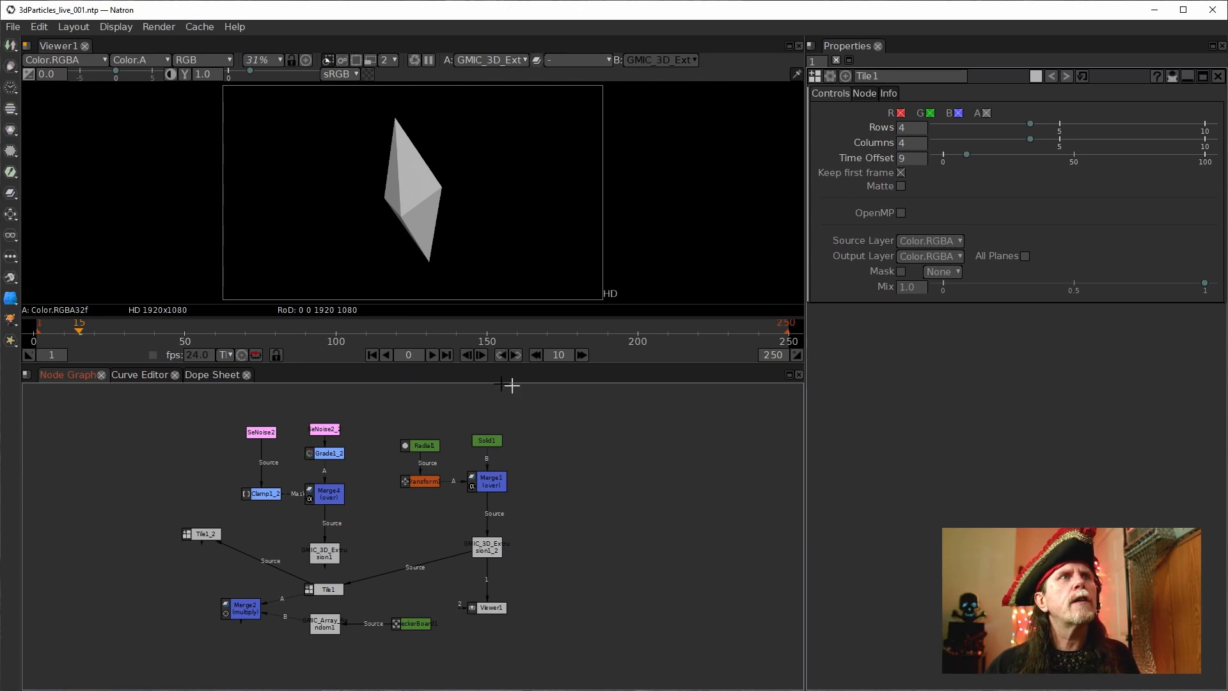
Step: Return to the first frame of the timeline and open the settings of the GMIC_3D_Extrusion1_2 node
click(377, 356)
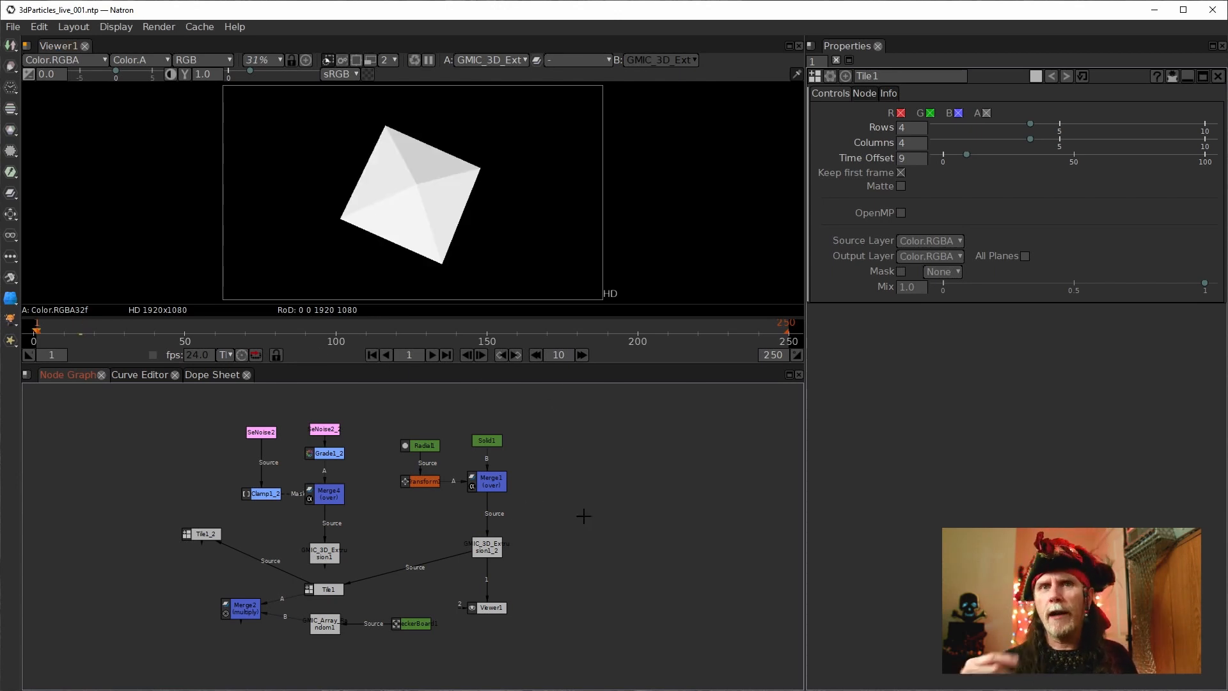
drag(514, 535, 531, 554)
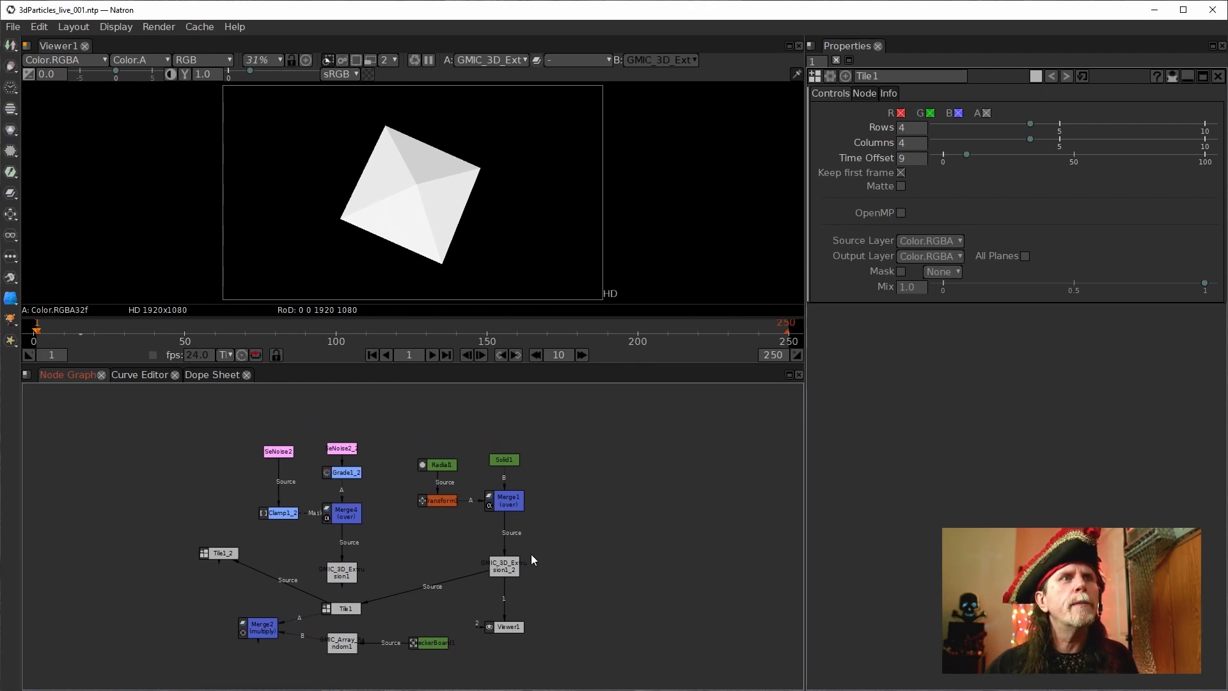
scroll(531, 555, up, 3)
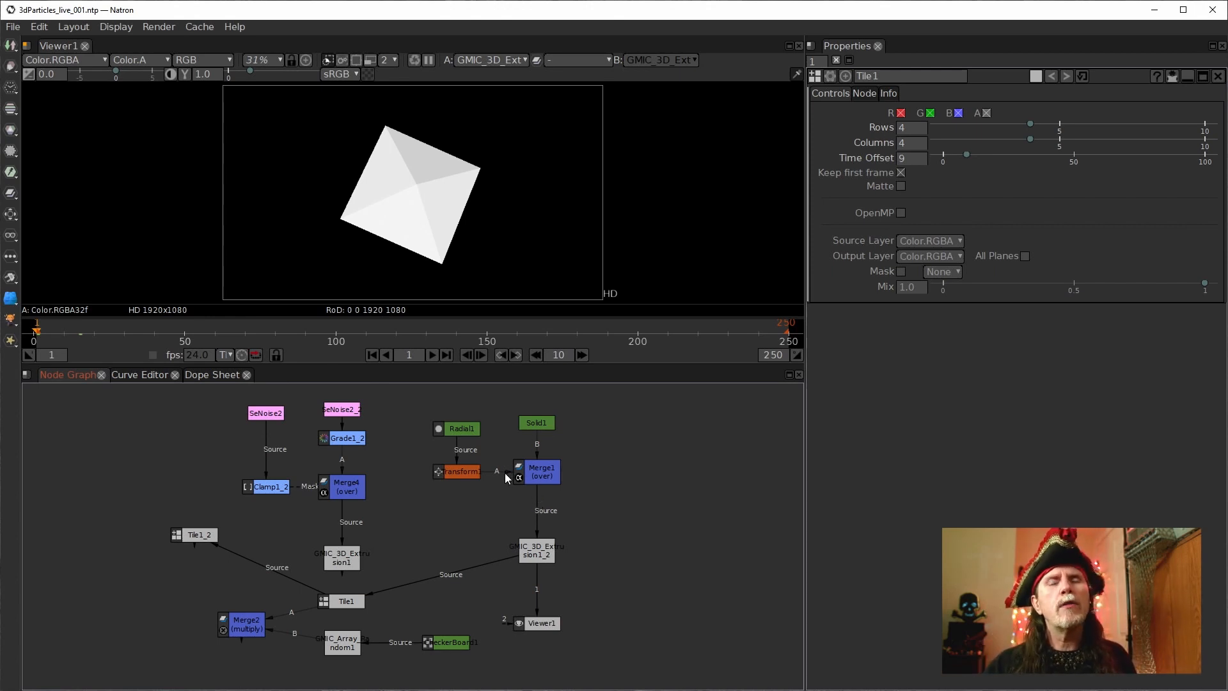
click(549, 556)
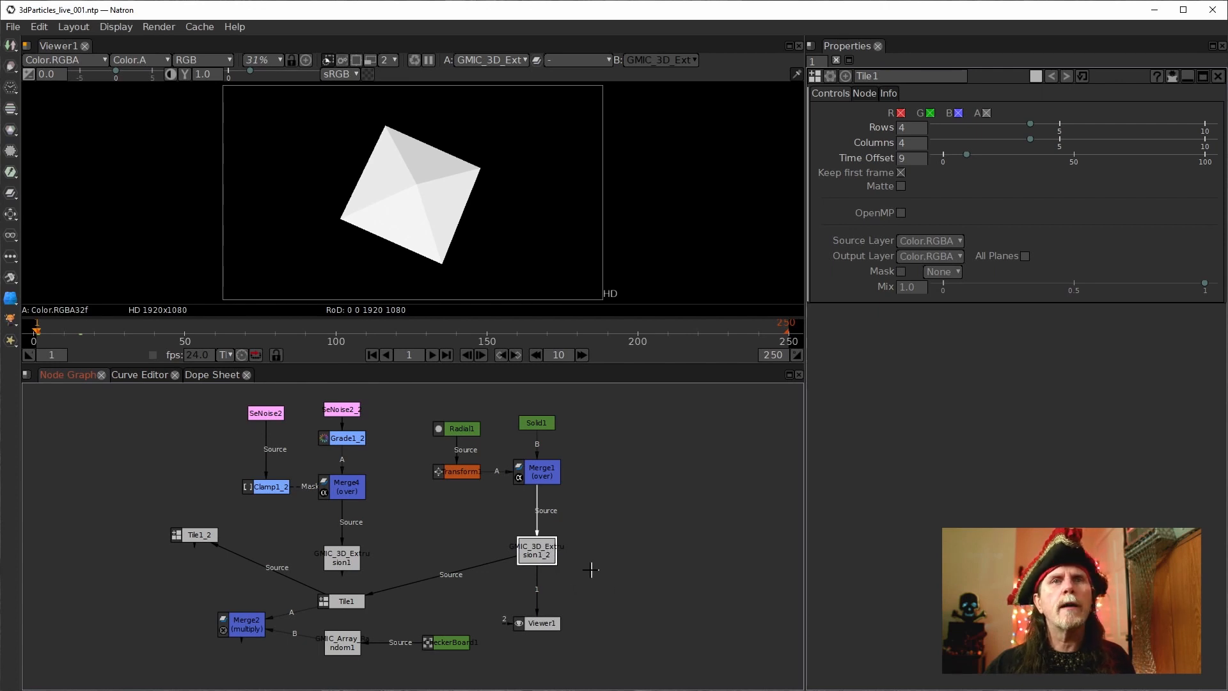
double_click(537, 552)
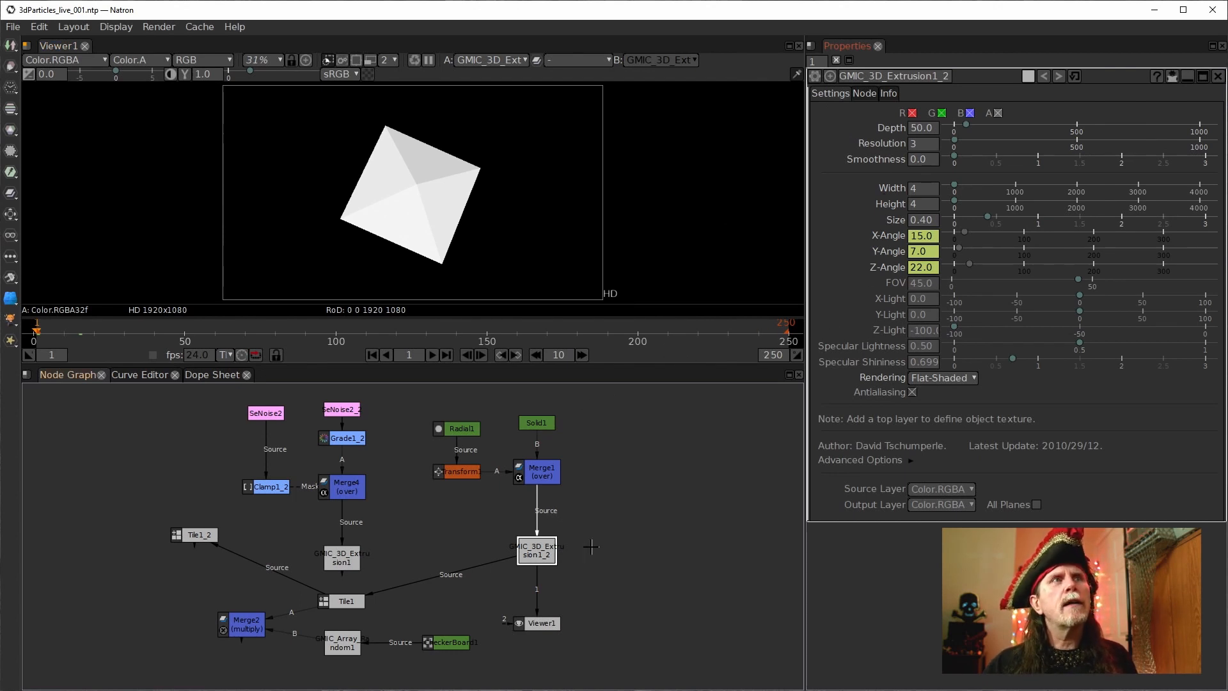
Step: Set the timeline's frame jump increment to 48
double_click(556, 354)
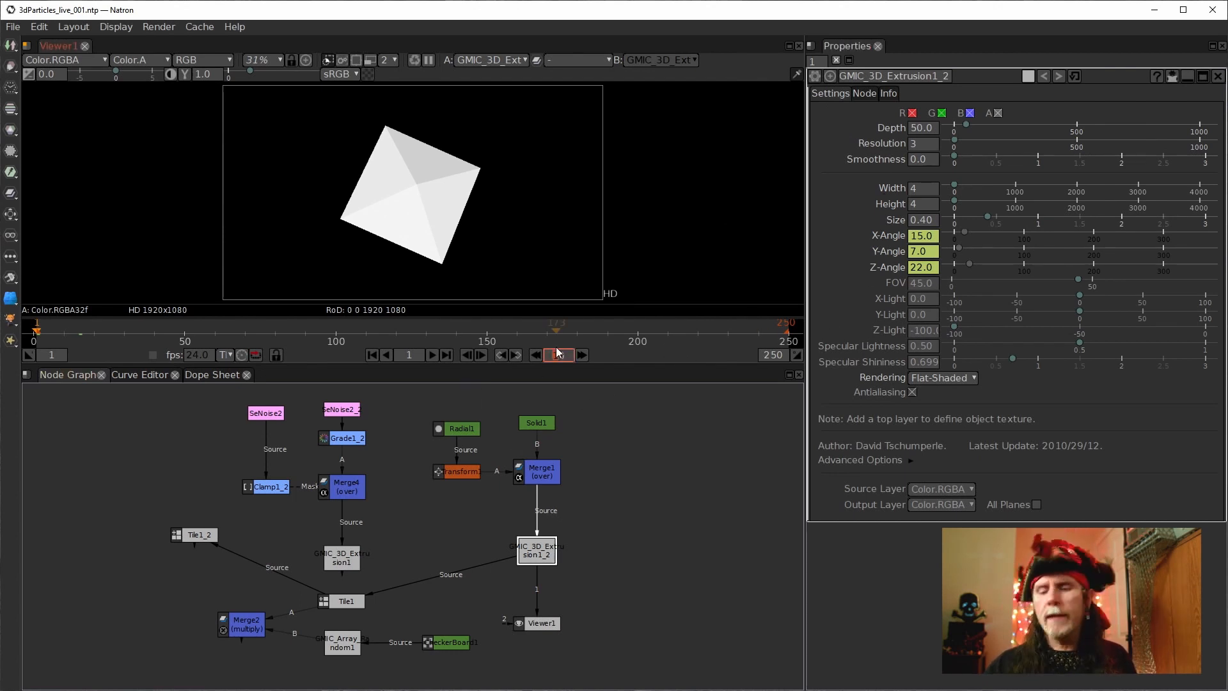
text(480)
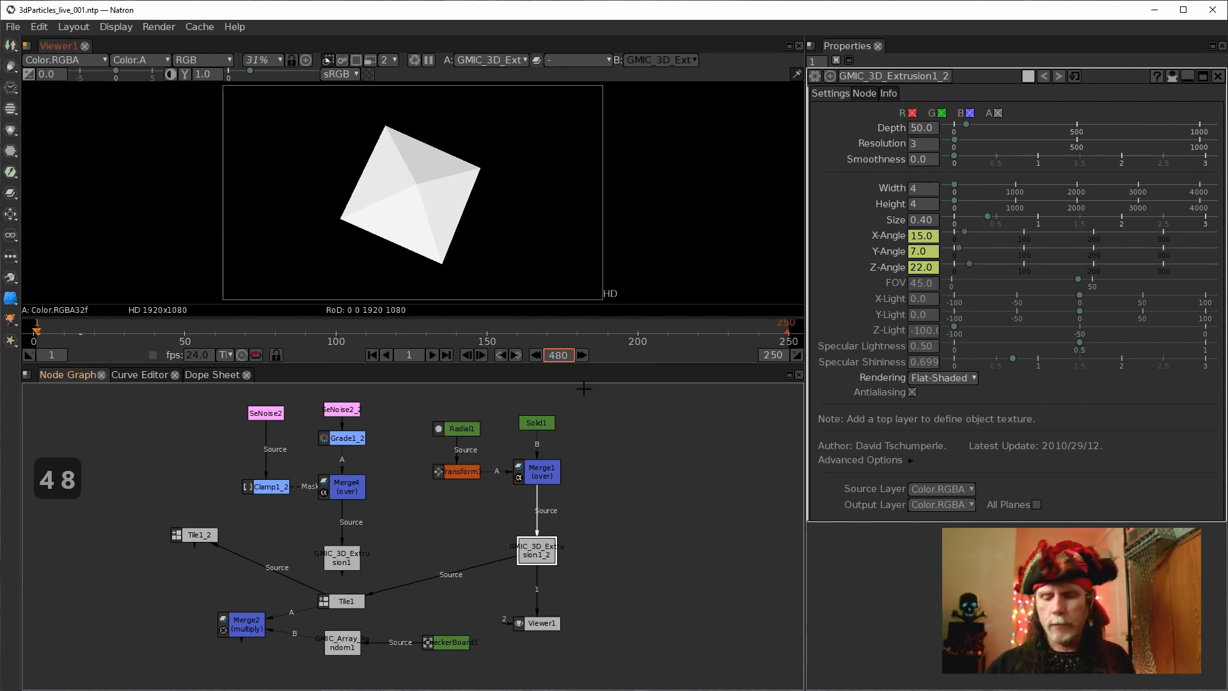
key(Right)
key(Right)
key(BackSpace)
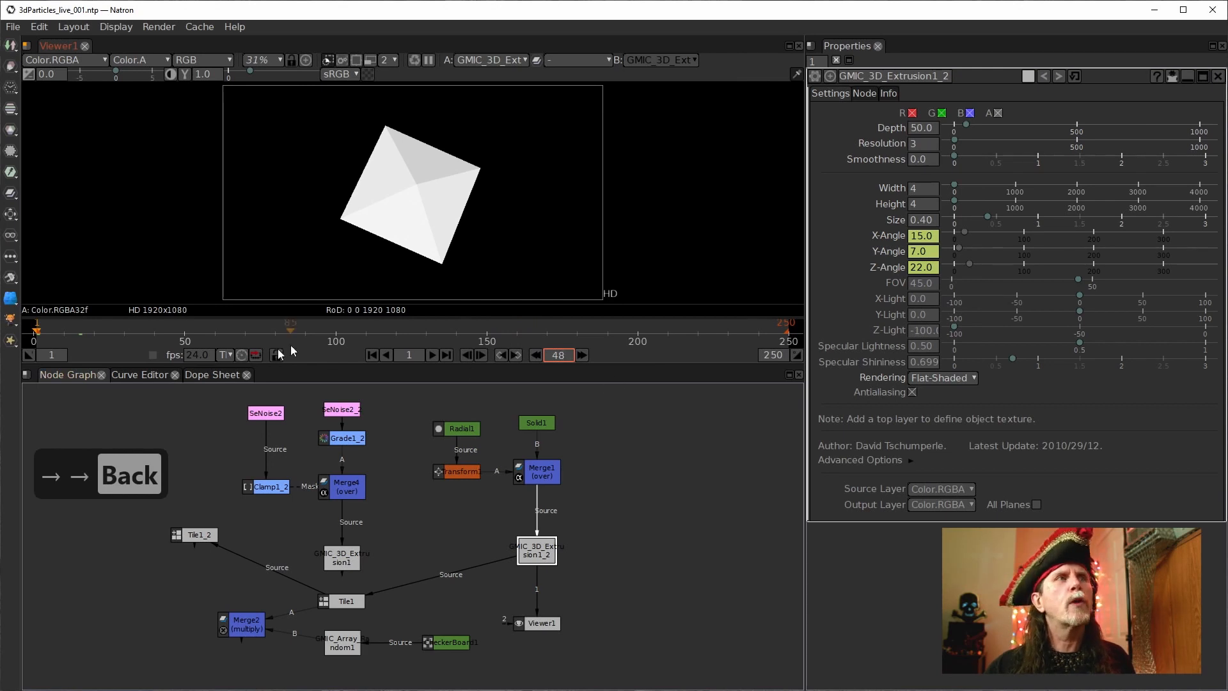
click(631, 441)
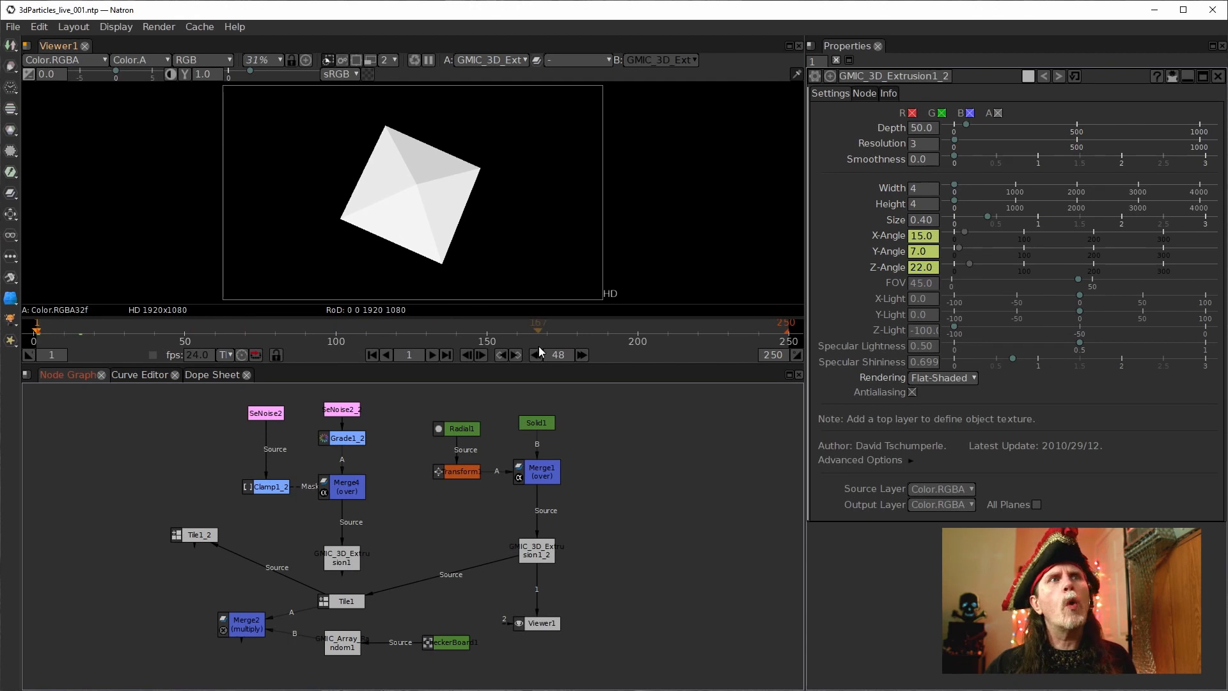
Step: Jump back and forth between frames 1 and 49 to compare the rotating shape's pose
click(582, 355)
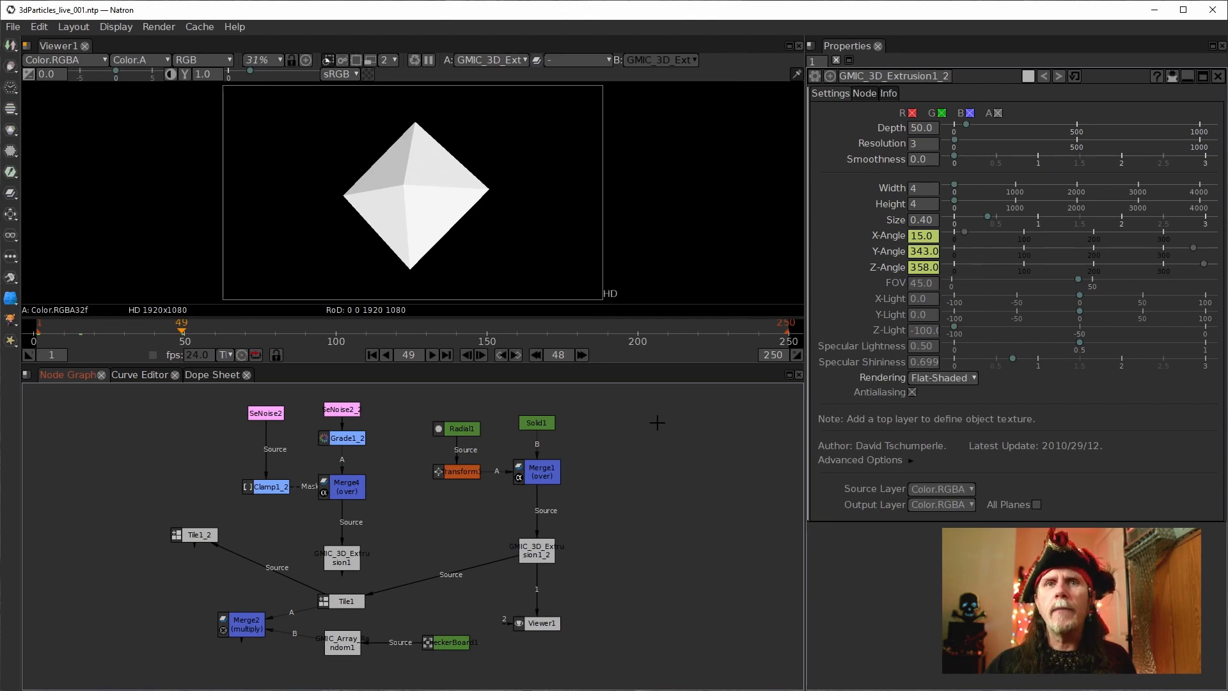
click(535, 355)
click(582, 355)
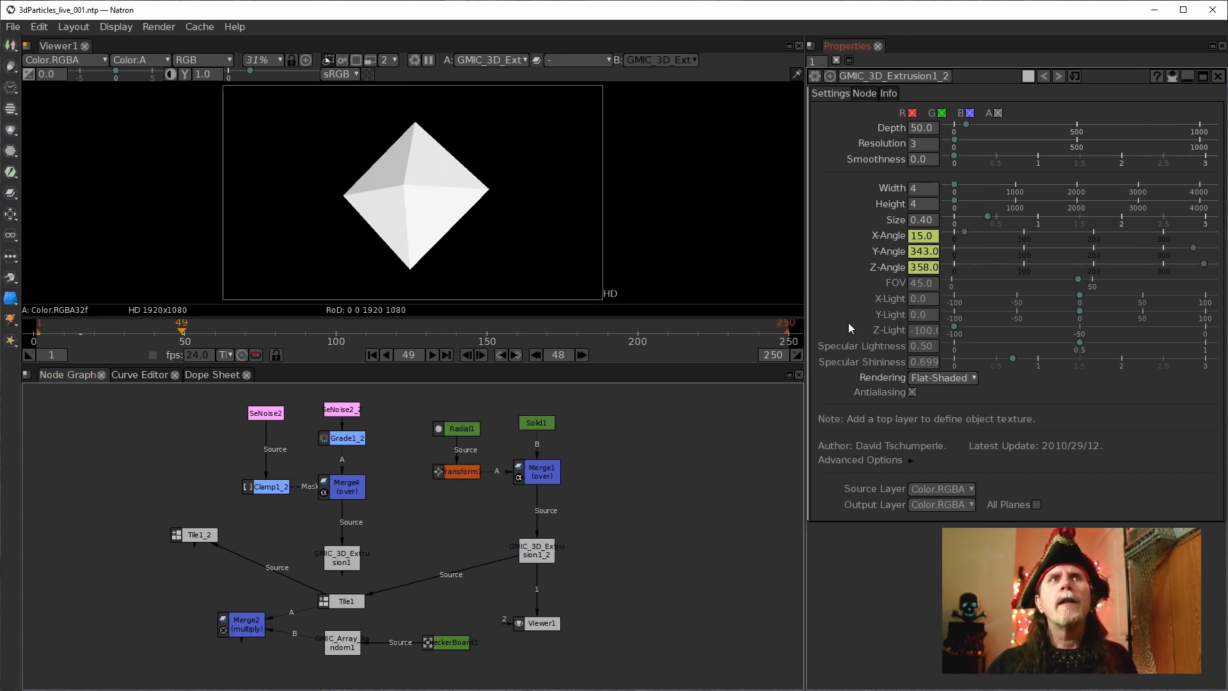
Step: Change the X-Angle expression to (frame*(360.0/24))%360 and copy the 360.0 value from it
click(929, 237)
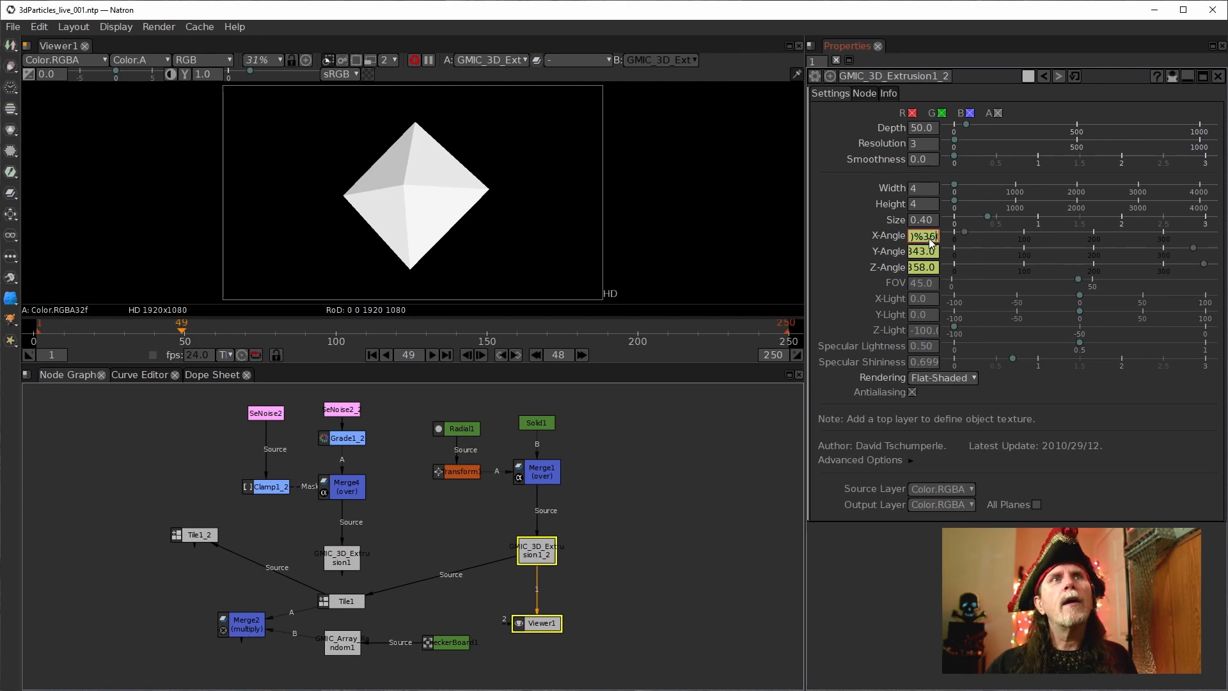
right_click(921, 235)
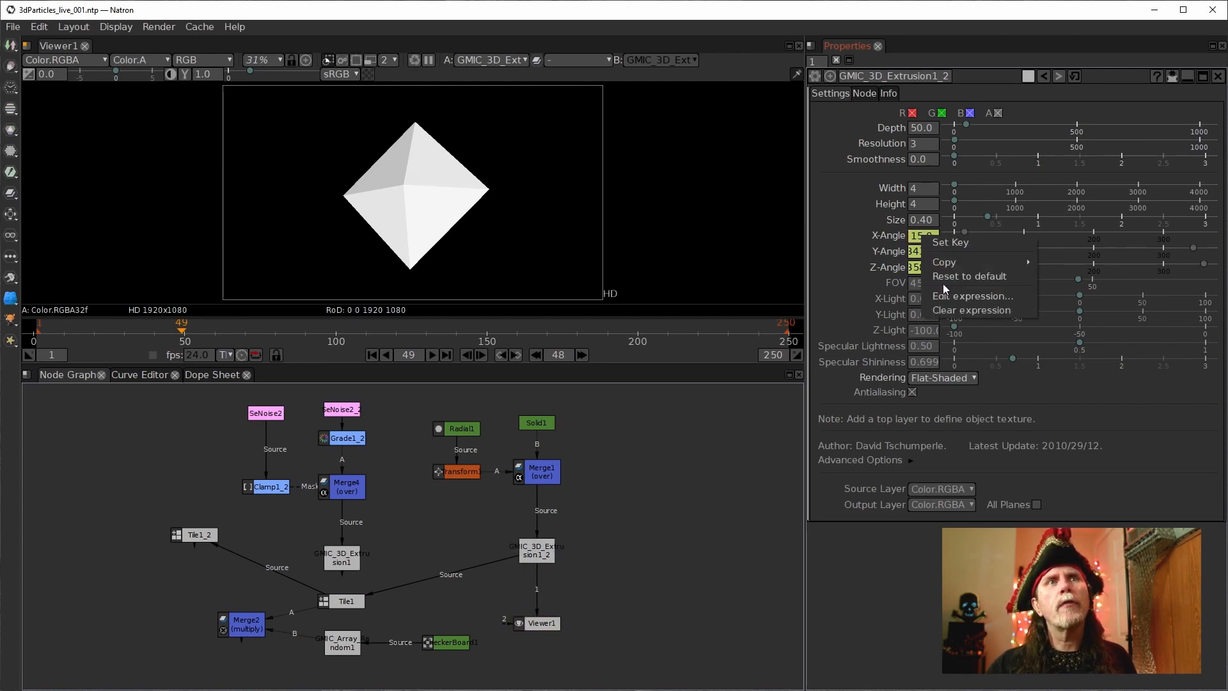
click(949, 298)
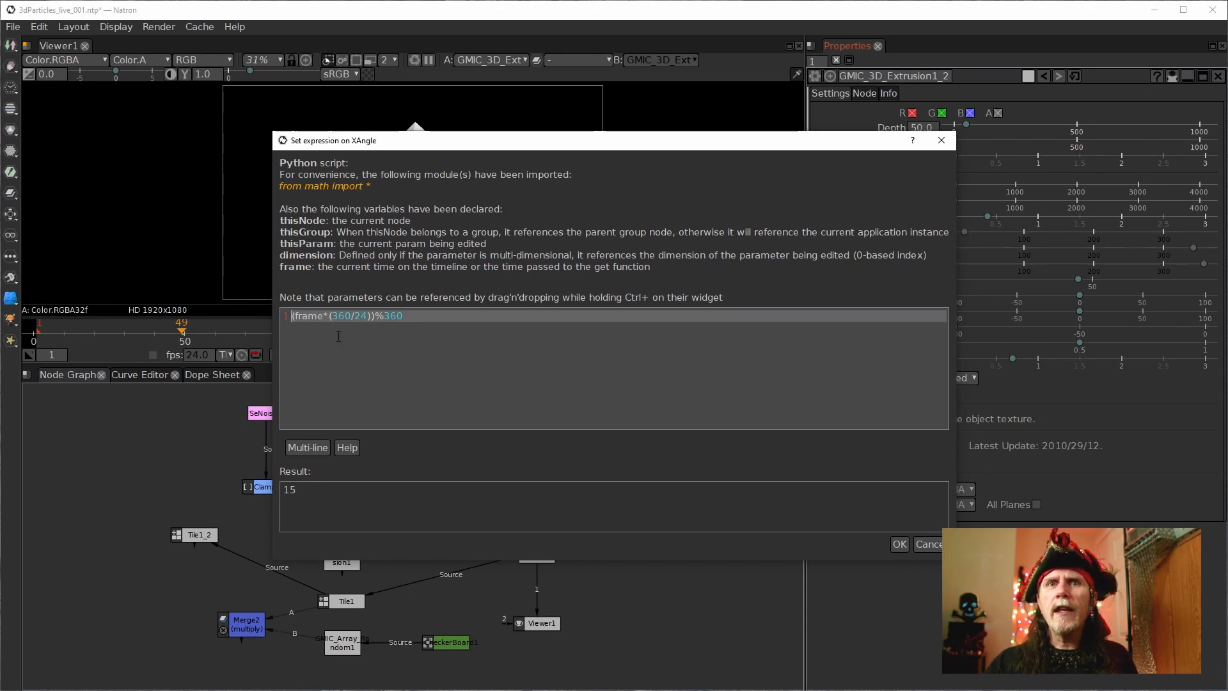
click(352, 315)
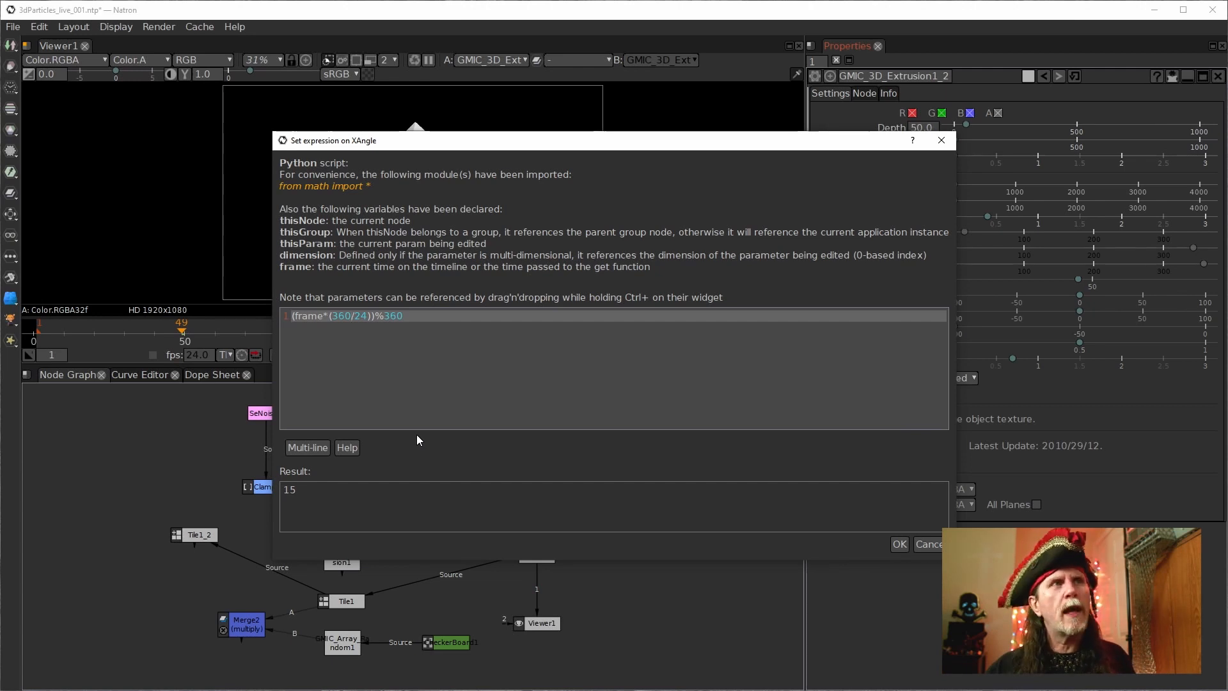
text(.0)
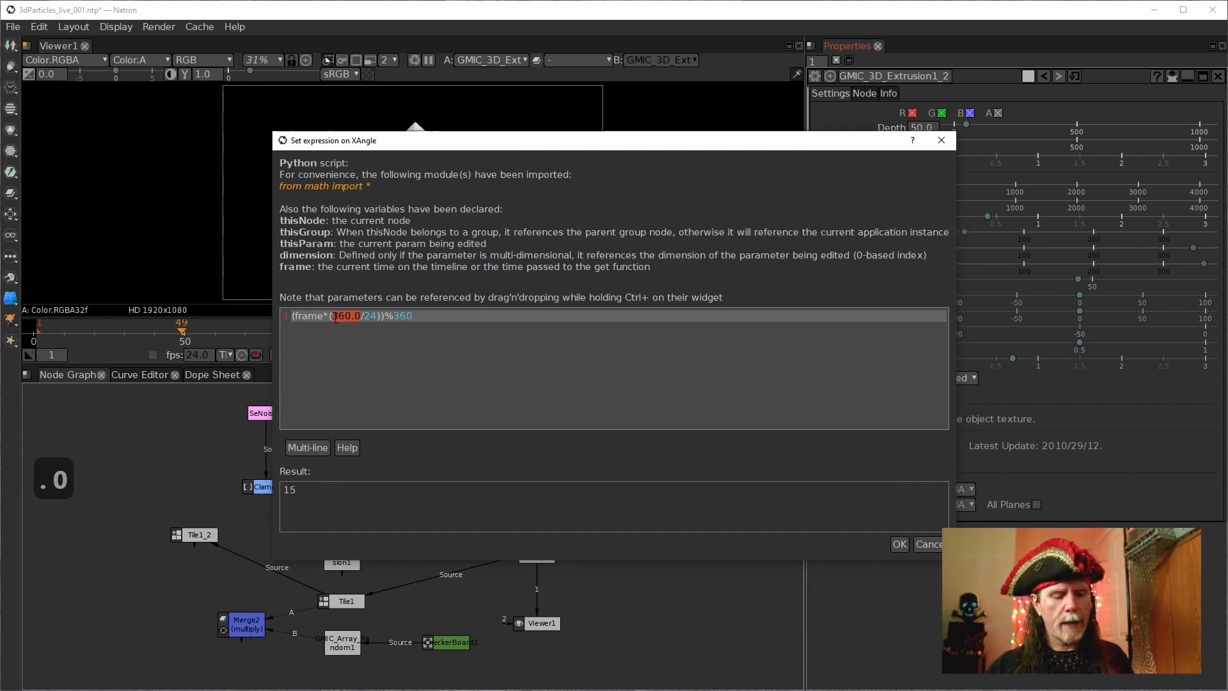
key(ctrl+c)
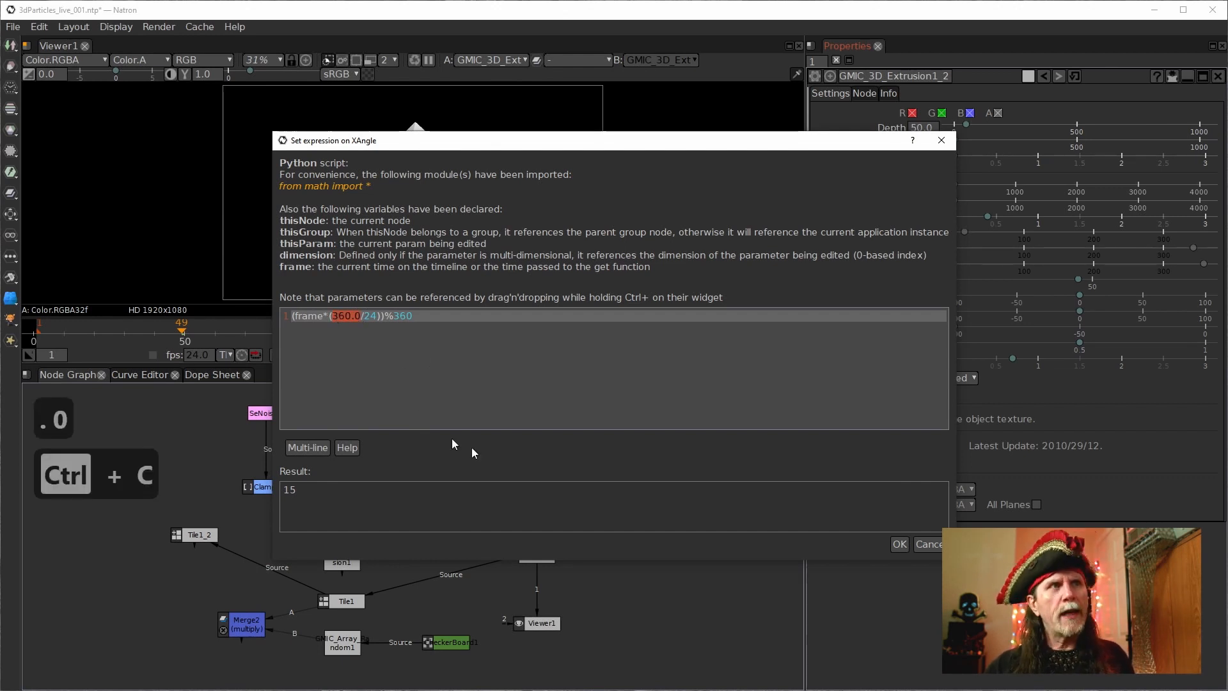
click(899, 548)
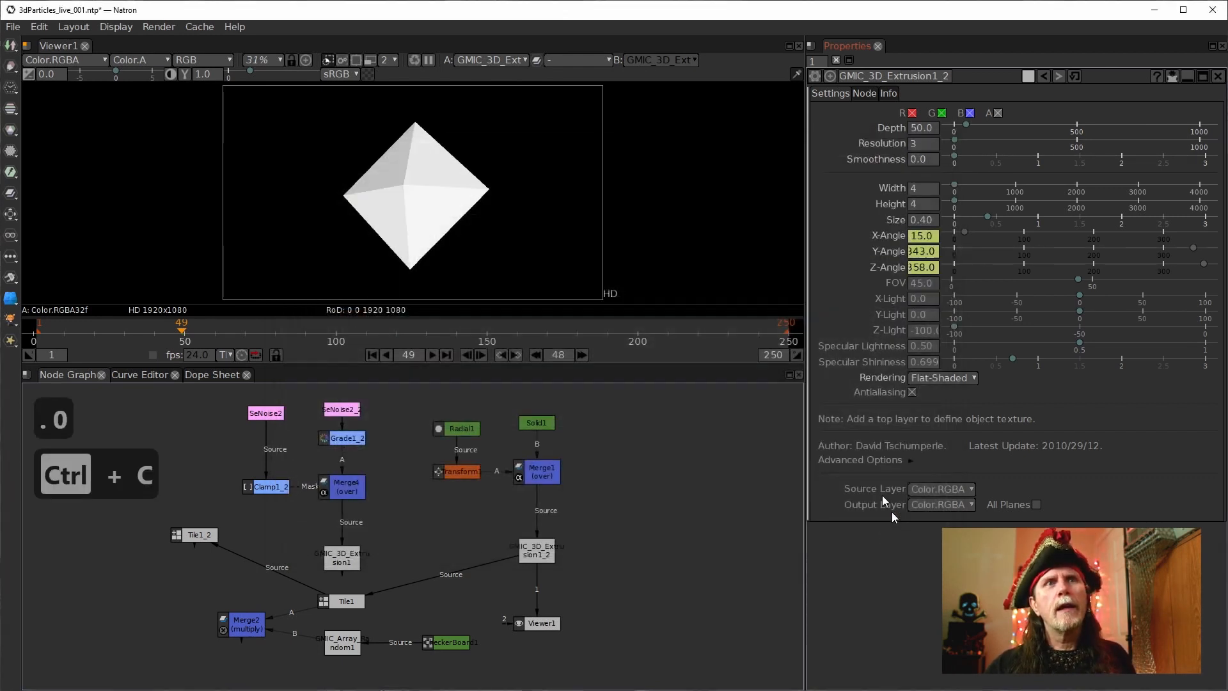
Step: Change the Y-Angle expression to (frame*(360.0/48))%360, using the copied 360.0 value
right_click(922, 252)
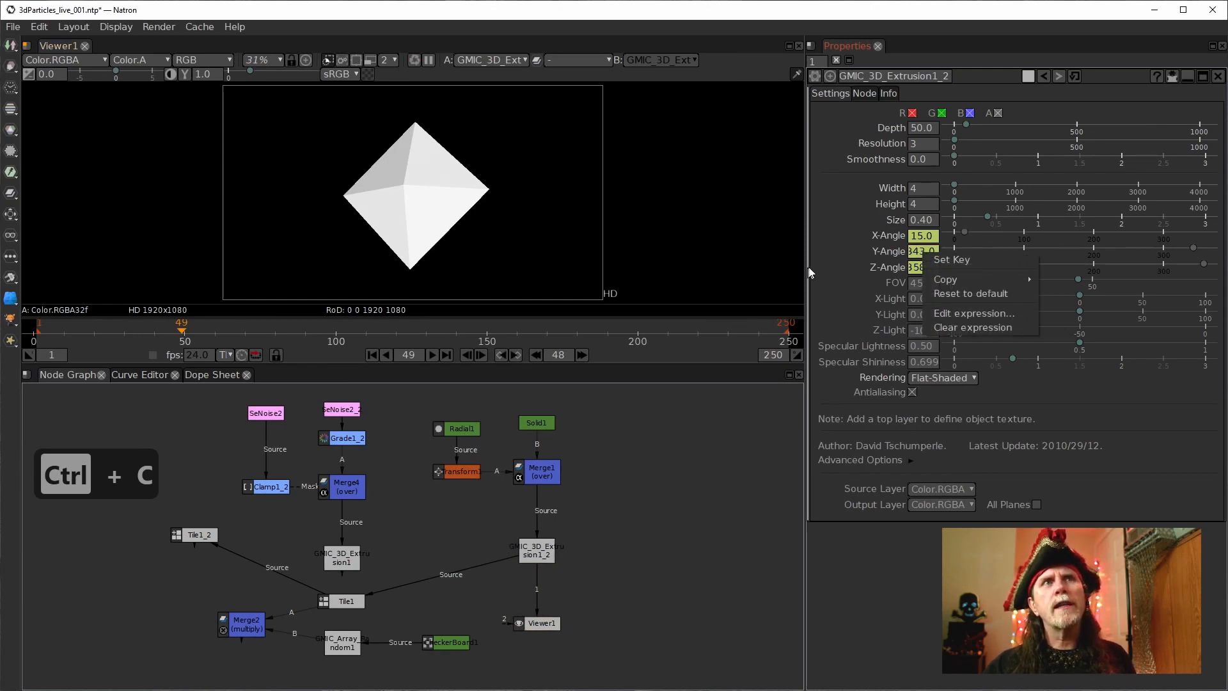
click(965, 314)
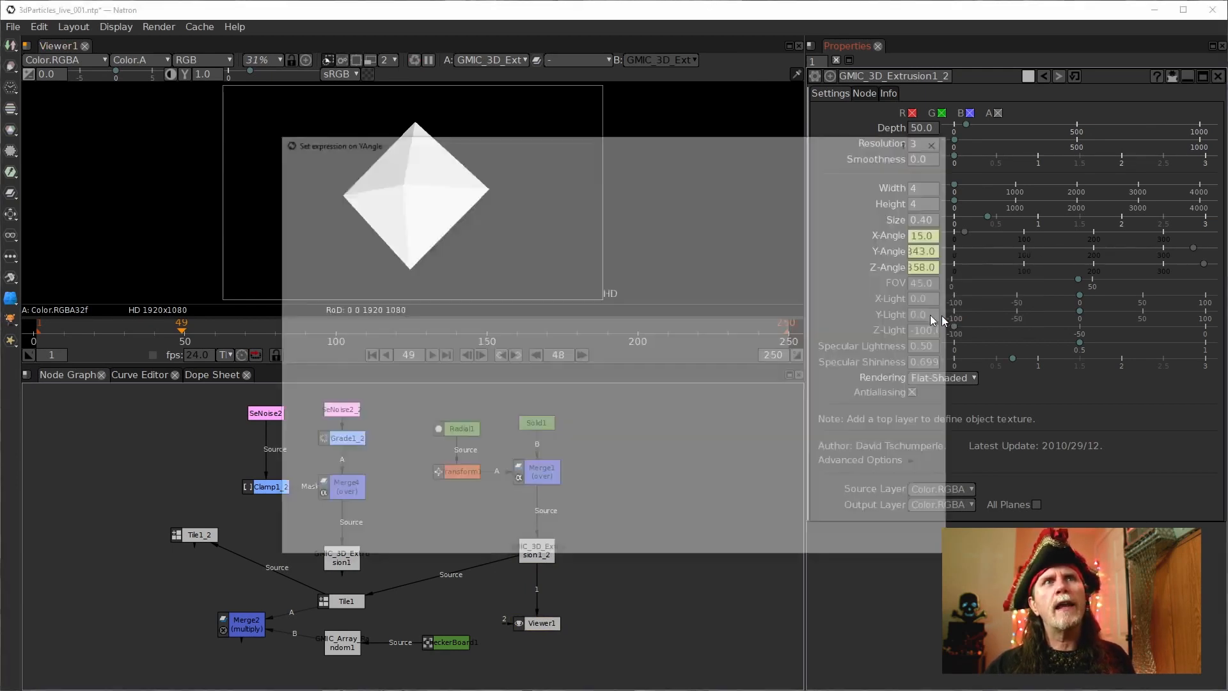
key(ctrl+v)
drag(352, 316, 333, 317)
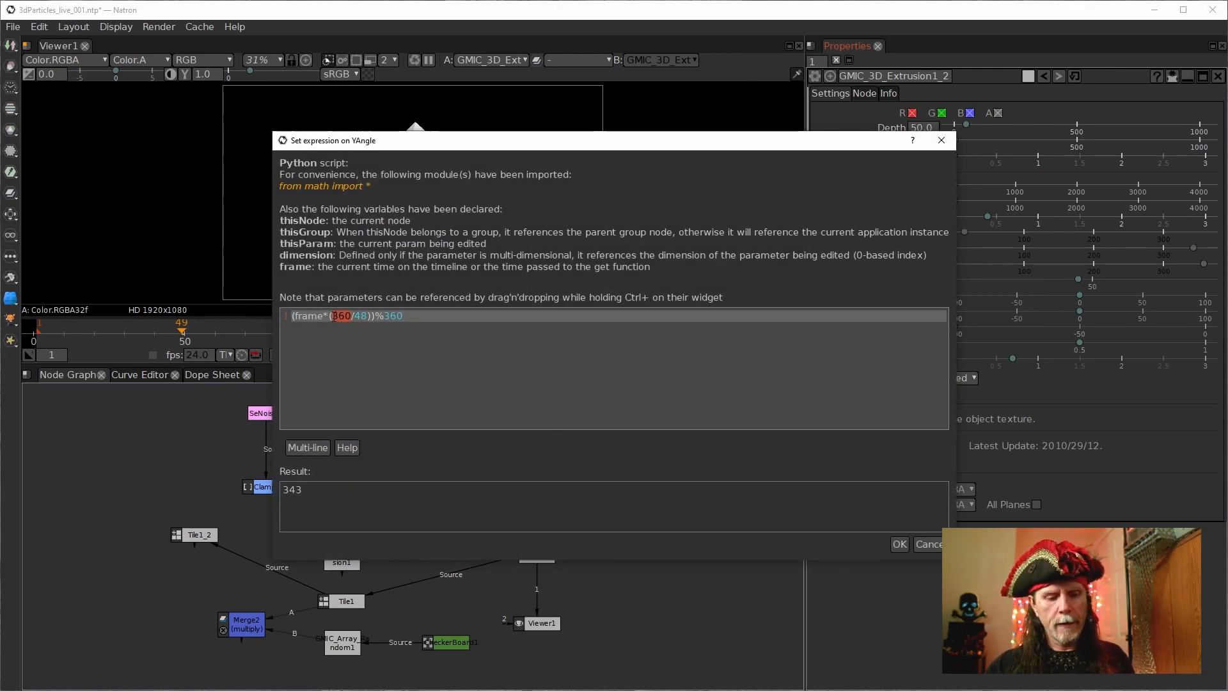
key(ctrl+v)
click(900, 544)
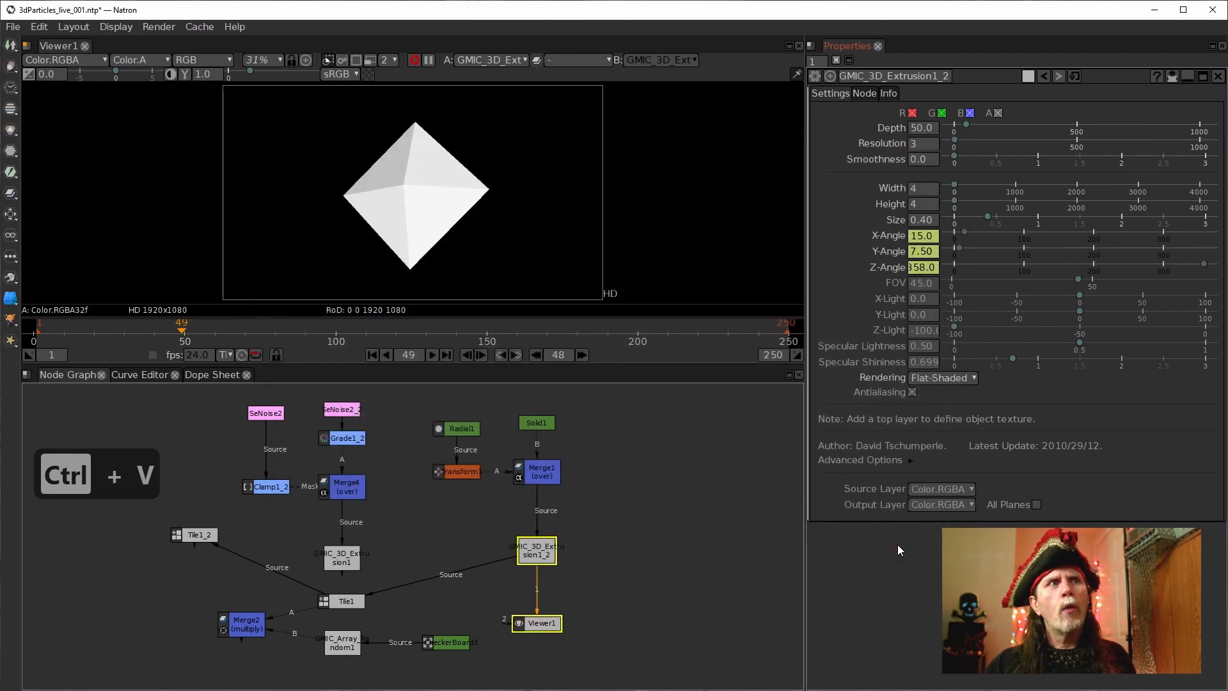
Step: Change the Z-Angle expression to (frame*(360.0/16))%360, using the copied 360.0 value
click(931, 269)
key(ctrl+v)
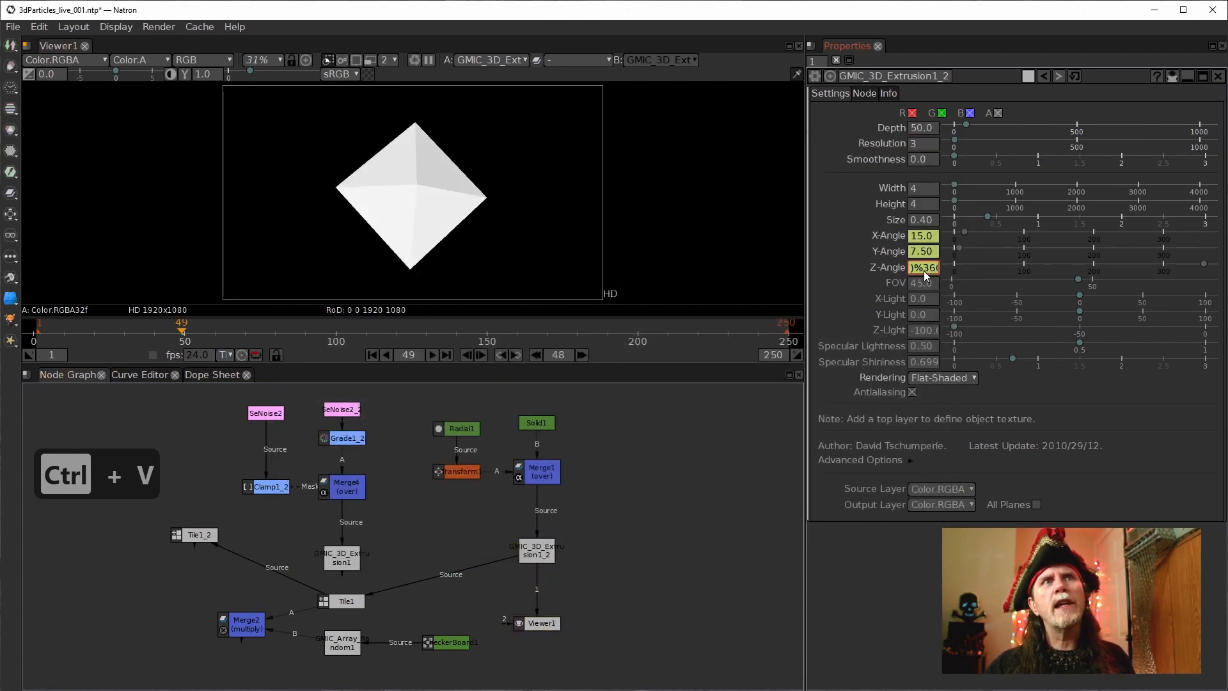
right_click(916, 268)
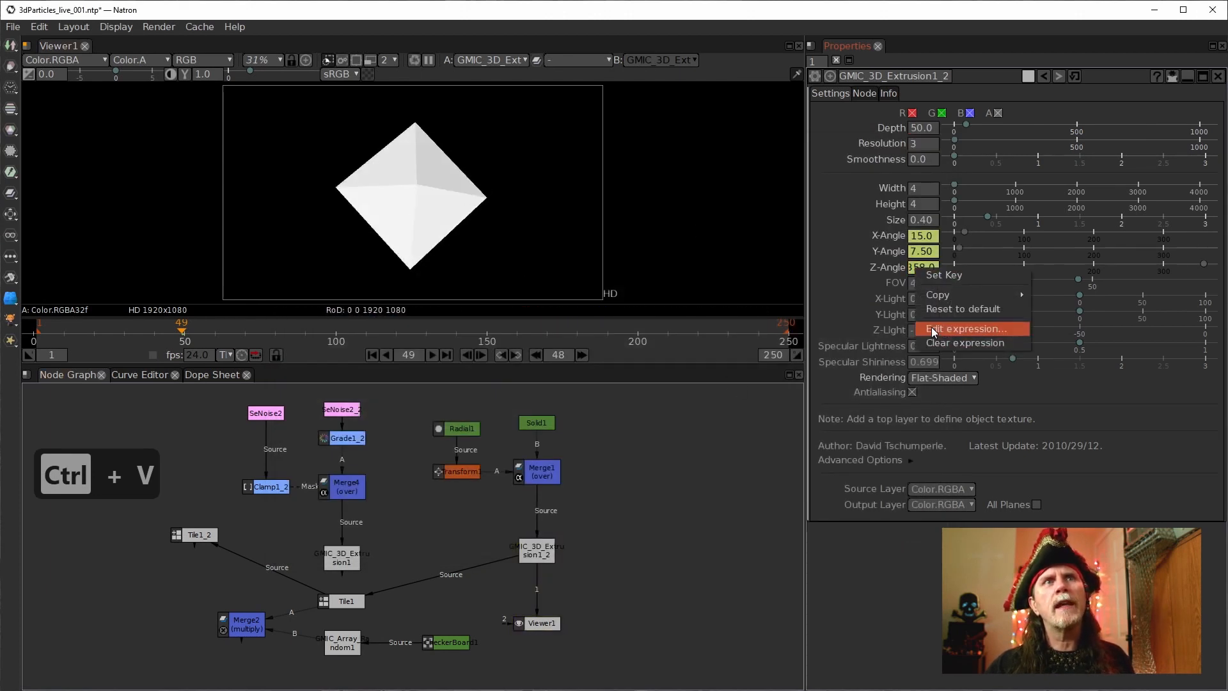
click(934, 329)
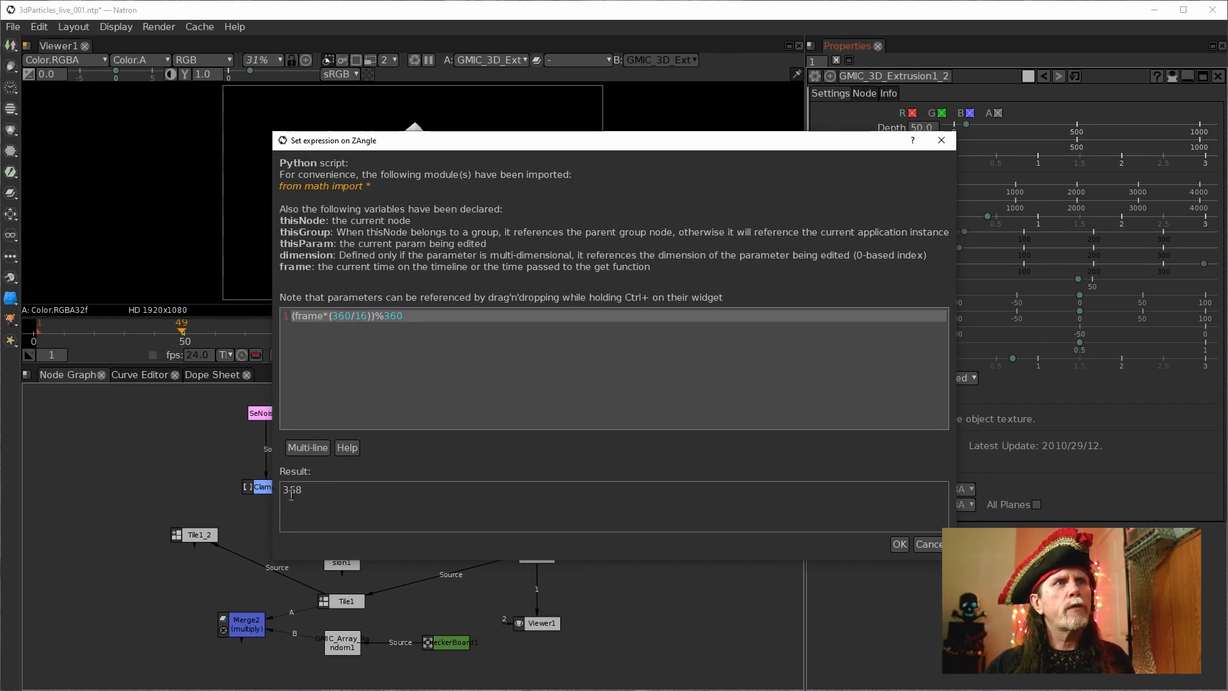
double_click(341, 316)
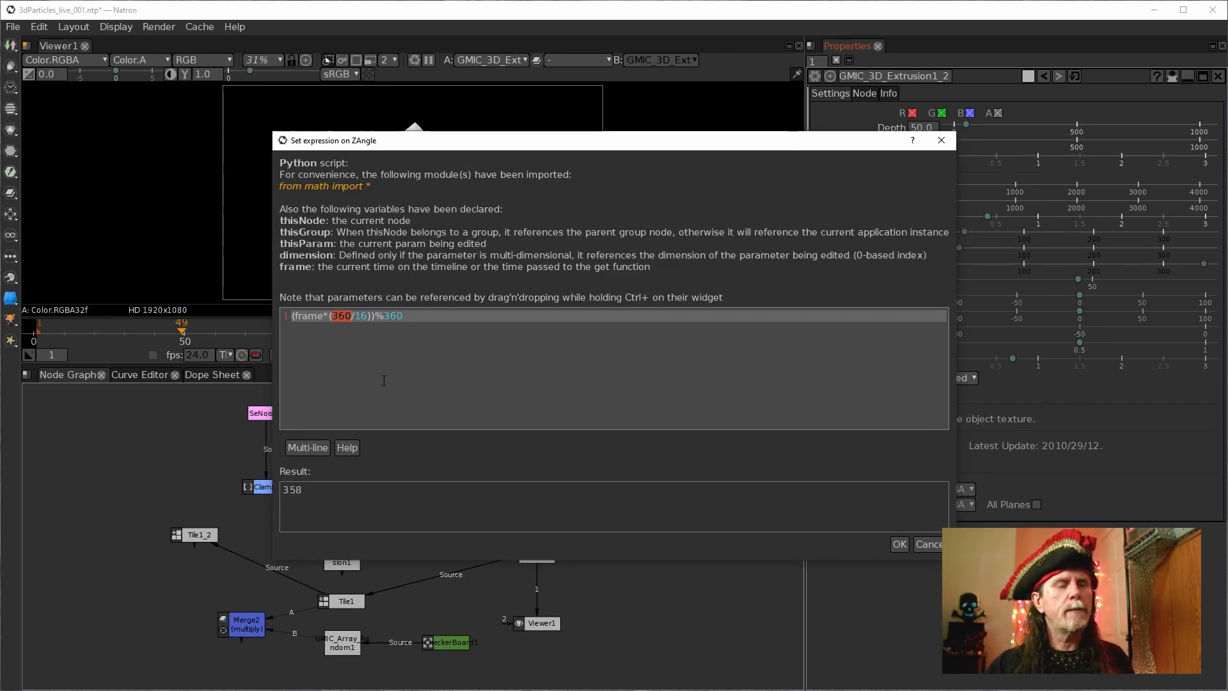
key(ctrl+v)
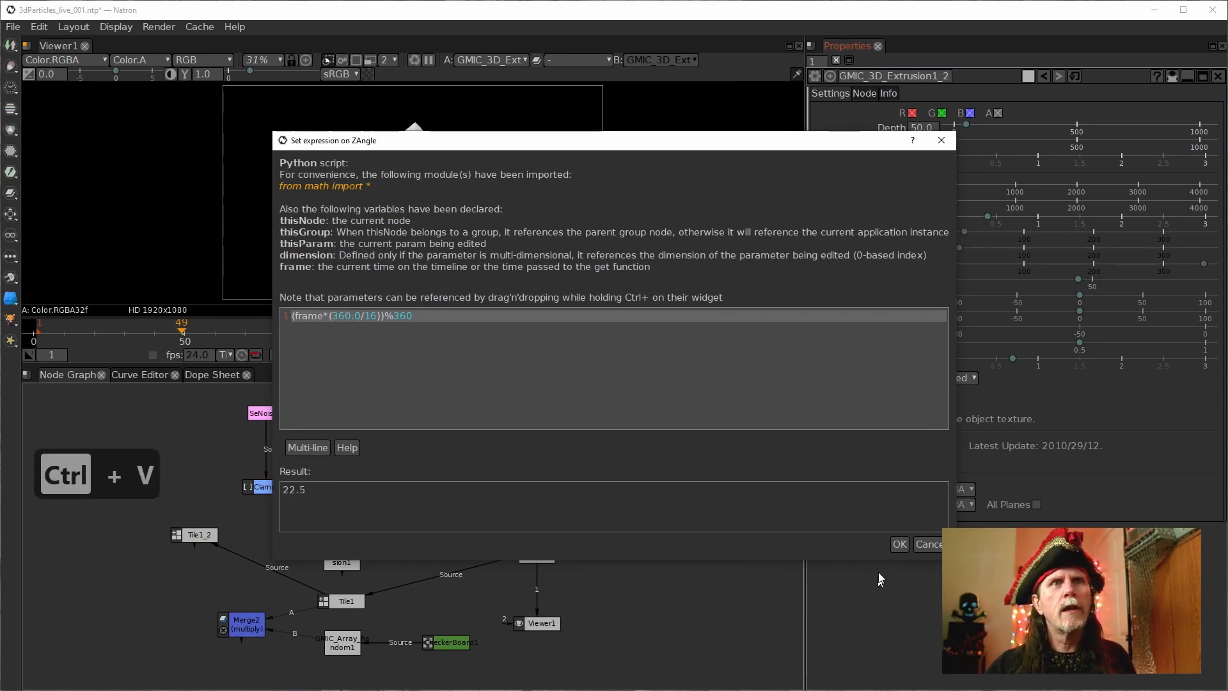
click(898, 544)
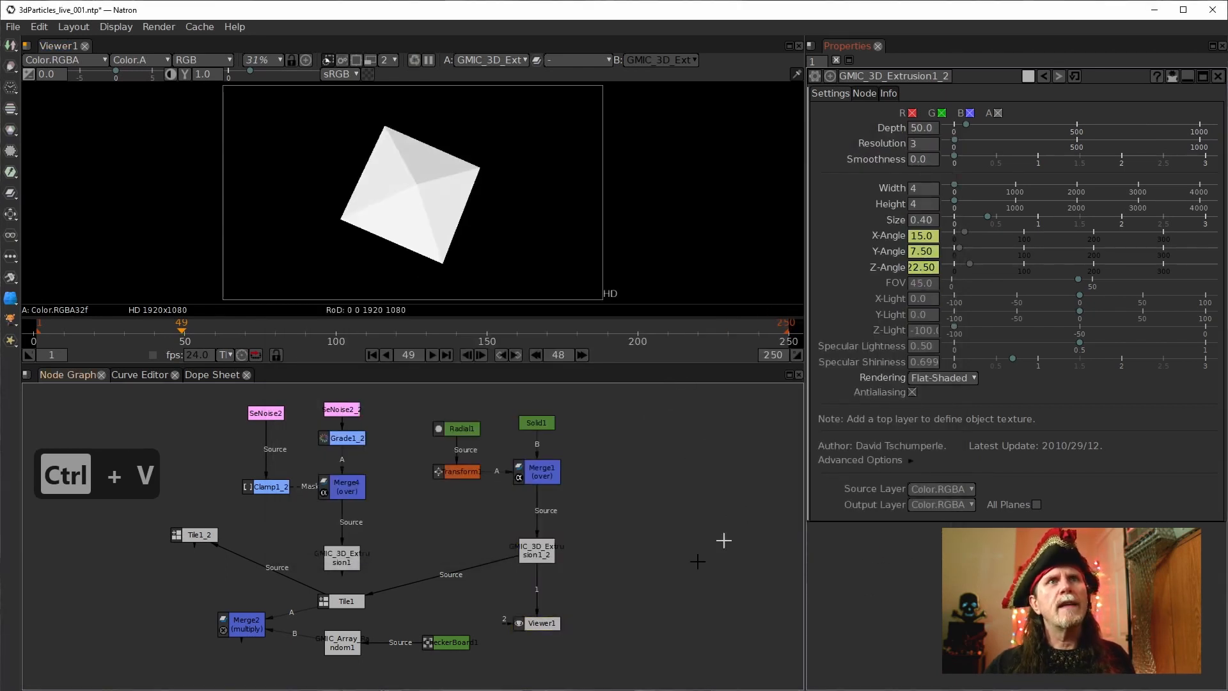
Step: Jump repeatedly between frames 1 and 49 to check that the rotation loops, ending on frame 1
click(373, 355)
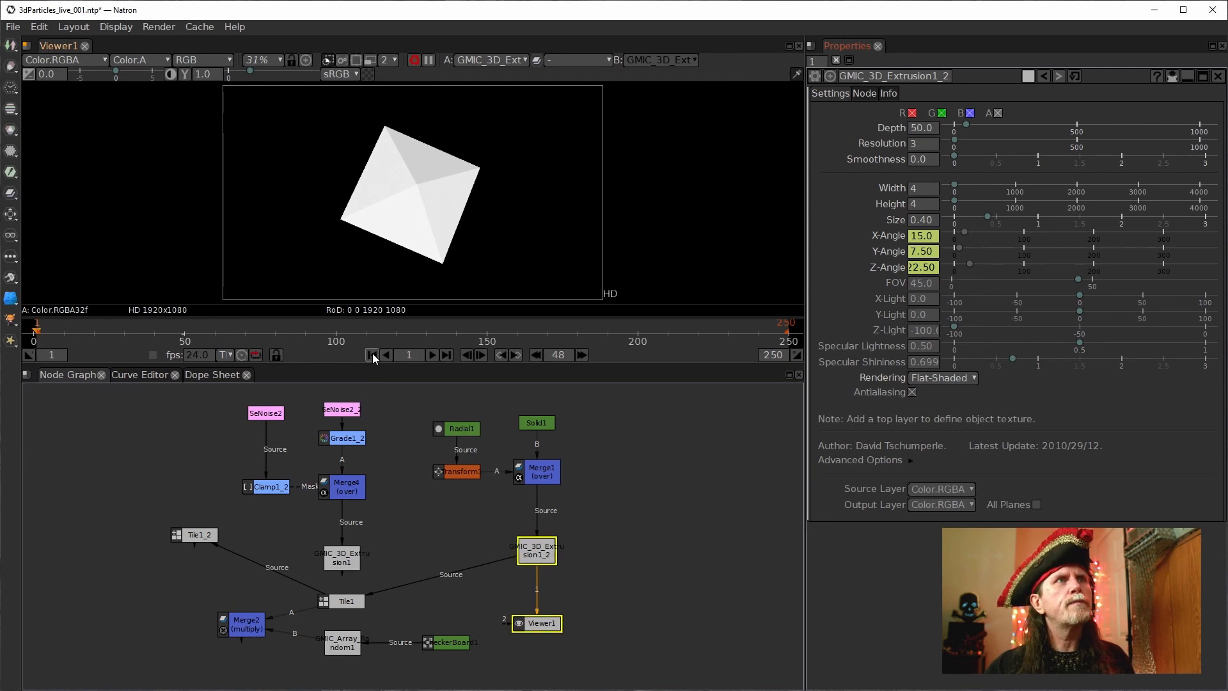
click(581, 355)
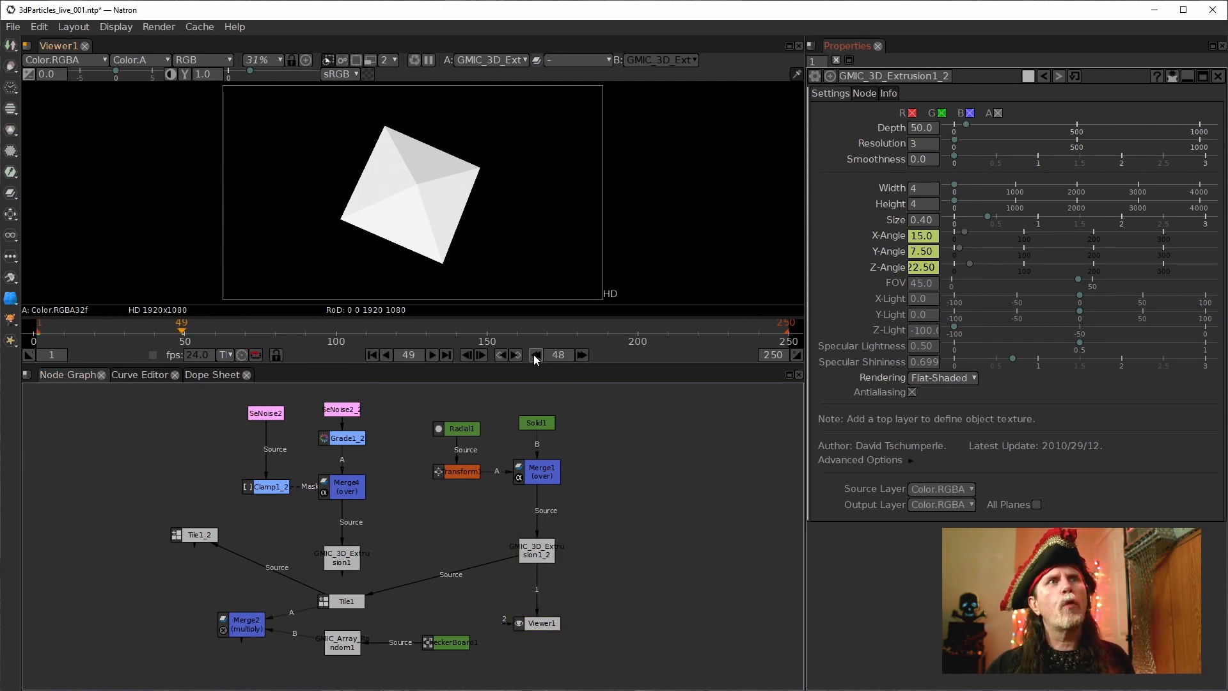
click(535, 356)
click(582, 356)
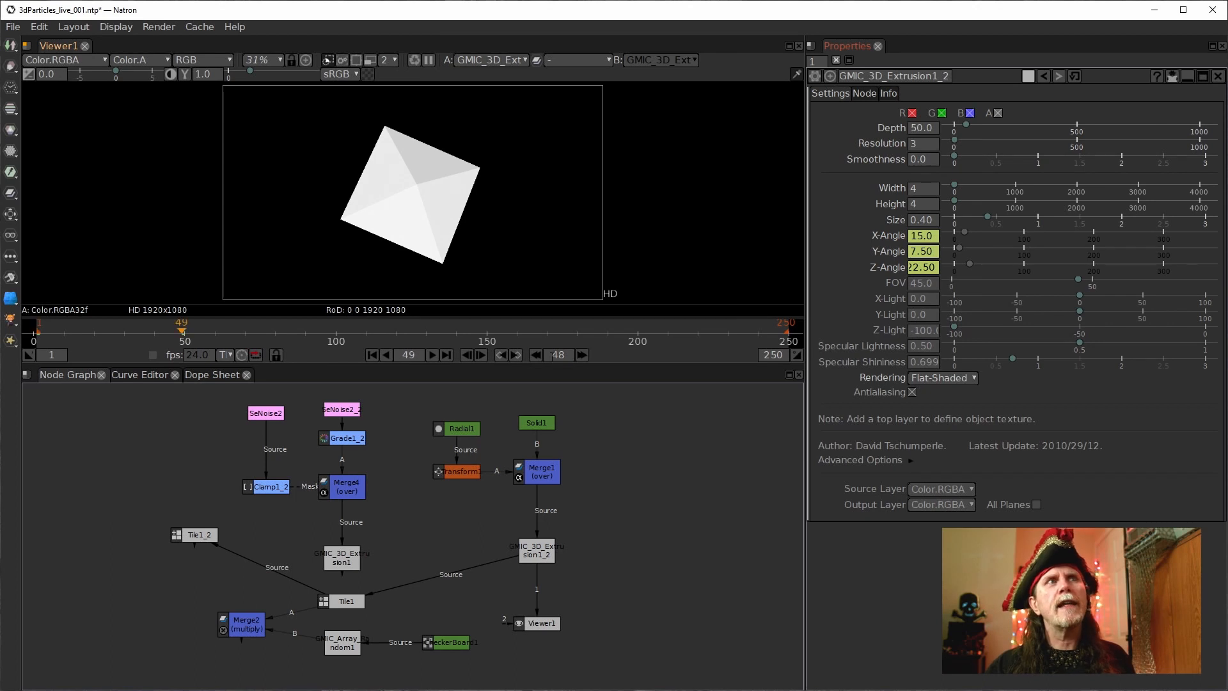
click(538, 357)
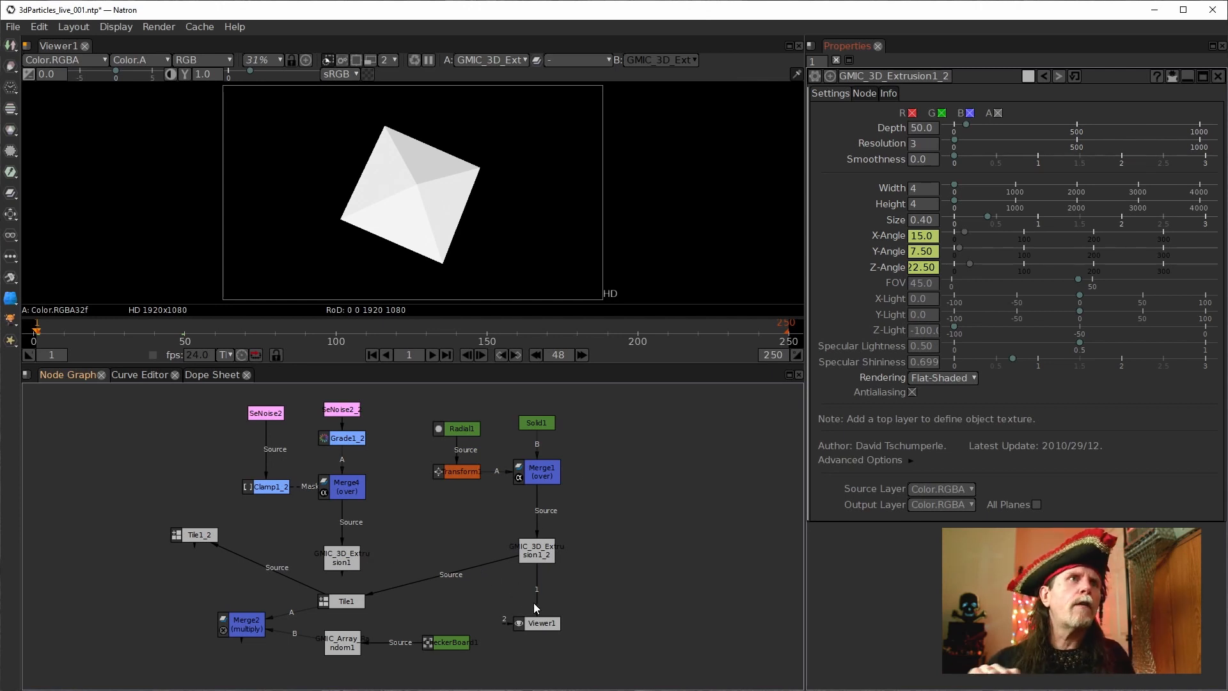
Step: Preview the output of the Radial1 node and that of the Transform1 node in the viewer
click(453, 426)
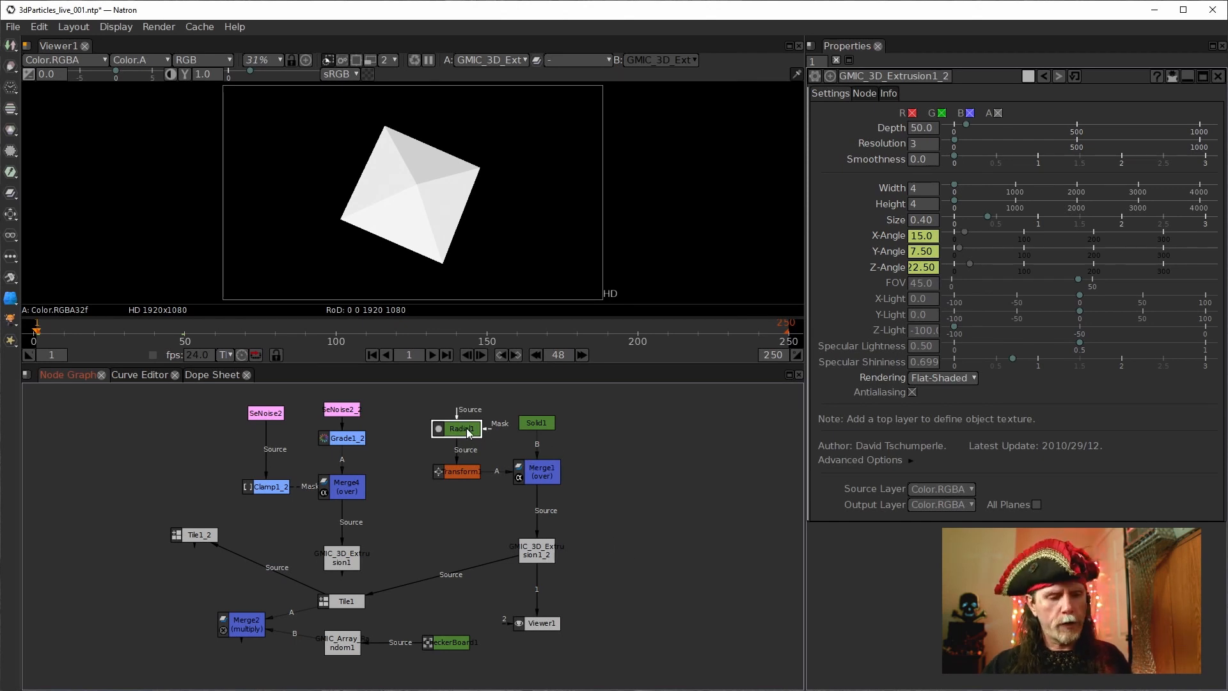
key(1)
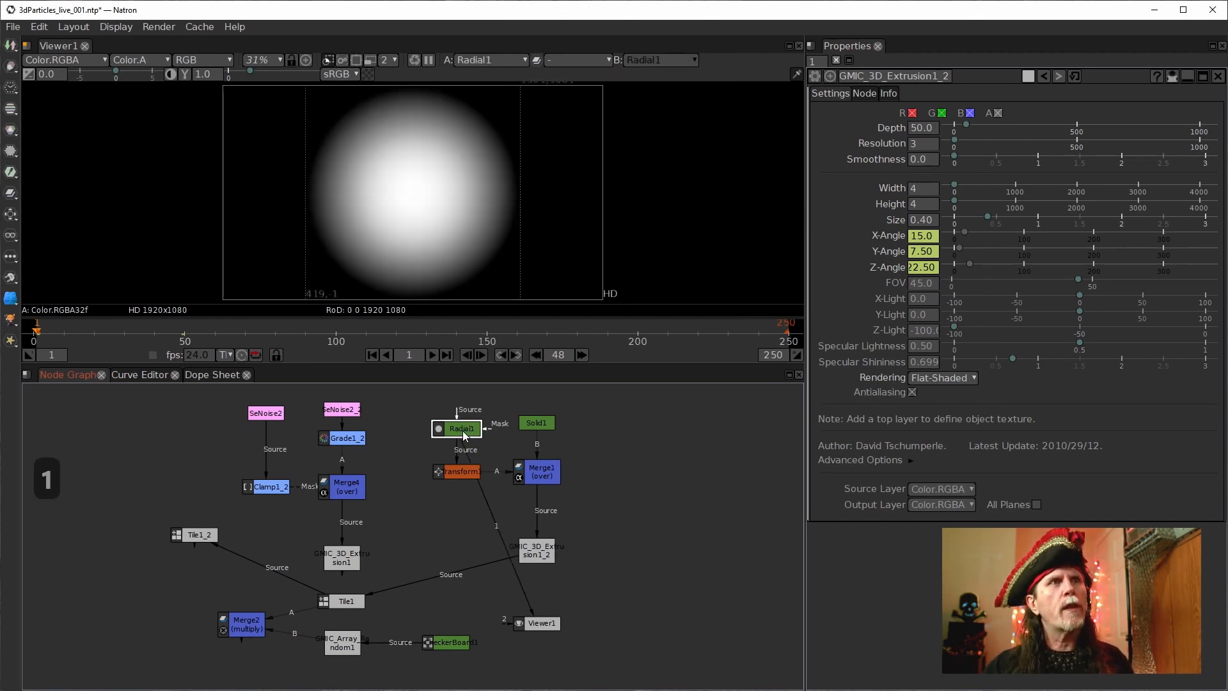
click(465, 473)
key(1)
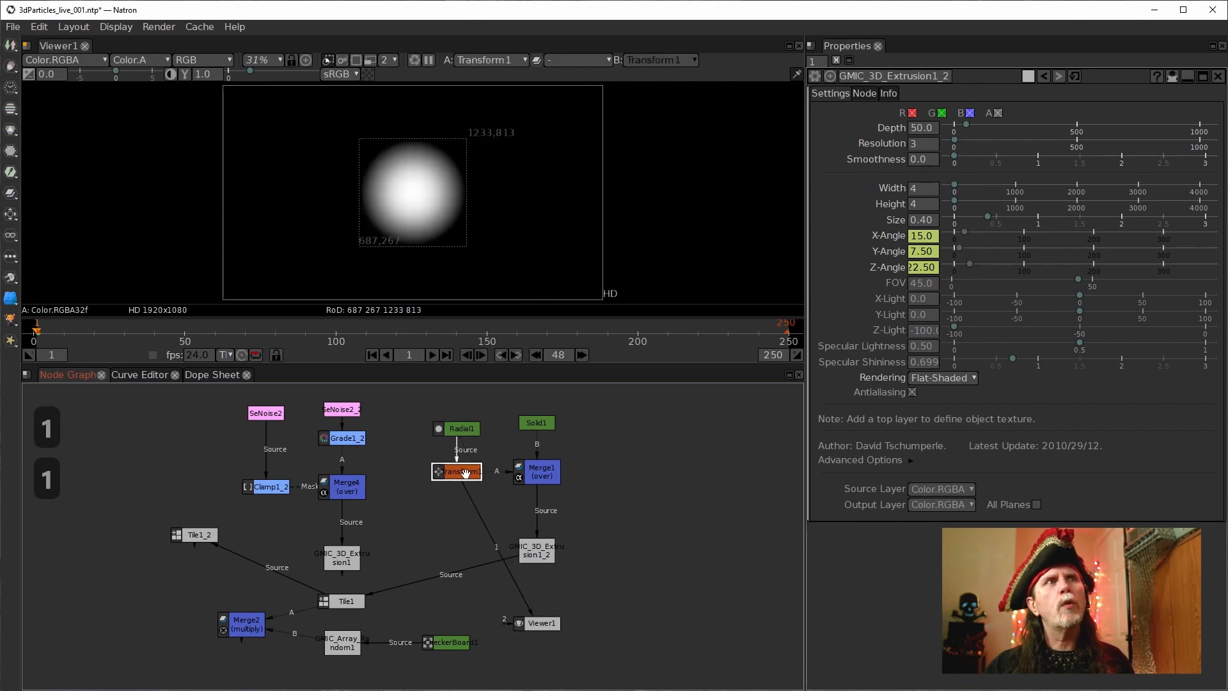
Step: Preview the outputs of the Merge1 and Solid1 nodes in the viewer, ending on Merge1
click(545, 476)
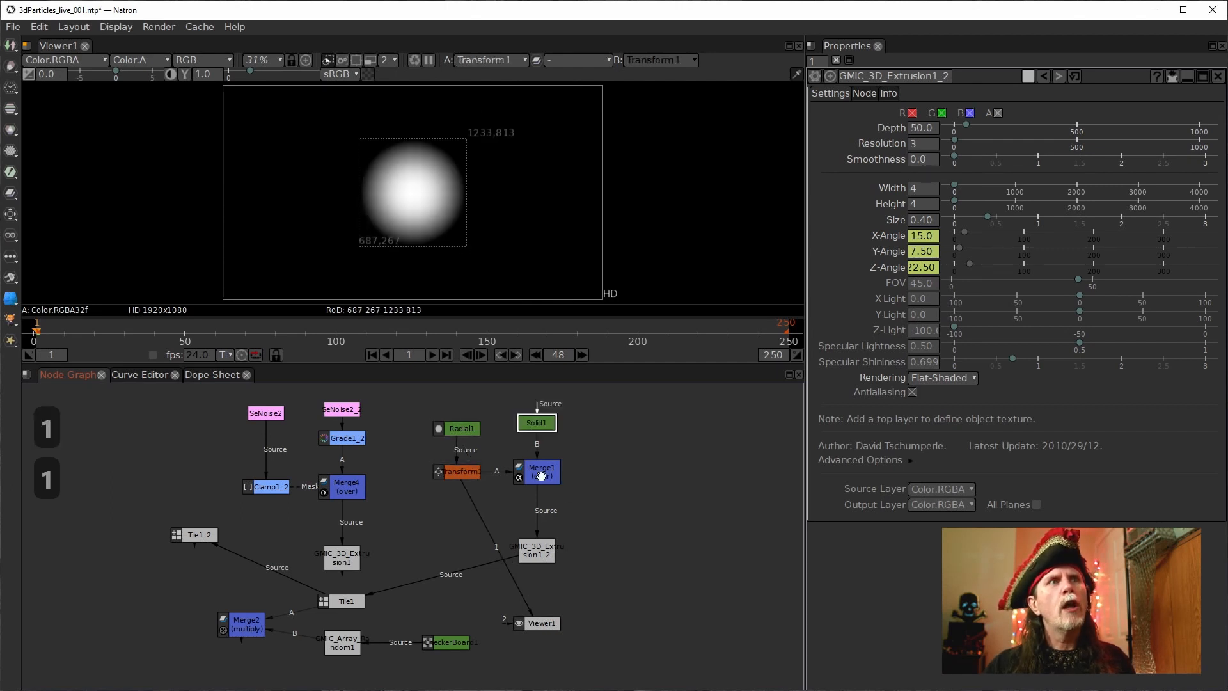
key(1)
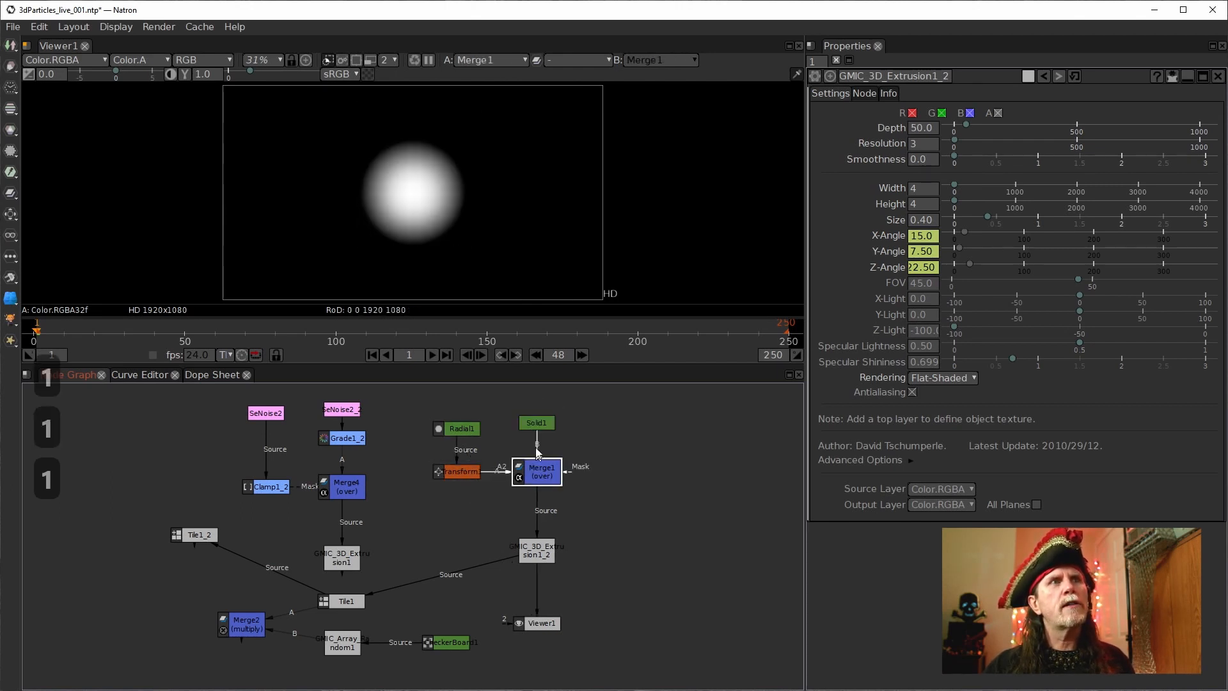
click(535, 425)
key(1)
click(544, 471)
key(1)
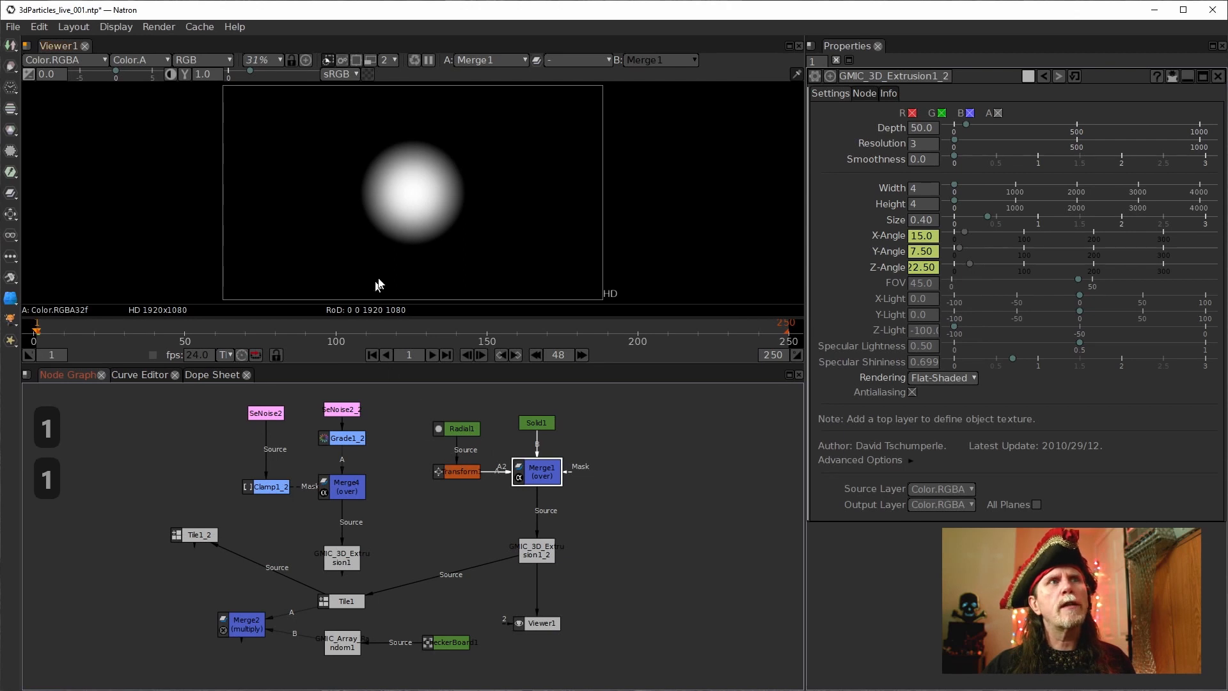
Step: Compare the Transform1 output with Merge1 in the viewer and display the GMIC_3D_Extrusion1_2 result
click(457, 472)
key(1)
click(544, 472)
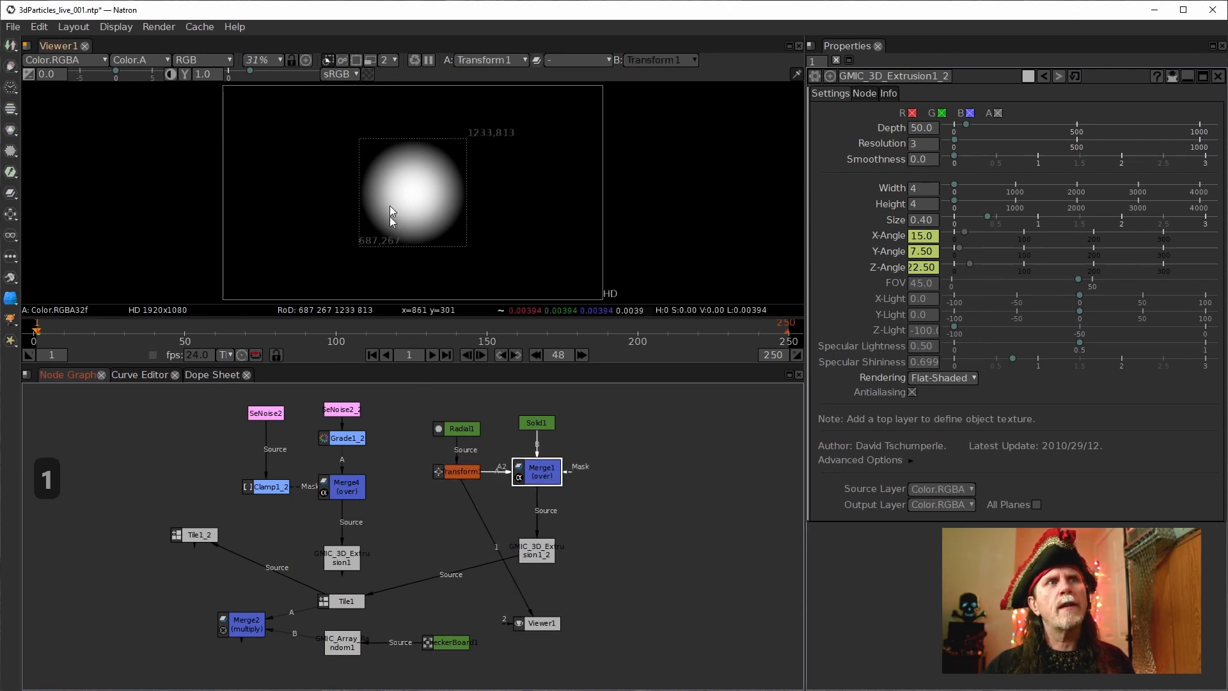
key(1)
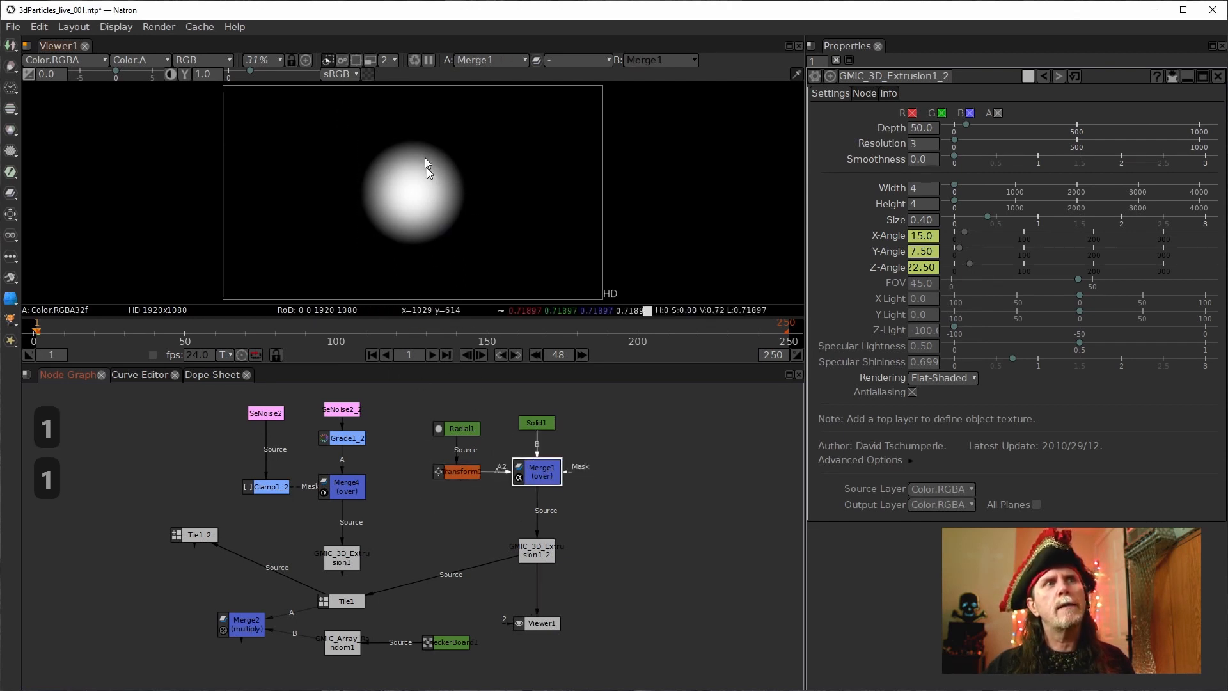
click(535, 549)
key(1)
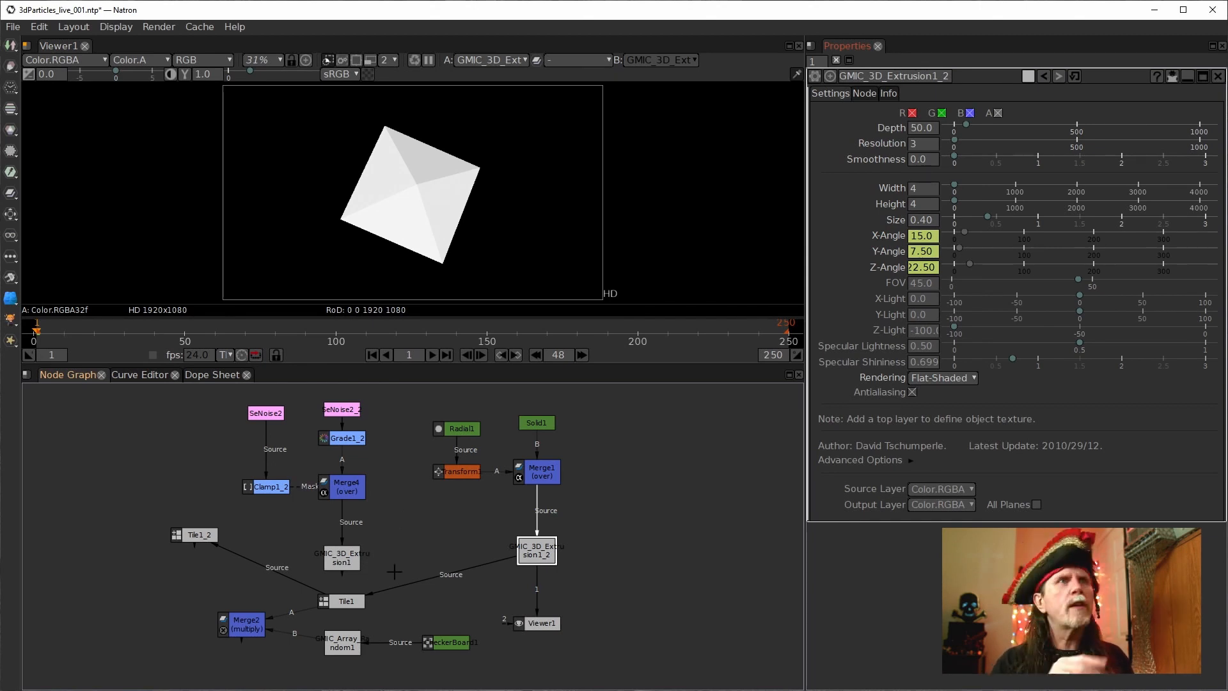
Step: Preview the GMIC_3D_Extrusion1 node and its upstream SeNoise2 and Clamp1_2 nodes in the viewer
click(352, 562)
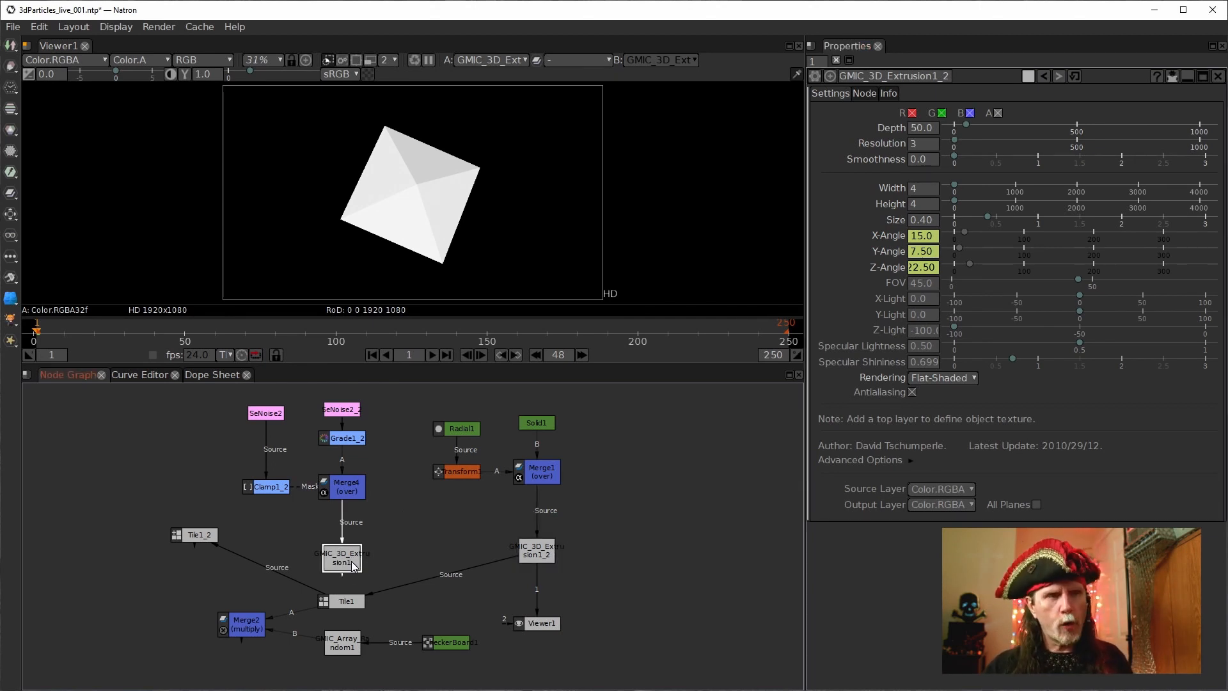
key(1)
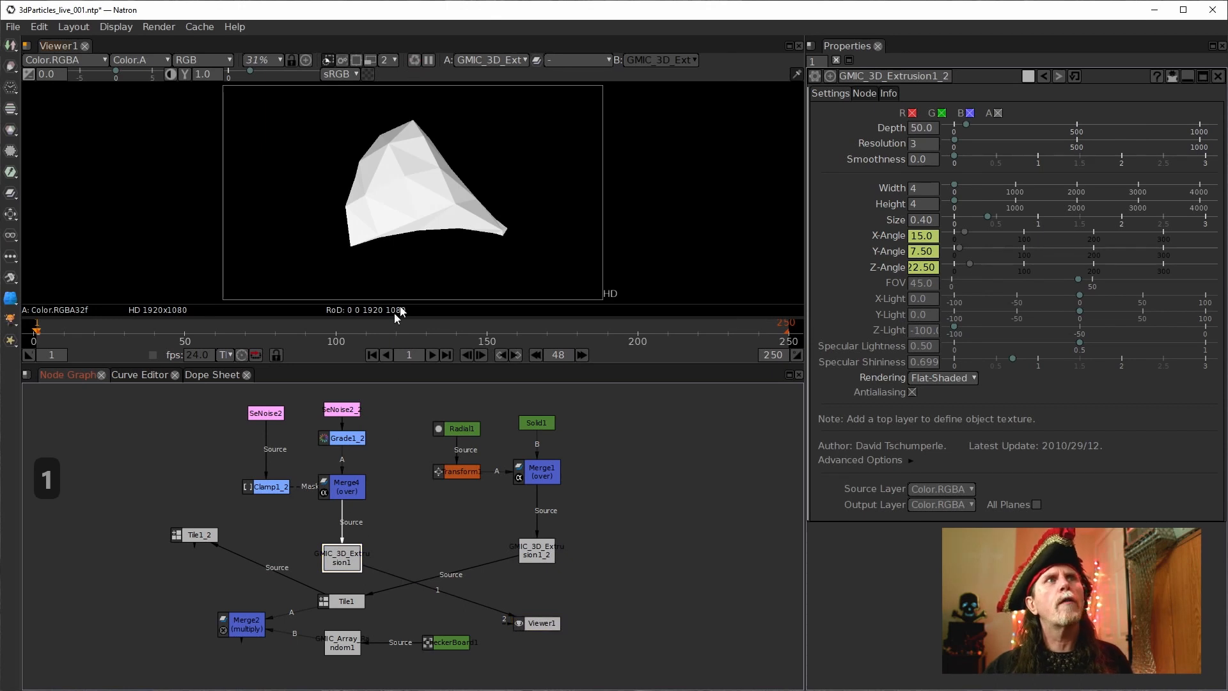
click(269, 414)
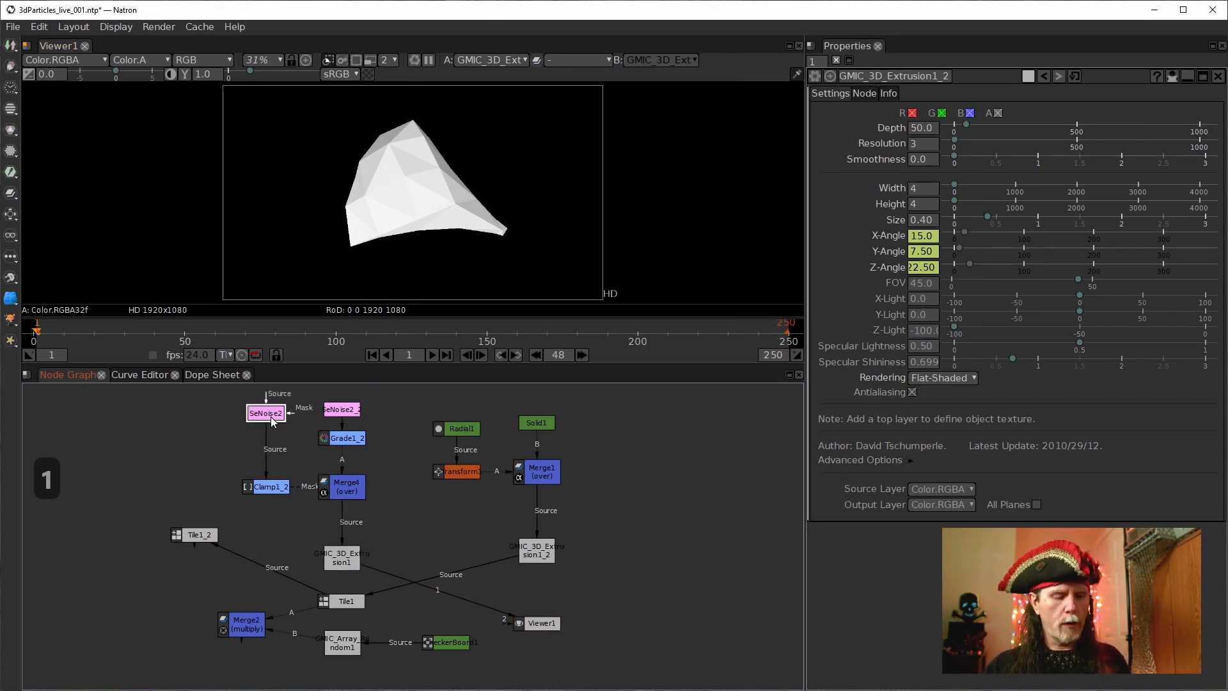
key(1)
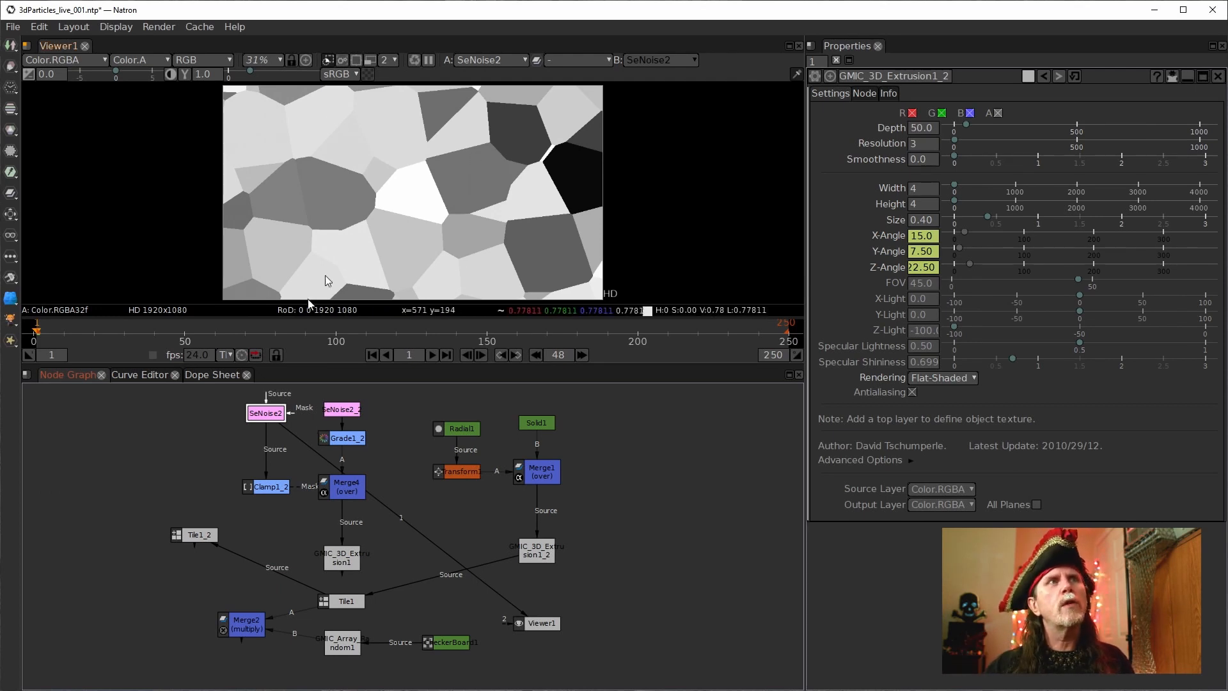
click(272, 490)
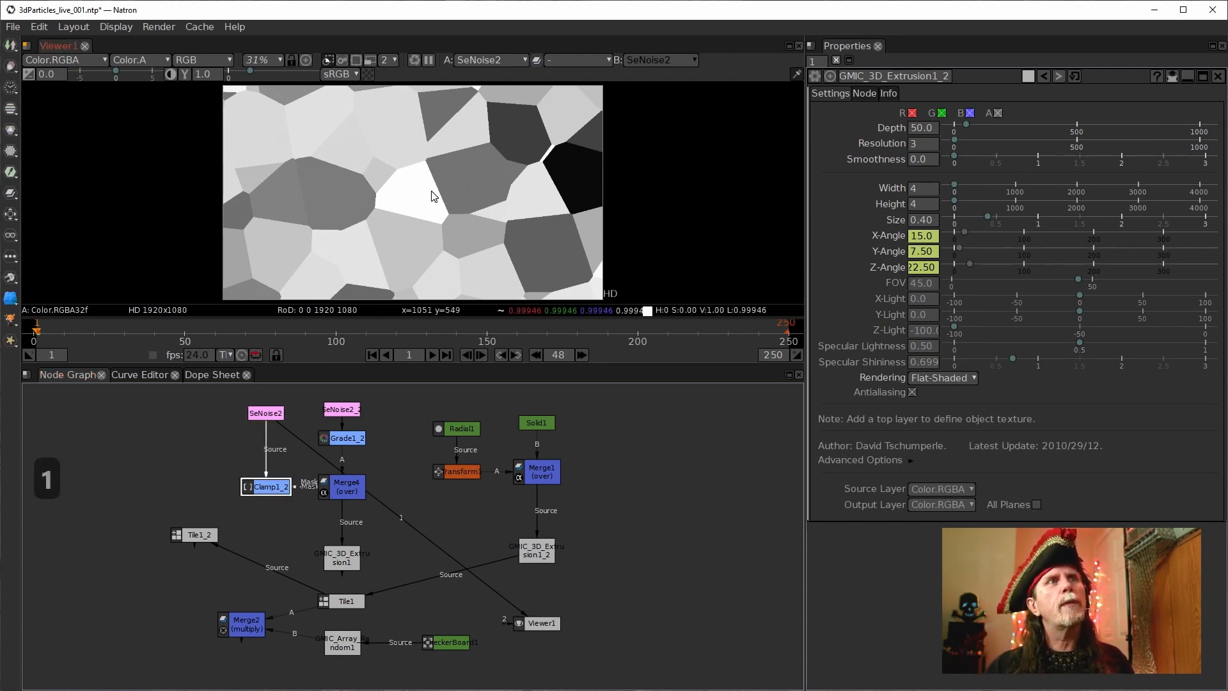
key(1)
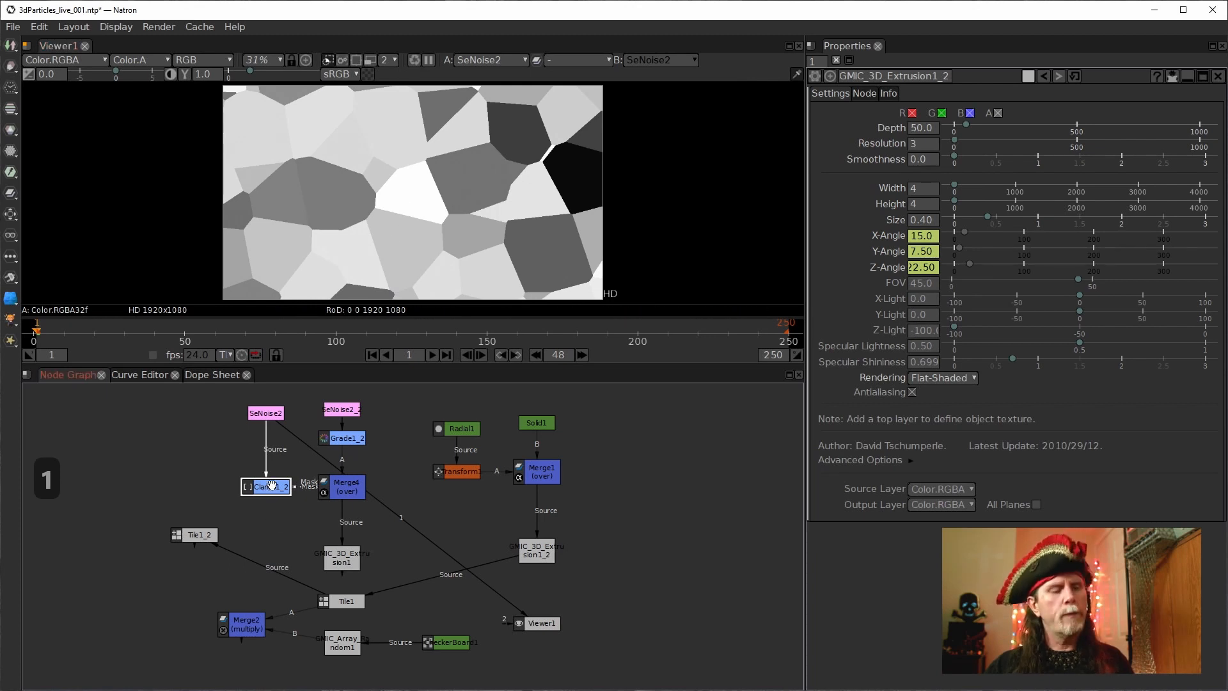
key(1)
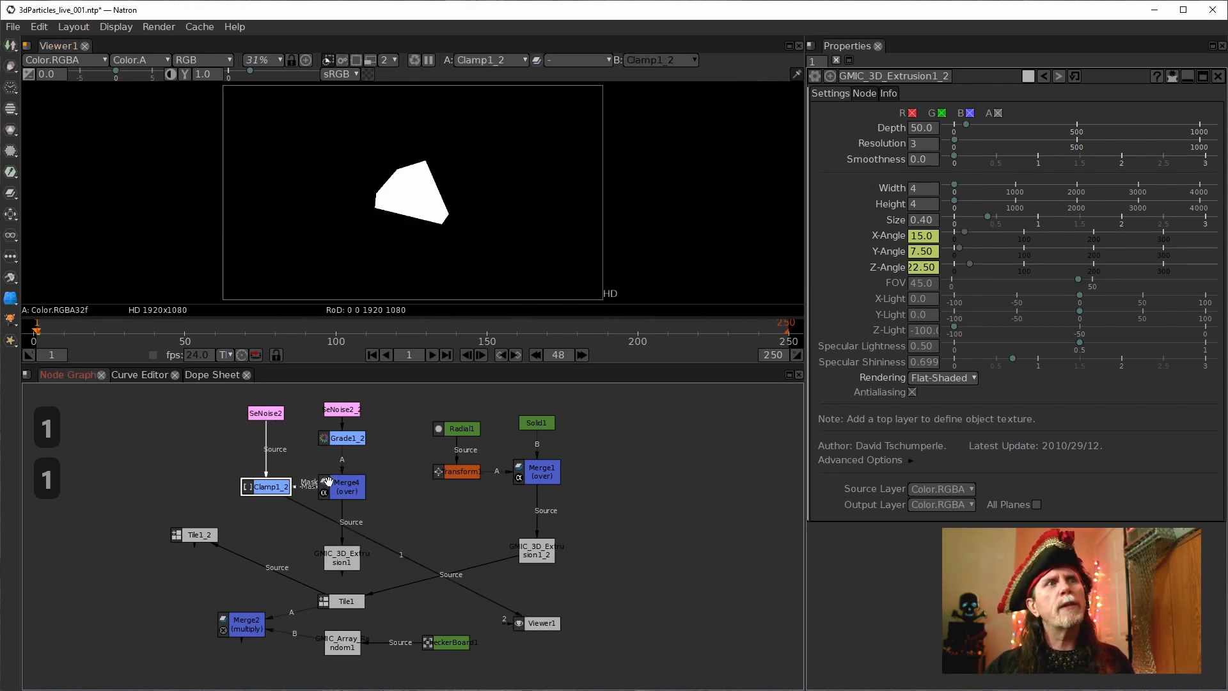
Step: Compare the SeNoise2_2 output with SeNoise2 in the viewer and open the settings of SeNoise2_2
click(339, 410)
key(1)
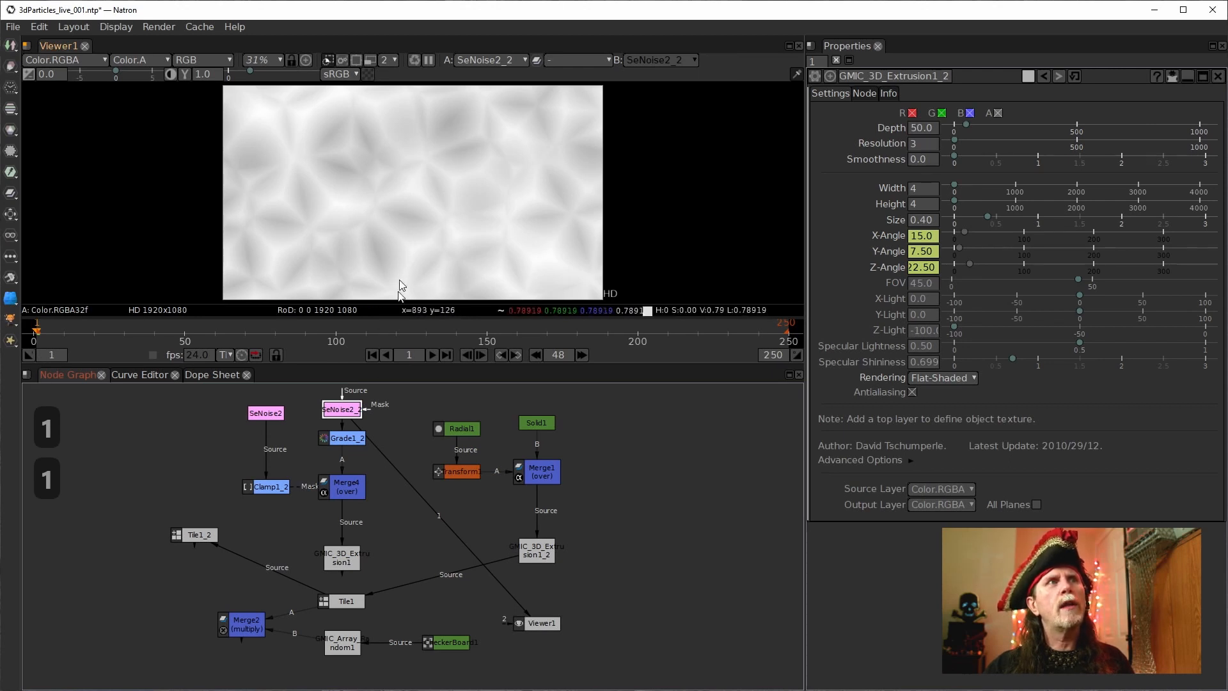
click(266, 413)
key(1)
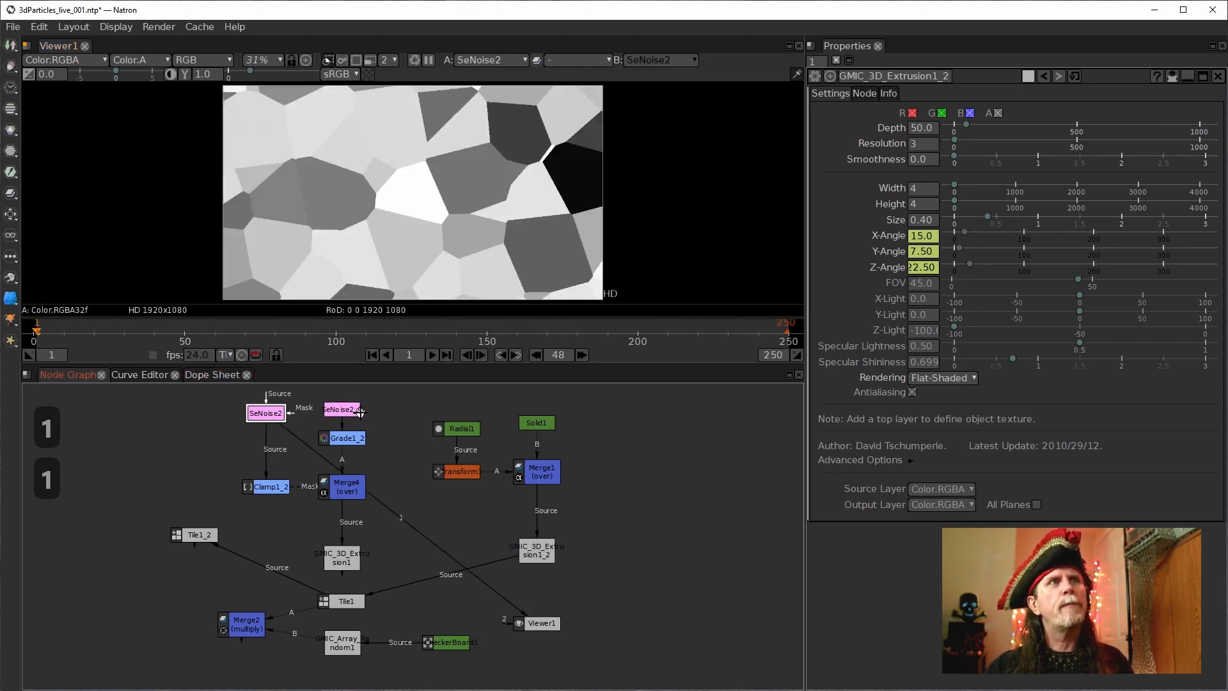
click(351, 408)
key(1)
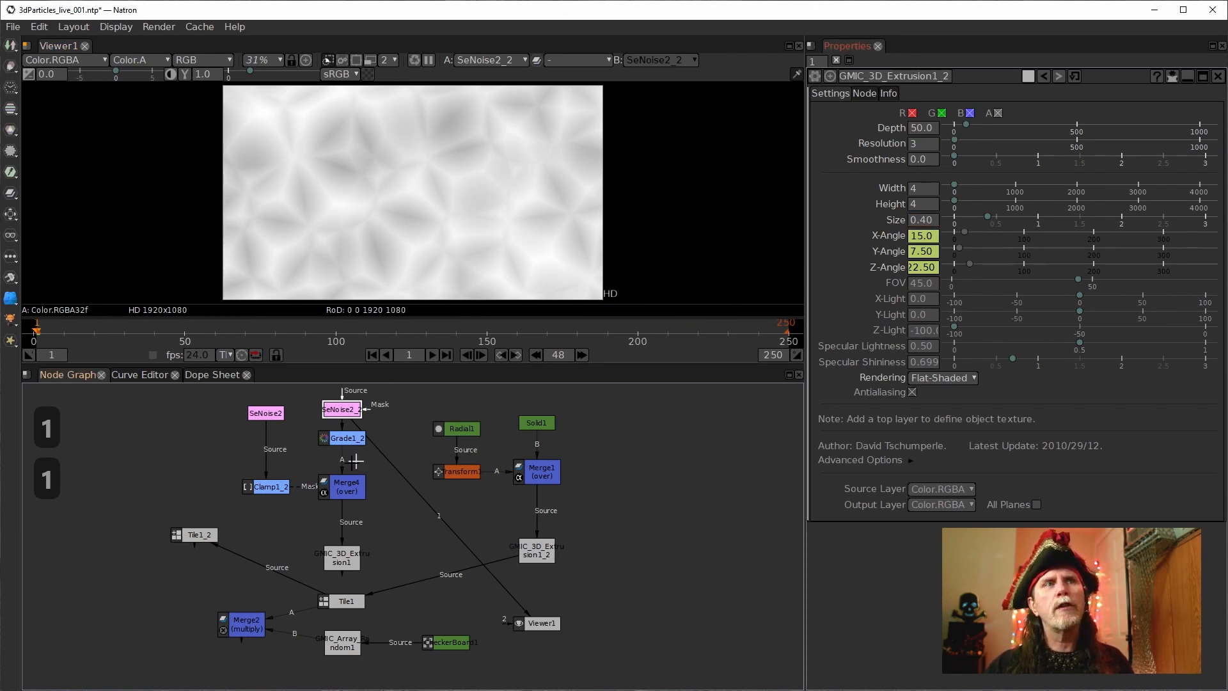
double_click(343, 409)
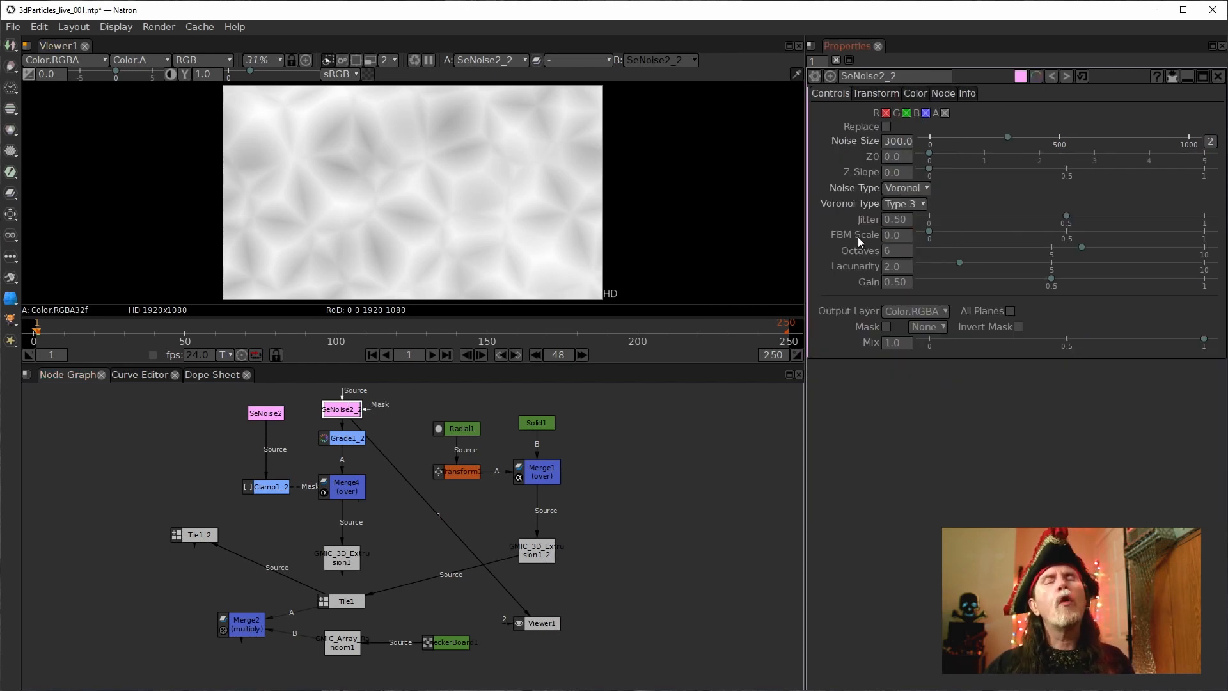
click(889, 236)
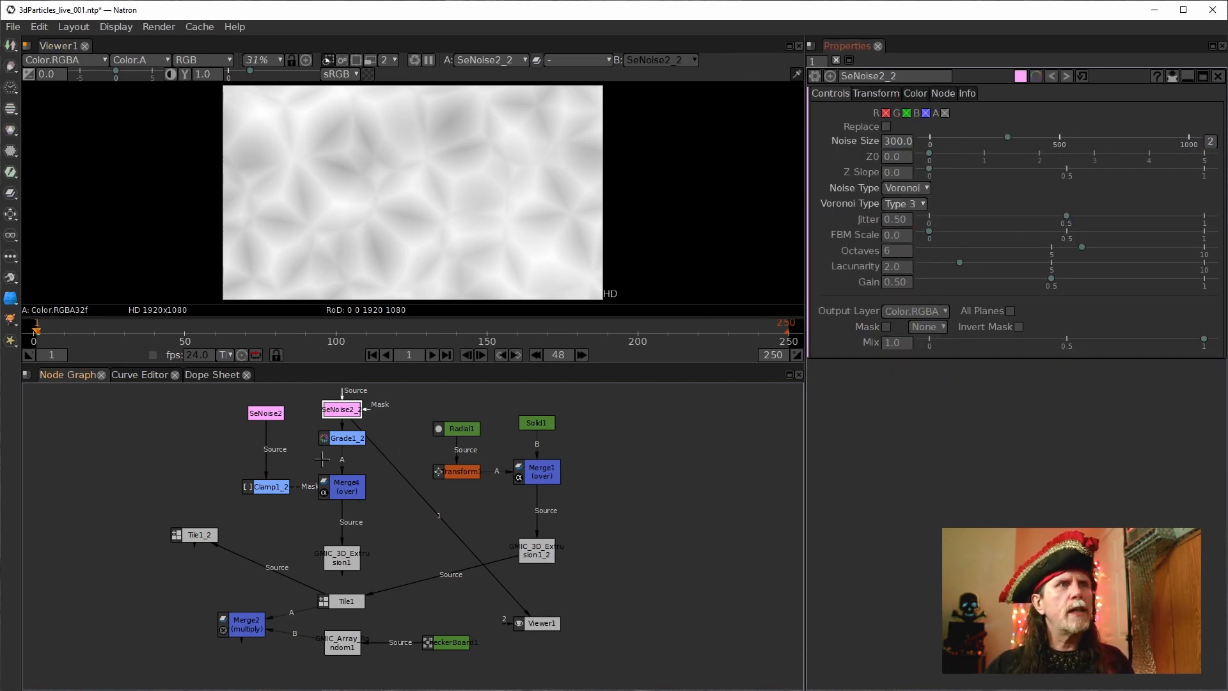
Step: Preview the Grade1_2 output in the viewer and open that node's settings
click(342, 439)
key(1)
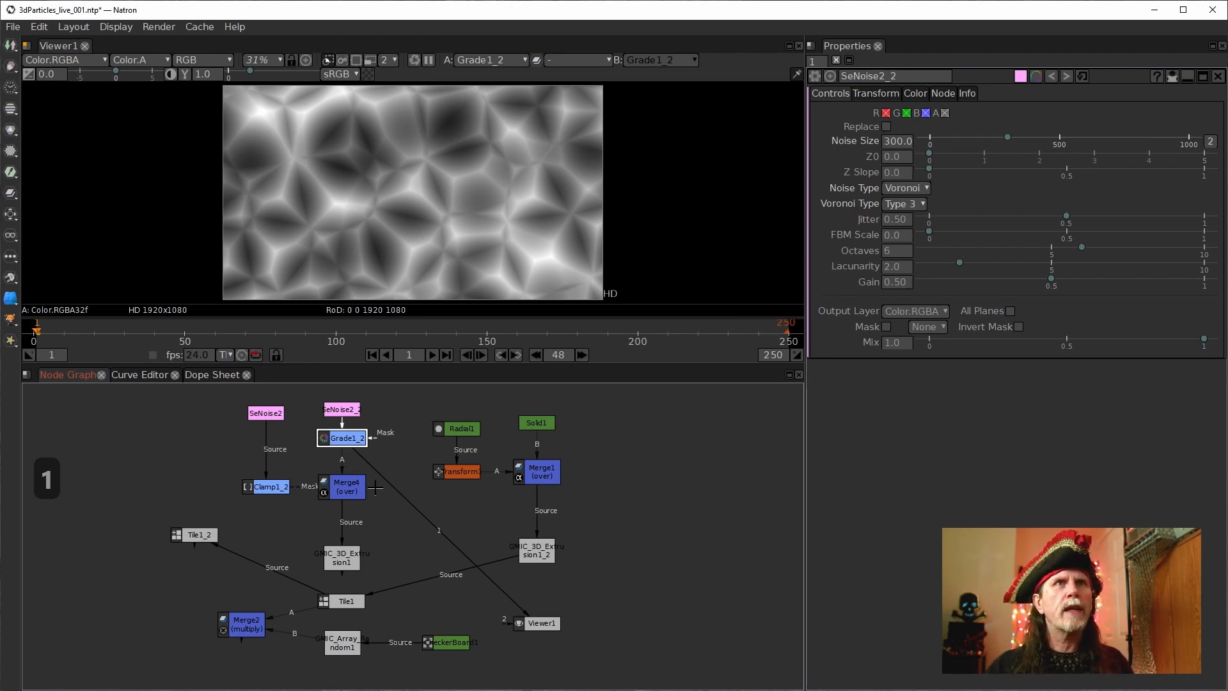
double_click(351, 437)
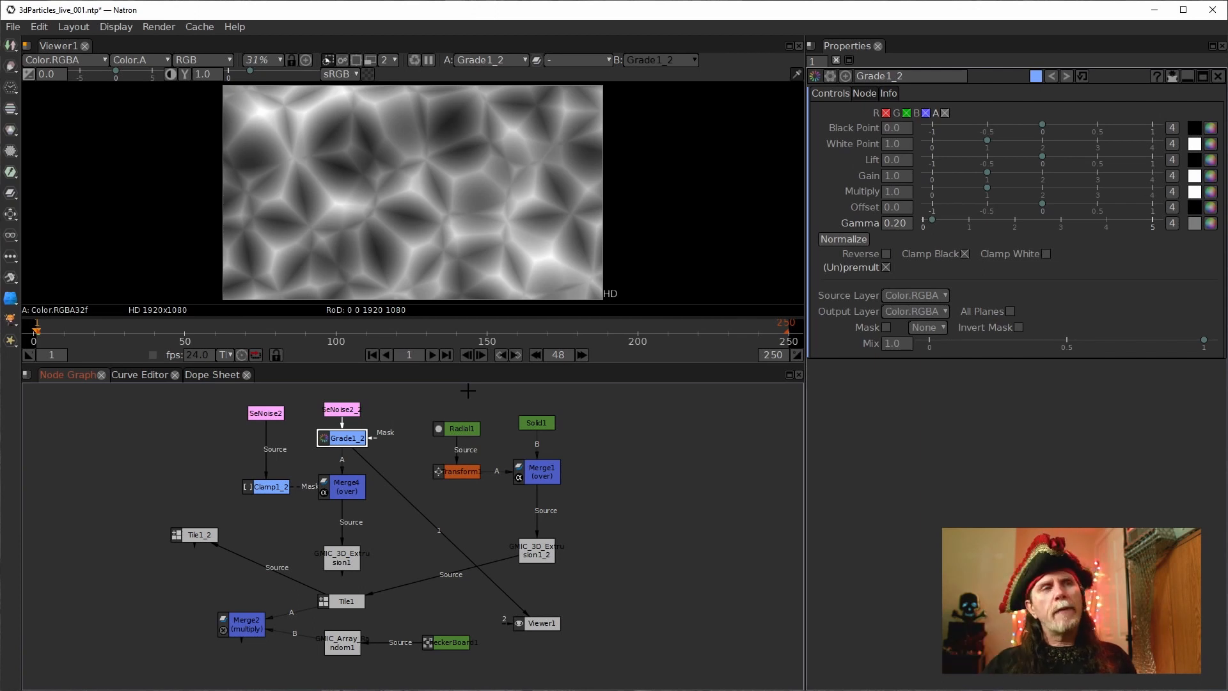
Step: Compare the Merge4 output with its Clamp1_2 mask in the viewer, ending on Merge4
click(345, 495)
key(1)
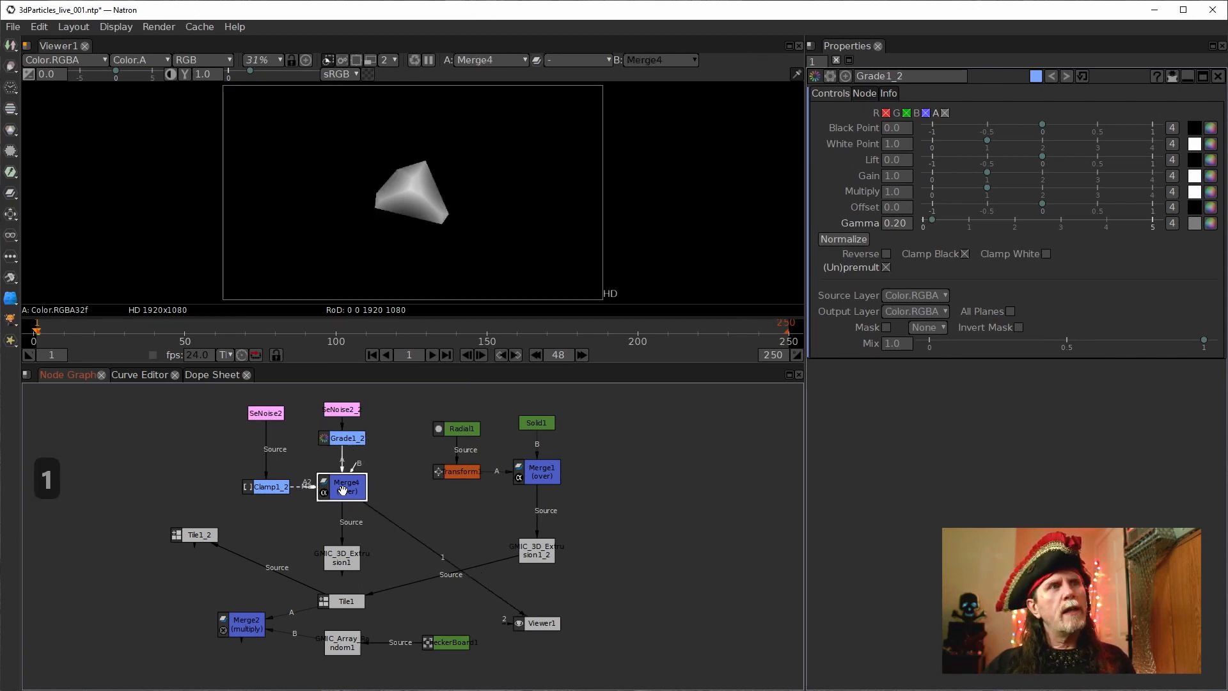
click(270, 487)
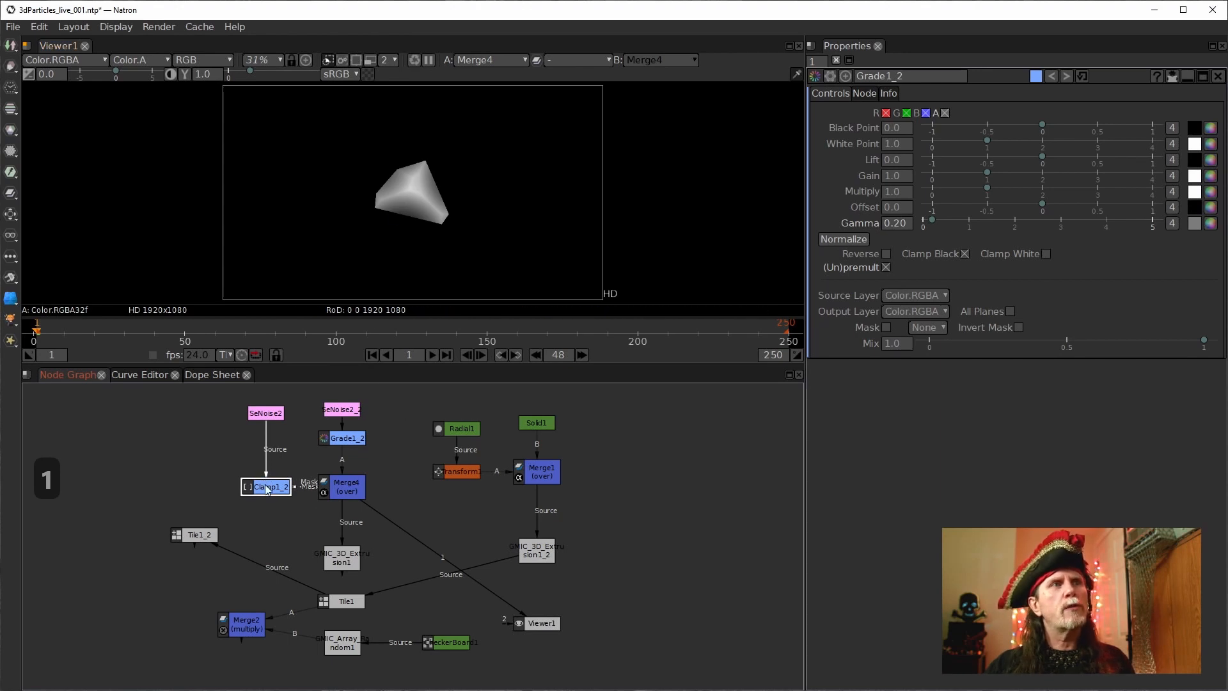
key(1)
click(349, 490)
key(1)
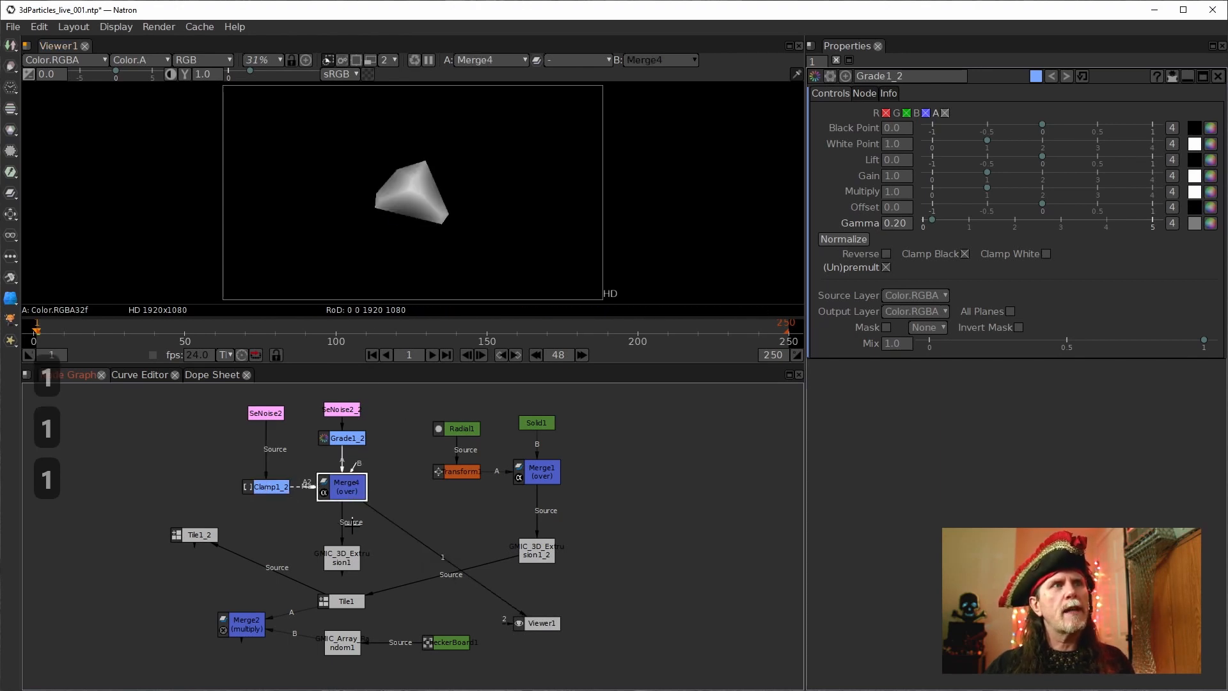
Step: Display GMIC_3D_Extrusion1 in the viewer and jump between frames 1 and 49 to check its rotation loop, ending on frame 49
click(348, 564)
key(1)
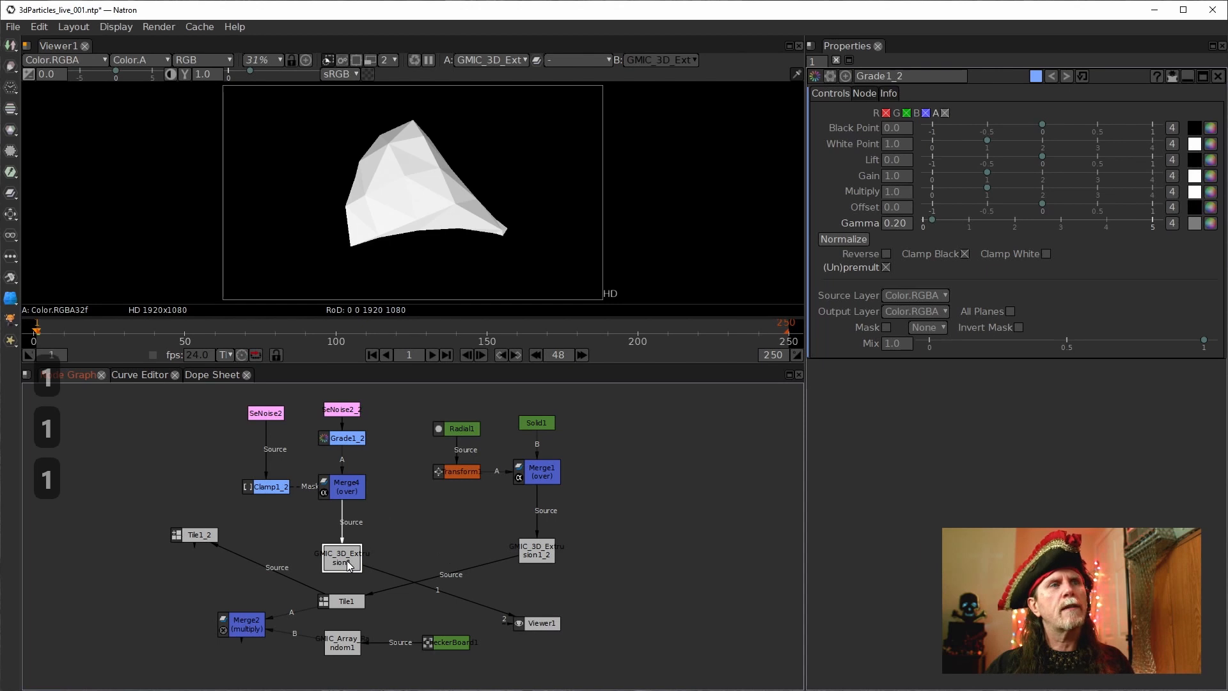
click(581, 355)
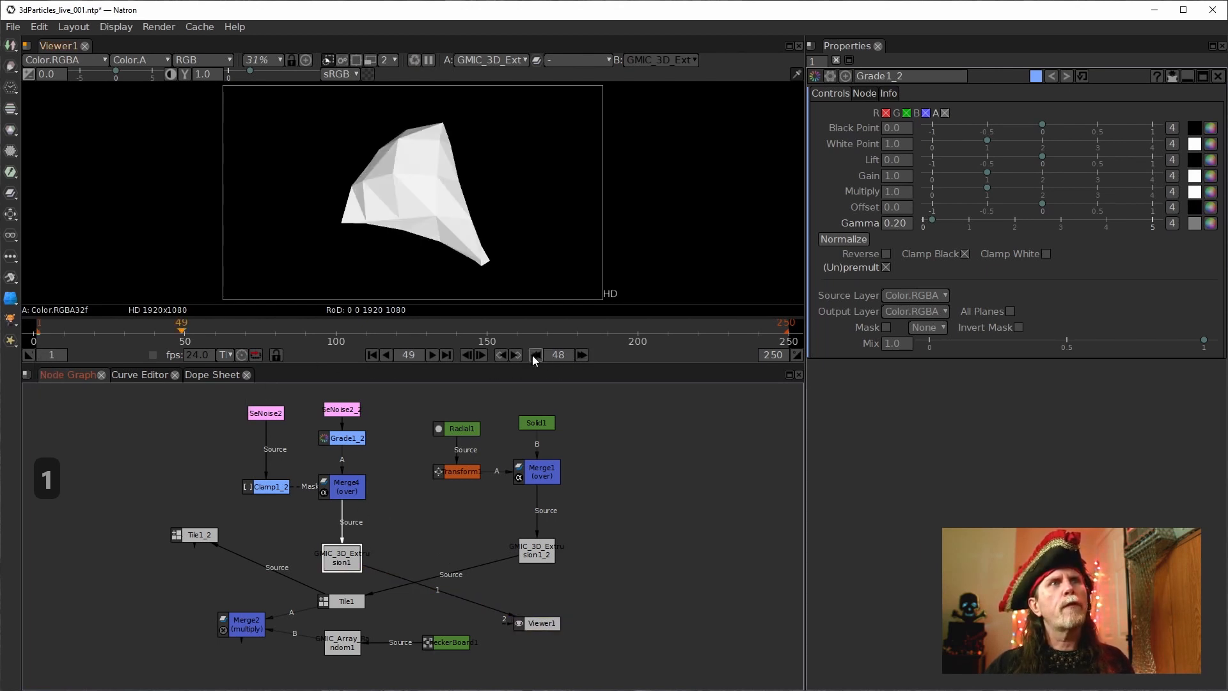
click(536, 357)
click(582, 355)
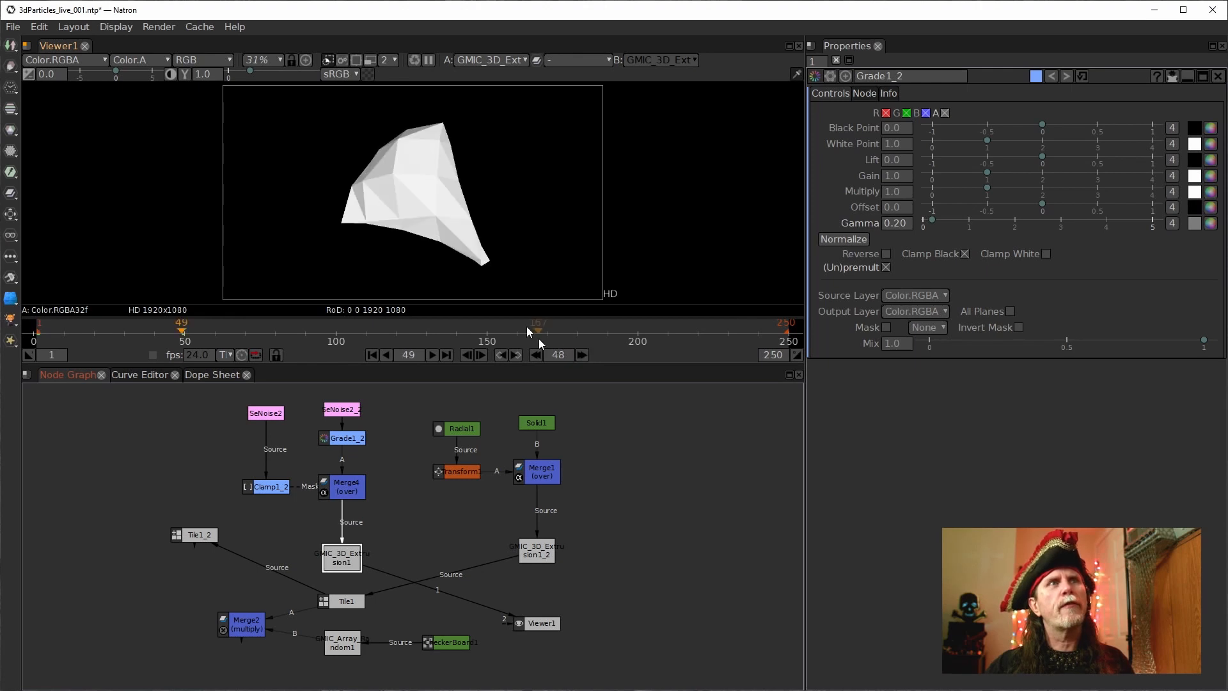
Step: Change the X-Angle expression of GMIC_3D_Extrusion1 to (frame*(360.0/24))%360, using the copied 360.0 value
double_click(341, 558)
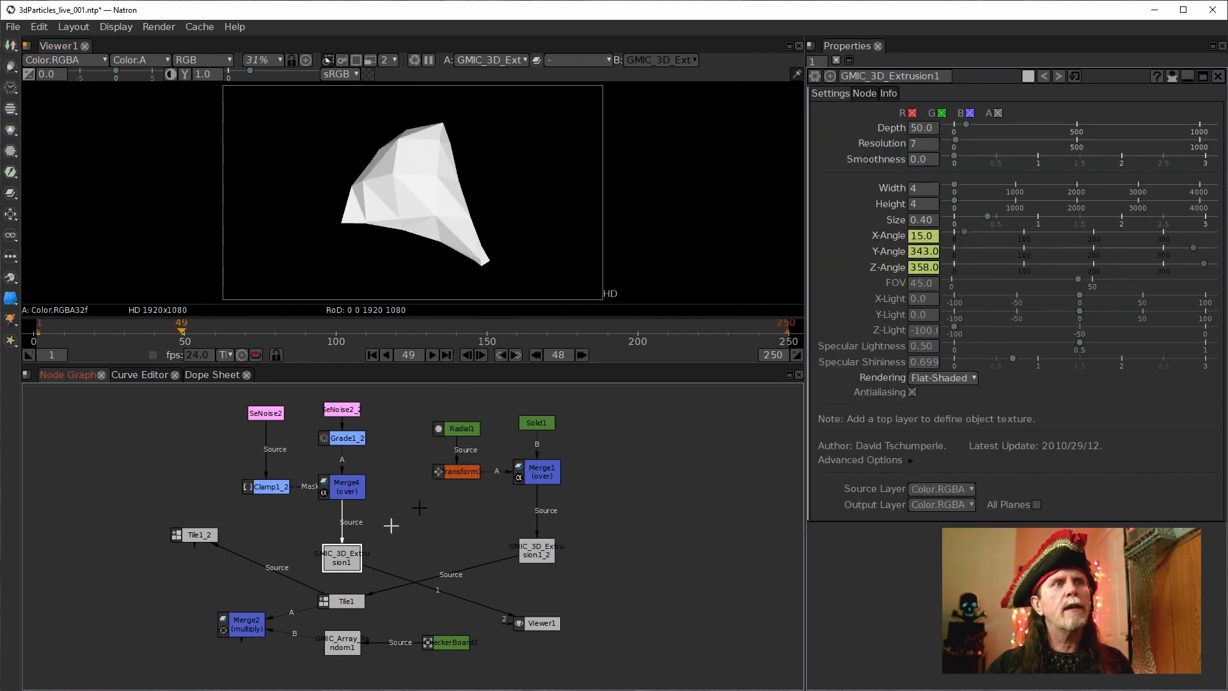
right_click(928, 235)
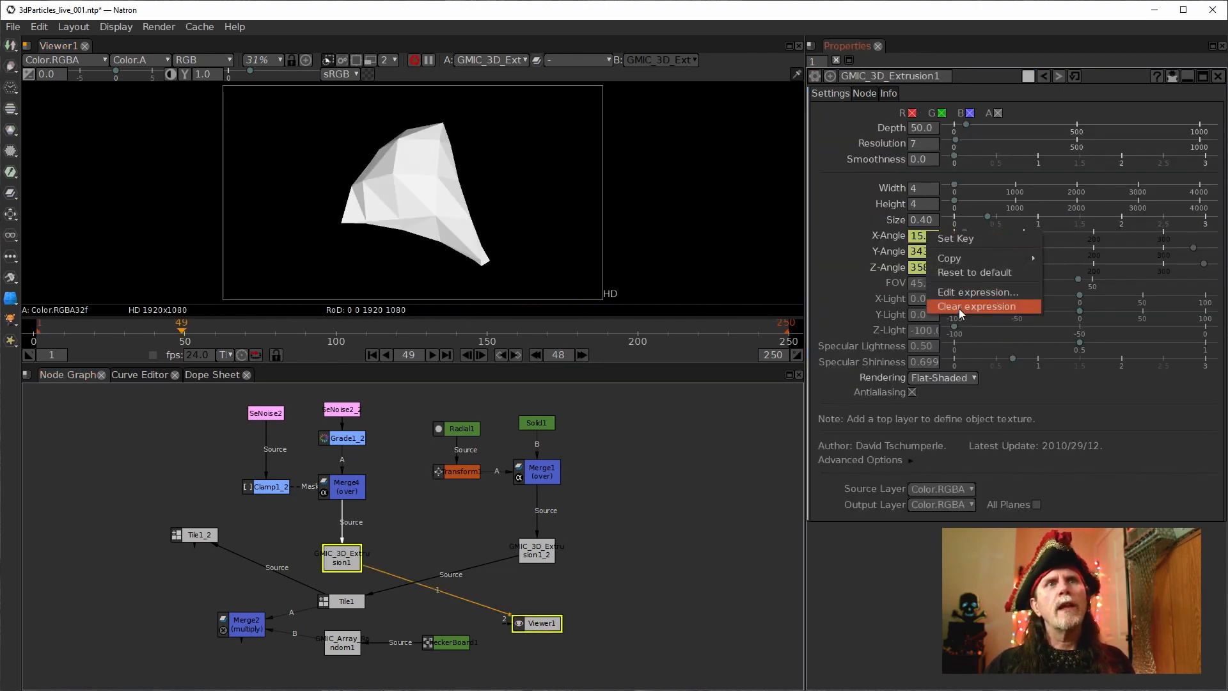
click(953, 293)
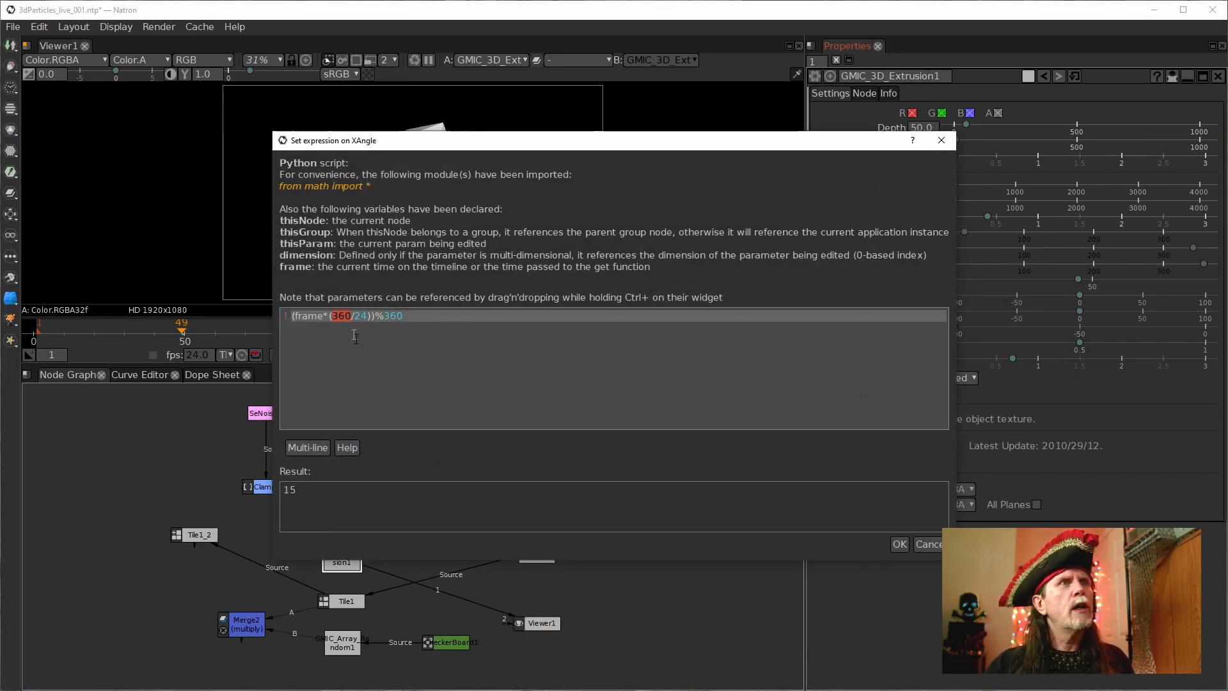
text(360.0)
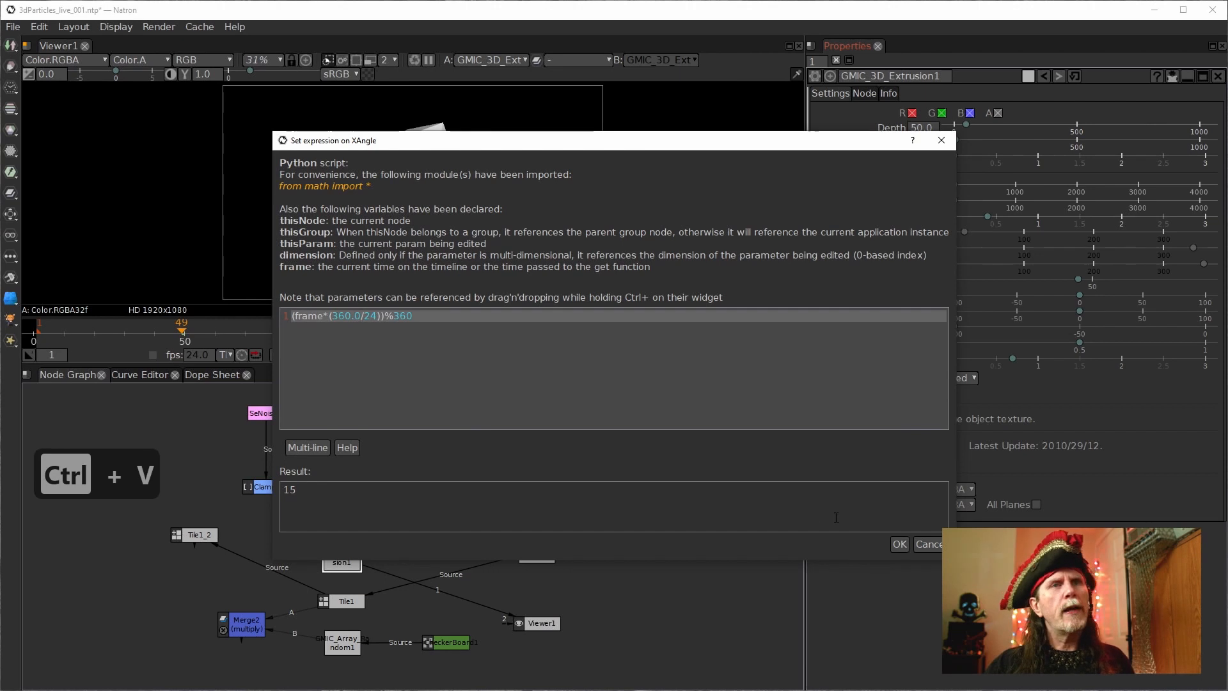
click(900, 544)
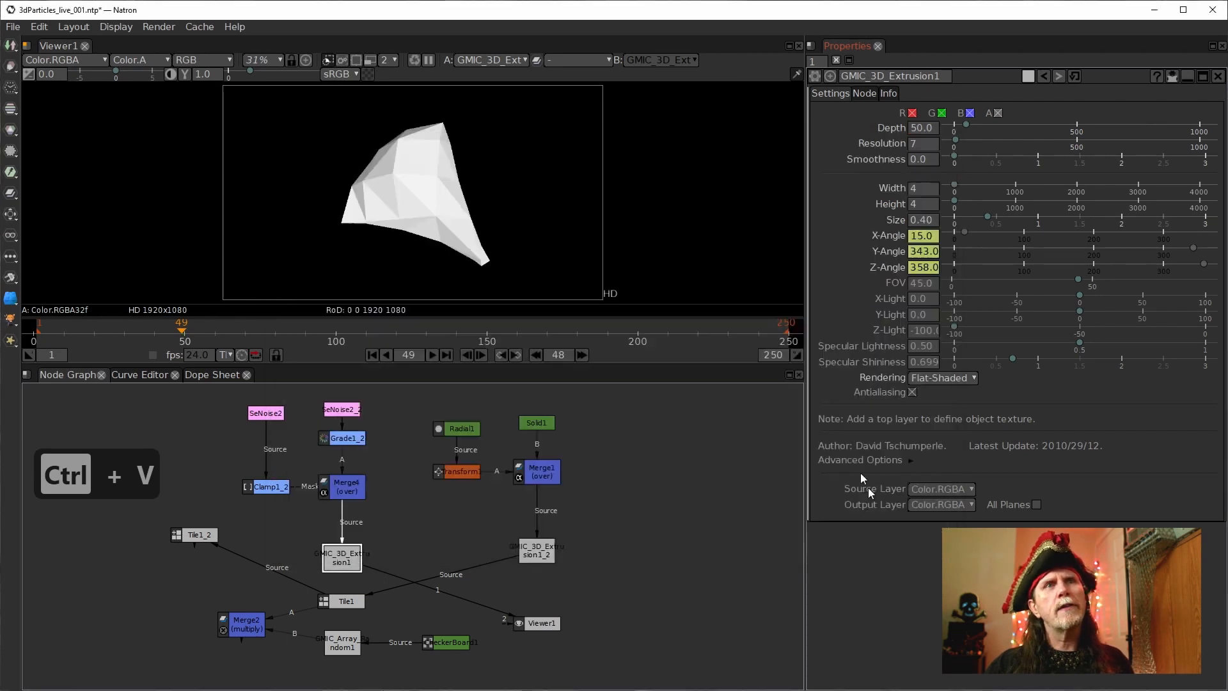
Step: Change the Y-Angle expression of GMIC_3D_Extrusion1 to (frame*(360.0/48))%360, using the copied 360.0 value
right_click(921, 252)
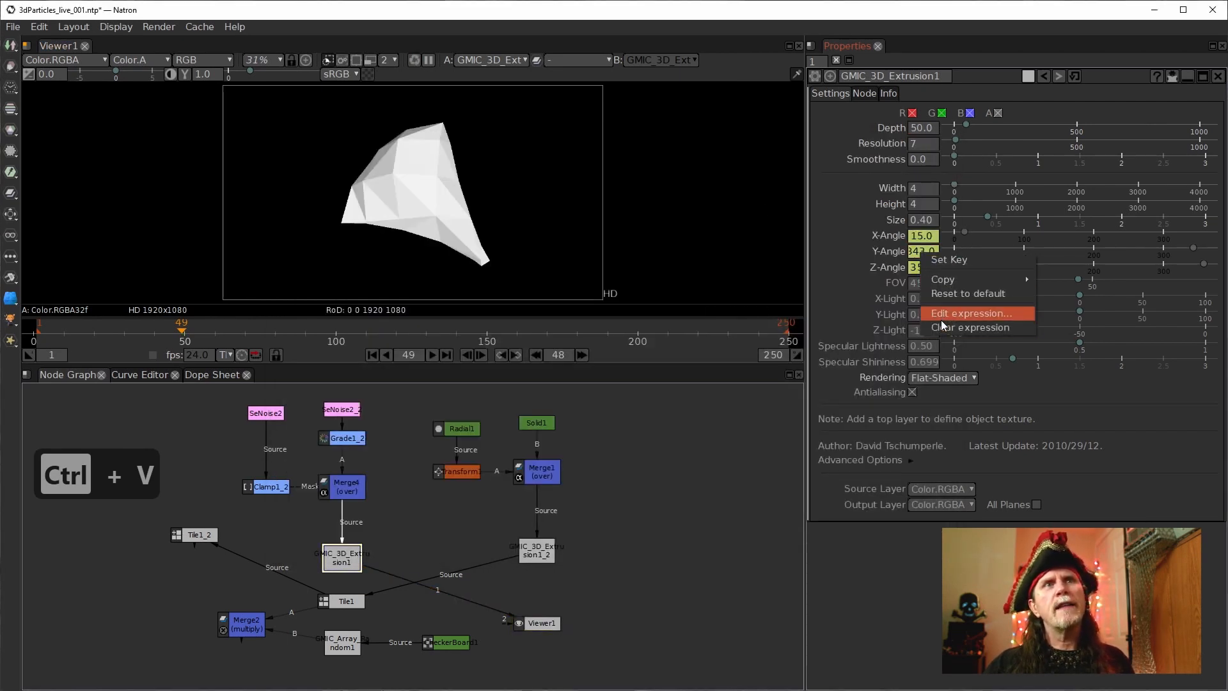
click(946, 313)
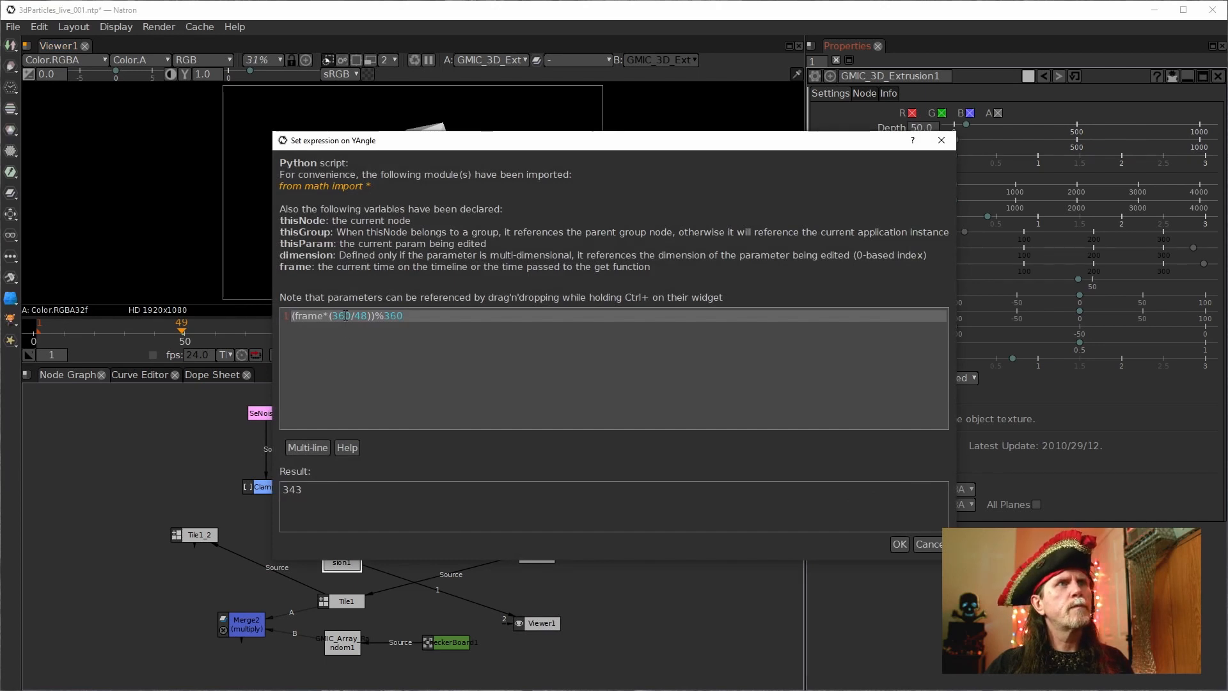
text(360.0)
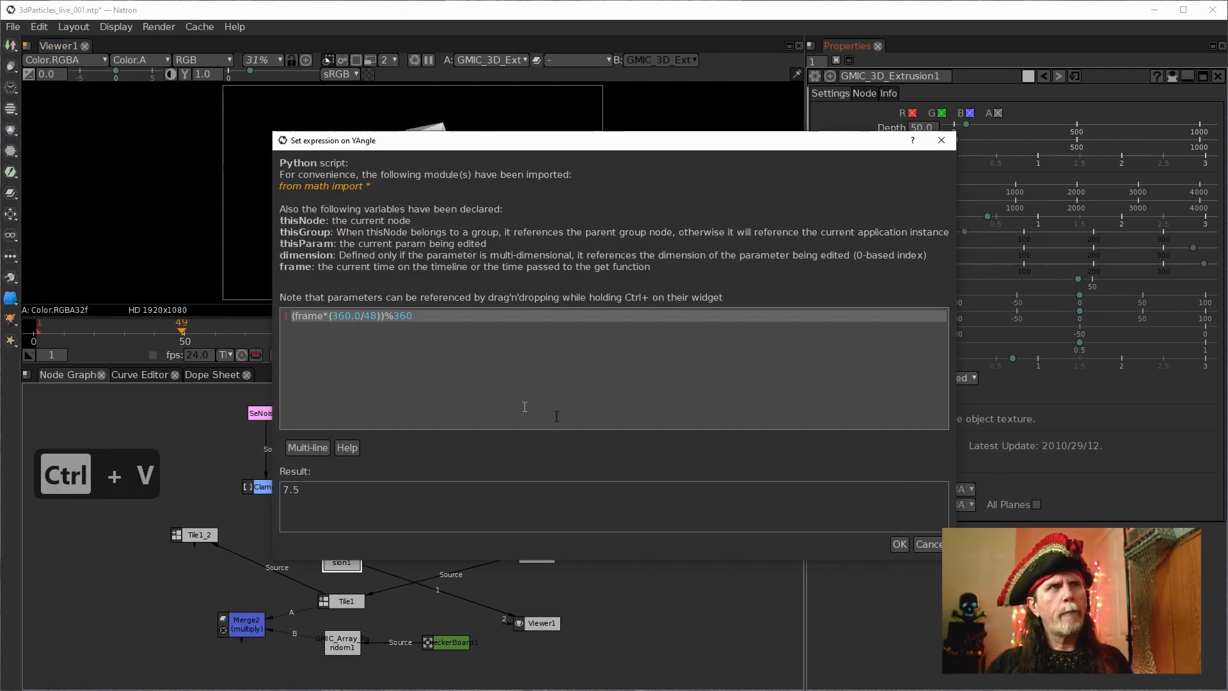
click(906, 546)
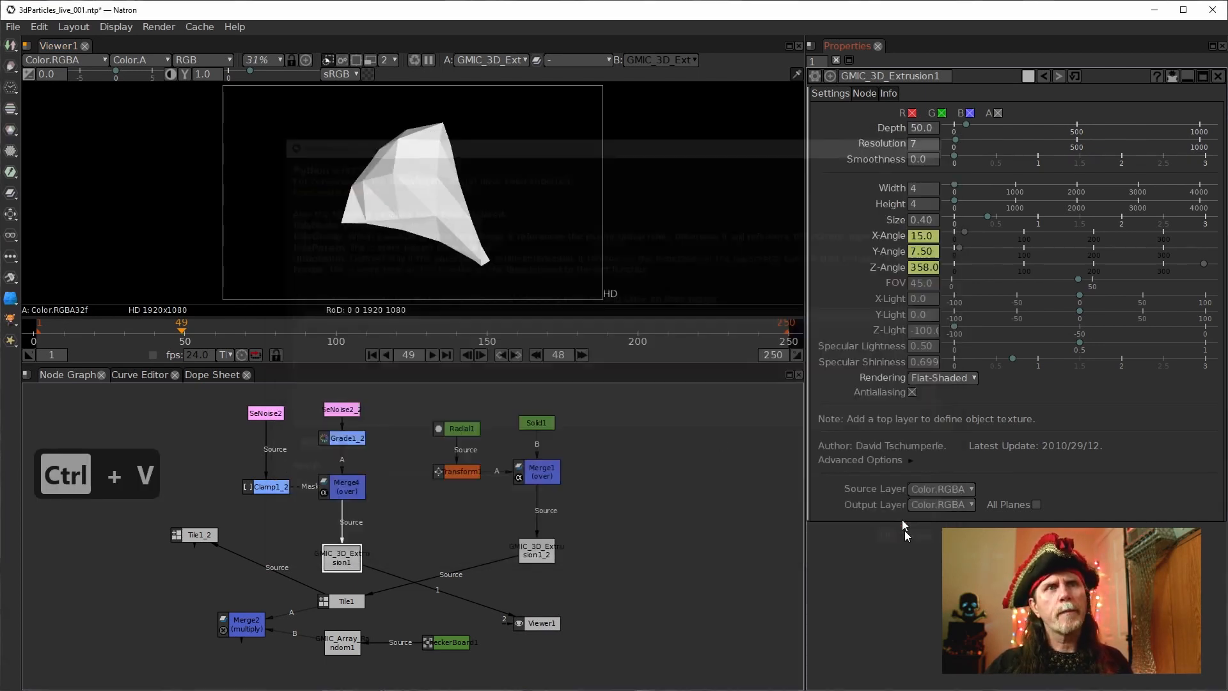
Step: Change the Z-Angle expression of GMIC_3D_Extrusion1 to (frame*(360.0/16))%360
right_click(919, 271)
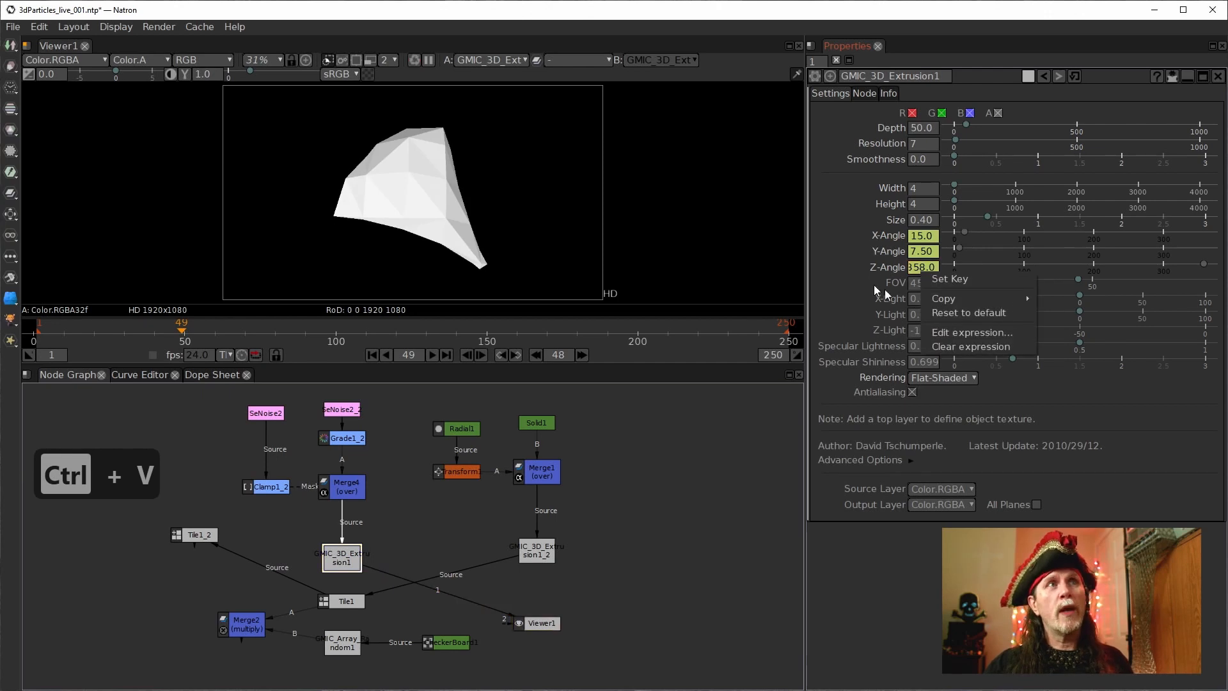
click(968, 335)
double_click(341, 315)
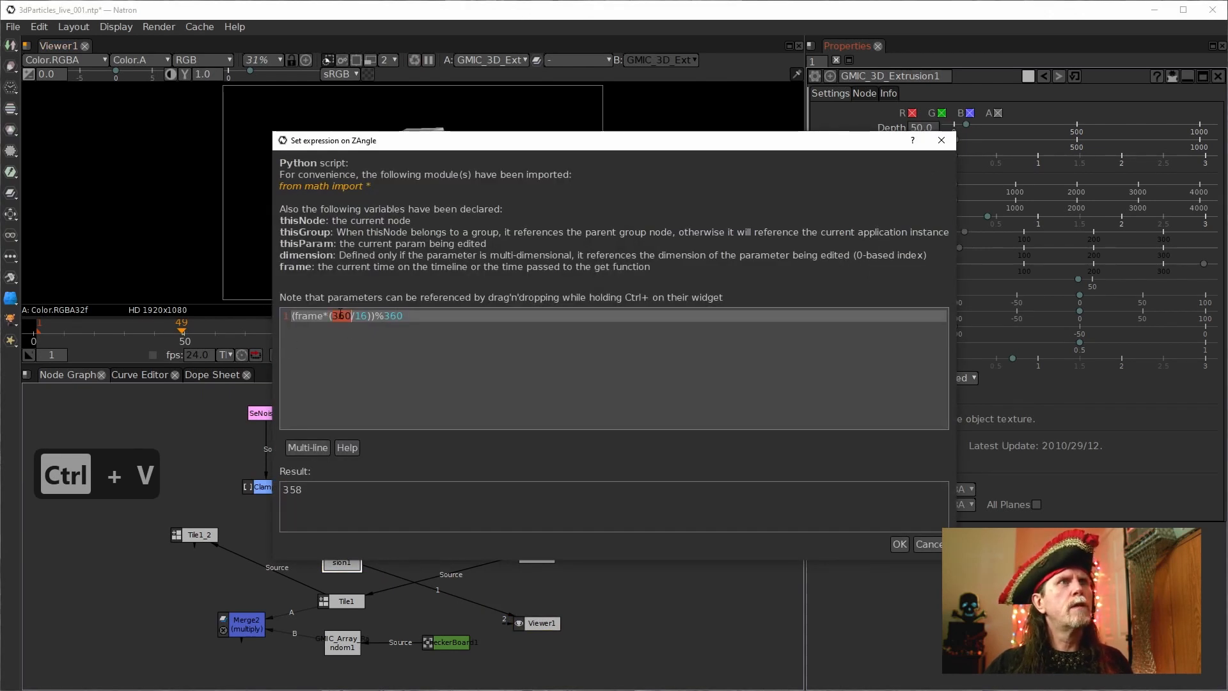
text(360.0)
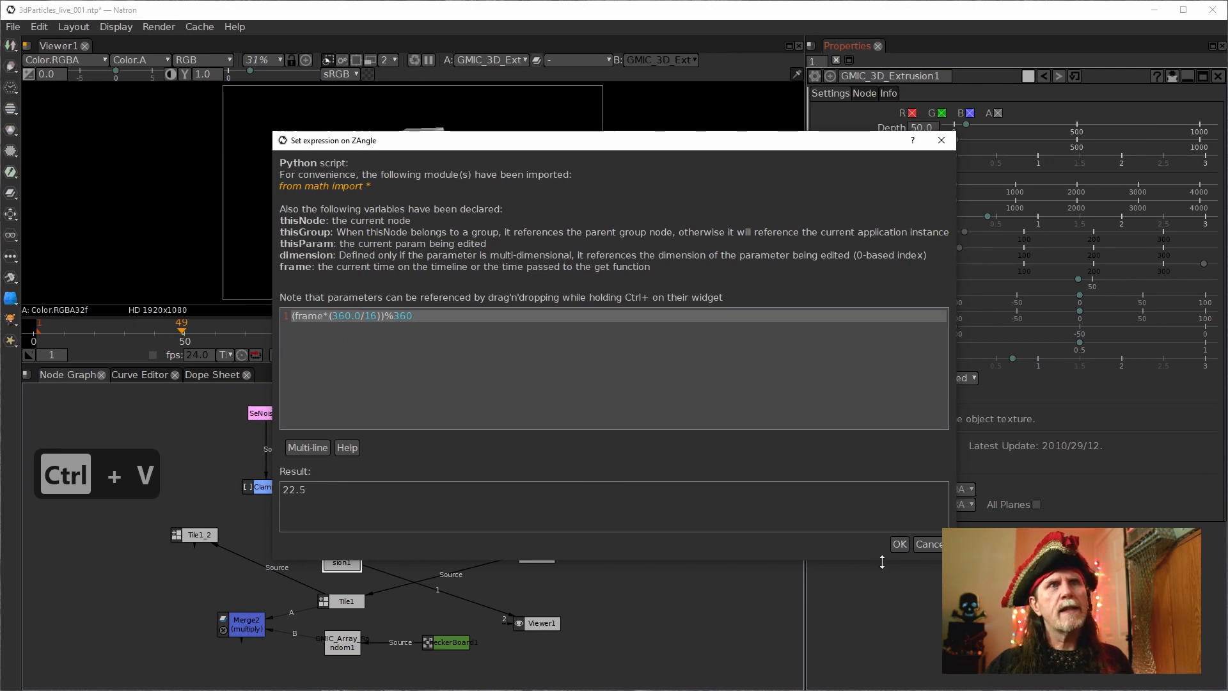
click(899, 545)
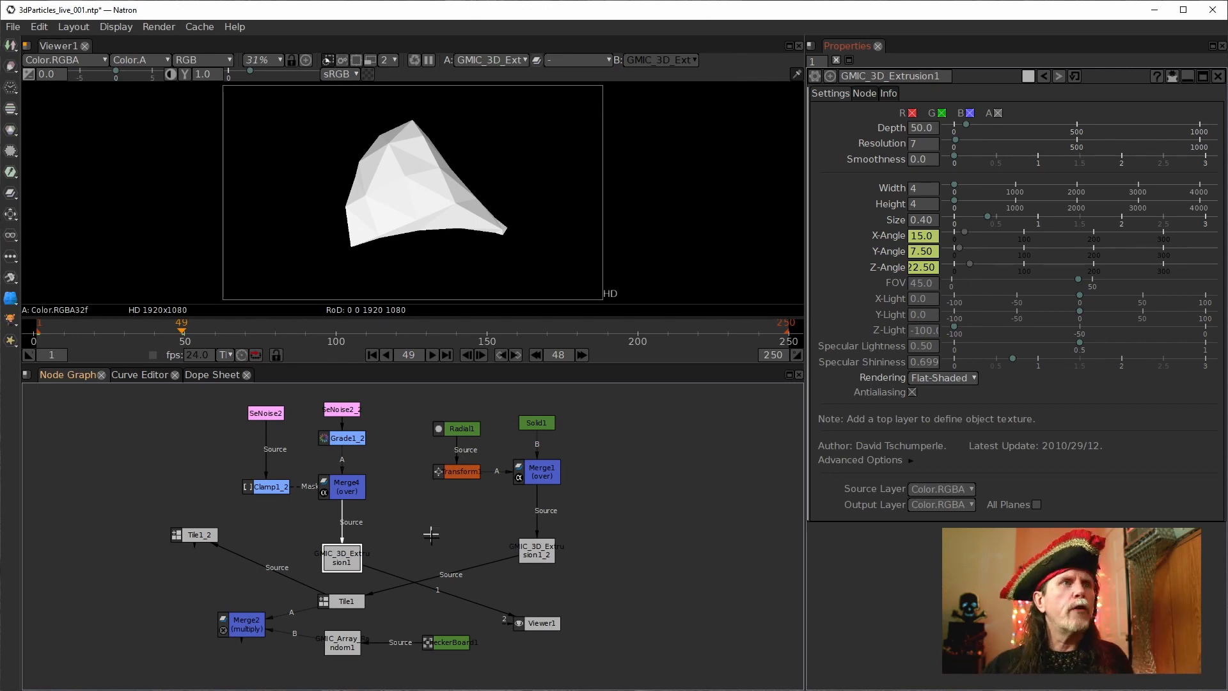
Step: Add a DiskCache node fed by GMIC_3D_Extrusion1, place it beside the extrusion, and display it in the viewer
drag(350, 554, 350, 535)
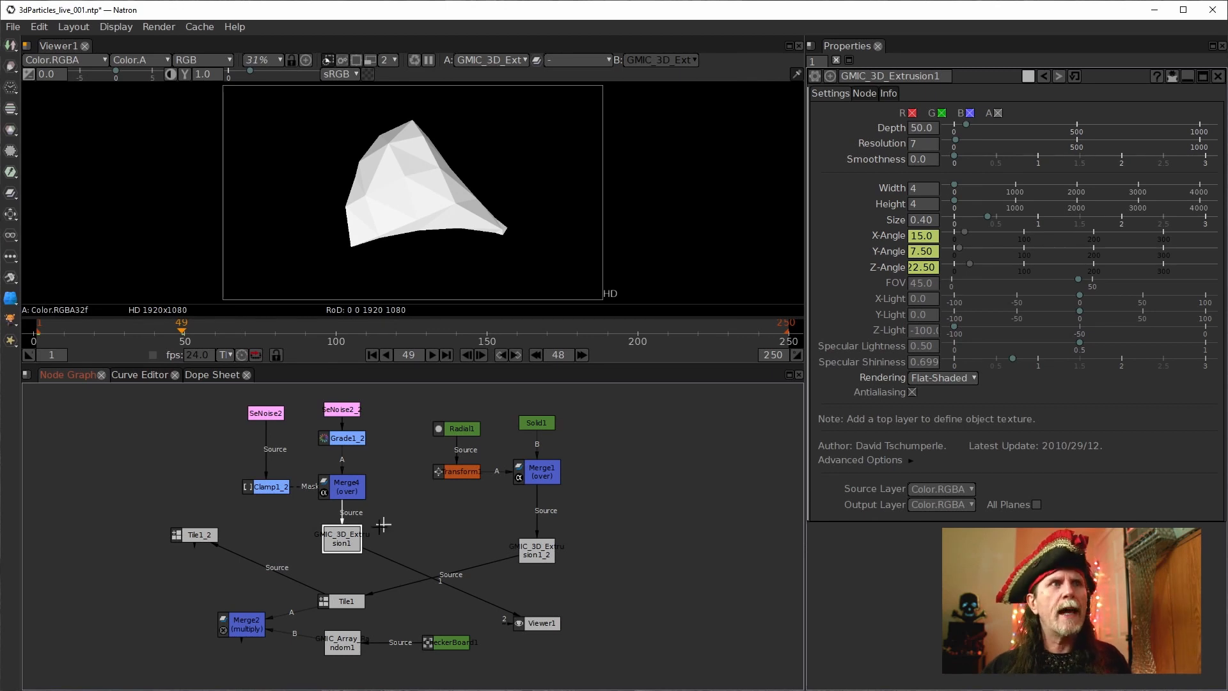
key(Tab)
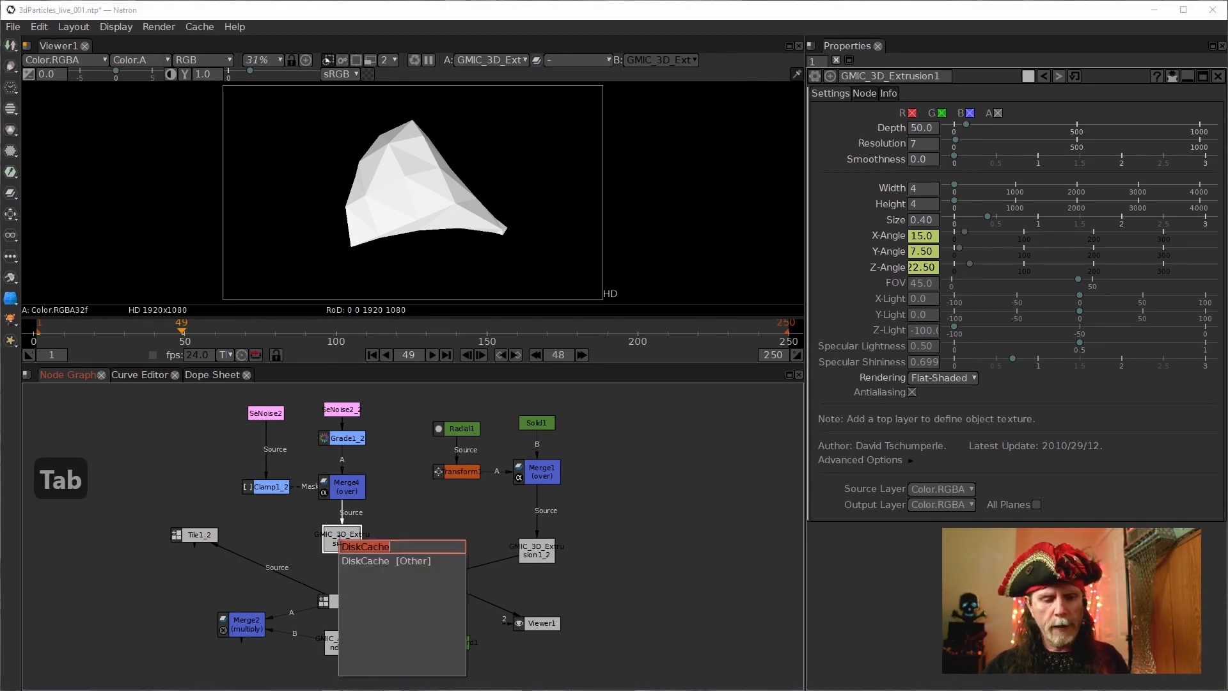
text(disk)
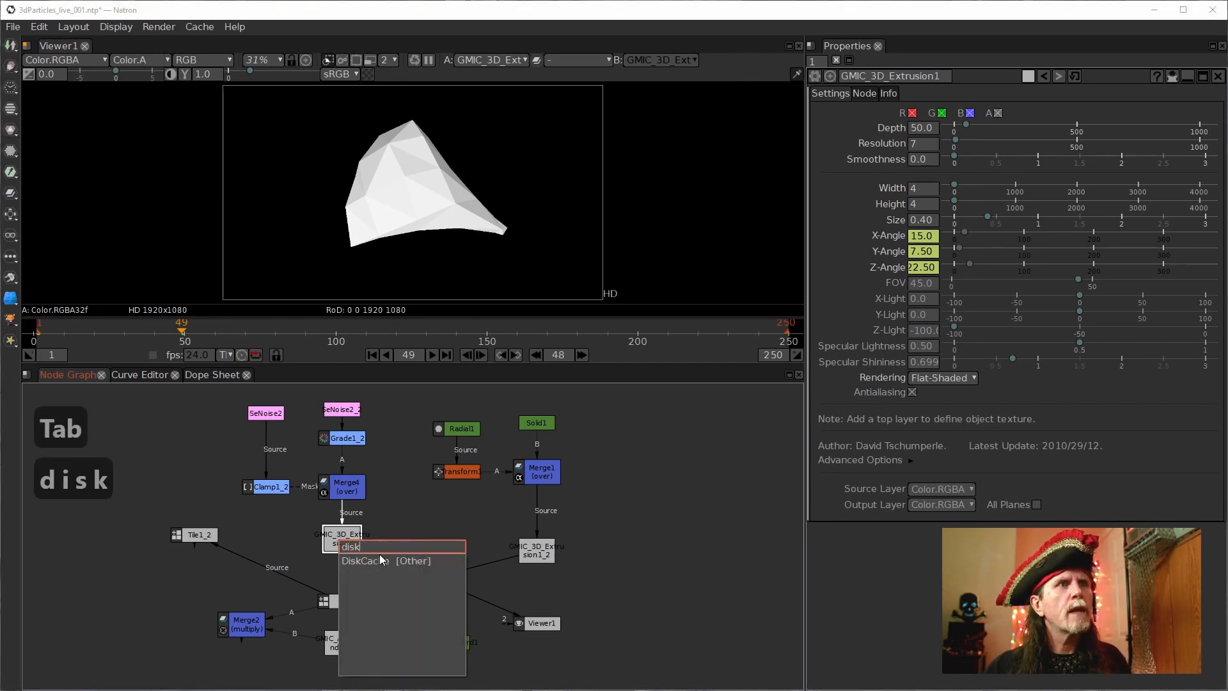
click(381, 560)
drag(397, 566, 423, 528)
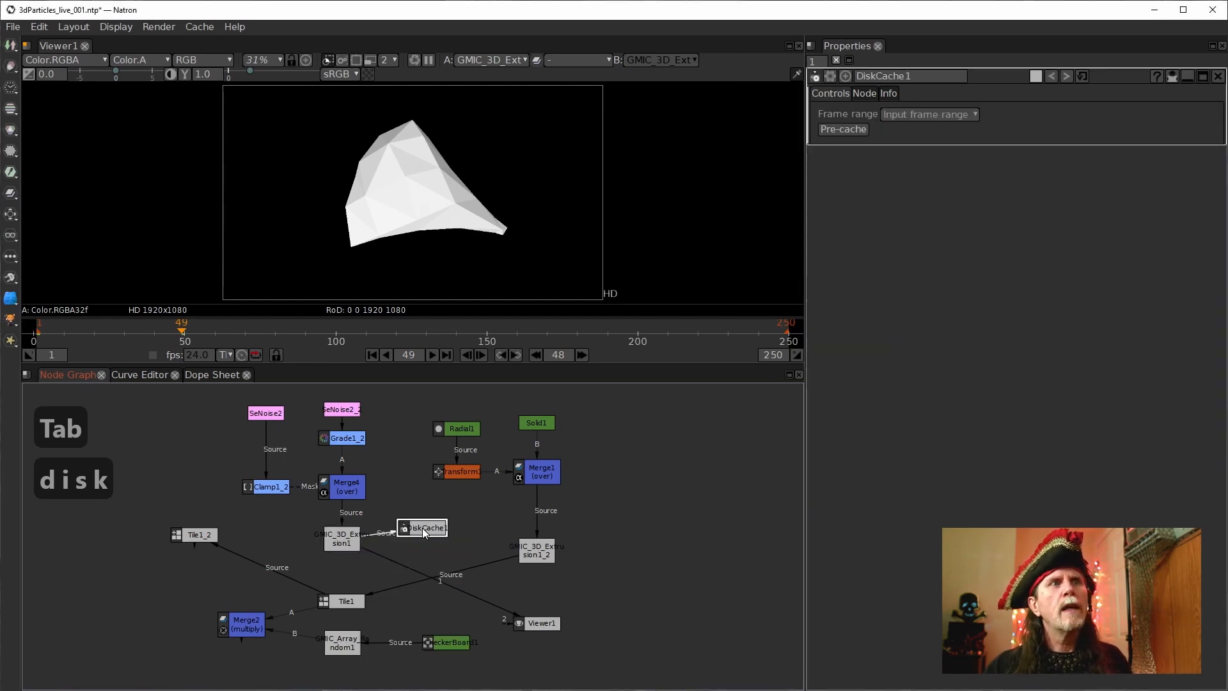
key(1)
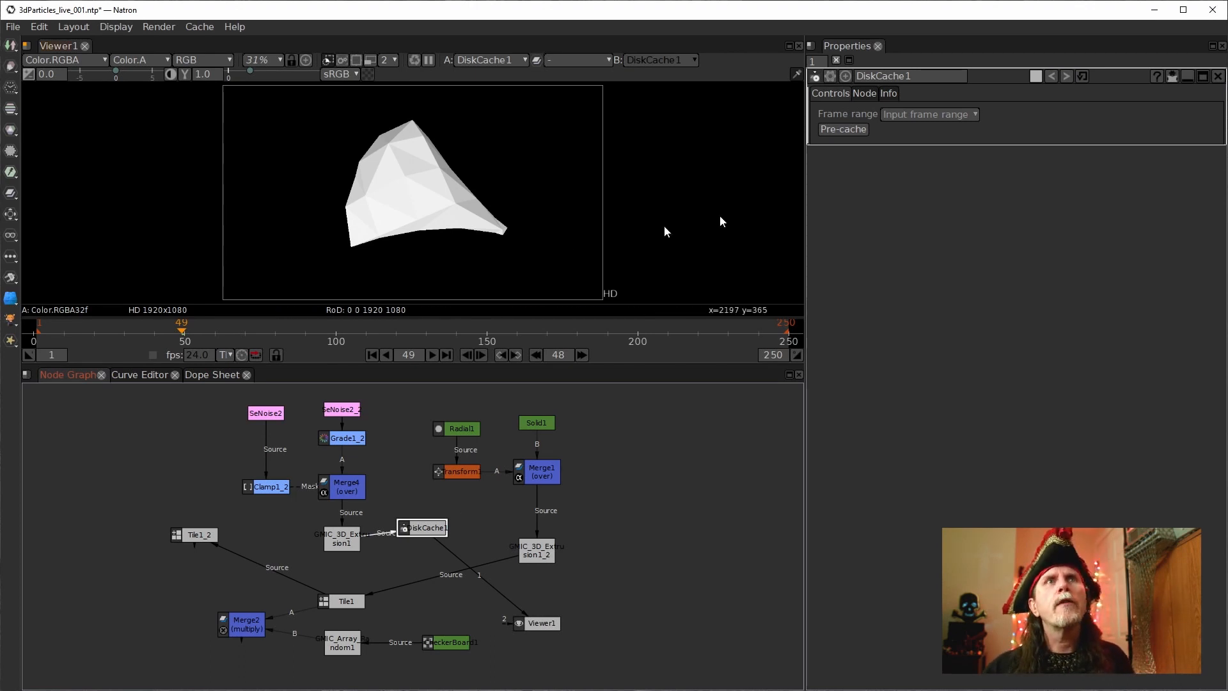
Step: Set DiskCache1's frame range to Manual with a last frame of 49
click(928, 115)
click(915, 156)
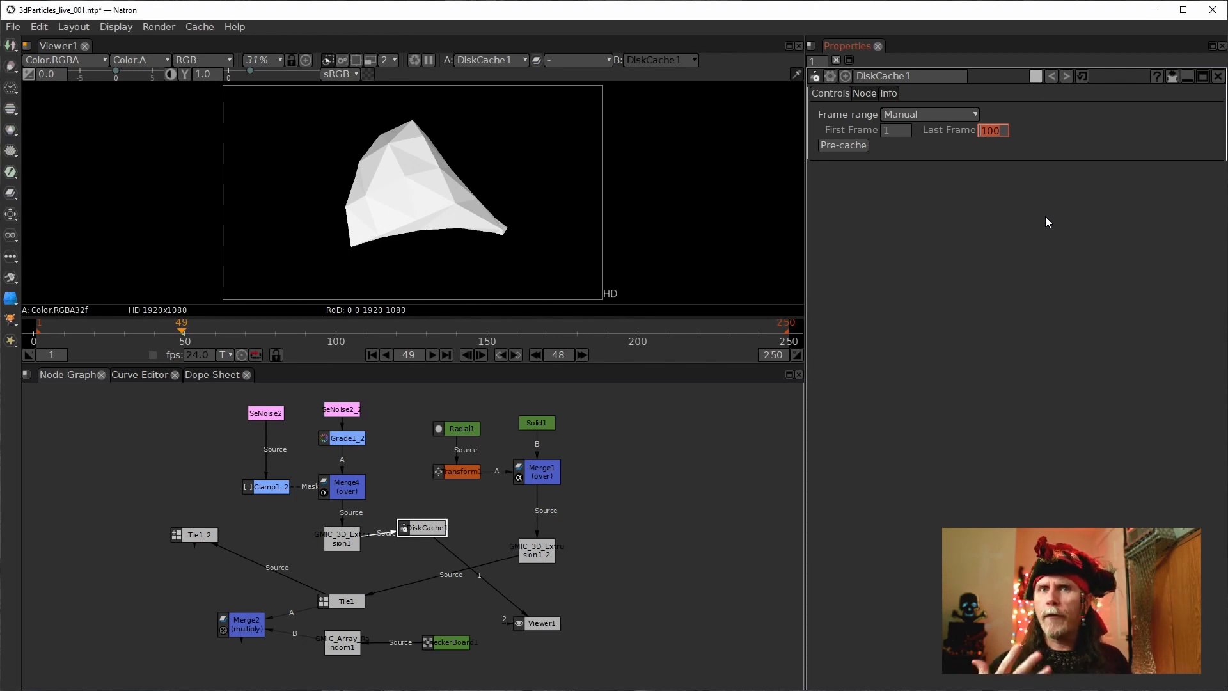
text(49)
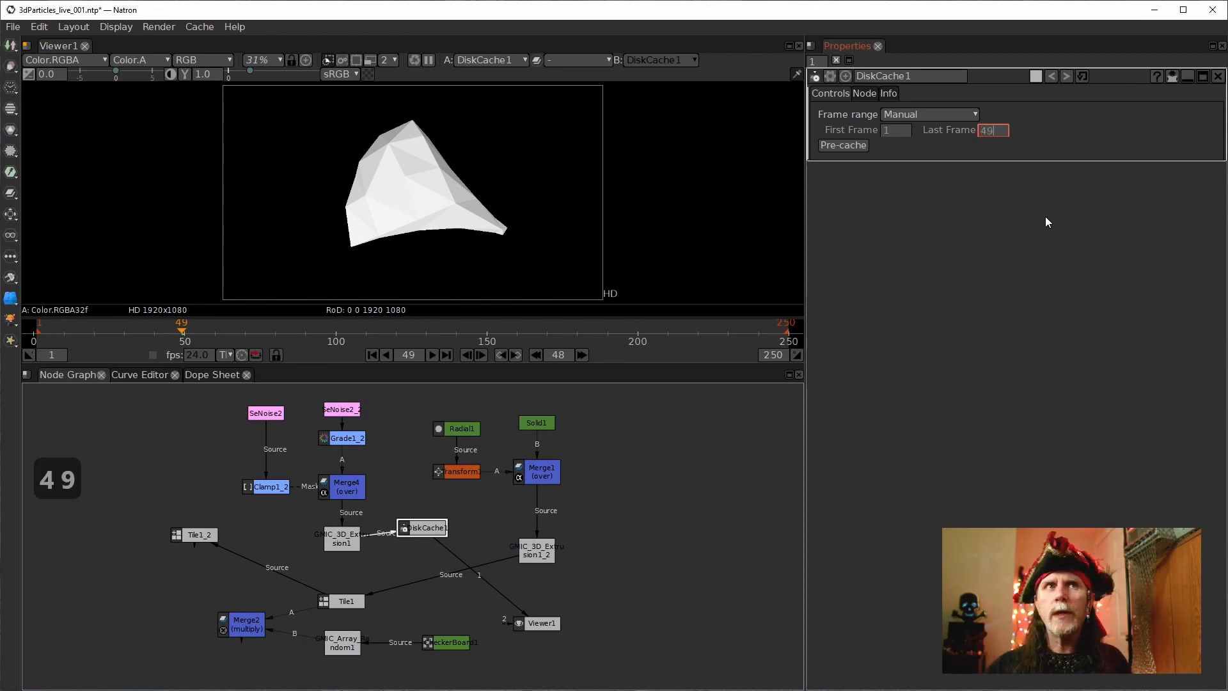
key(Return)
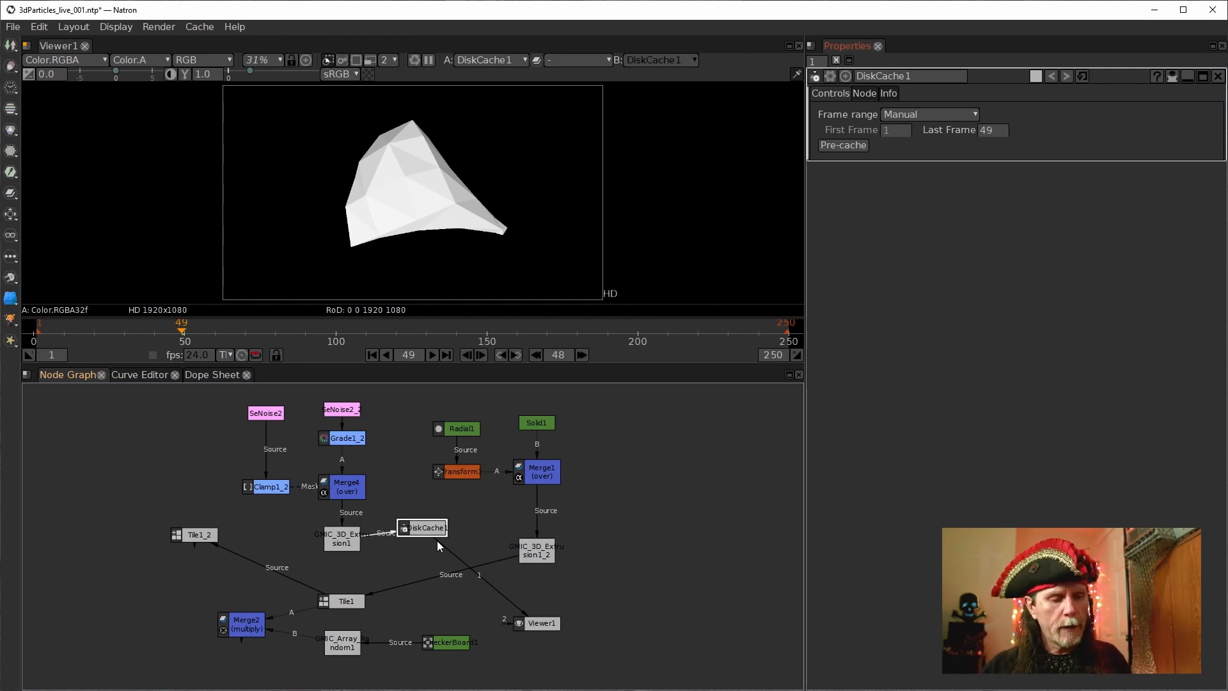
Step: Add a TimeLoop node fed by DiskCache1 and move the DiskCache node above it
key(Tab)
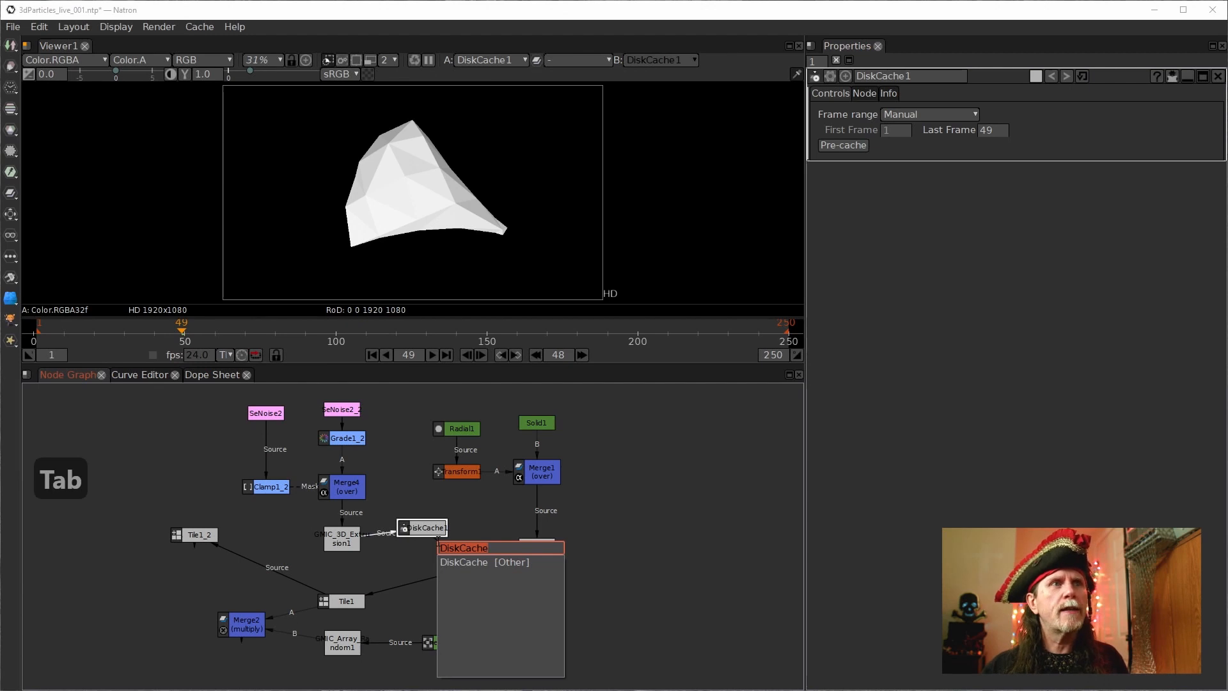
text(timeloo)
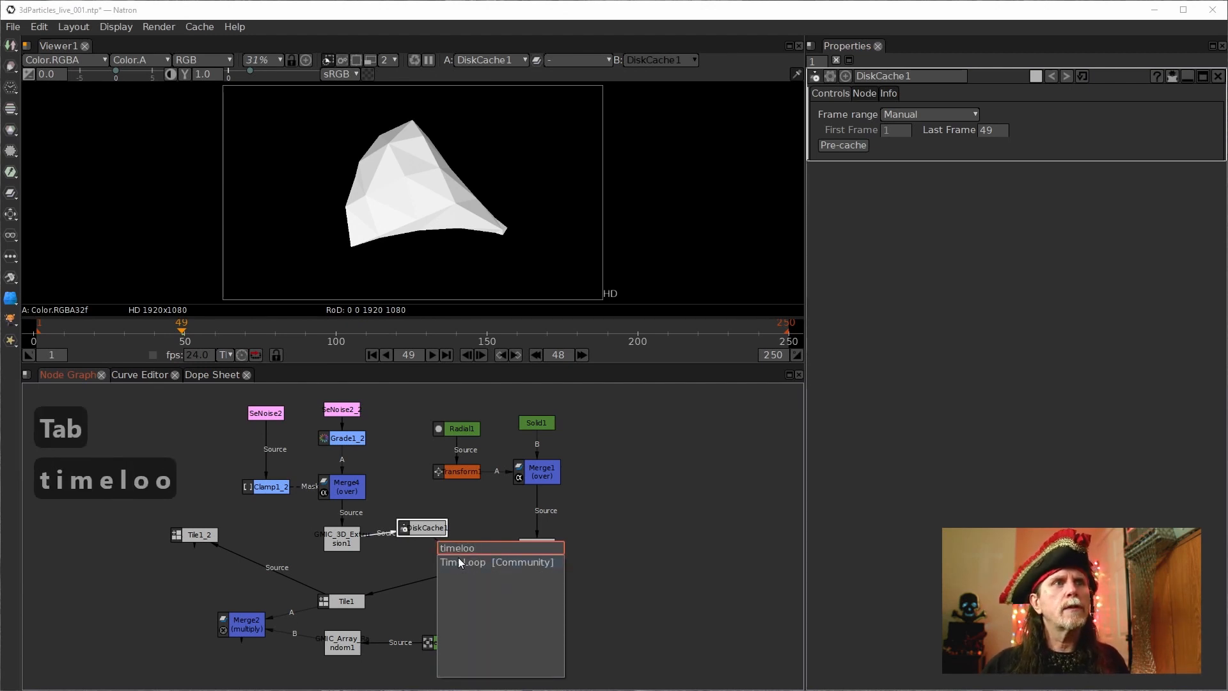
click(458, 562)
drag(458, 573, 431, 507)
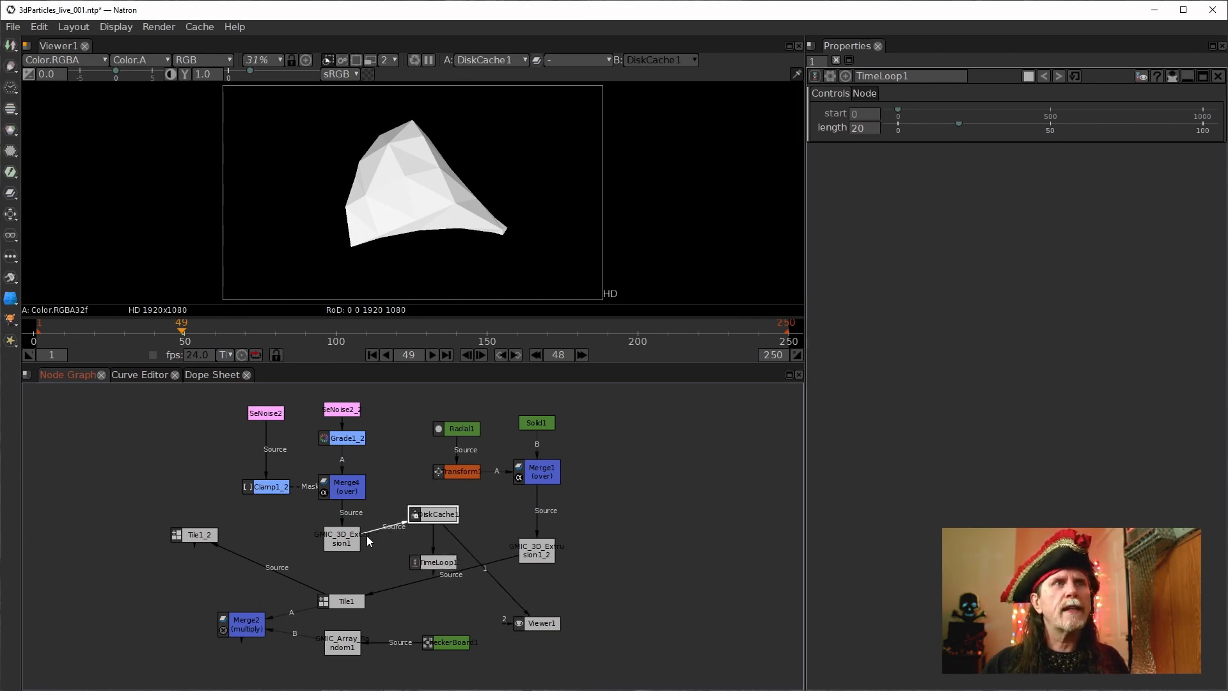
Step: Display Merge4 in the viewer and review its Bounding Box options without changing the setting
click(349, 489)
double_click(349, 489)
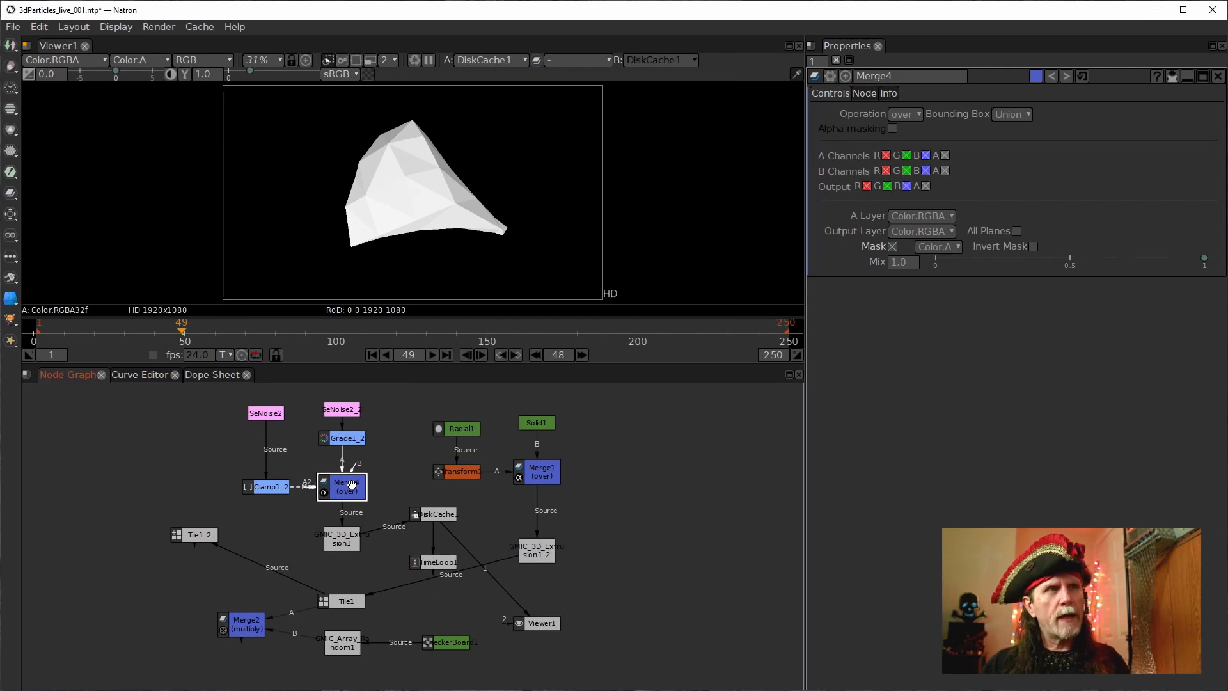
key(1)
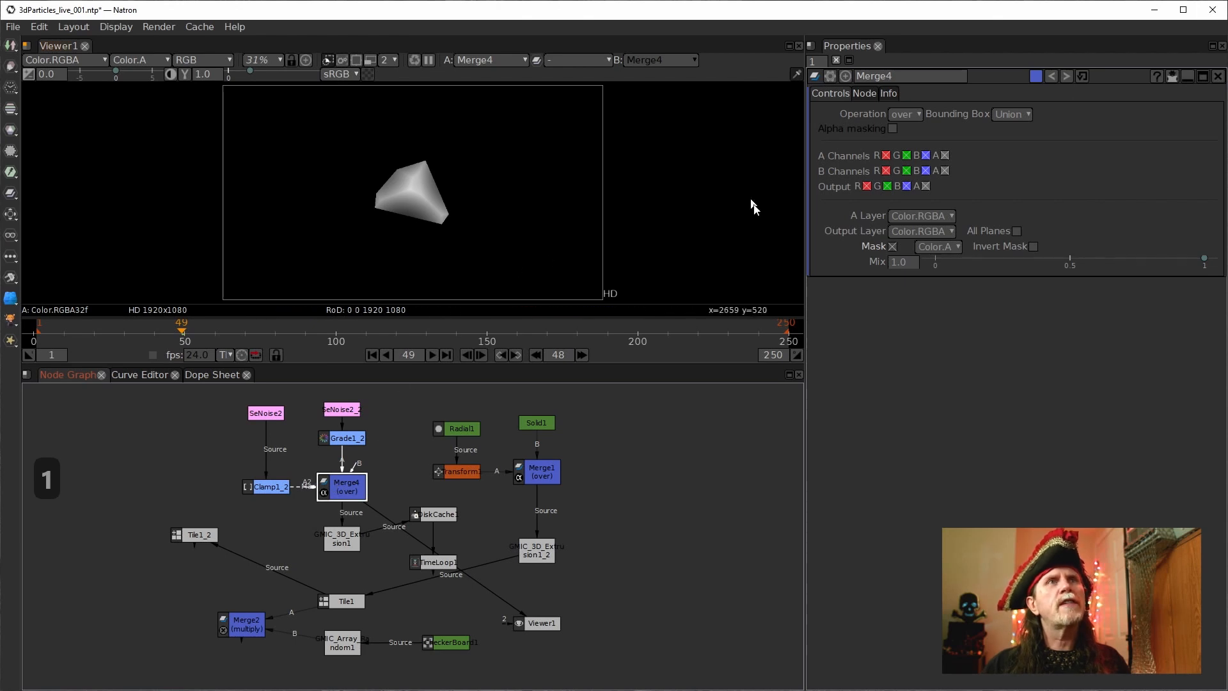
click(1012, 114)
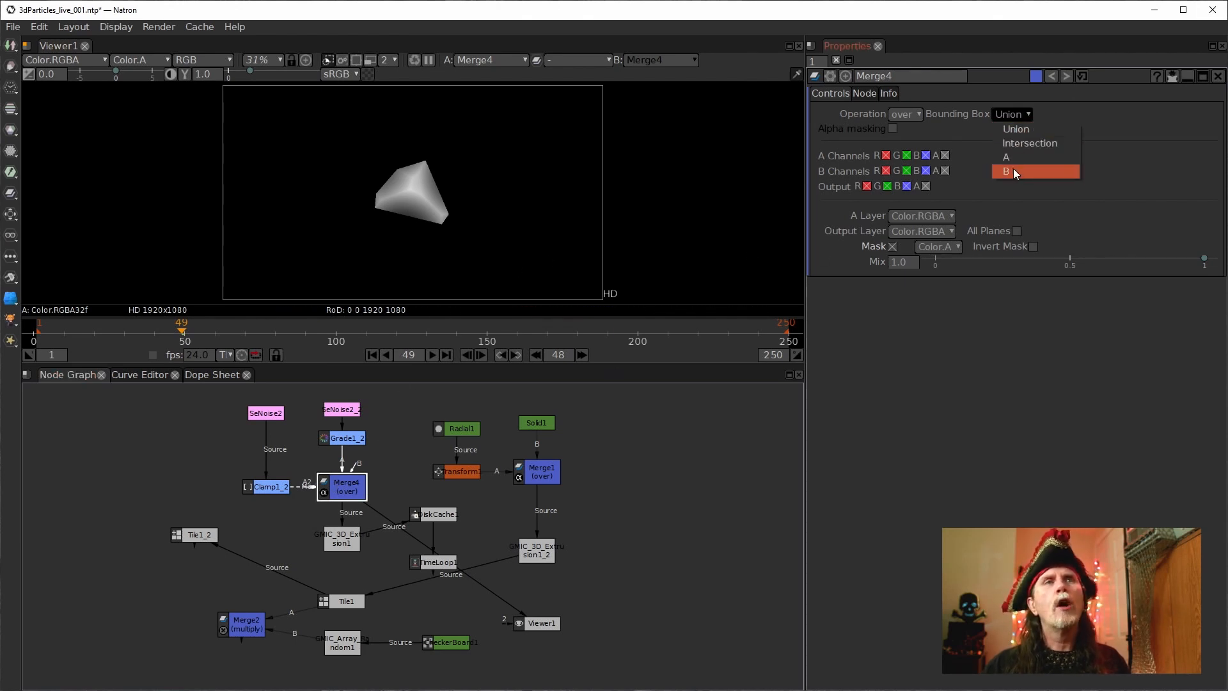
click(966, 514)
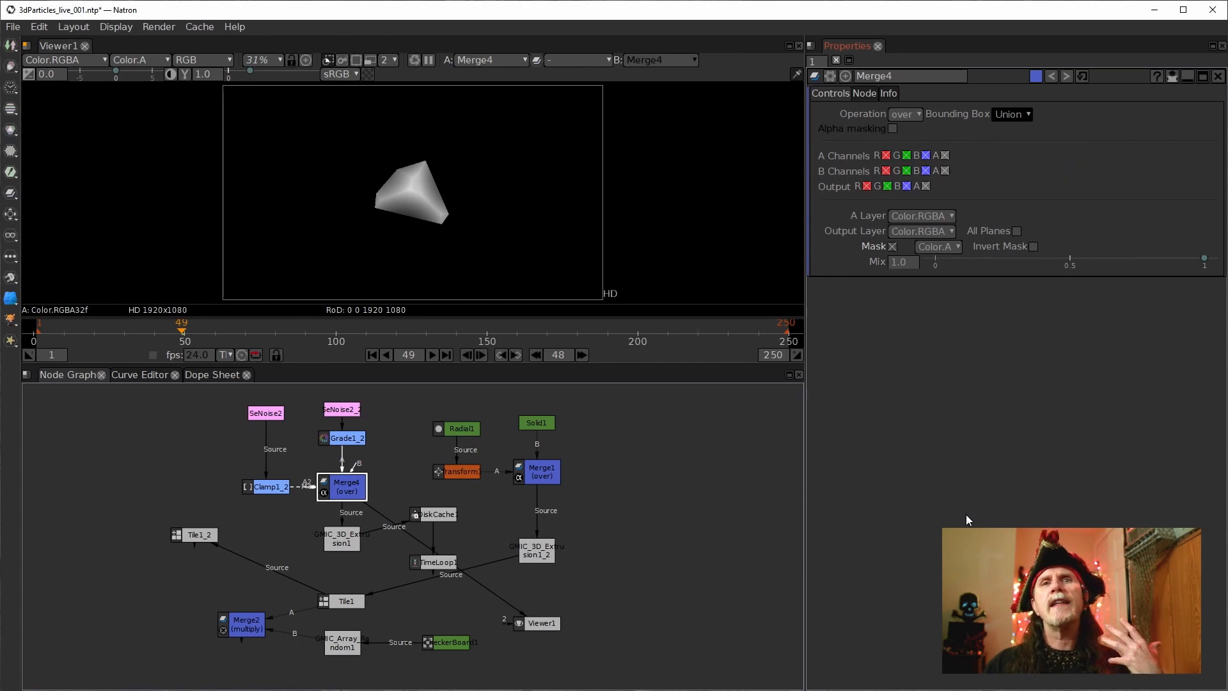
Step: Compare the outputs of Merge1, Transform1 and Solid1 in the viewer, ending on Merge1
click(541, 471)
key(1)
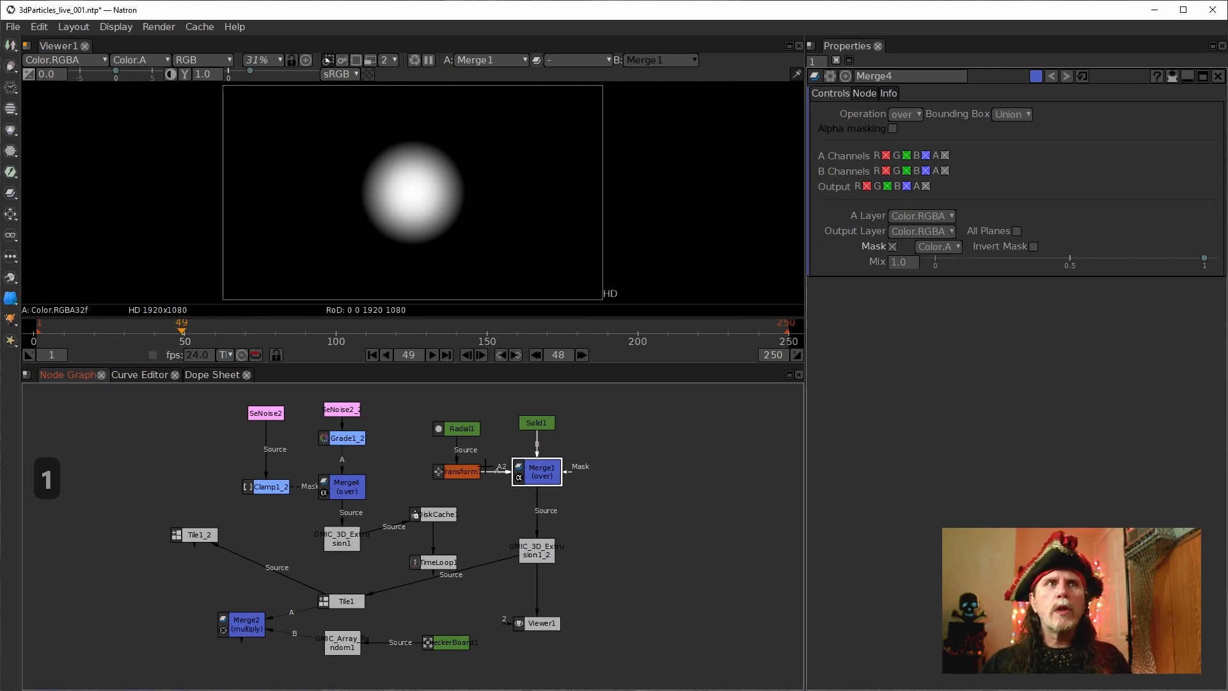
click(462, 472)
key(1)
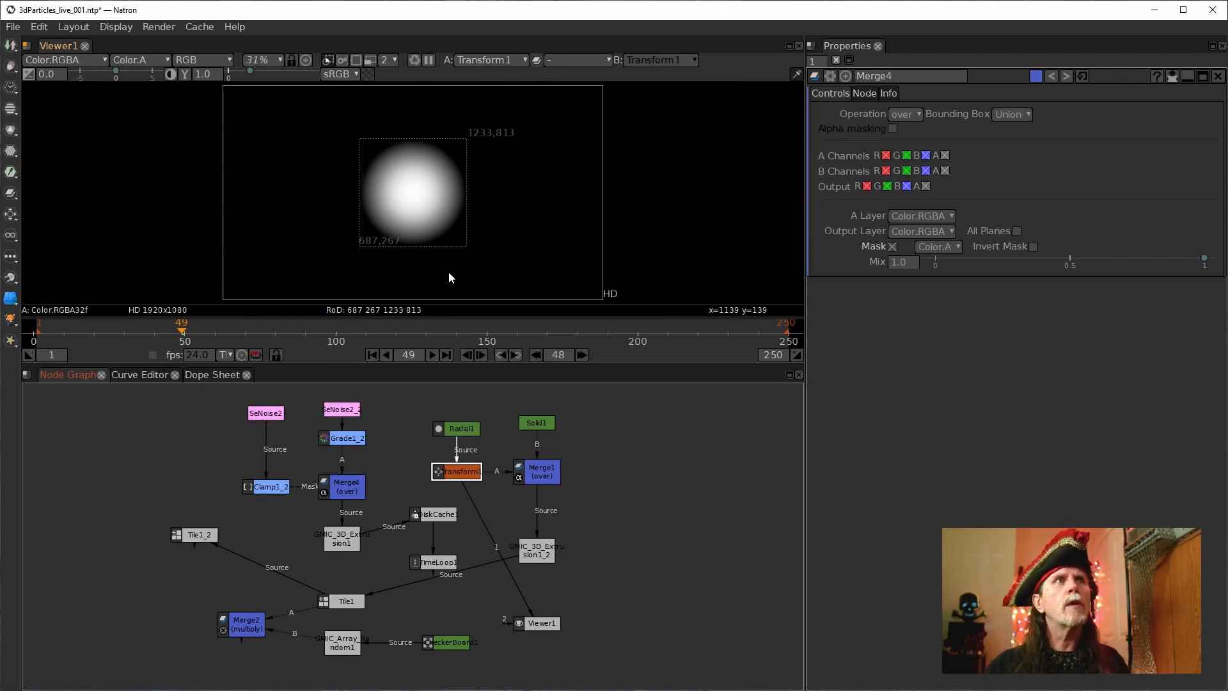
click(538, 472)
key(1)
click(535, 419)
key(1)
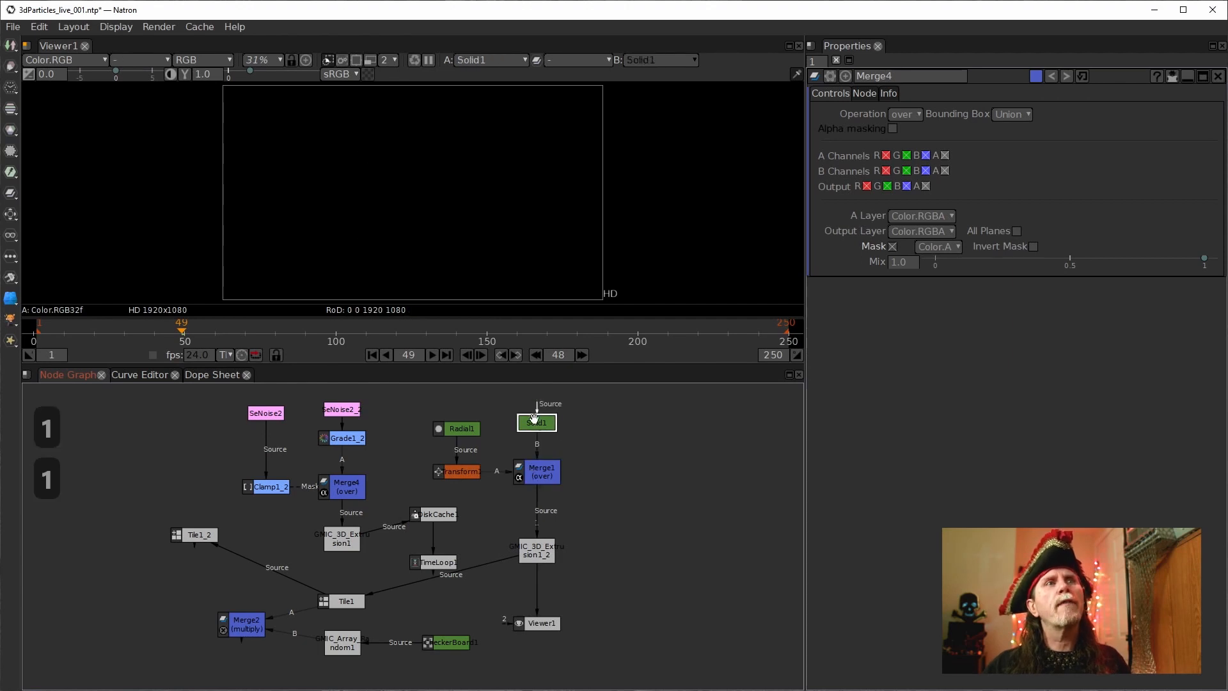
click(542, 477)
key(1)
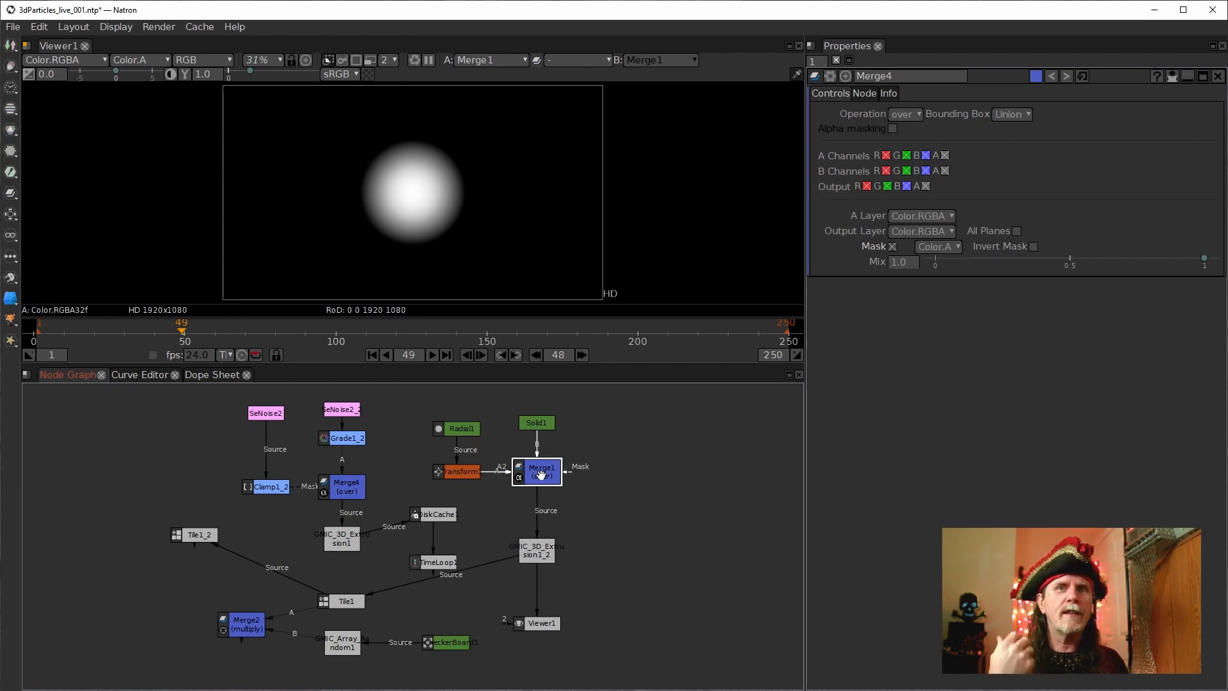
Step: Check Merge1's Bounding Box setting, compare its output with Transform1's, and display GMIC_3D_Extrusion1_2 in the viewer
click(537, 426)
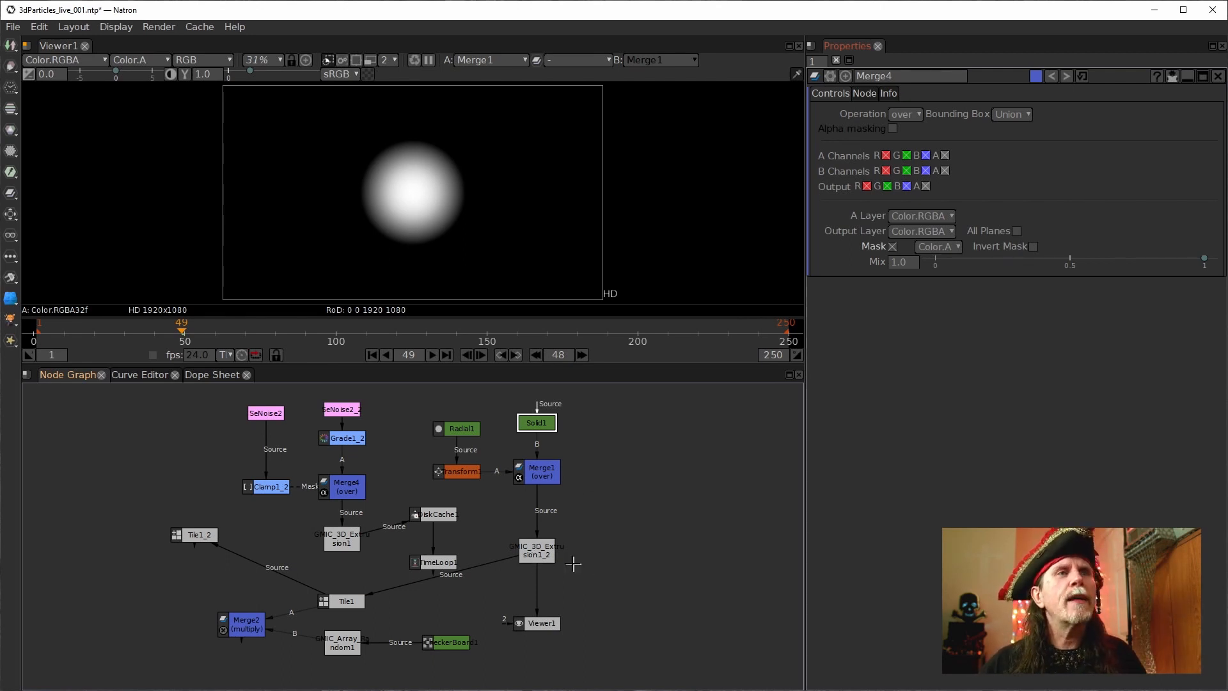
click(541, 462)
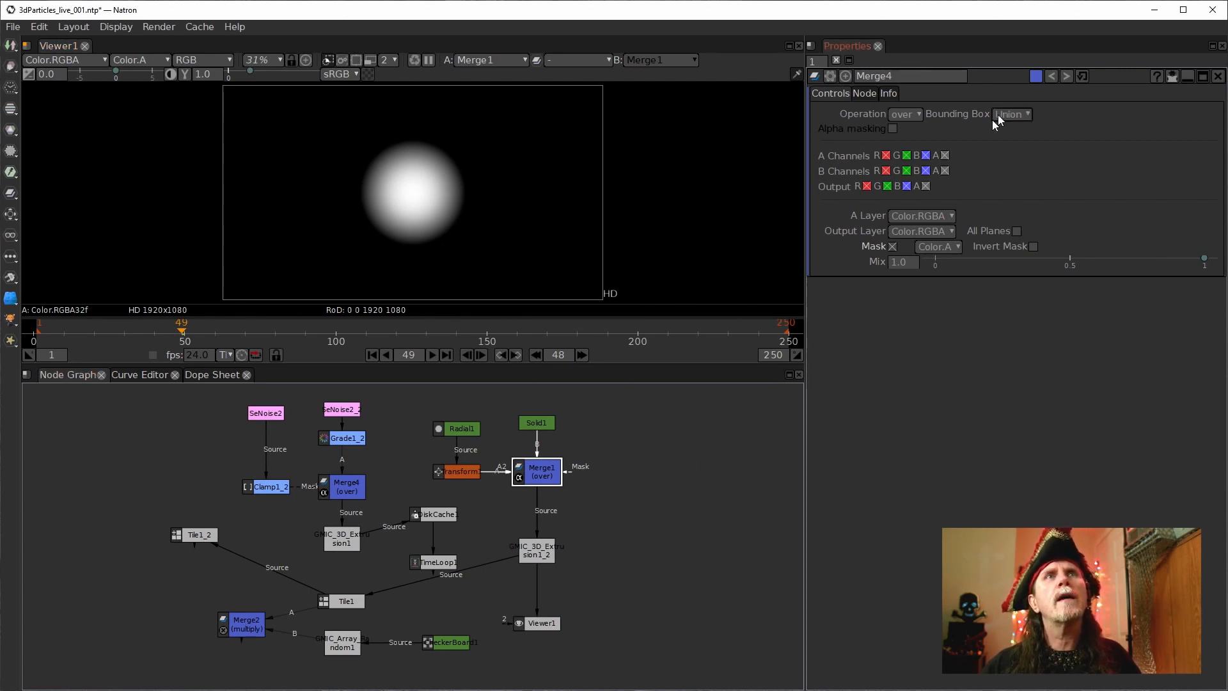
double_click(536, 481)
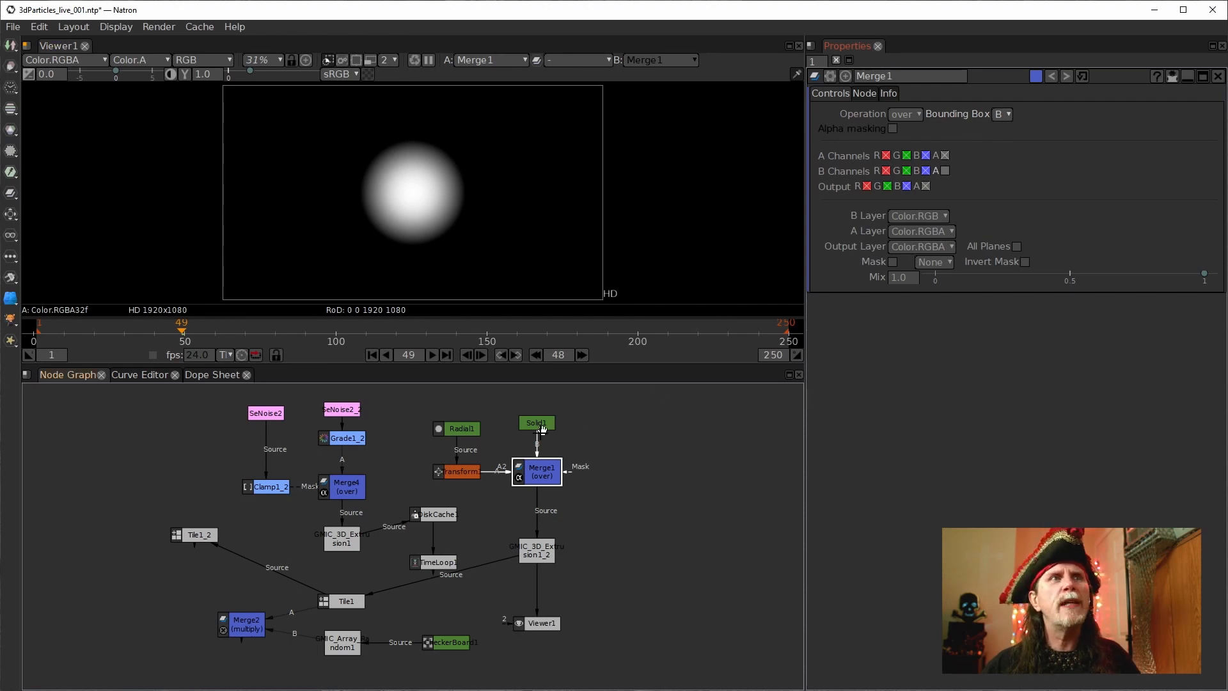
key(1)
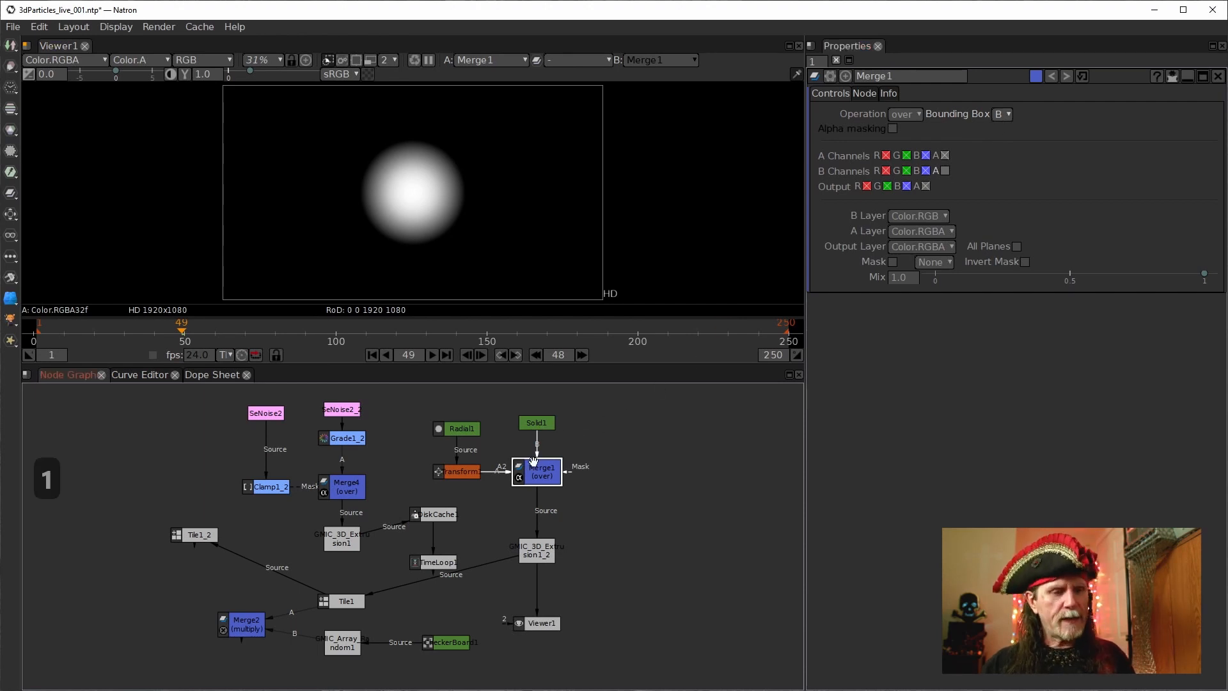
click(462, 472)
key(1)
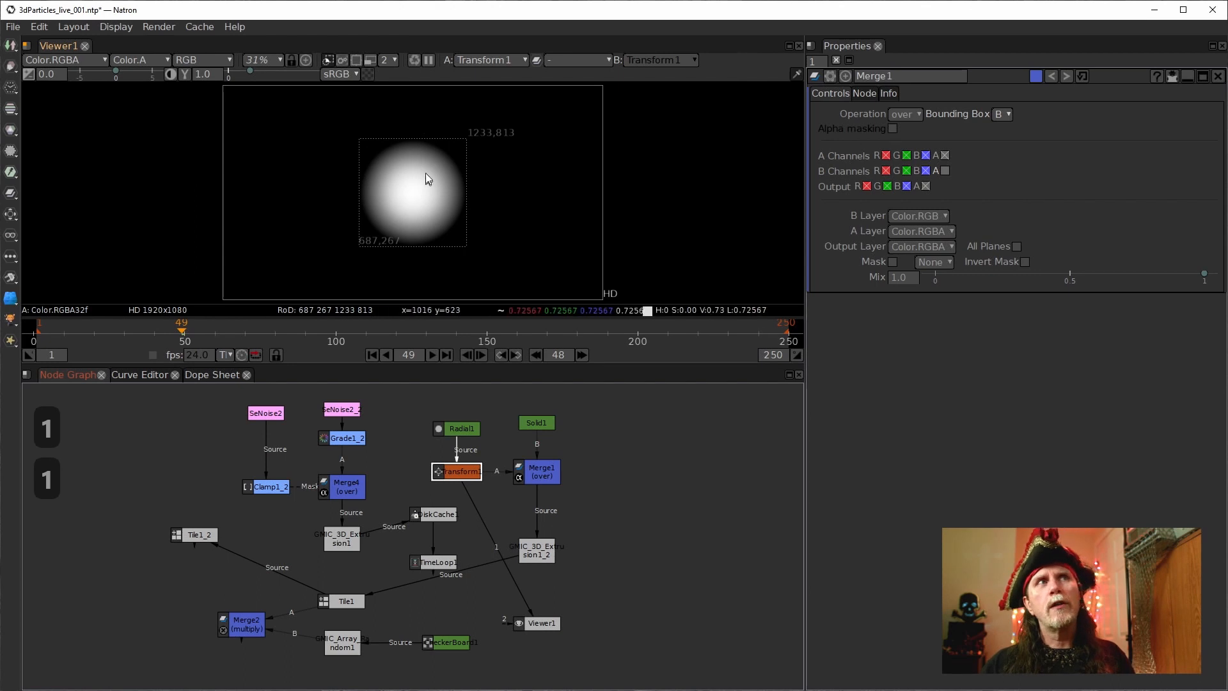
click(523, 465)
key(1)
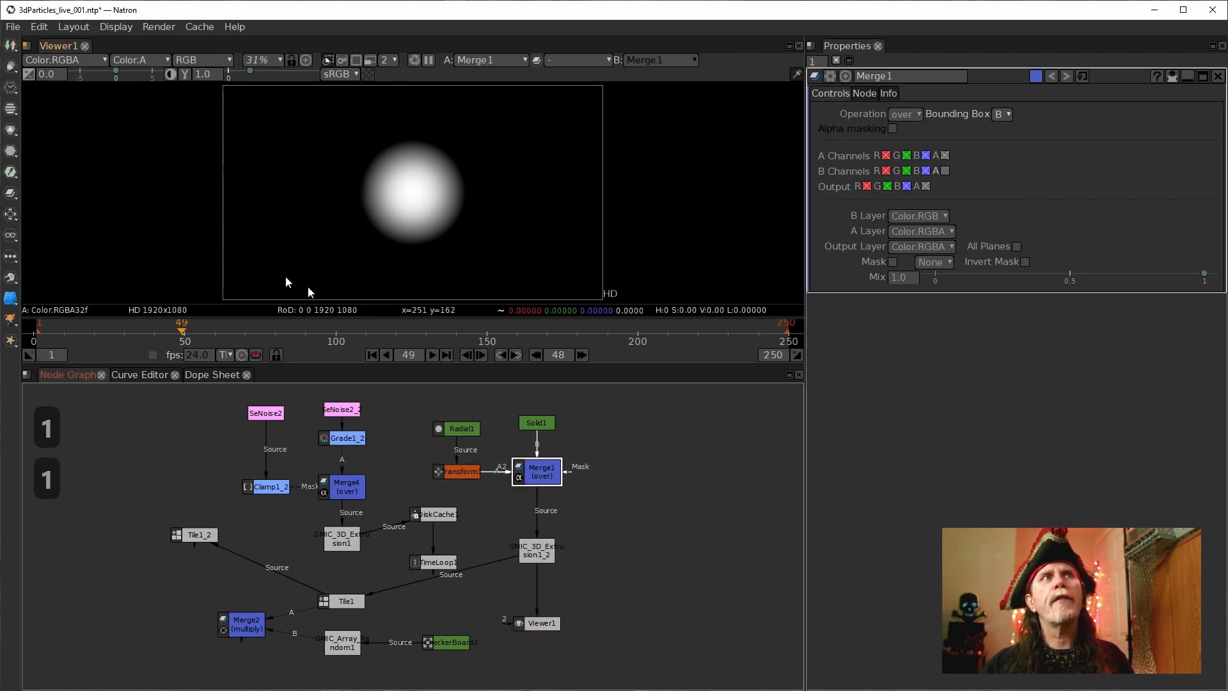
click(536, 551)
key(1)
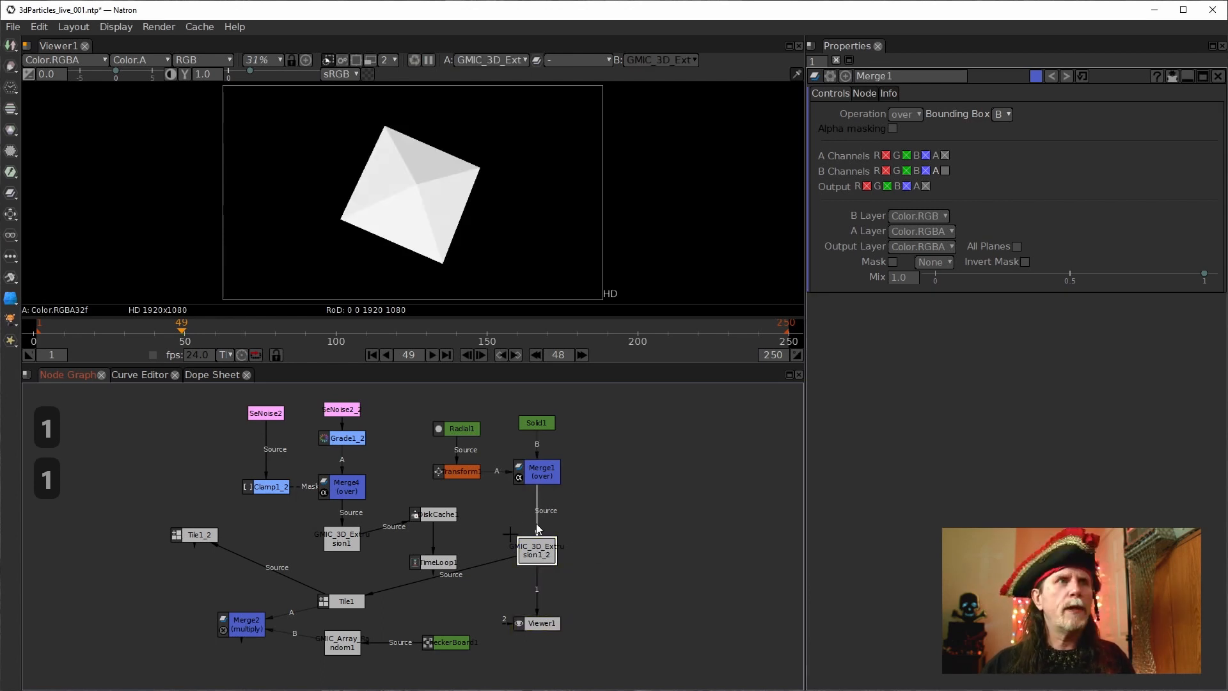
Step: Display TimeLoop1 in the viewer and set its start to 1 and its length to 48
click(437, 563)
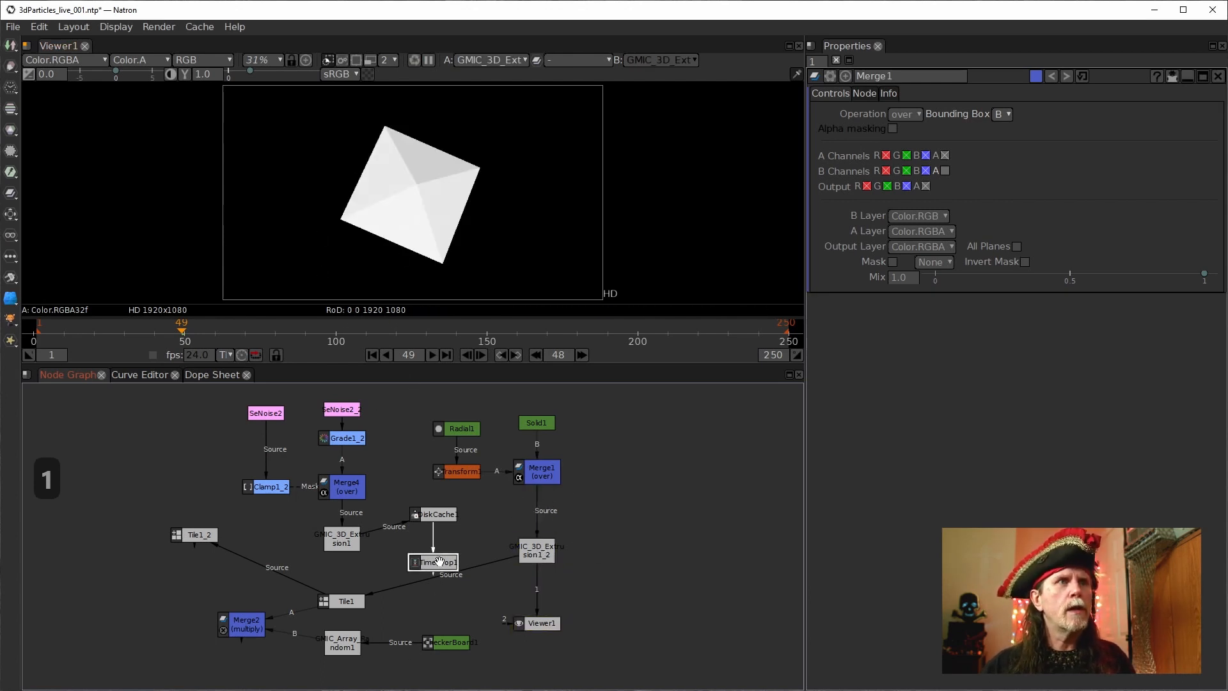
key(1)
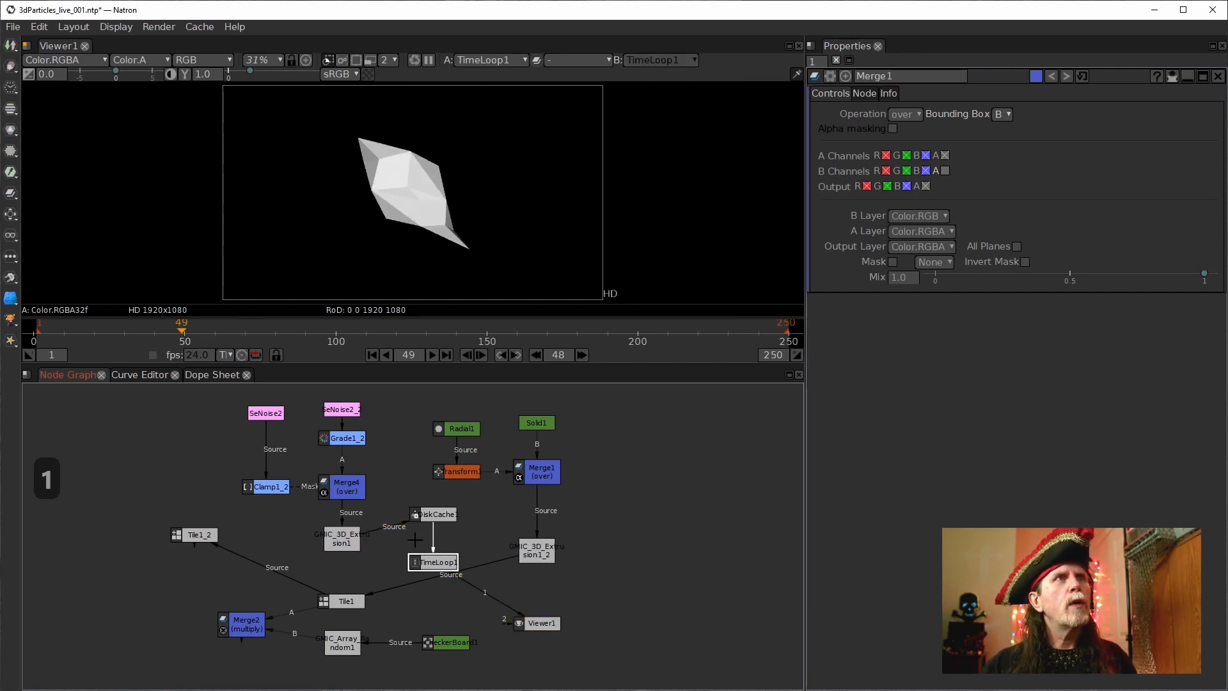
double_click(446, 566)
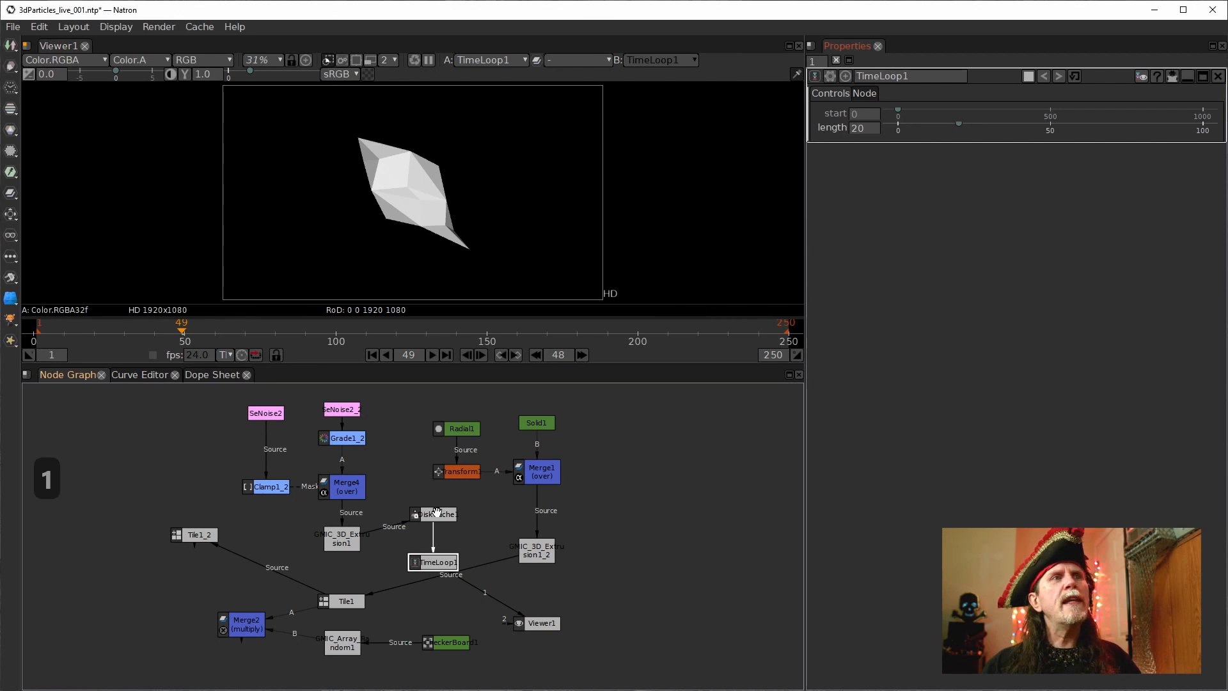
click(853, 127)
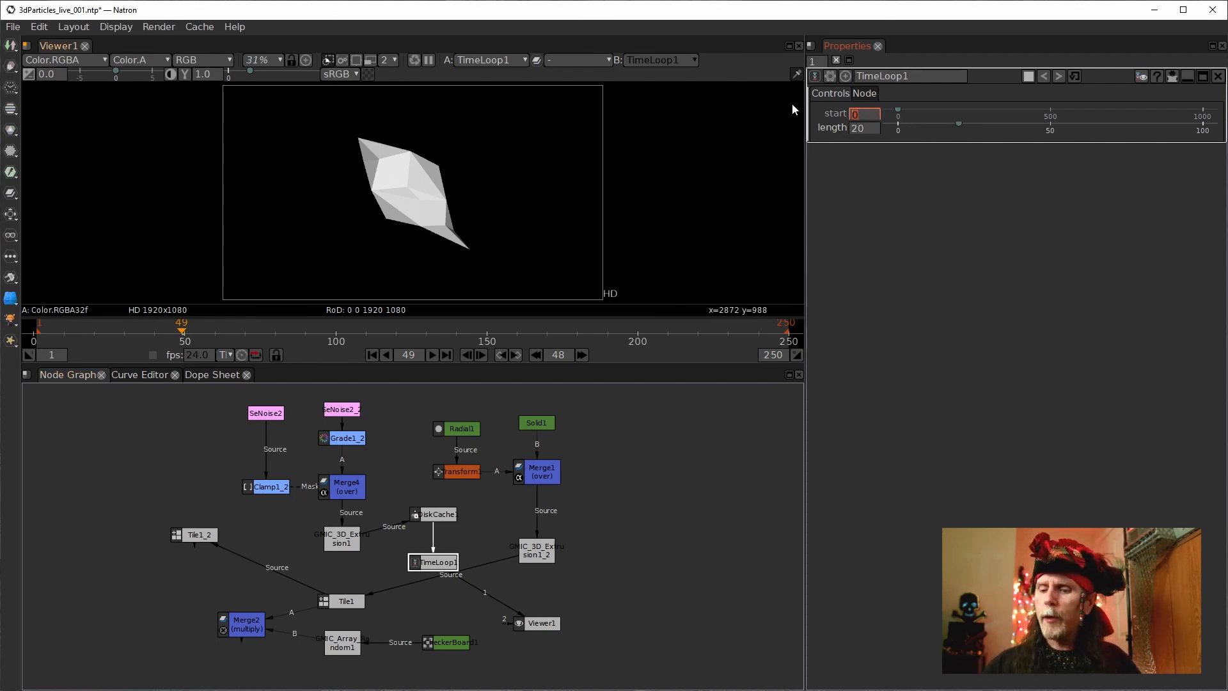
text(1)
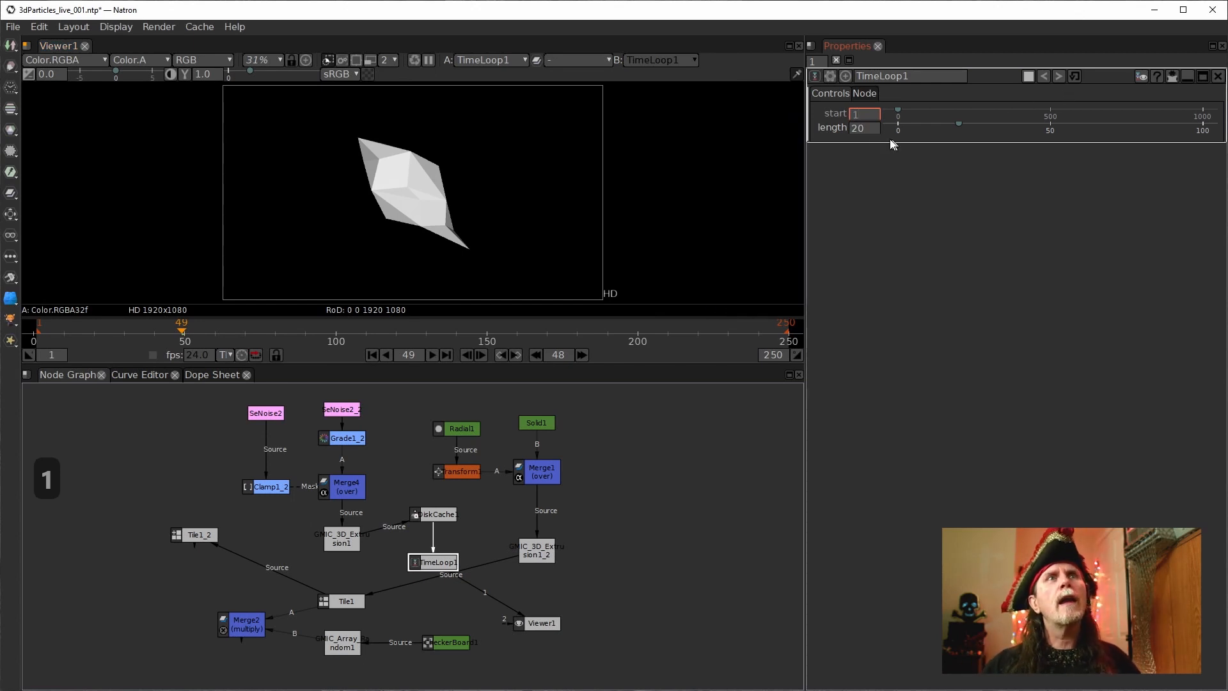
click(866, 128)
text(48)
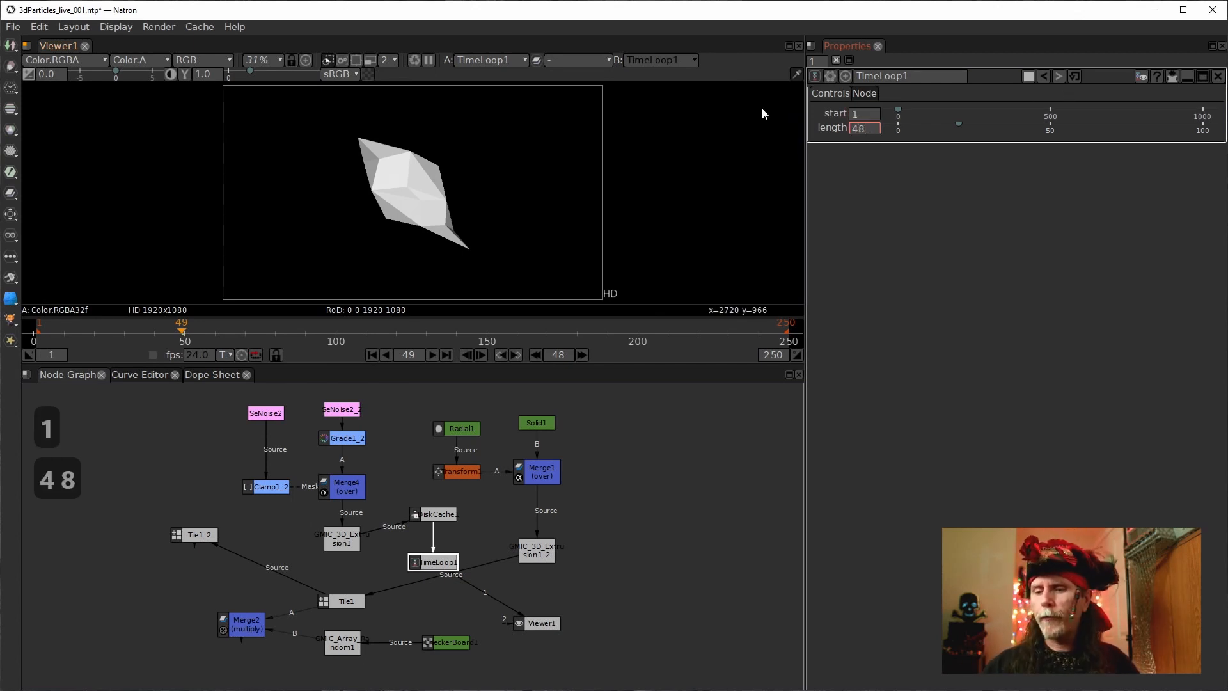
key(Return)
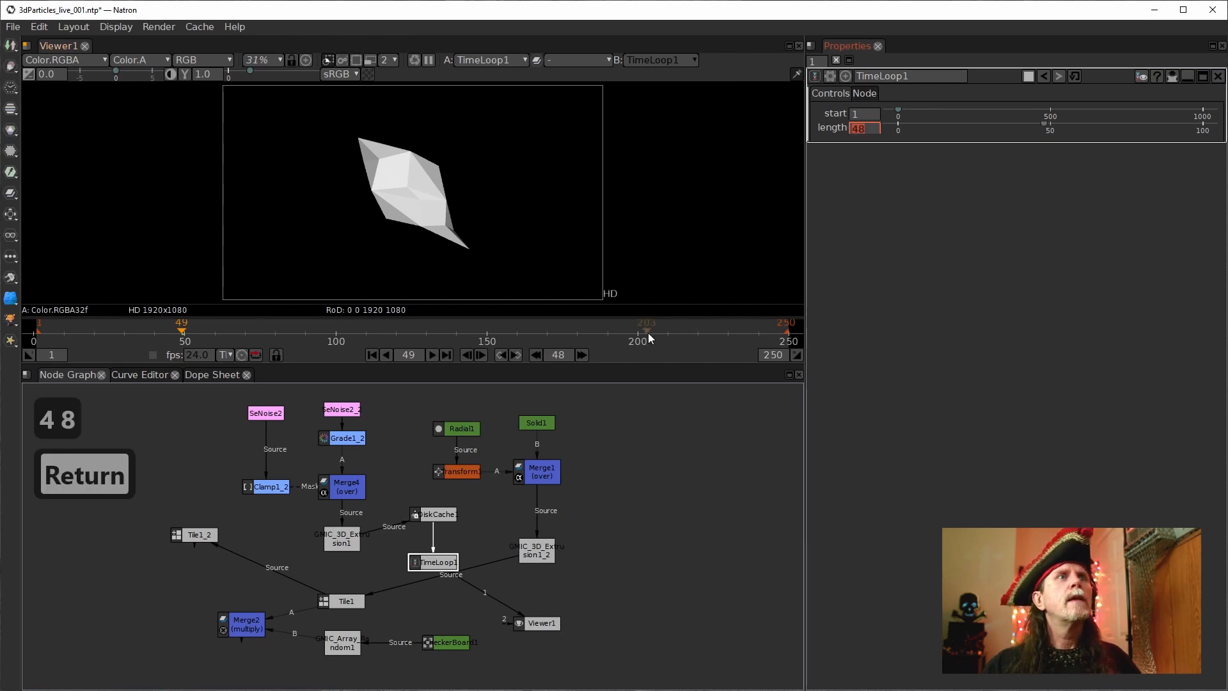
Step: Play TimeLoop1's output from the first frame to check the rotation loop, and stop playback
click(370, 355)
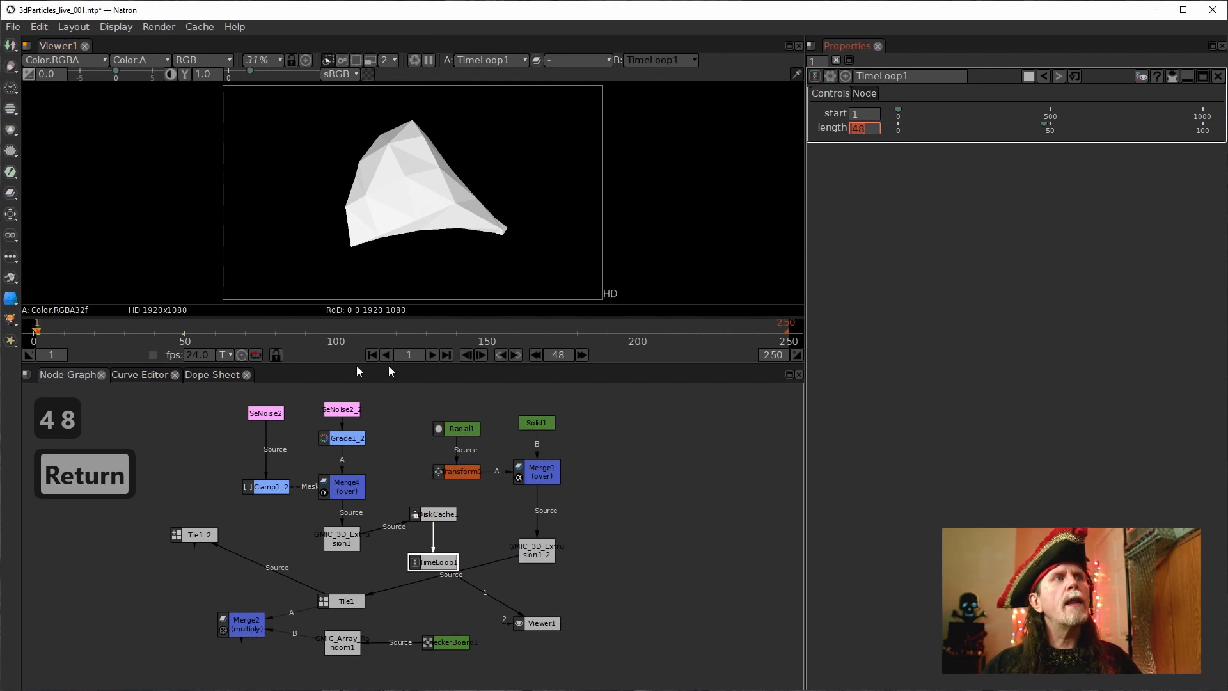
click(432, 355)
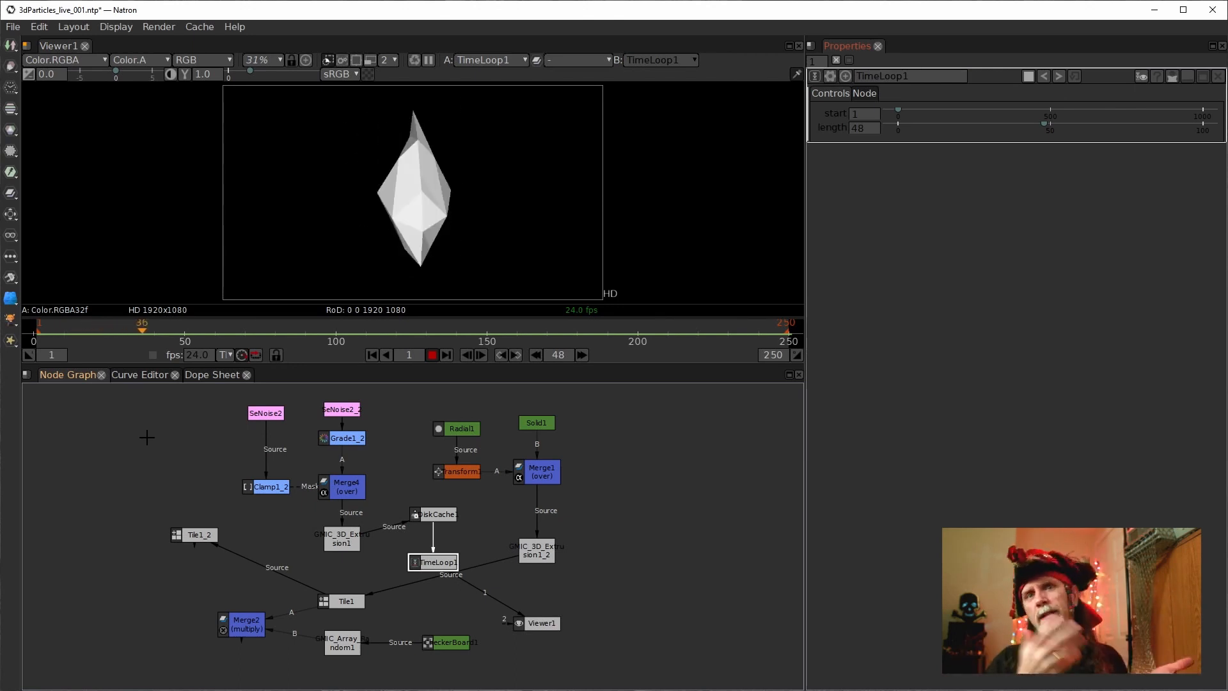
click(432, 355)
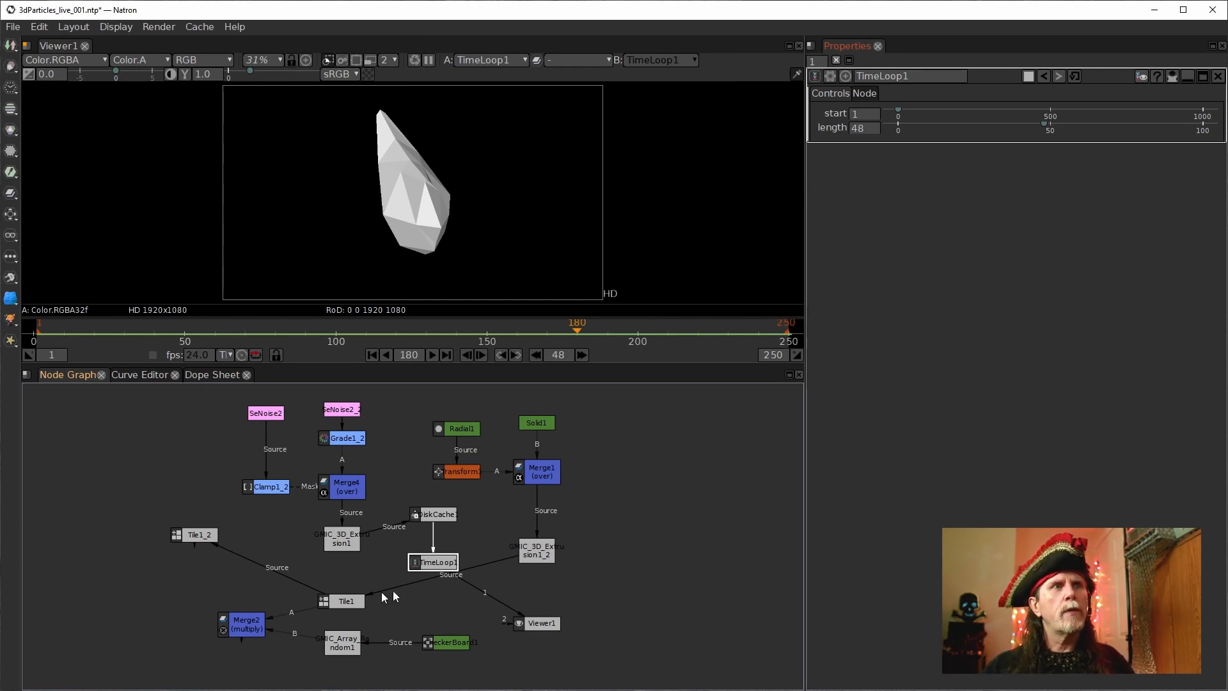
Step: Reconnect Tile1's Source input to TimeLoop1 and display Tile1 in the viewer
click(352, 602)
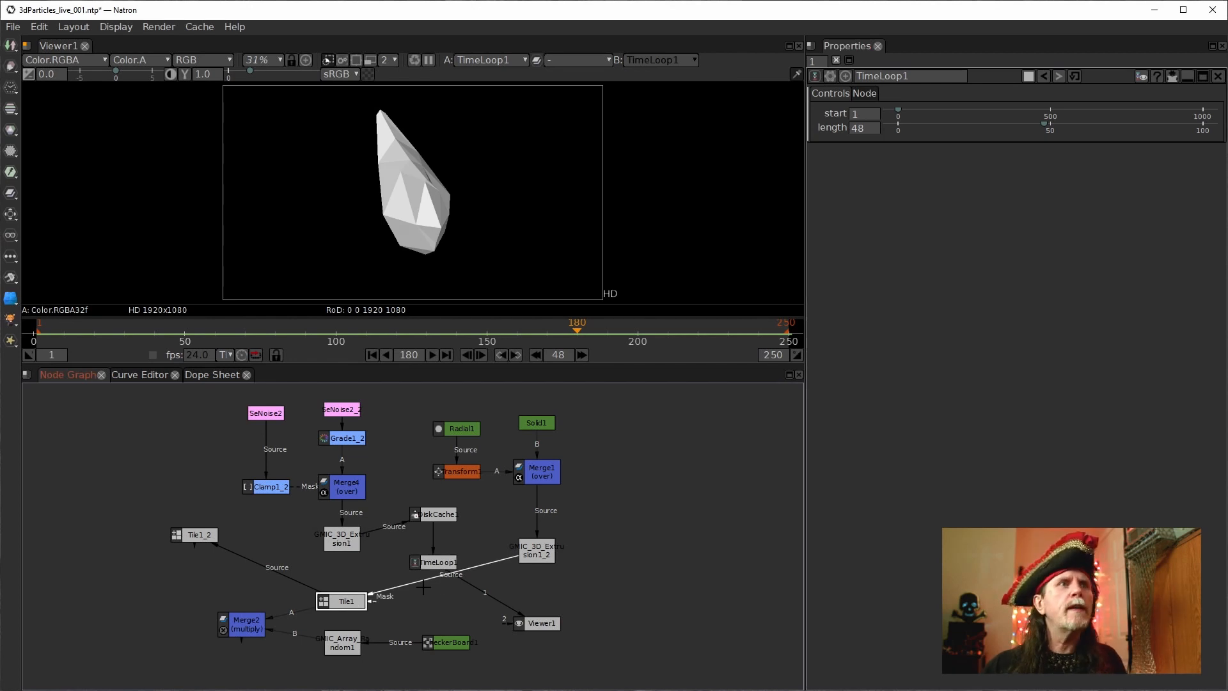
drag(422, 585, 427, 561)
click(346, 602)
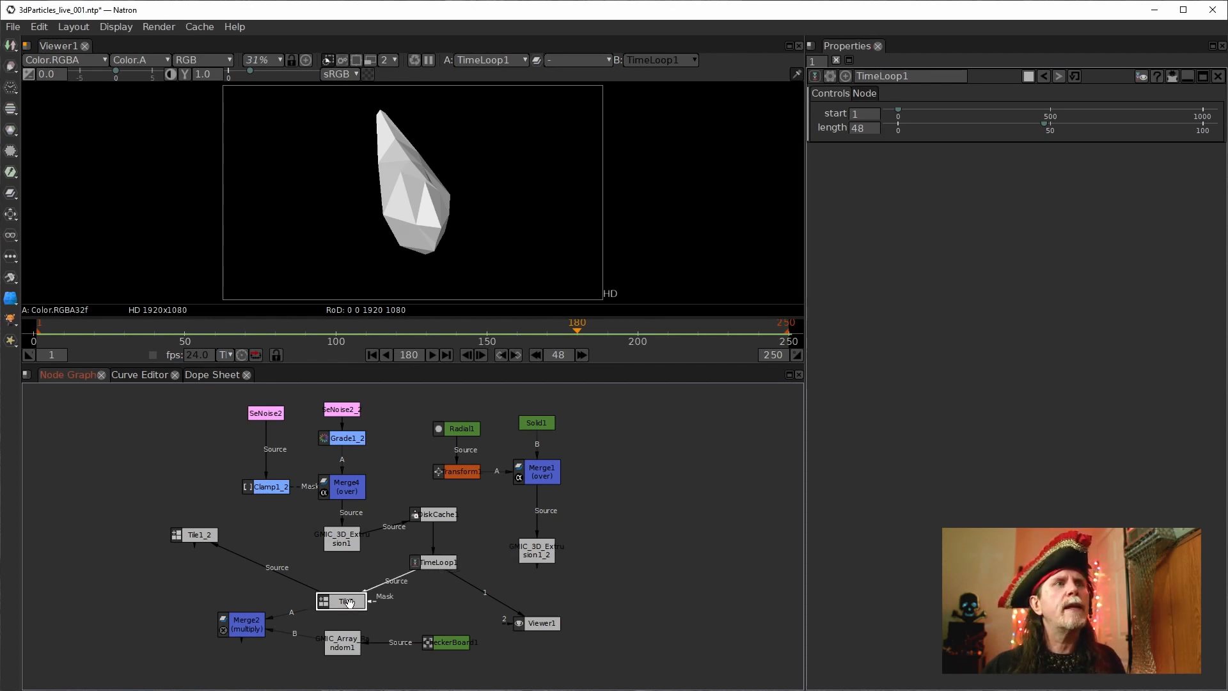
key(1)
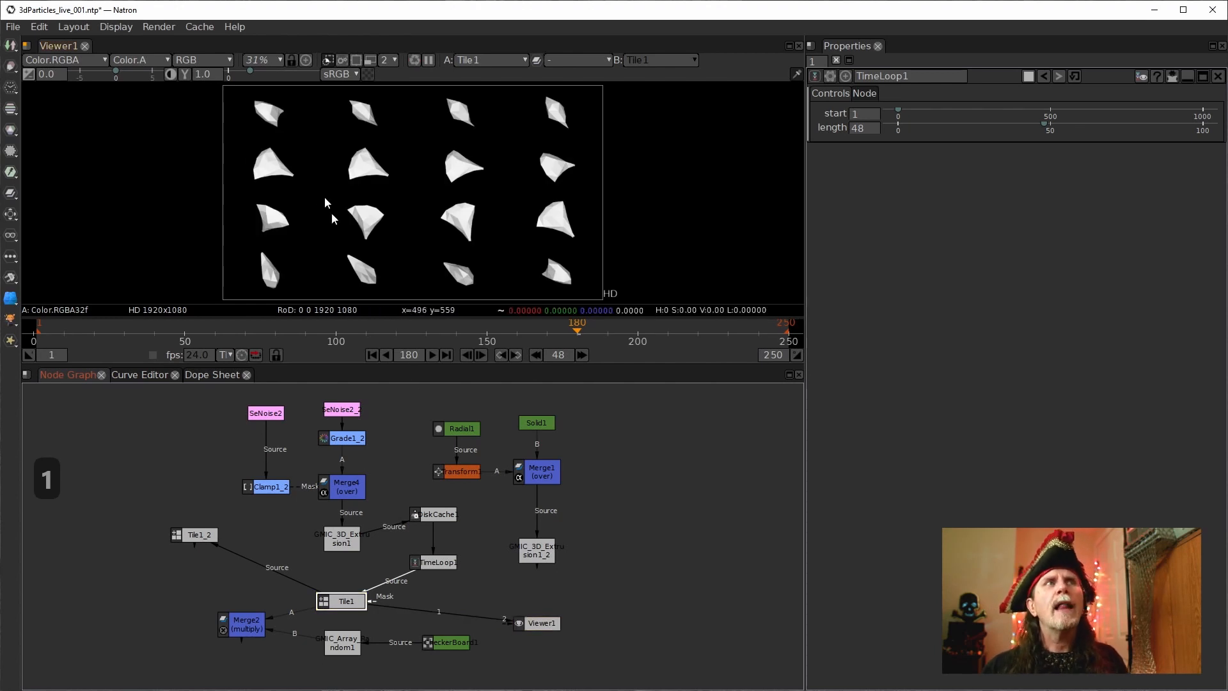
Step: Open Tile1's Time Offset for editing, switch to SpeedCrunch and calculate 48/16
double_click(345, 603)
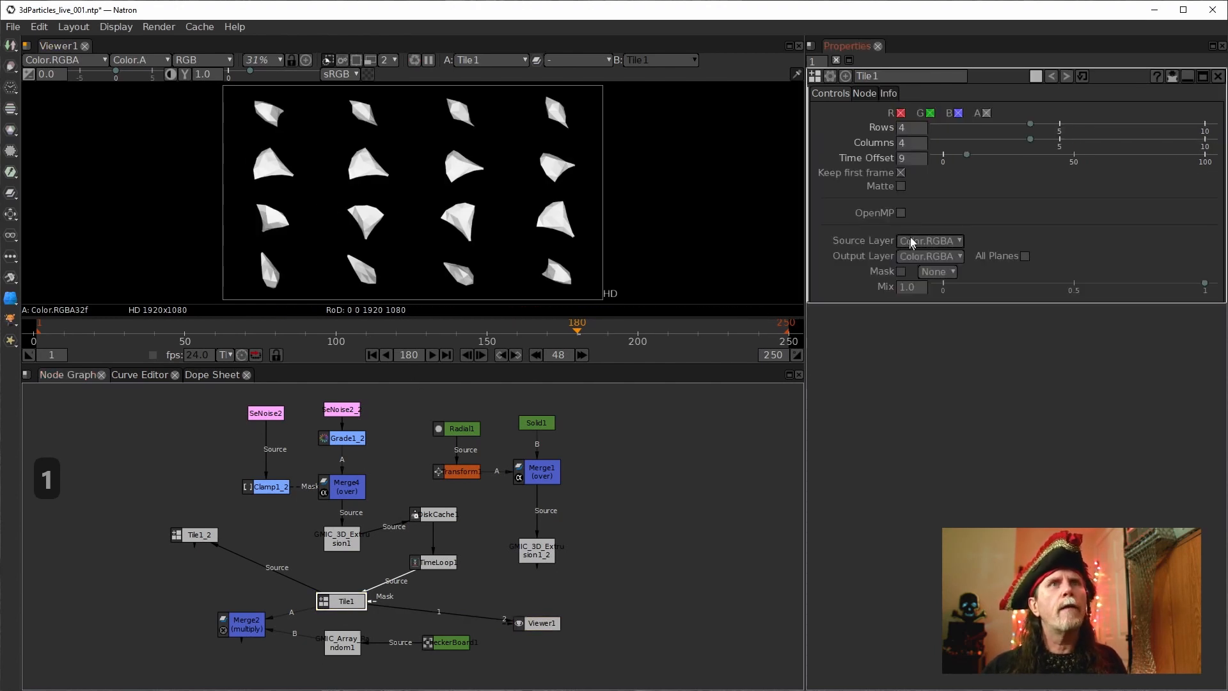
click(898, 162)
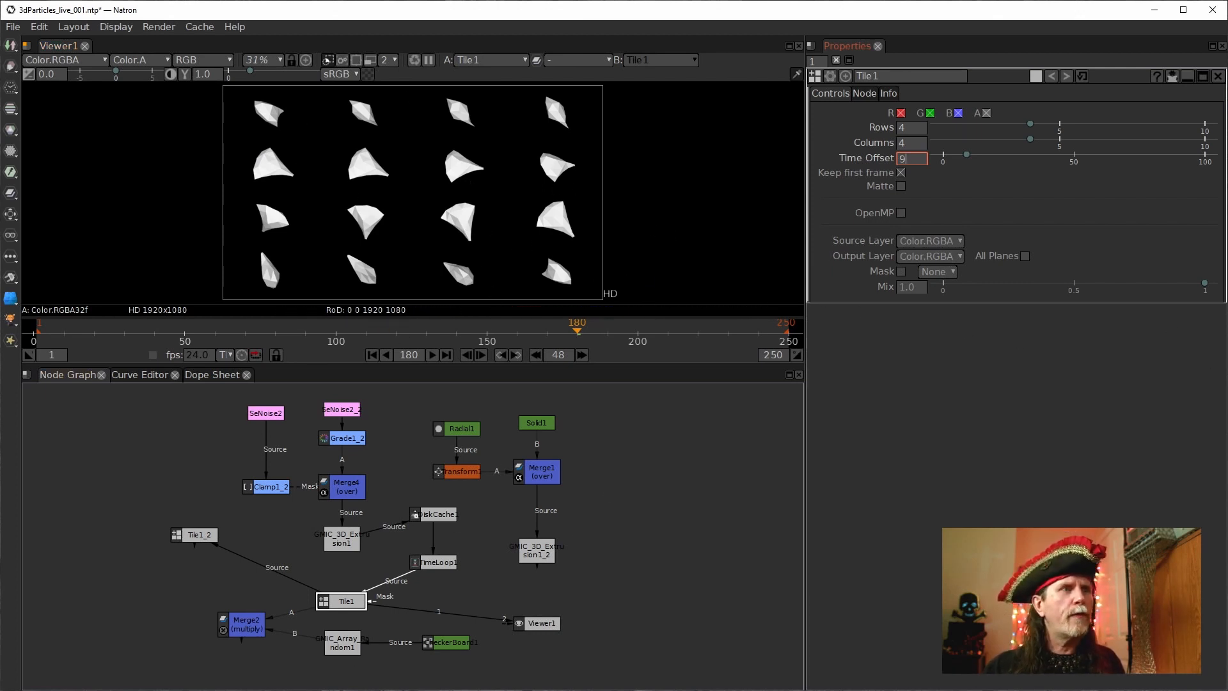
key(alt+Tab)
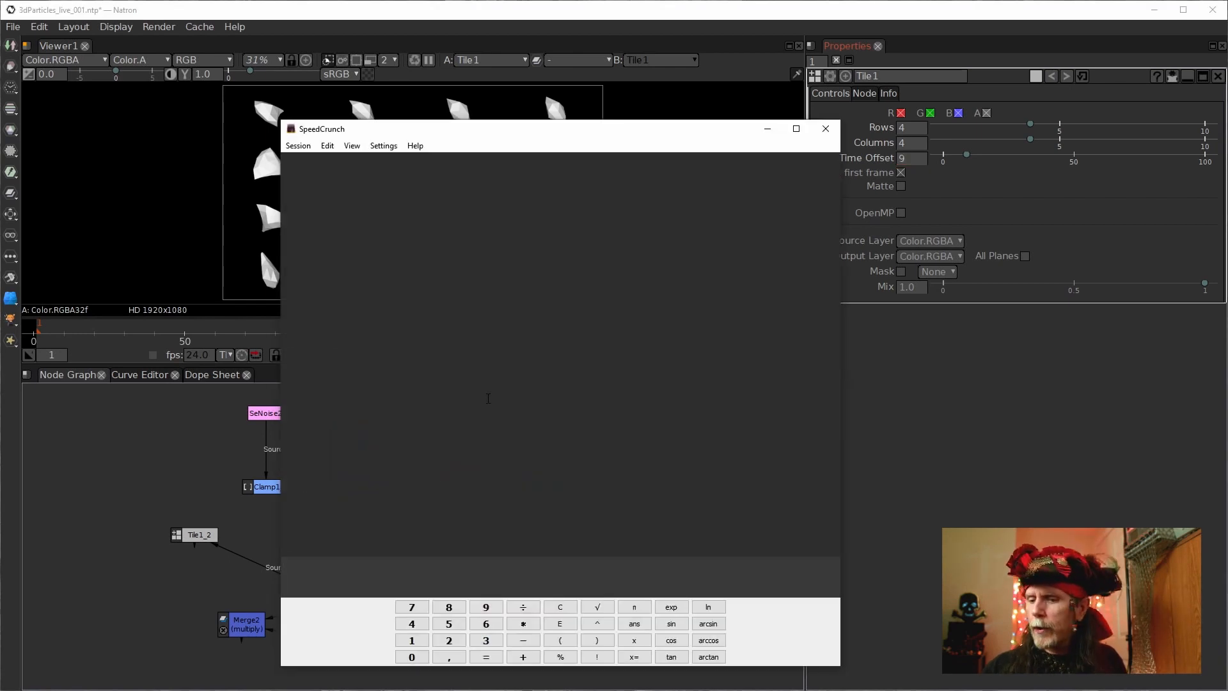
text(48)
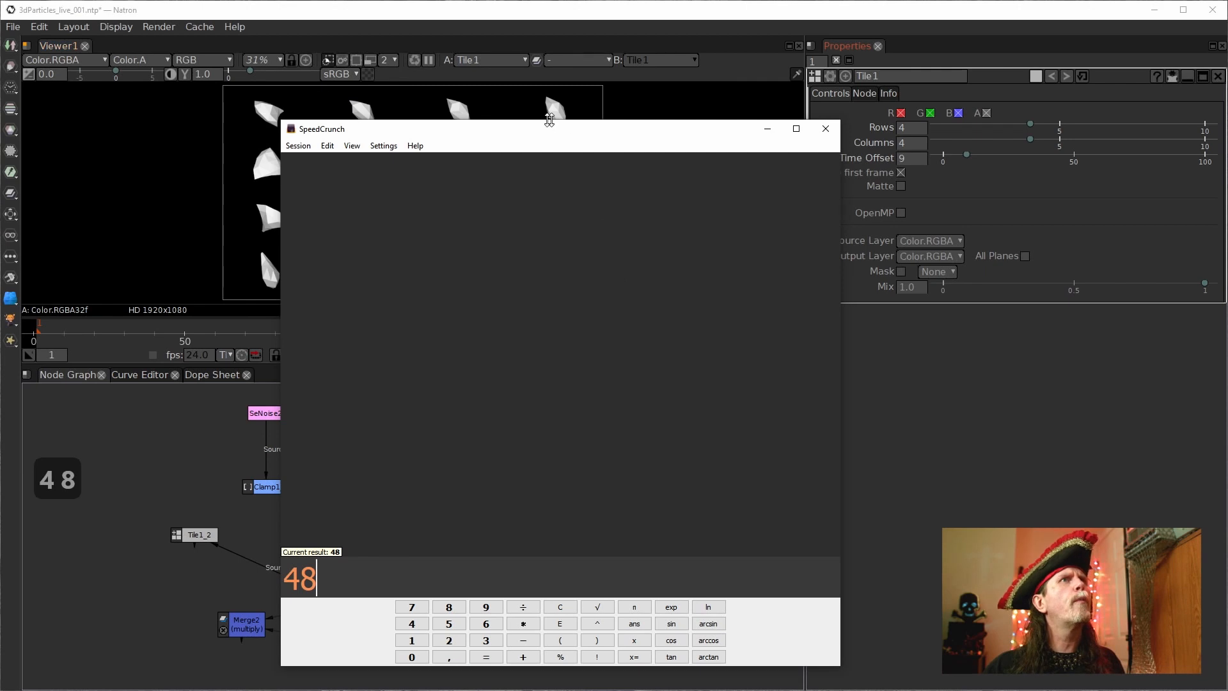
drag(488, 137, 538, 171)
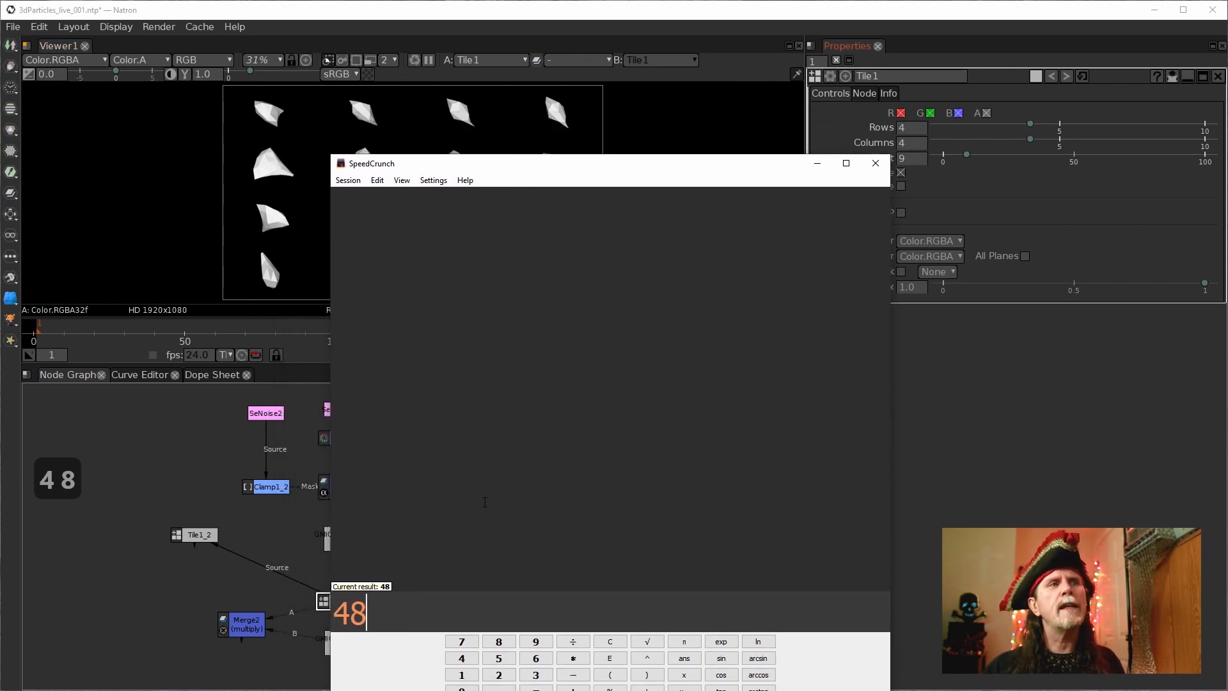
text(/16)
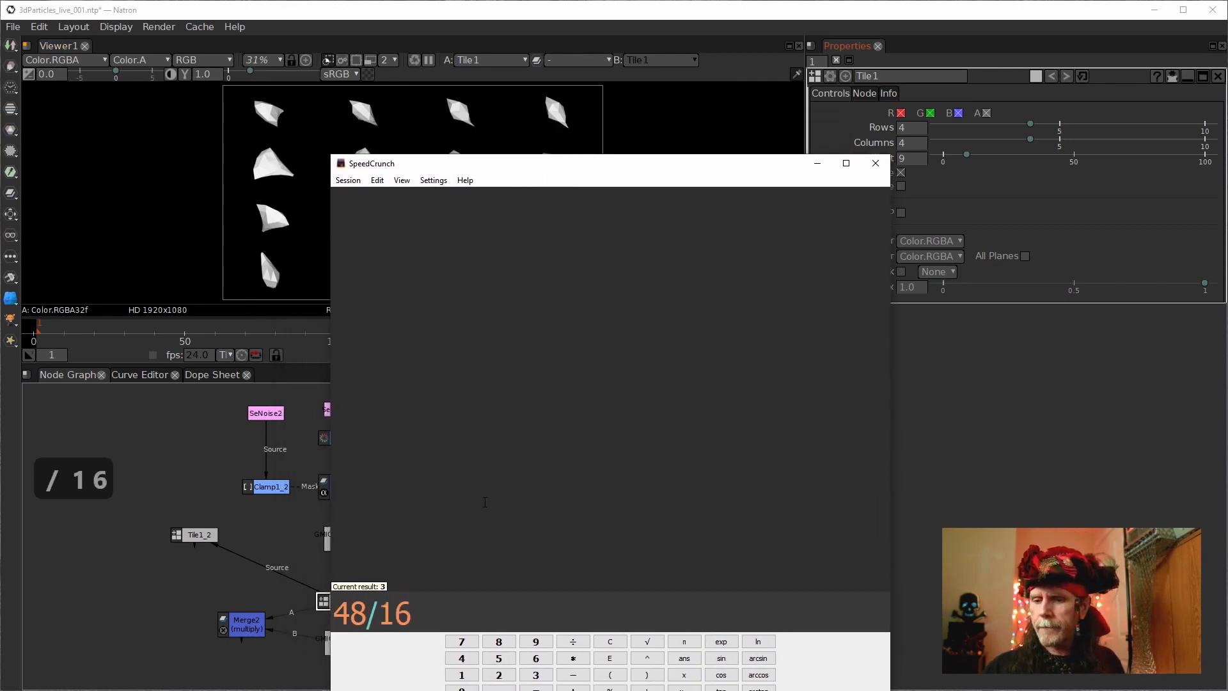
key(Return)
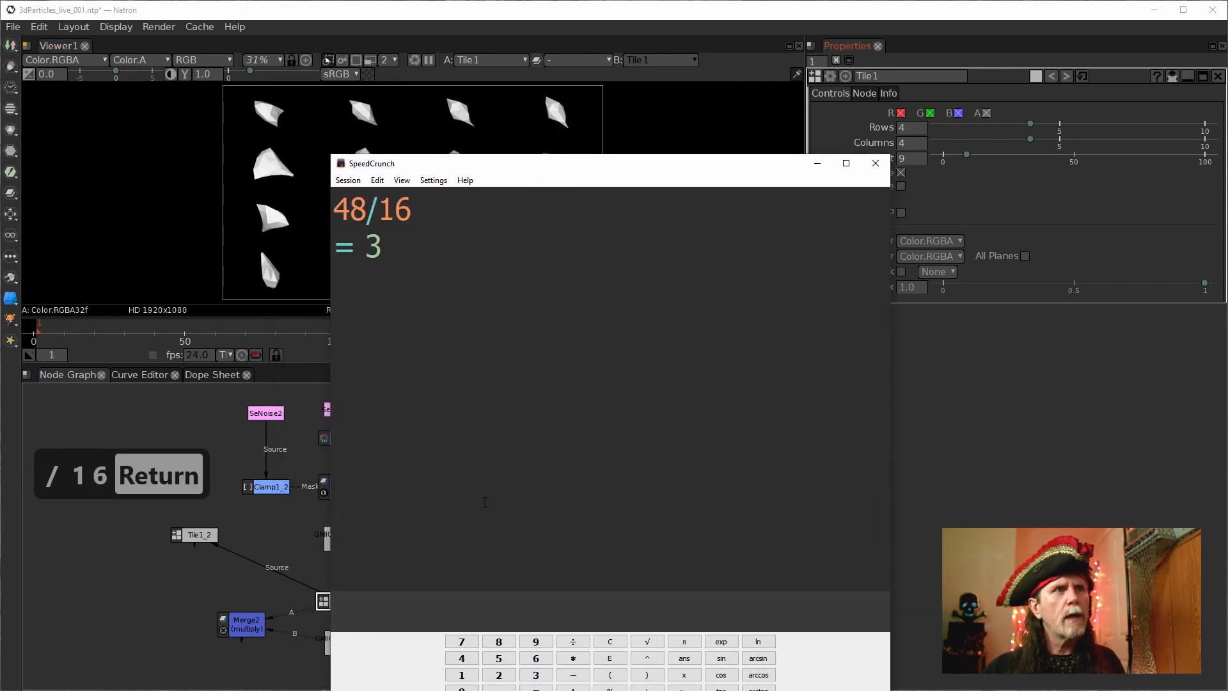
Step: Return to Natron and set Tile1's Time Offset to 3
click(838, 11)
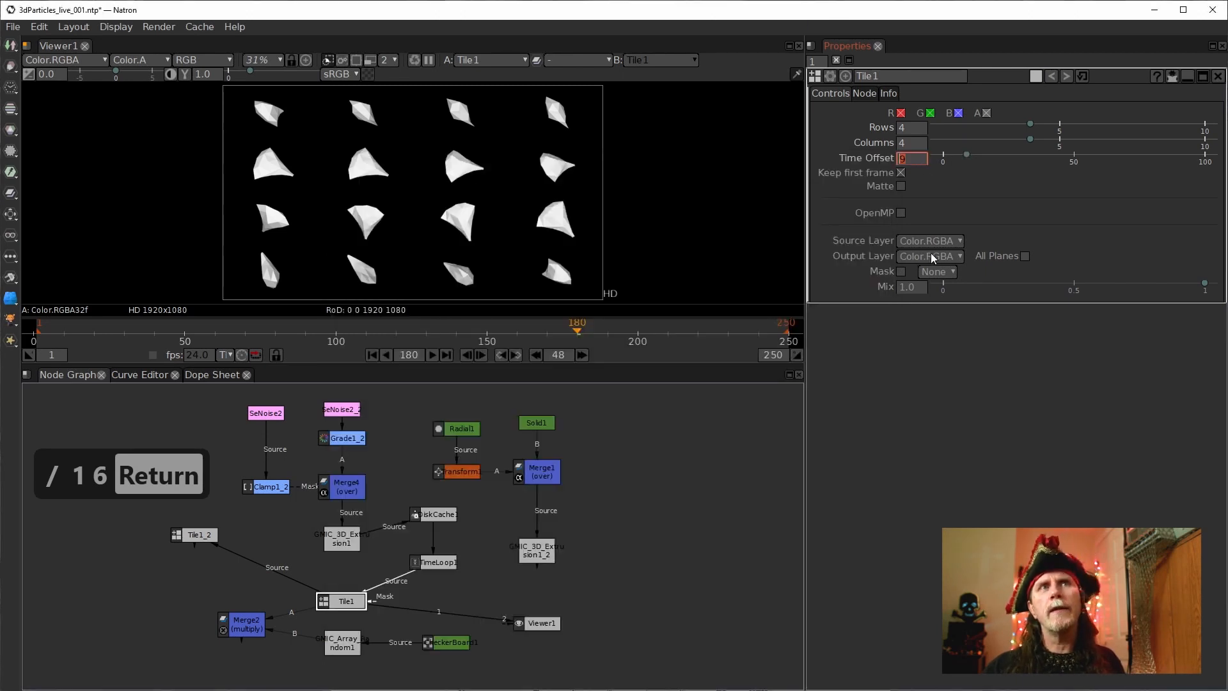
text(3)
key(Return)
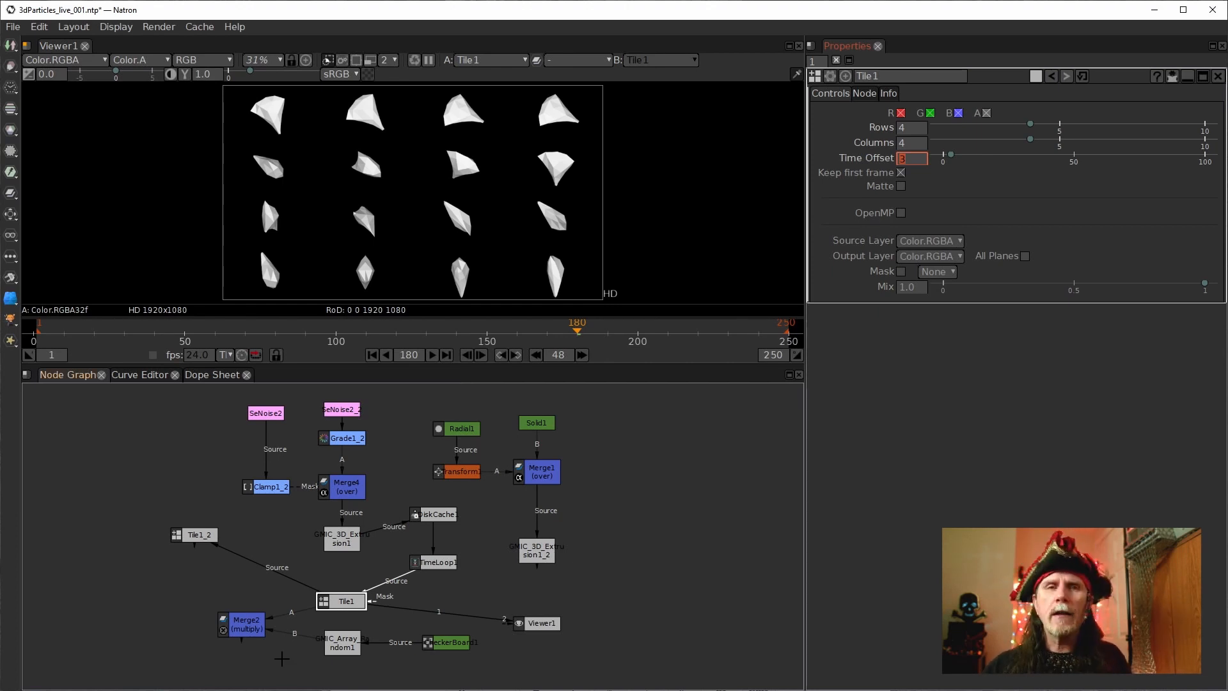
Step: Rearrange the nodes around Tile1 and duplicate DiskCache1 and TimeLoop1, placing the copies above Merge2 with the copied DiskCache fed by Tile1
drag(335, 606, 334, 587)
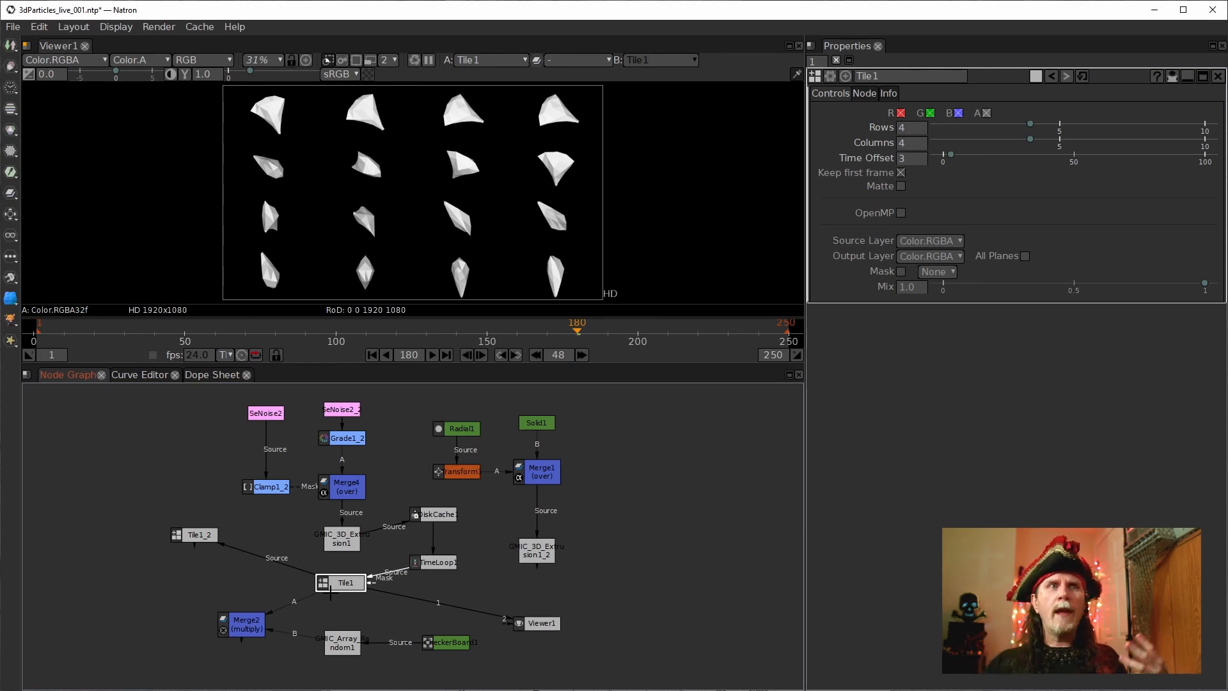
drag(396, 492, 479, 590)
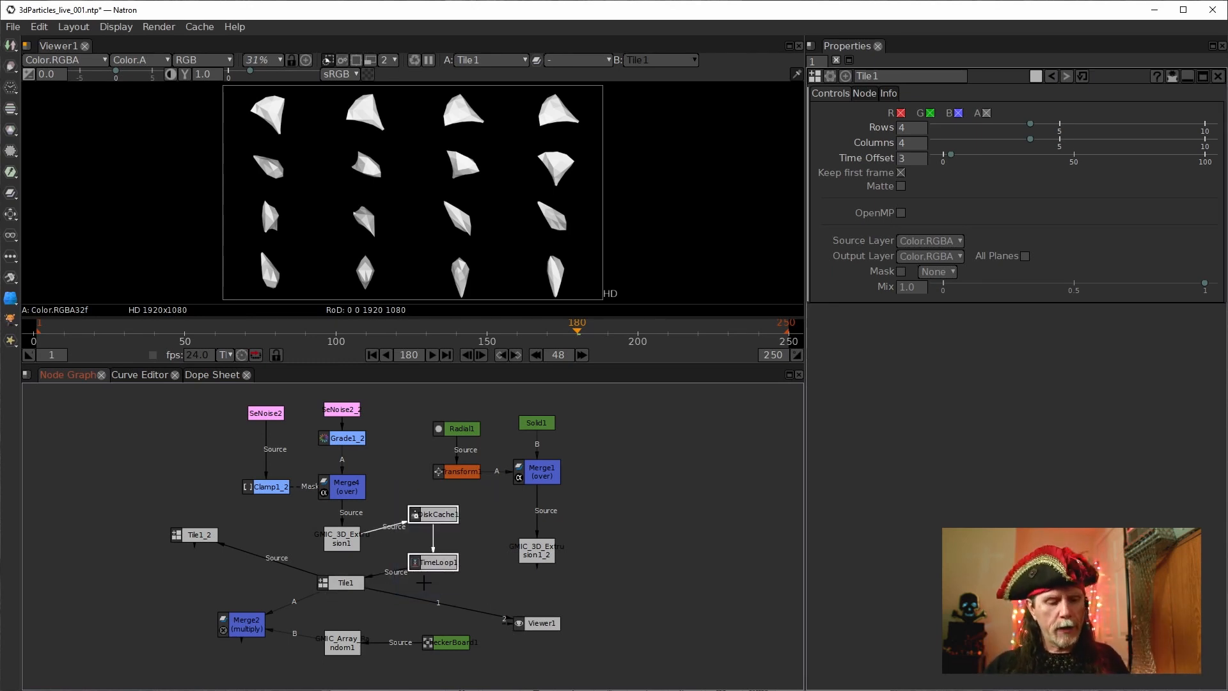
drag(426, 510, 471, 591)
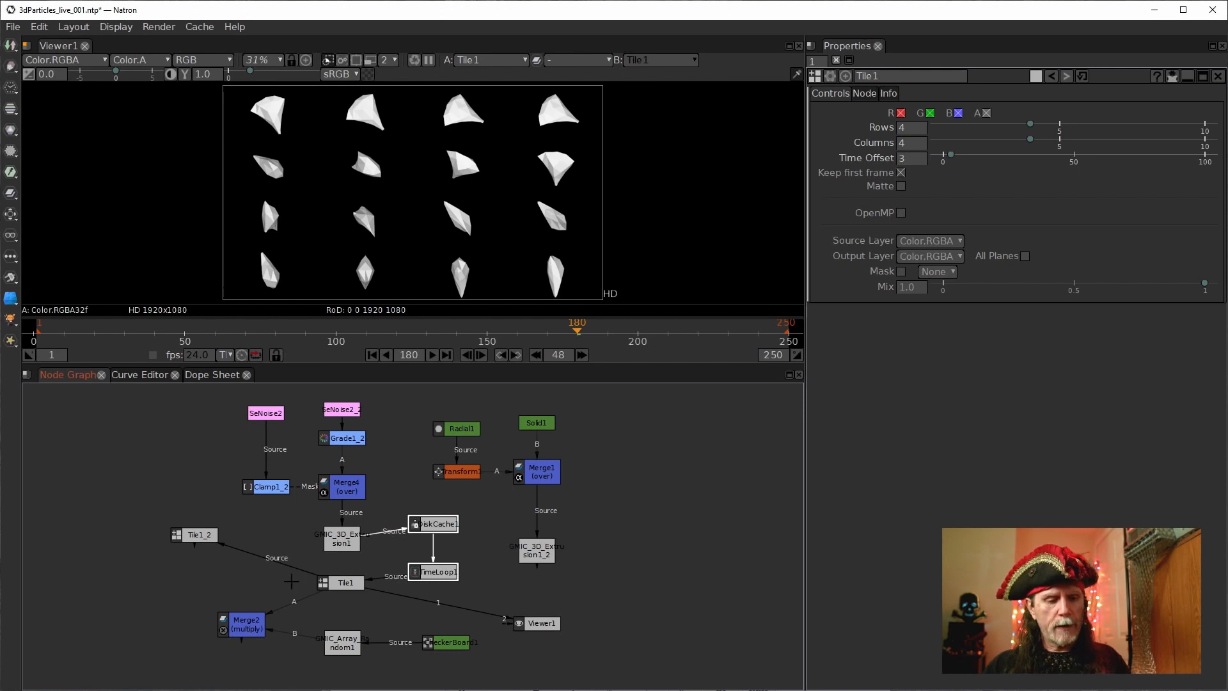
key(alt+c)
drag(248, 629, 244, 678)
drag(242, 537, 243, 570)
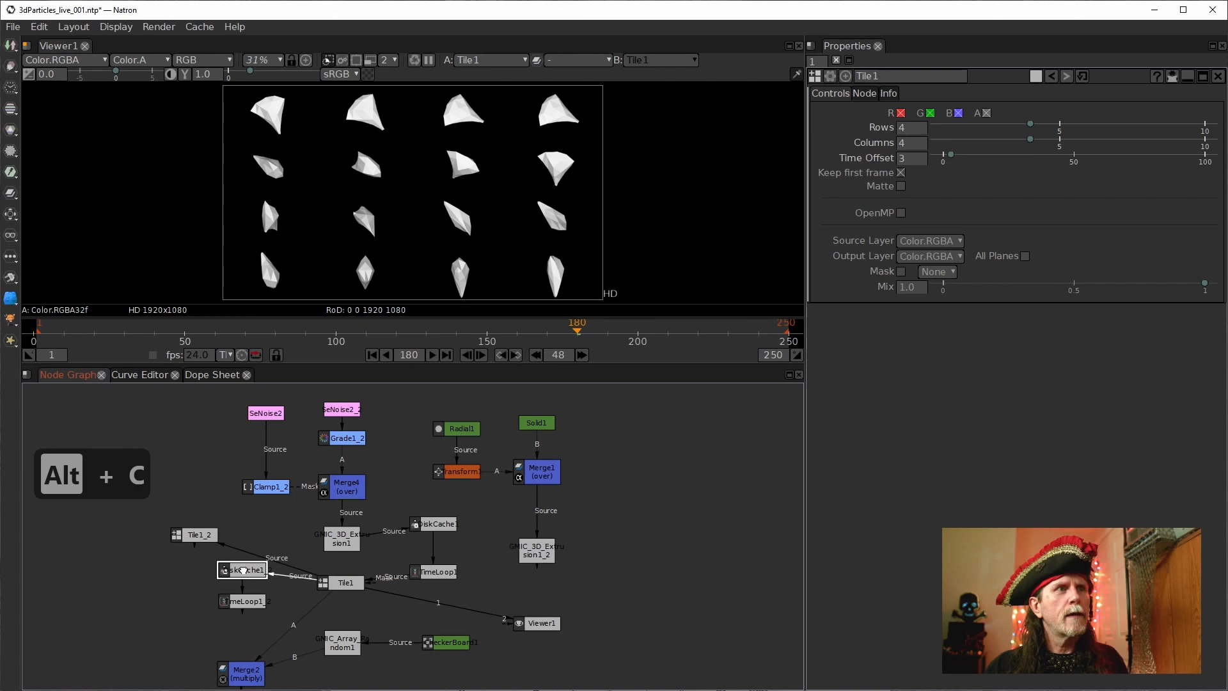
Step: Display TimeLoop1_2 in the viewer and play the tiled particles from the first frame to check their looping
click(250, 605)
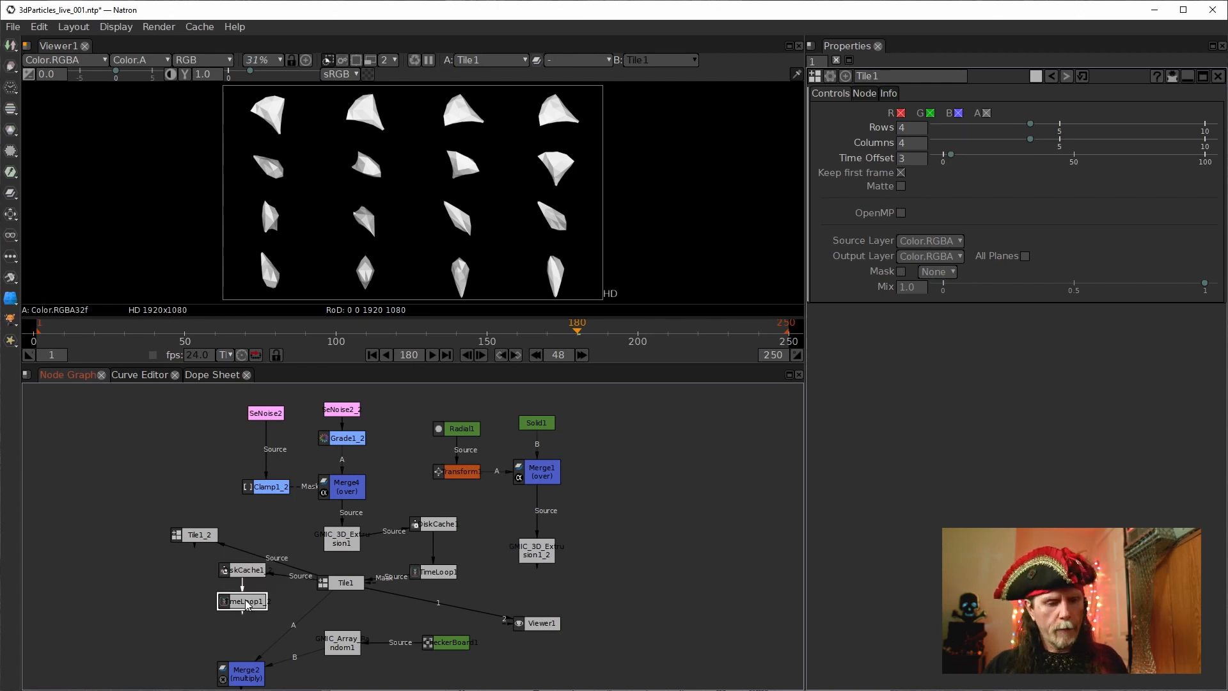
key(1)
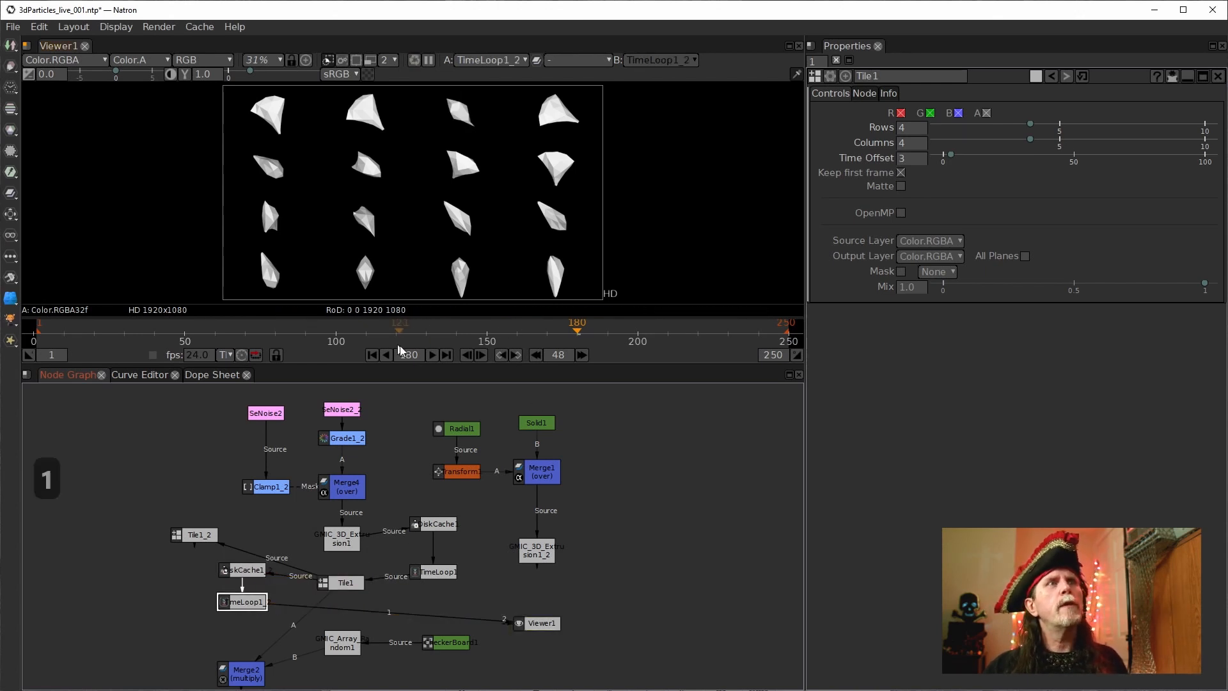
click(372, 355)
click(432, 355)
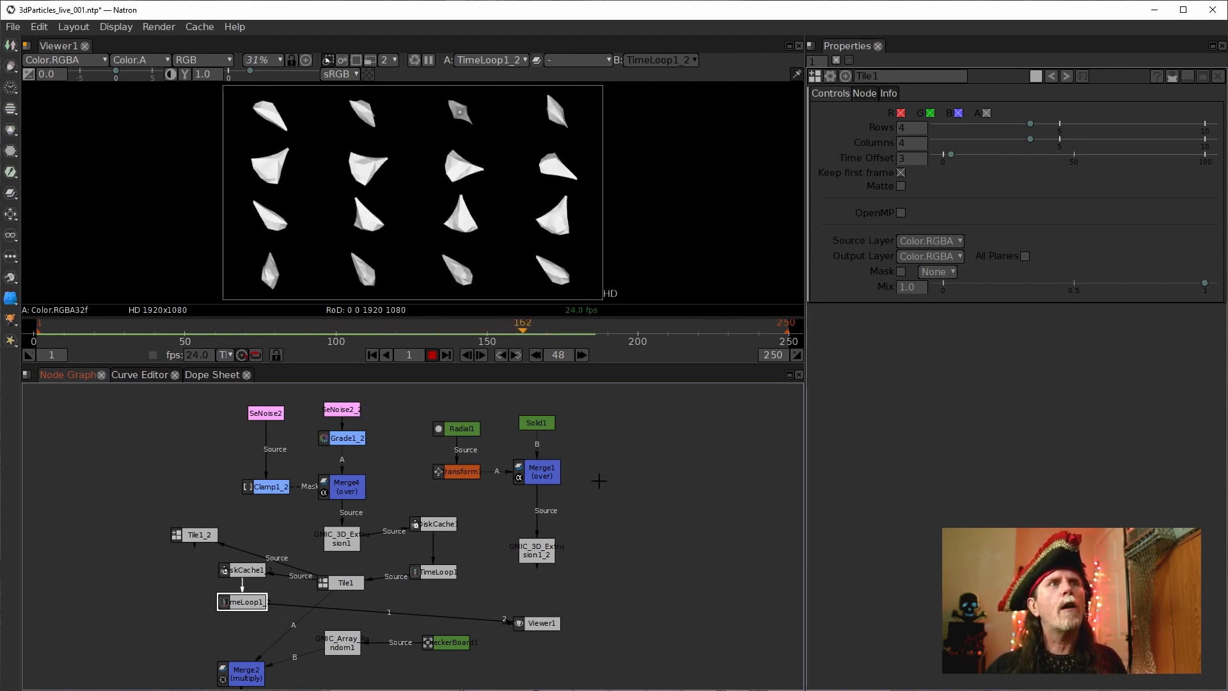
click(372, 355)
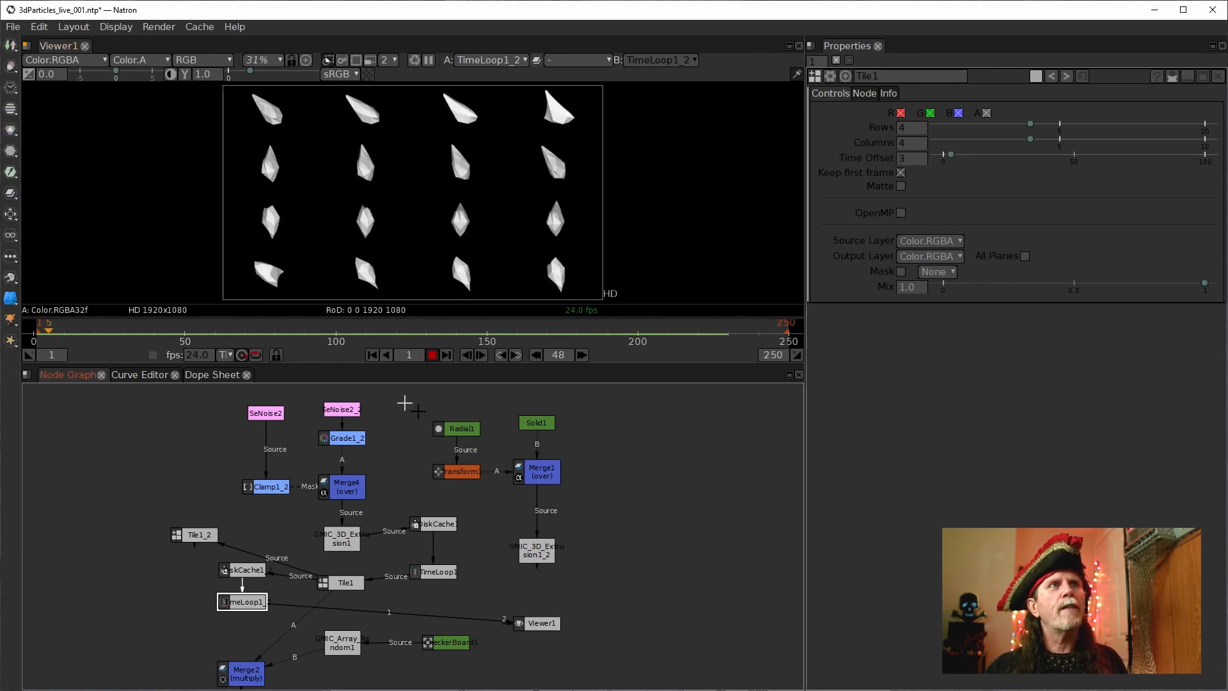
click(433, 355)
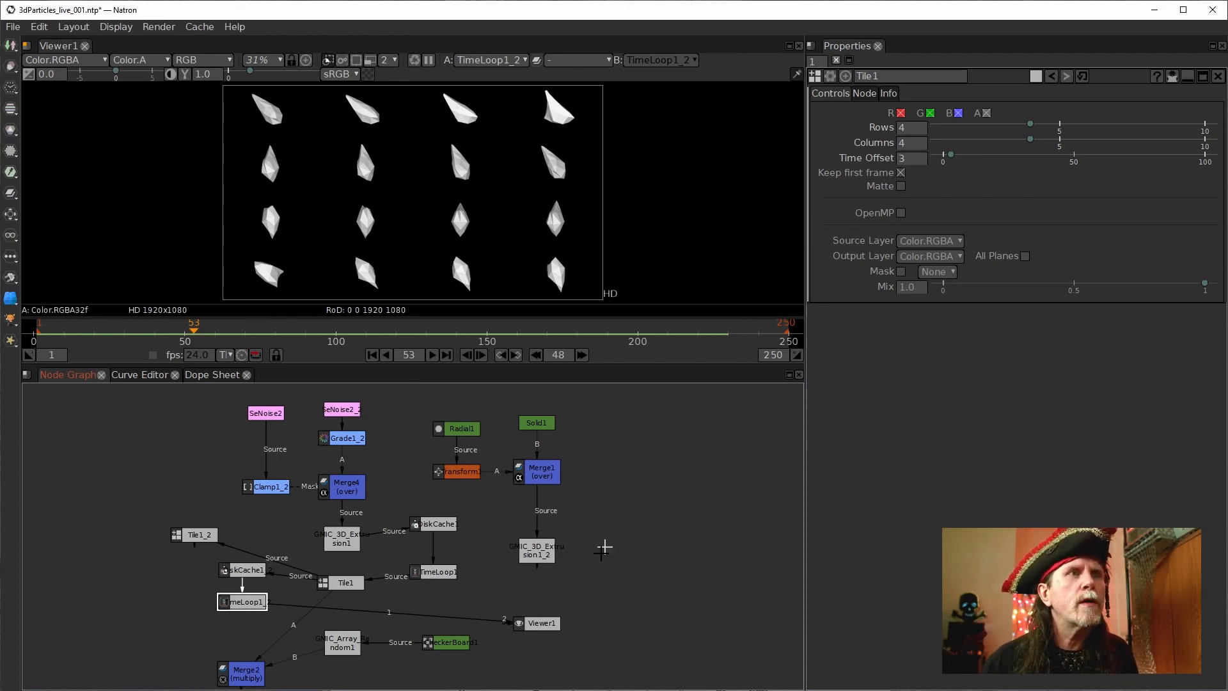
Step: Move CheckerBoard1 up near Viewer1, open GMIC_Array_Random1's settings and display its output in the viewer
drag(599, 591, 580, 532)
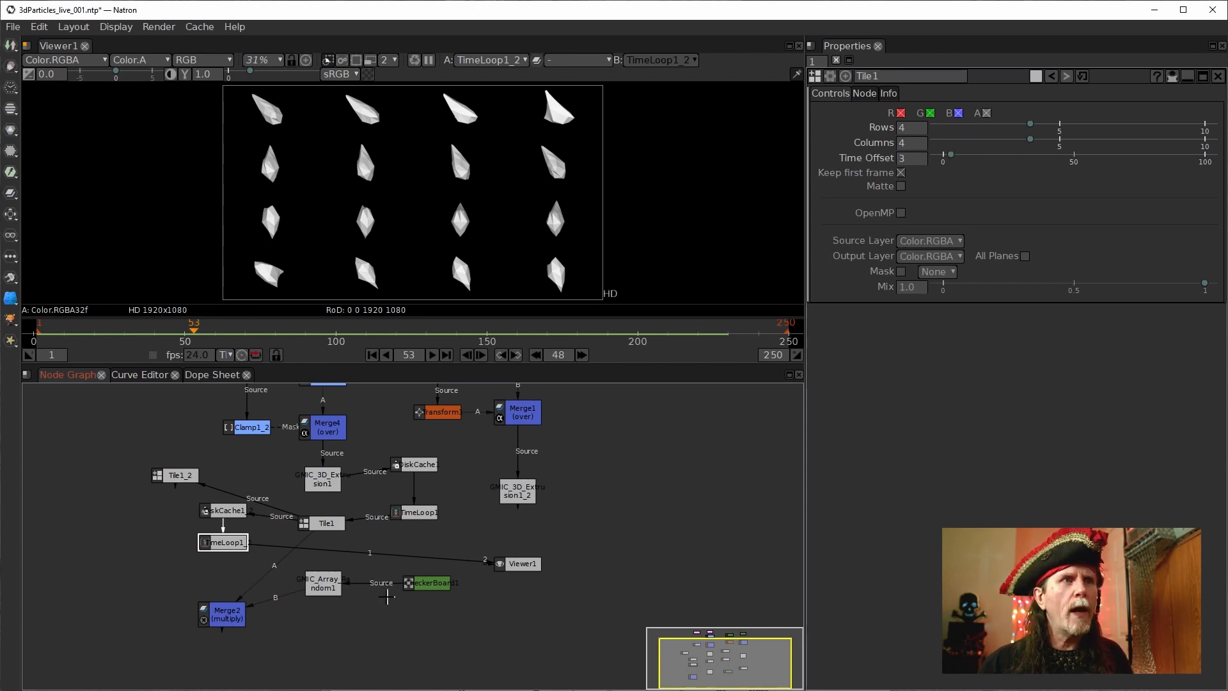
drag(417, 582, 439, 546)
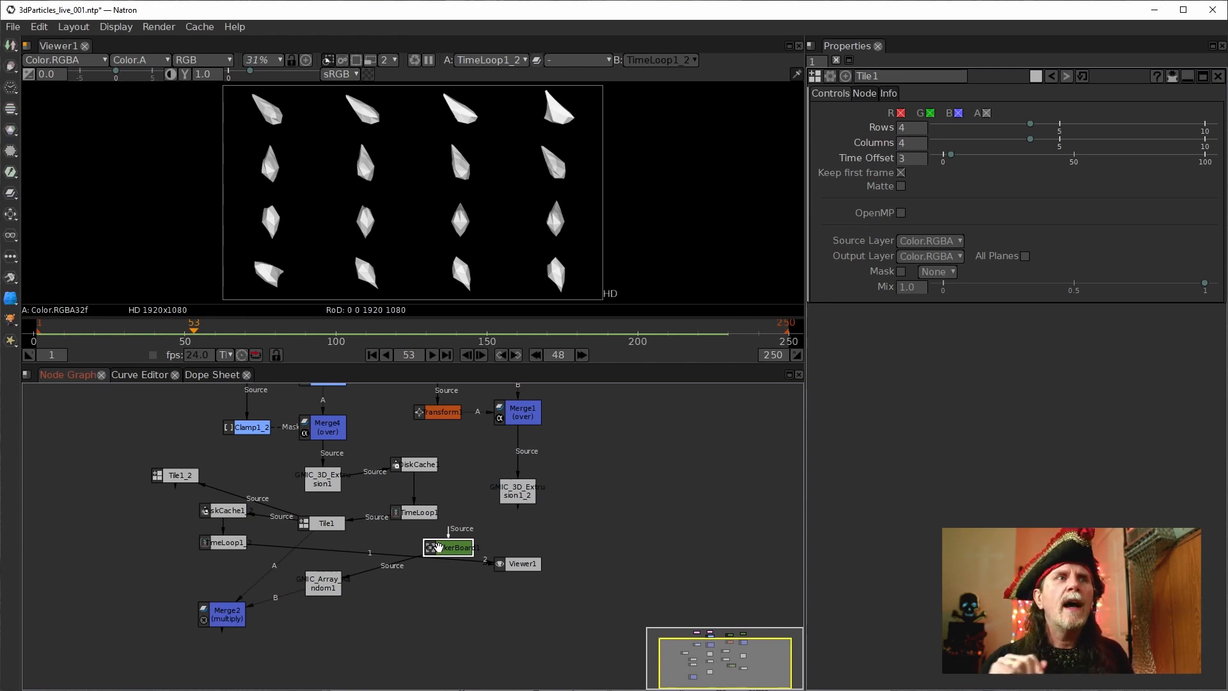
double_click(317, 582)
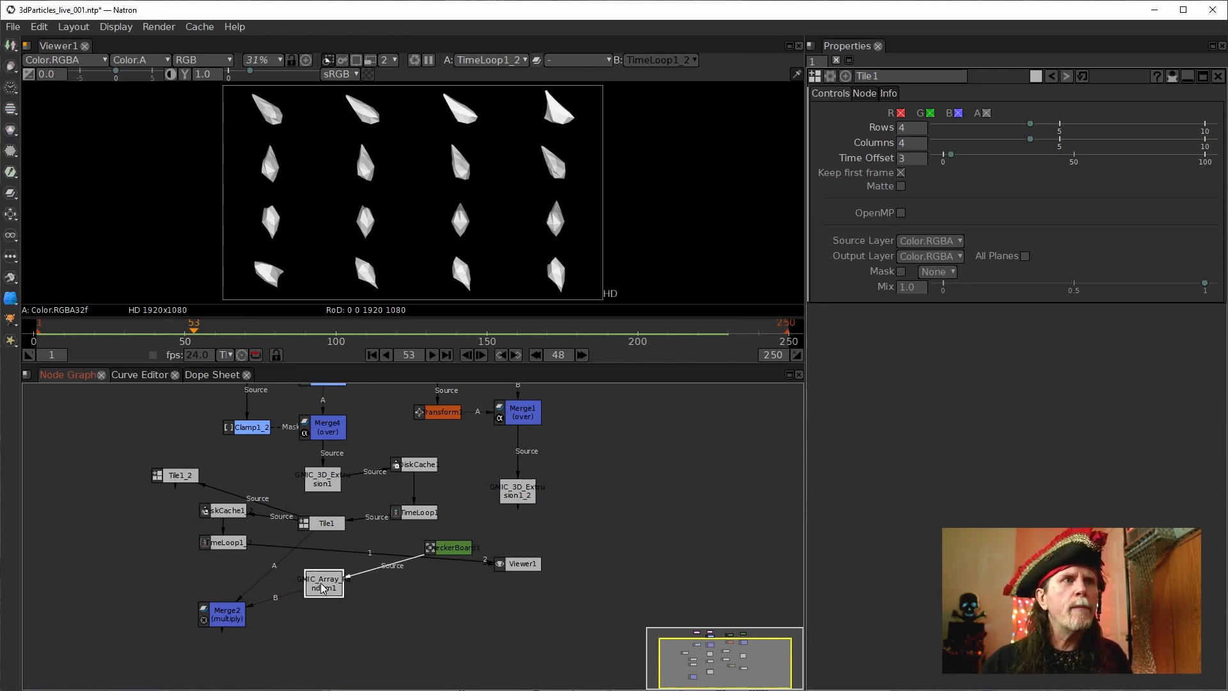
key(1)
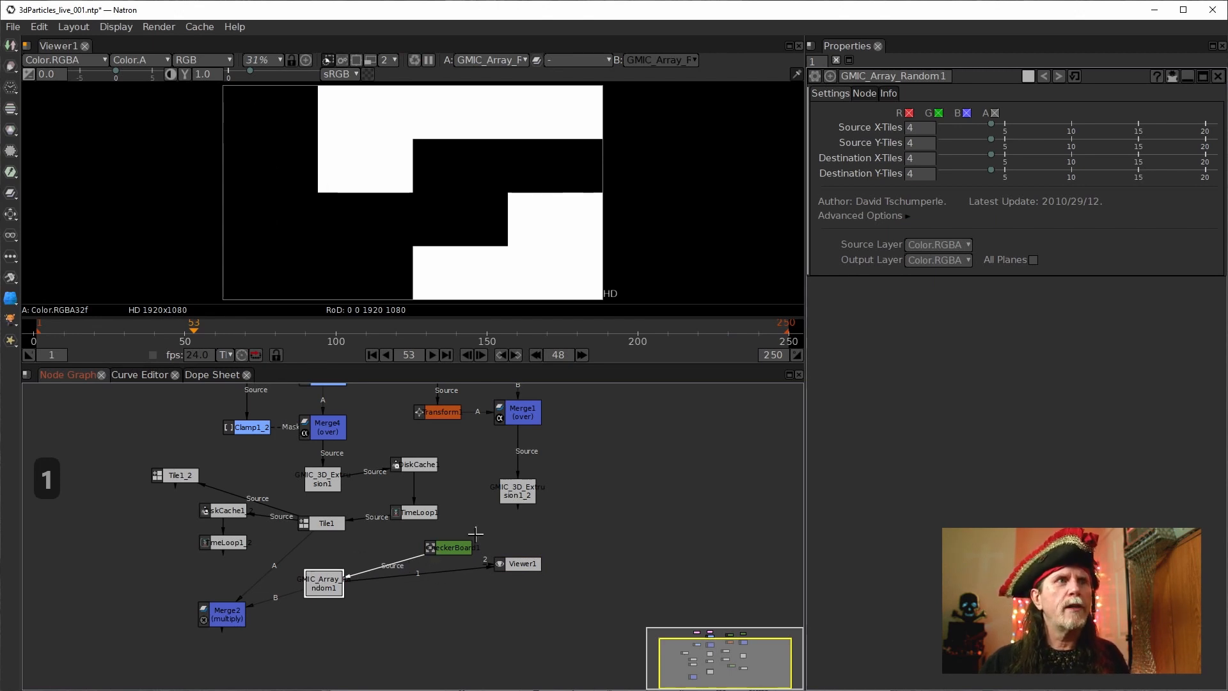
Step: Compare CheckerBoard1's output with GMIC_Array_Random1's in the viewer, moving the GMIC_Array_Random1 node slightly away from Merge2
double_click(454, 545)
key(1)
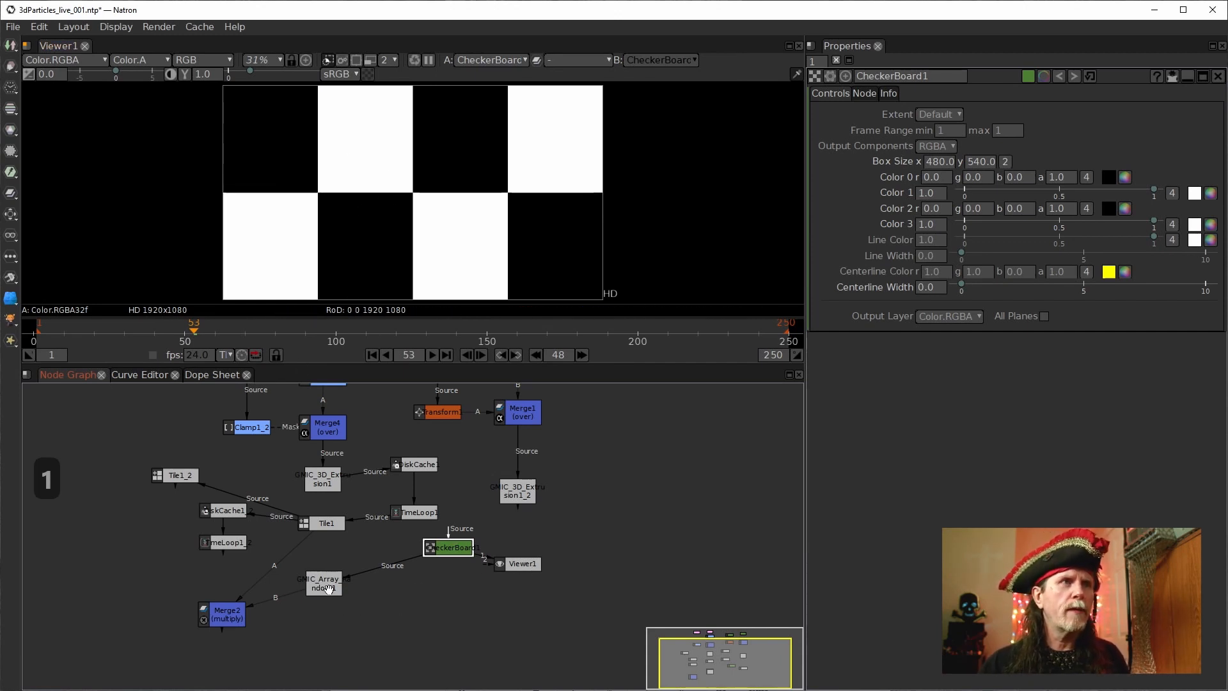
drag(328, 589, 387, 599)
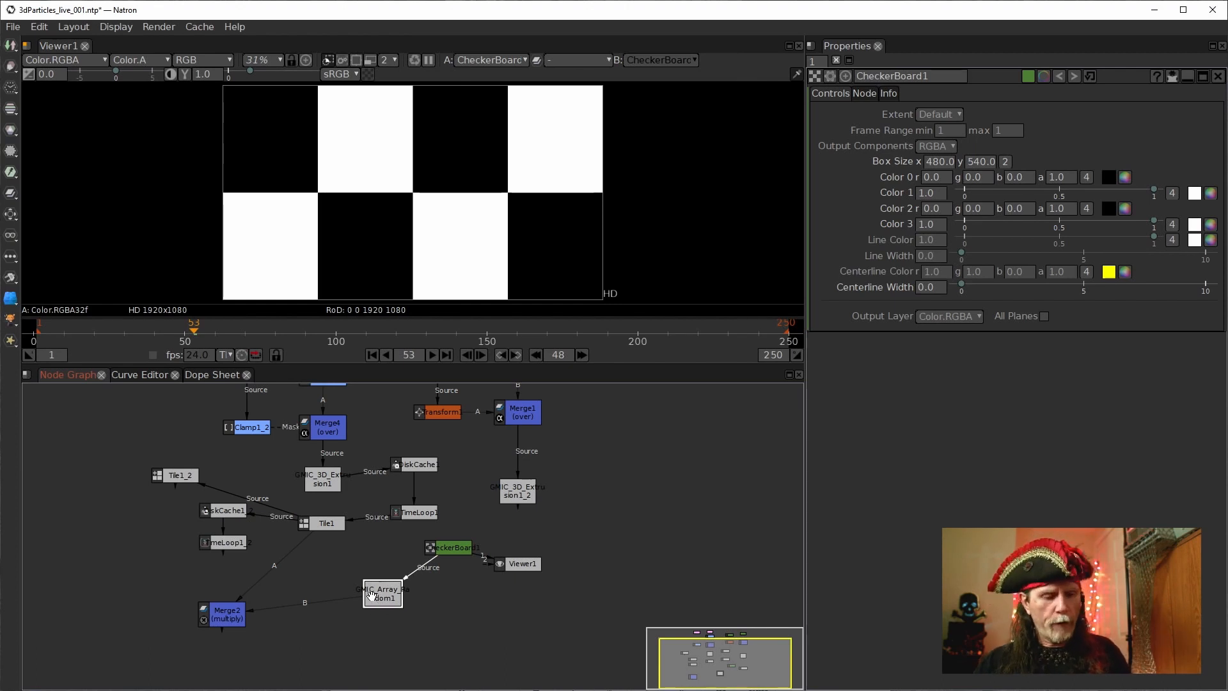
key(1)
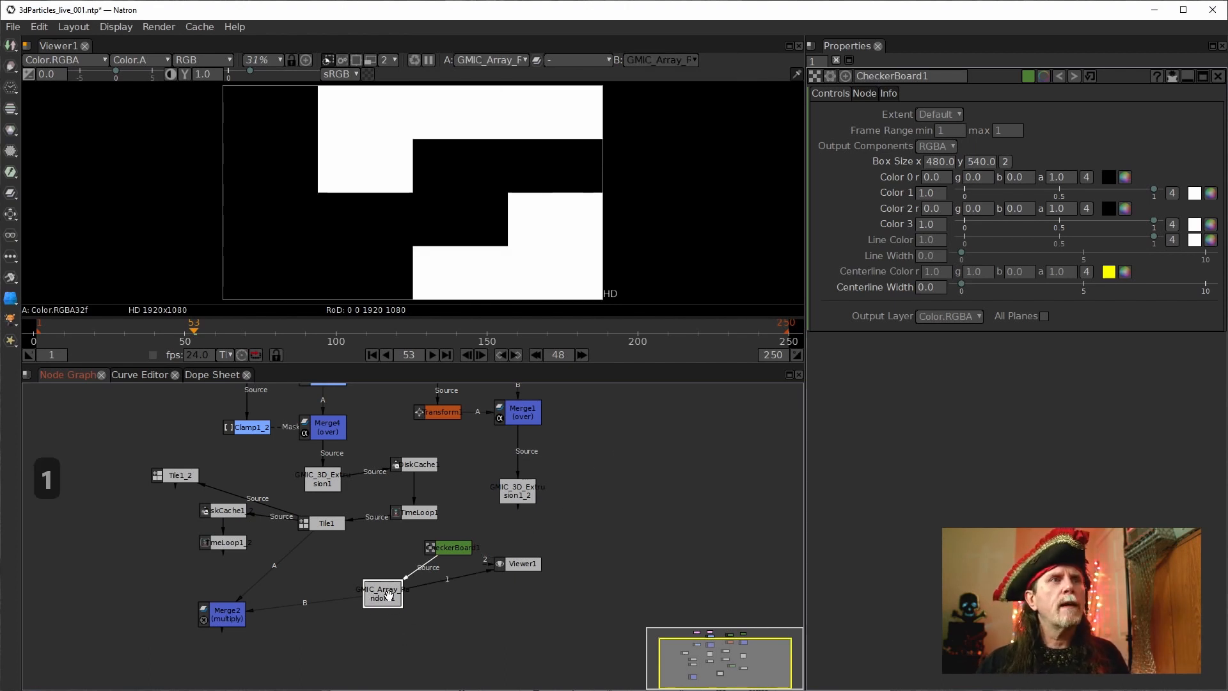
Step: Set GMIC_Array_Random1's Source X-Tiles, Source Y-Tiles, Destination X-Tiles and Destination Y-Tiles all to 8
double_click(388, 593)
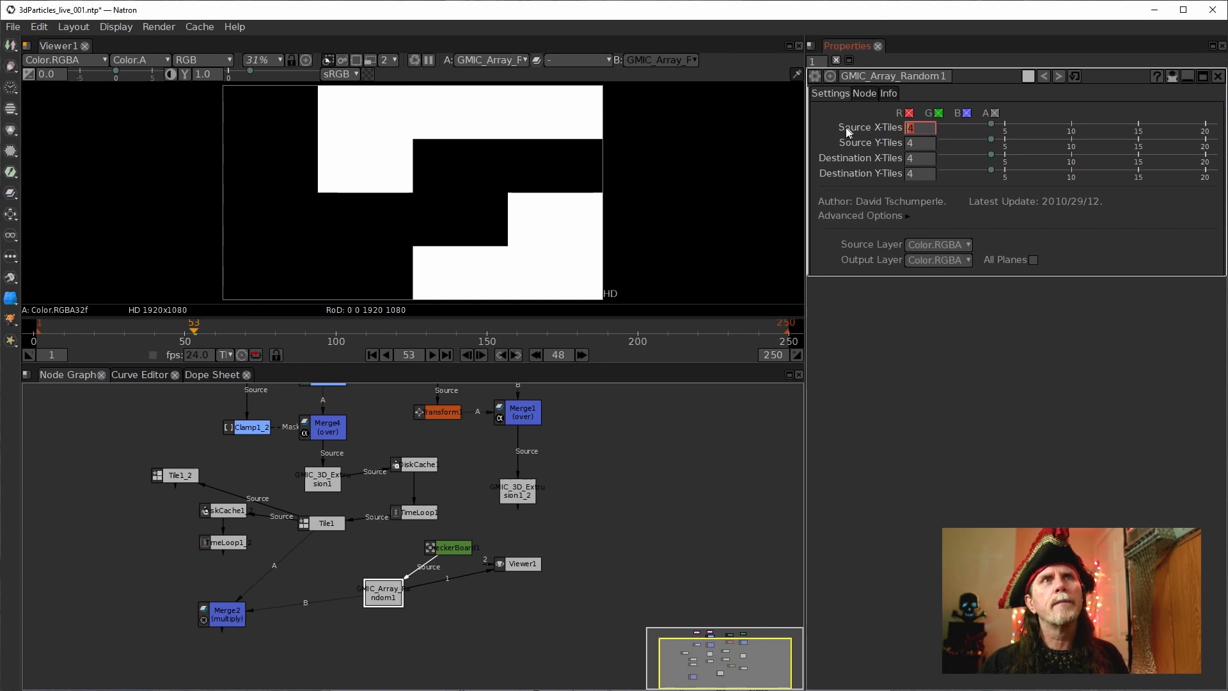
text(8)
key(Tab)
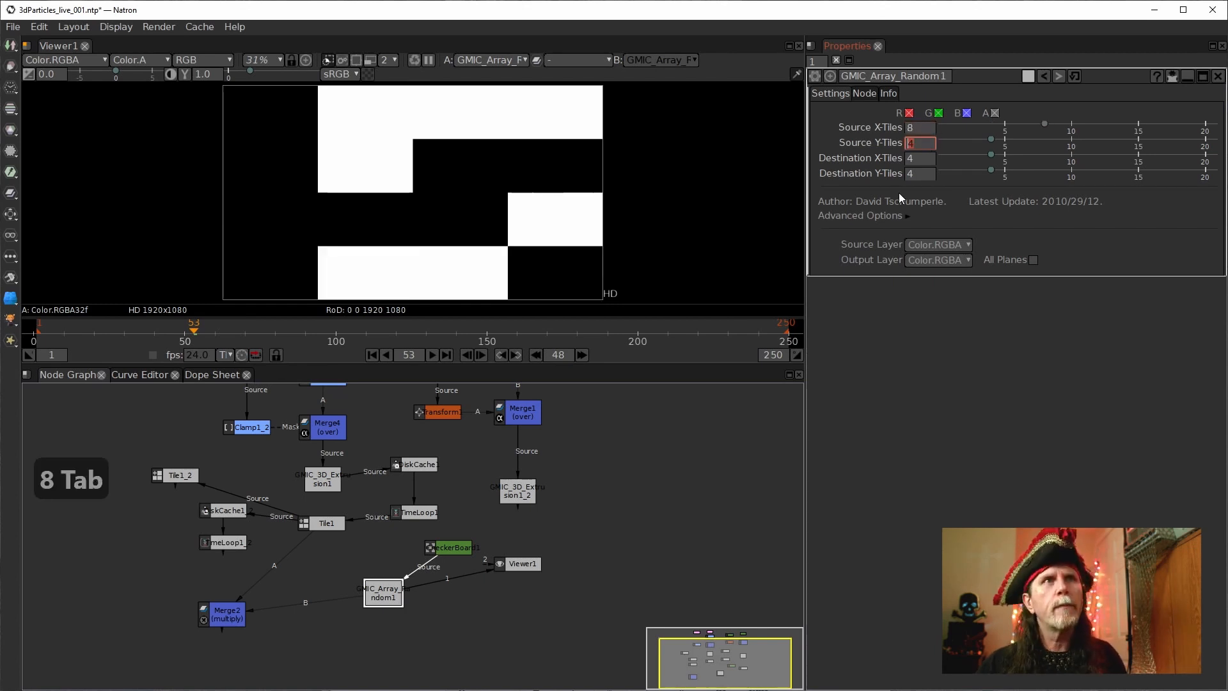
text(8)
key(Tab)
text(8)
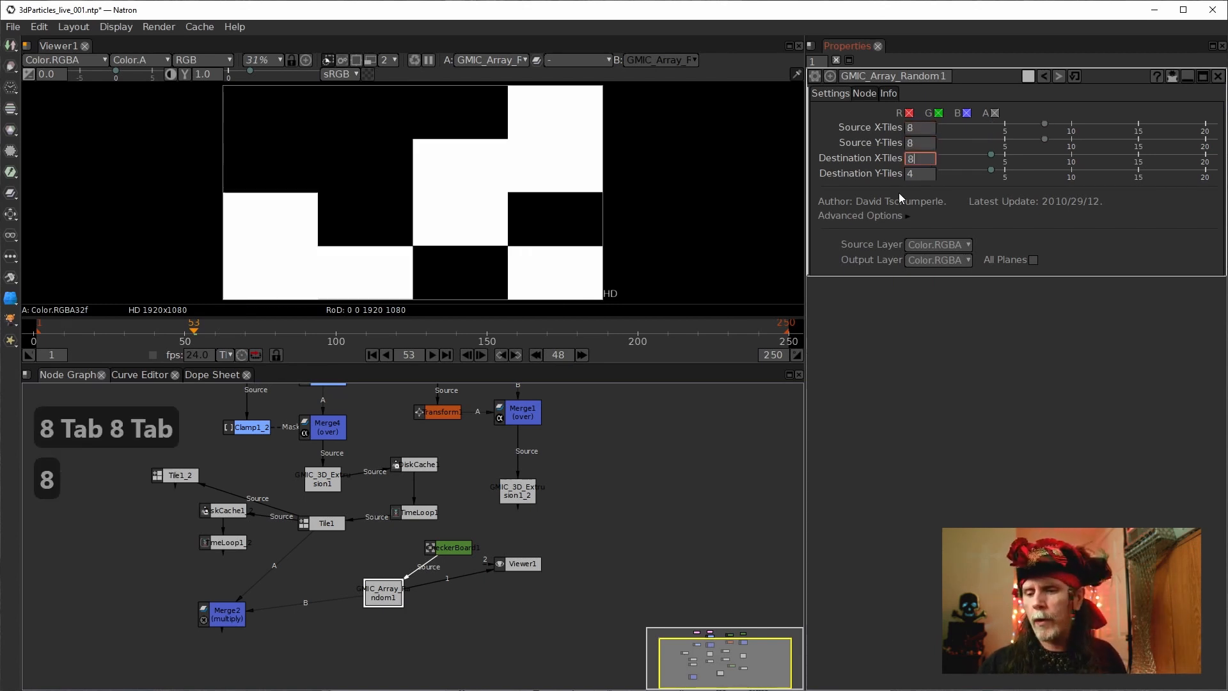
key(Tab)
text(8)
key(Return)
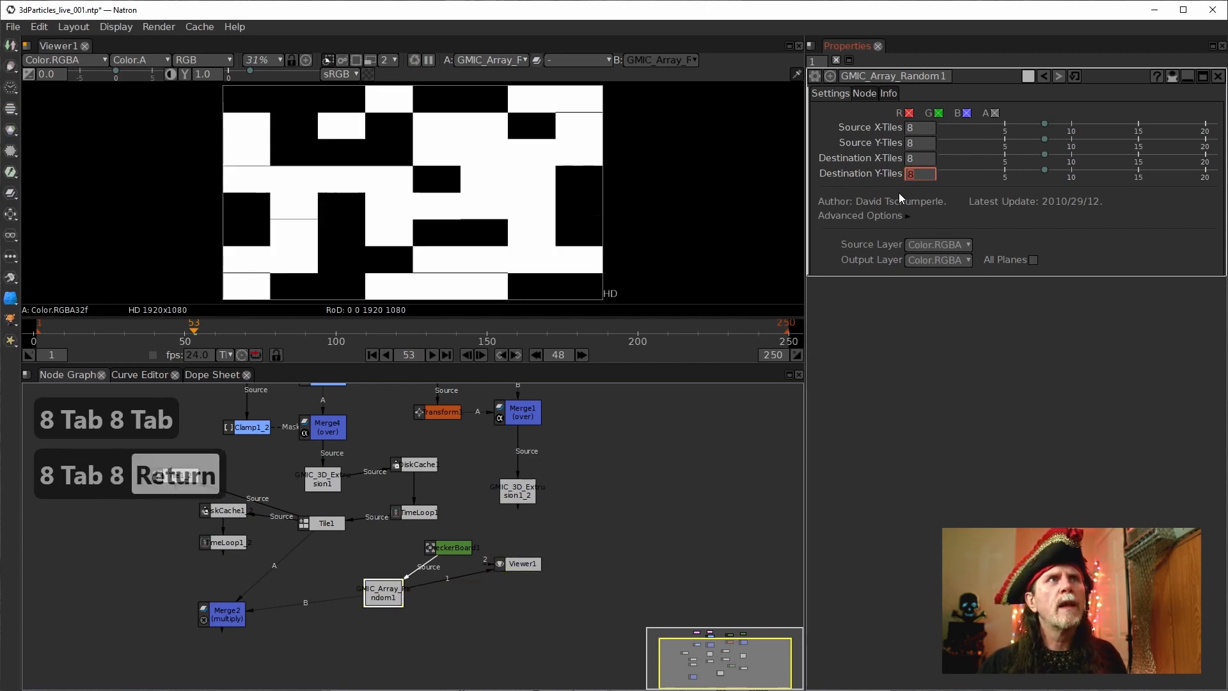
click(682, 476)
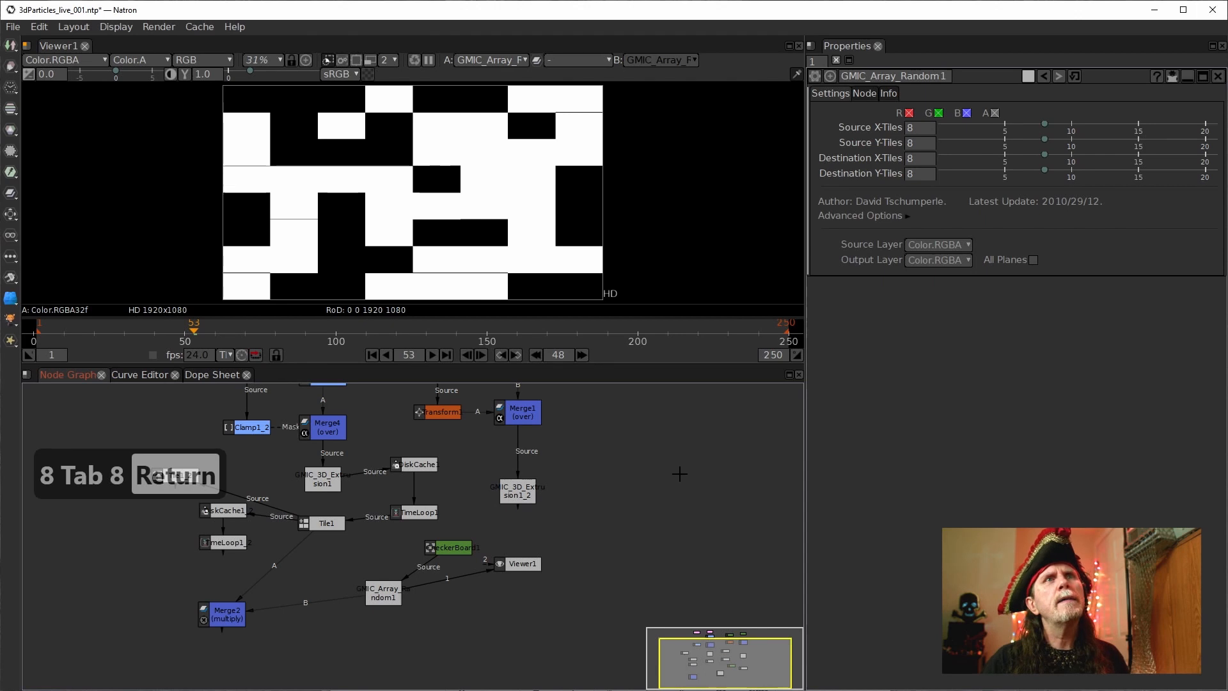
Step: Try GMIC_Array_Random1 with Destination X-Tiles and Destination Y-Tiles set to 4
drag(916, 160, 892, 160)
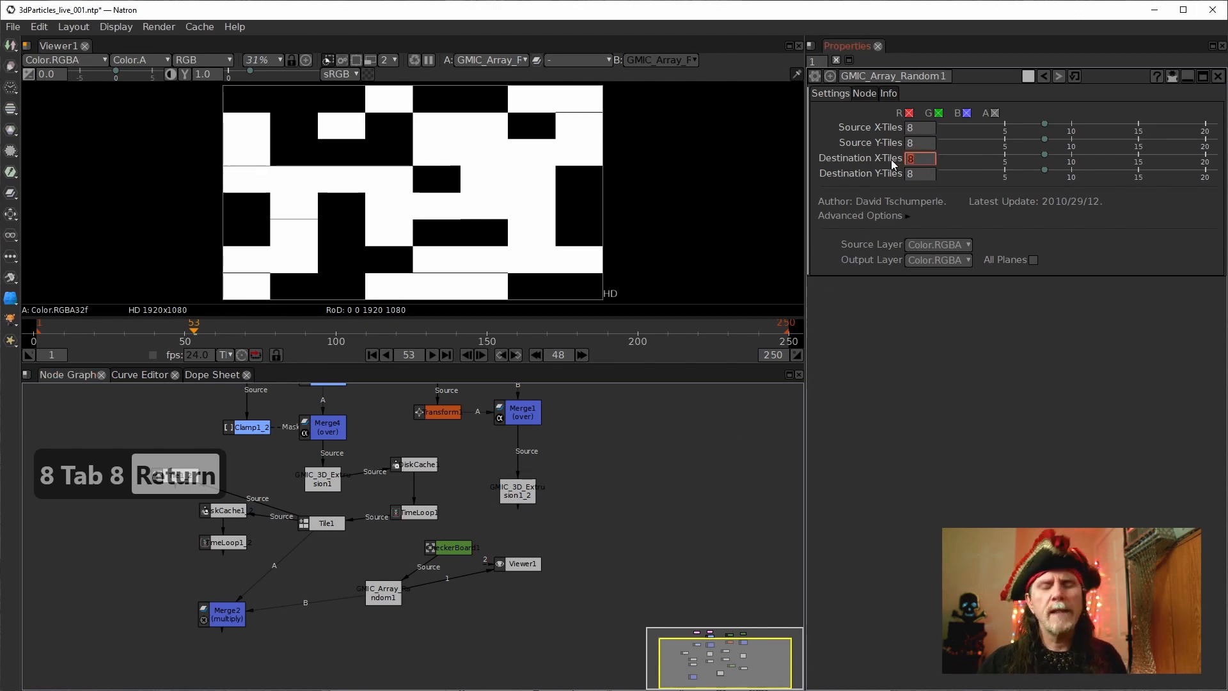
text(4)
key(Tab)
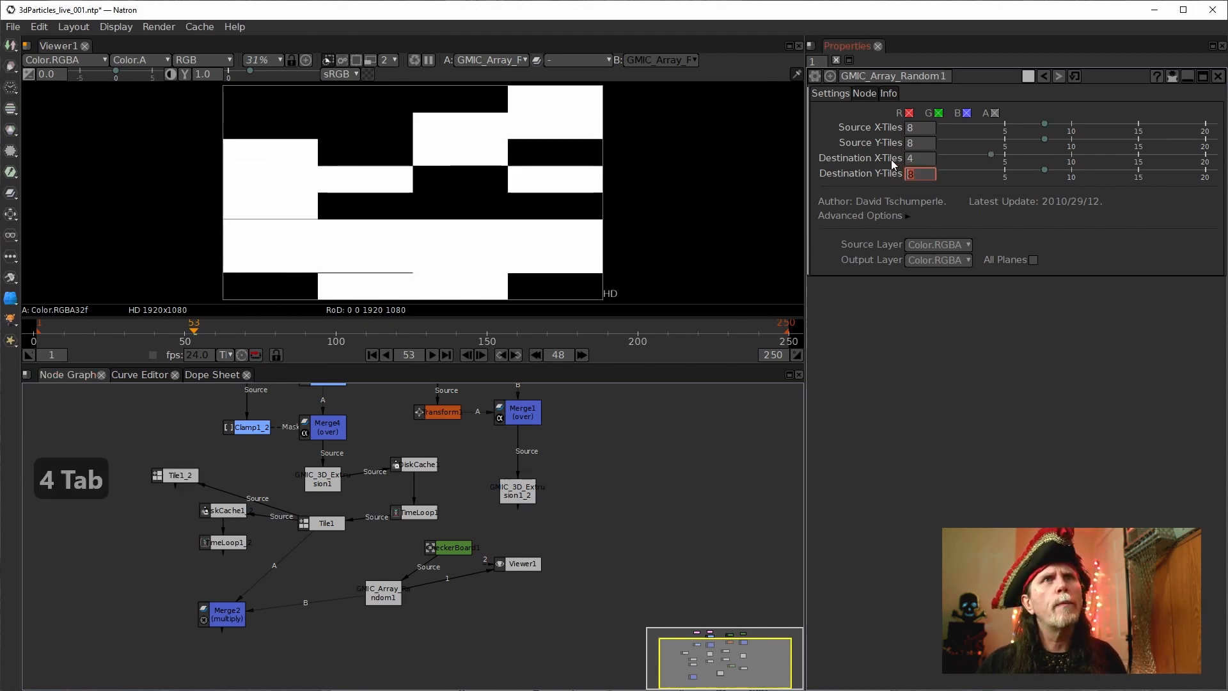
text(4)
key(Return)
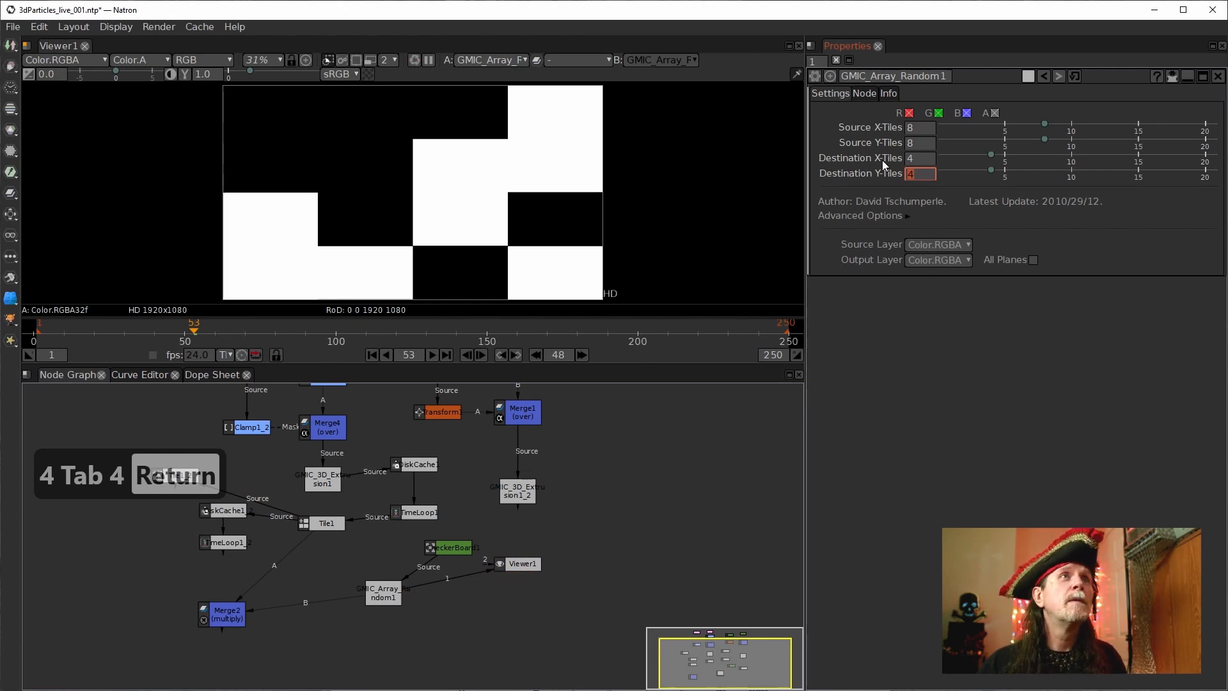
Step: Set GMIC_Array_Random1's Destination X-Tiles and Destination Y-Tiles back to 8
click(916, 159)
text(8)
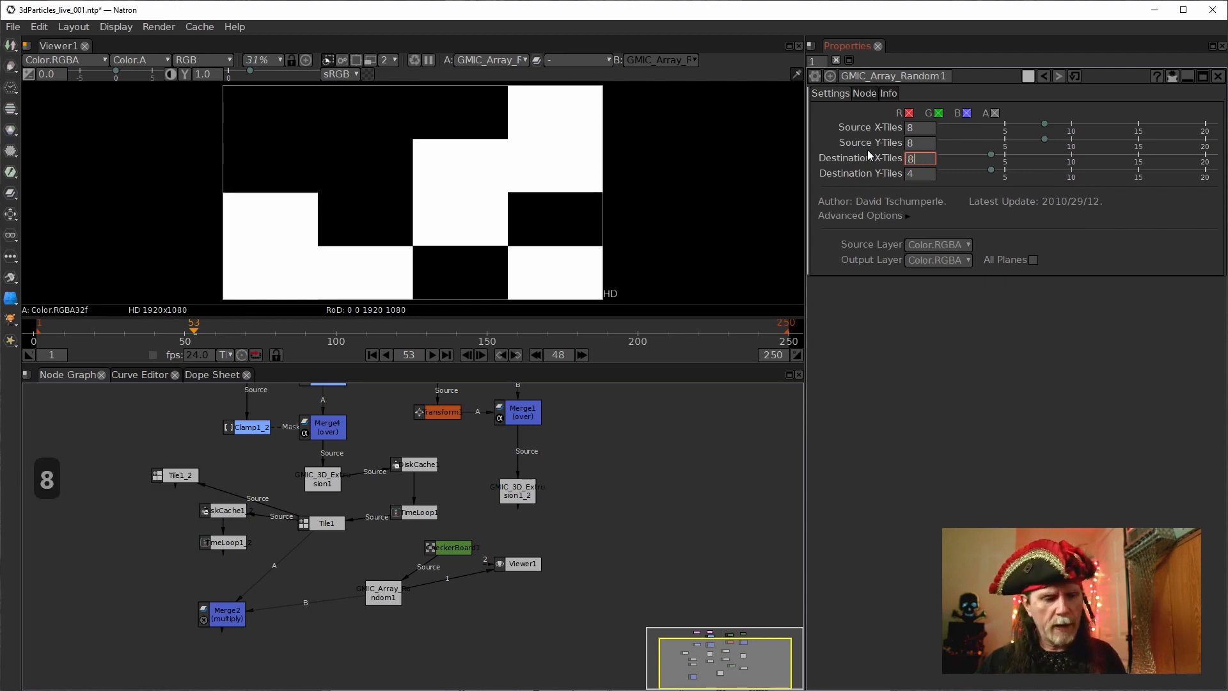
key(Tab)
text(8)
key(Return)
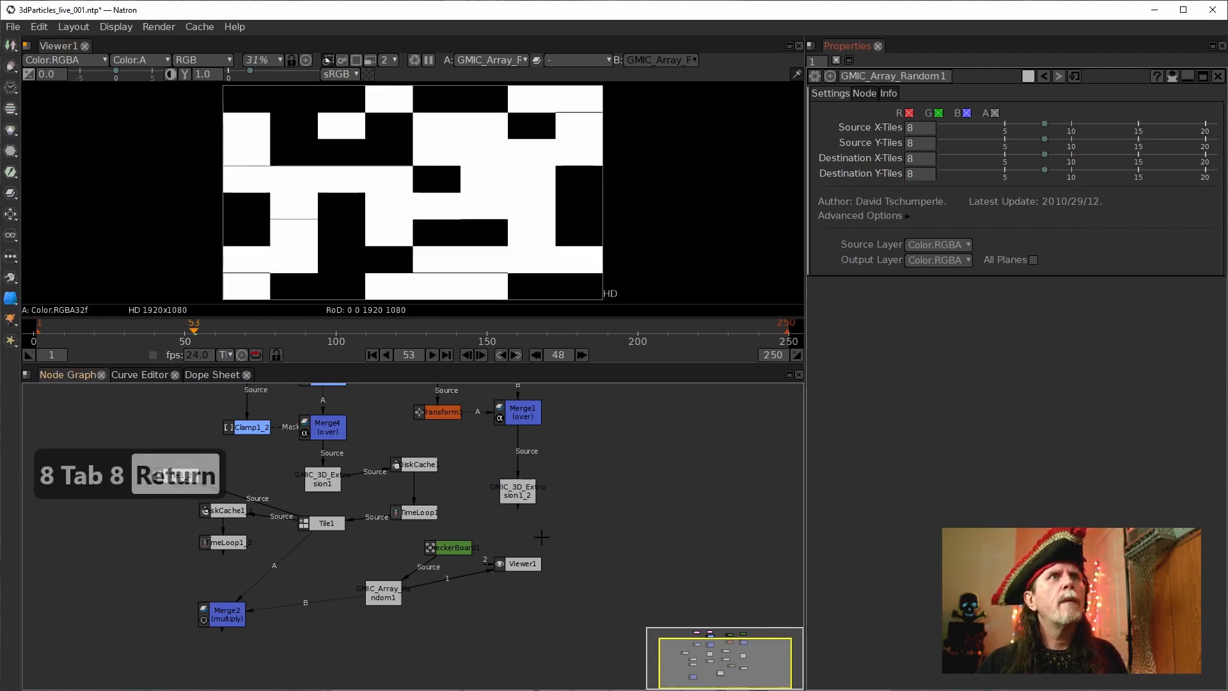
click(677, 485)
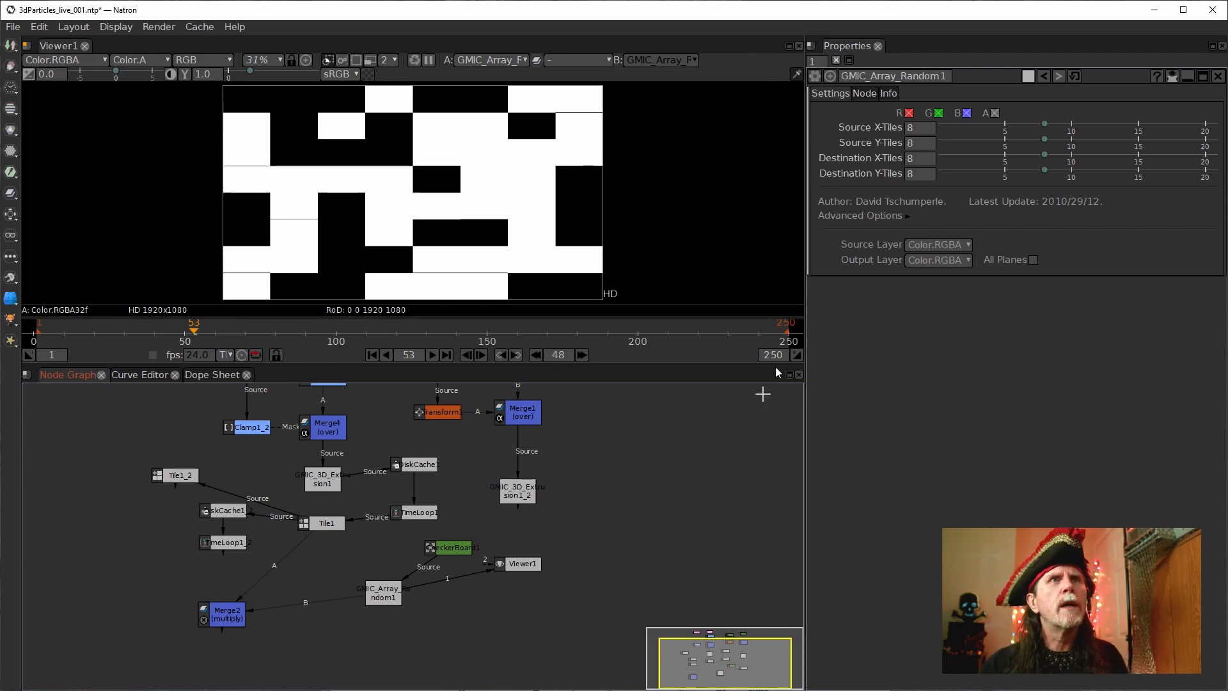
click(907, 160)
click(910, 174)
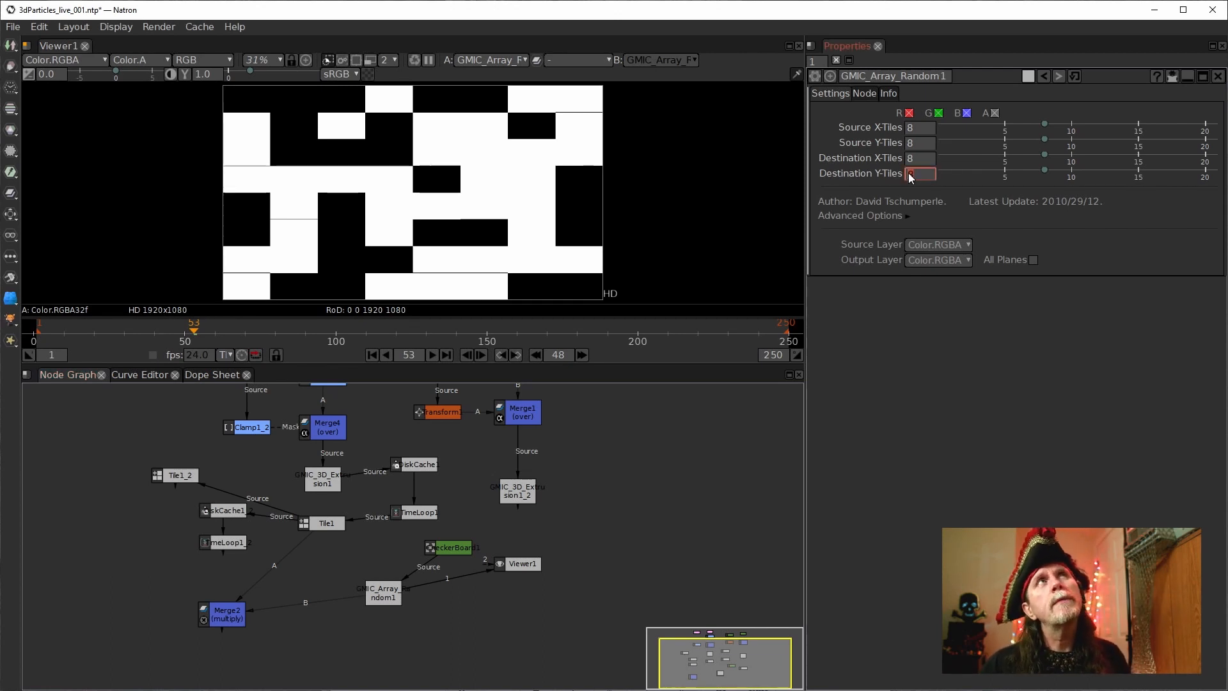
click(930, 130)
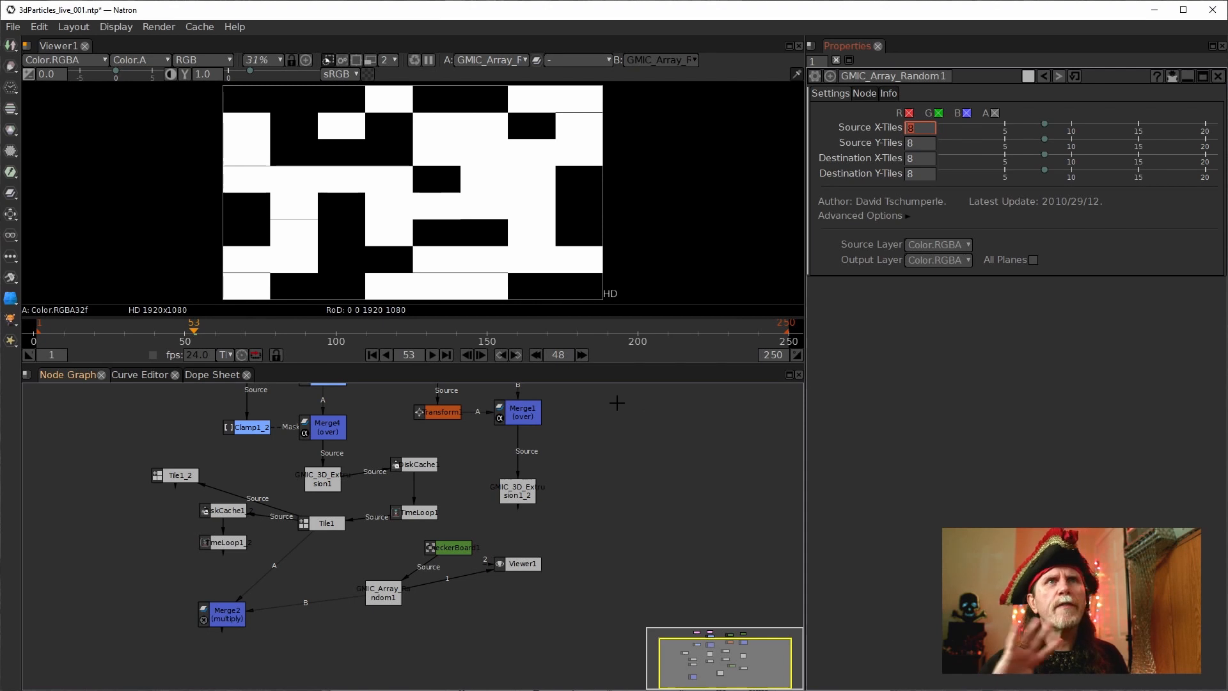
Step: Move GMIC_Array_Random1 directly below CheckerBoard1 and place Viewer1 beside it in the node graph
drag(386, 593, 420, 595)
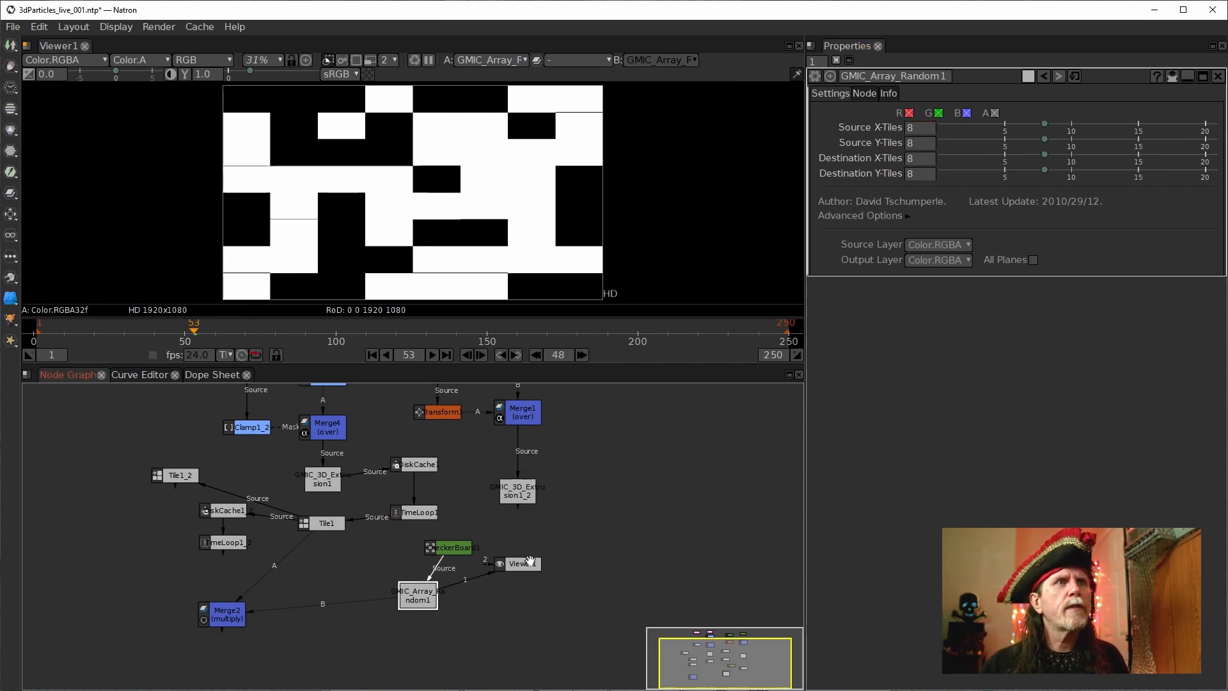
drag(531, 567, 566, 598)
drag(416, 598, 446, 598)
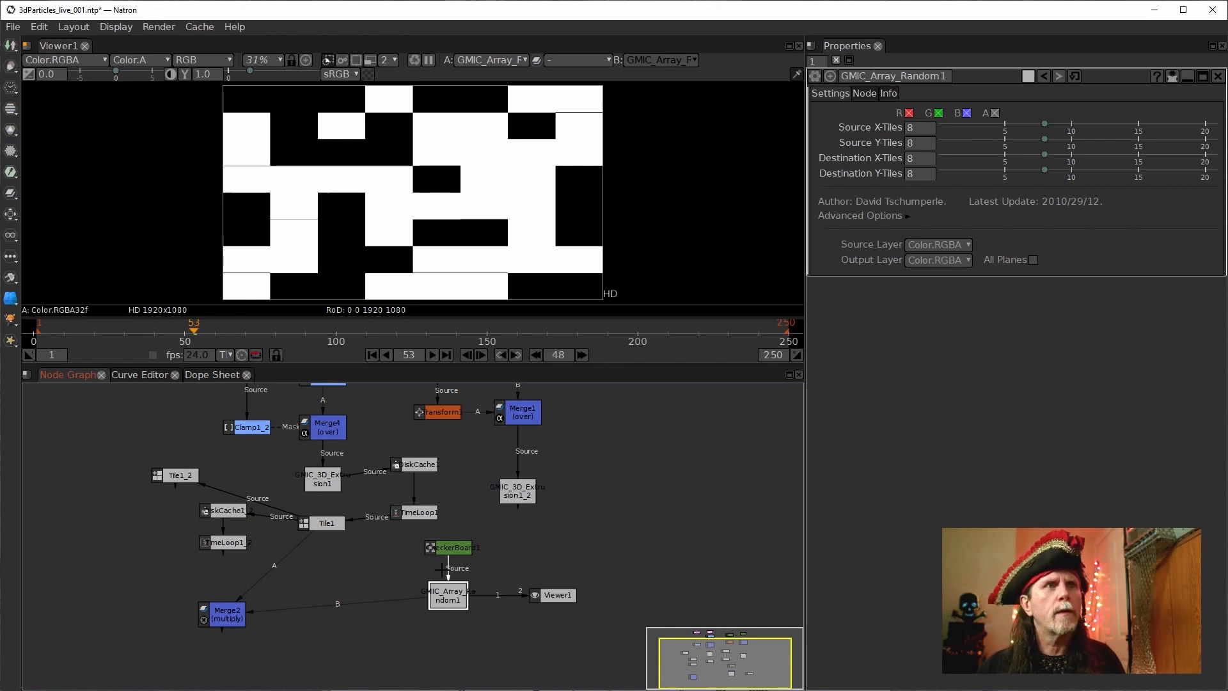
Step: Display CheckerBoard1 in the viewer and open its settings
click(449, 547)
key(1)
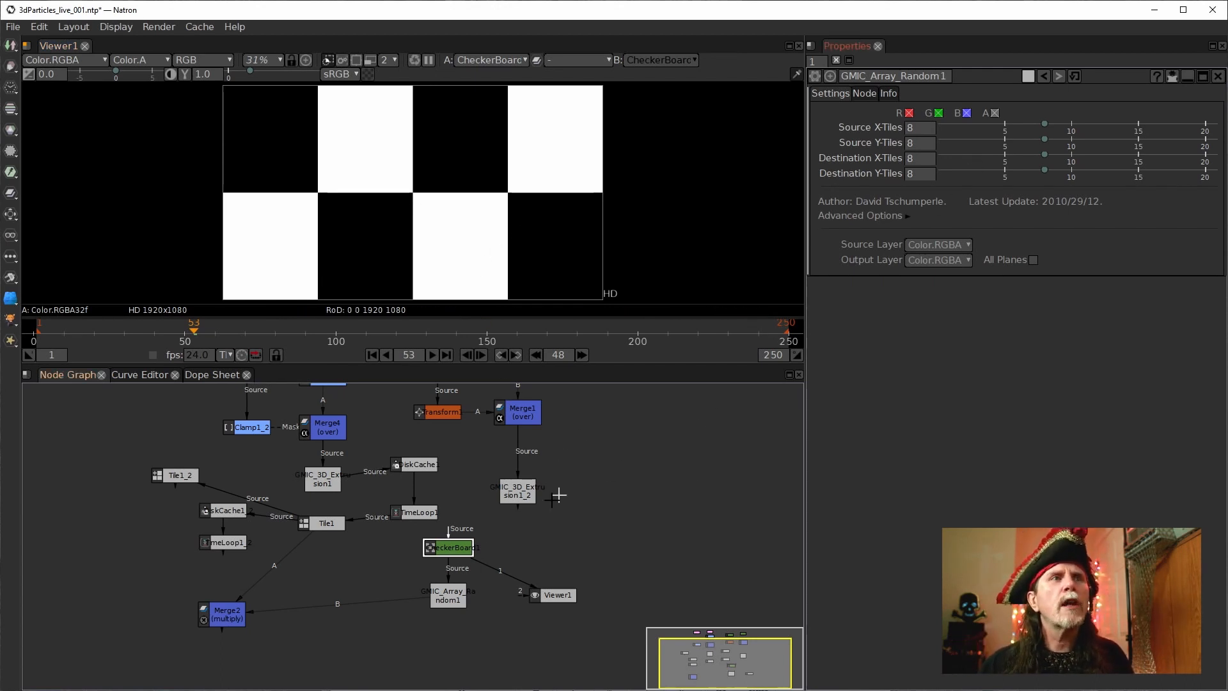
double_click(451, 550)
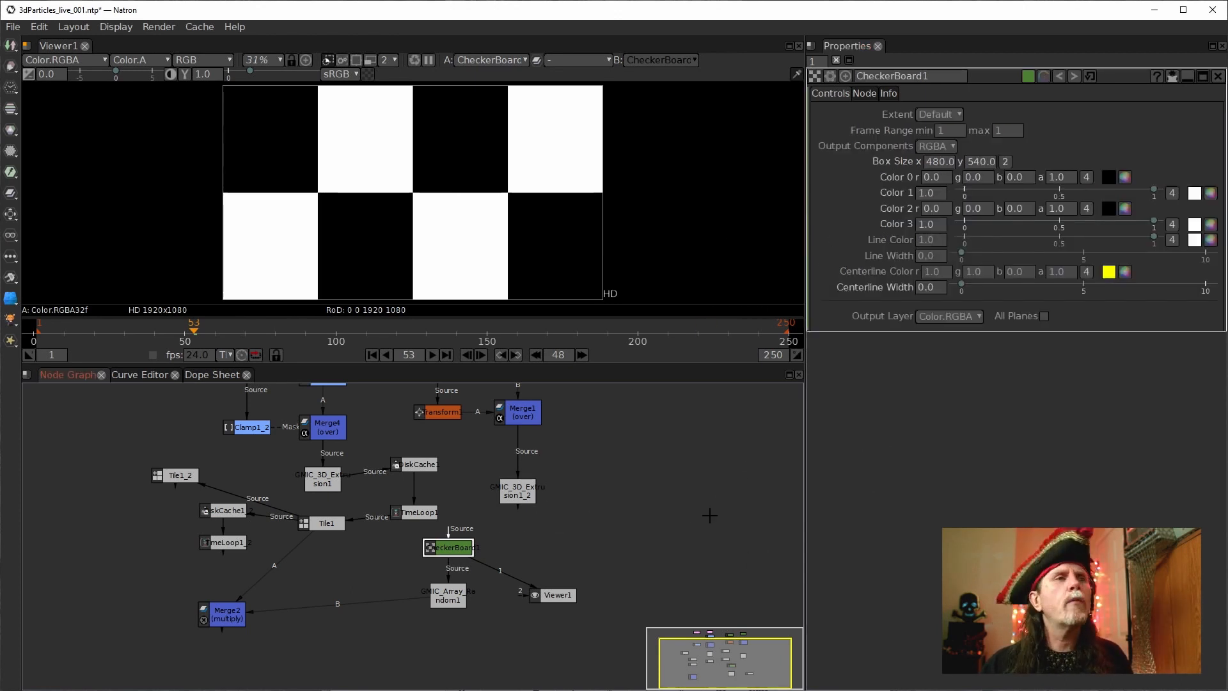
Step: Switch to SpeedCrunch and calculate 1920/4 and 1920/8 for the checkerboard box width
key(alt+Tab)
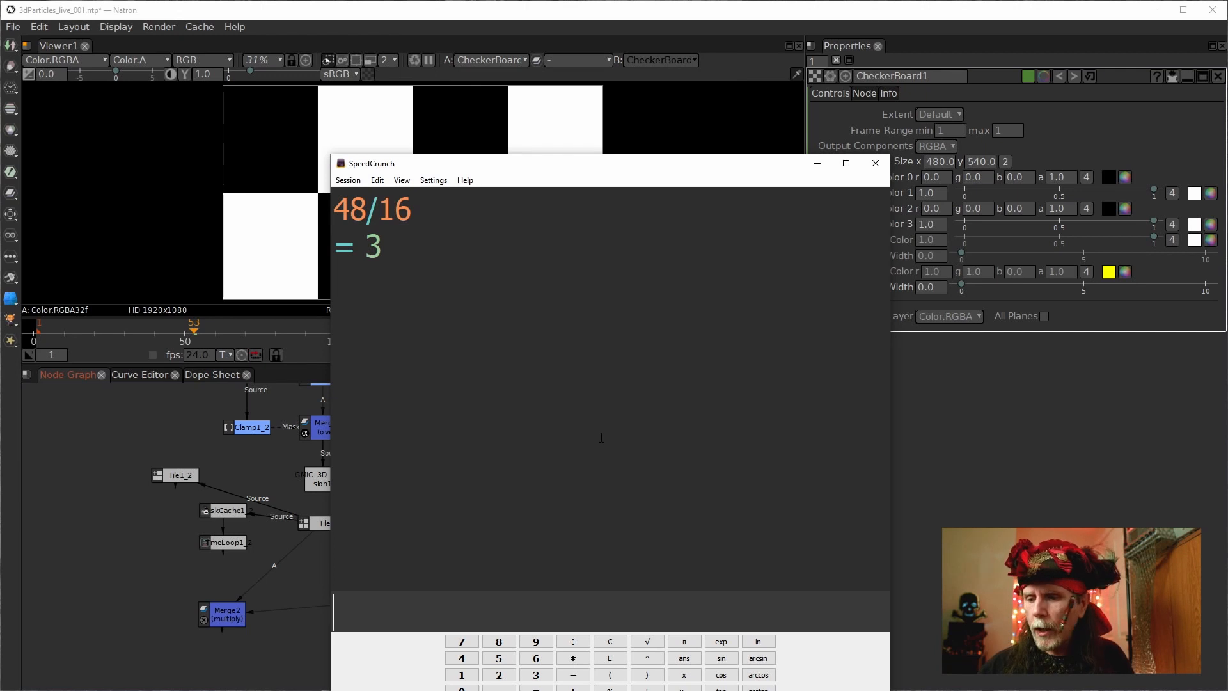
text(1920/)
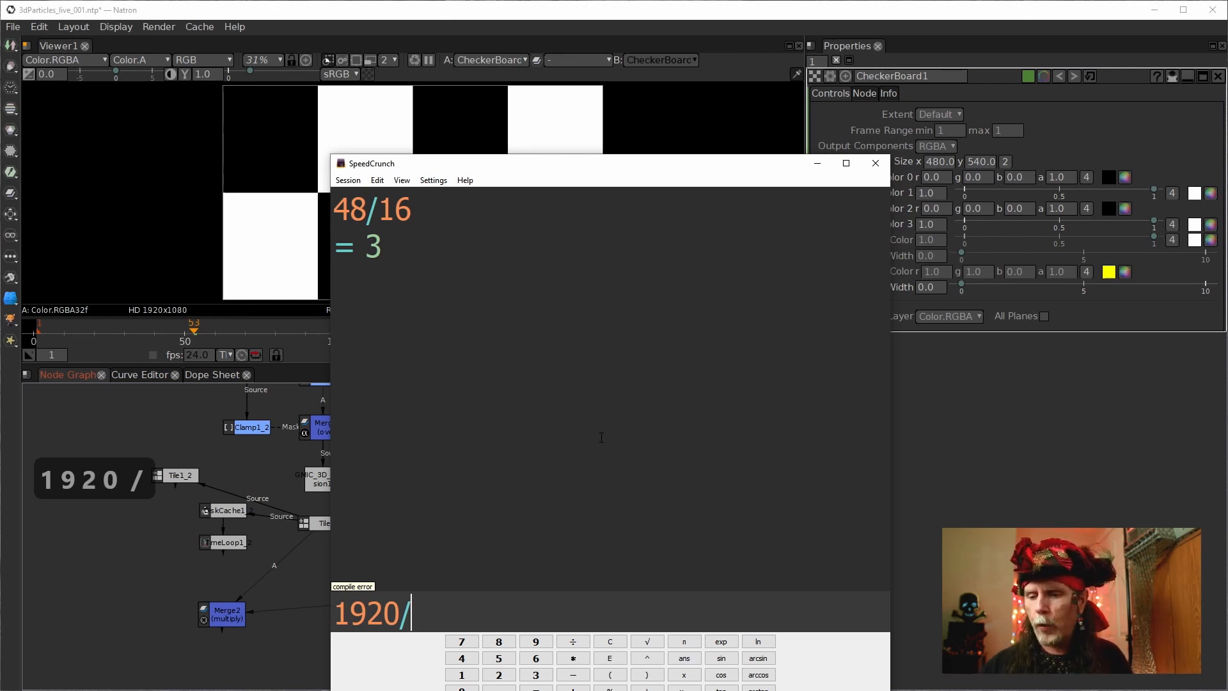
text(4)
key(Return)
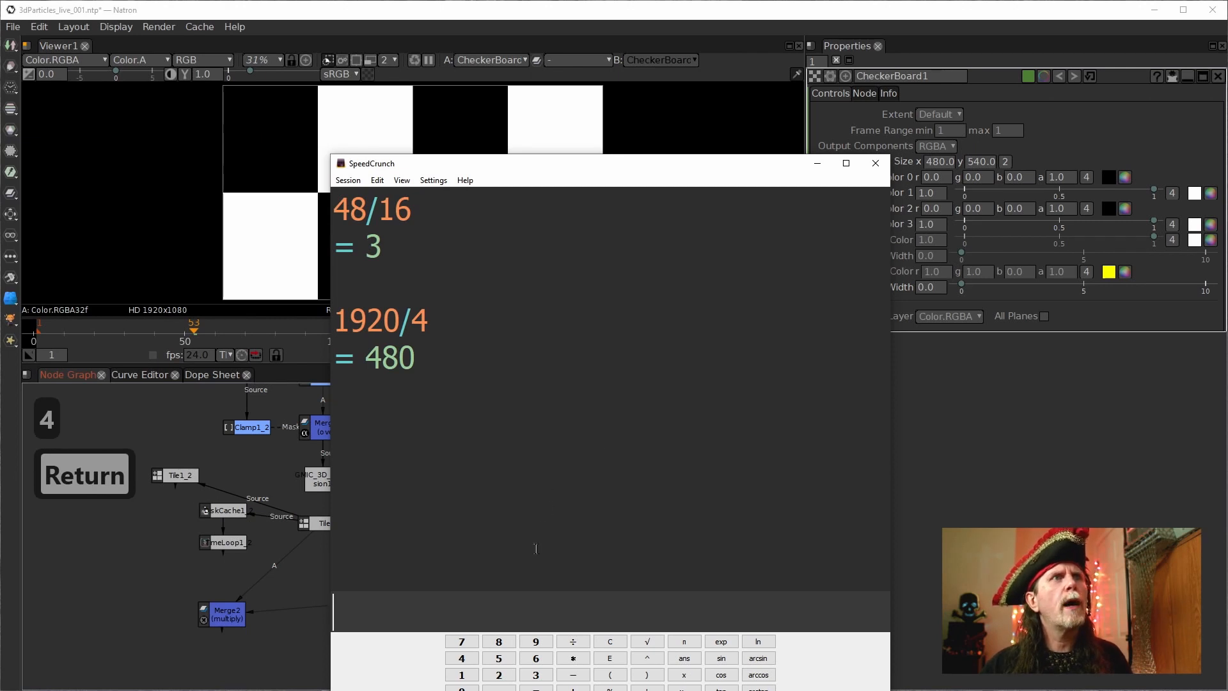
text(1920)
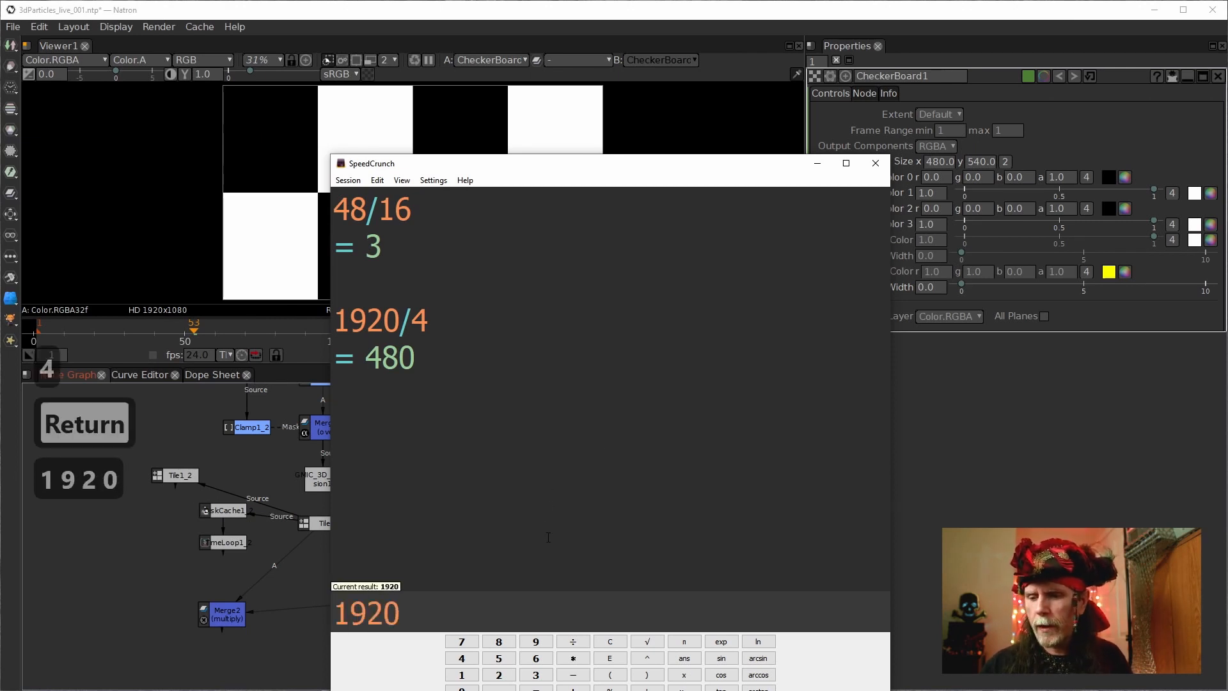
text(/8)
key(Return)
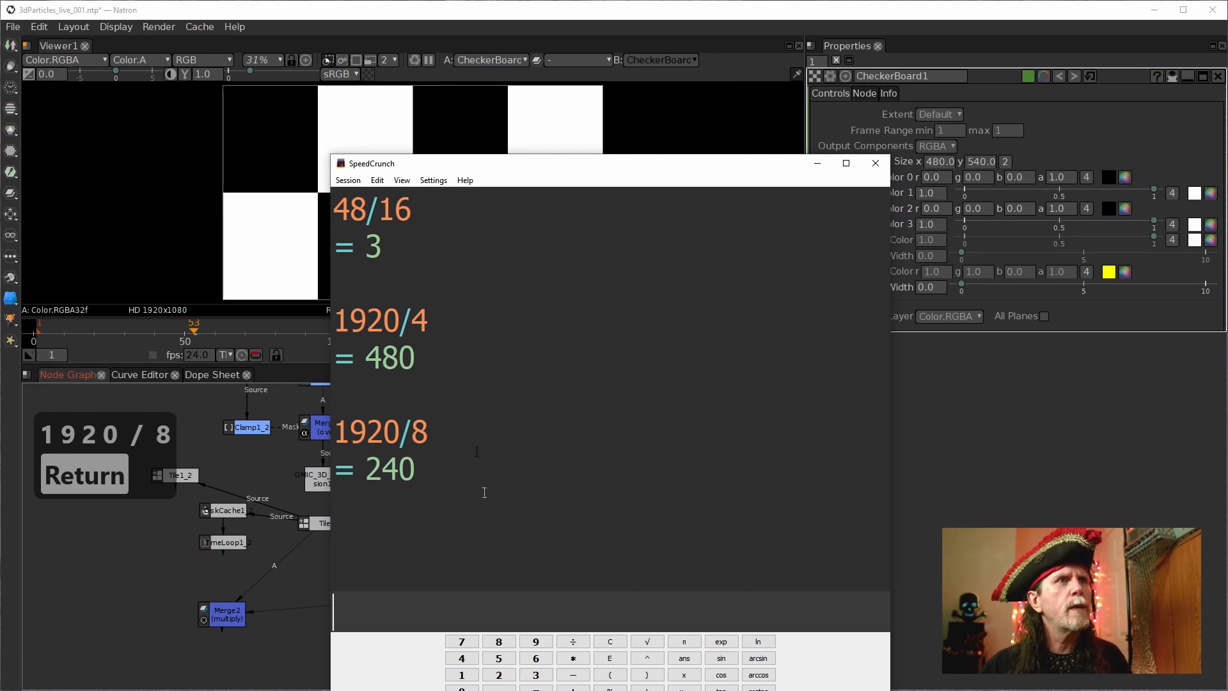
Step: Return to Natron and set CheckerBoard1's Box Size x to 240
click(633, 8)
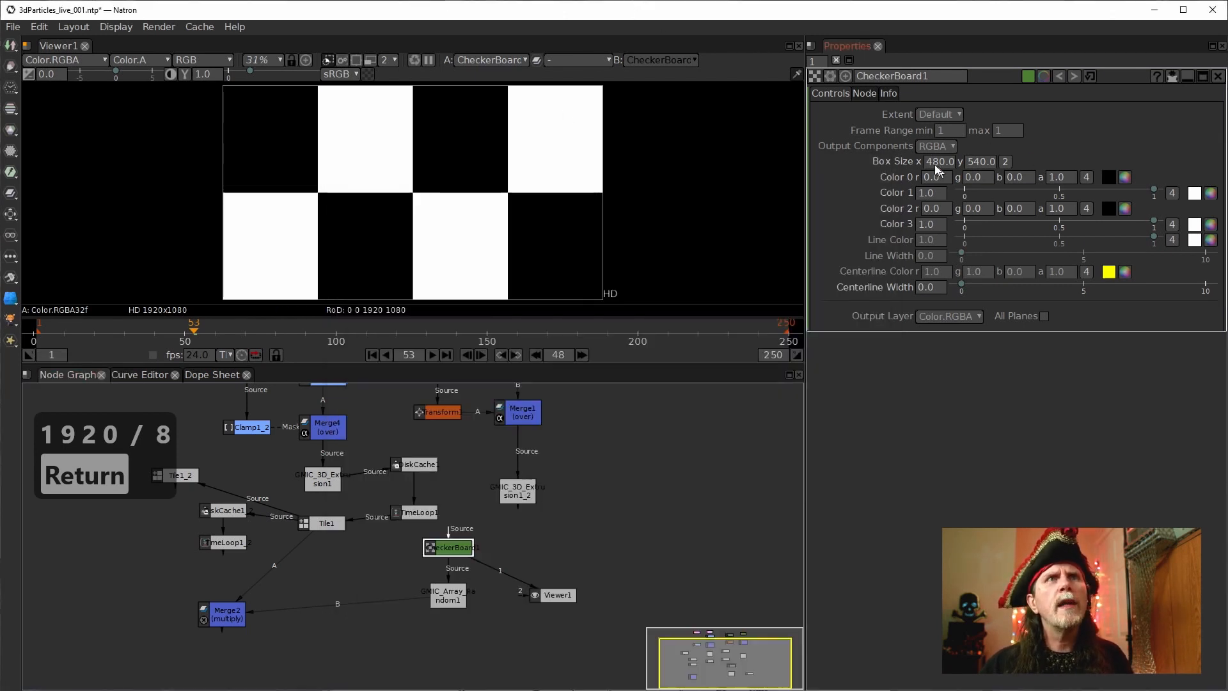
text(240)
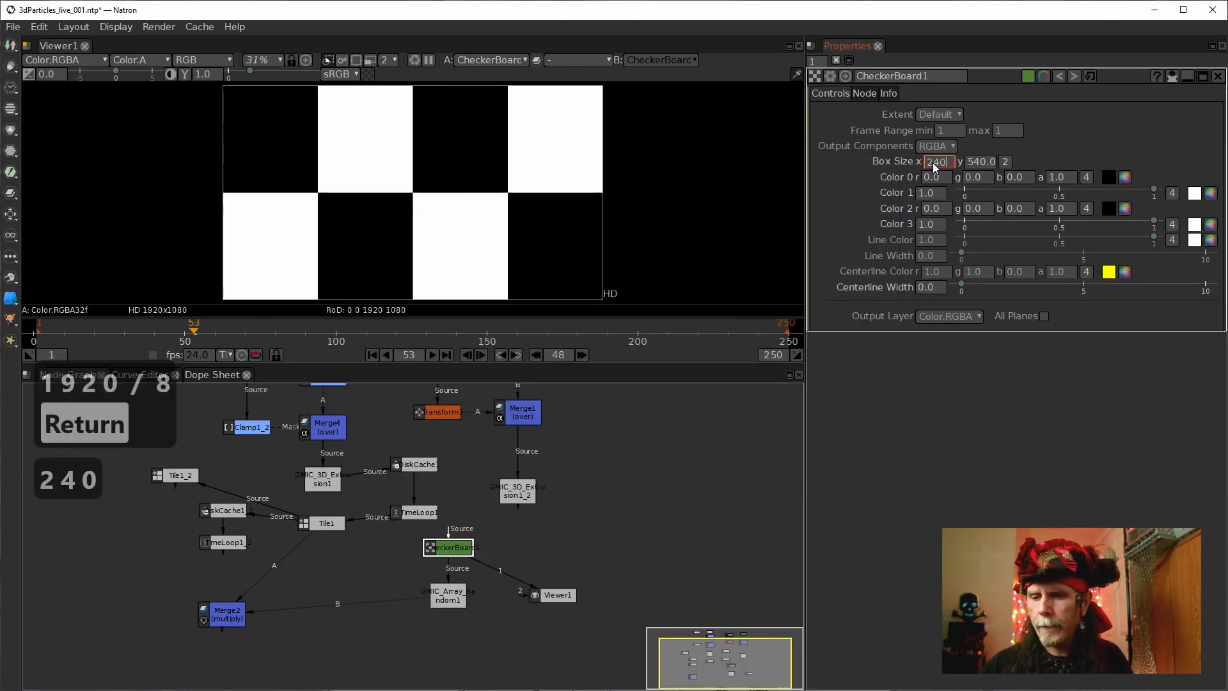
key(Return)
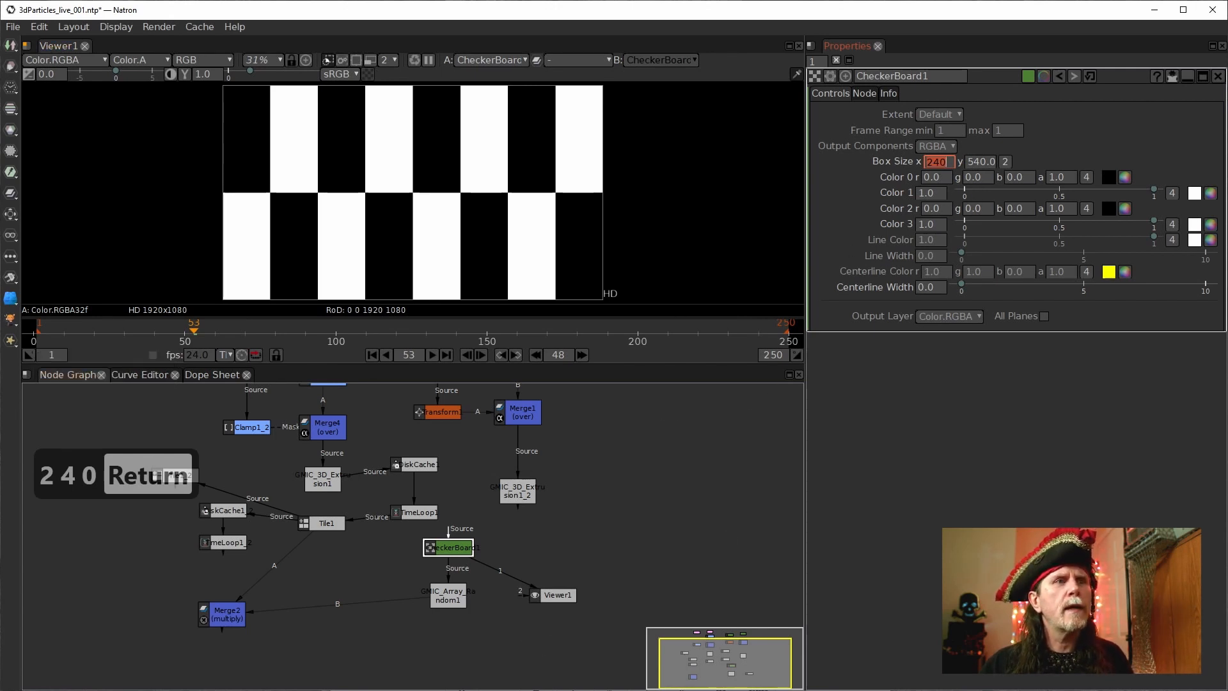
Step: Switch to SpeedCrunch and calculate 1080/8 for the checkerboard box height
key(alt+Tab)
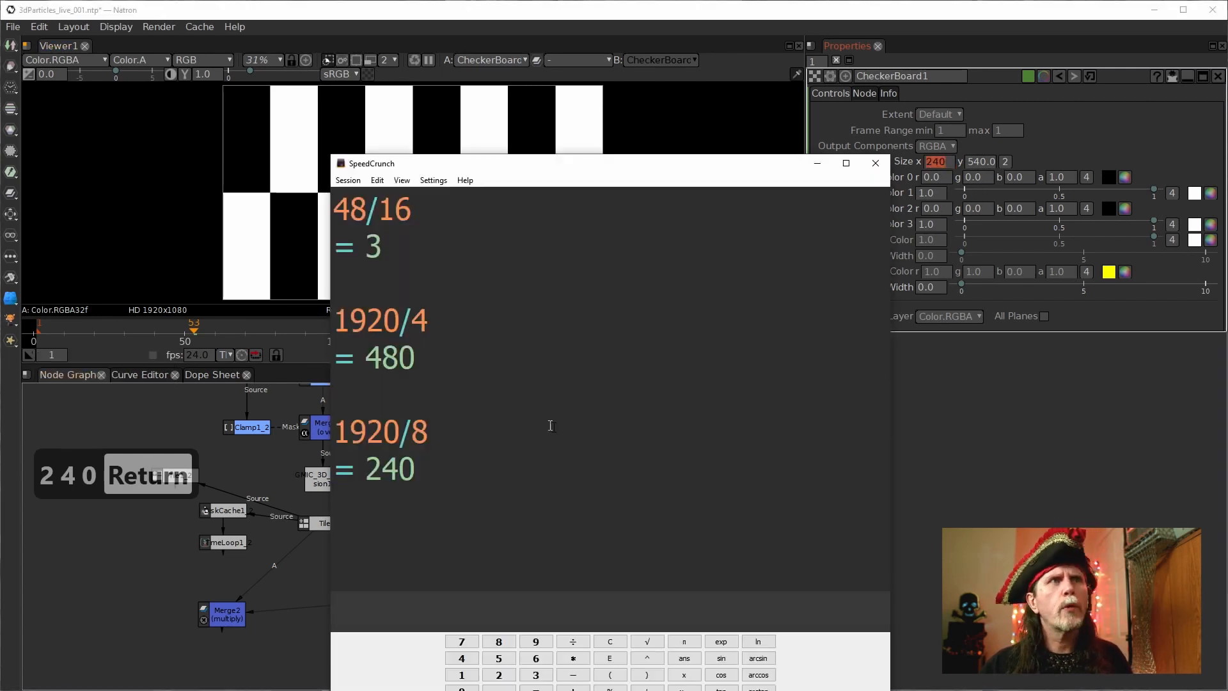
text(1080)
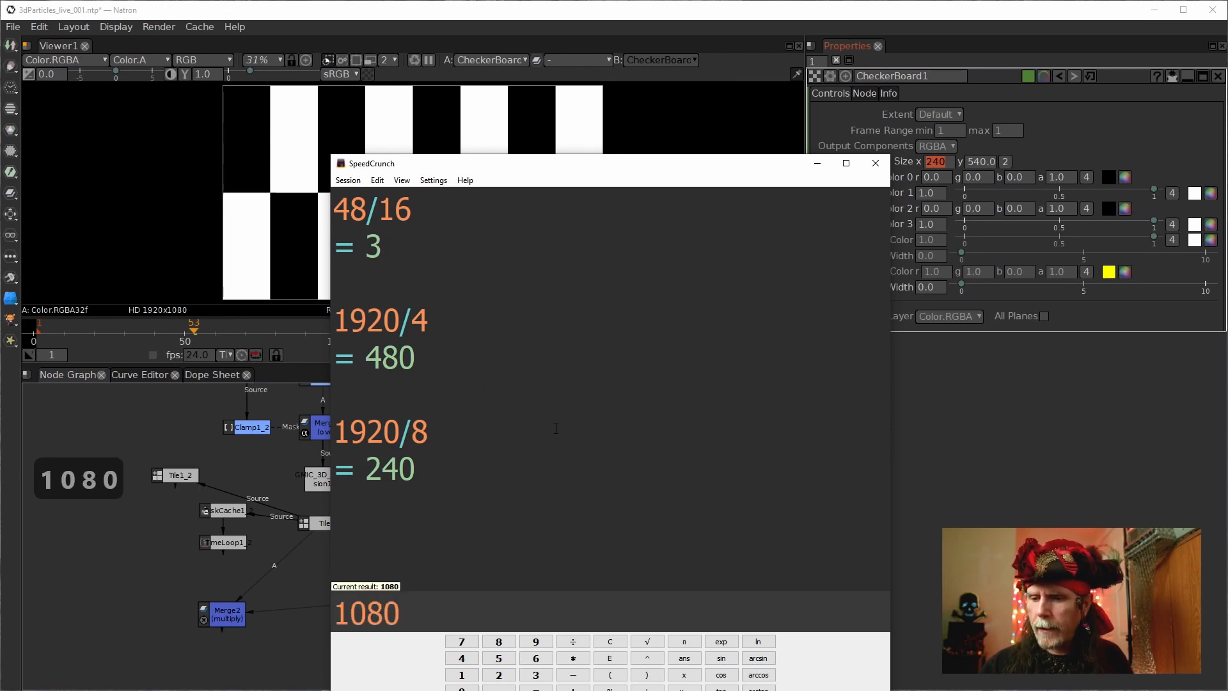
text(/8)
key(Return)
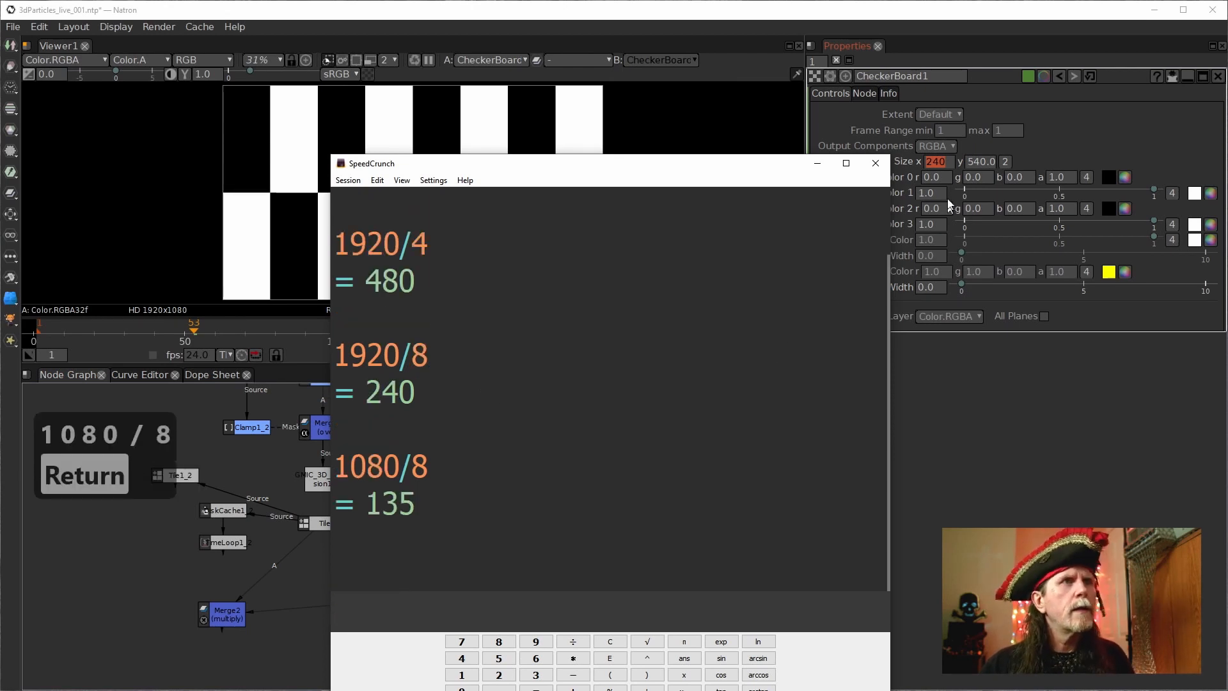
Step: Return to Natron and set CheckerBoard1's Box Size y to 135
key(alt+Tab)
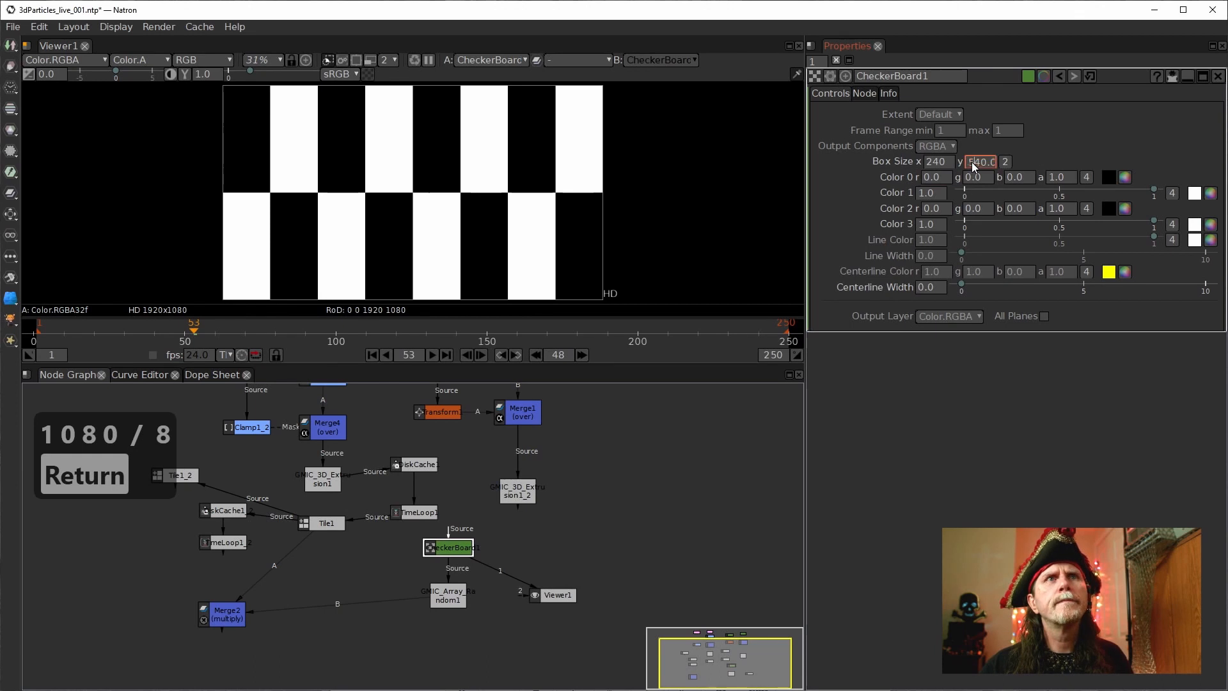
text(135)
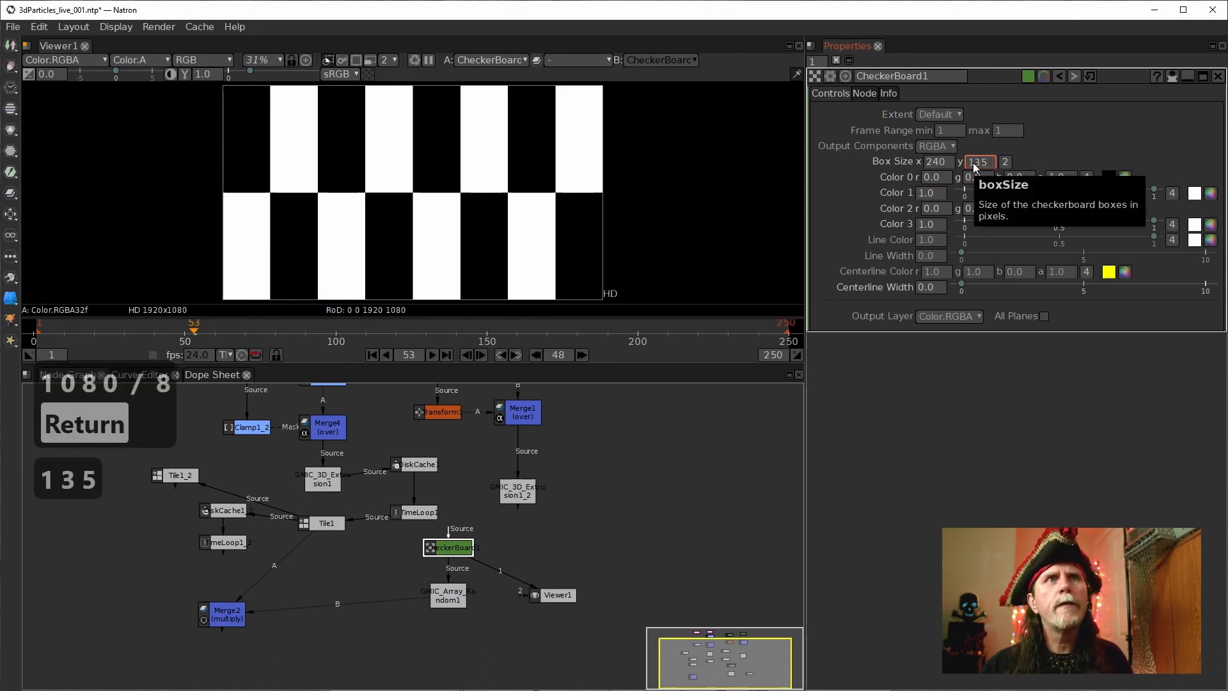
key(Return)
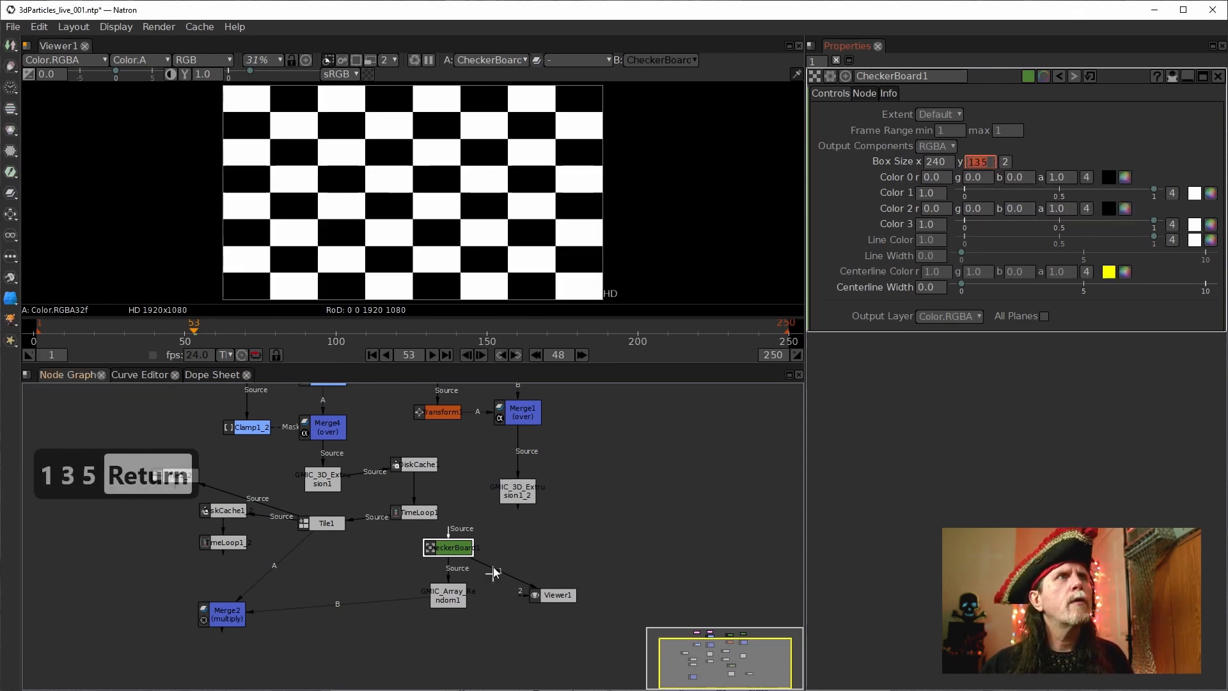
click(620, 498)
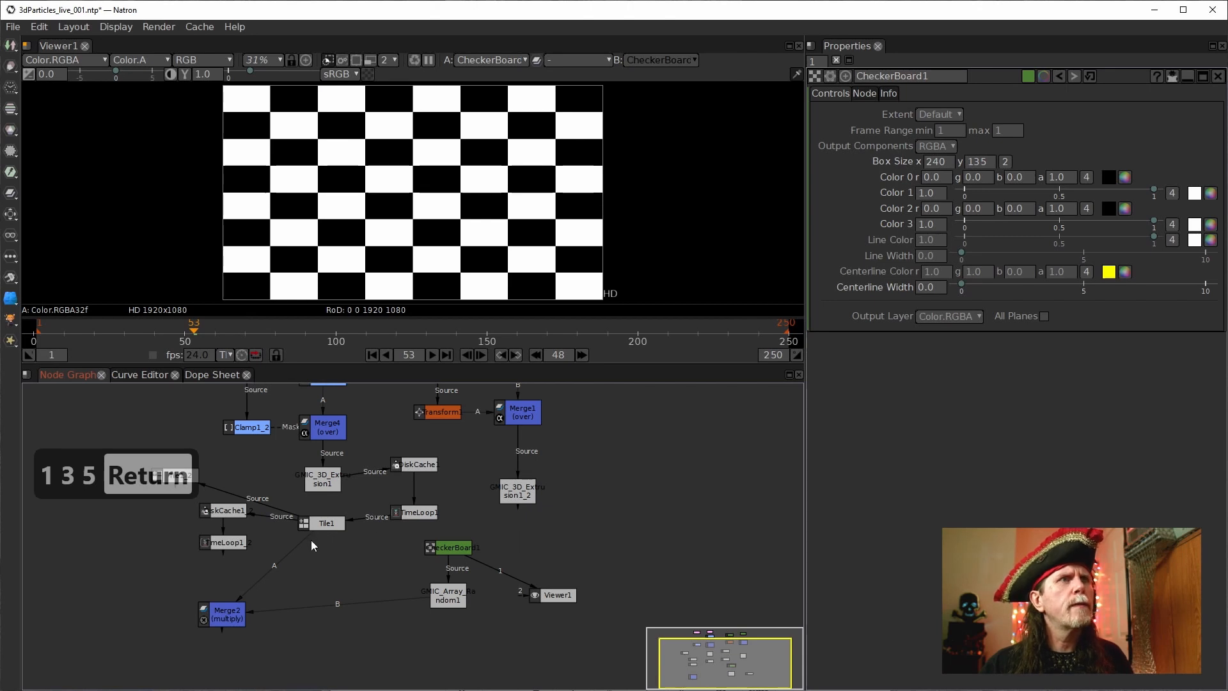
Step: Display Tile1 in the viewer, and calculate 1920/4 and 1080/4 in SpeedCrunch for the checkerboard's box dimensions
click(326, 521)
key(1)
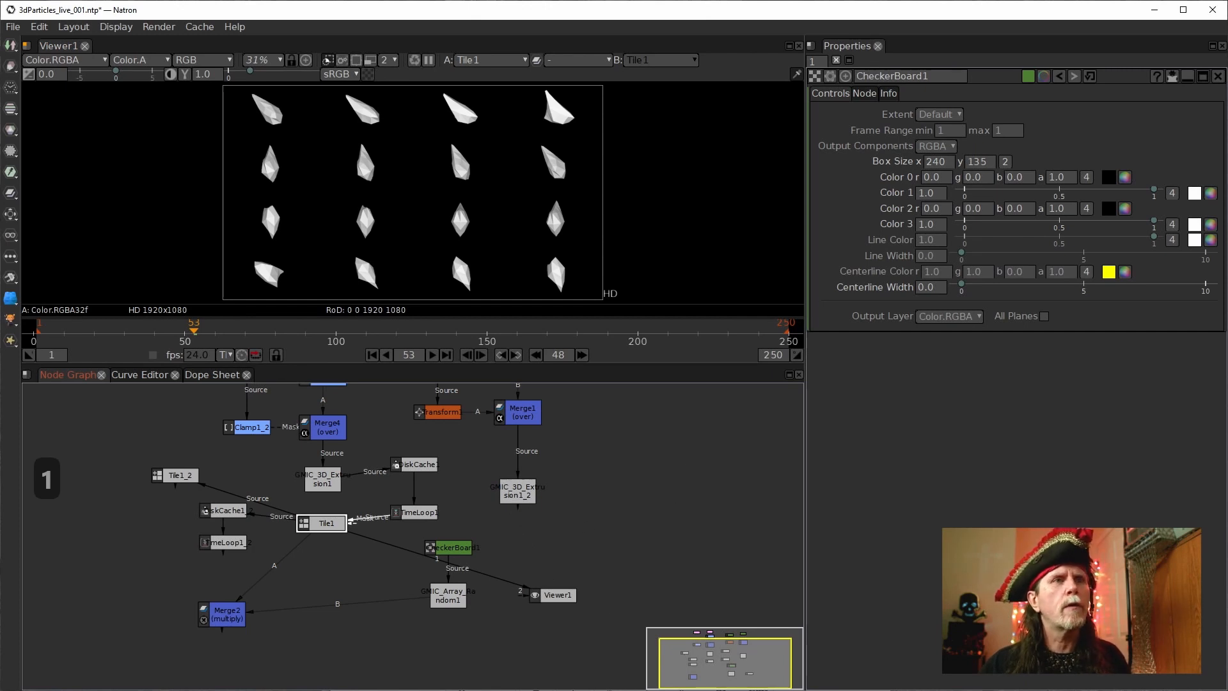
click(445, 690)
text(1920)
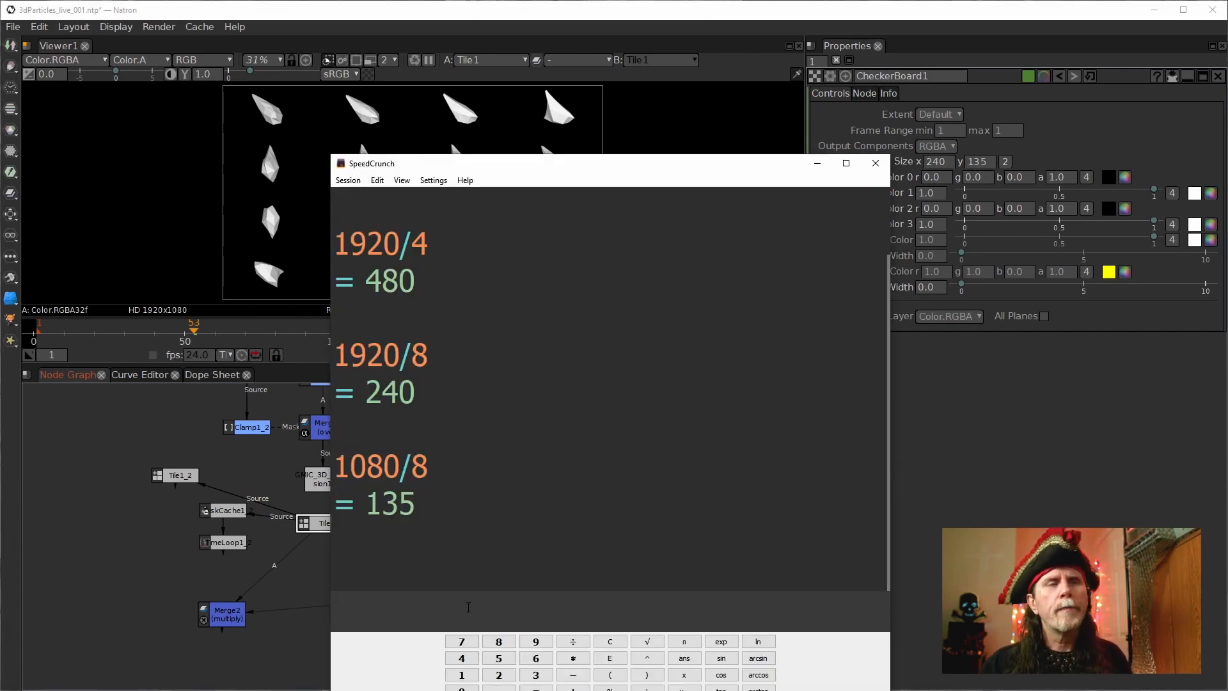
text(/)
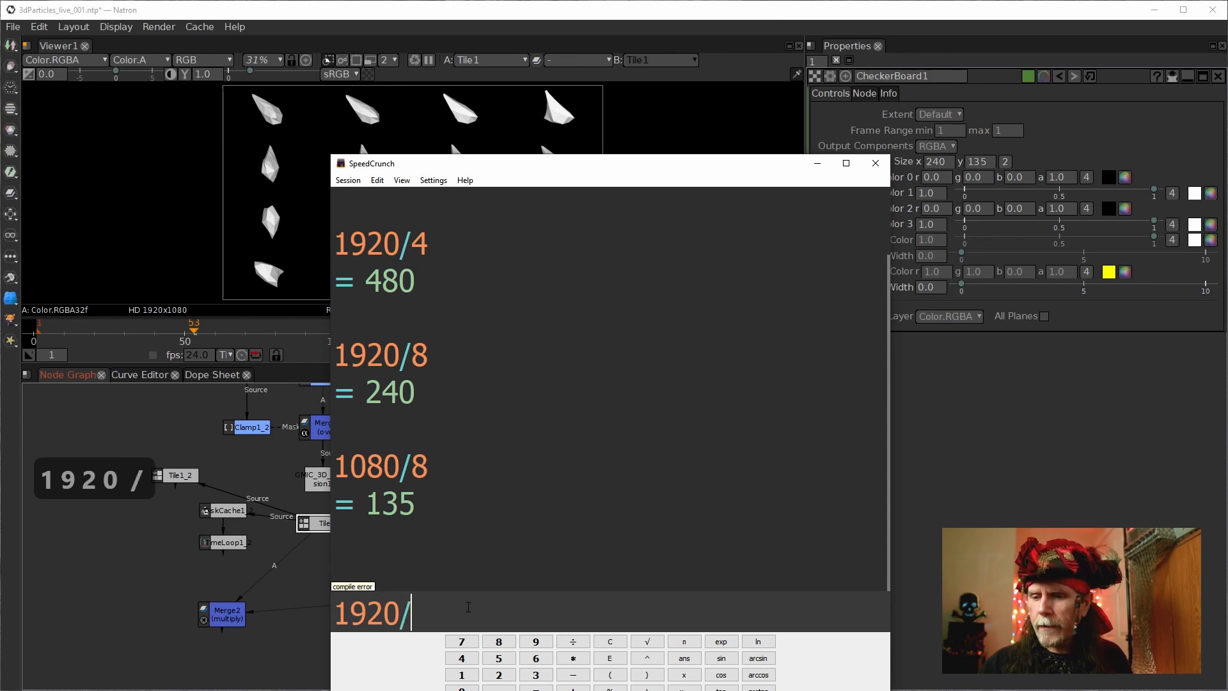
text(4)
key(Return)
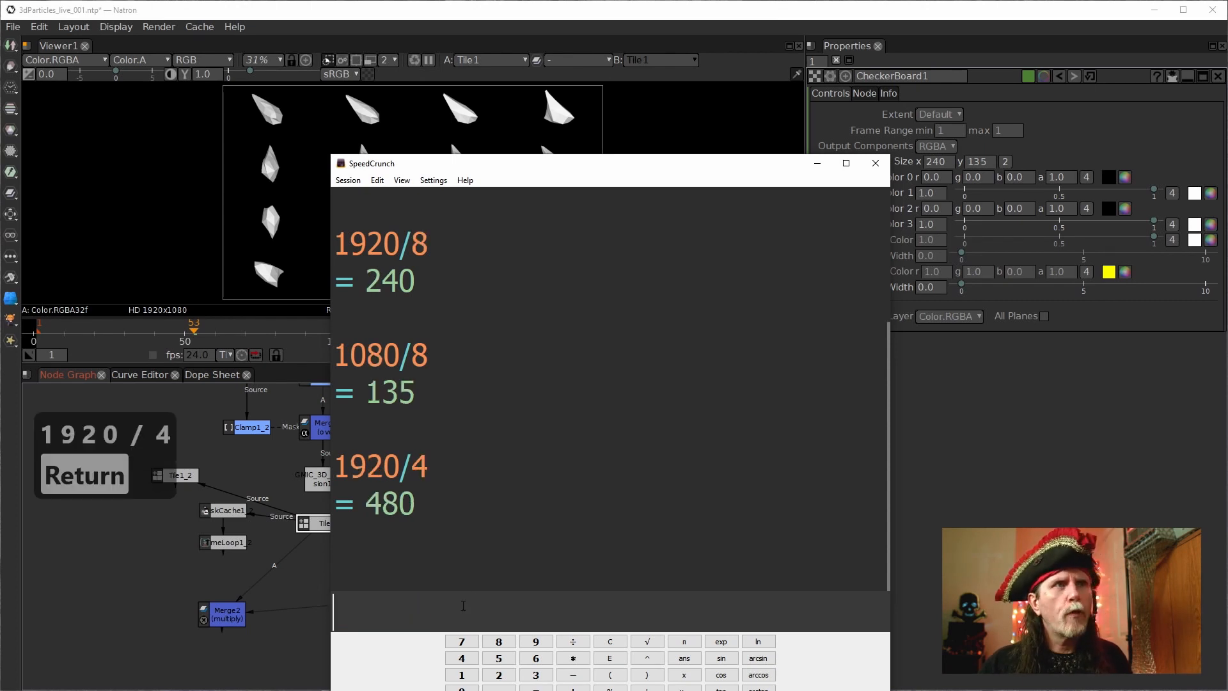
text(10)
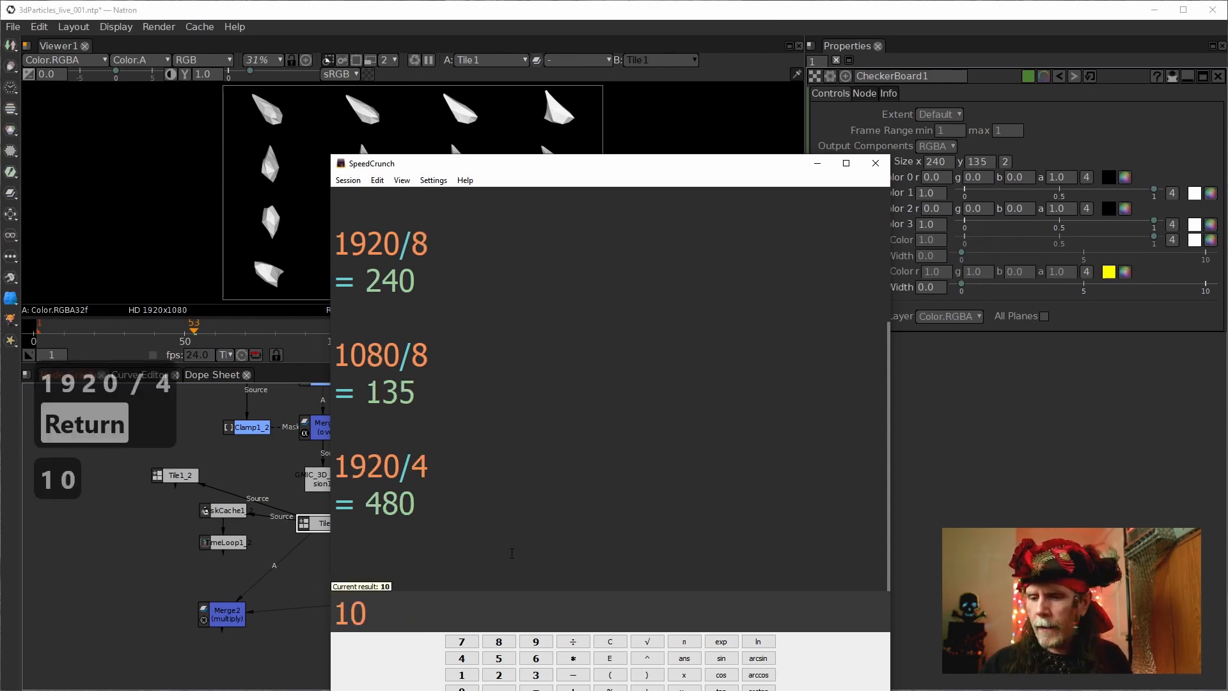
text(80/4)
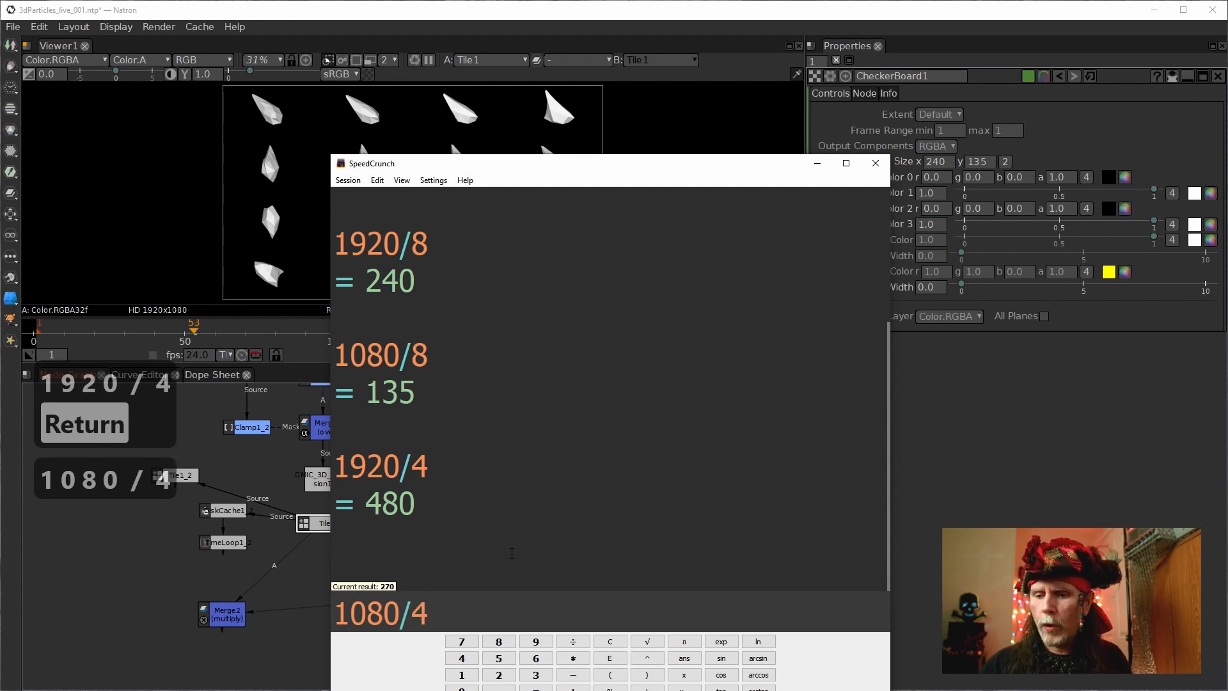
key(Return)
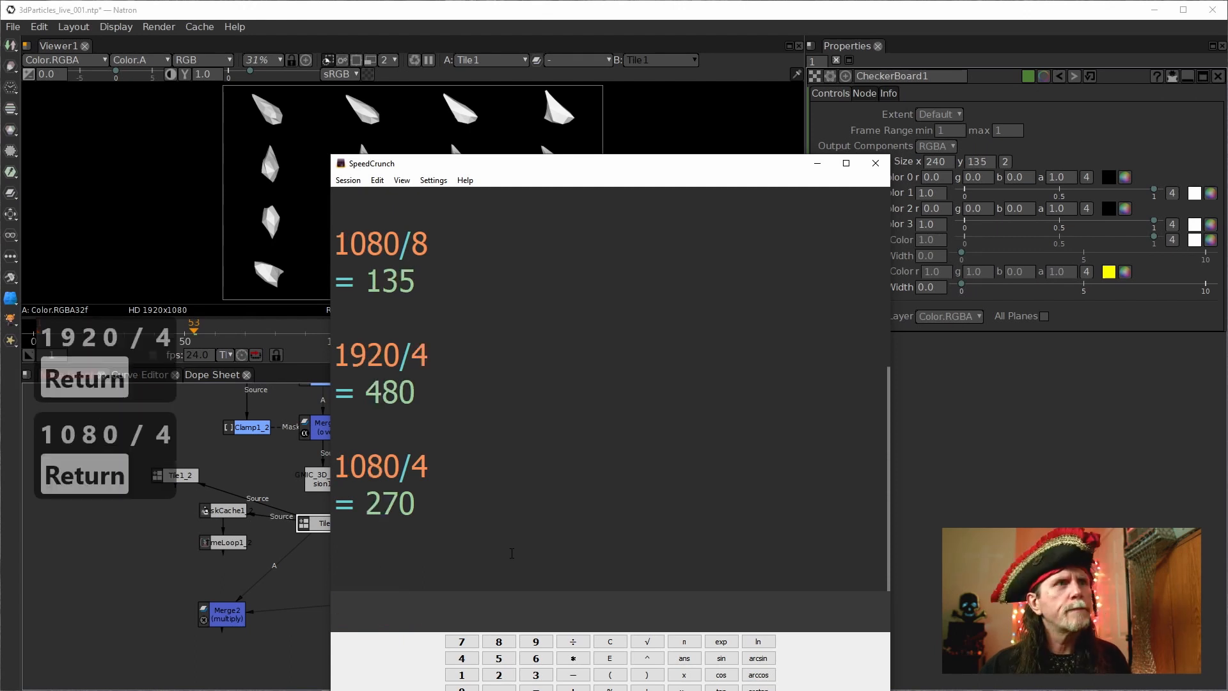
Step: Return to Natron, set CheckerBoard1's Box Size to x 480 and y 270, and display the node in the viewer
click(936, 164)
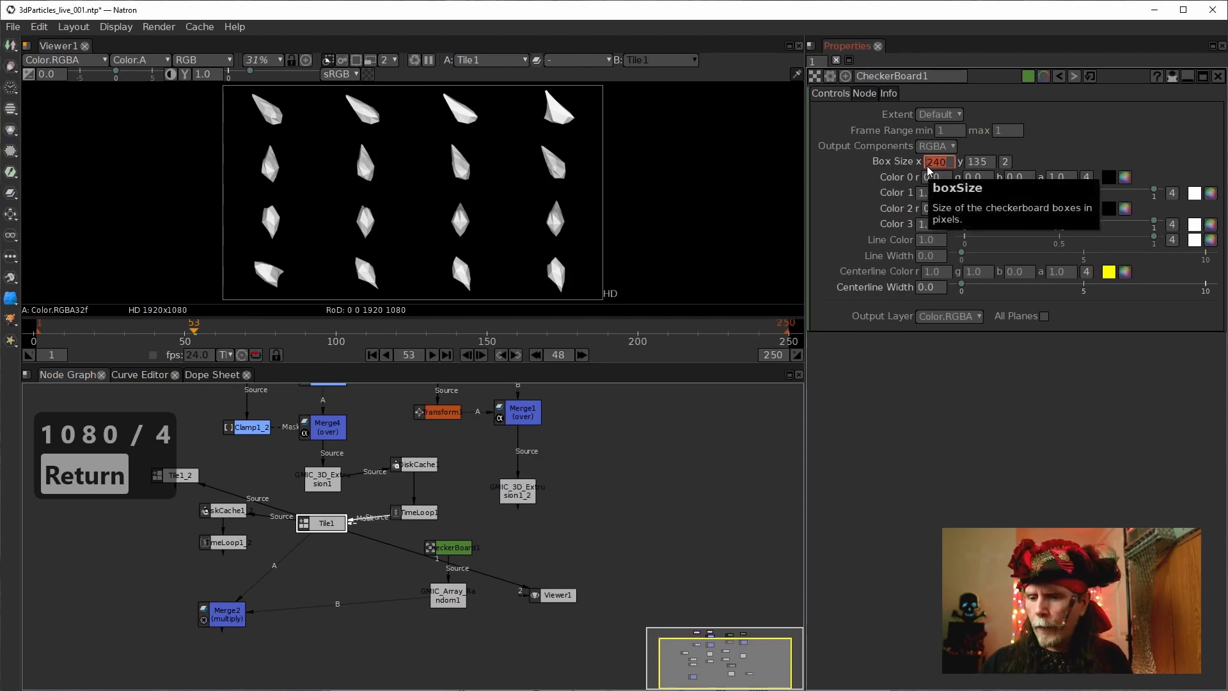
text(480)
key(Return)
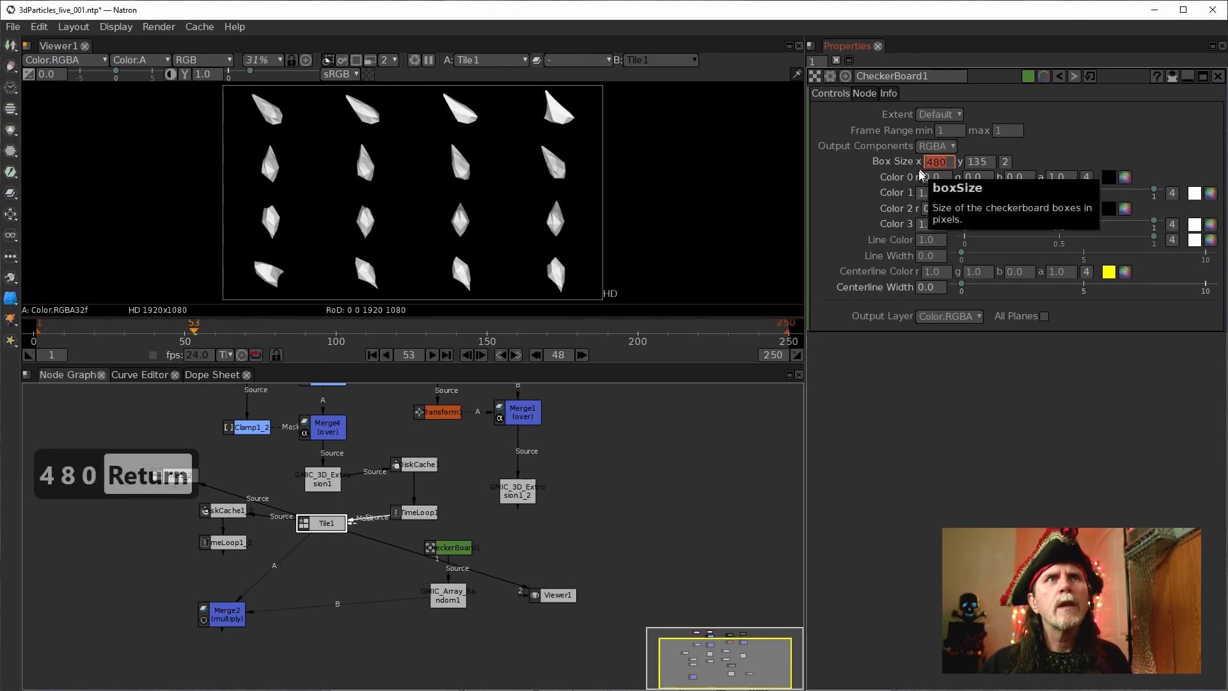
click(982, 165)
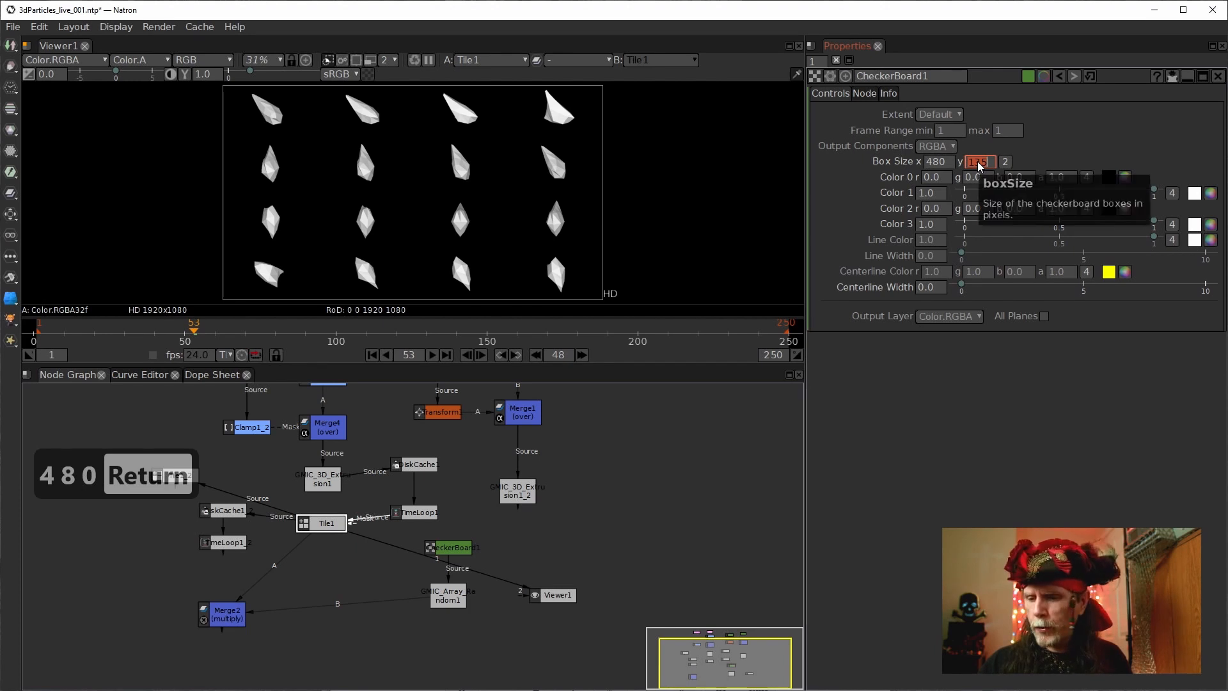
text(270)
key(Return)
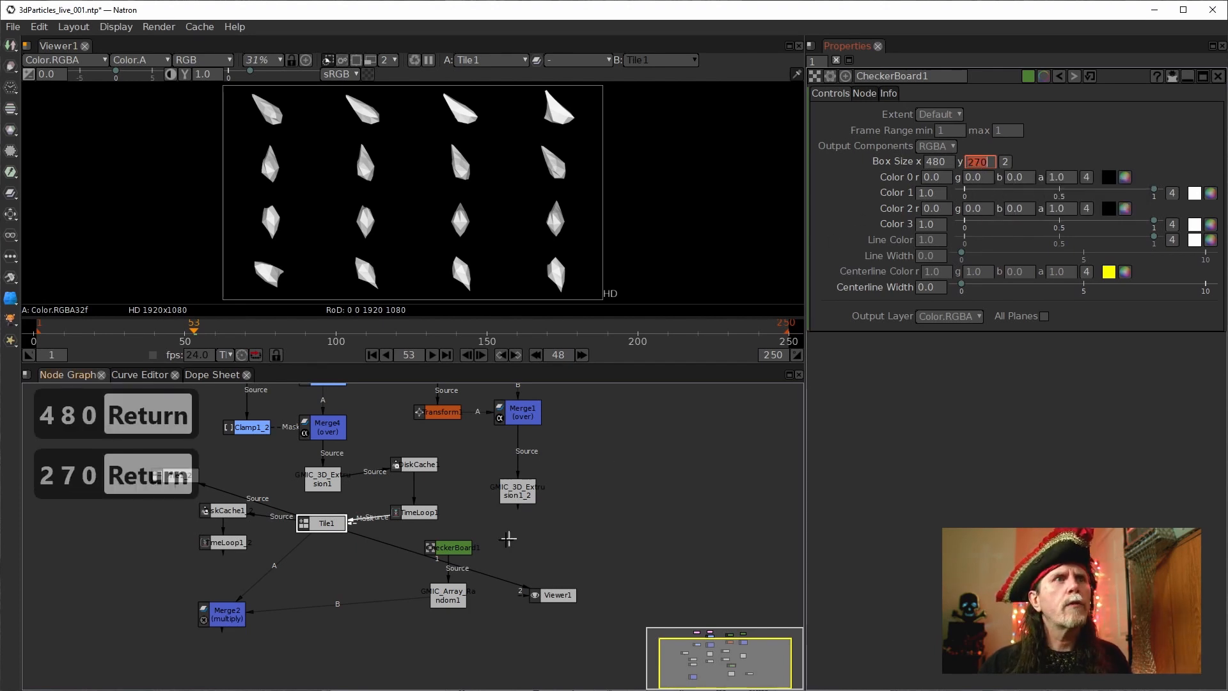
click(458, 548)
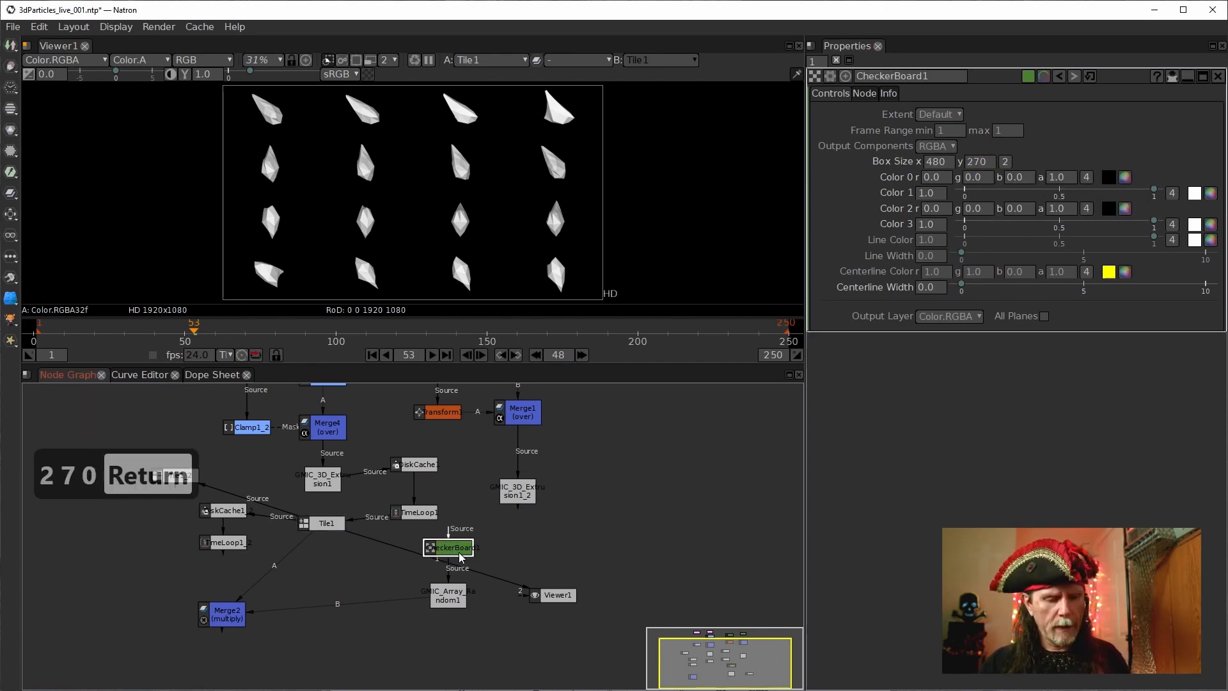
key(1)
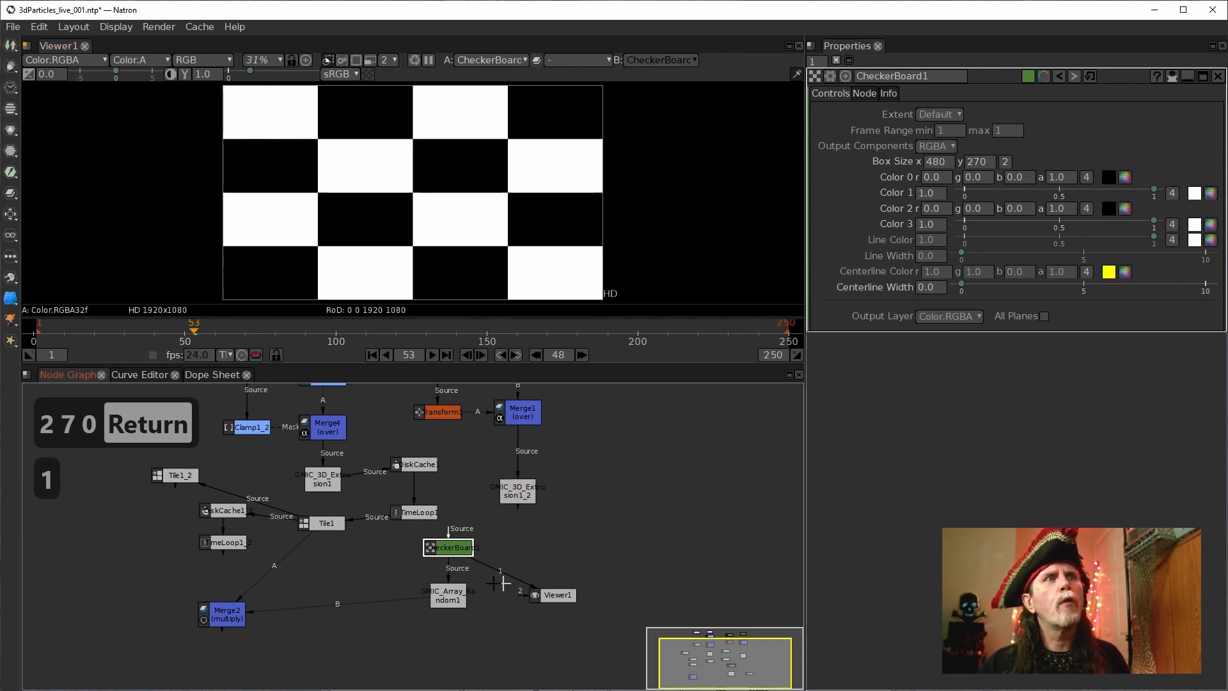
Step: Display GMIC_Array_Random1 and set its Source X/Y-Tiles and Destination X/Y-Tiles all to 4
click(452, 590)
key(1)
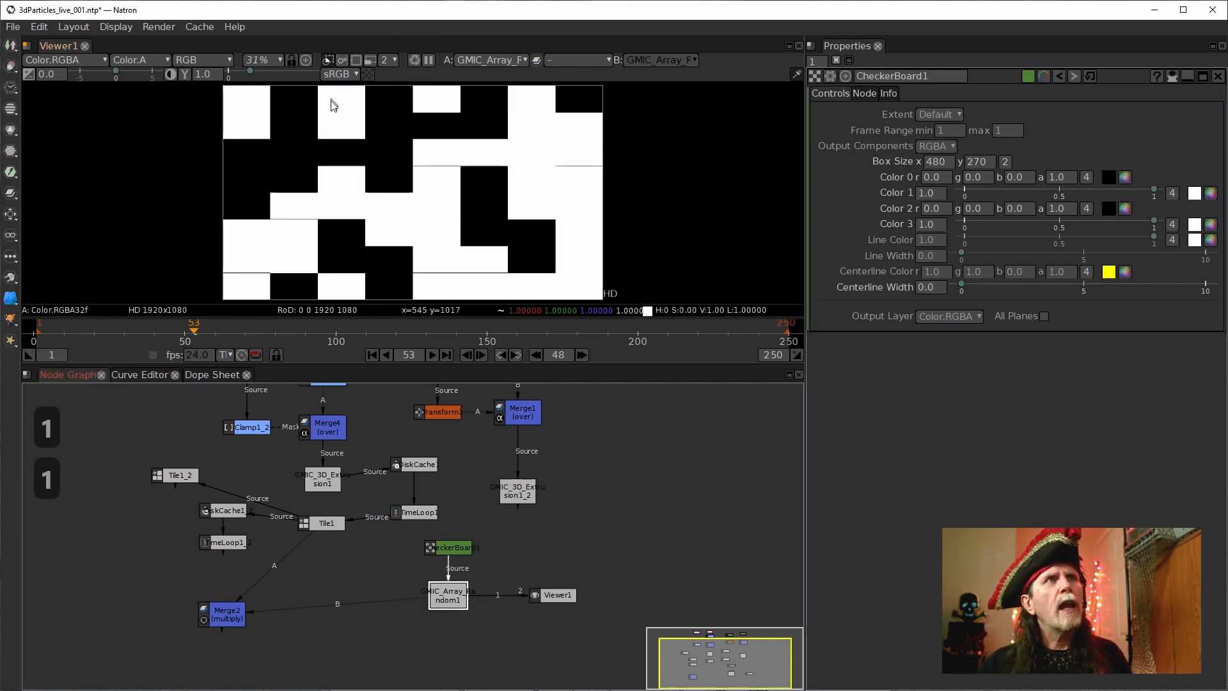
double_click(446, 592)
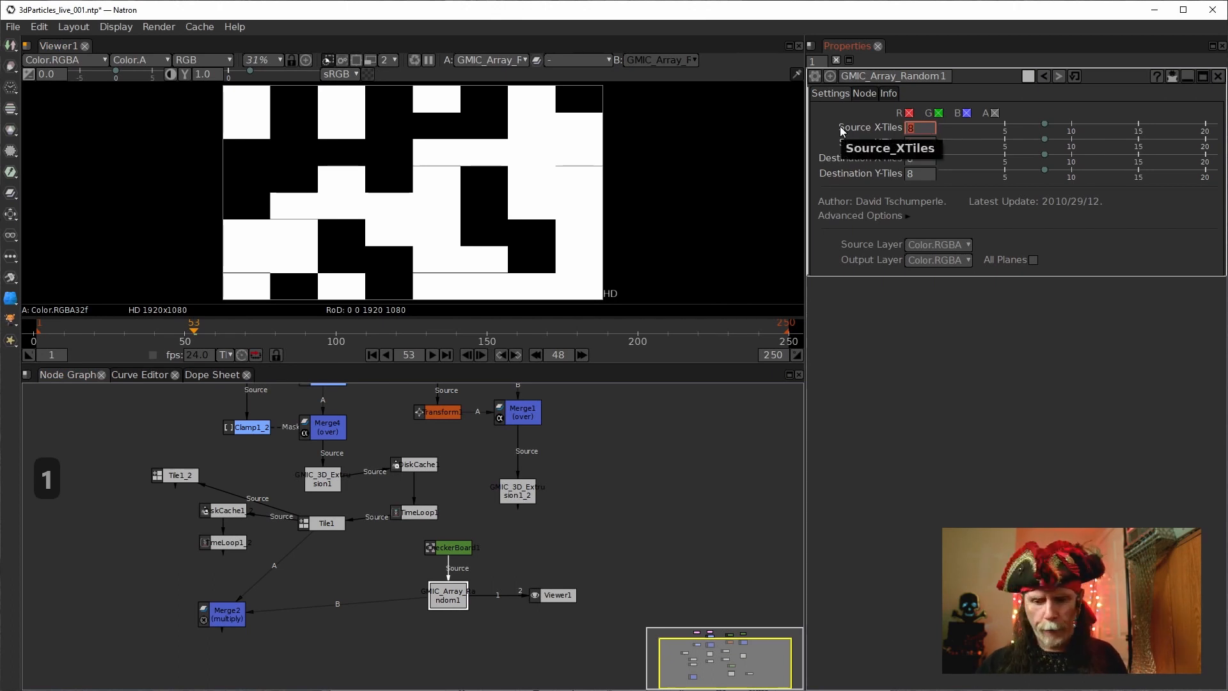
text(4)
key(Tab)
text(4)
key(Tab)
text(4)
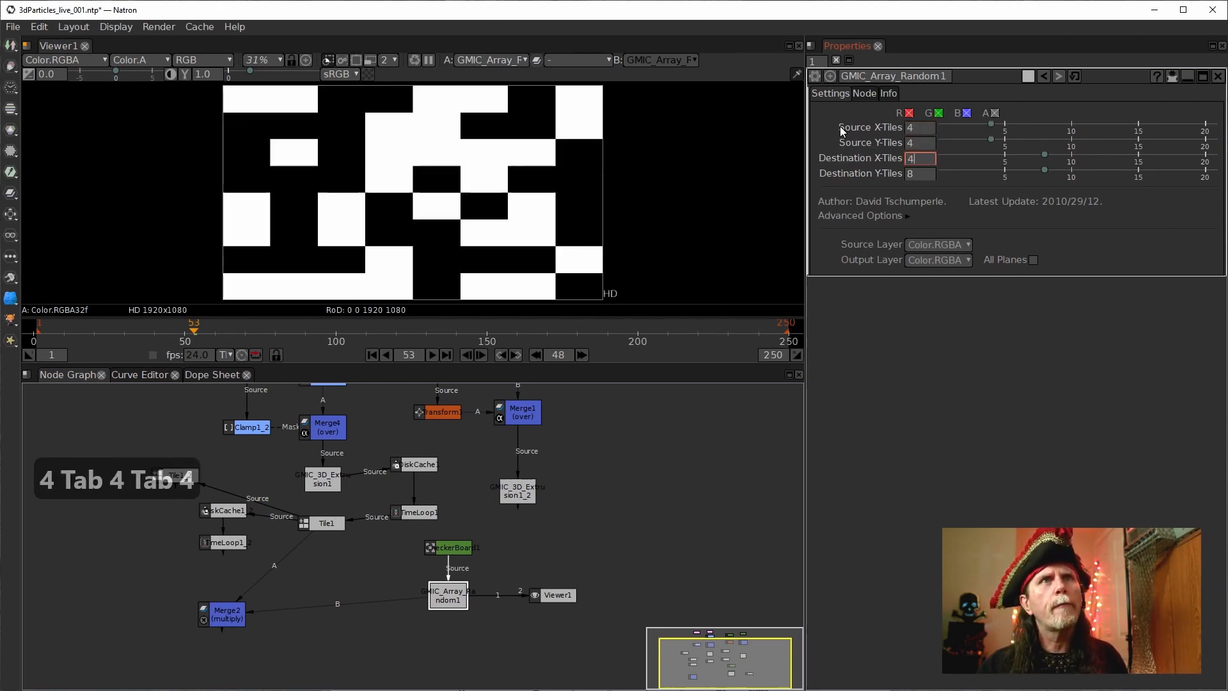
key(Tab)
text(4)
key(Return)
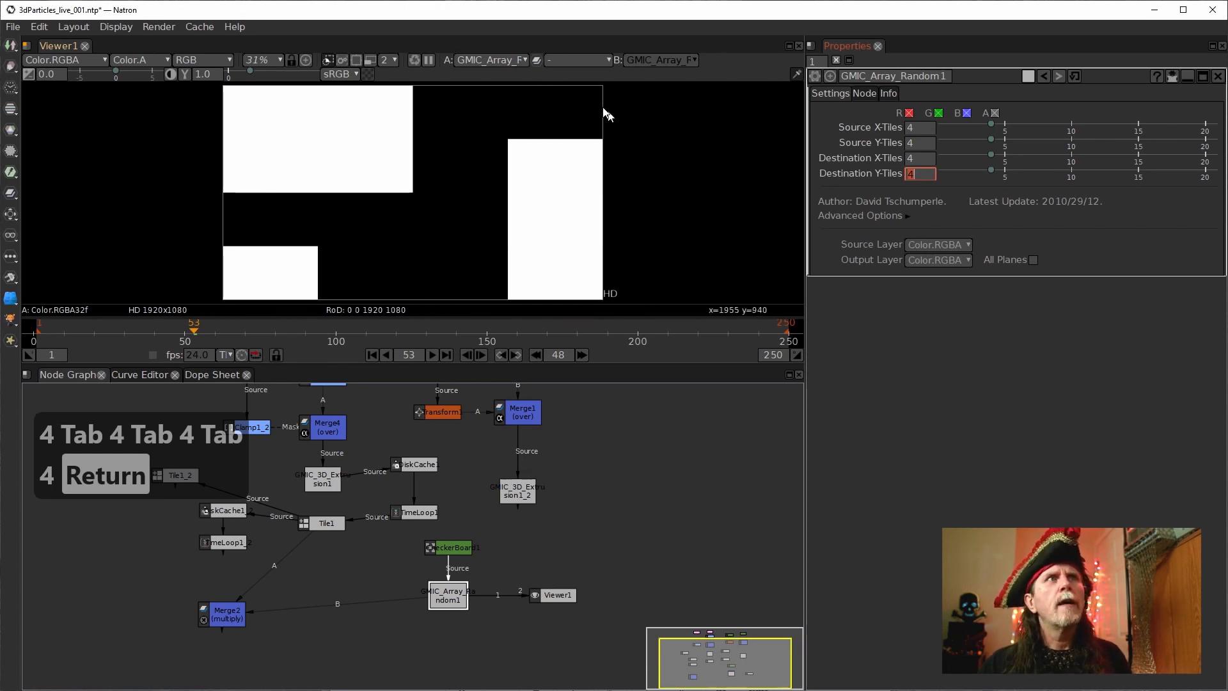
Step: Compare the outputs of CheckerBoard1 and GMIC_Array_Random1 in the viewer
click(455, 547)
key(1)
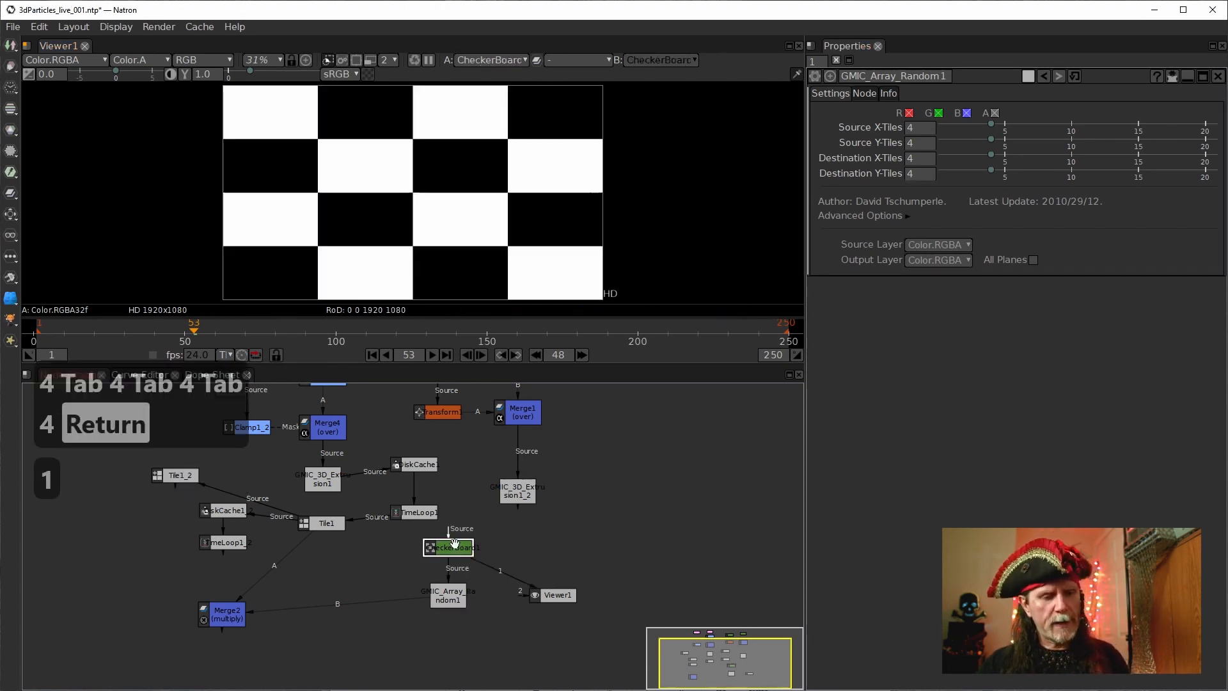
click(441, 605)
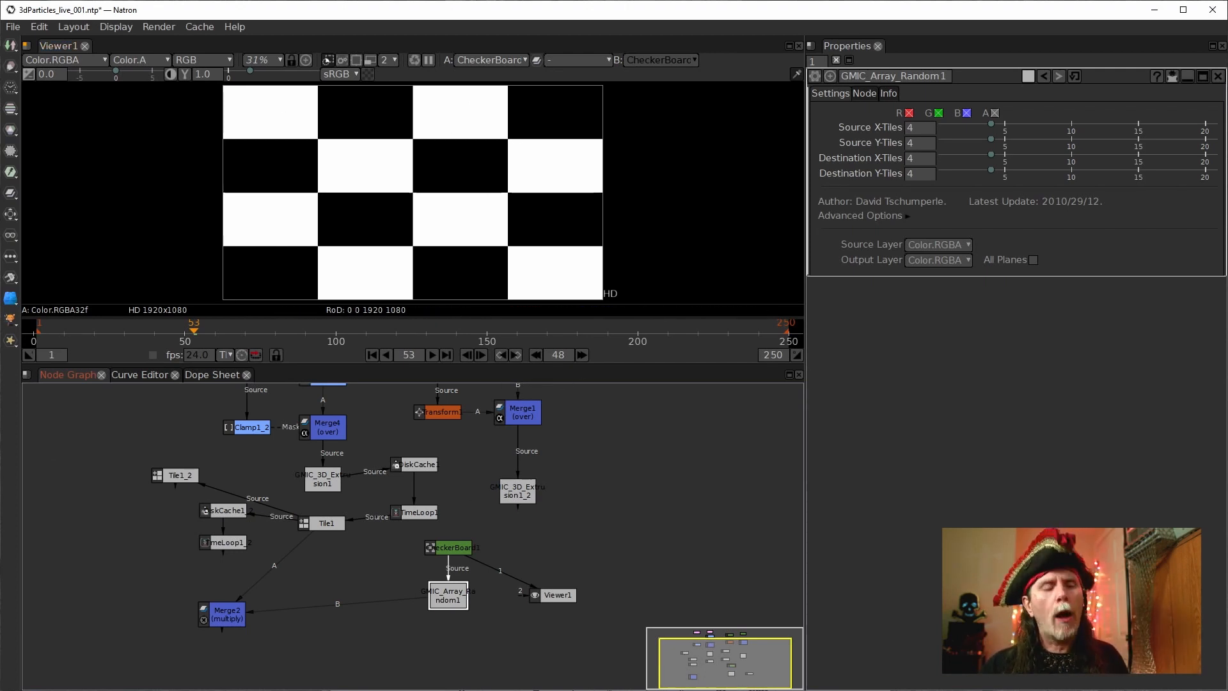
key(1)
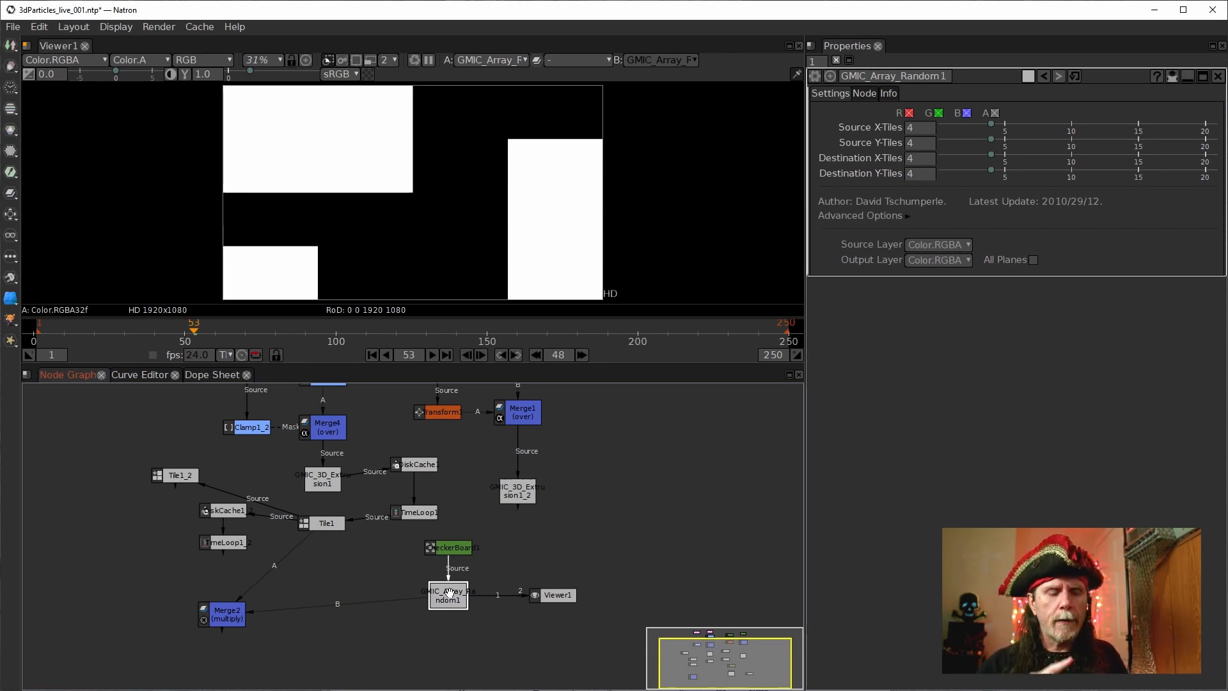
Step: Add a DiskCache node fed by GMIC_Array_Random1 and place it just below that node
key(Tab)
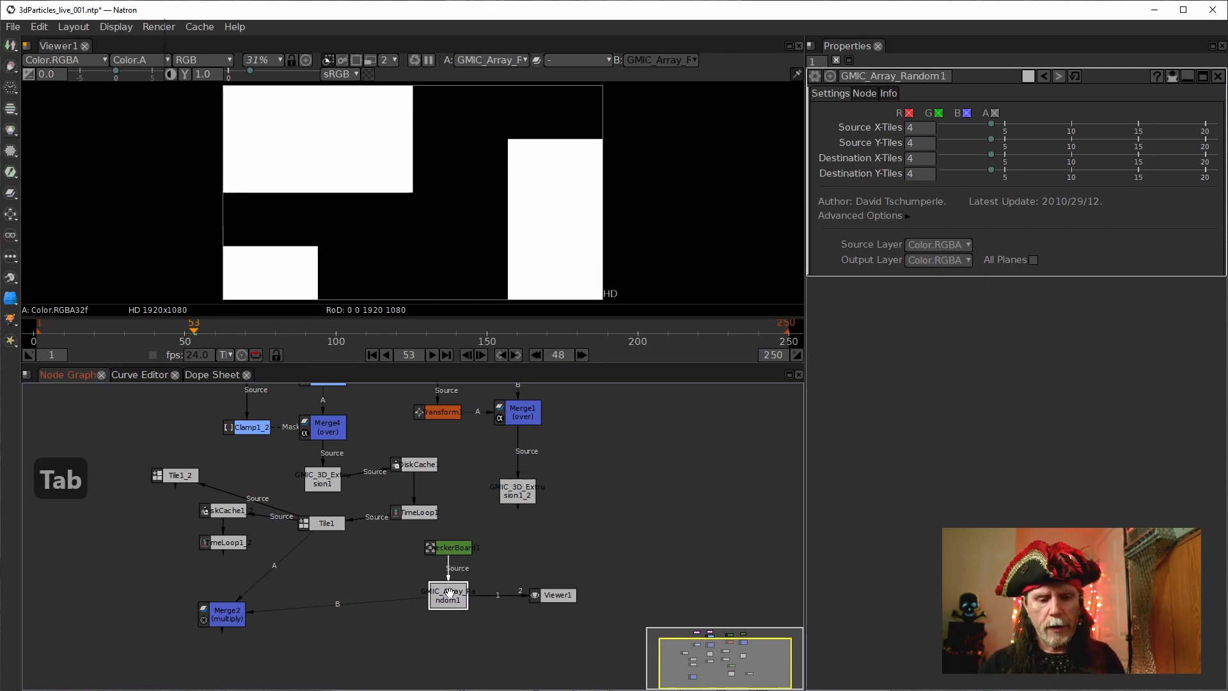
text(disk)
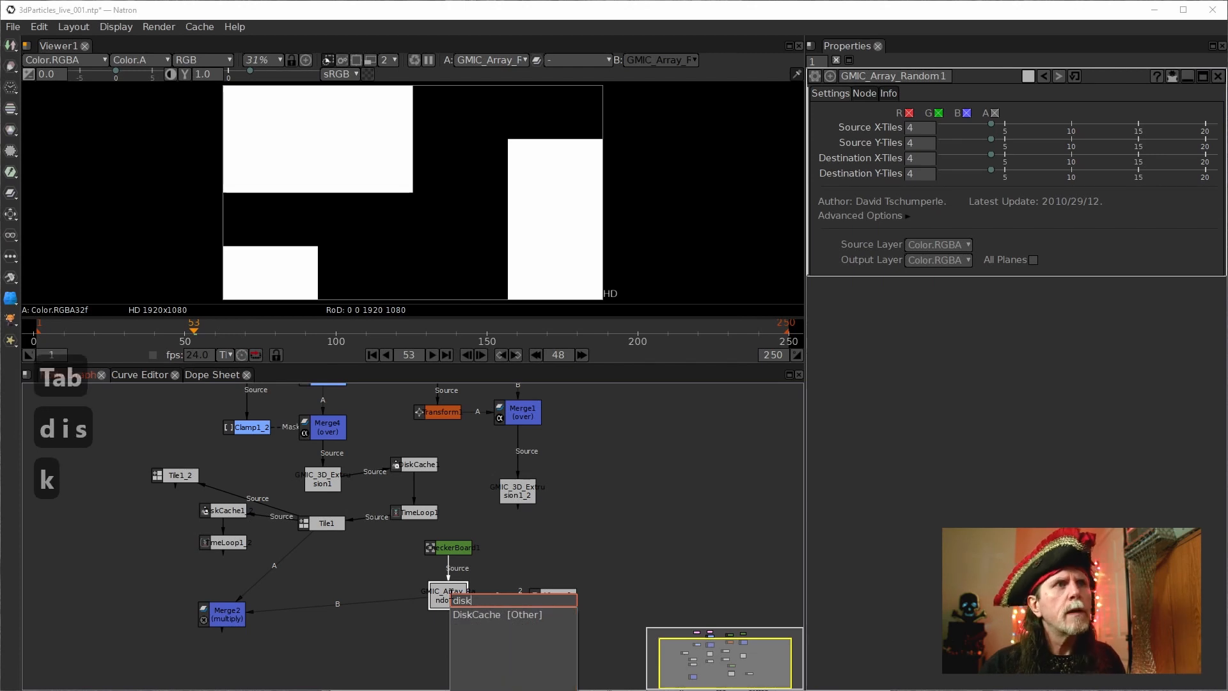
key(Down)
key(Return)
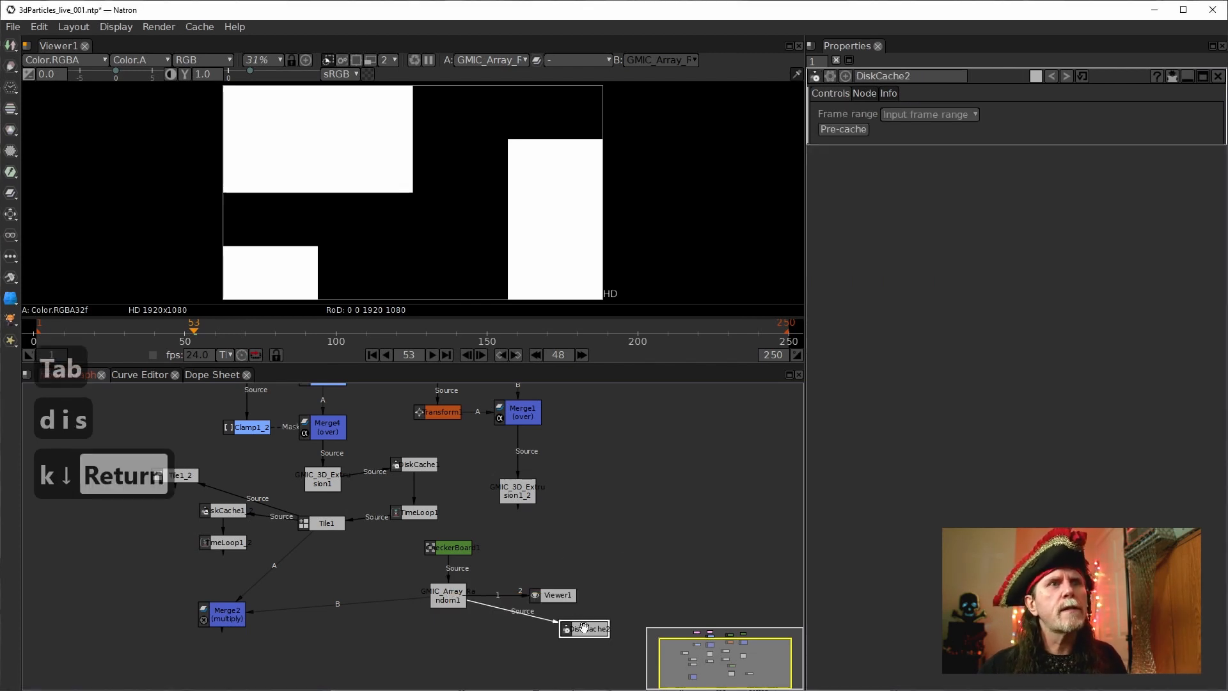
drag(584, 629, 492, 646)
Step: Set the new DiskCache's frame range to Manual with Last Frame 1
click(938, 117)
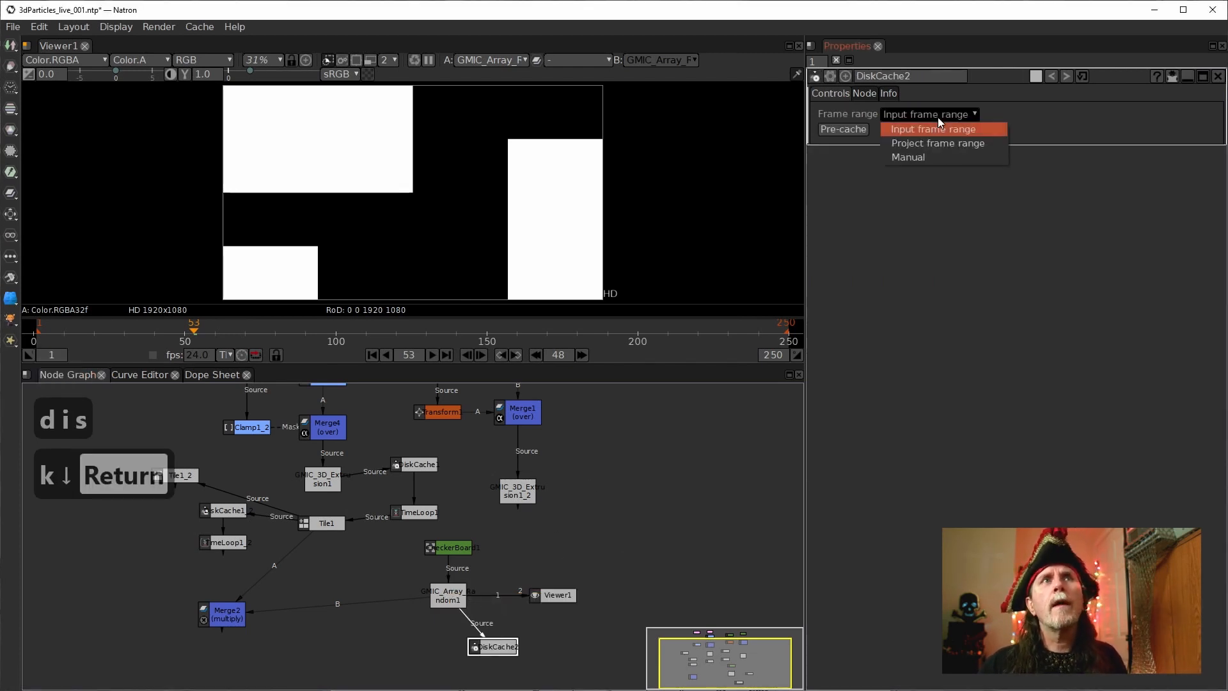
click(923, 158)
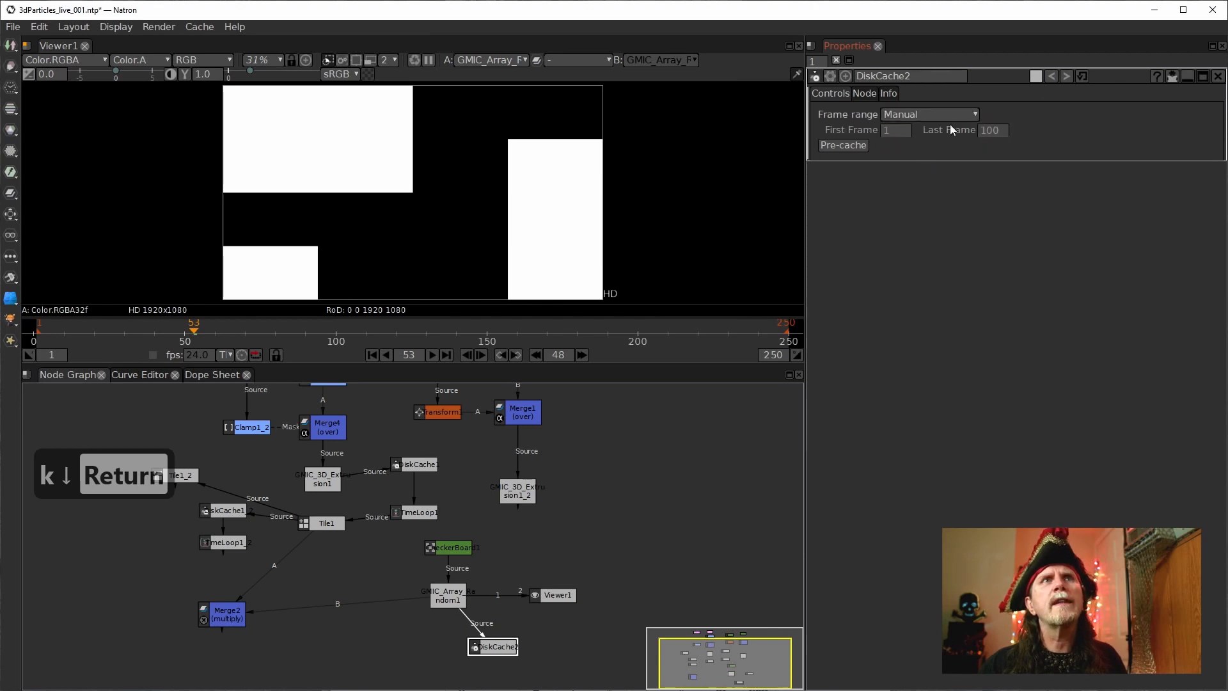
double_click(998, 130)
text(1)
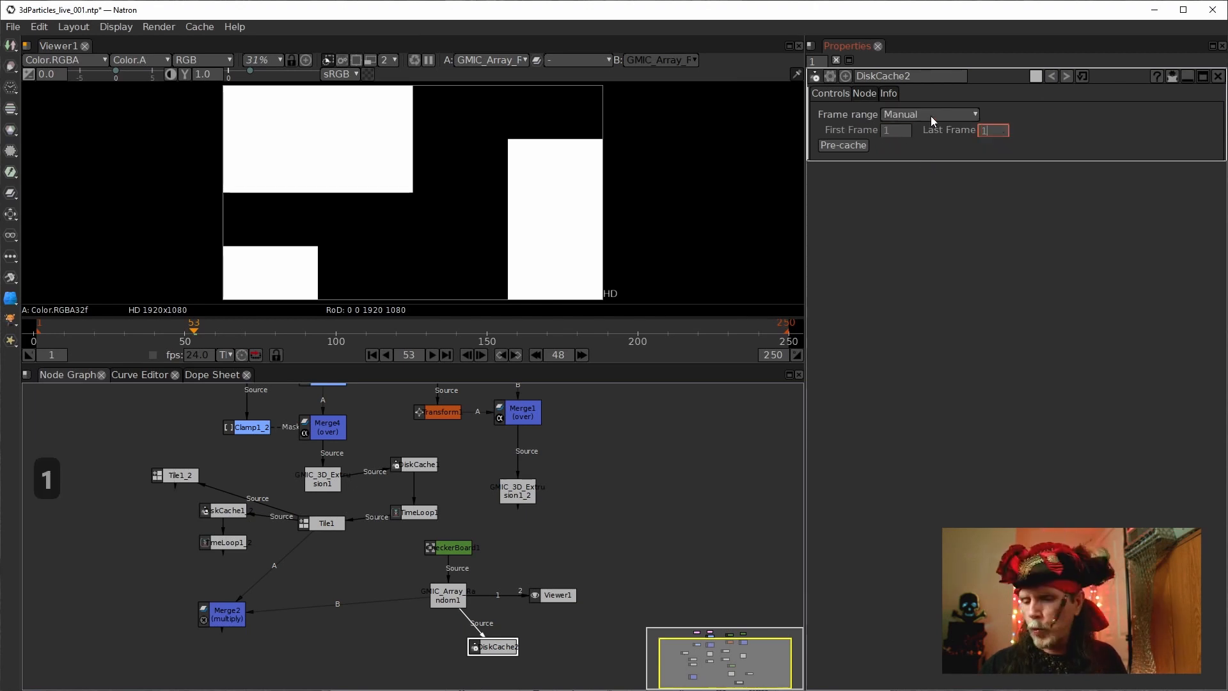
key(Return)
Step: Add a FrameHold node and move it to the empty area below and left of GMIC_Array_Random1
click(495, 640)
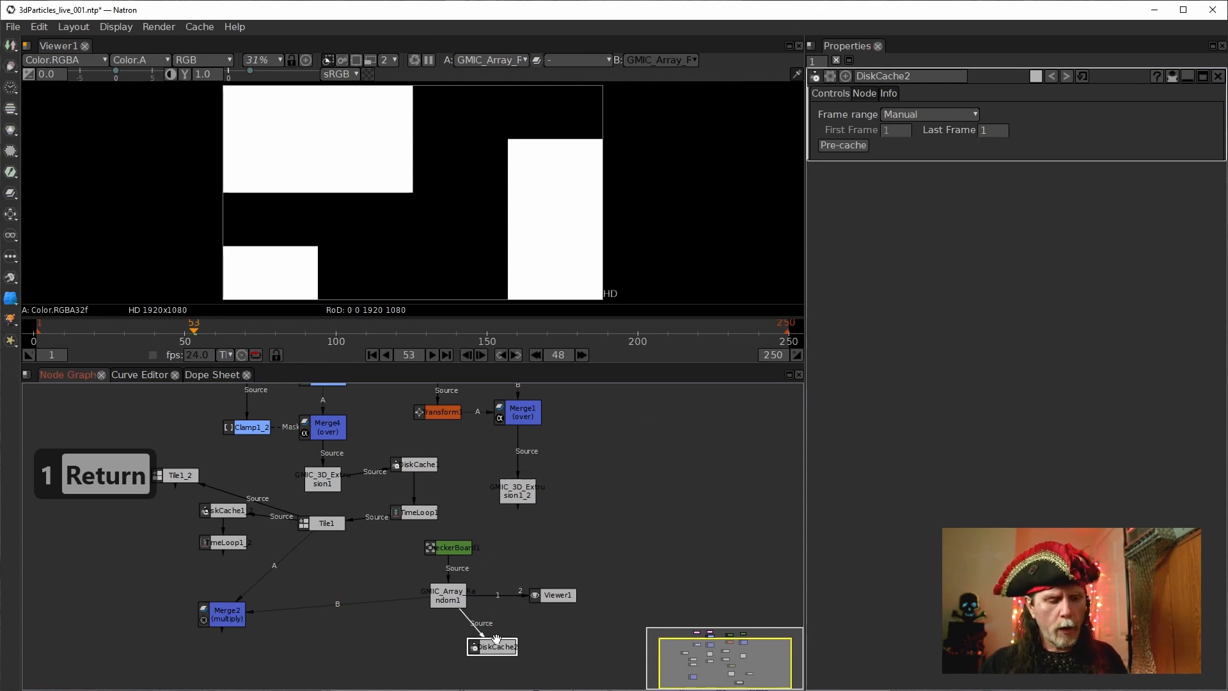
key(Tab)
text(frame)
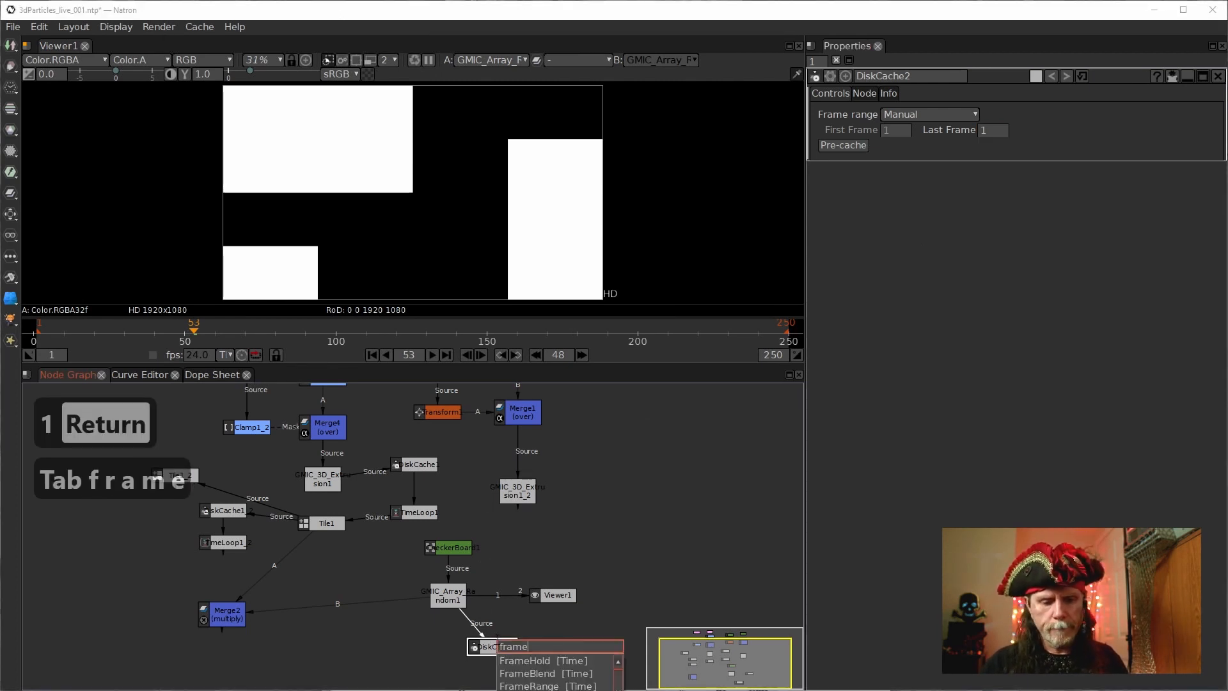
key(Down)
key(Return)
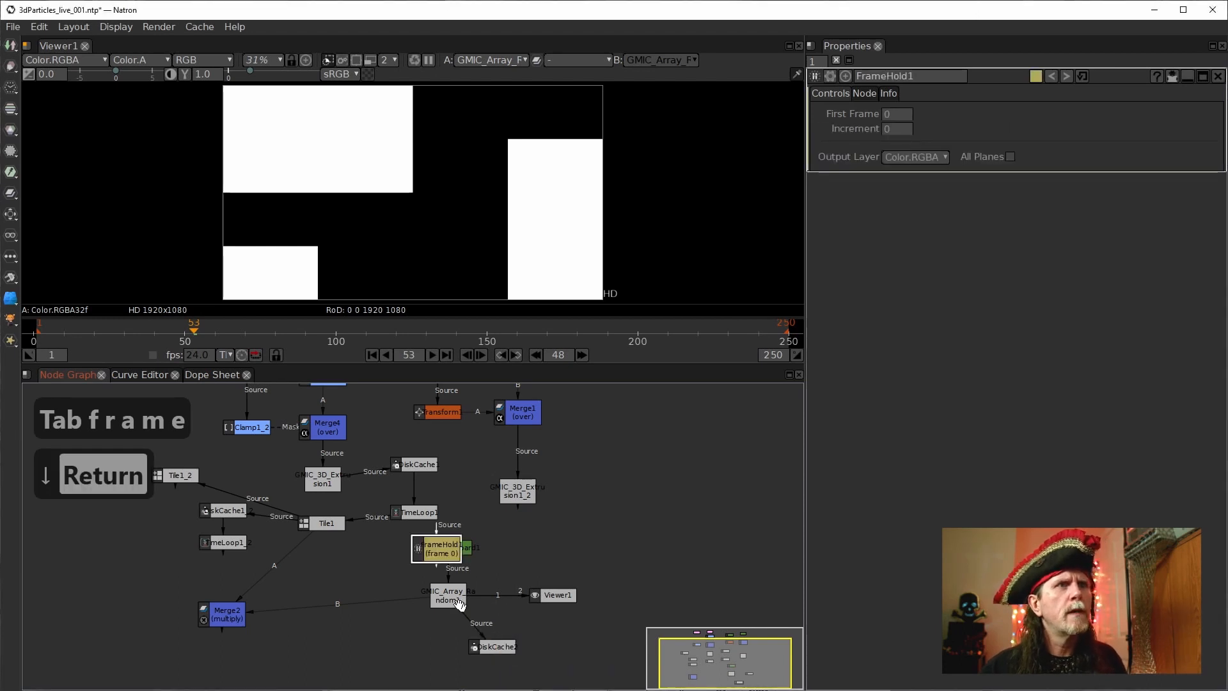
drag(467, 548, 380, 657)
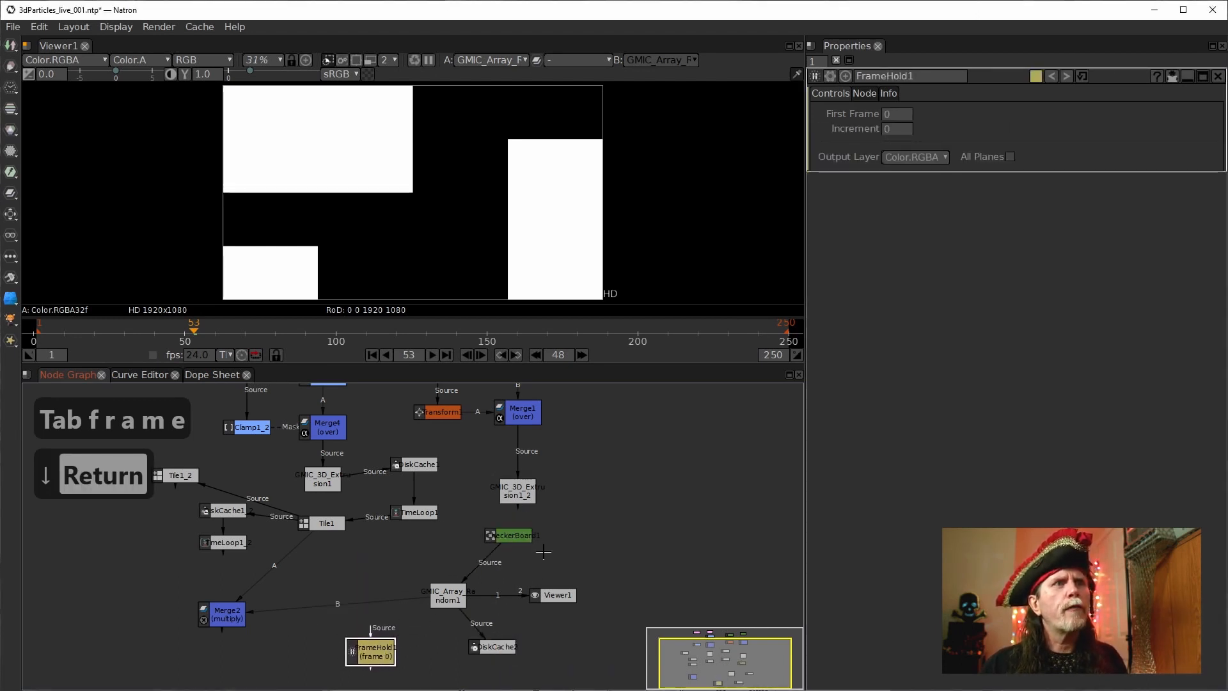
Step: Line up CheckerBoard1 and DiskCache2 above and below GMIC_Array_Random1, and connect FrameHold1's source to DiskCache2
drag(529, 537, 472, 555)
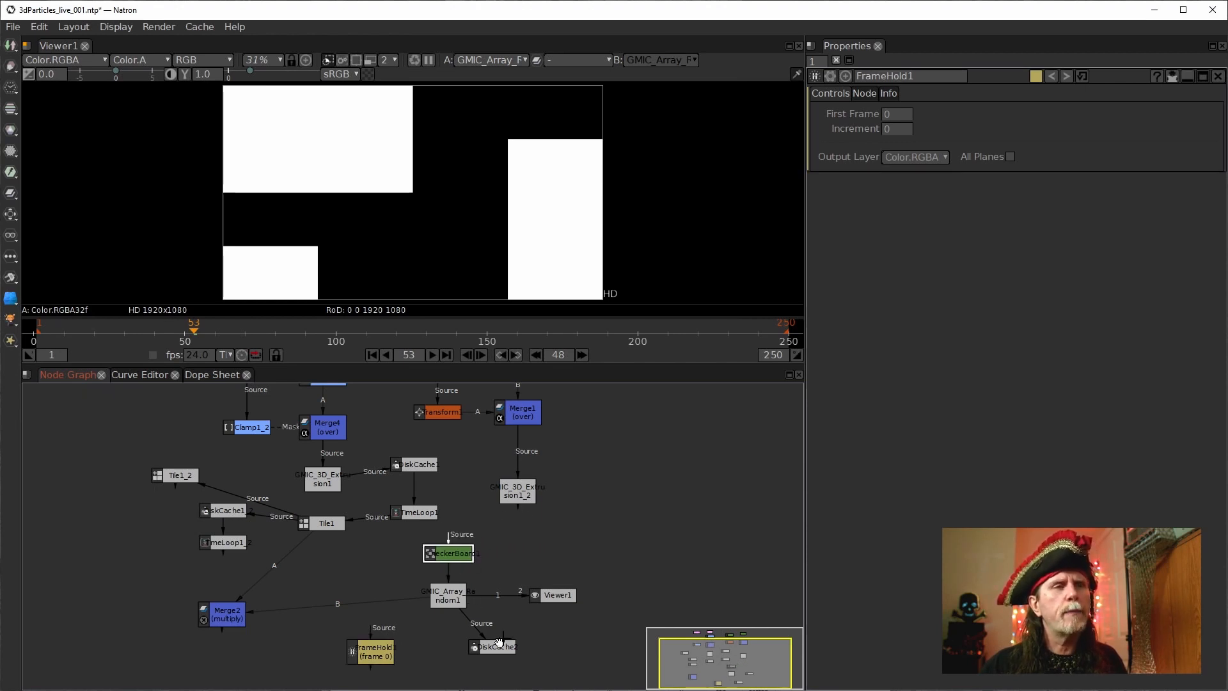
drag(508, 643, 447, 567)
click(487, 568)
drag(362, 563, 442, 566)
drag(360, 587, 370, 579)
Step: Show FrameHold1's output in the viewer and set its First Frame to 1
key(1)
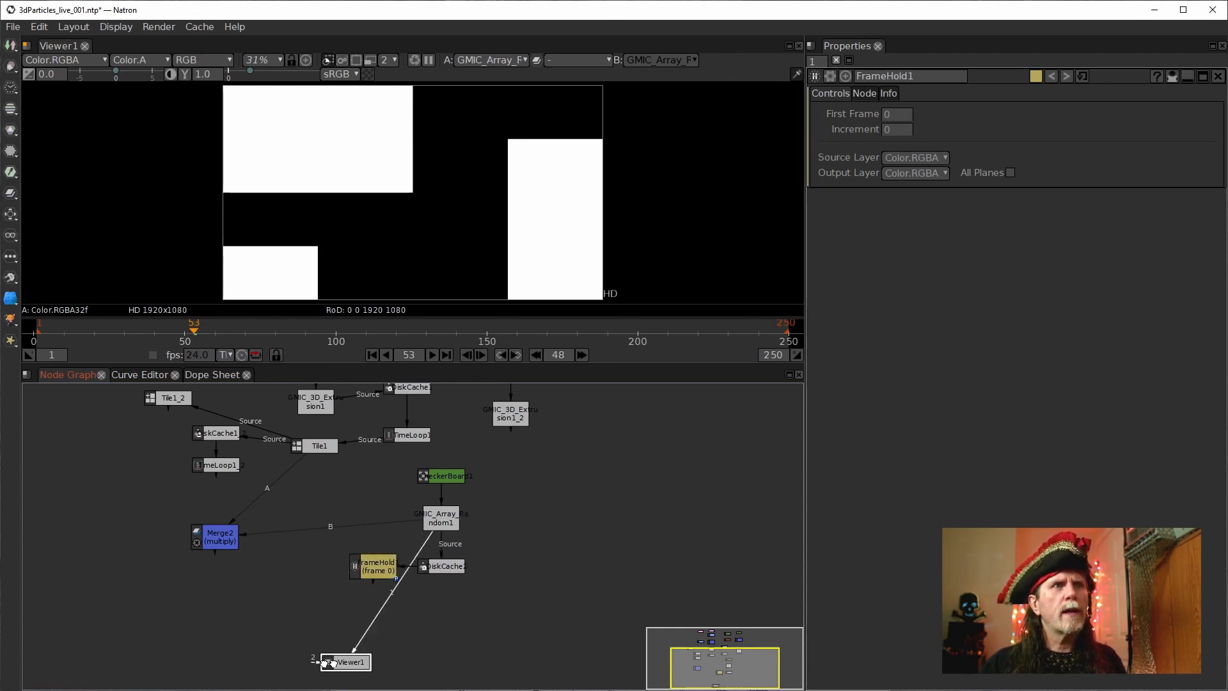
key(1)
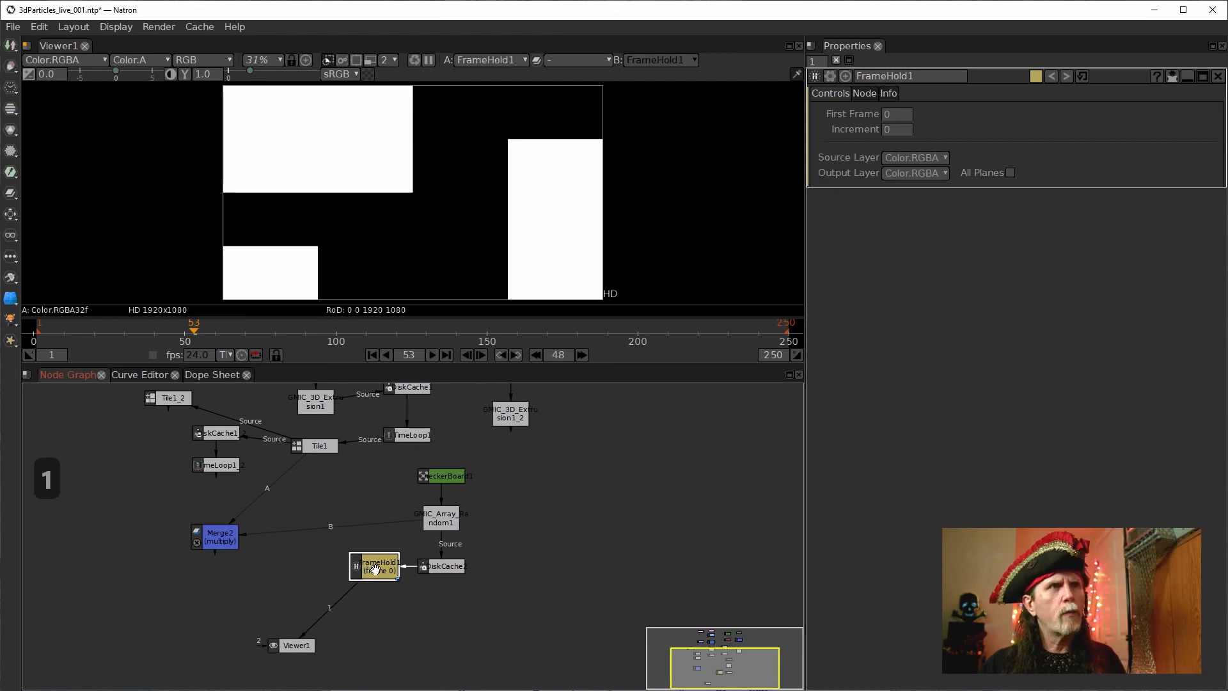
drag(363, 563, 353, 563)
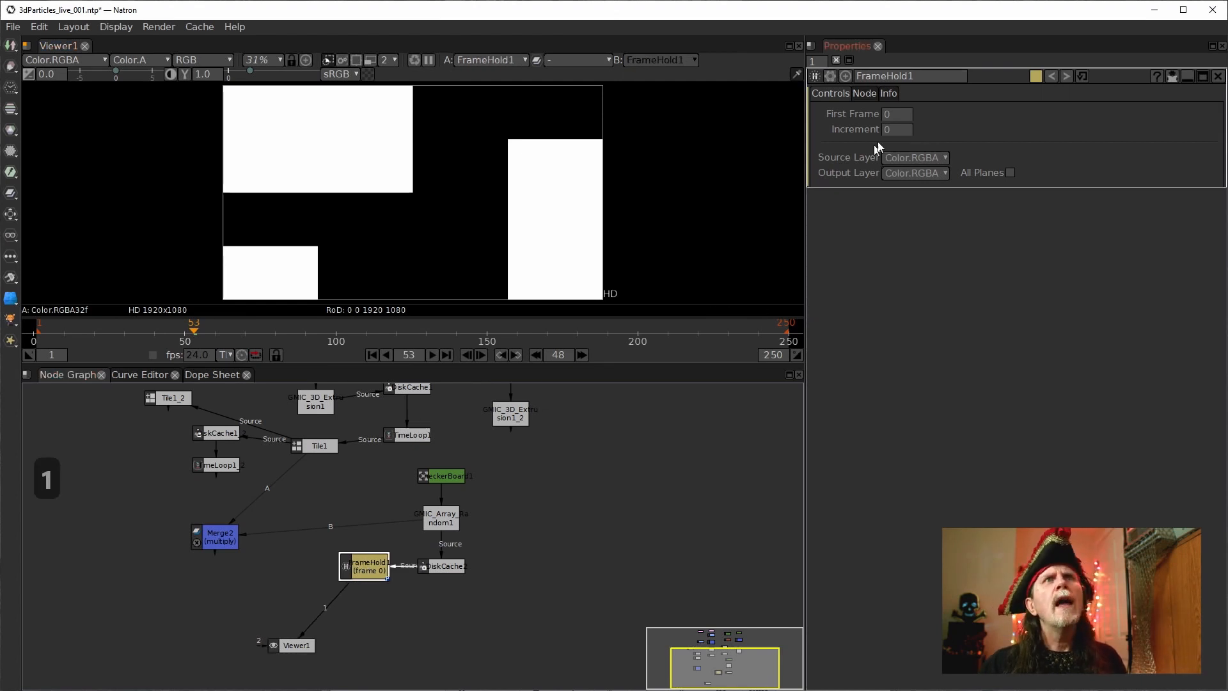
click(900, 115)
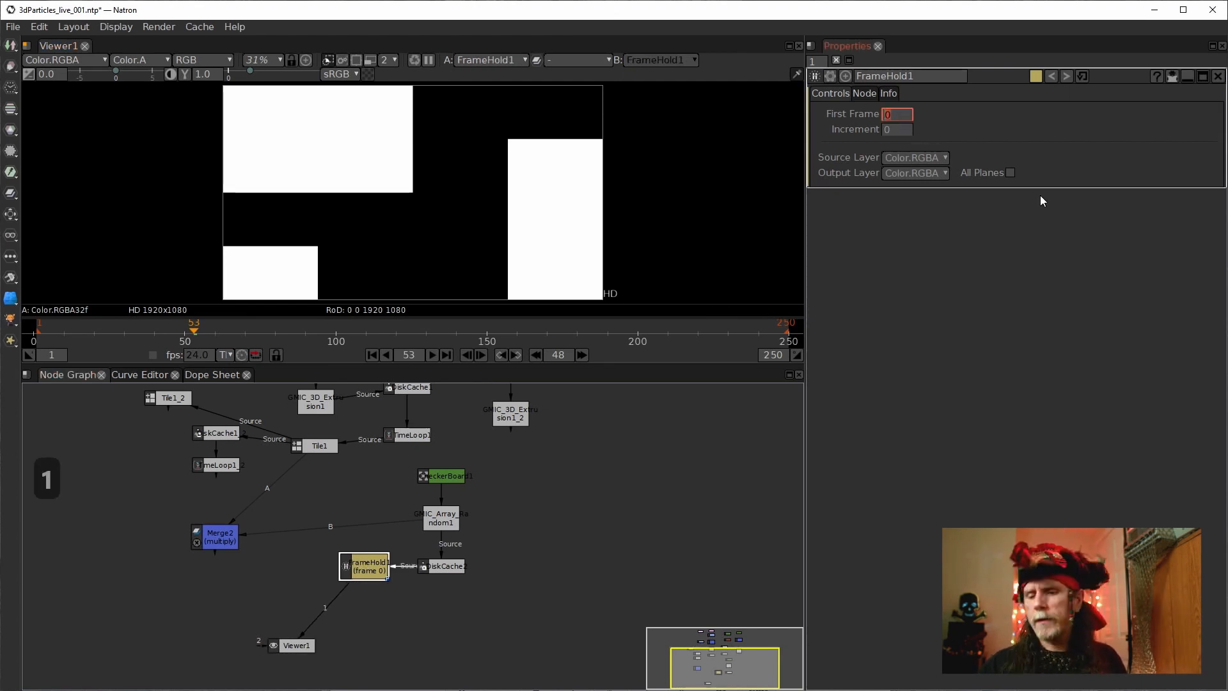
text(1)
key(Return)
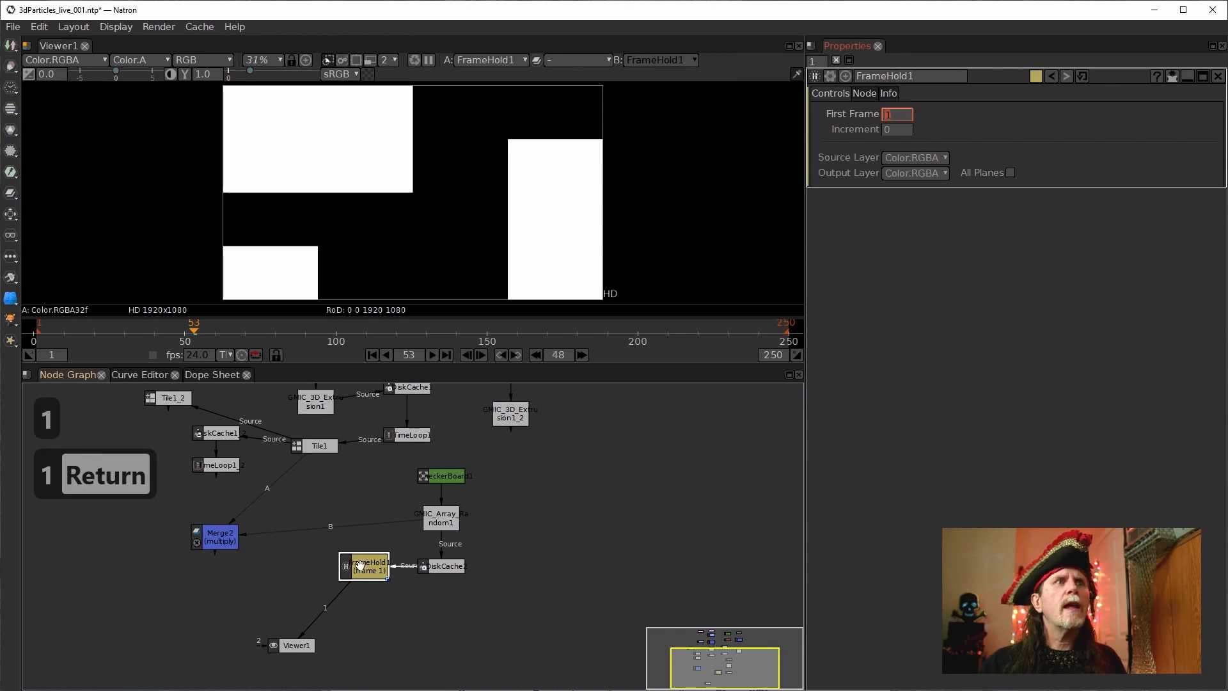
Step: Place FrameHold1 to the left of DiskCache2 and reconnect Merge2's B input from GMIC_Array_Random1 to FrameHold1
drag(360, 566, 439, 600)
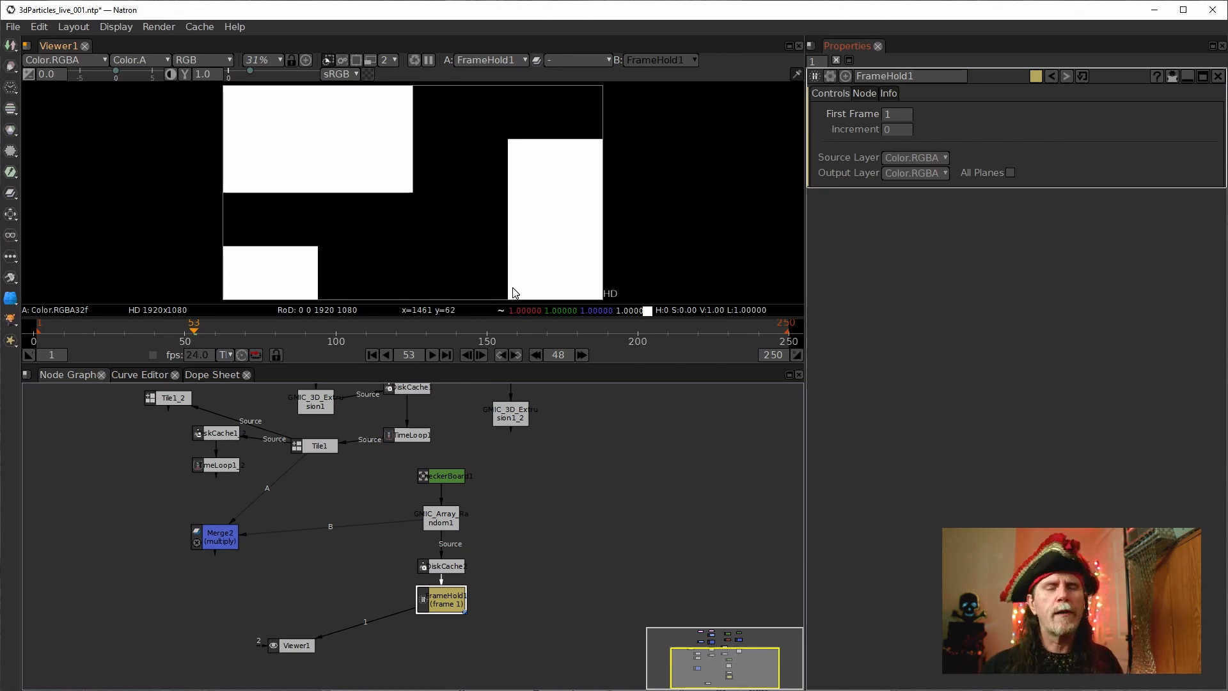
click(455, 526)
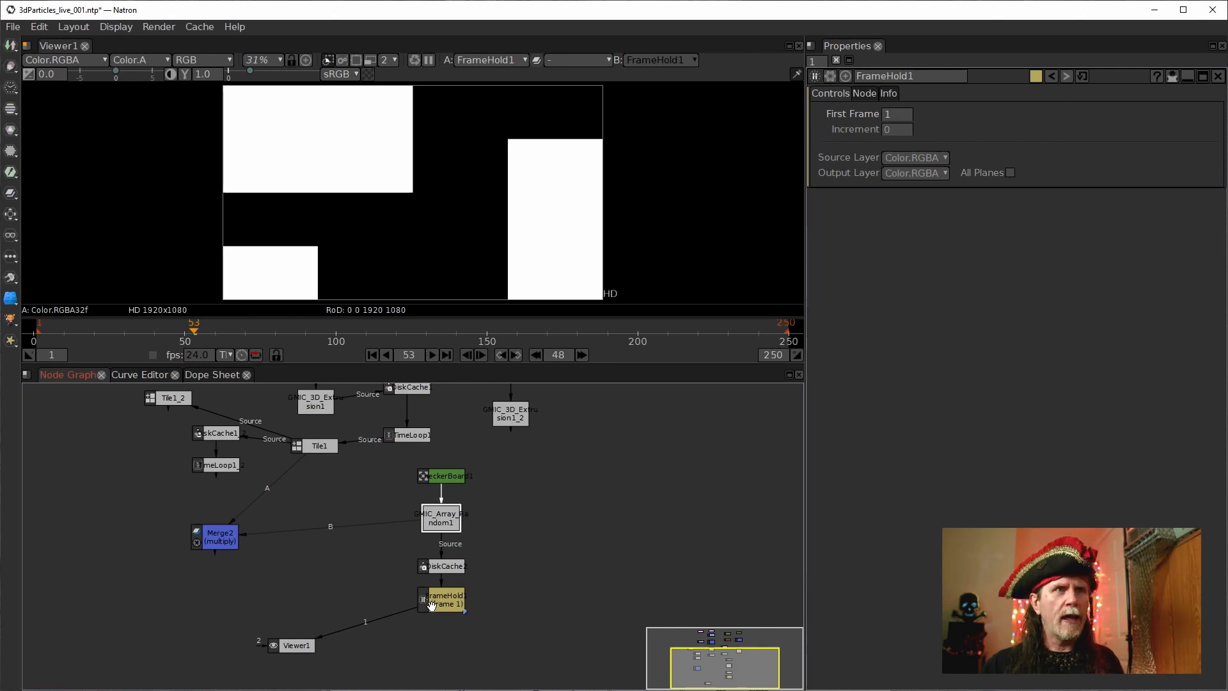
drag(432, 605, 359, 569)
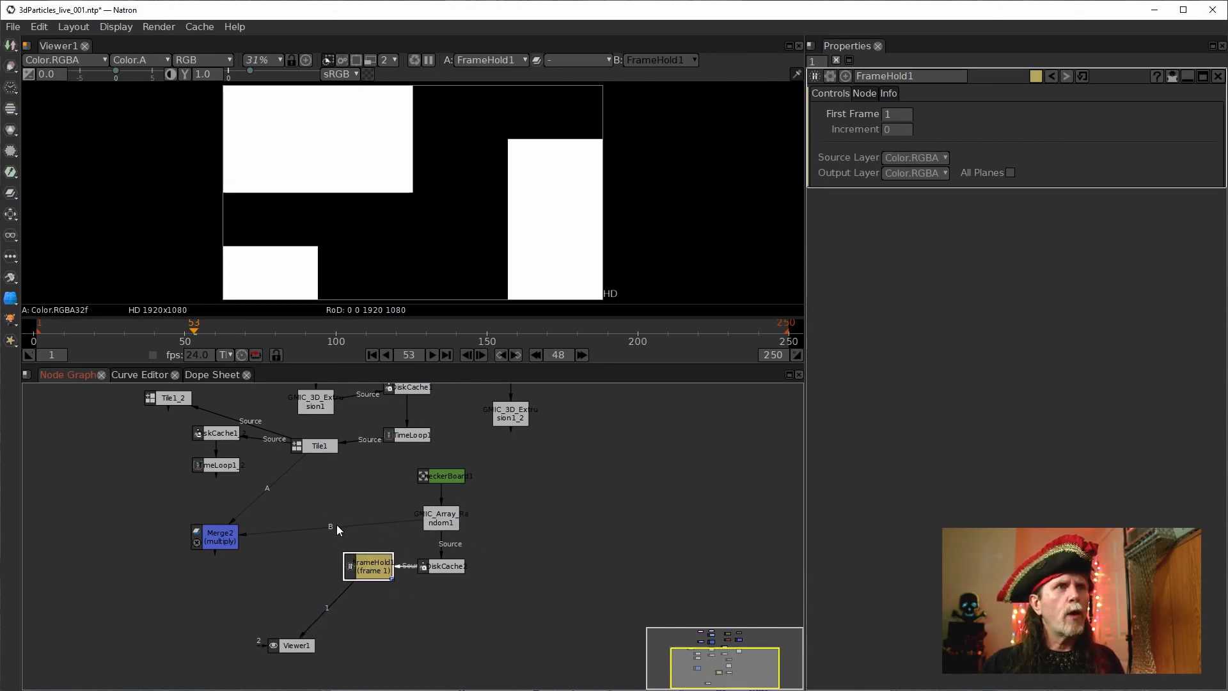
drag(336, 524, 361, 563)
Step: Expand the Advanced Options of GMIC_Array_Random1 and try other Global Random Seed values, ending on 5
click(446, 522)
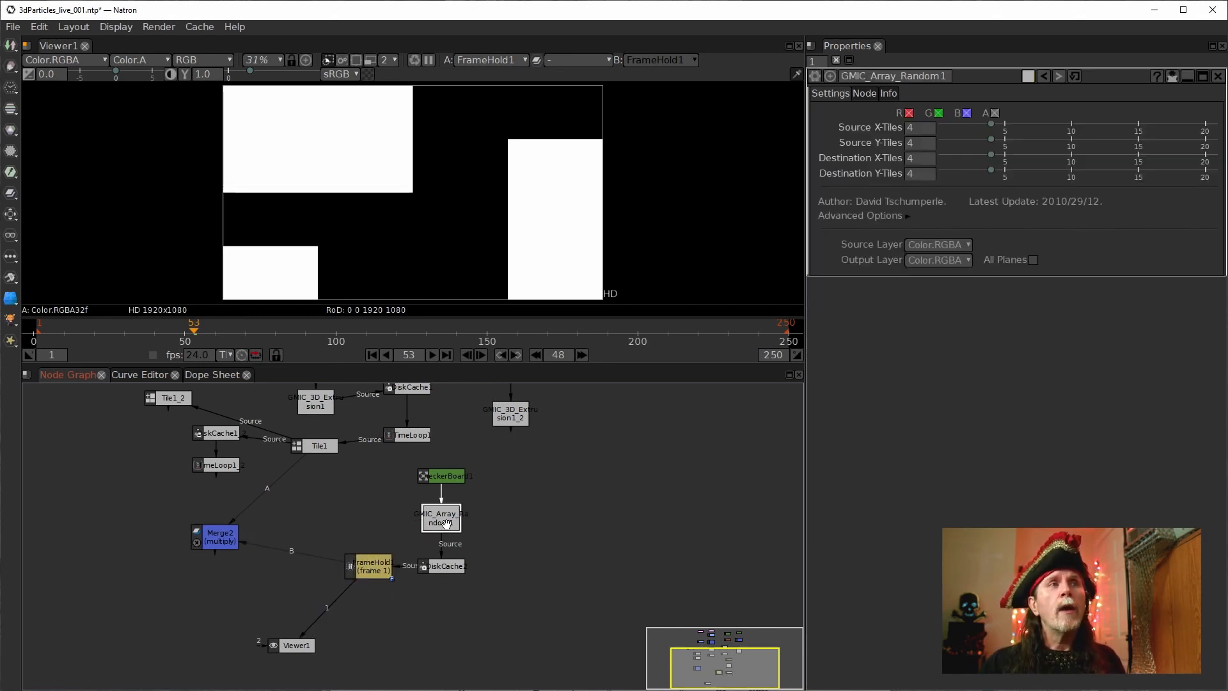
click(907, 217)
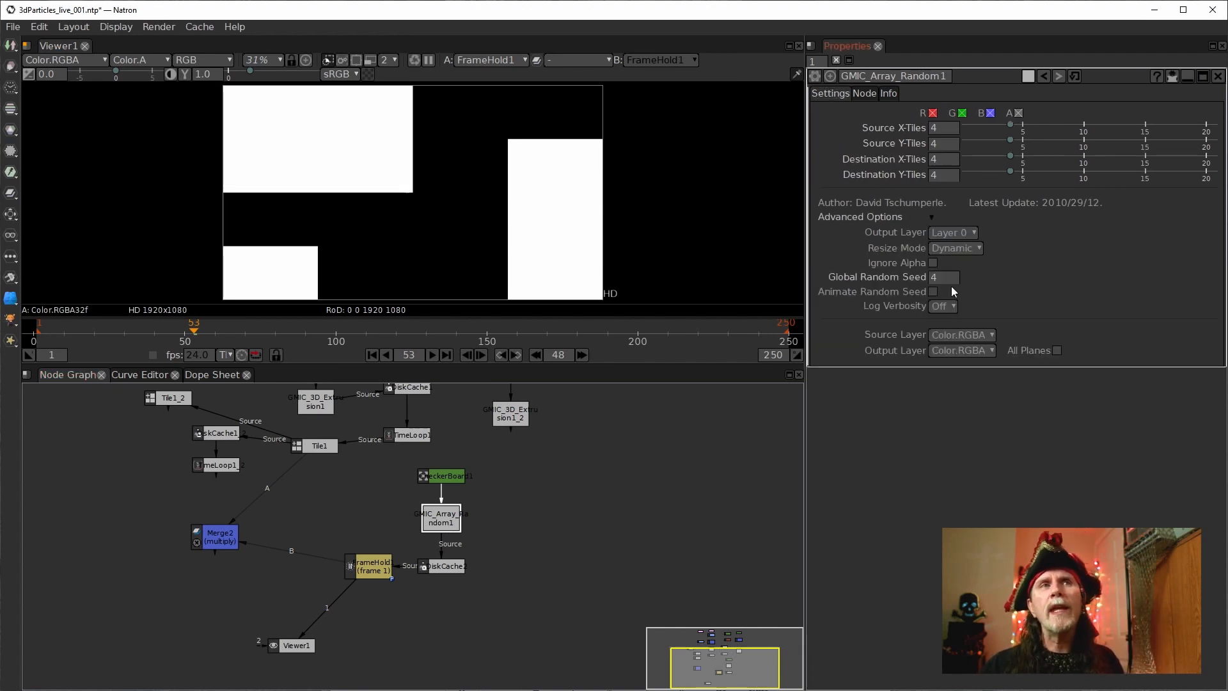
click(933, 277)
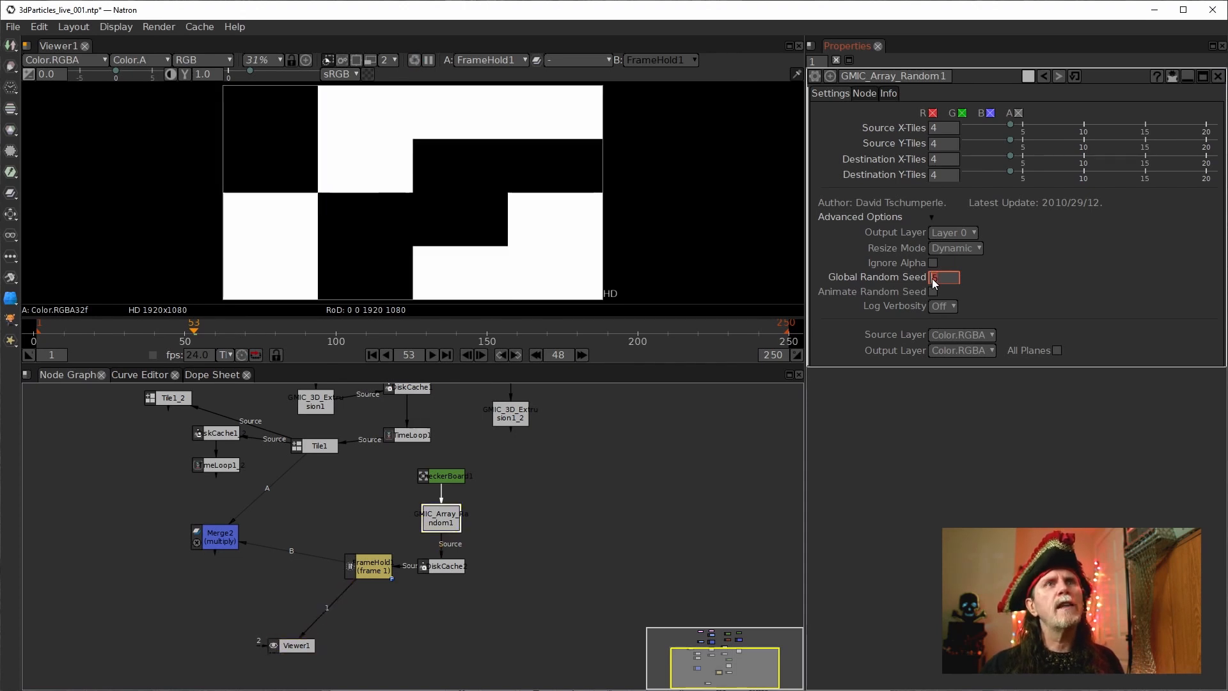
scroll(931, 278, down, 3)
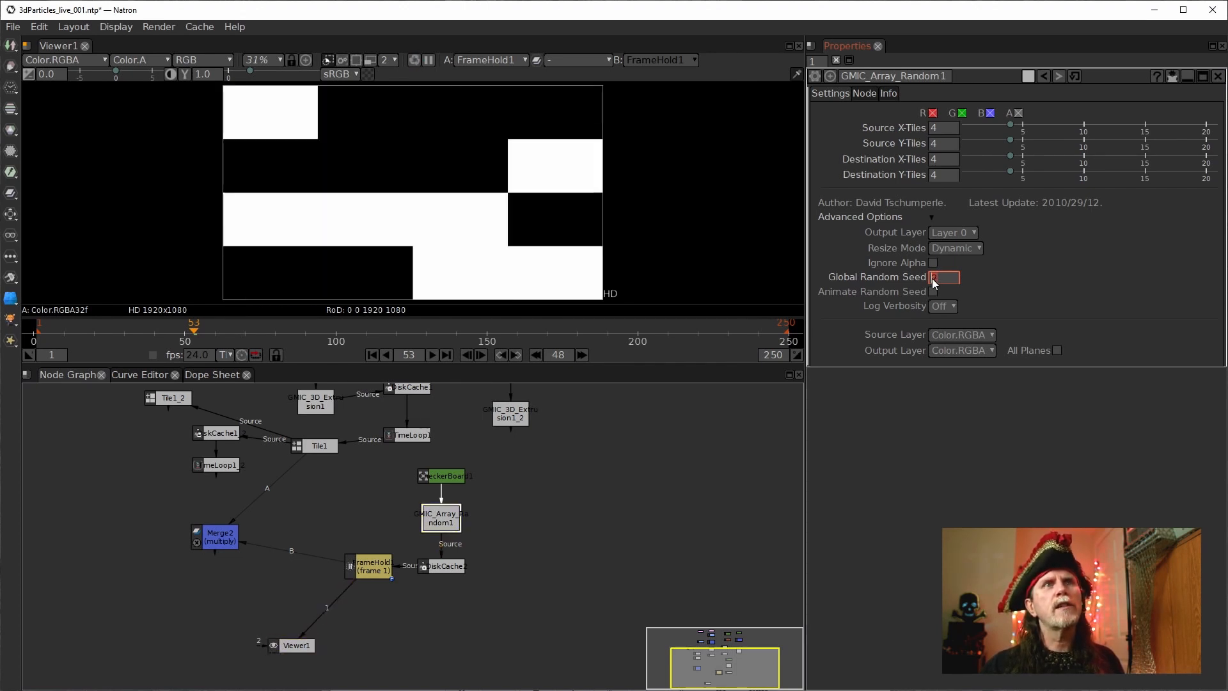
scroll(931, 278, up, 3)
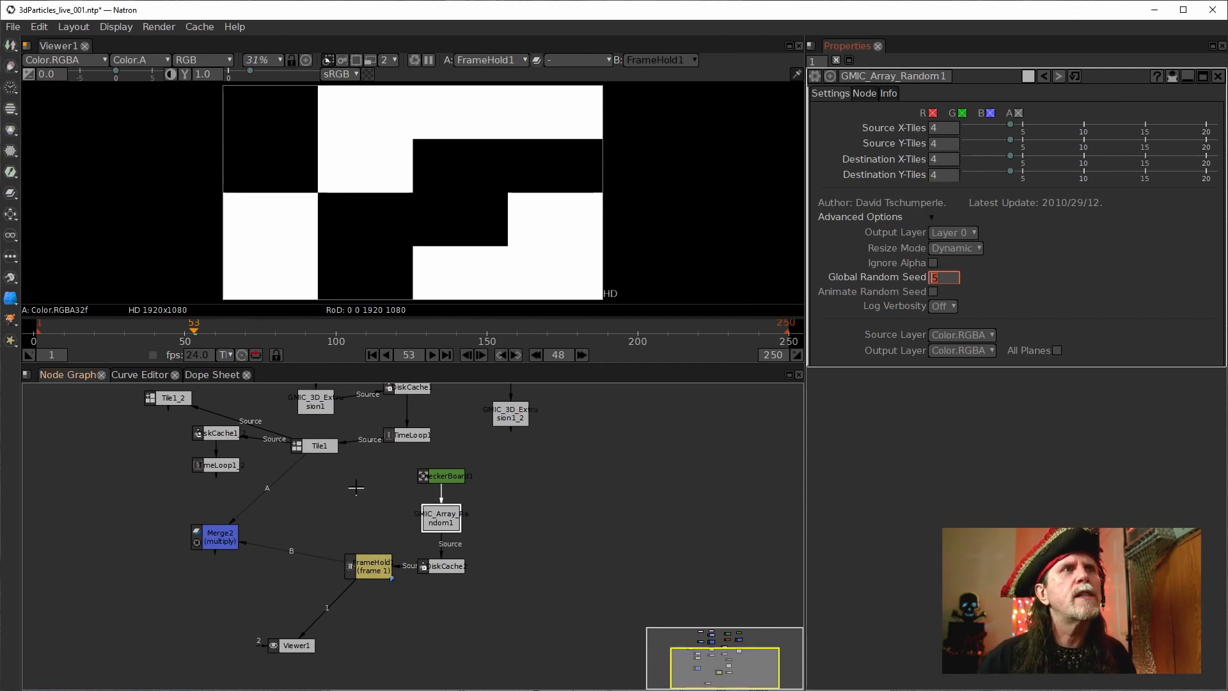
Step: Move CheckerBoard1, GMIC_Array_Random1, DiskCache2 and FrameHold1 together further right, and place Merge2 directly below Tile1, level with FrameHold1
drag(351, 463, 428, 602)
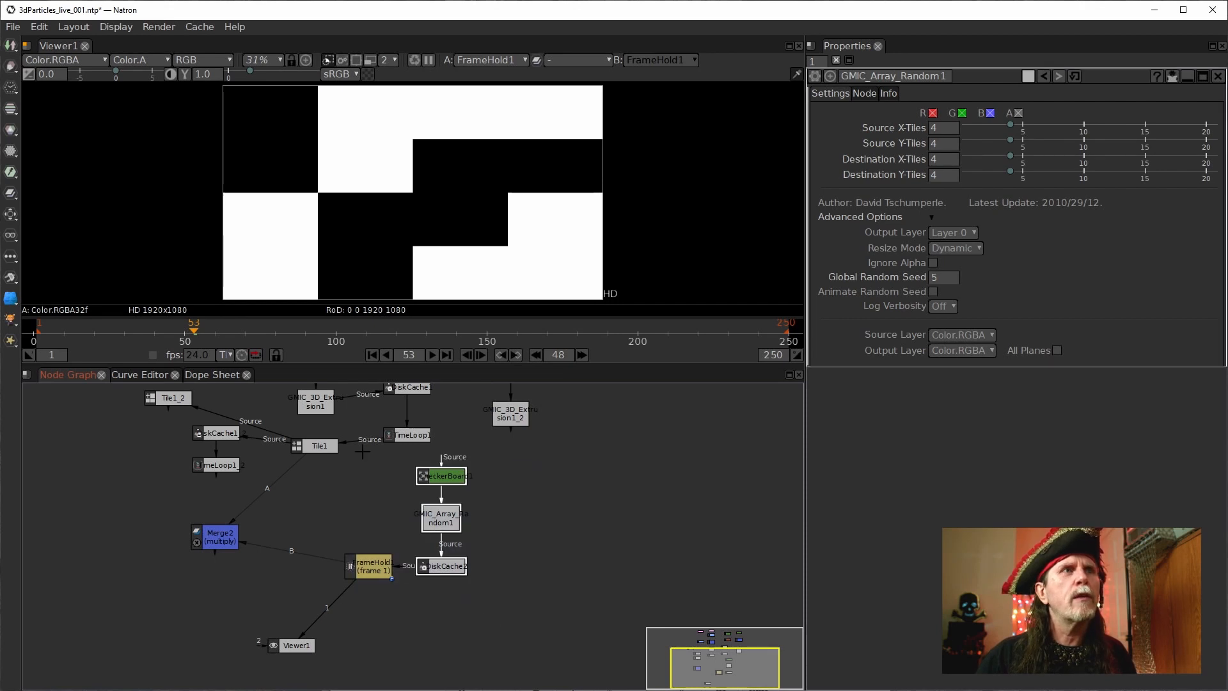
drag(352, 449, 514, 628)
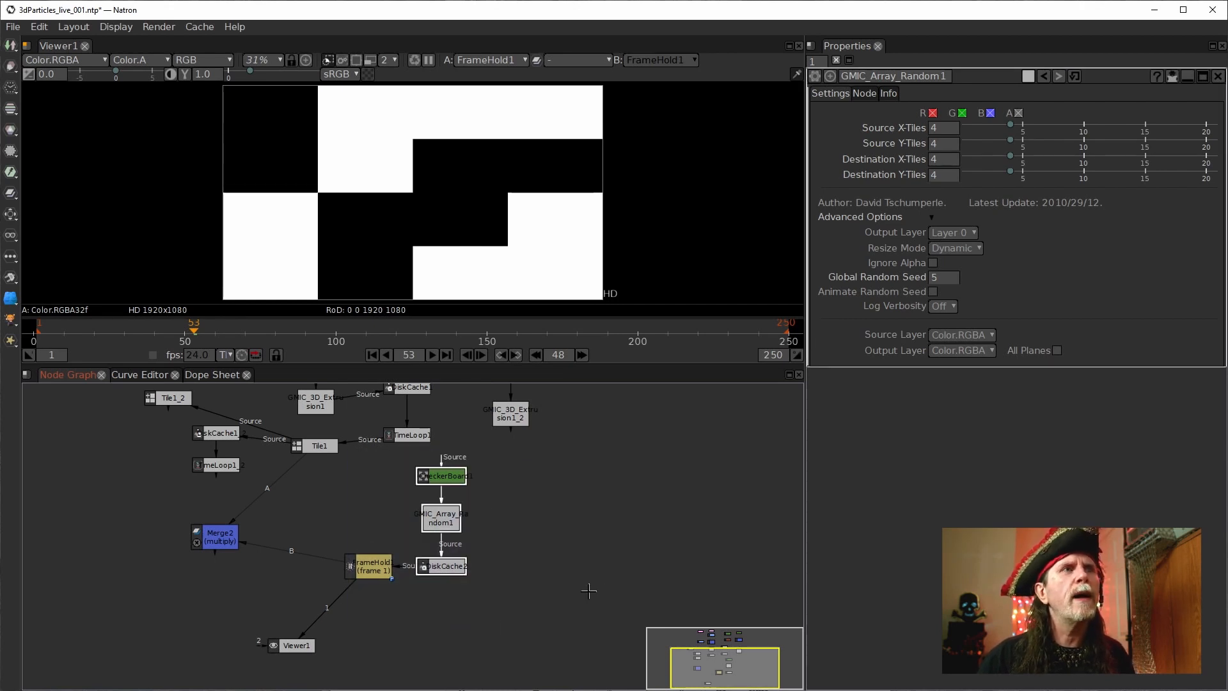
drag(587, 597, 309, 447)
drag(383, 578, 387, 575)
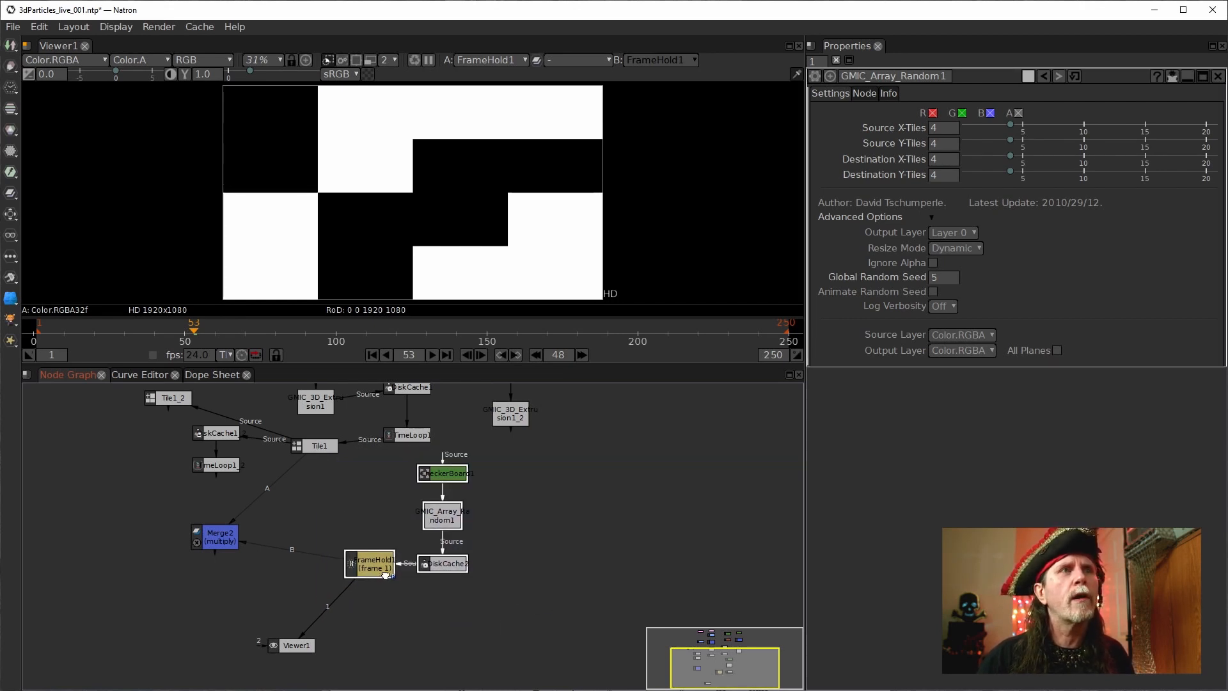
drag(598, 605, 304, 449)
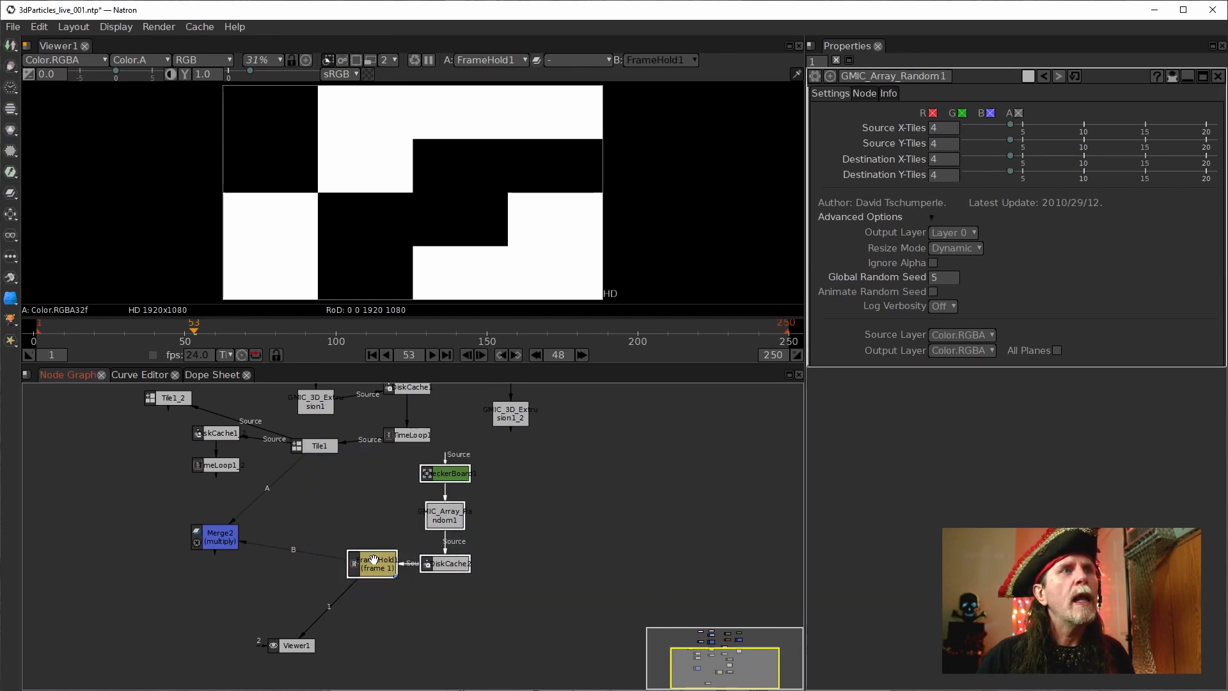
drag(377, 563, 504, 558)
click(223, 539)
drag(222, 539, 321, 557)
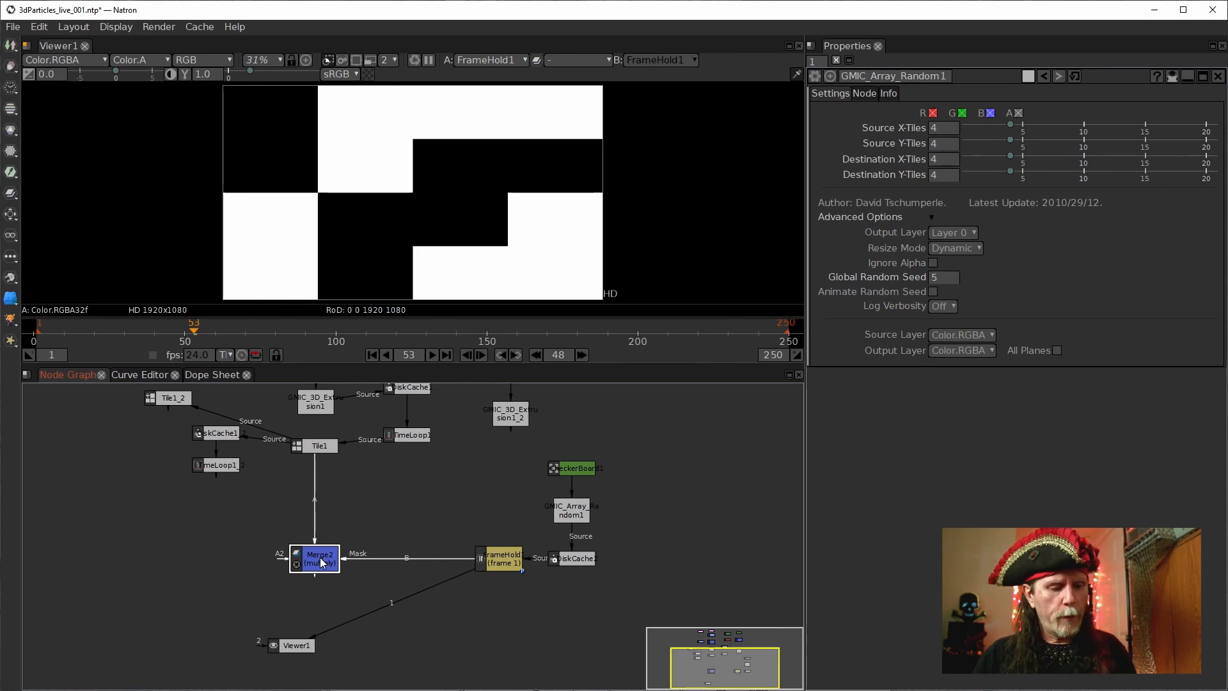
Step: View Merge2's masked output and compare it with the FrameHold1 mask and the full Tile1 grid
key(1)
drag(425, 562, 444, 532)
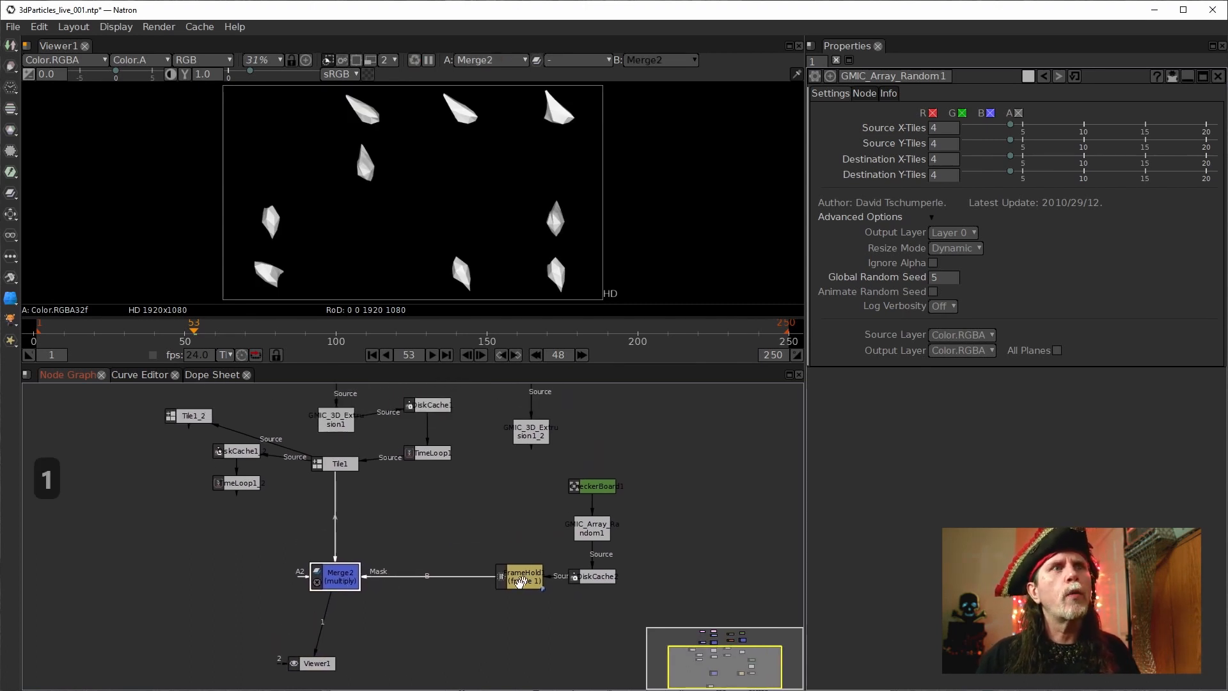
click(519, 582)
key(1)
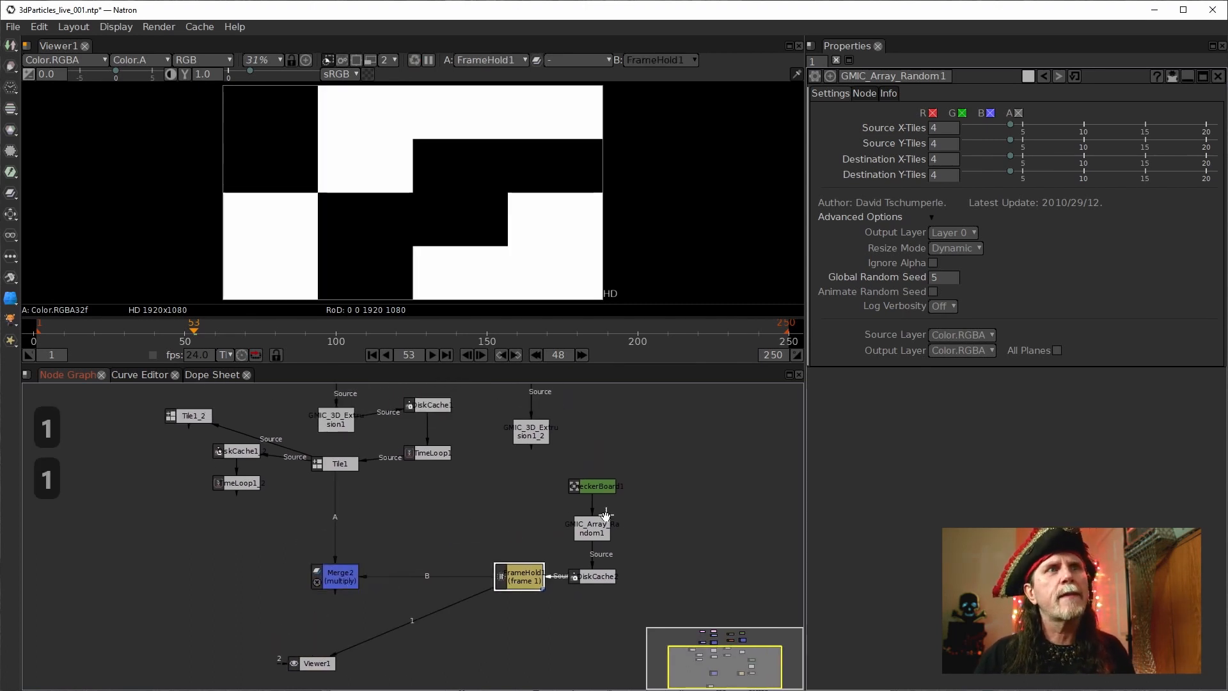
click(339, 576)
key(1)
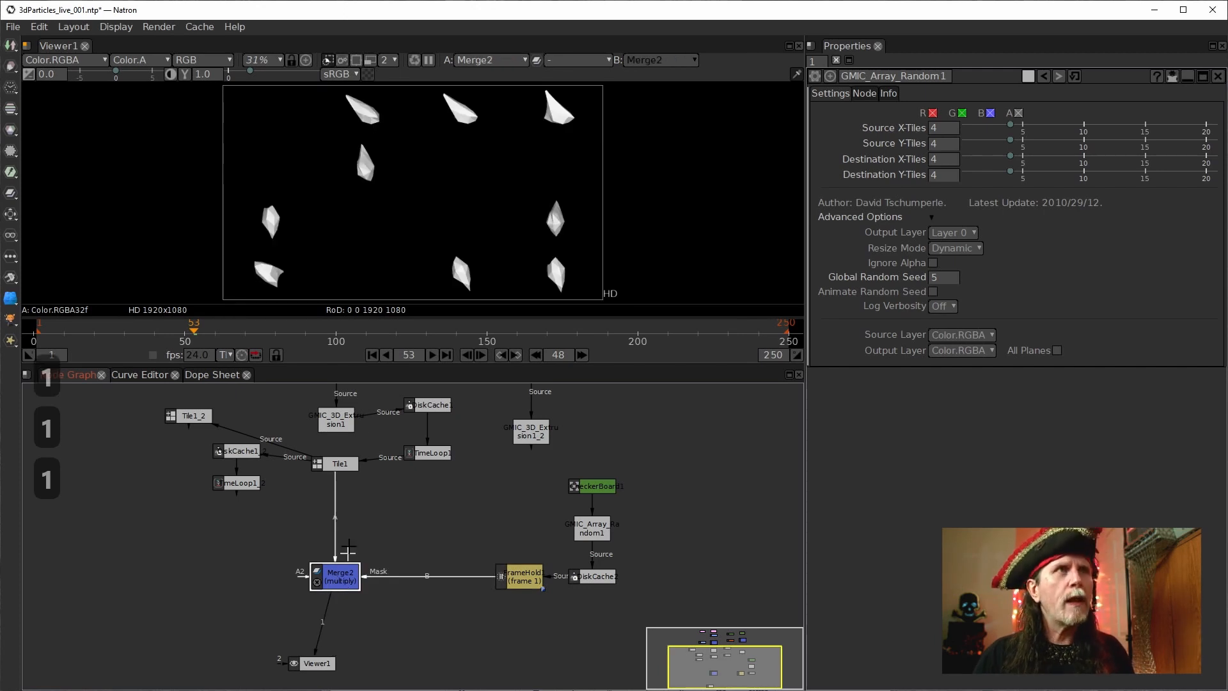
click(340, 464)
key(1)
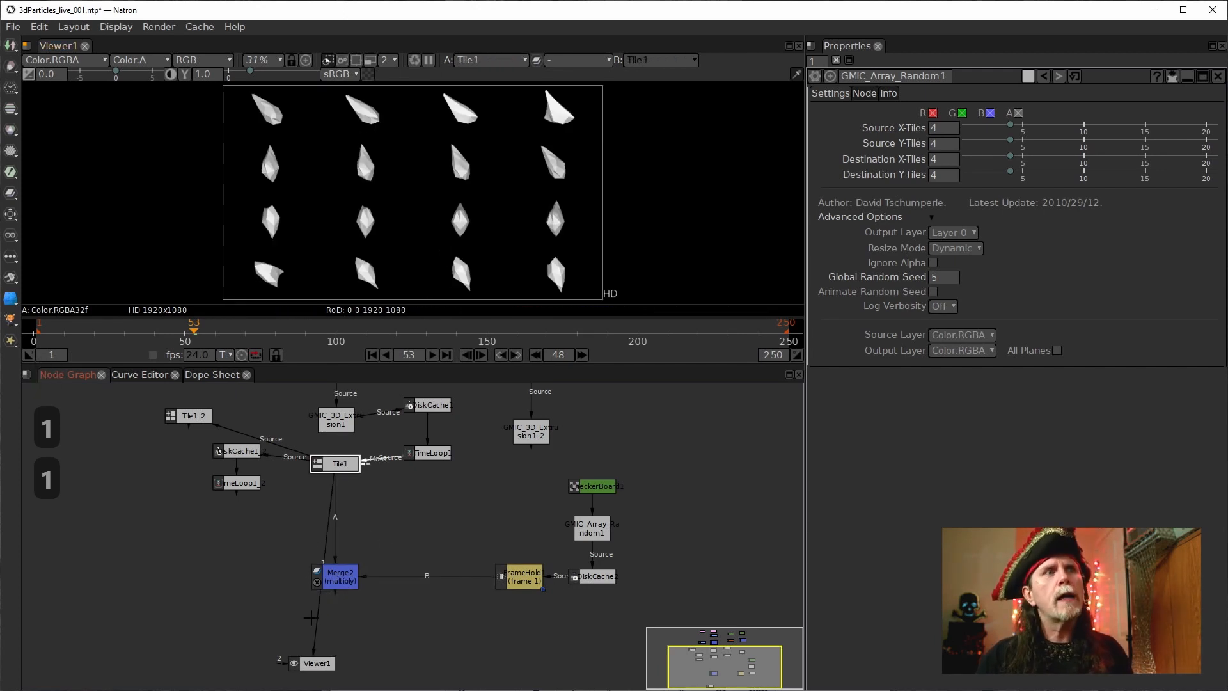
click(339, 576)
key(1)
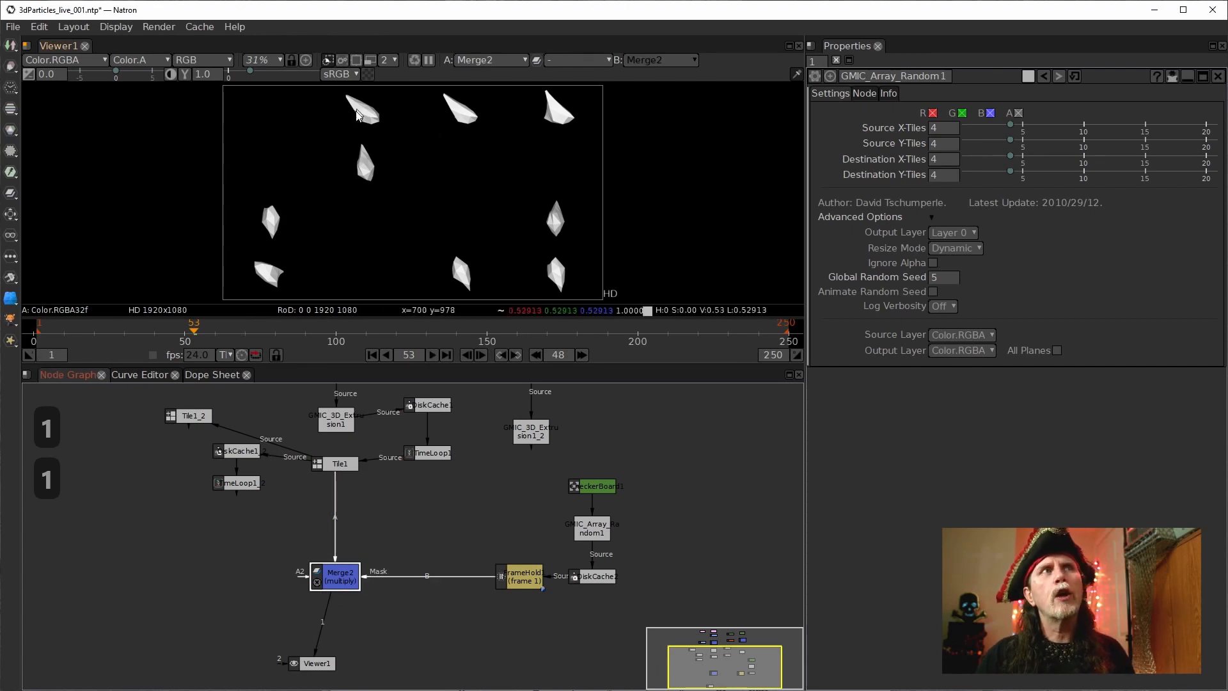
Step: Trace how the mask acts on the particles by viewing FrameHold1, Tile1 and Merge2 in turn
click(585, 488)
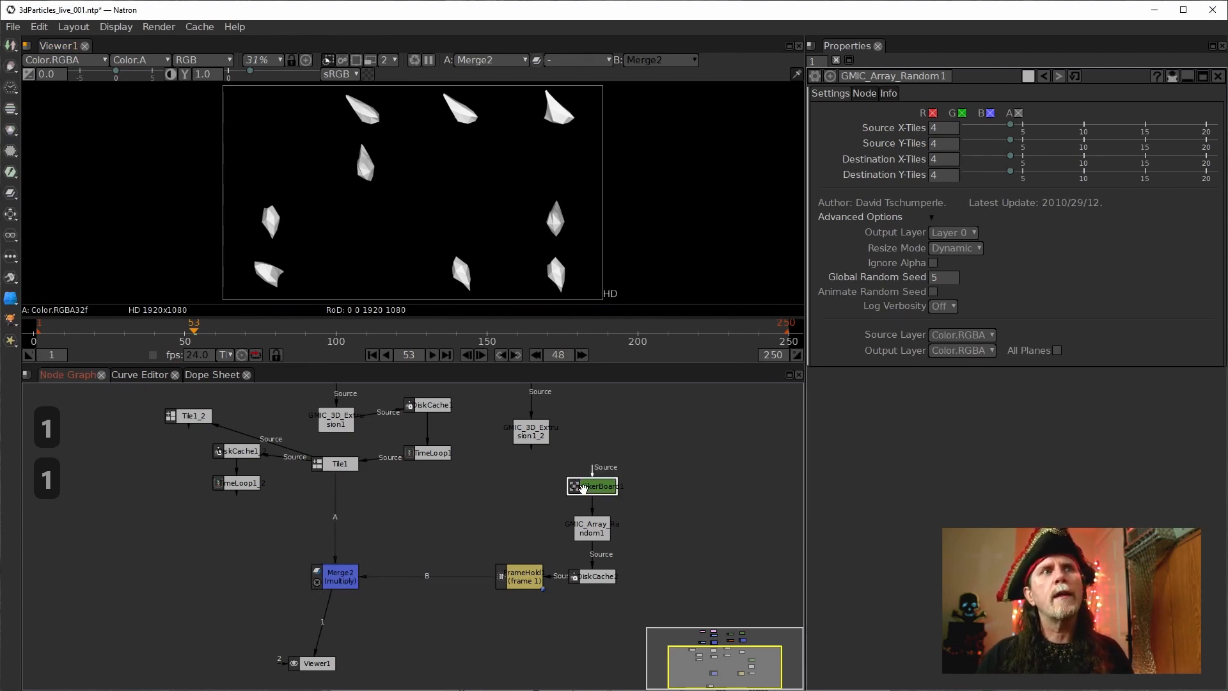
click(527, 579)
key(1)
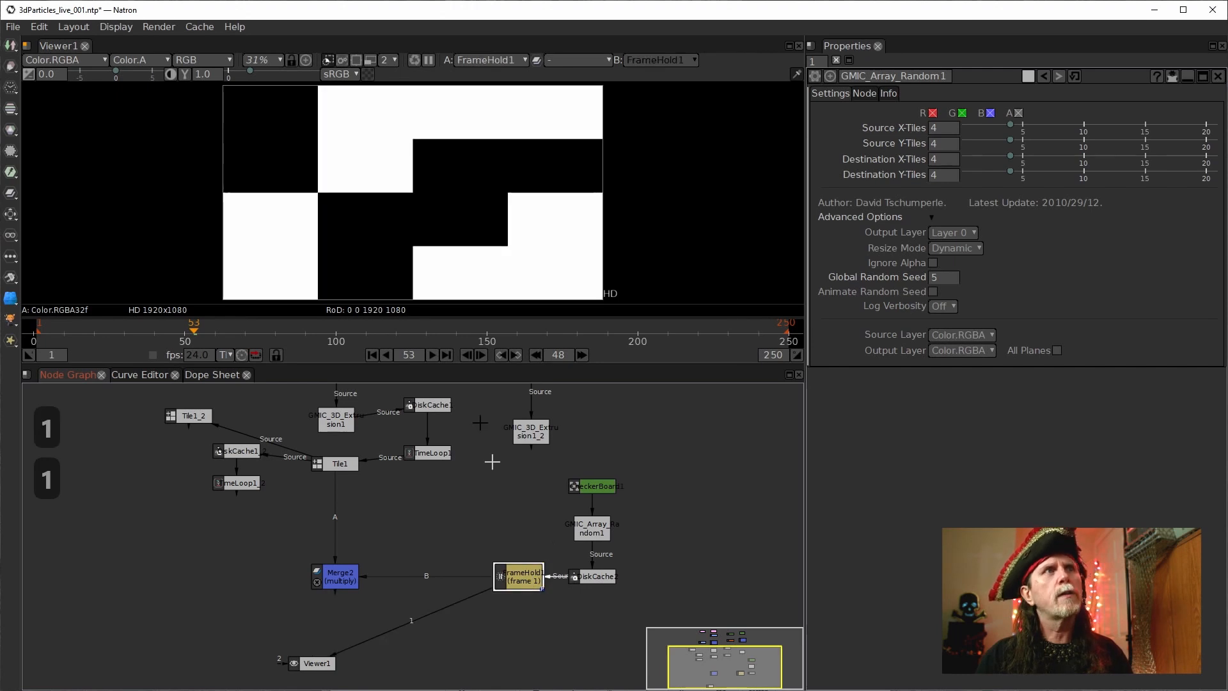
click(331, 465)
key(1)
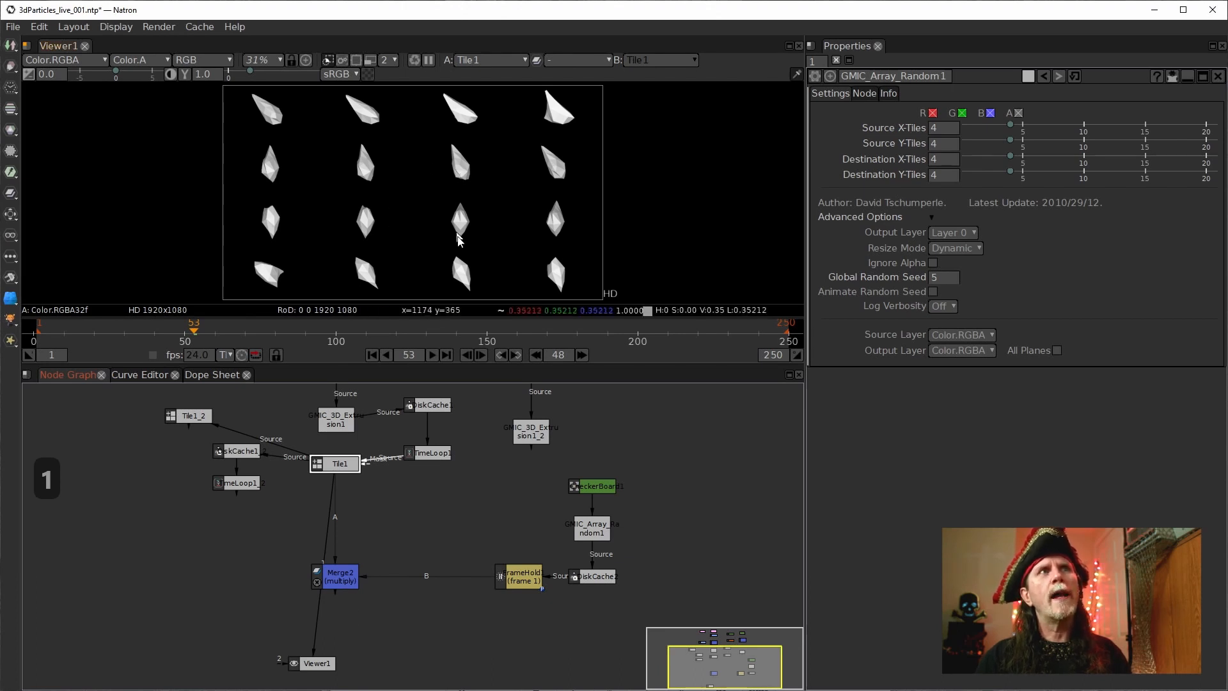
click(339, 576)
key(1)
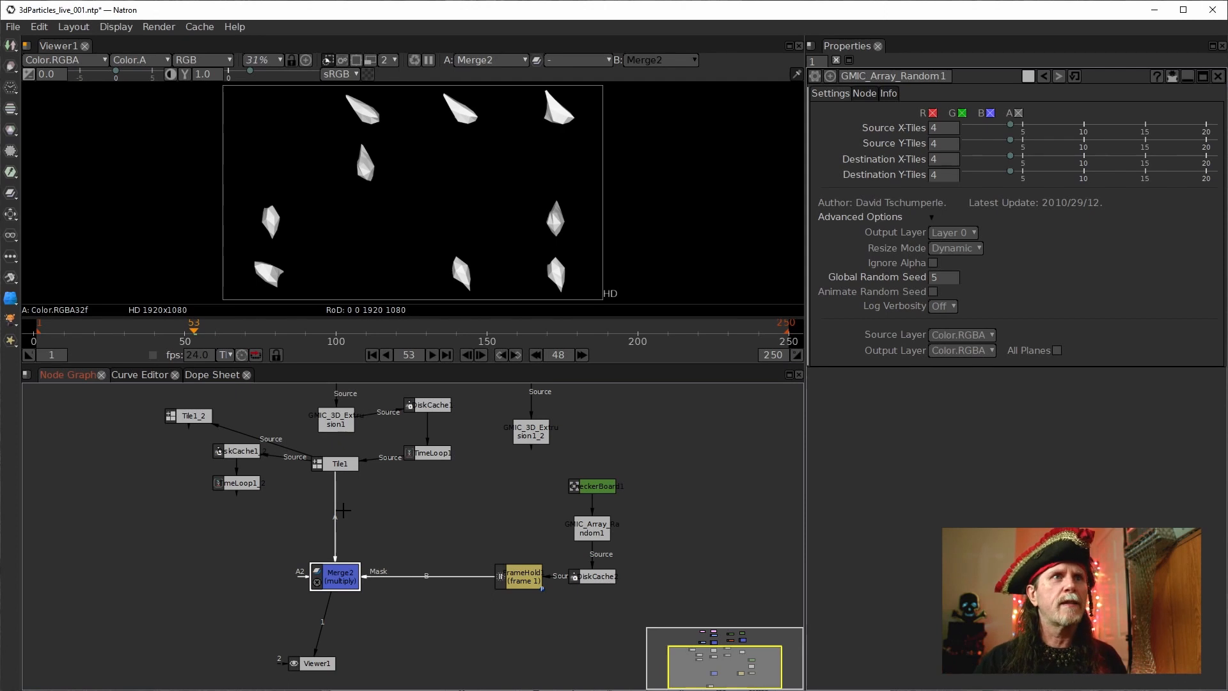
Step: Set the Global Random Seed of GMIC_Array_Random1 to 4 while viewing Merge2
drag(589, 536, 580, 540)
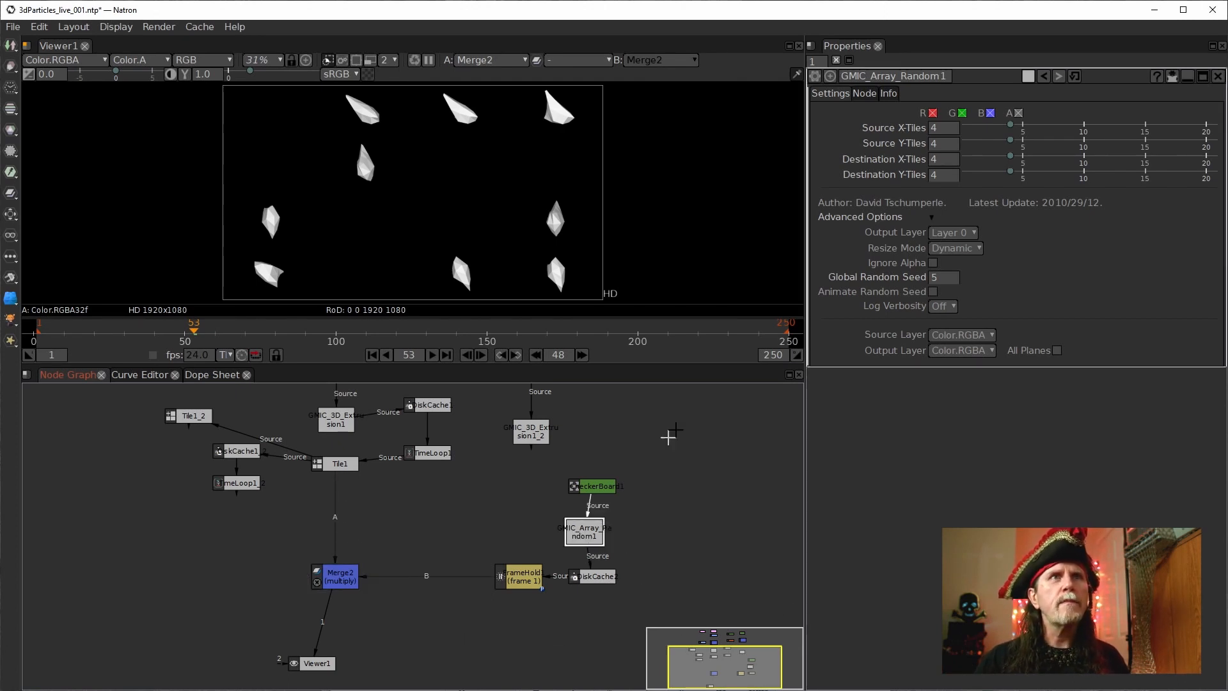
click(938, 279)
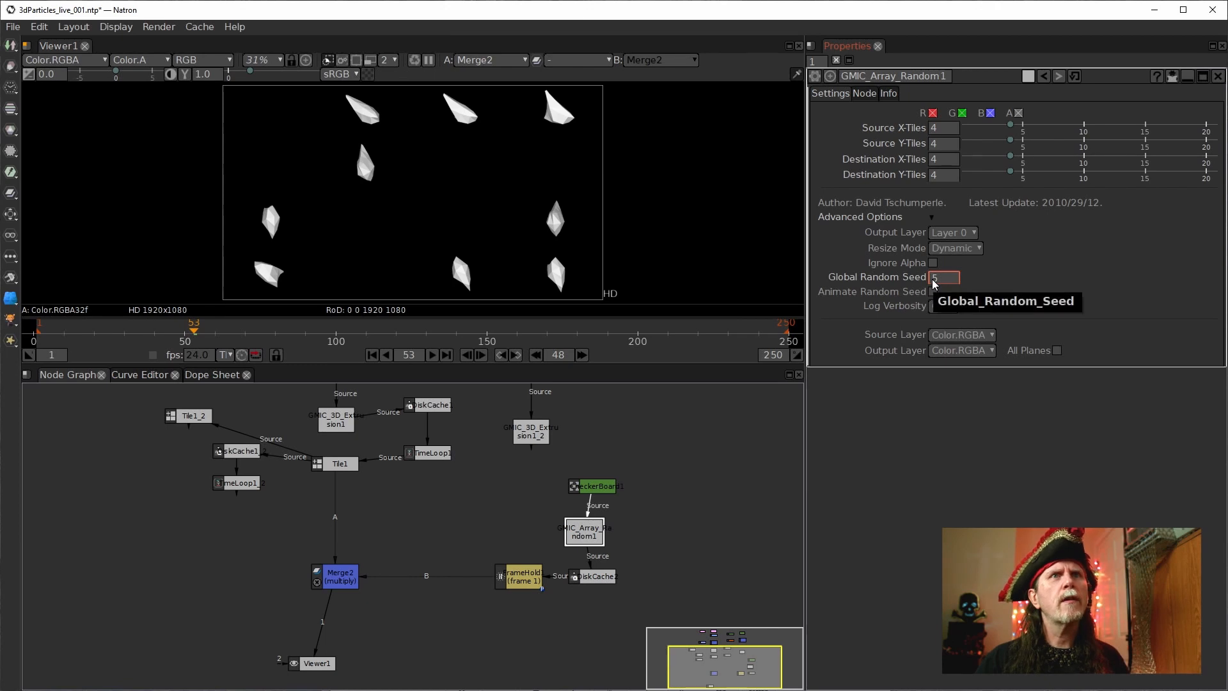
scroll(934, 279, down, 1)
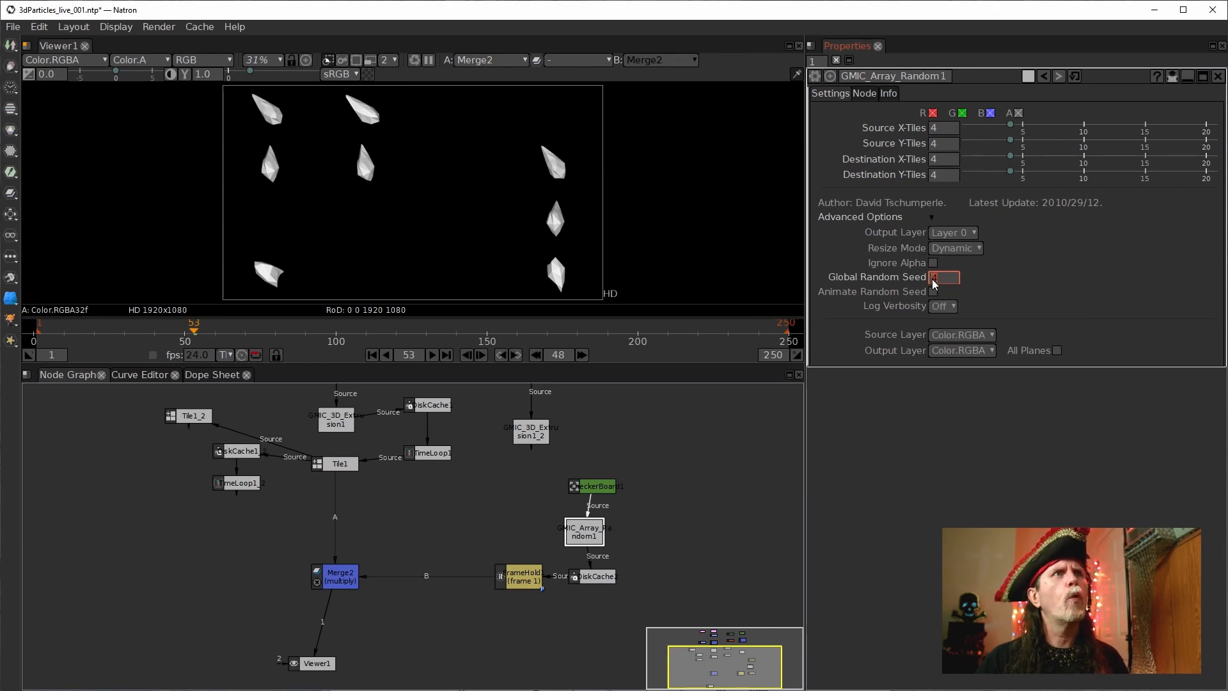
Step: Move Viewer1 straight down below Merge2 to leave room between the two nodes
click(348, 584)
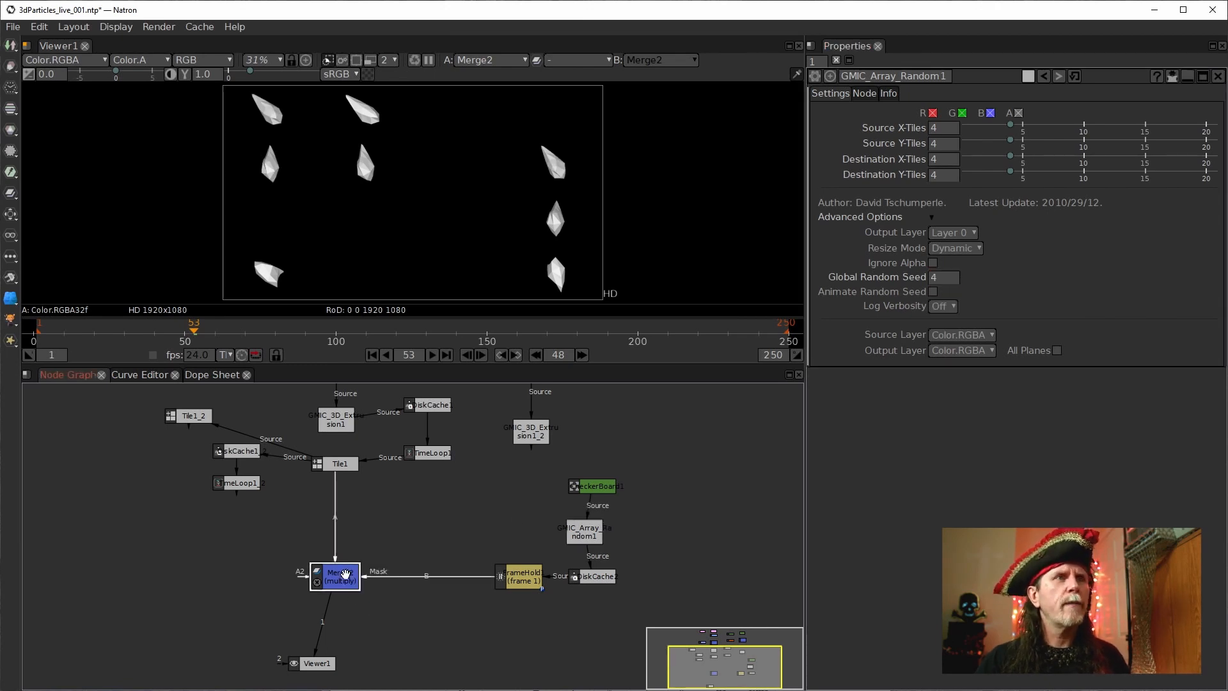
drag(466, 614, 471, 535)
scroll(472, 534, up, 1)
scroll(641, 434, down, 3)
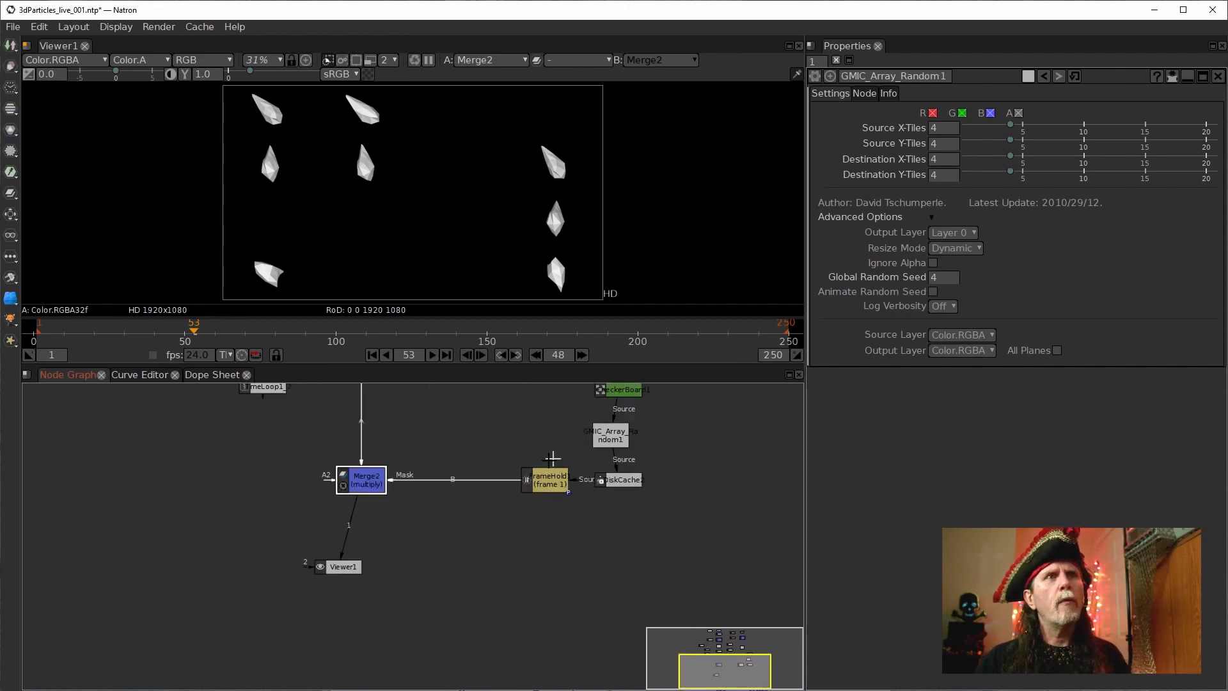
drag(387, 635, 402, 657)
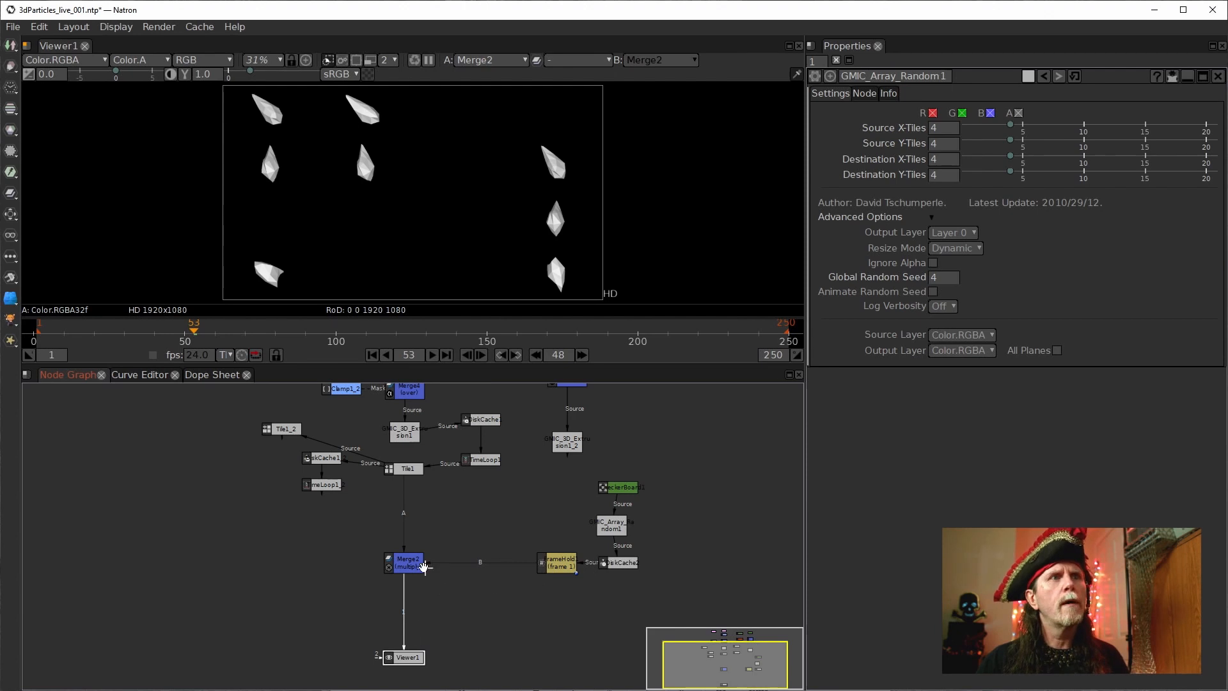
Step: Duplicate GMIC_Array_Random1, place the copy below and left of Merge2, and connect its source to Merge2
mouse_move(606, 529)
mouse_down()
mouse_move(625, 527)
mouse_move(614, 529)
mouse_up()
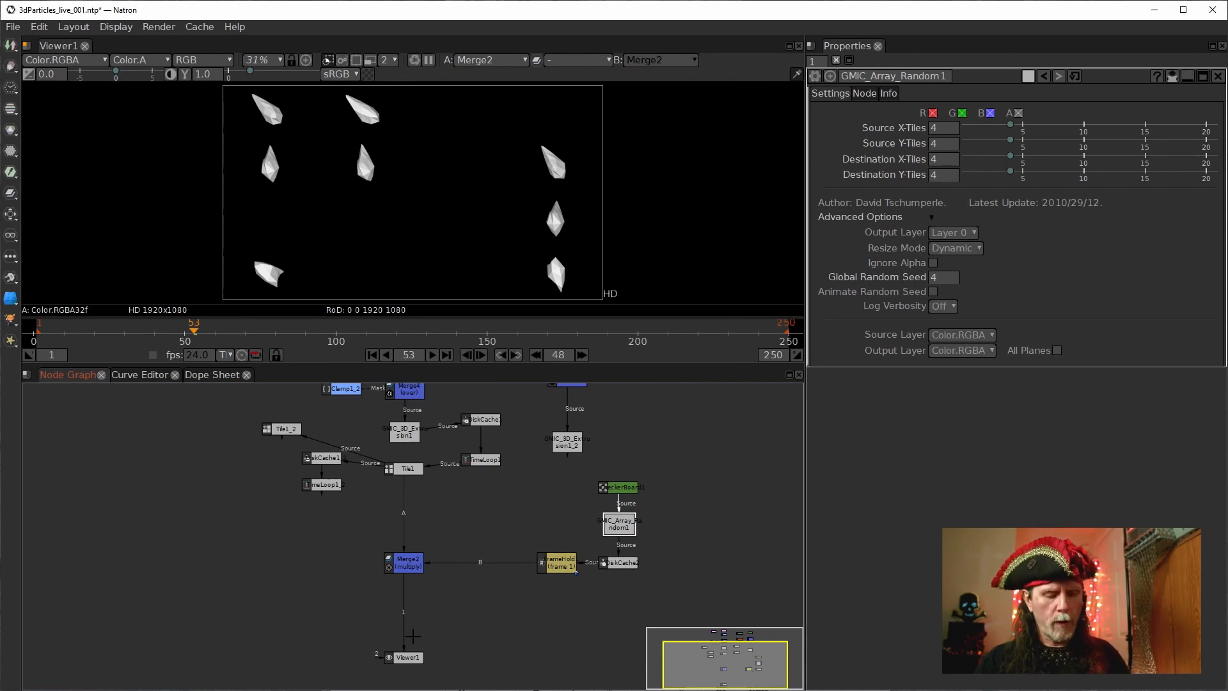
key(alt+c)
drag(391, 642, 350, 619)
drag(398, 565, 399, 566)
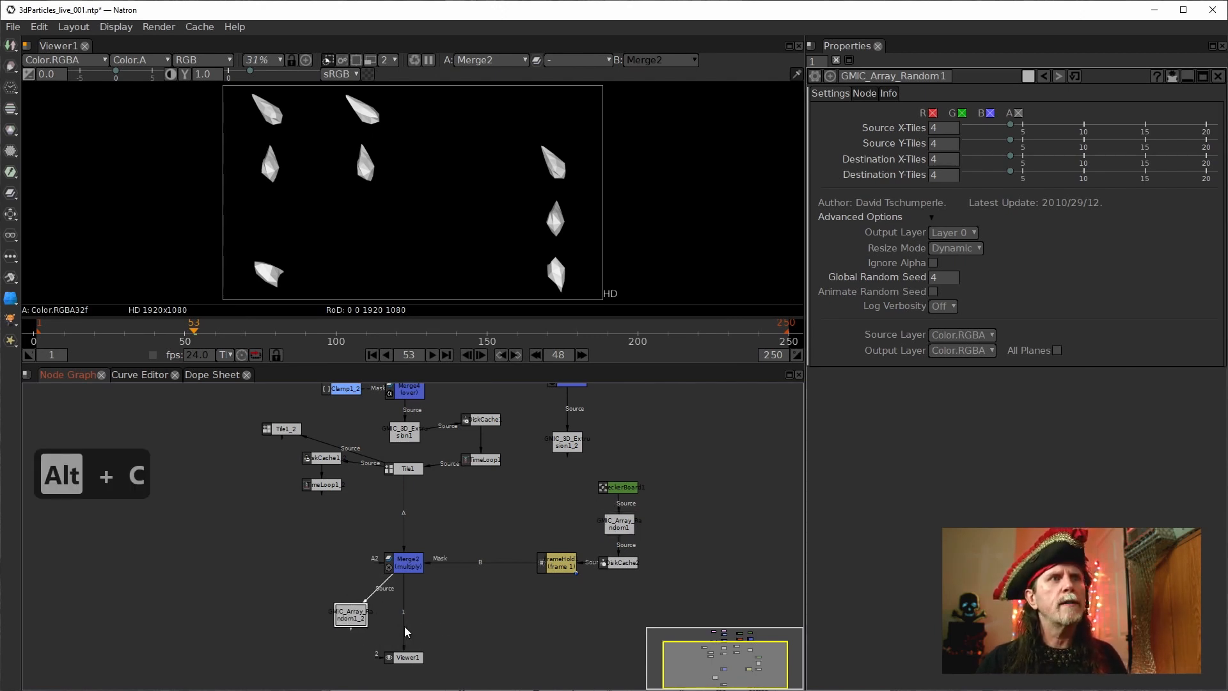
Step: Insert GMIC_Array_Random1_2 into the connection between Merge2 and Viewer1, and move Viewer1 down and to the left
mouse_move(404, 629)
mouse_down()
mouse_move(355, 616)
mouse_move(393, 610)
mouse_up()
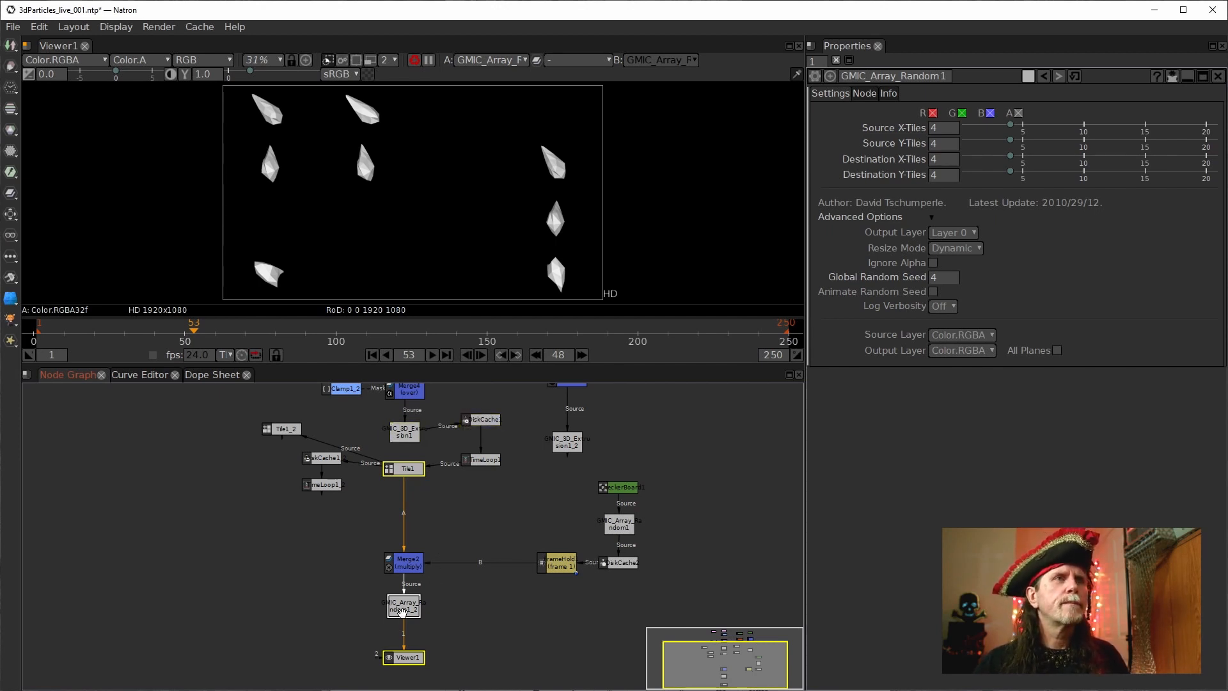
drag(401, 612, 321, 681)
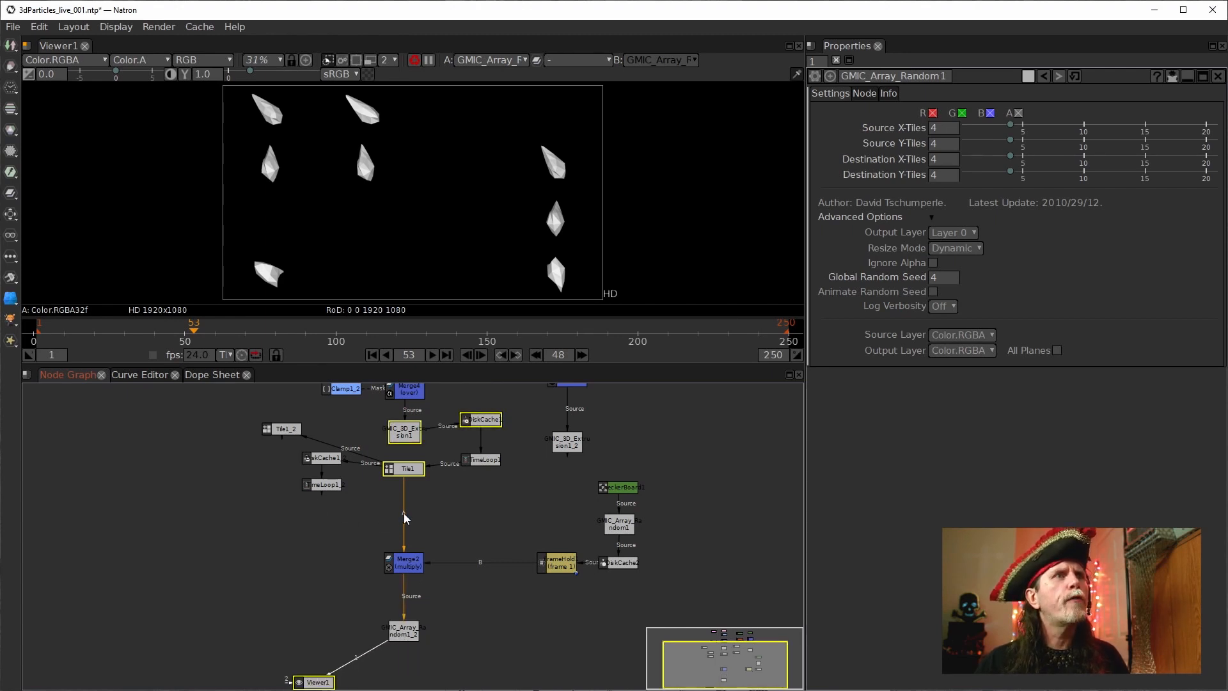
Step: Connect Merge2's A input to TimeLoop1_2 and line up the DiskCache1_2 and TimeLoop1_2 nodes between Tile1 and Merge2
drag(402, 515, 324, 486)
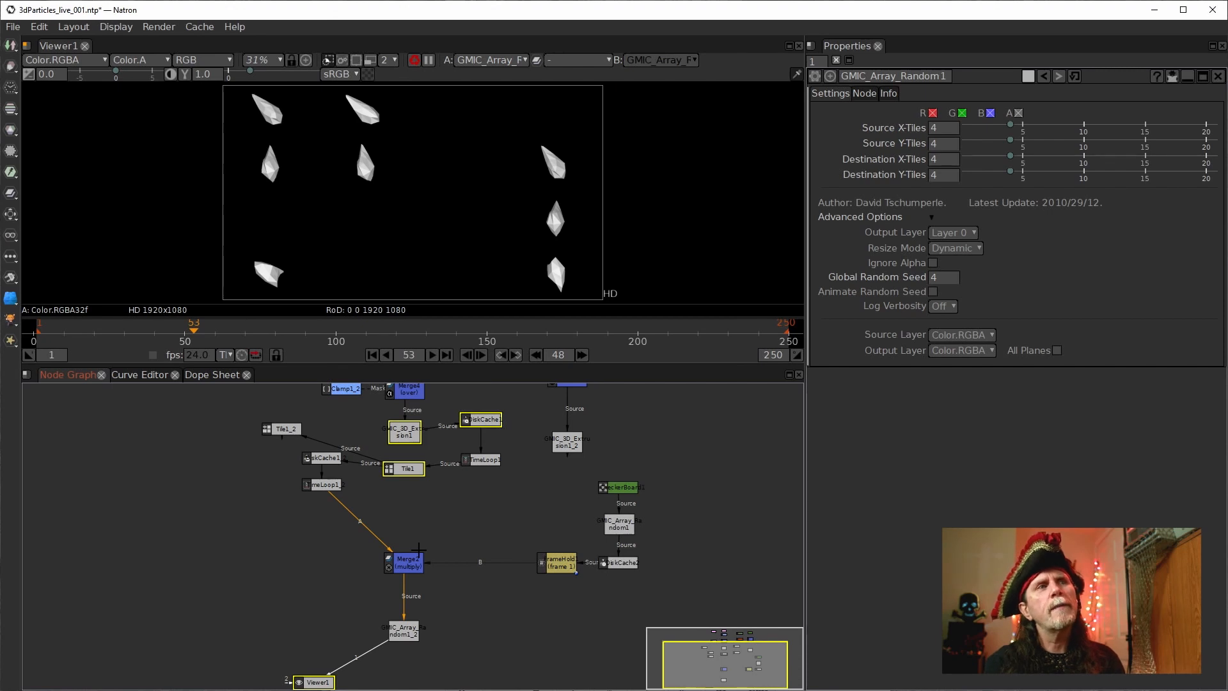
click(323, 462)
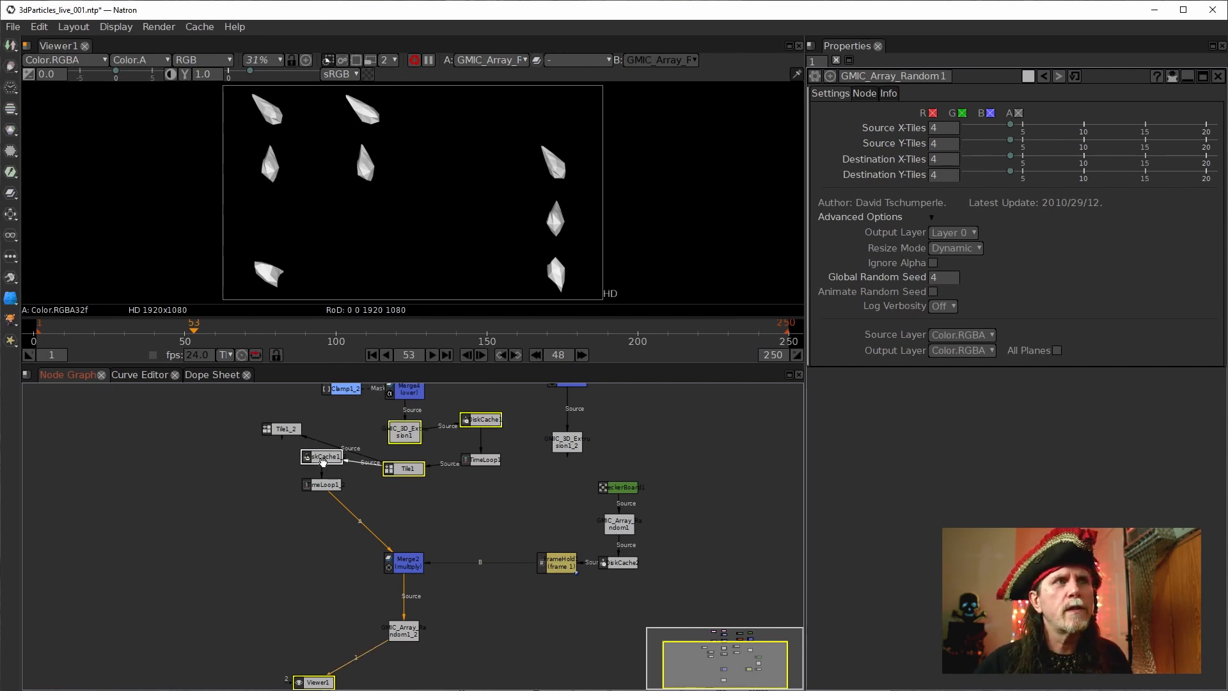
drag(323, 462, 406, 500)
drag(325, 486, 401, 523)
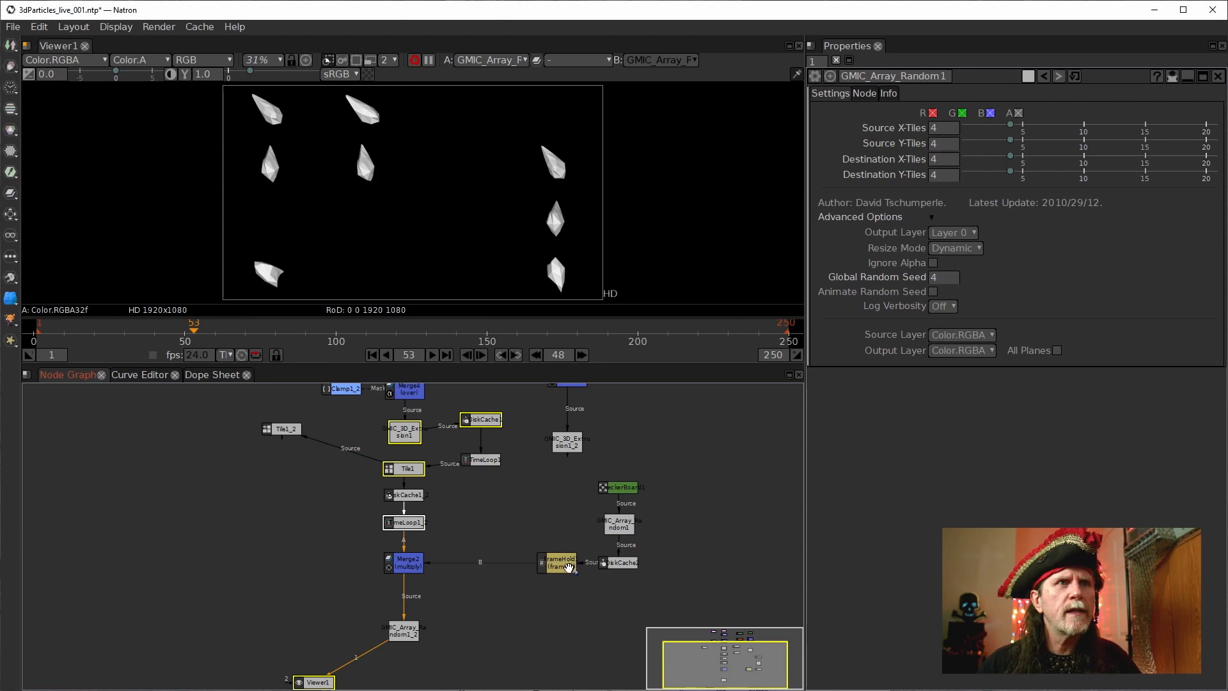
Step: Tidy the graph by nudging FrameHold1 toward Merge2 and moving GMIC_Array_Random1_2 closer beneath Merge2
mouse_move(568, 567)
mouse_down()
mouse_move(559, 582)
mouse_move(551, 563)
mouse_up()
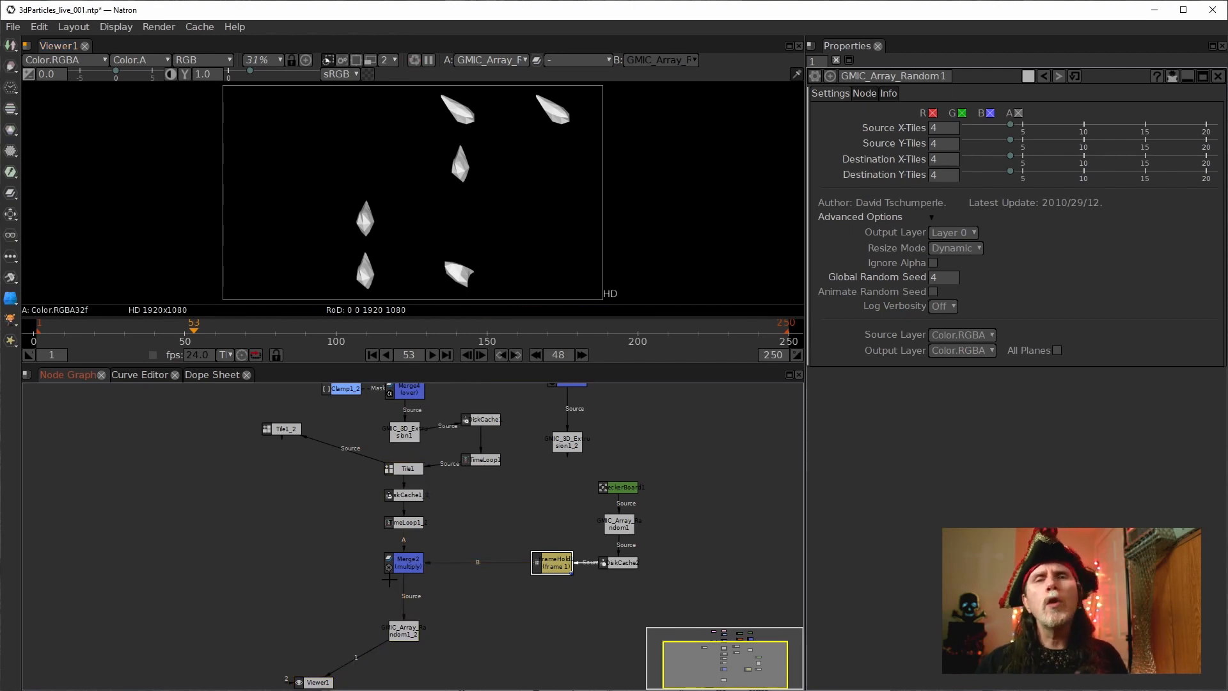
click(405, 522)
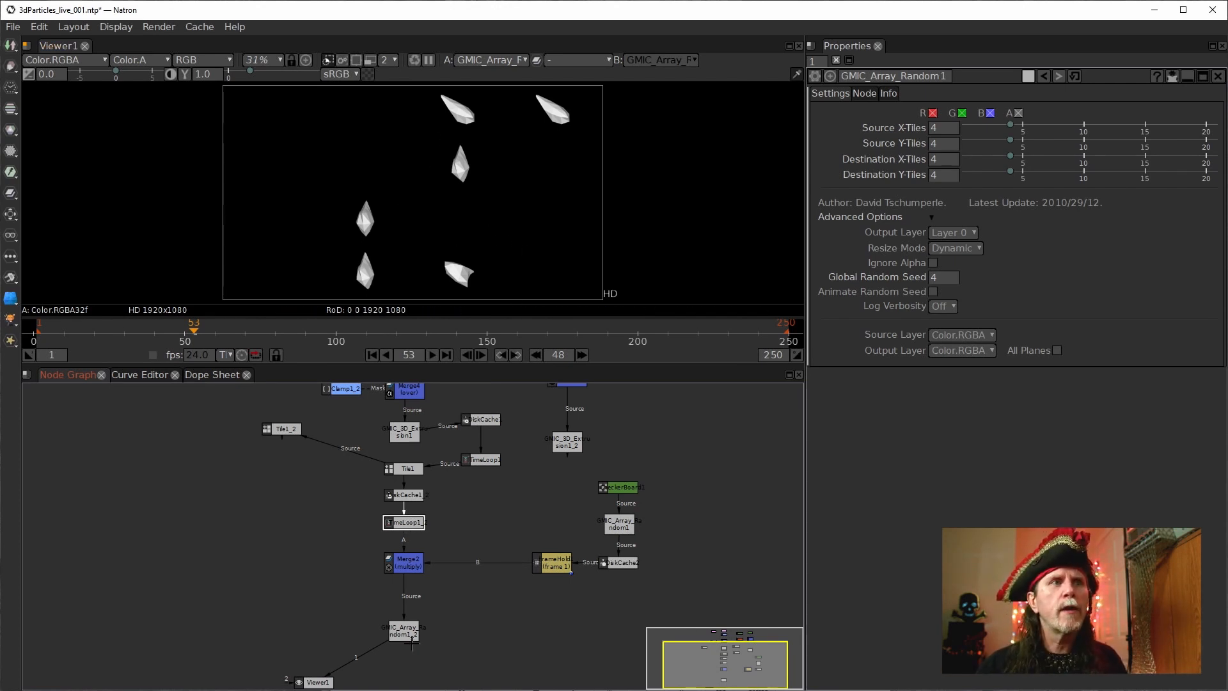
drag(412, 643, 412, 622)
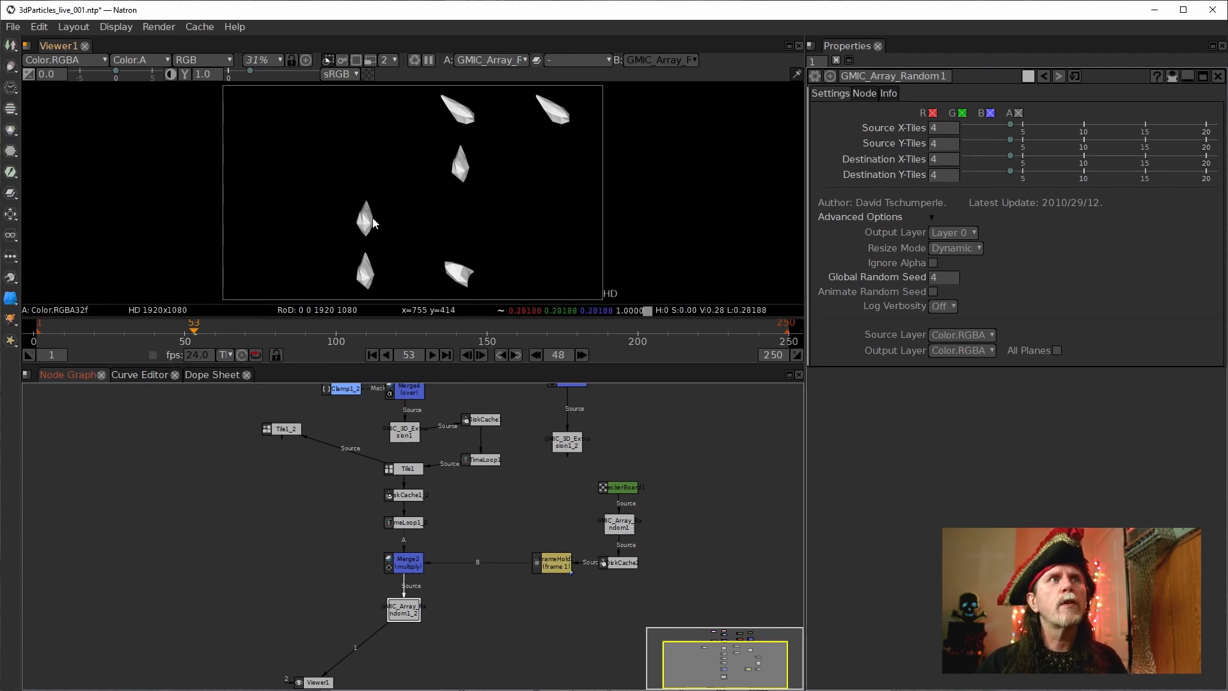
Step: Open the settings of GMIC_Array_Random1_2 and expand its Advanced Options
mouse_move(457, 309)
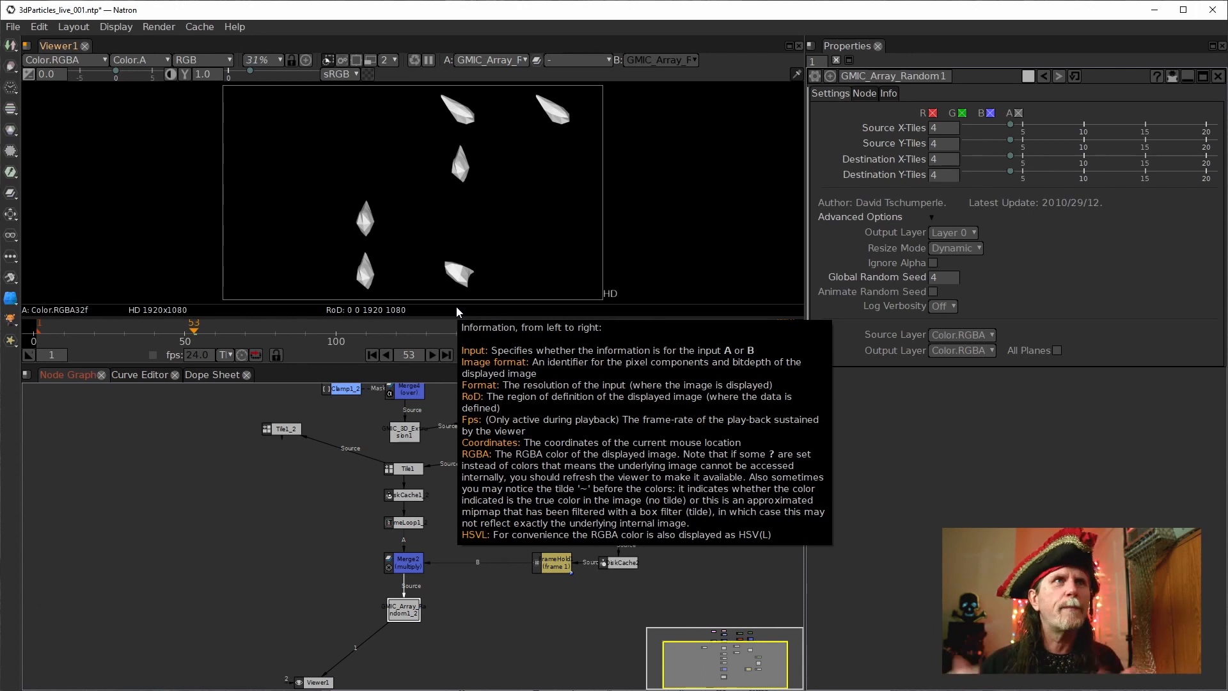
double_click(406, 609)
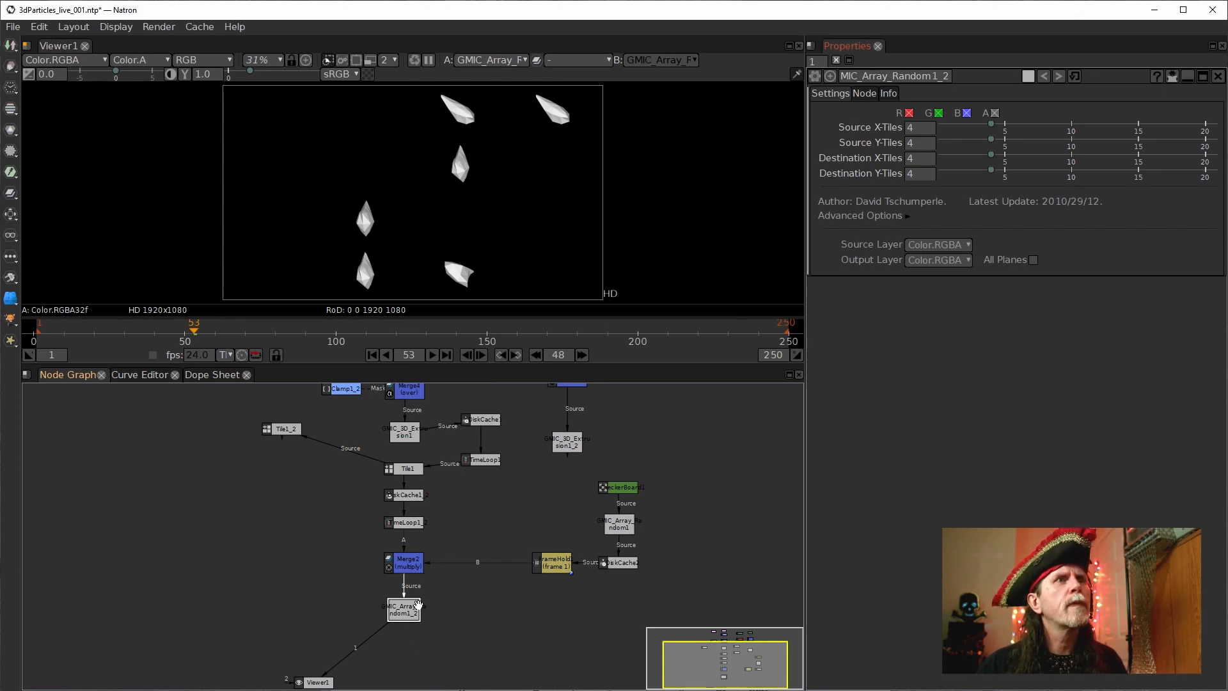
click(410, 611)
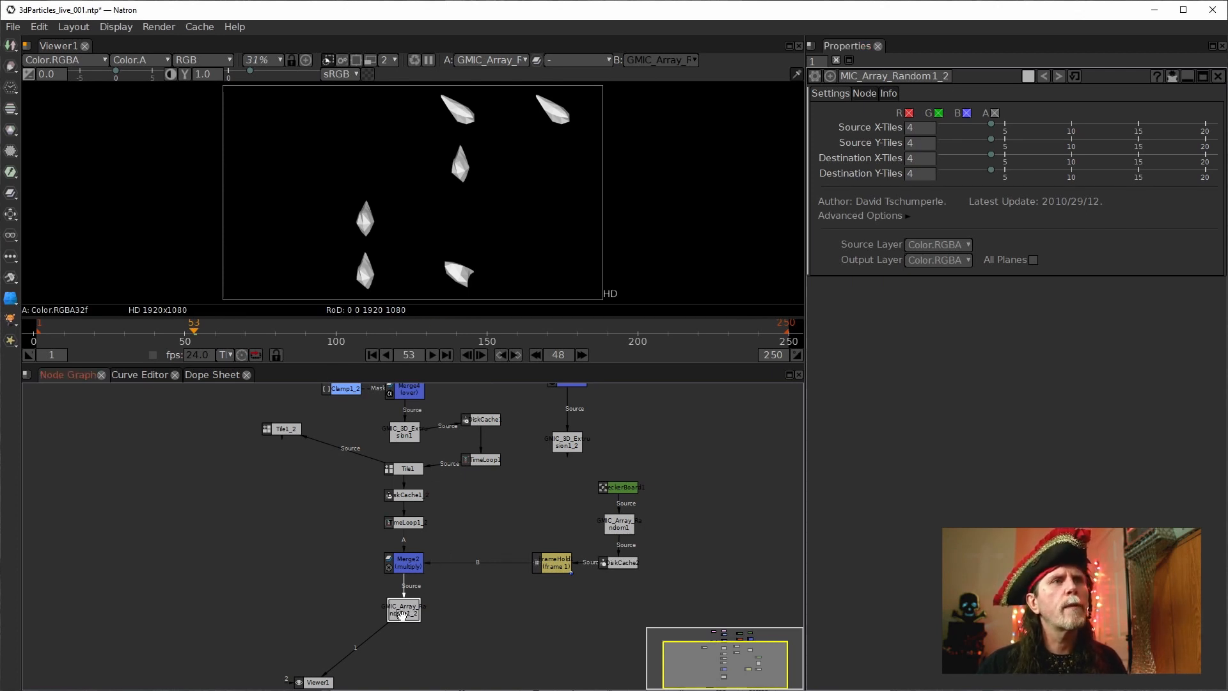
drag(404, 615, 404, 612)
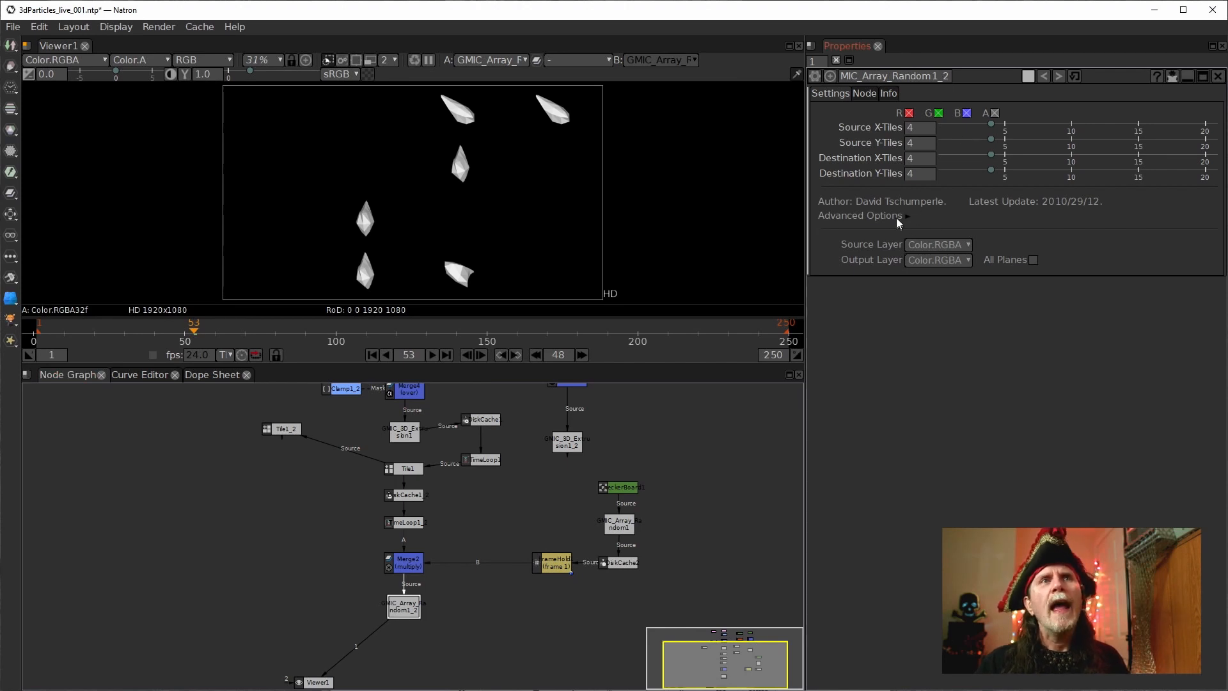
click(903, 215)
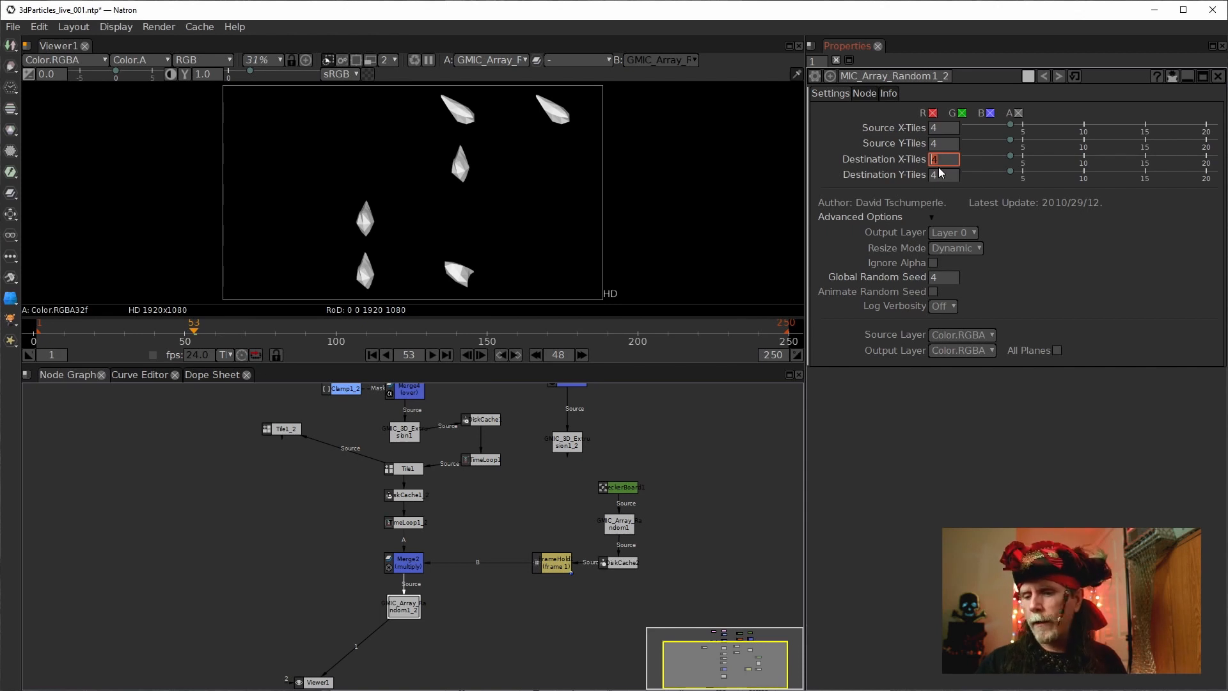
Step: Set both Destination X-Tiles and Destination Y-Tiles of GMIC_Array_Random1_2 to 20
text(20)
key(Return)
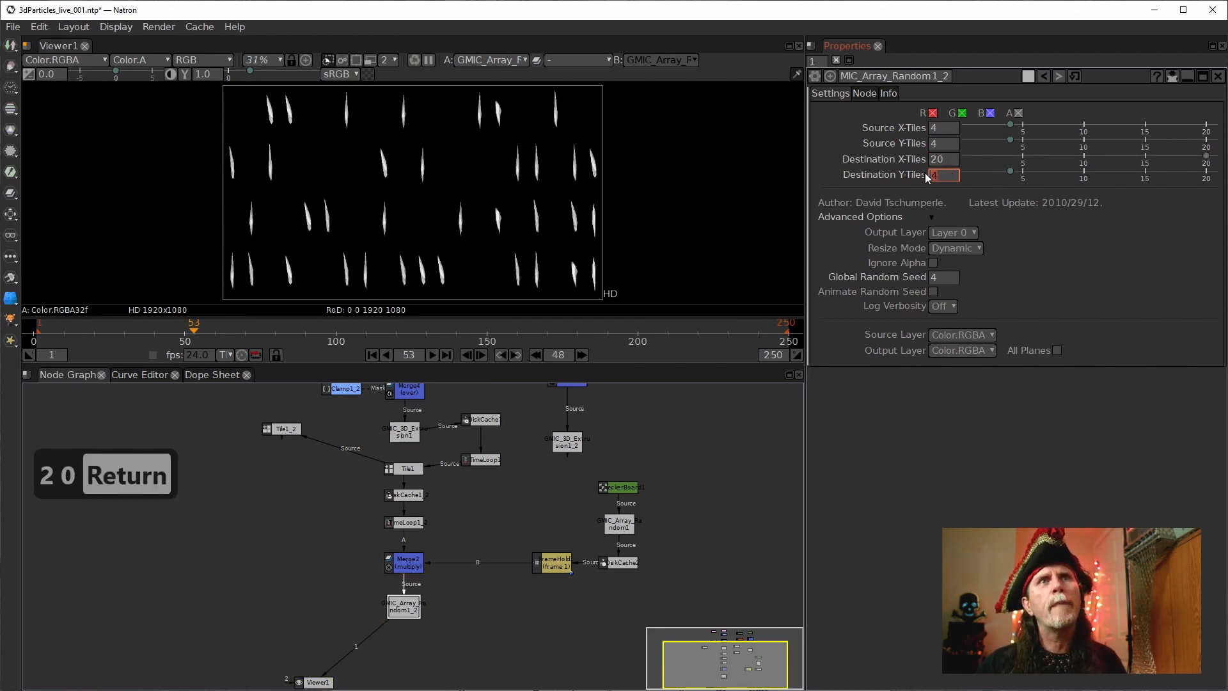
text(20)
key(Return)
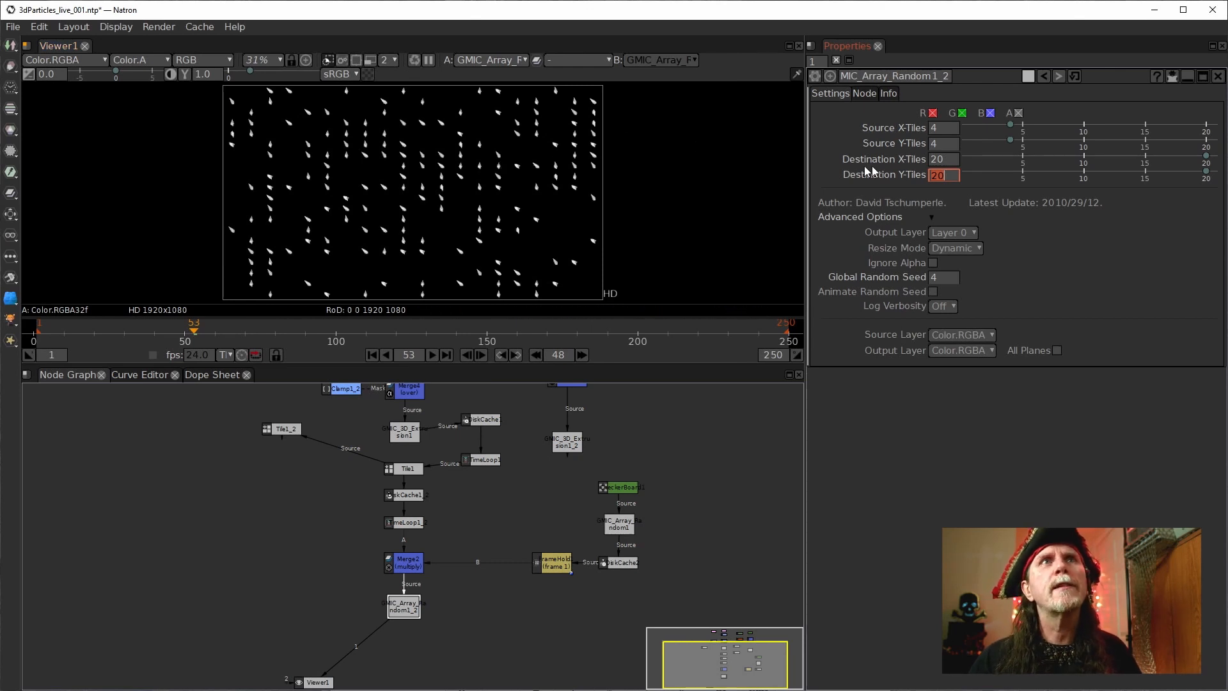
click(929, 159)
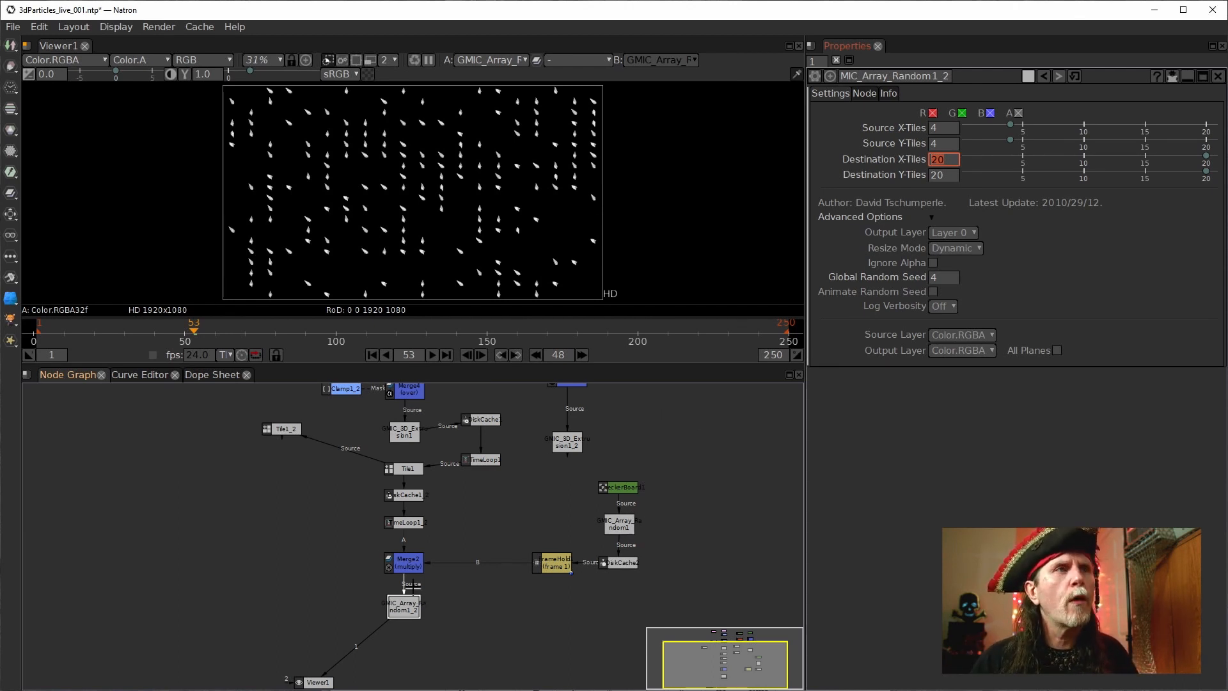
click(946, 160)
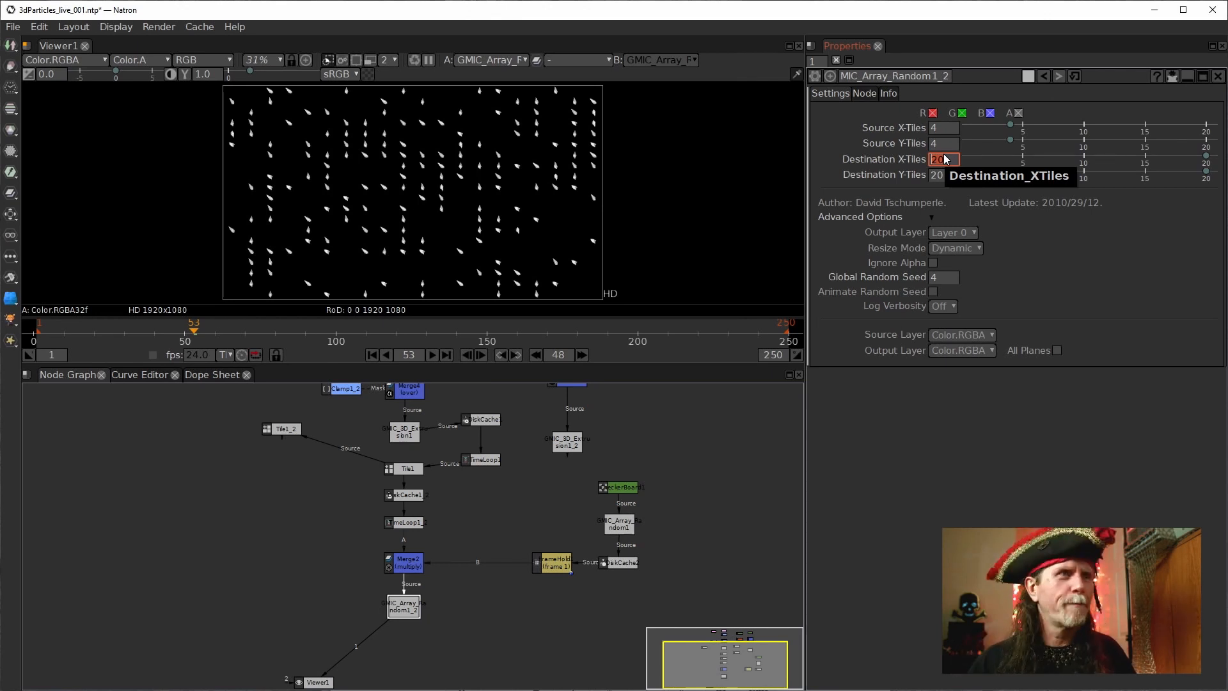
Step: Move GMIC_Array_Random1_2 slightly further down below Merge2 and select Merge2
click(394, 609)
drag(394, 609, 394, 636)
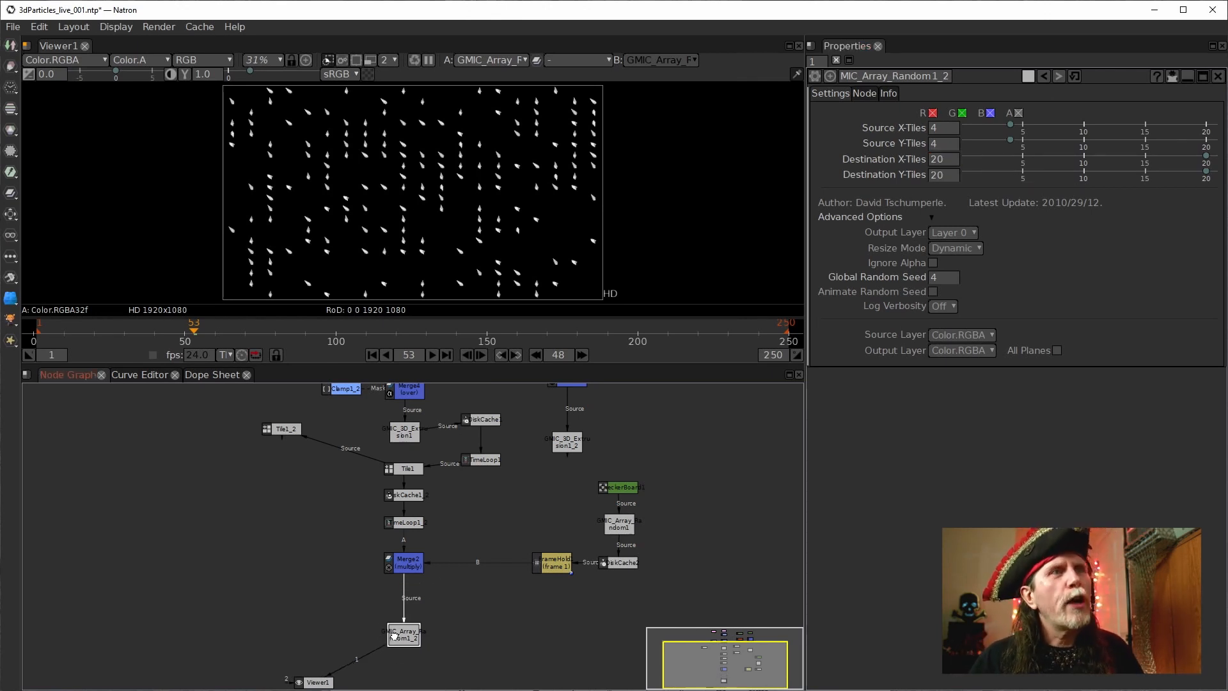
click(407, 562)
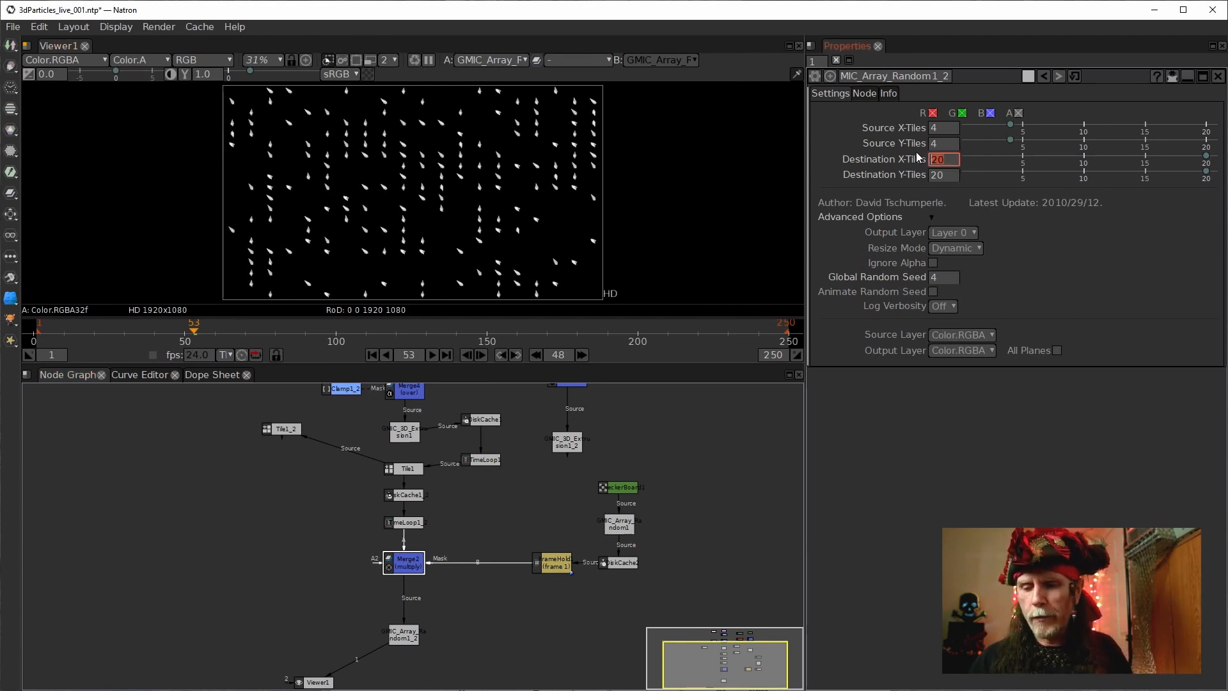
Step: Restore Destination X-Tiles and Destination Y-Tiles of GMIC_Array_Random1_2 to 4
text(4)
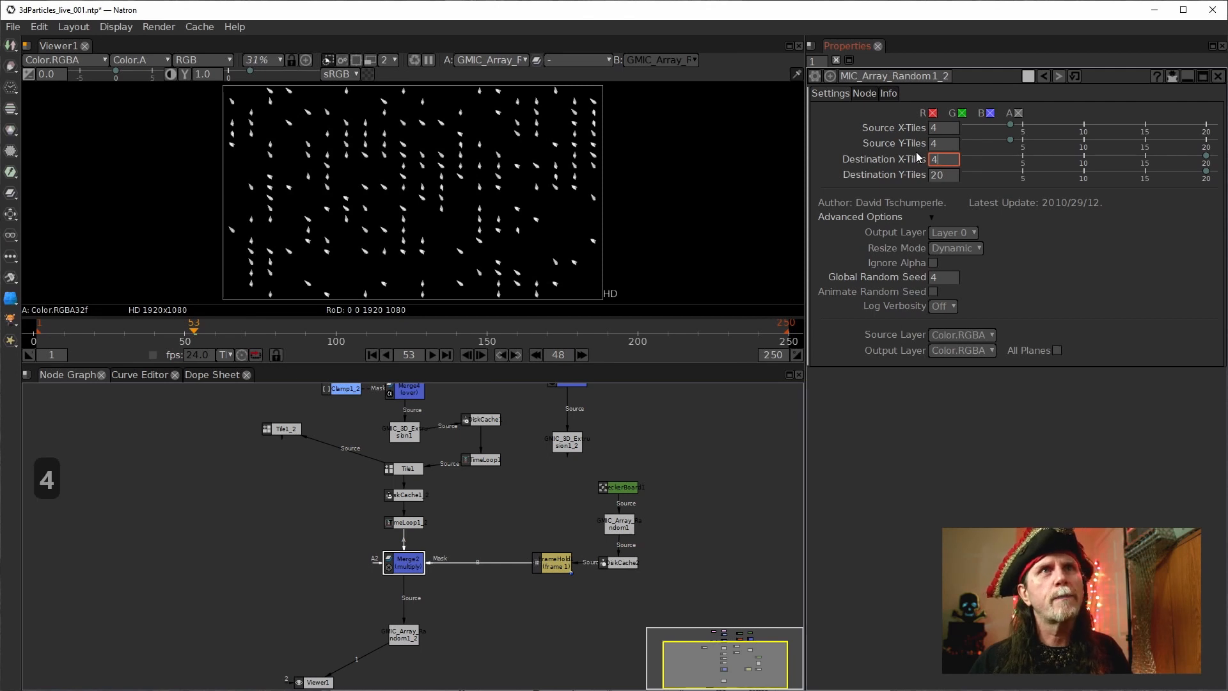
key(Tab)
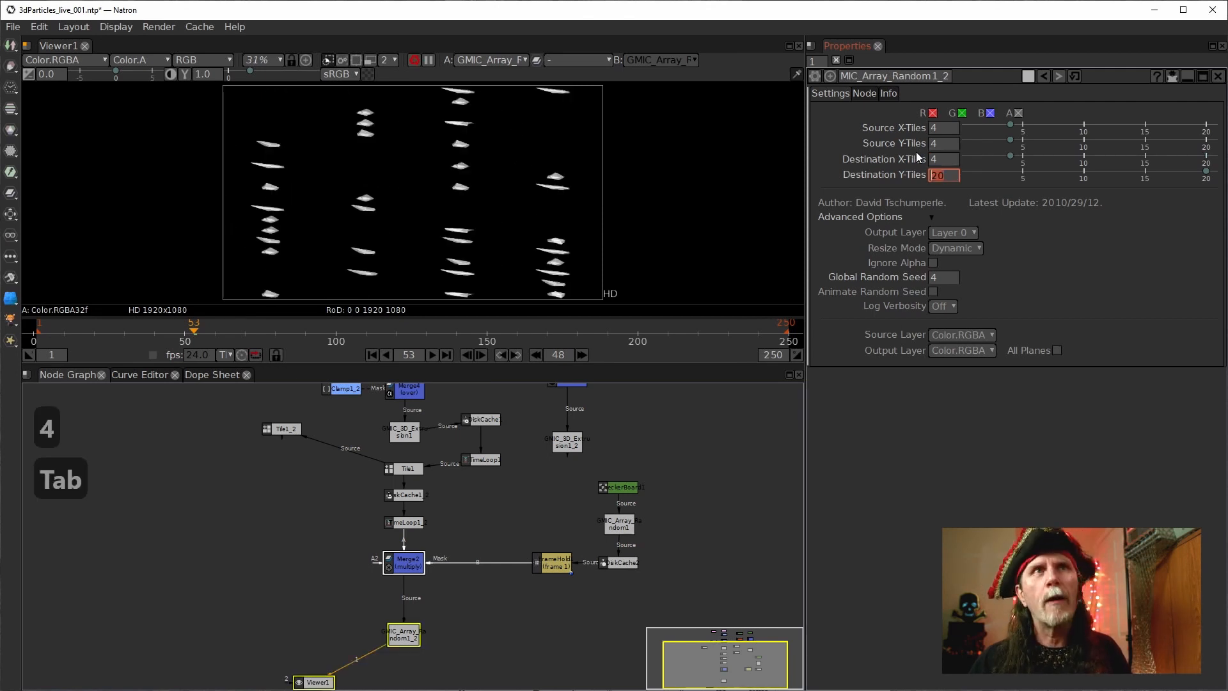
text(4)
key(Return)
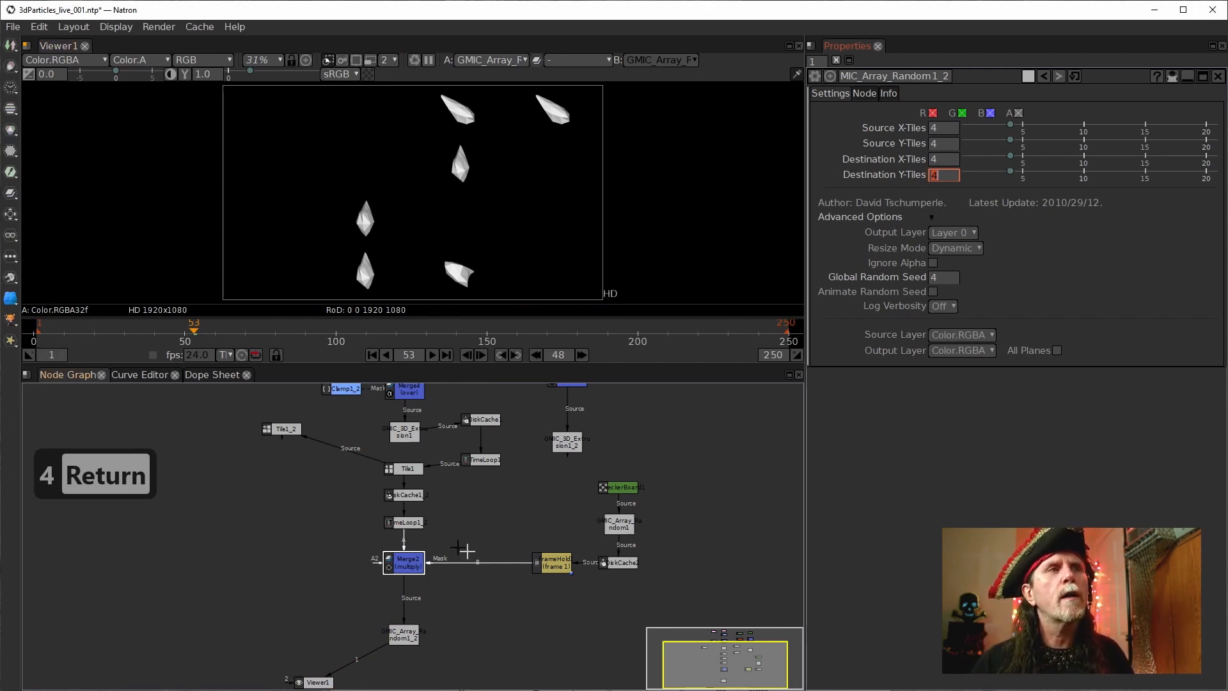
Step: Step through Global Random Seed values on GMIC_Array_Random1_2 to compare tile arrangements, and leave the seed at 18
click(404, 636)
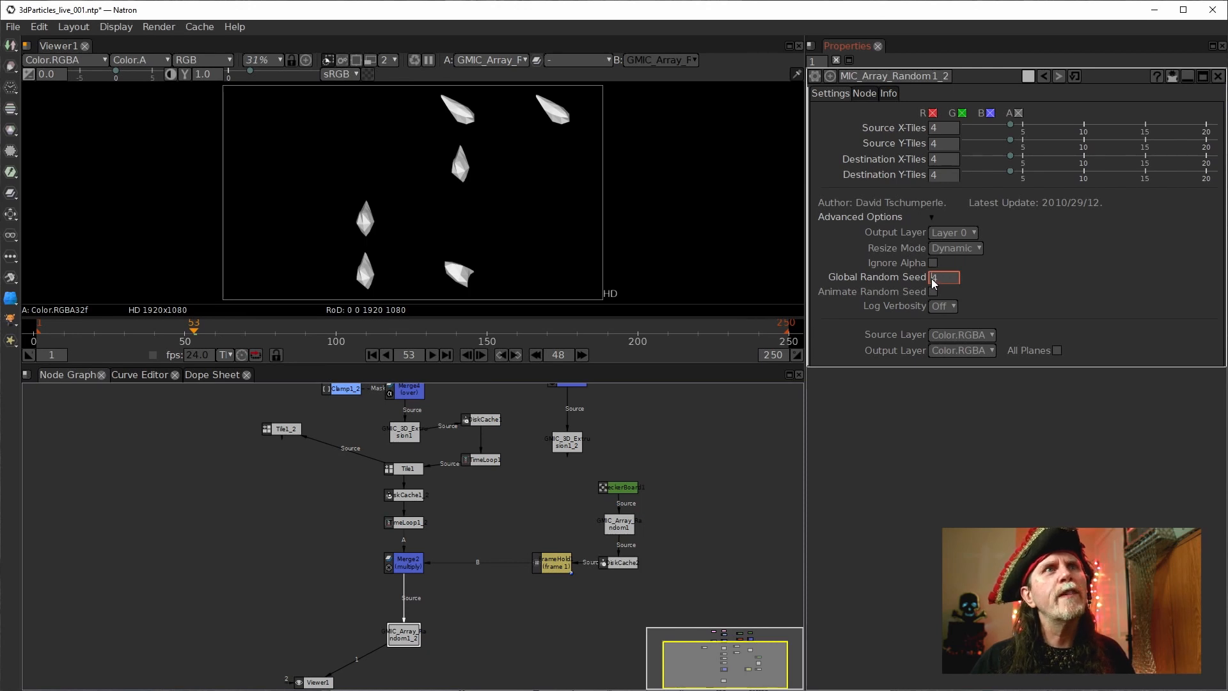
scroll(932, 284, down, 2)
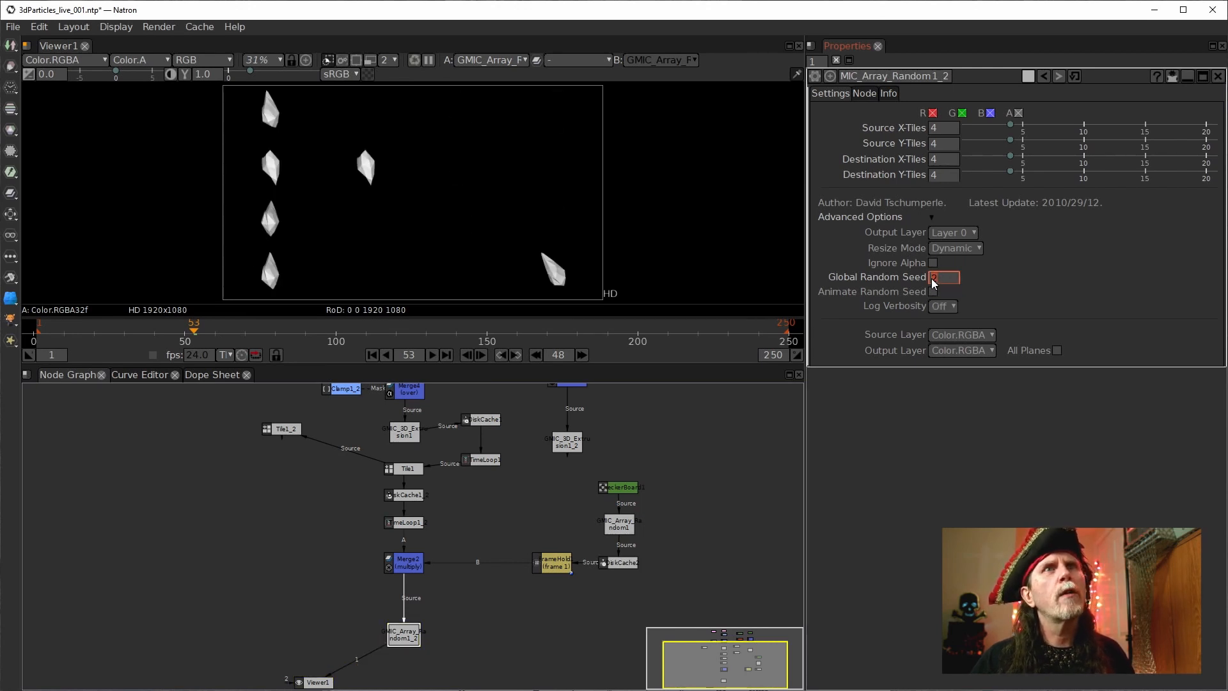
scroll(932, 284, up, 1)
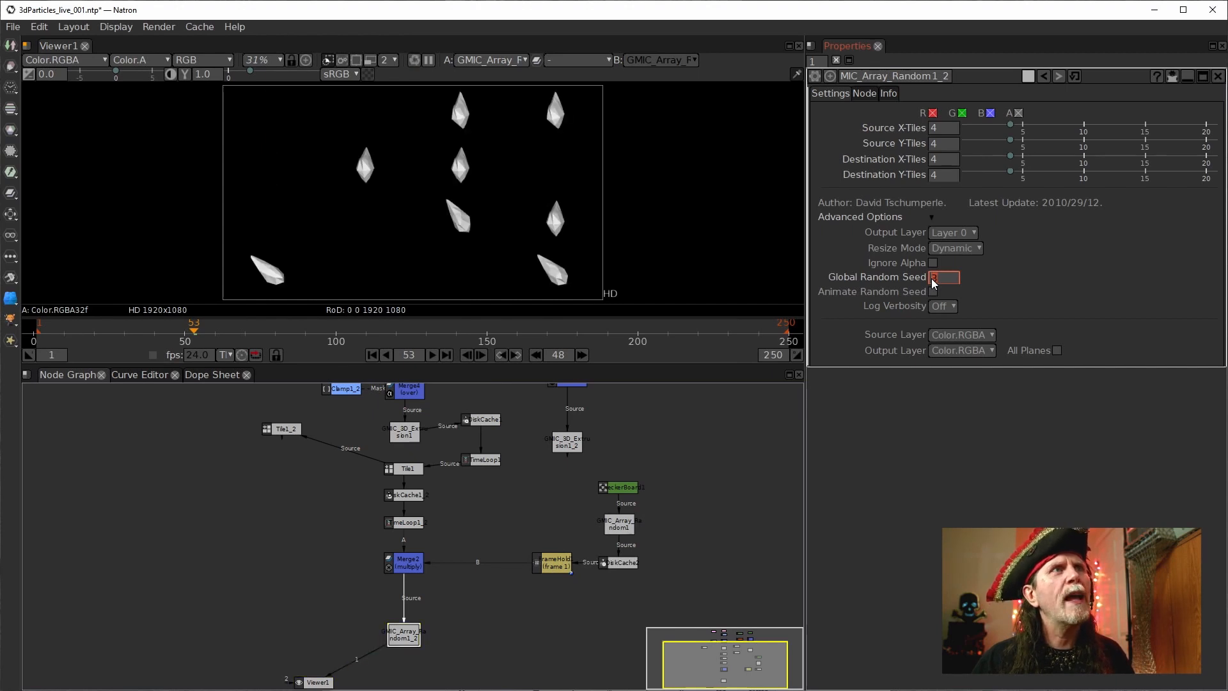
scroll(932, 284, up, 1)
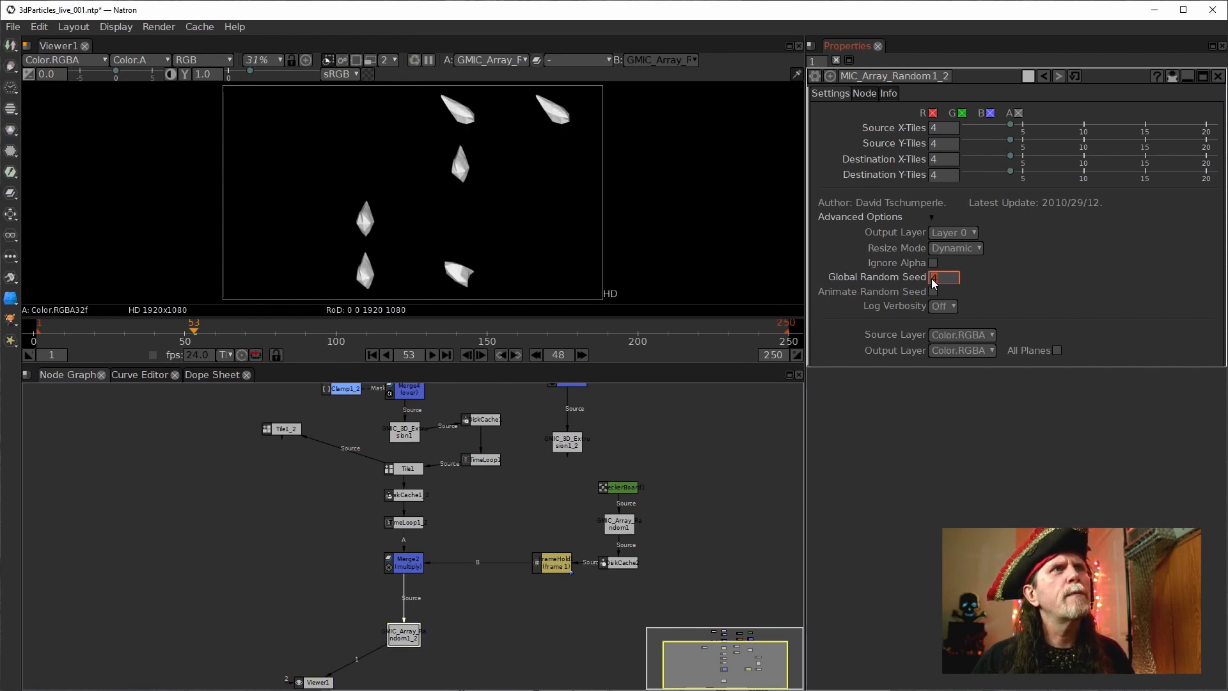
scroll(932, 284, up, 1)
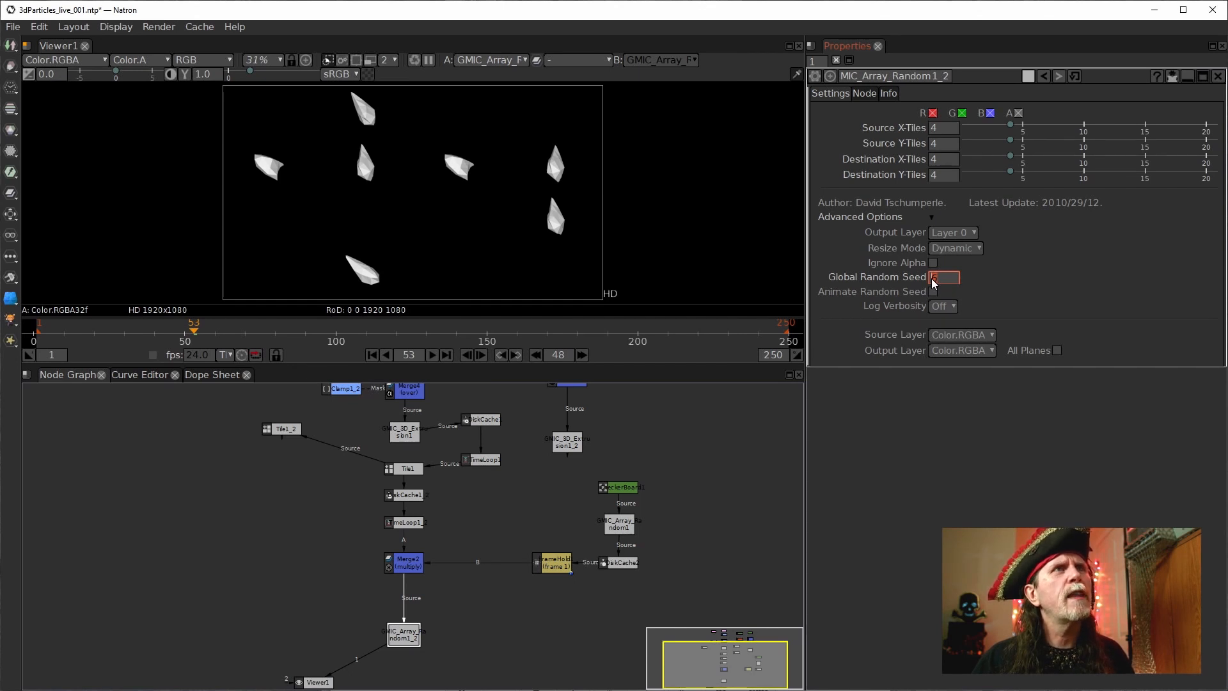
scroll(932, 284, up, 1)
scroll(932, 284, up, 1)
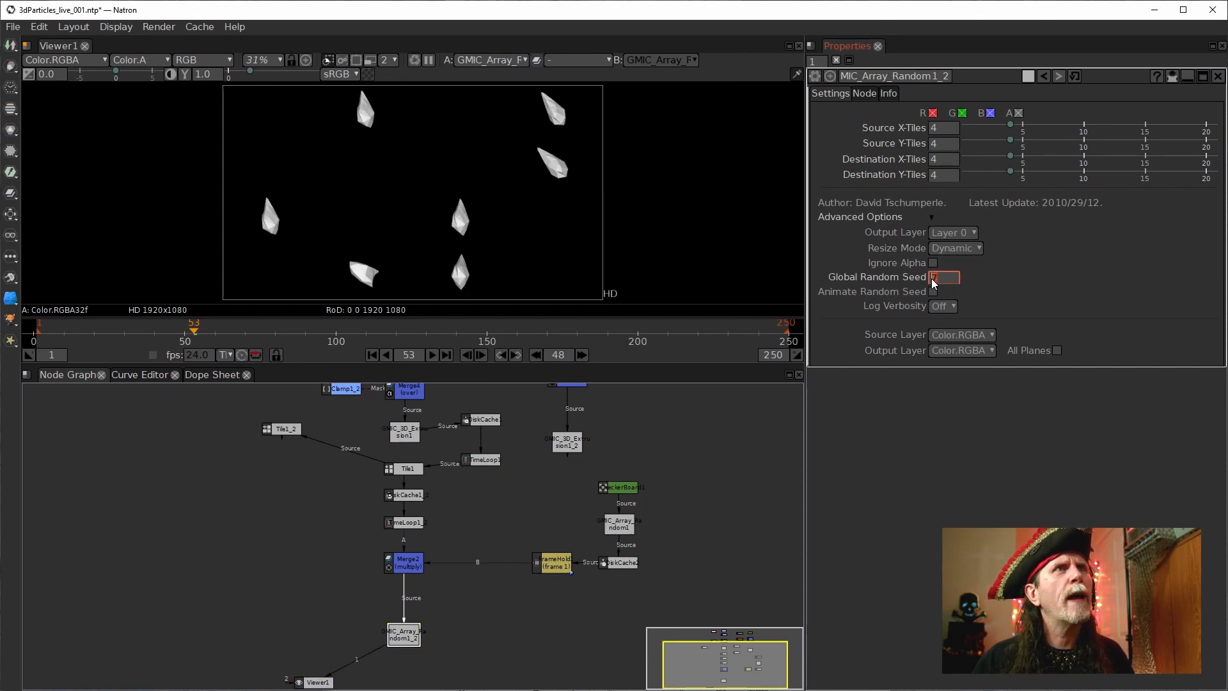
scroll(932, 284, up, 1)
scroll(932, 284, up, 1)
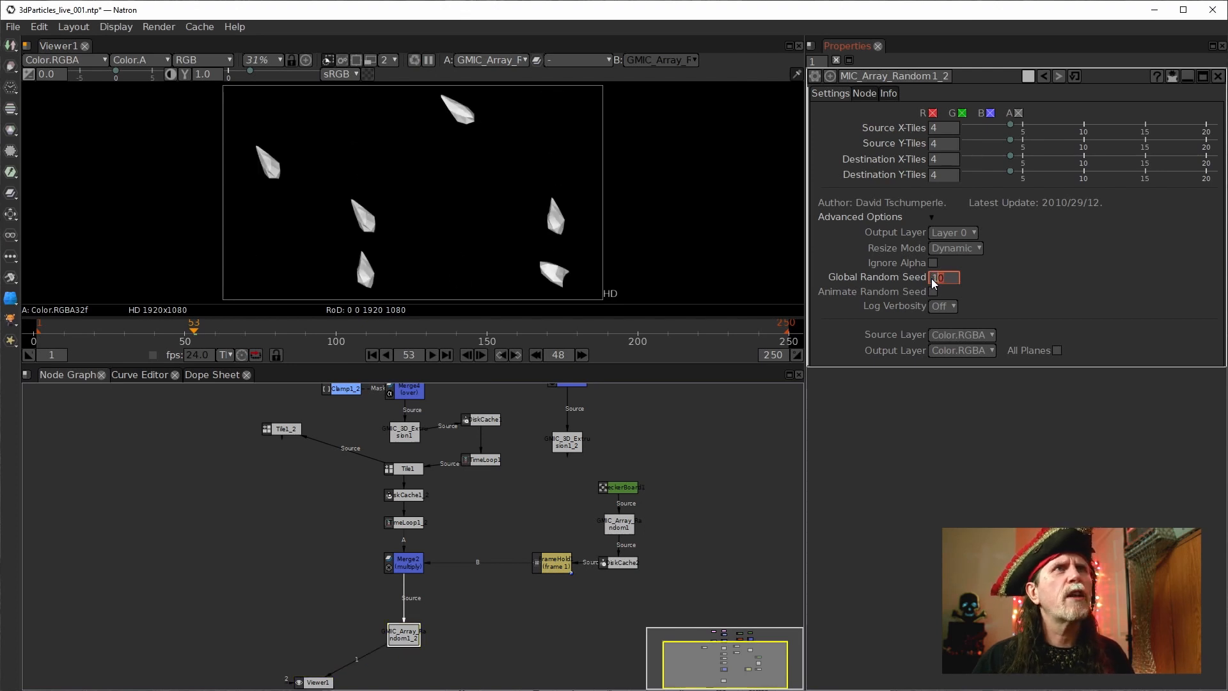
scroll(934, 283, up, 1)
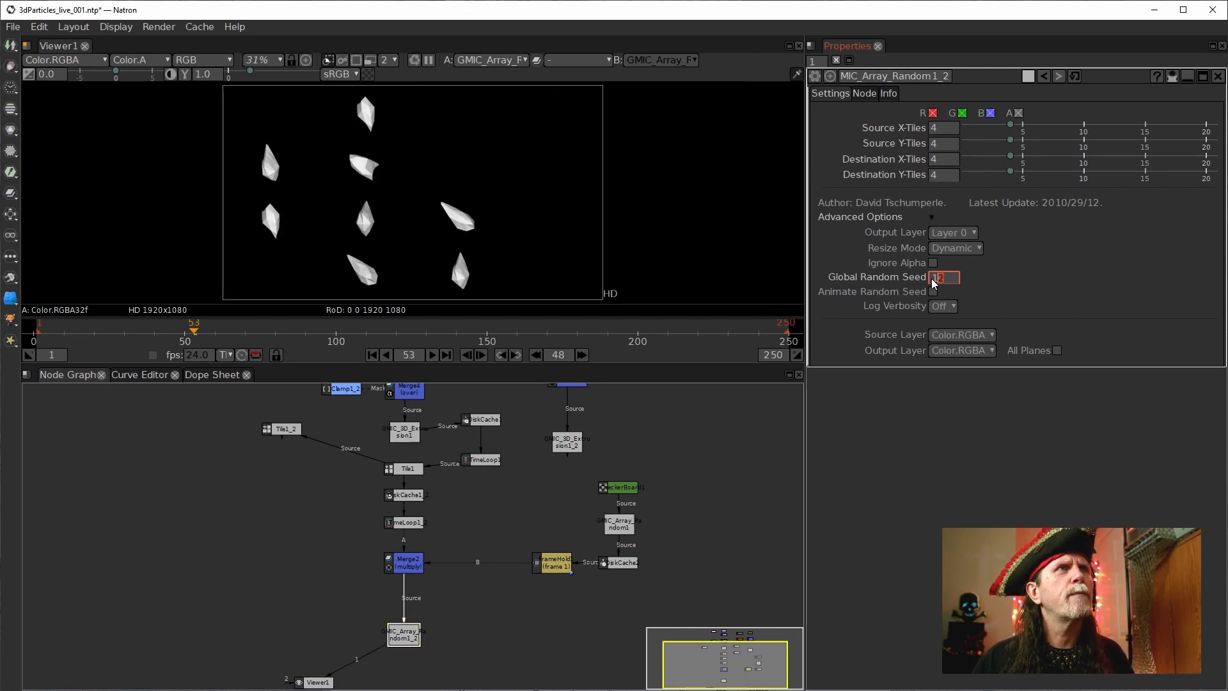
scroll(933, 283, up, 1)
scroll(934, 283, up, 1)
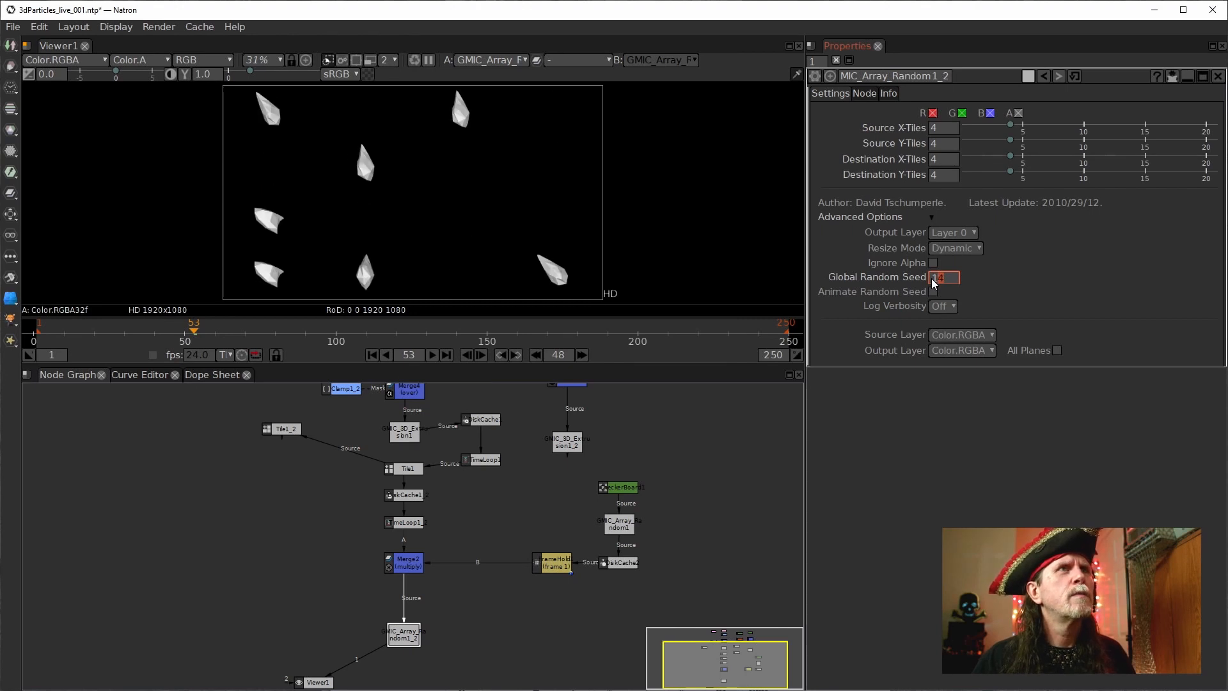
scroll(934, 284, up, 1)
scroll(934, 284, up, 1)
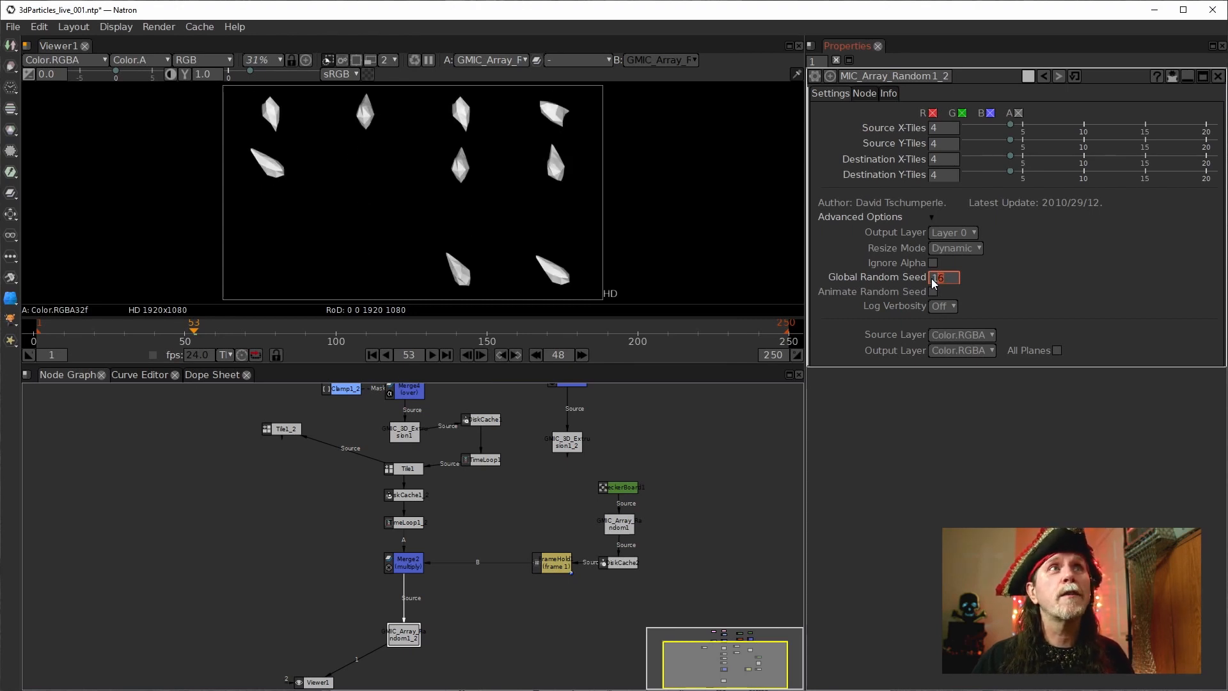
scroll(933, 283, up, 1)
scroll(933, 283, up, 1)
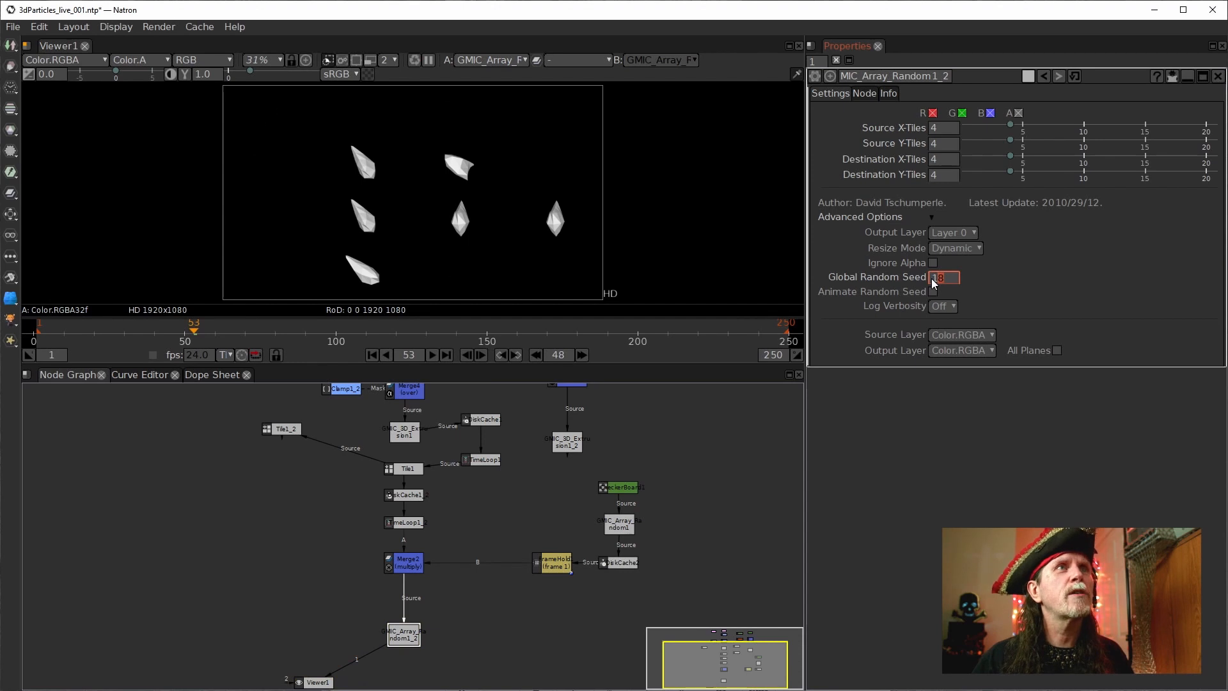
scroll(933, 283, up, 1)
scroll(933, 283, down, 1)
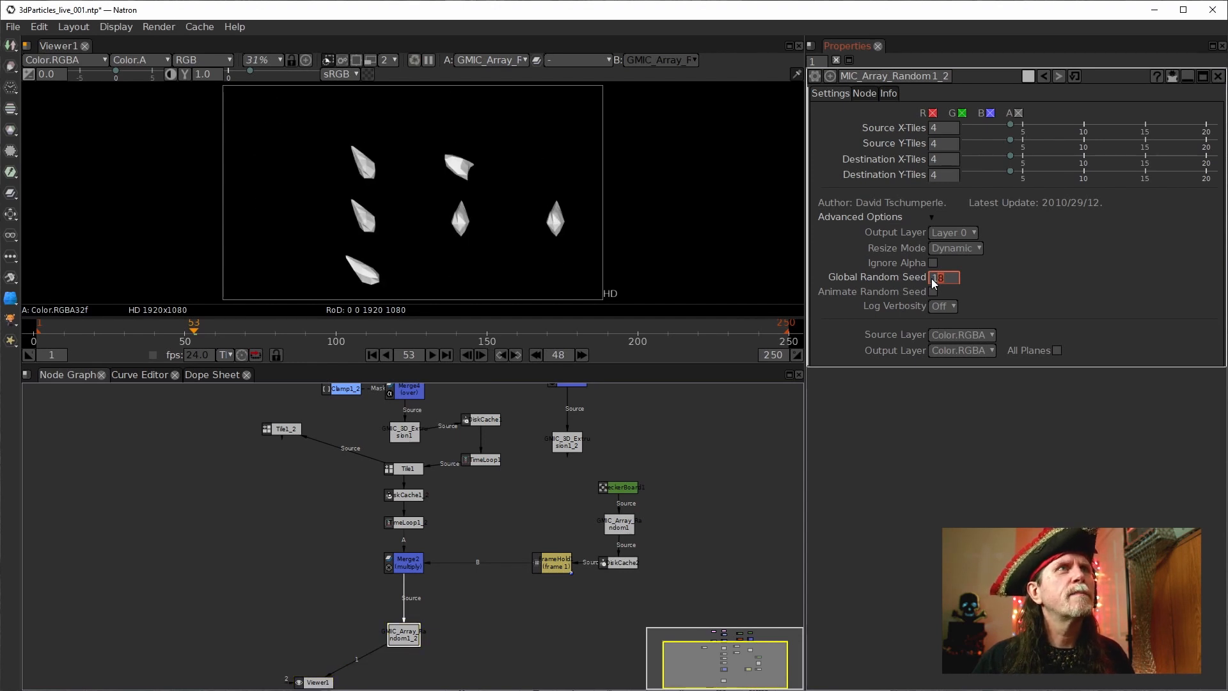
scroll(933, 283, down, 1)
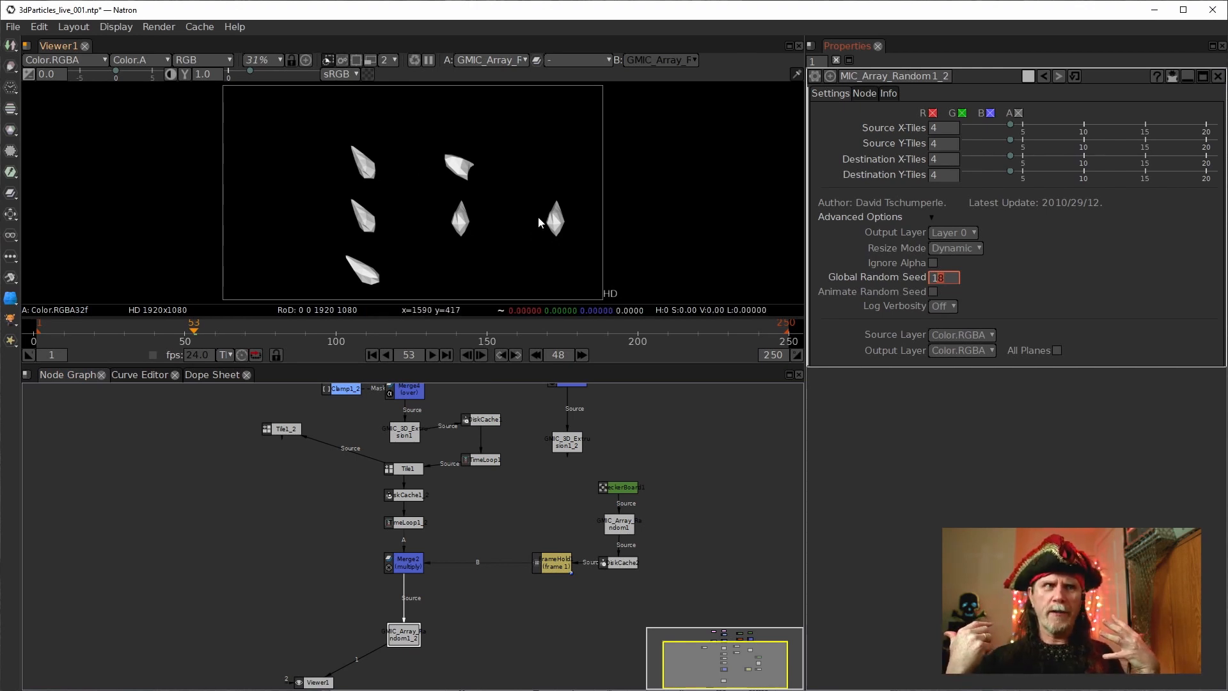
Step: Place Viewer1 straight below the main node chain and move GMIC_Array_Random1_2 up close beneath Merge2
drag(502, 651, 520, 553)
drag(334, 584, 424, 636)
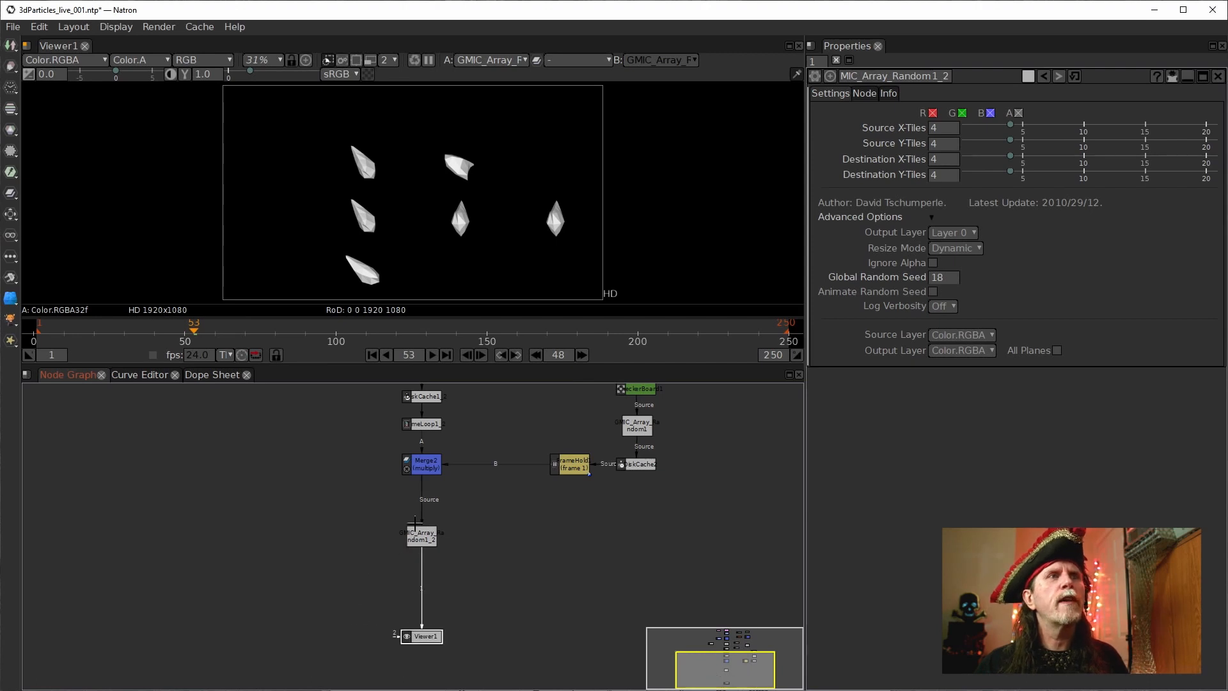
drag(420, 536, 418, 501)
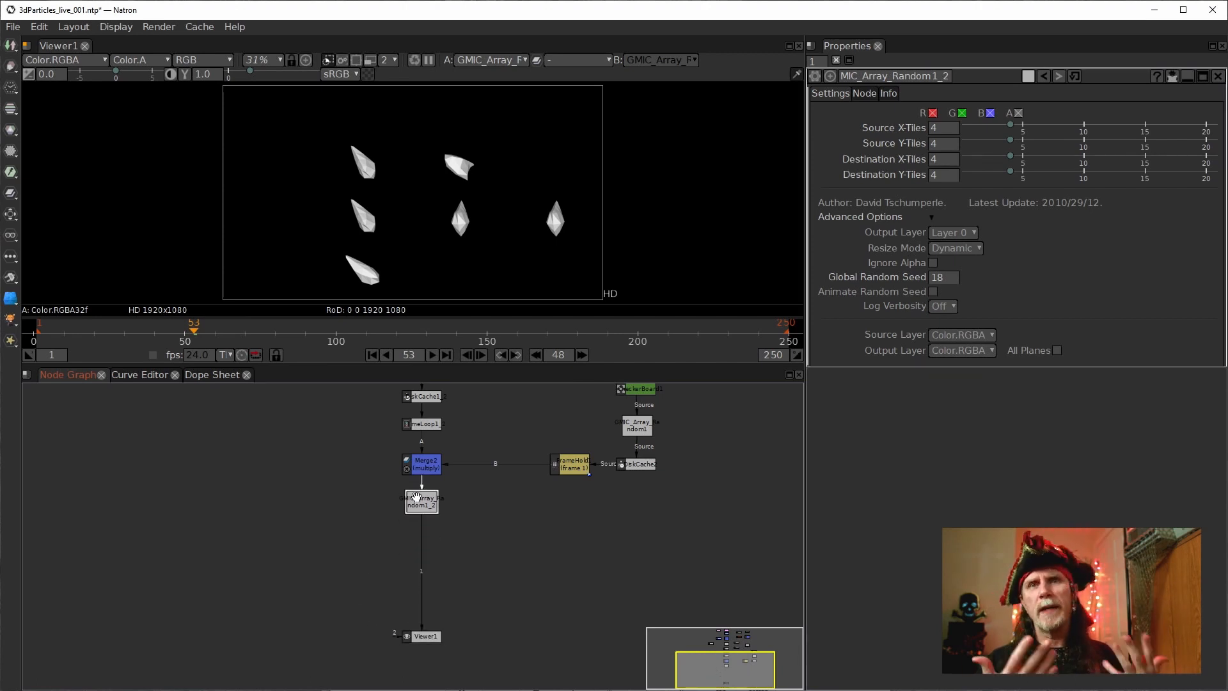
Step: Duplicate the DiskCache and TimeLoop nodes that follow Tile1
drag(402, 436, 408, 467)
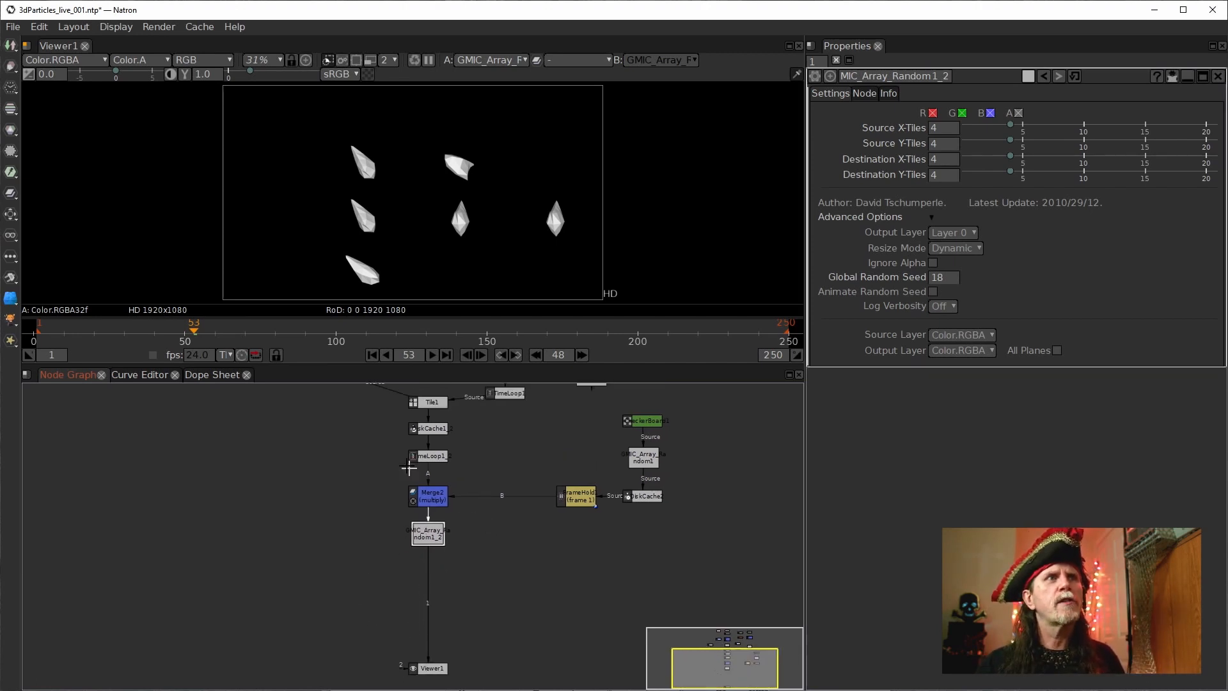
drag(387, 413, 480, 480)
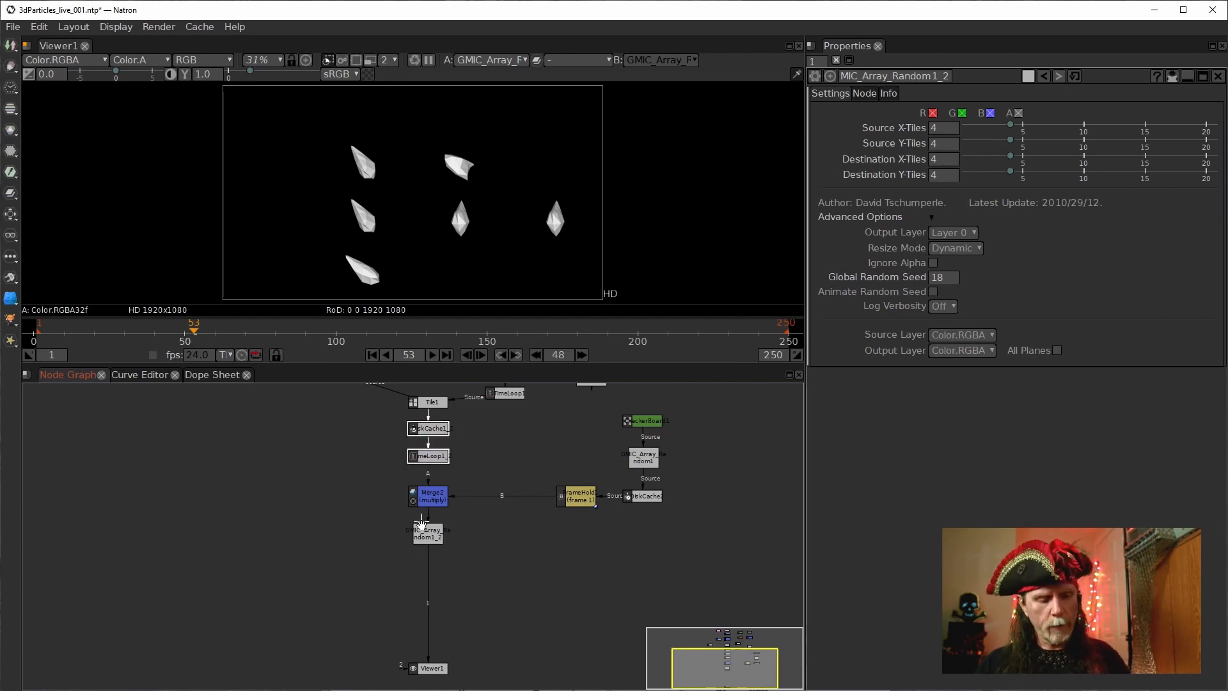
key(alt+c)
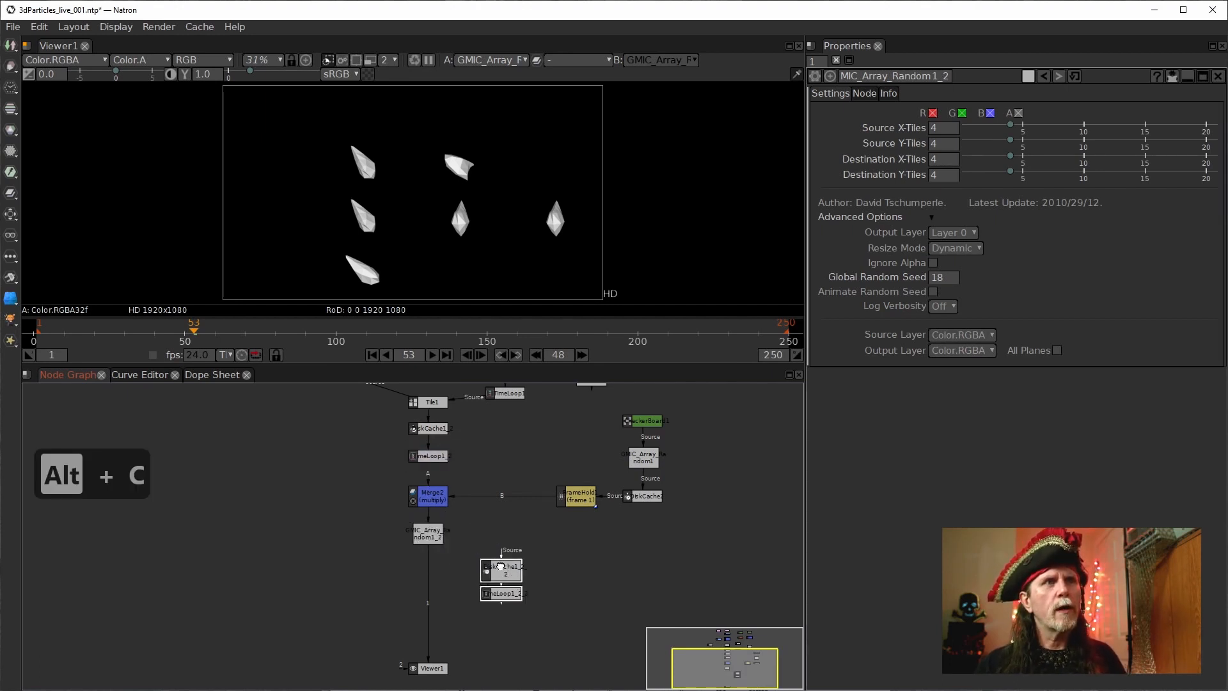
Step: Insert the duplicated DiskCache and TimeLoop between GMIC_Array_Random1_2 and Viewer1, and line them up in the chain
mouse_move(503, 566)
mouse_down()
mouse_move(467, 579)
mouse_move(425, 536)
mouse_up()
click(470, 573)
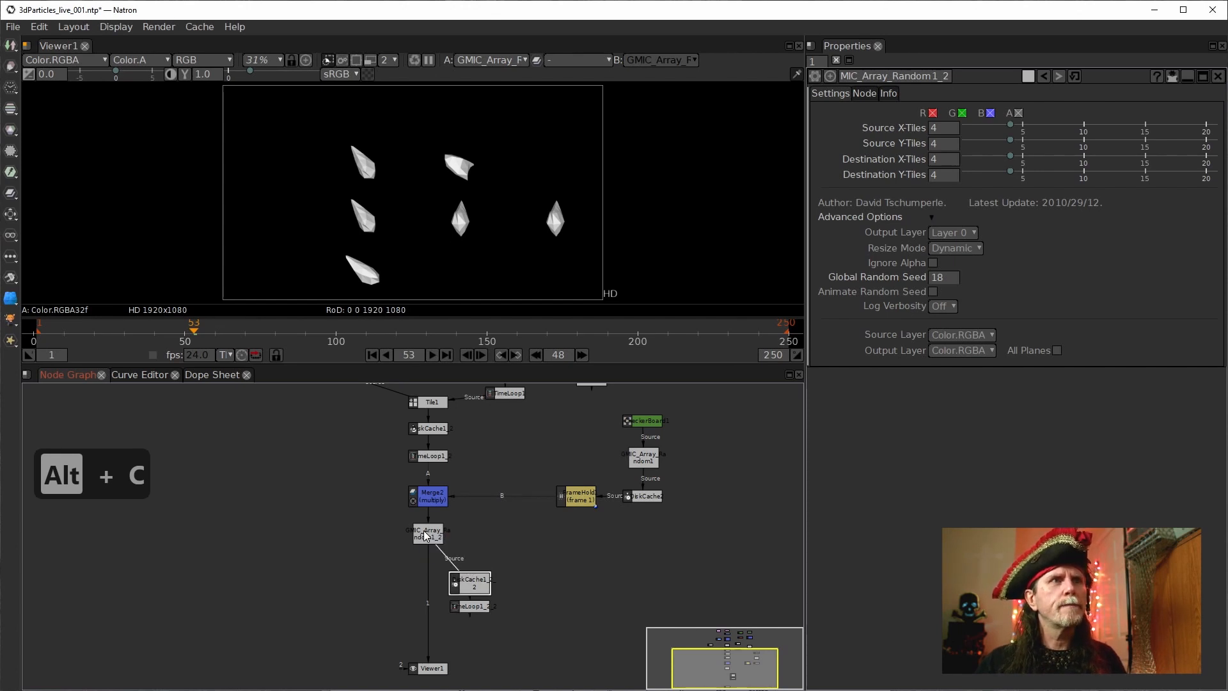
click(431, 606)
drag(432, 613, 426, 574)
drag(485, 608, 439, 603)
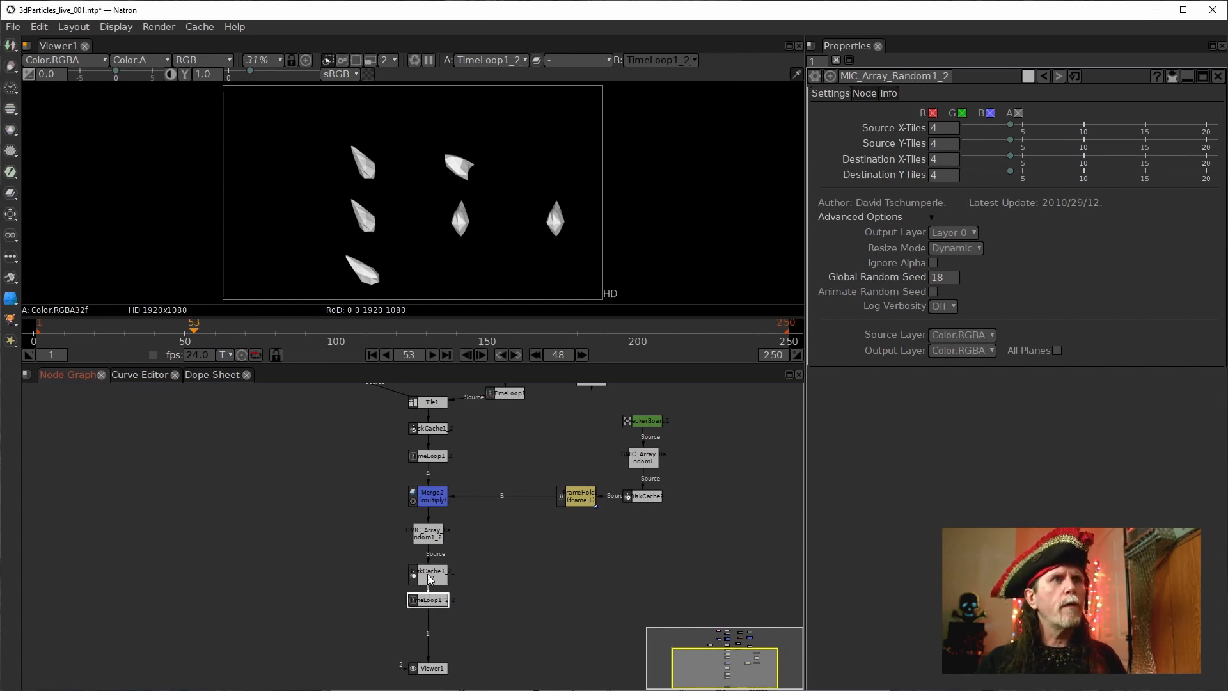
drag(420, 573, 420, 569)
click(437, 602)
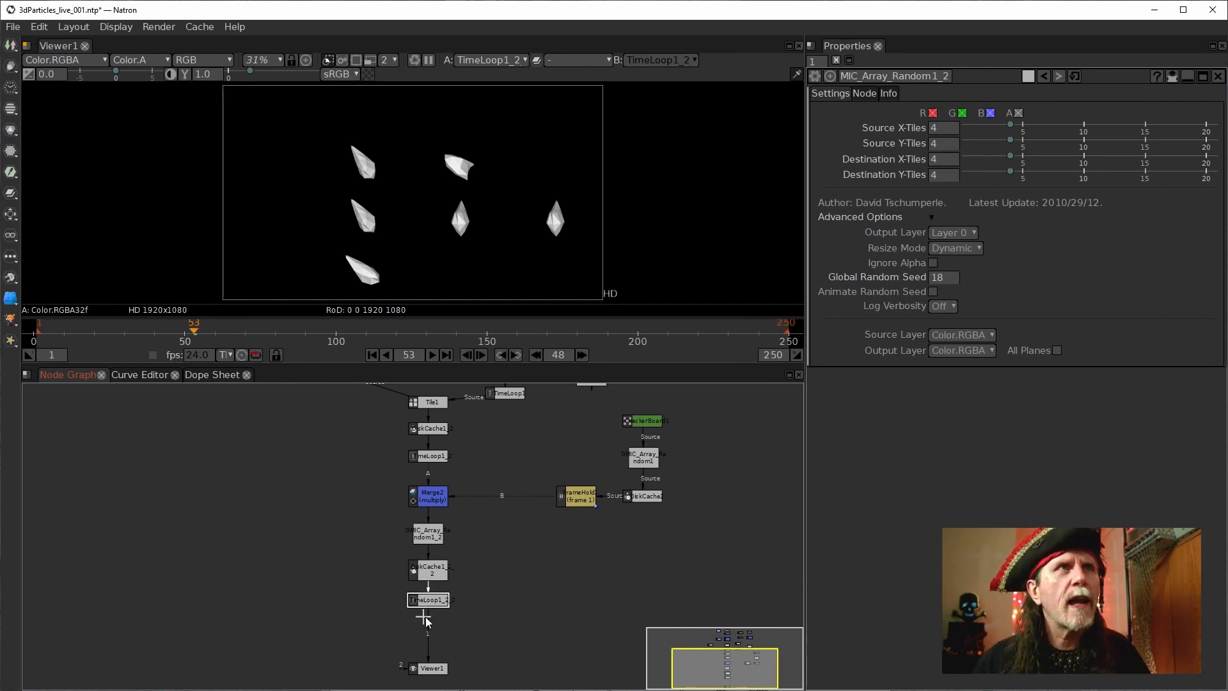
Step: Tidy the graph by moving GMIC_3D_Extrusion1 up closer to Merge4 and TimeLoop1 down level with Tile1
drag(515, 479, 501, 528)
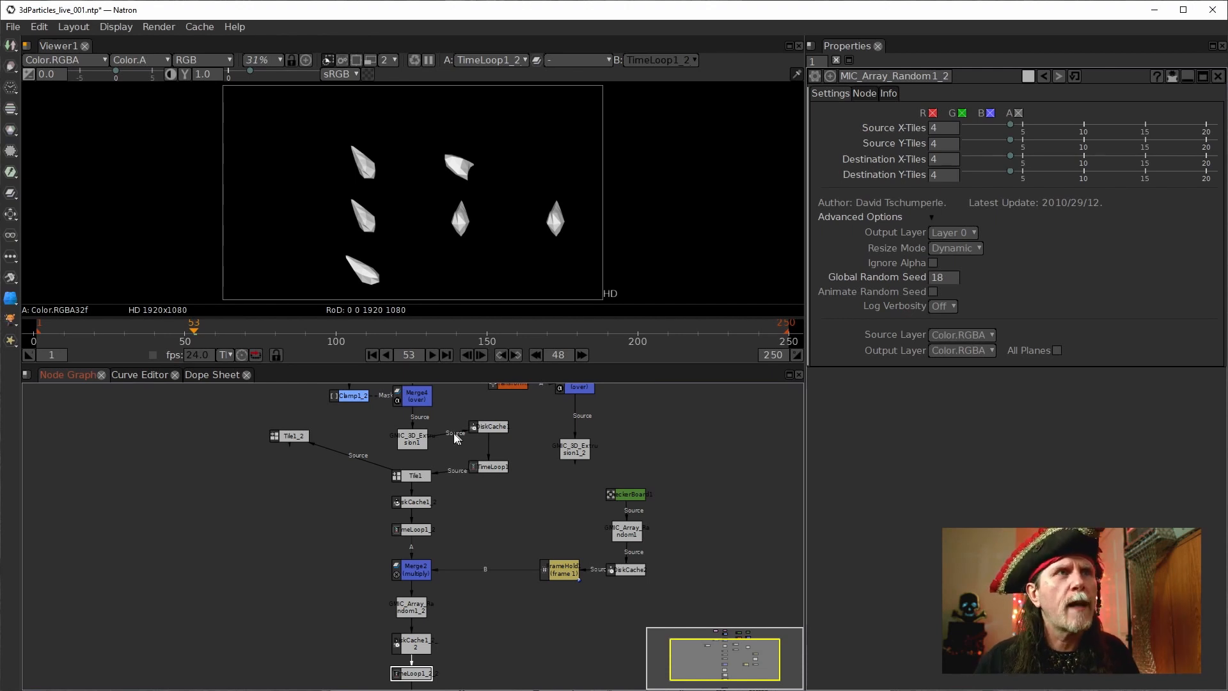
click(415, 439)
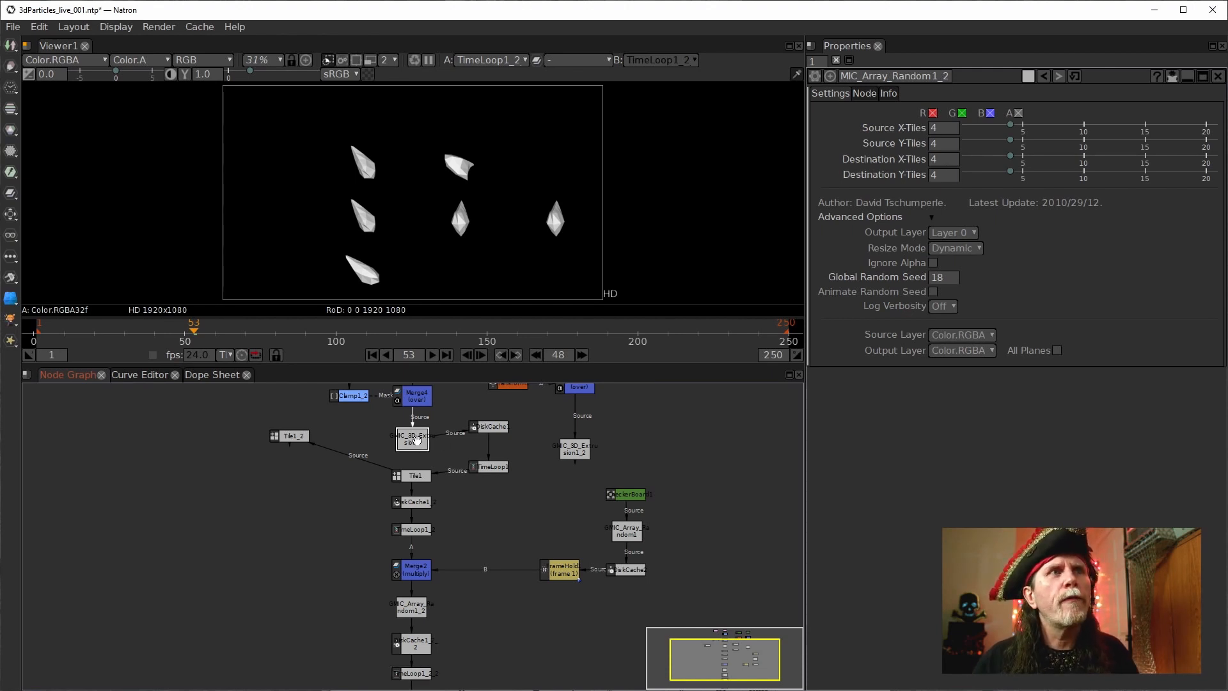
drag(410, 444, 410, 430)
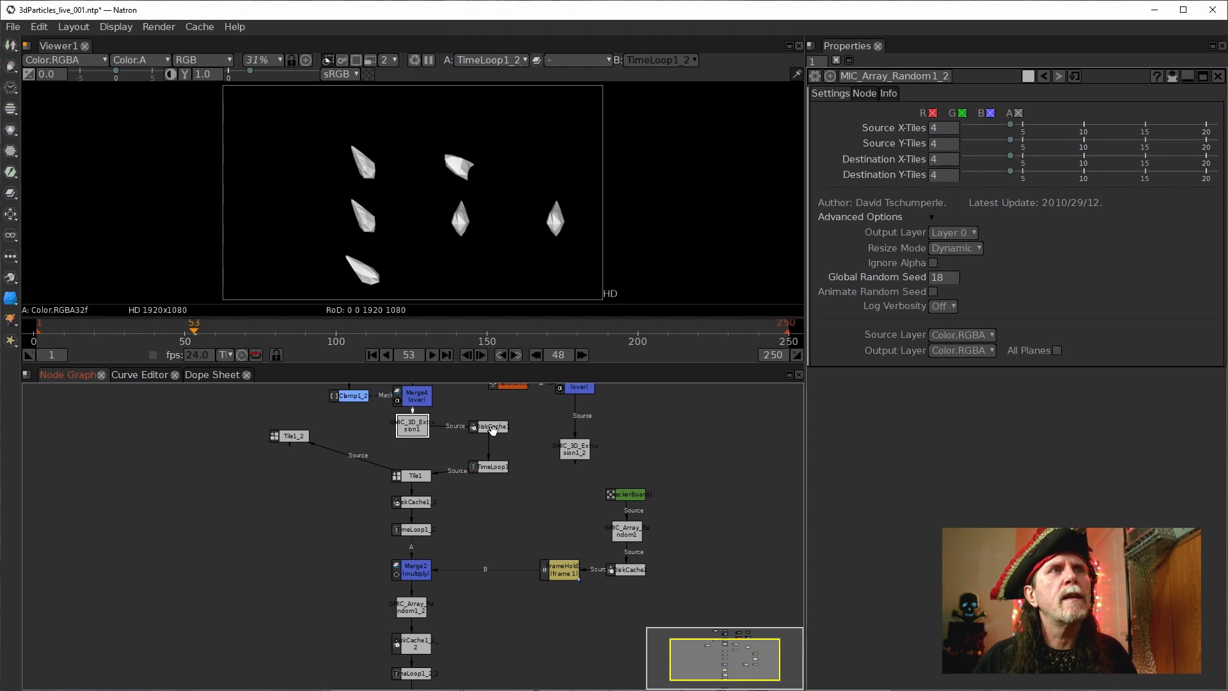
mouse_move(486, 468)
mouse_down()
mouse_move(483, 450)
mouse_move(496, 450)
mouse_up()
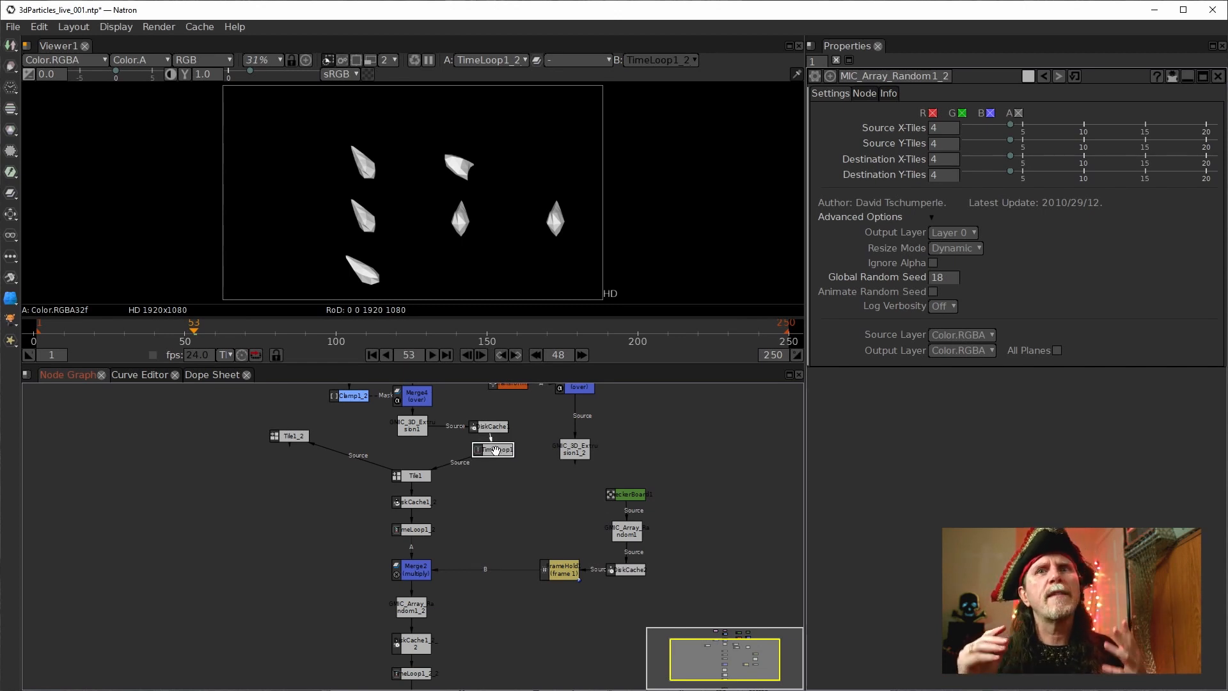
drag(496, 450, 493, 481)
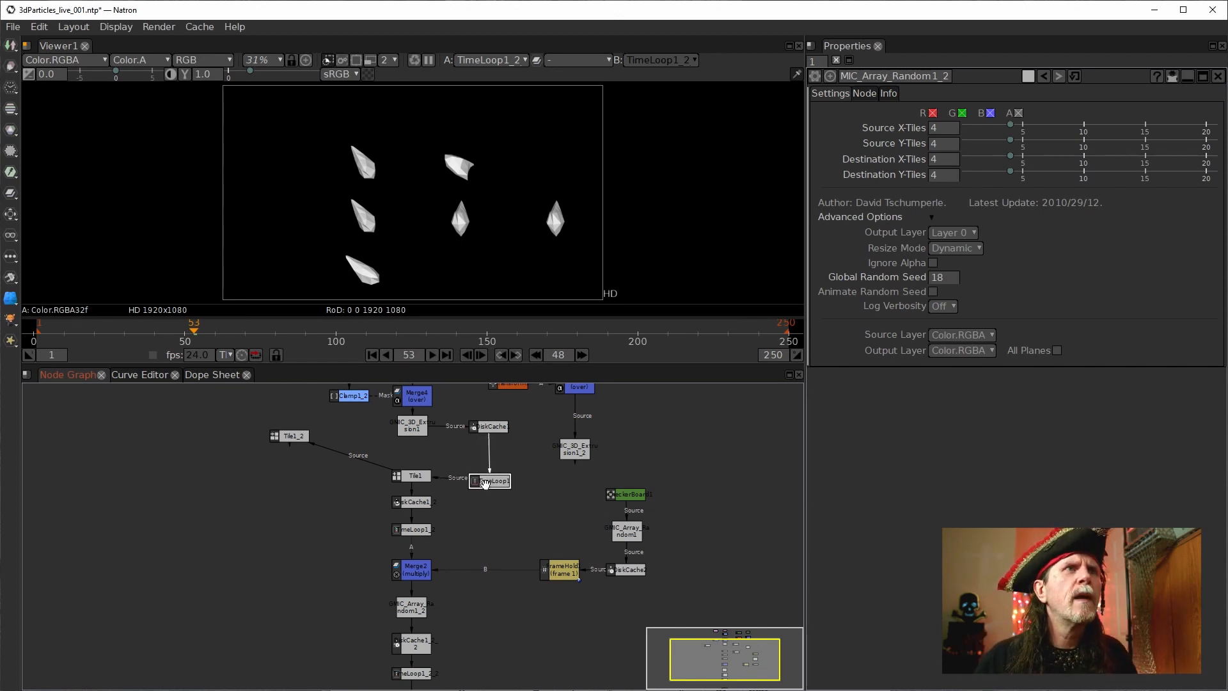
Step: Compare the outputs of GMIC_3D_Extrusion1 and Merge4 in the viewer, ending on GMIC_3D_Extrusion1
drag(518, 439, 480, 502)
click(405, 477)
key(1)
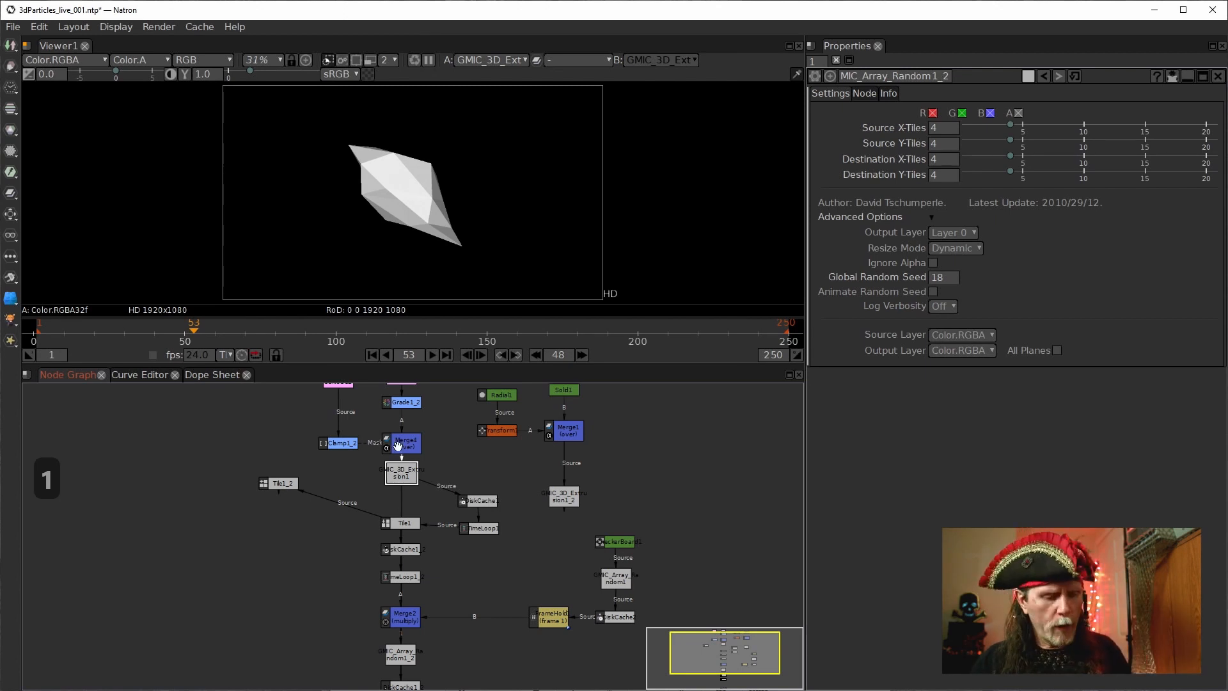
click(405, 440)
key(1)
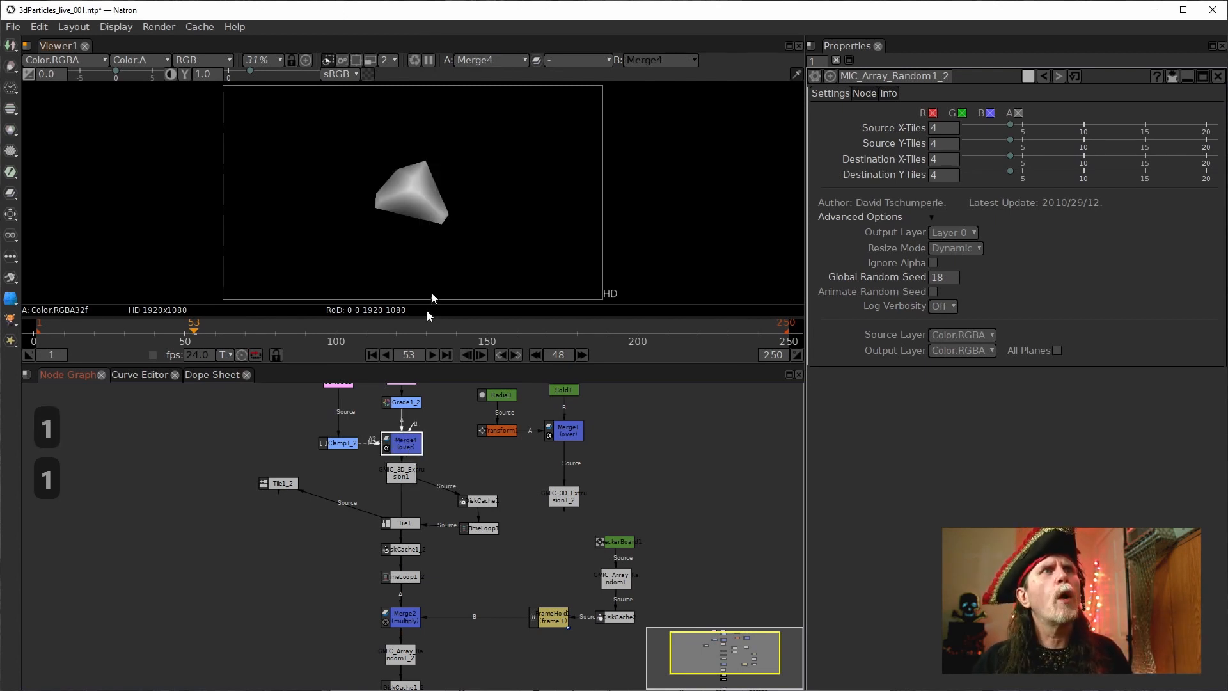
click(411, 475)
key(1)
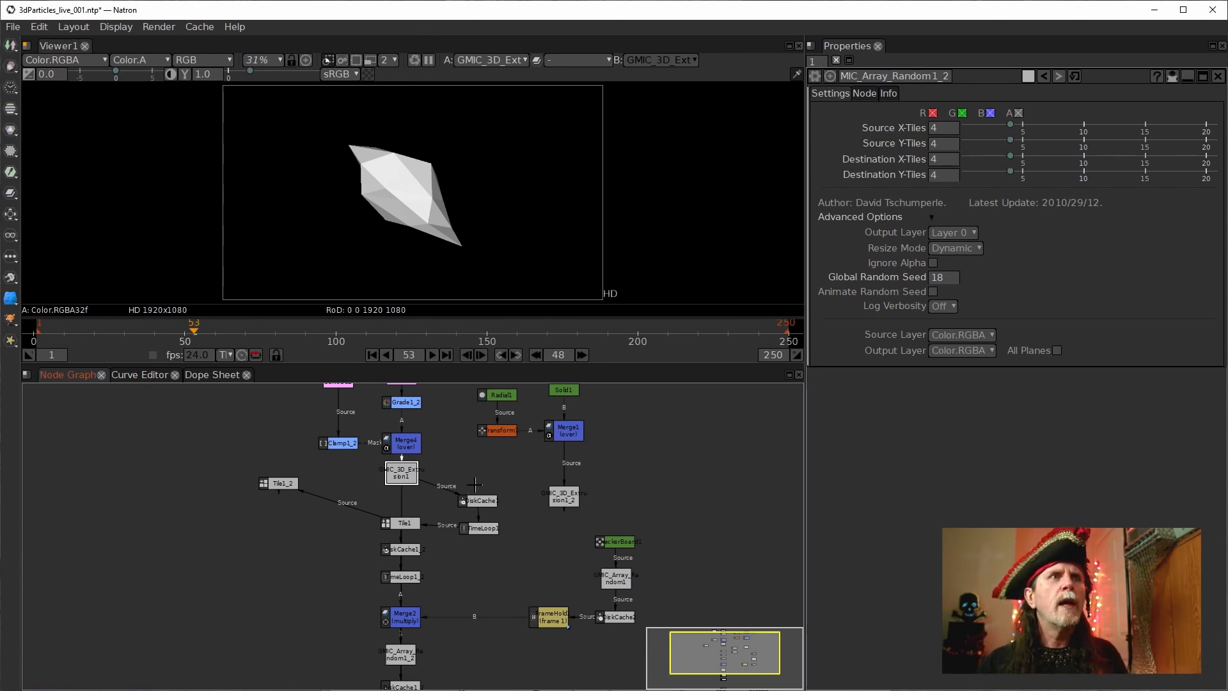
Step: Open the settings of GMIC_3D_Extrusion1 and reduce its Size to 0.06
double_click(401, 474)
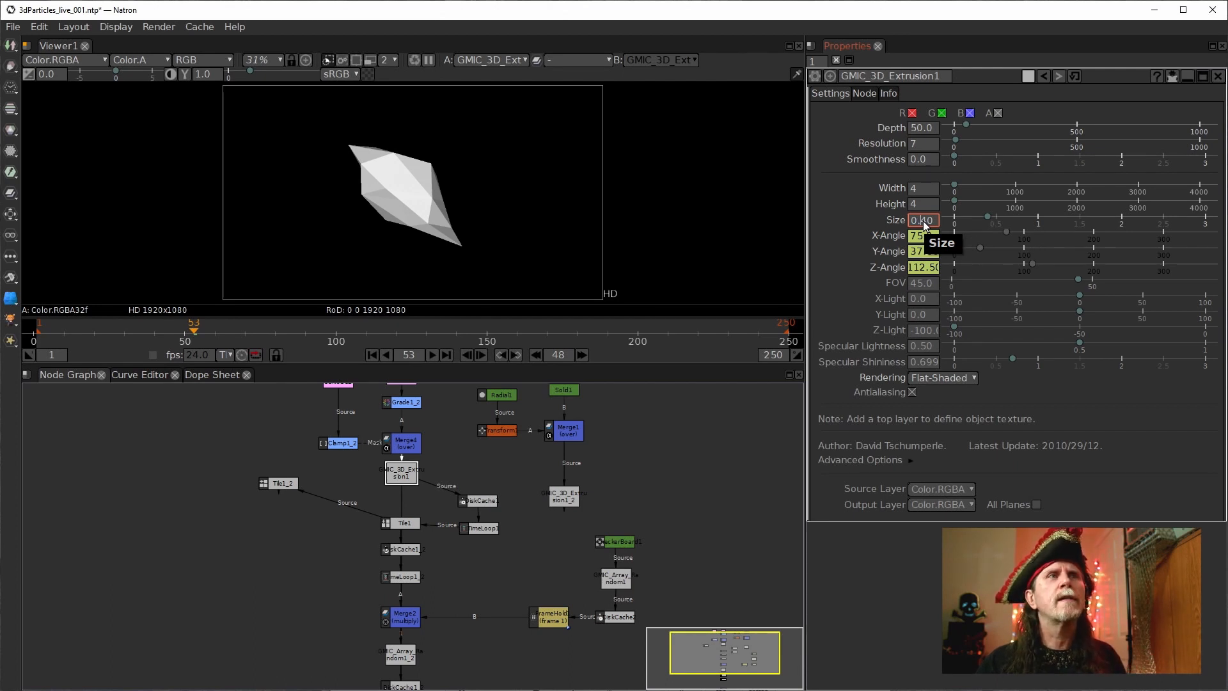
scroll(923, 221, down, 2)
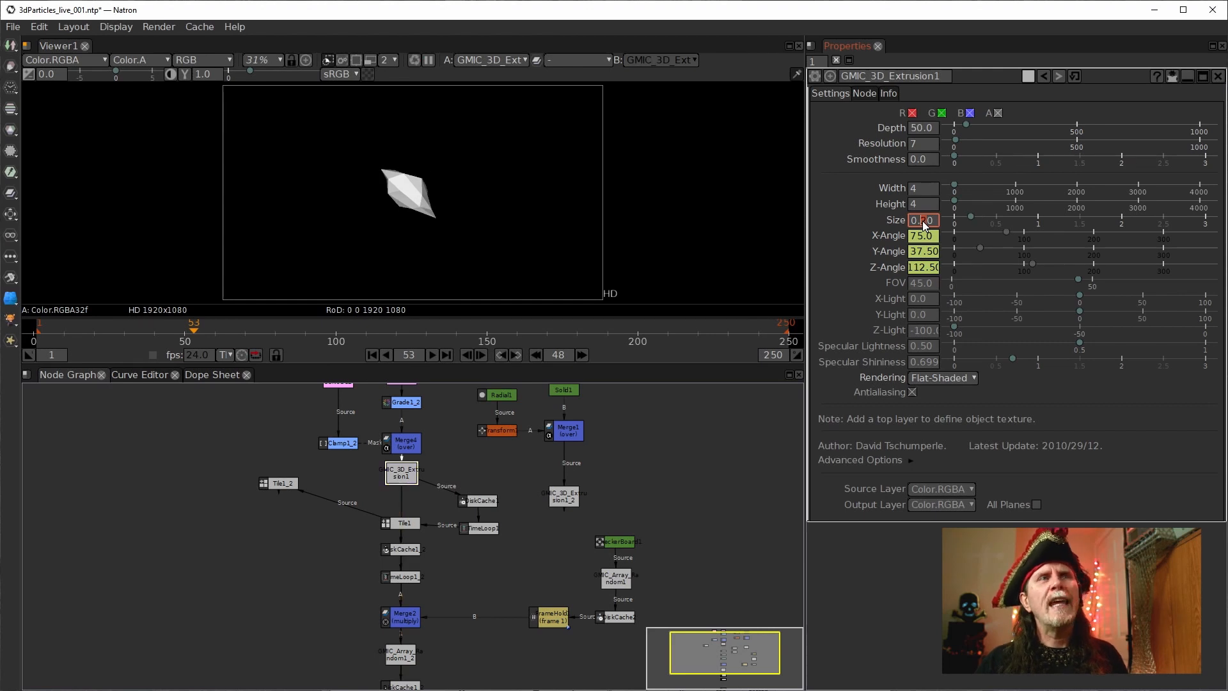
scroll(923, 221, down, 1)
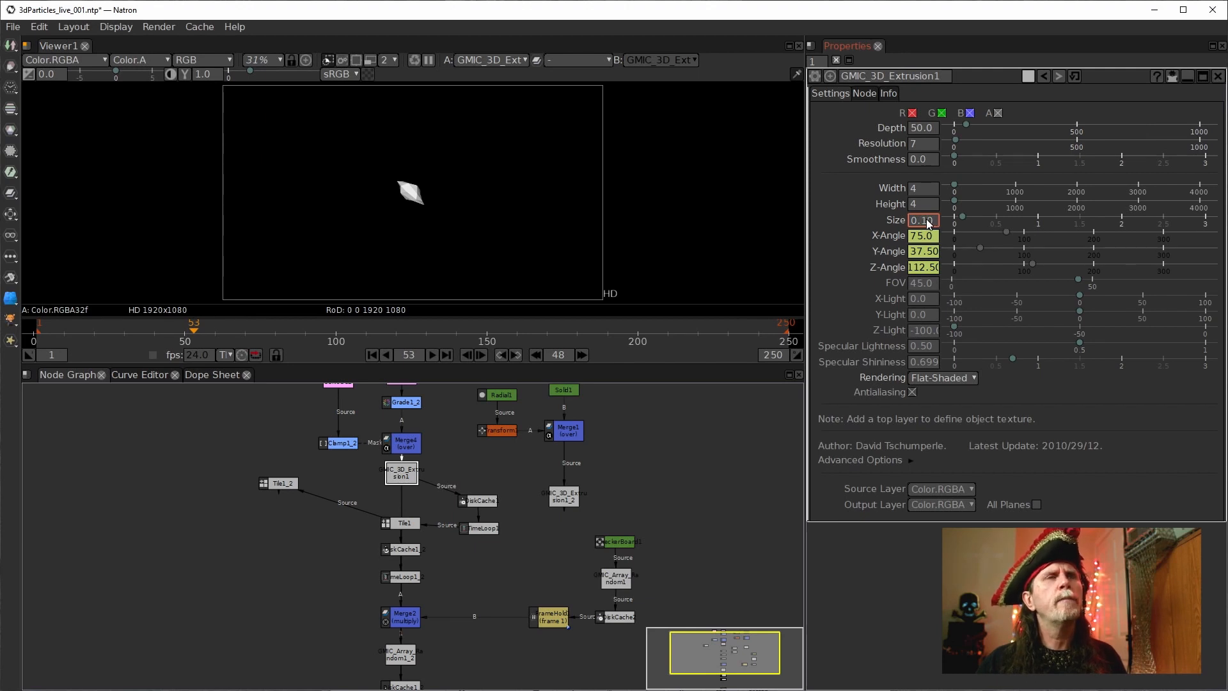
scroll(926, 219, down, 1)
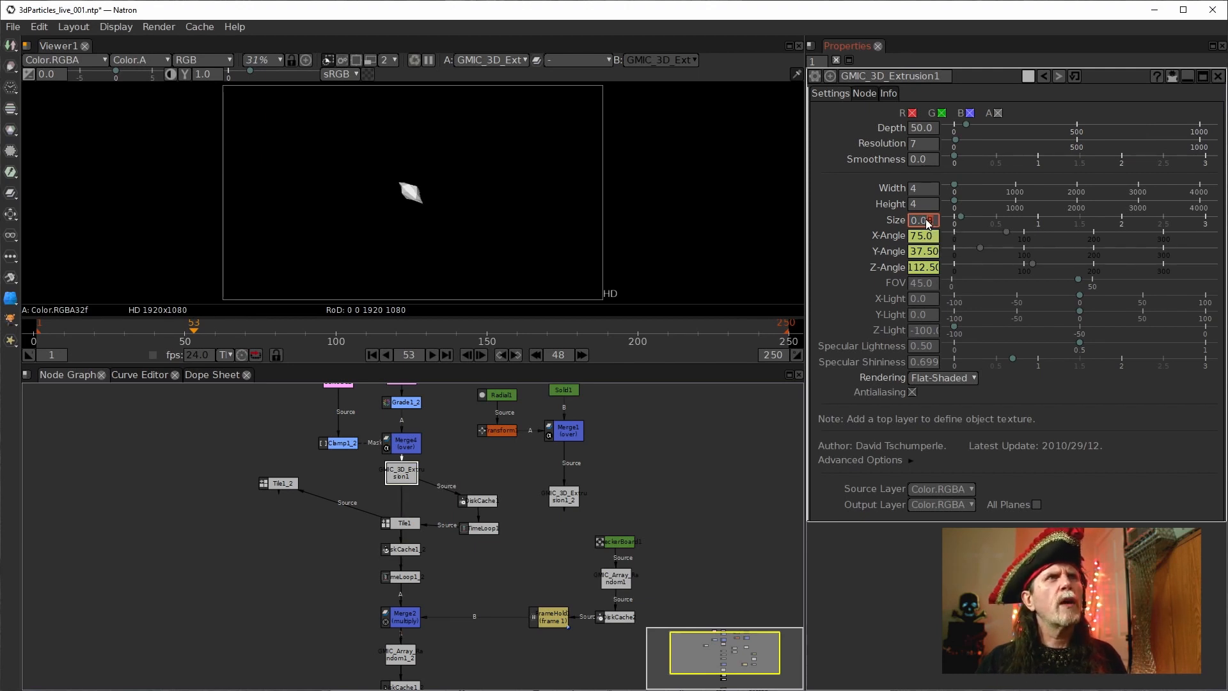
scroll(927, 219, down, 1)
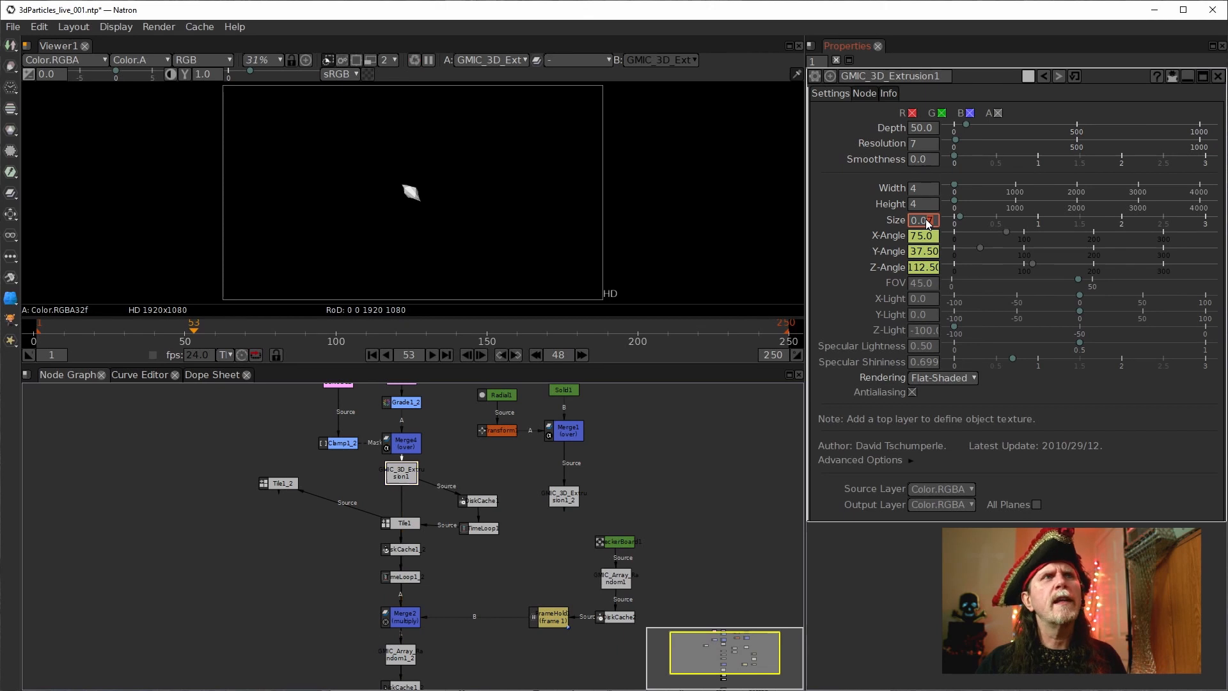
scroll(926, 218, down, 1)
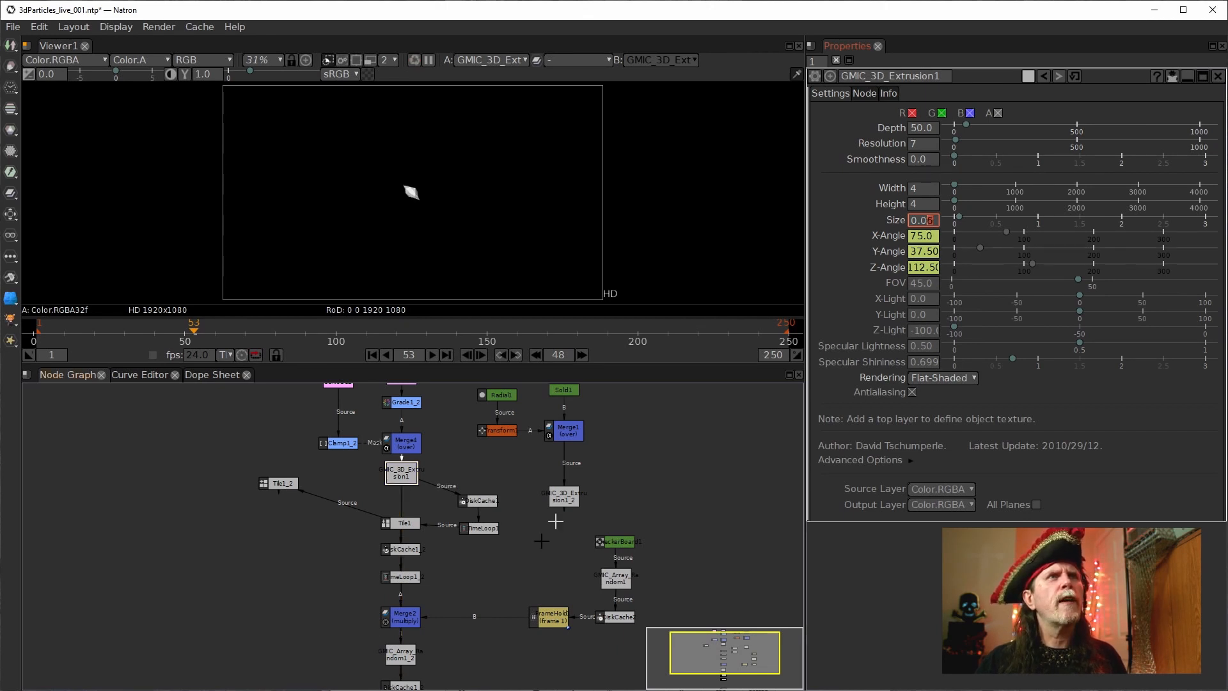
Step: Move Viewer1 out to the side of the main node chain
drag(445, 582, 396, 533)
click(393, 477)
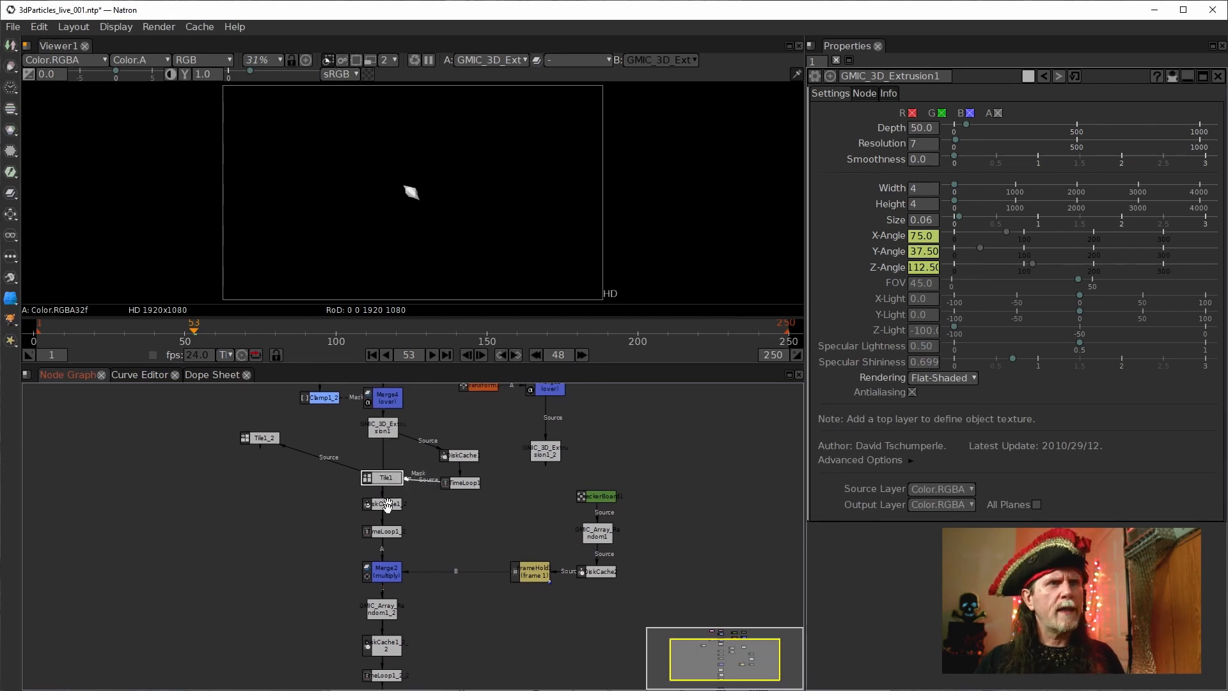
drag(451, 590, 487, 486)
drag(421, 640, 255, 544)
scroll(508, 507, up, 1)
drag(508, 506, 491, 576)
scroll(467, 605, down, 3)
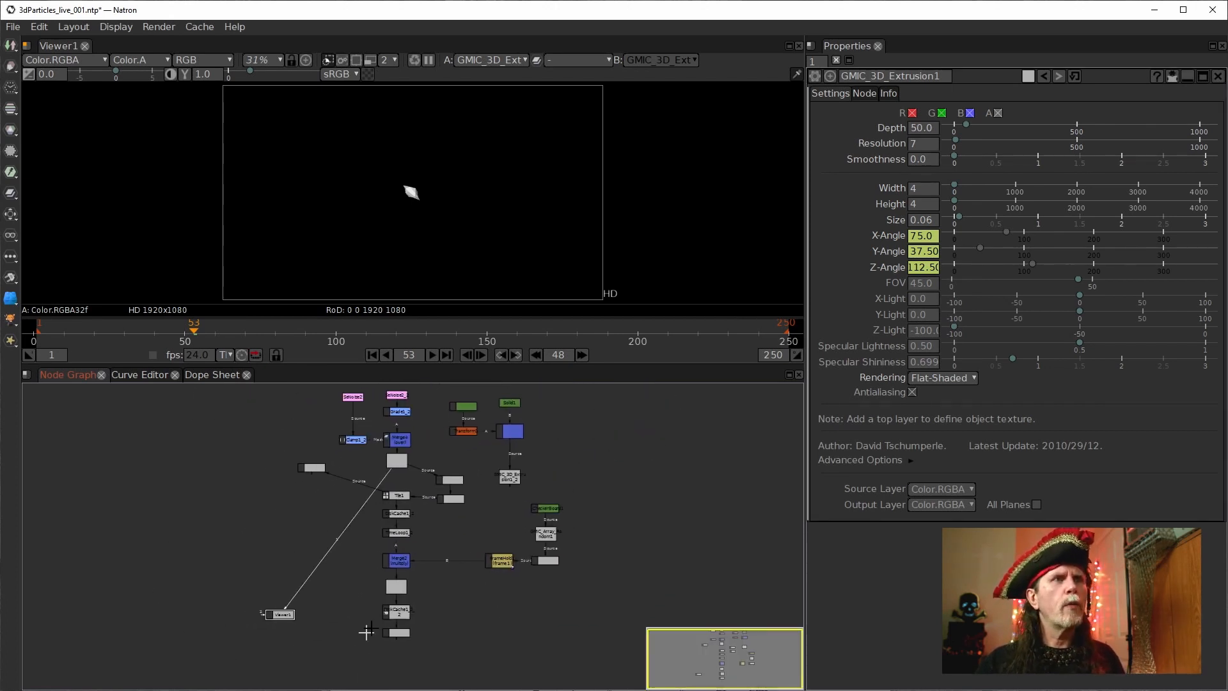
Step: Show the output of Tile1 in the viewer to check the smaller tiled particles
click(395, 462)
scroll(407, 477, up, 4)
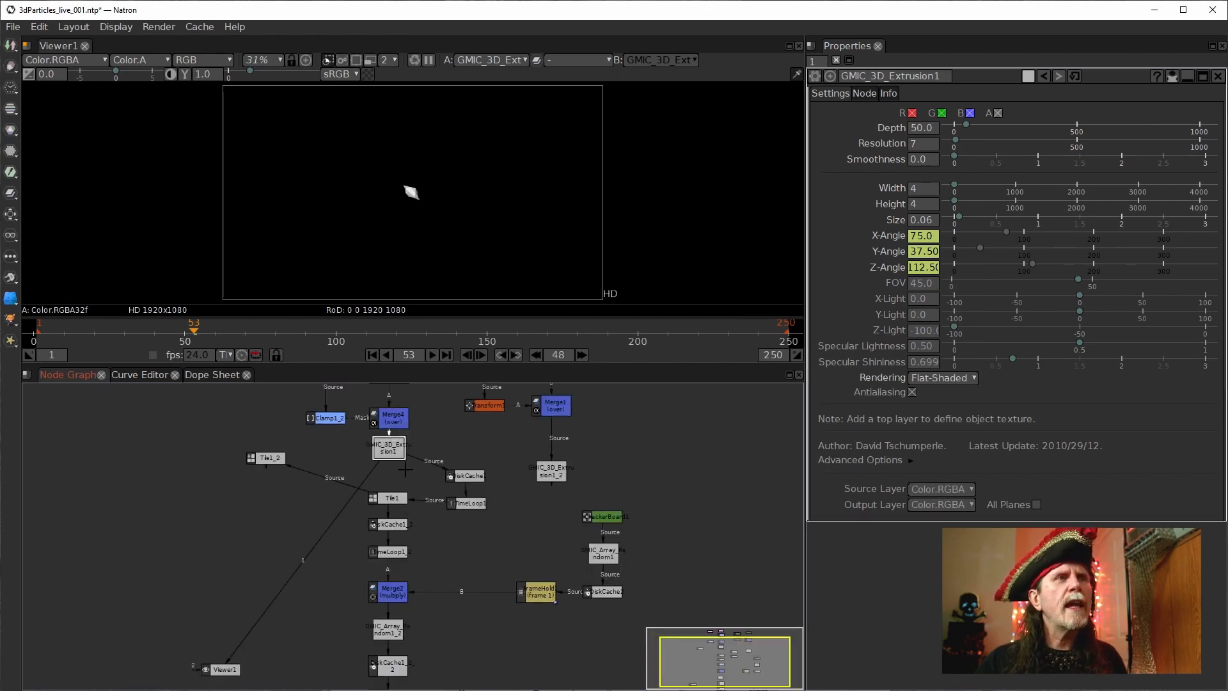
drag(401, 494, 449, 490)
scroll(447, 482, up, 1)
click(428, 524)
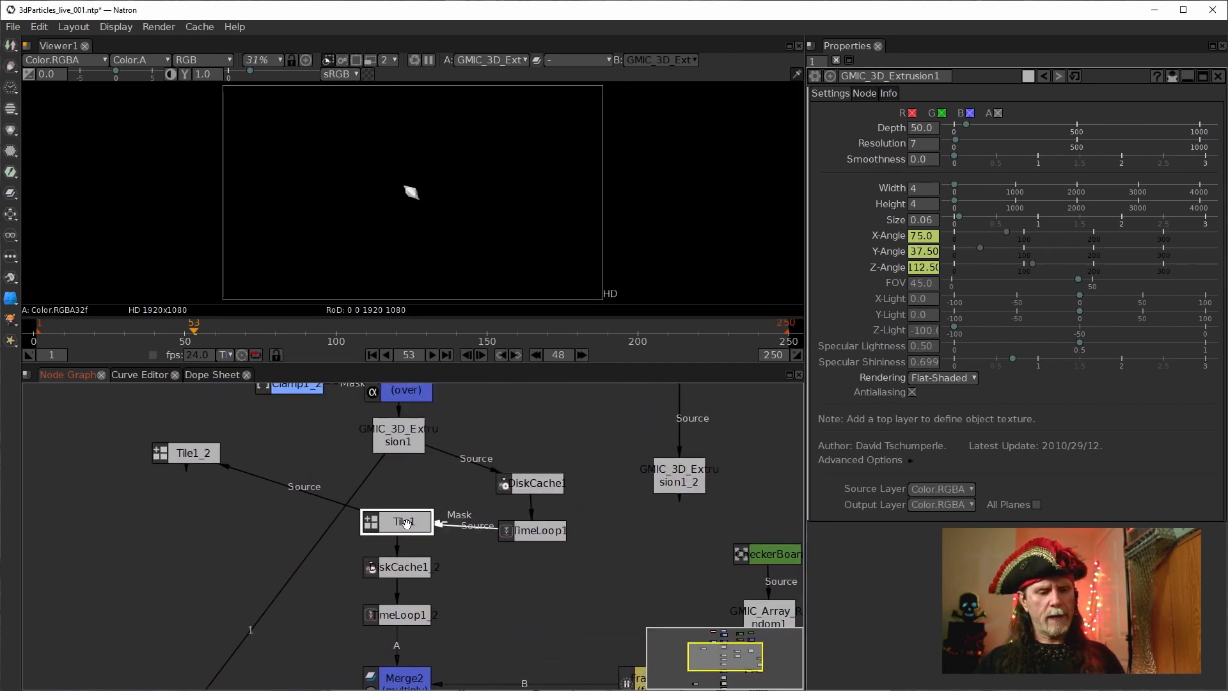
key(1)
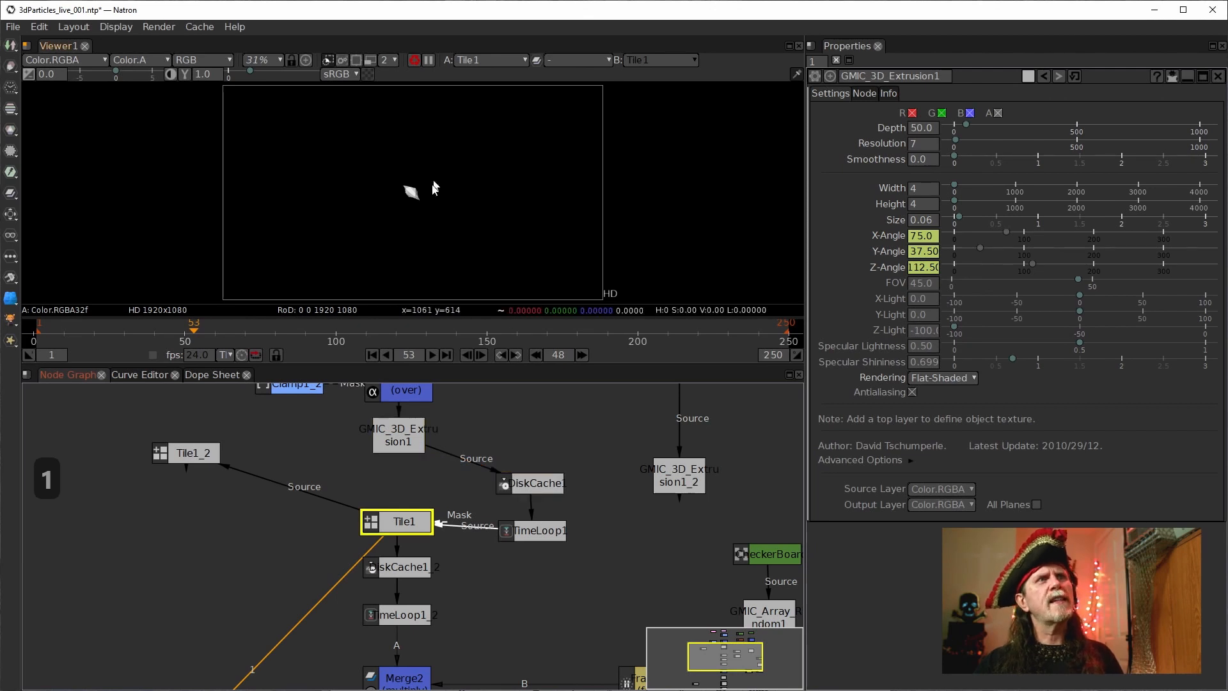
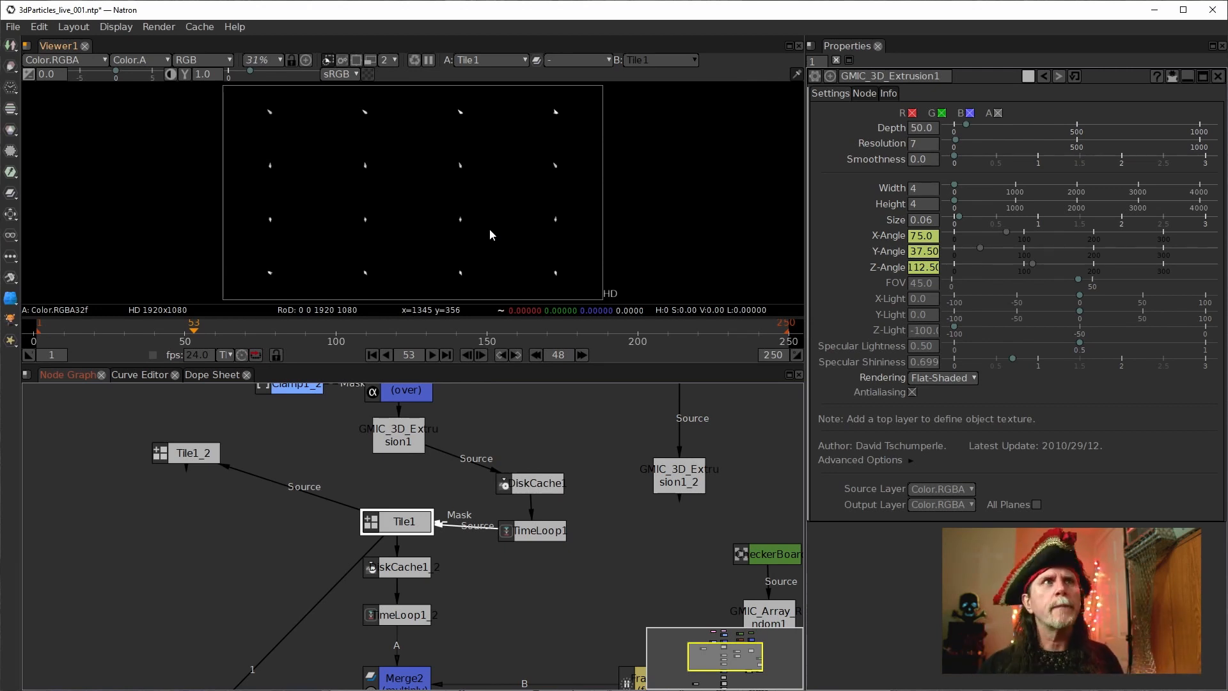
Step: Inspect the tiled particles in the maximized viewer at 100% zoom, and restore the normal layout
key(space)
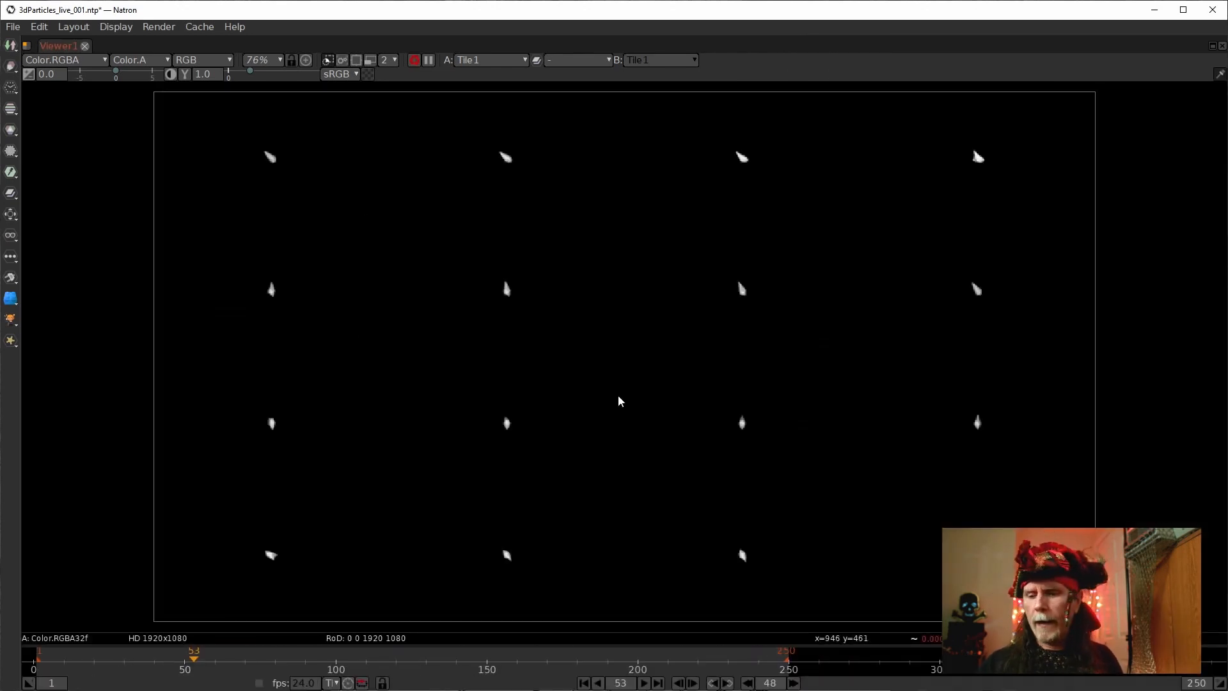
key(ctrl+1)
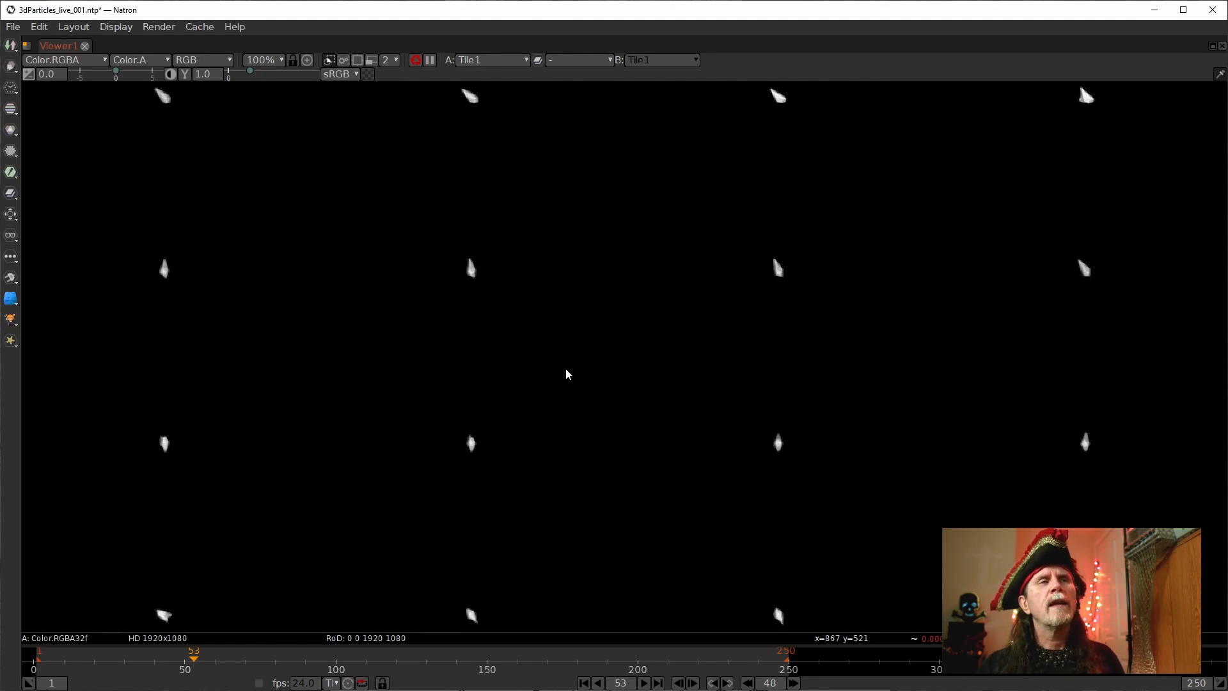
key(space)
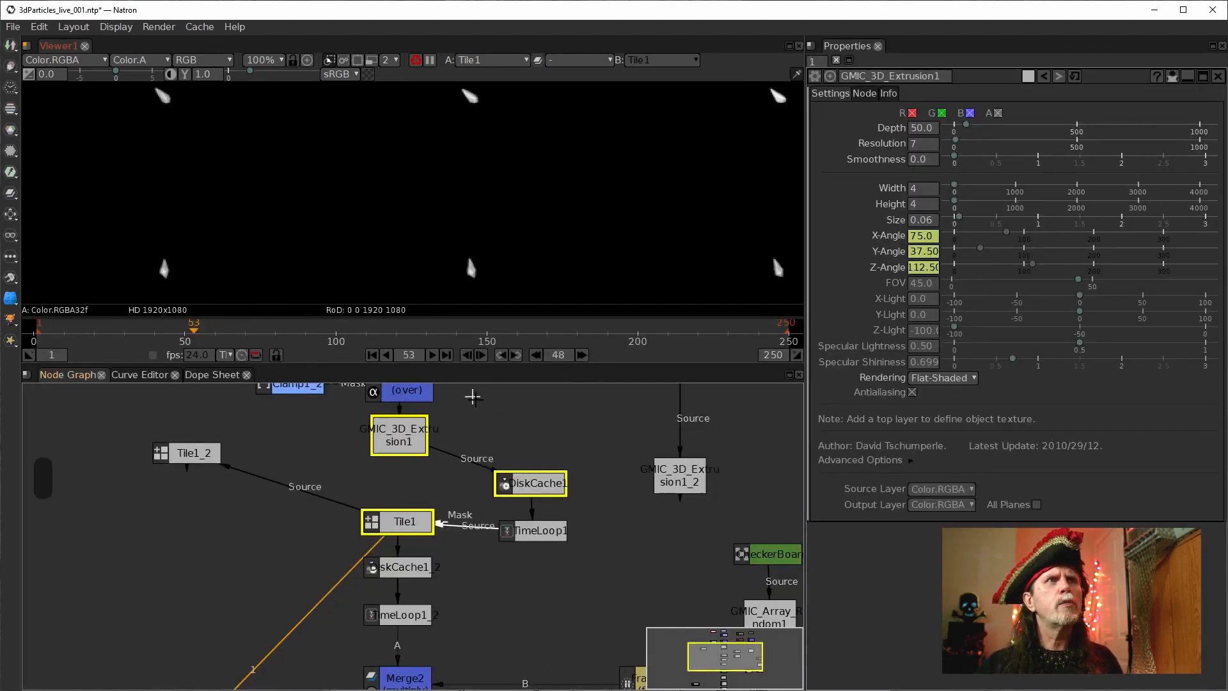
Step: Set the Size of GMIC_3D_Extrusion1 to 0.03
drag(505, 425, 466, 527)
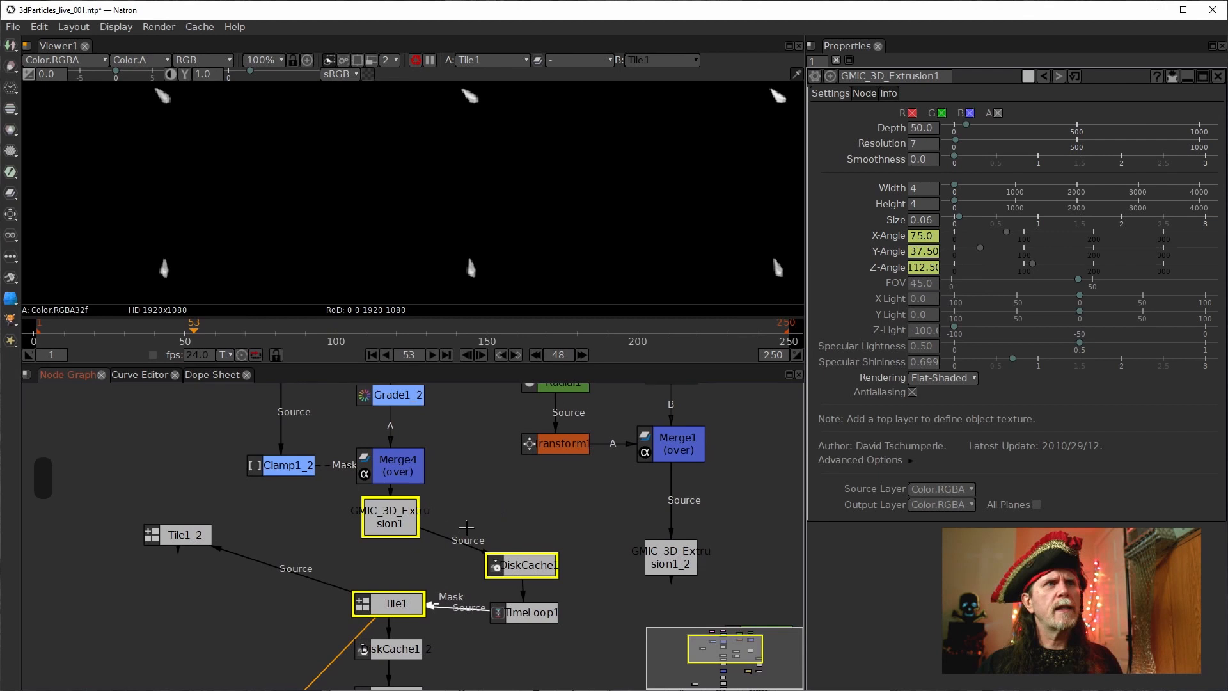
click(397, 524)
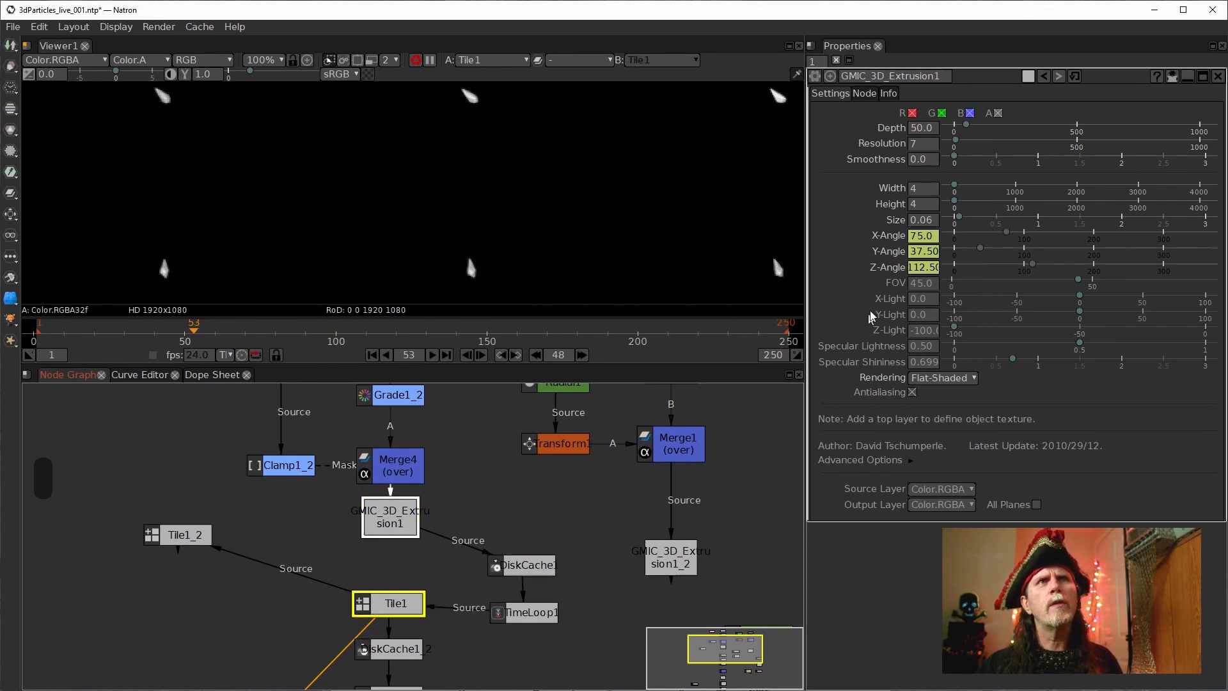
click(927, 236)
double_click(926, 224)
click(930, 223)
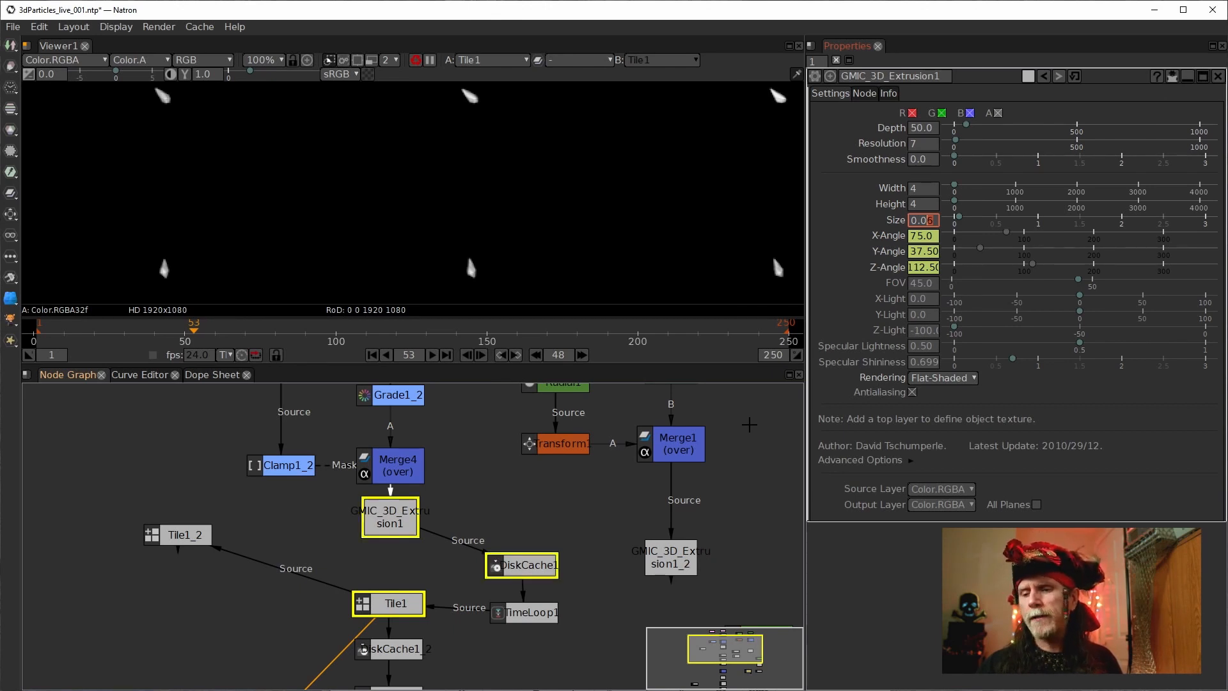
text(3)
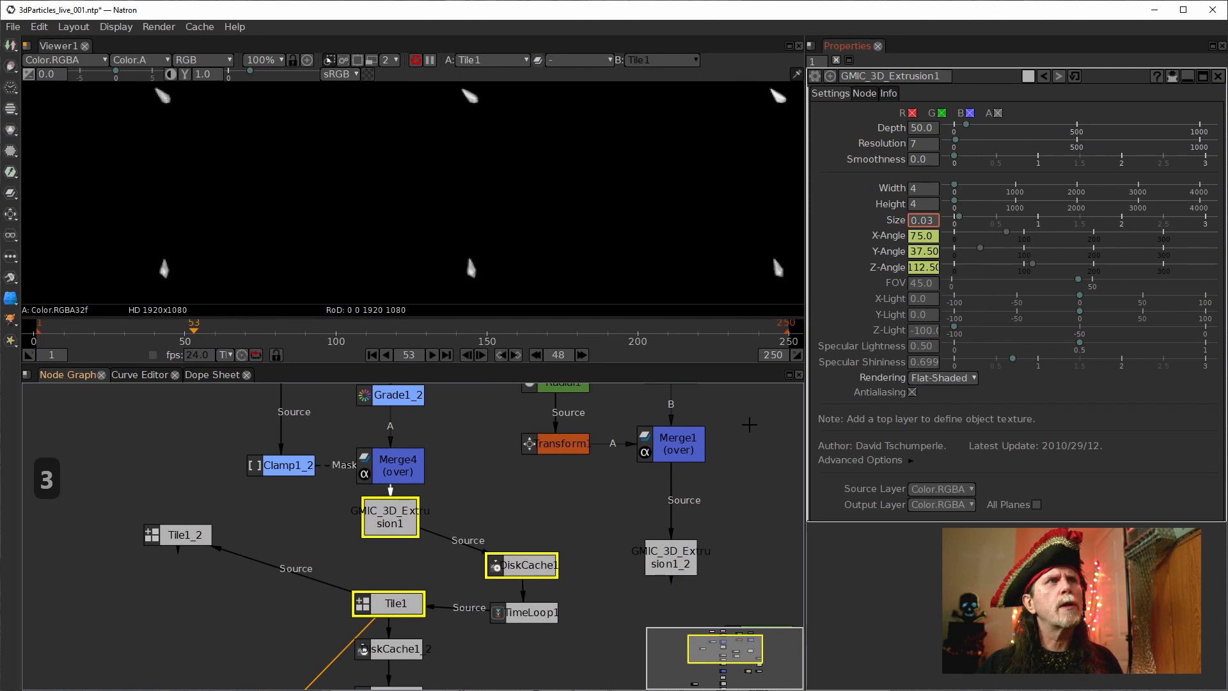
Step: Set the Size of GMIC_3D_Extrusion1 to 0.06
key(Return)
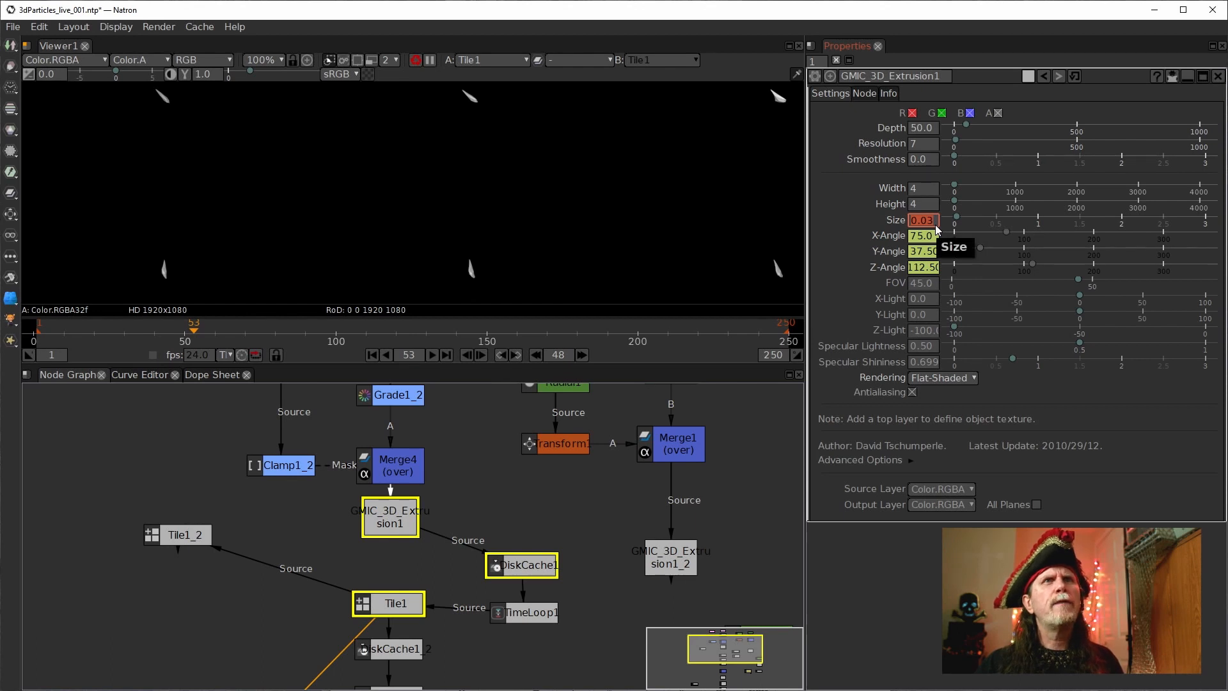
drag(936, 225, 929, 225)
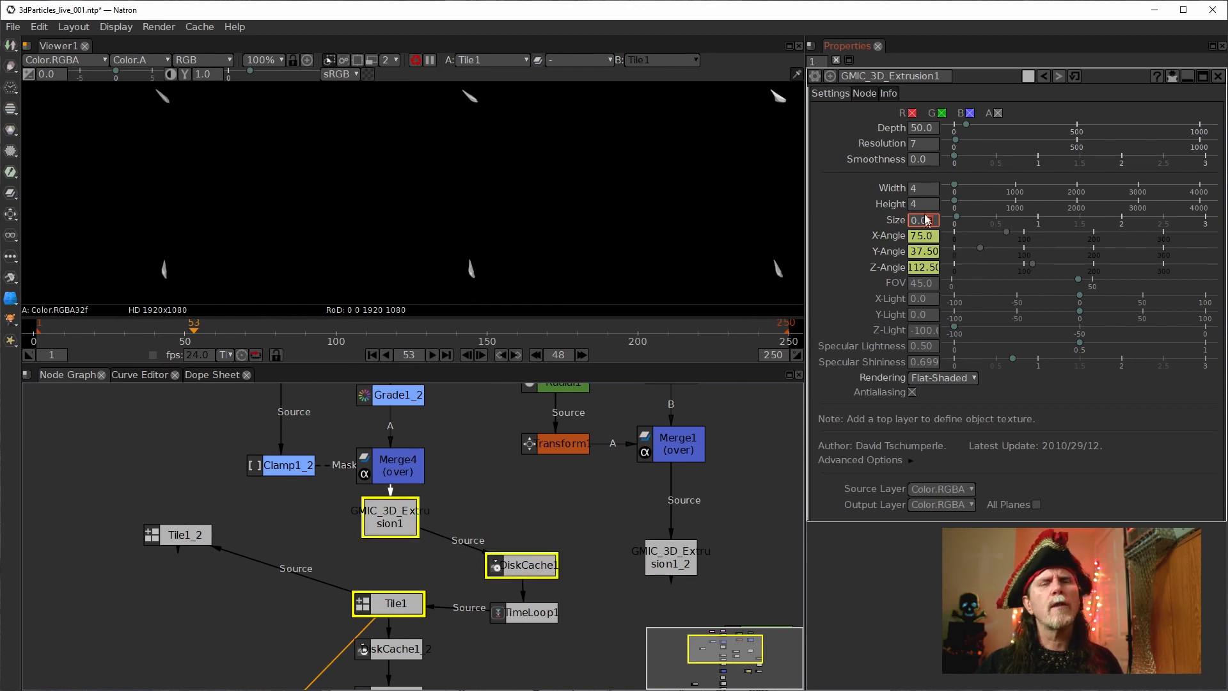
text(6)
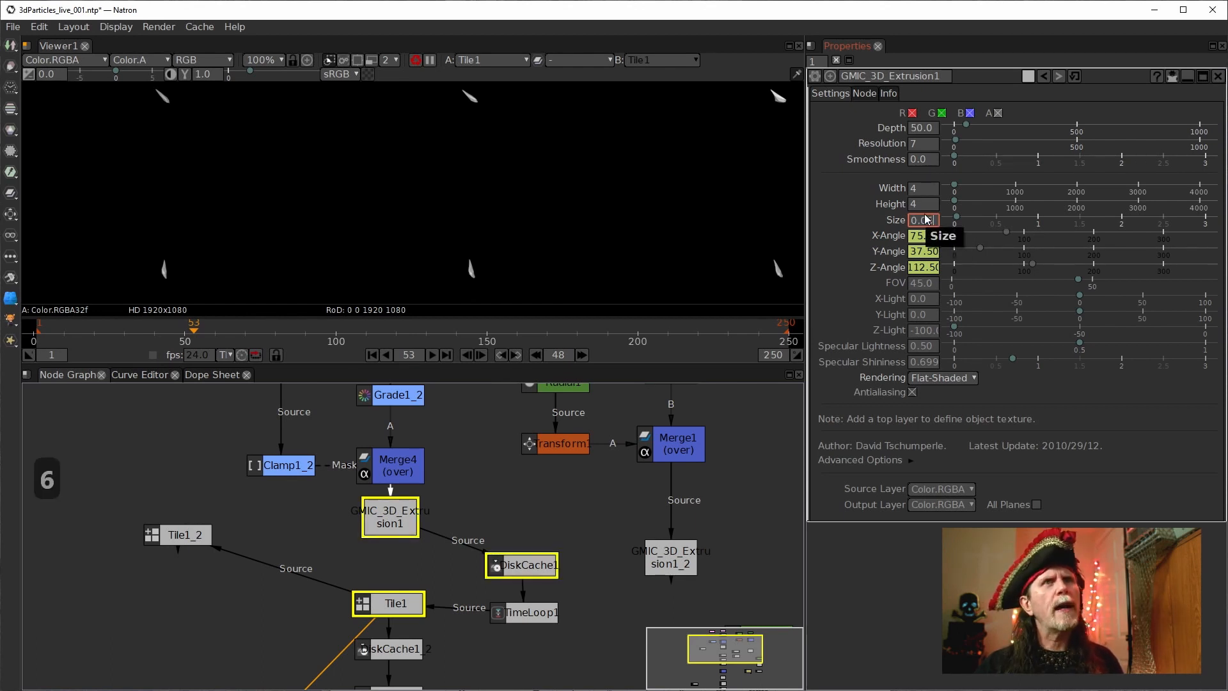
key(Return)
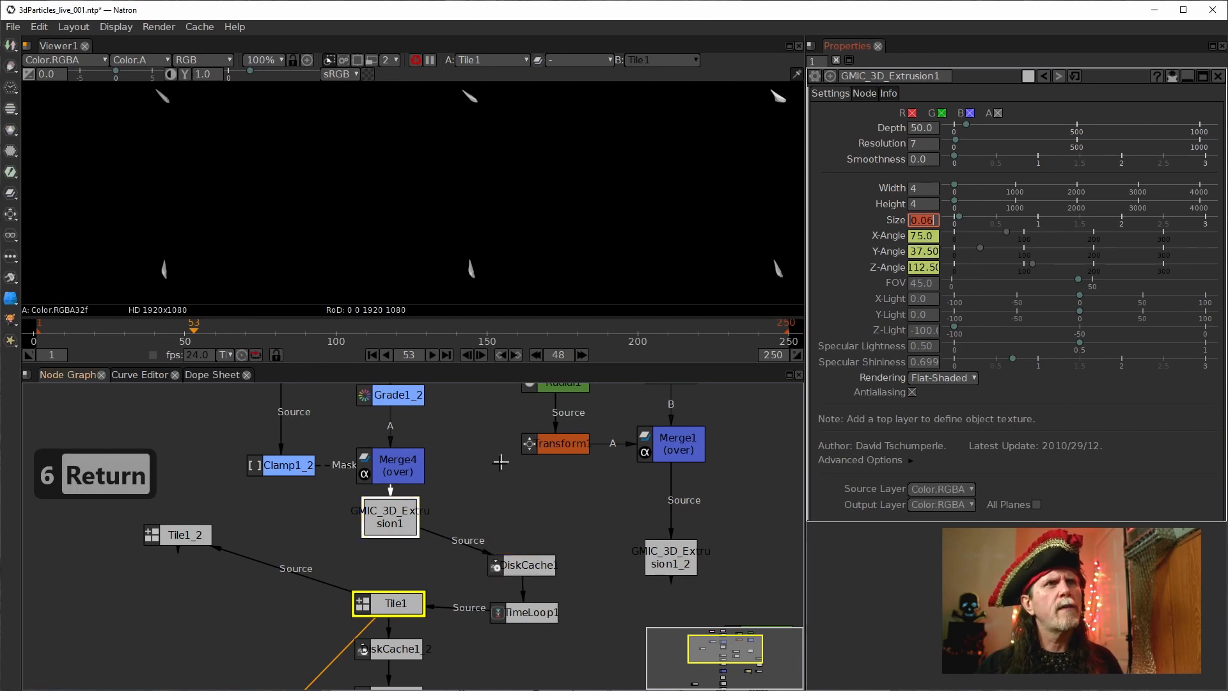
Step: Move GMIC_3D_Extrusion1 out of the Merge4 column to just above DiskCache1, and shift DiskCache1 slightly down
drag(414, 525, 511, 526)
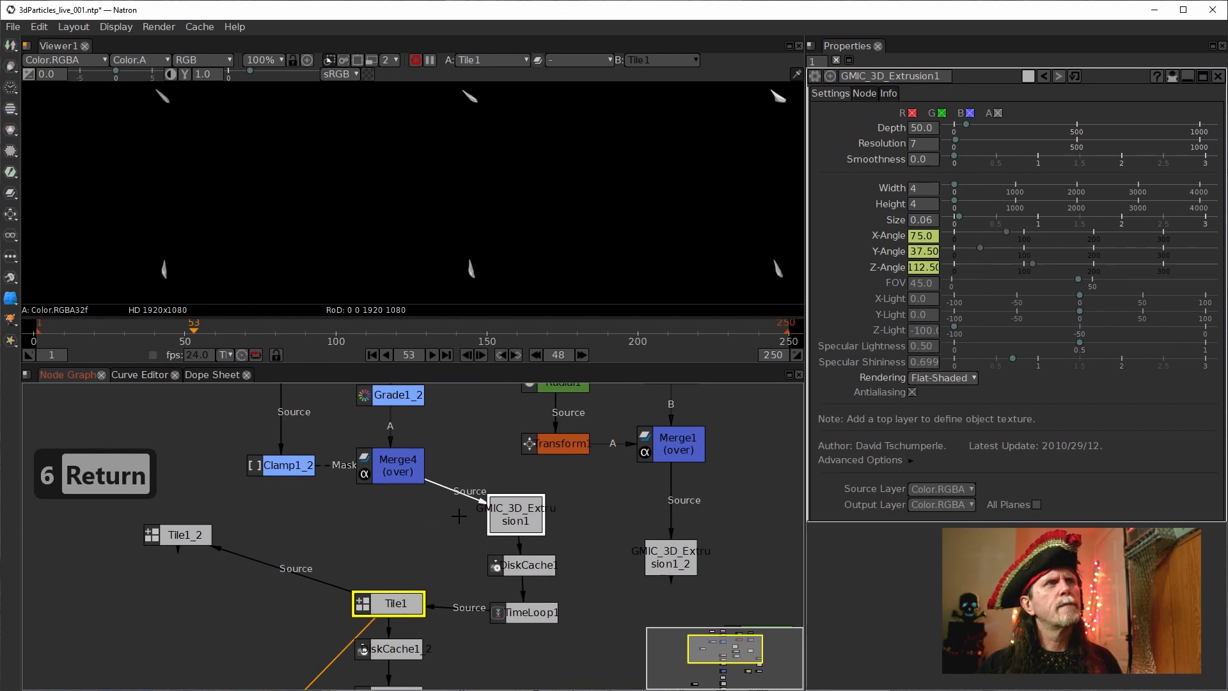
mouse_move(516, 515)
mouse_down()
mouse_move(586, 516)
mouse_move(527, 526)
mouse_up()
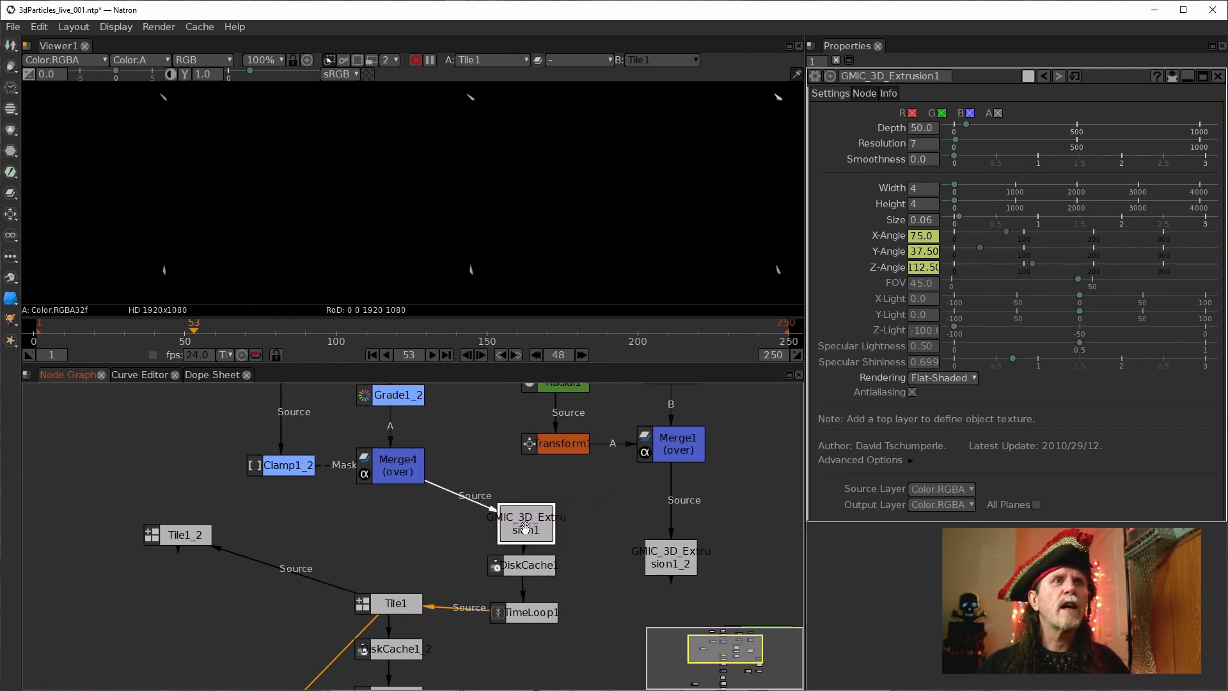
drag(529, 568, 529, 580)
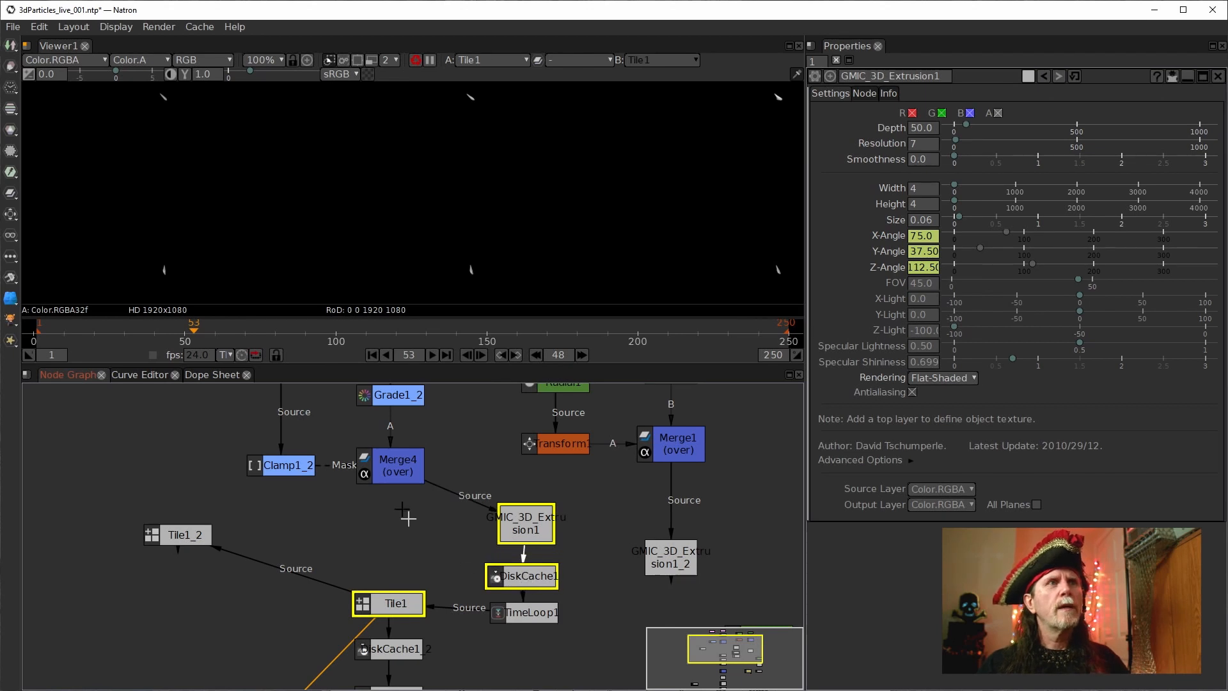
Step: Show the output of Merge4 in the viewer and center the source shape
click(396, 469)
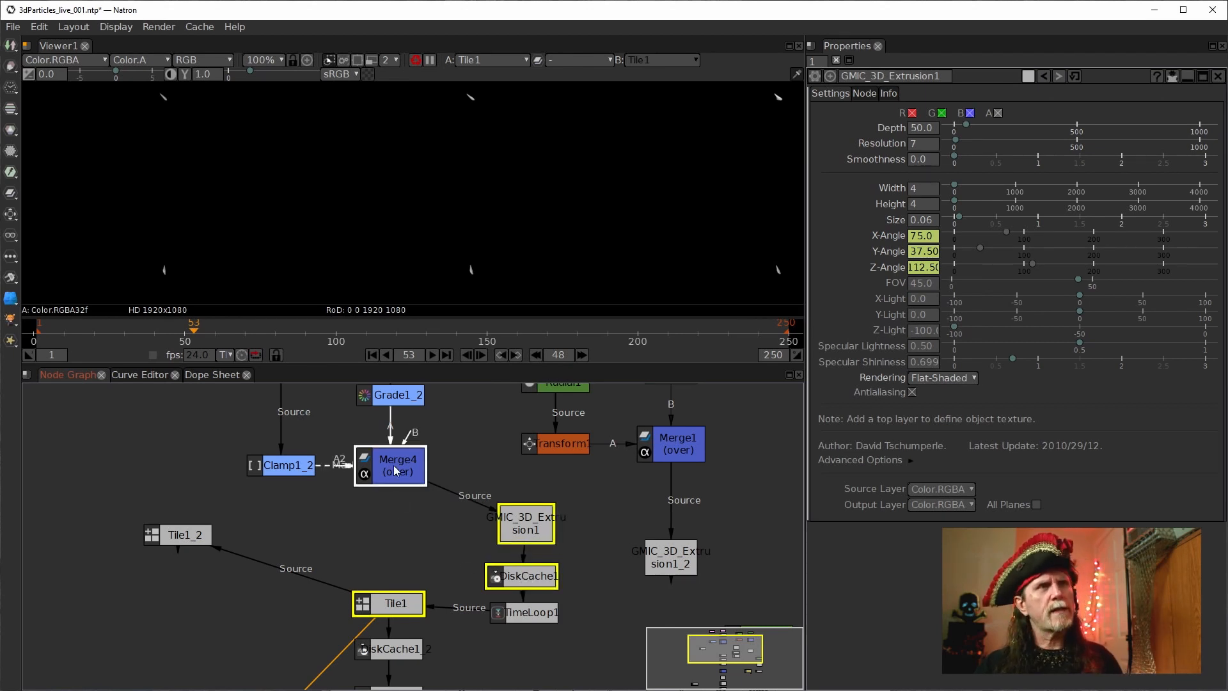
key(1)
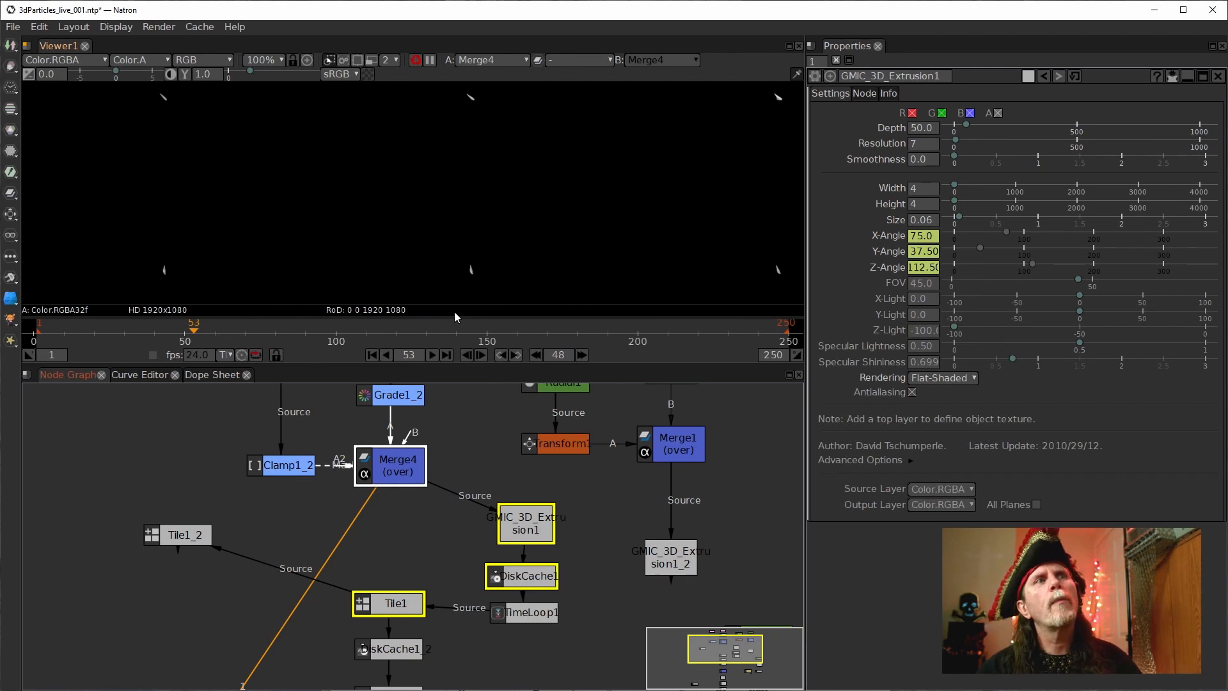
mouse_move(455, 314)
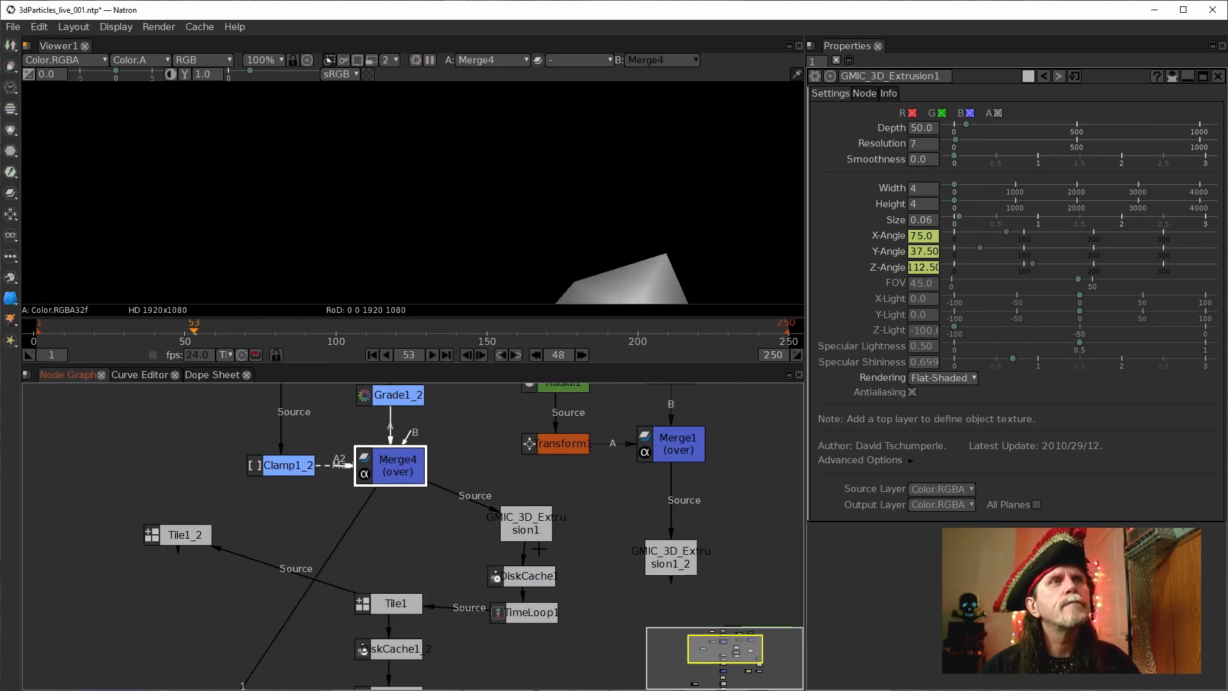
drag(578, 226, 394, 61)
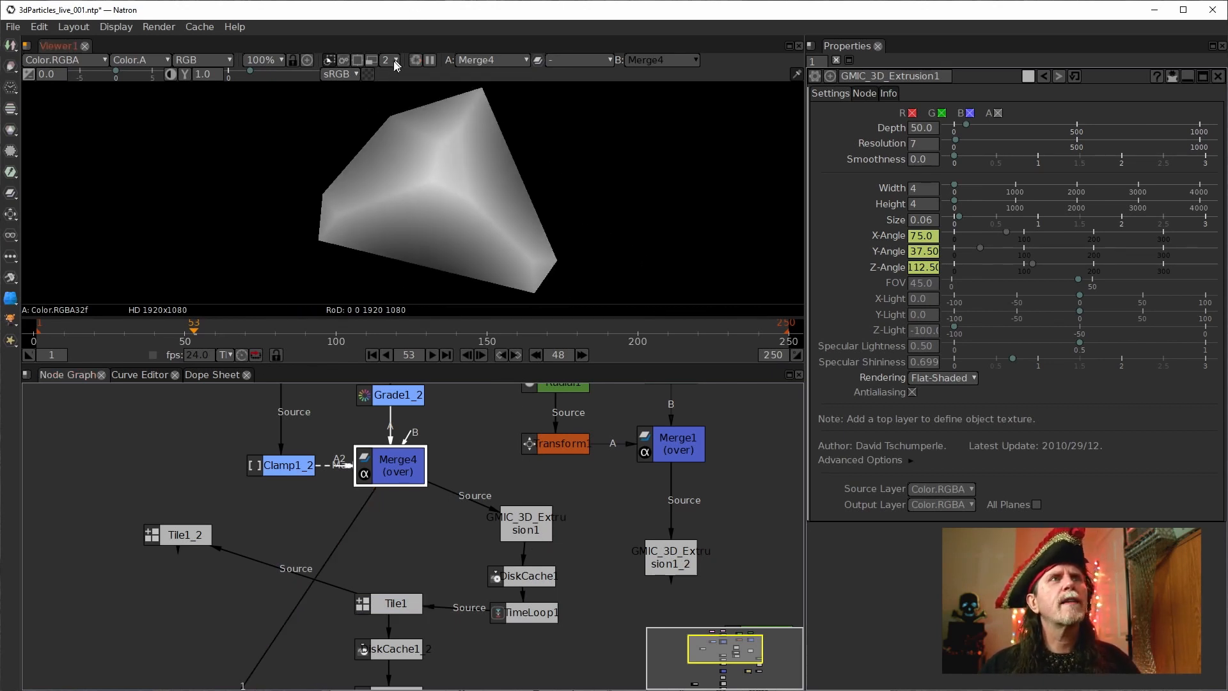
Step: Show the output of GMIC_3D_Extrusion1 in the viewer at the first frame
click(518, 531)
key(1)
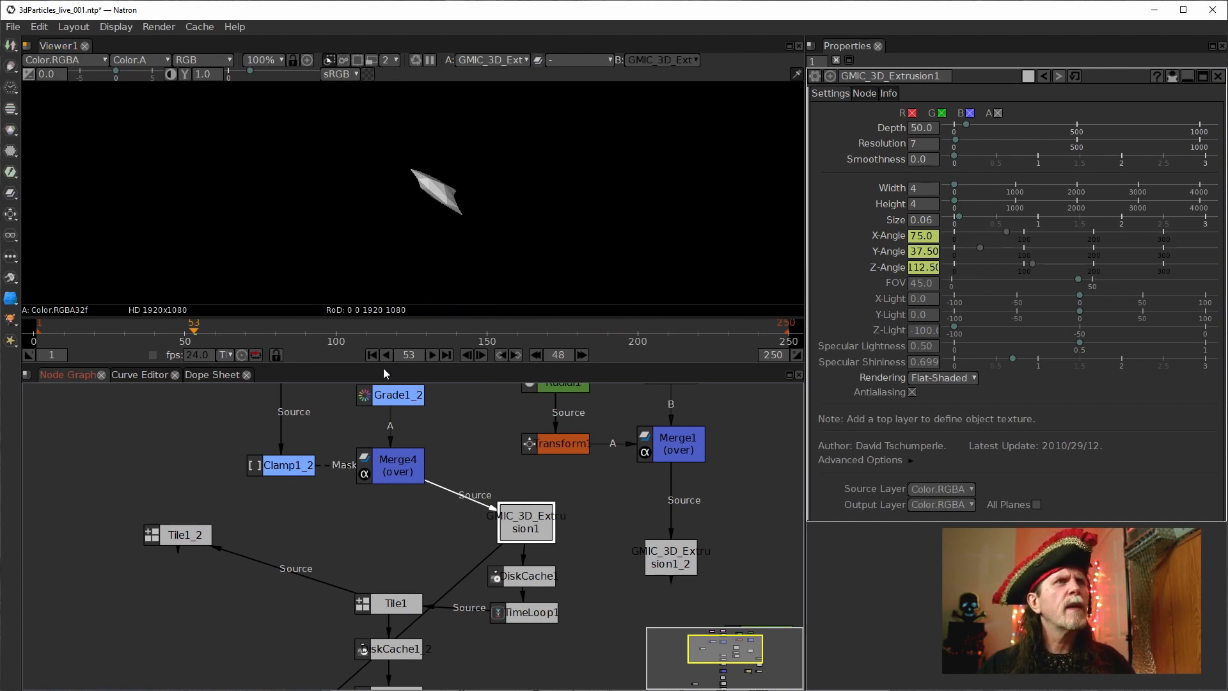
click(373, 355)
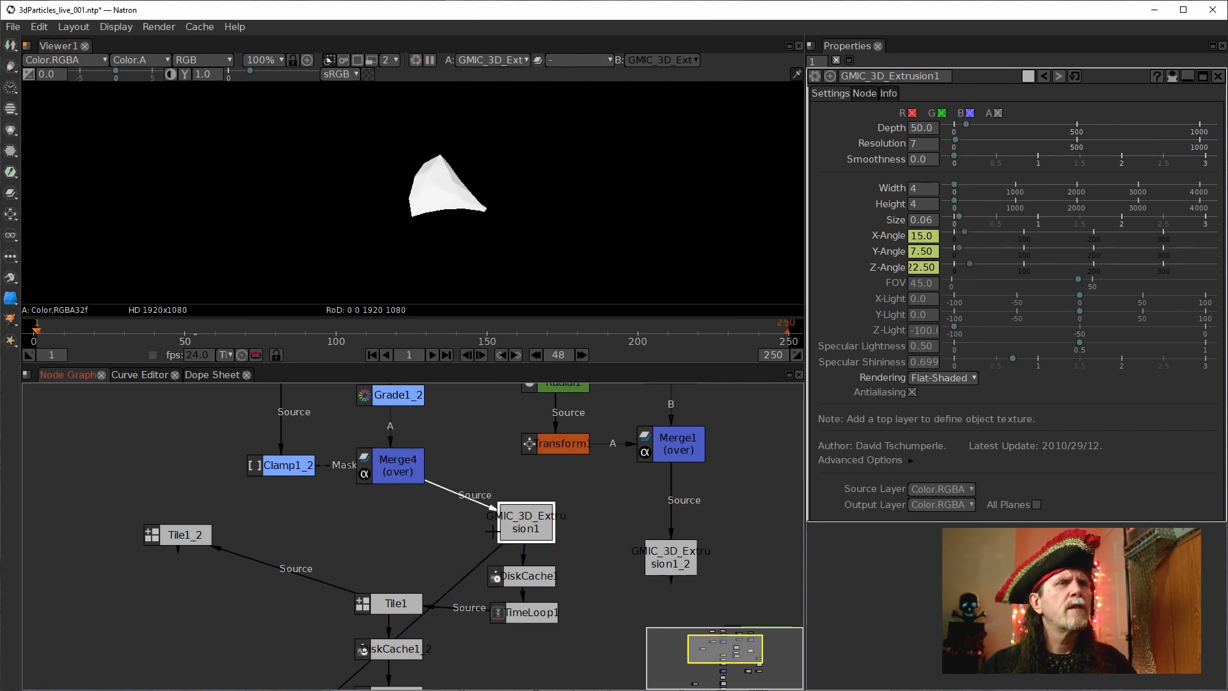
Step: Show the output of Tile1 in the viewer to check the tiled particles
drag(432, 643, 436, 612)
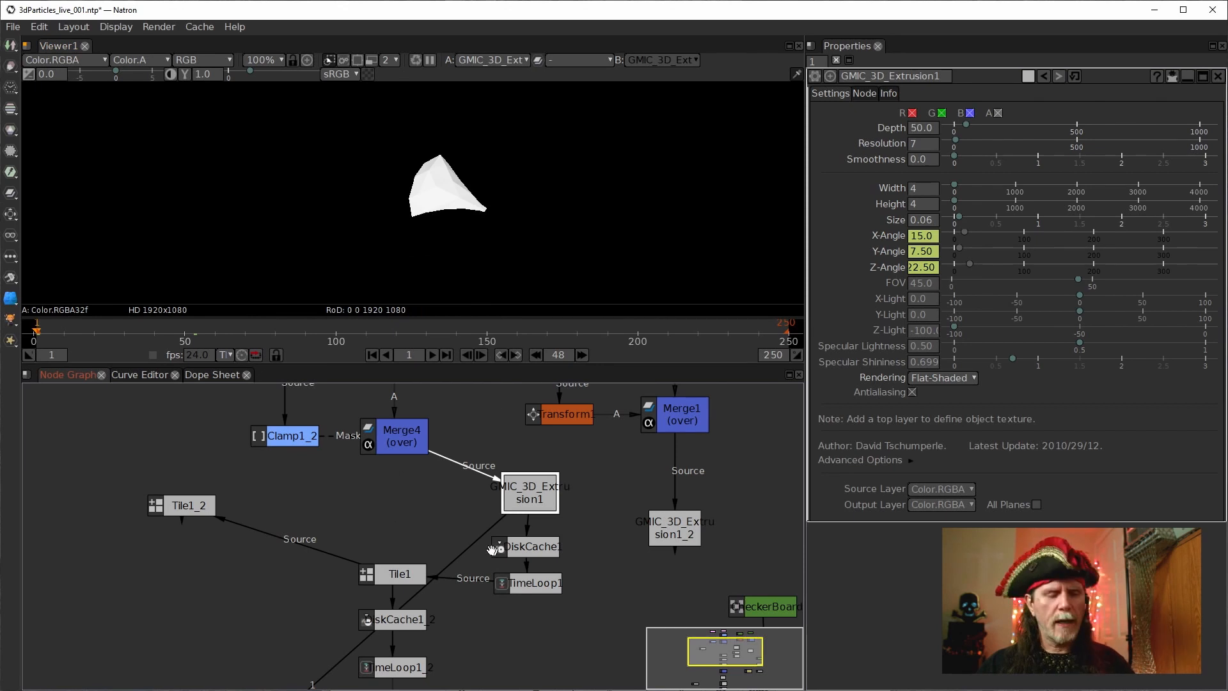
click(399, 575)
key(1)
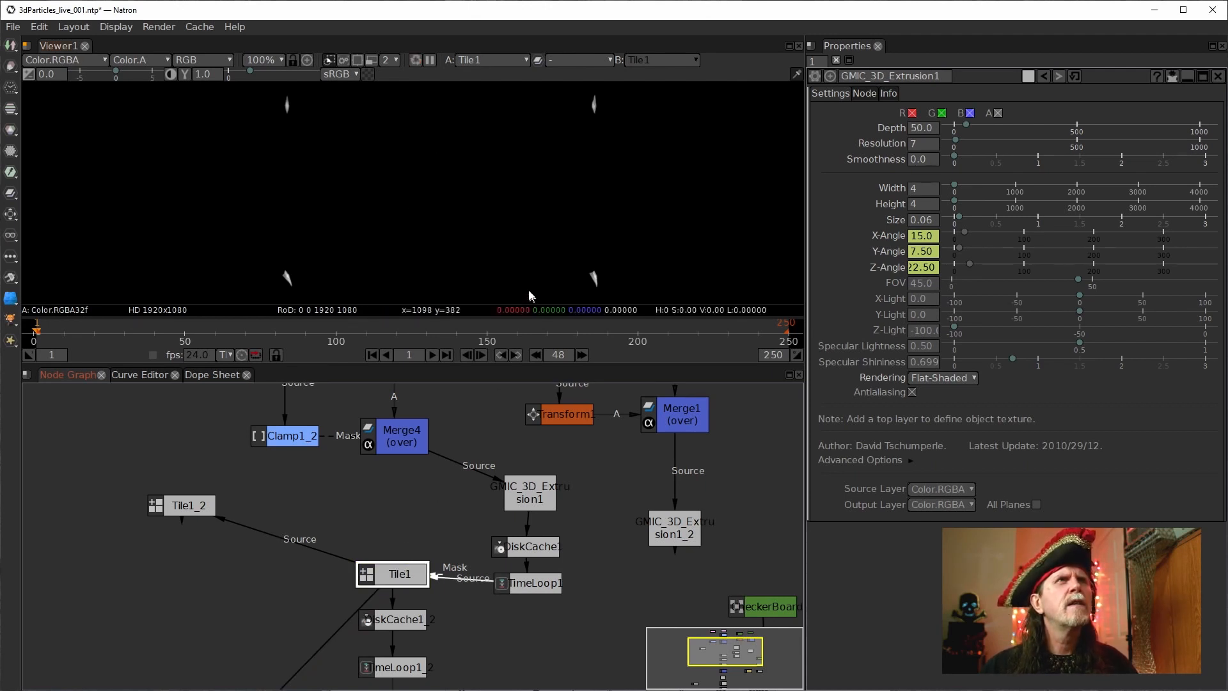
drag(412, 204, 389, 276)
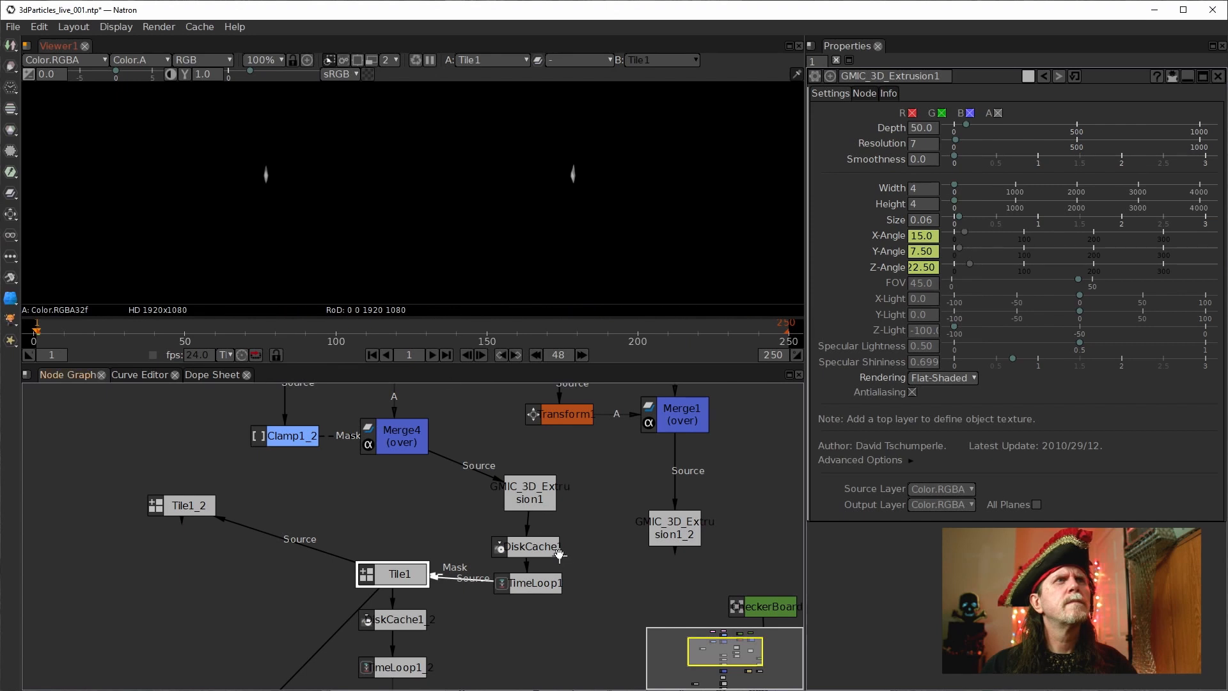
Step: Show the output of TimeLoop1 in the viewer and center the single particle
click(525, 498)
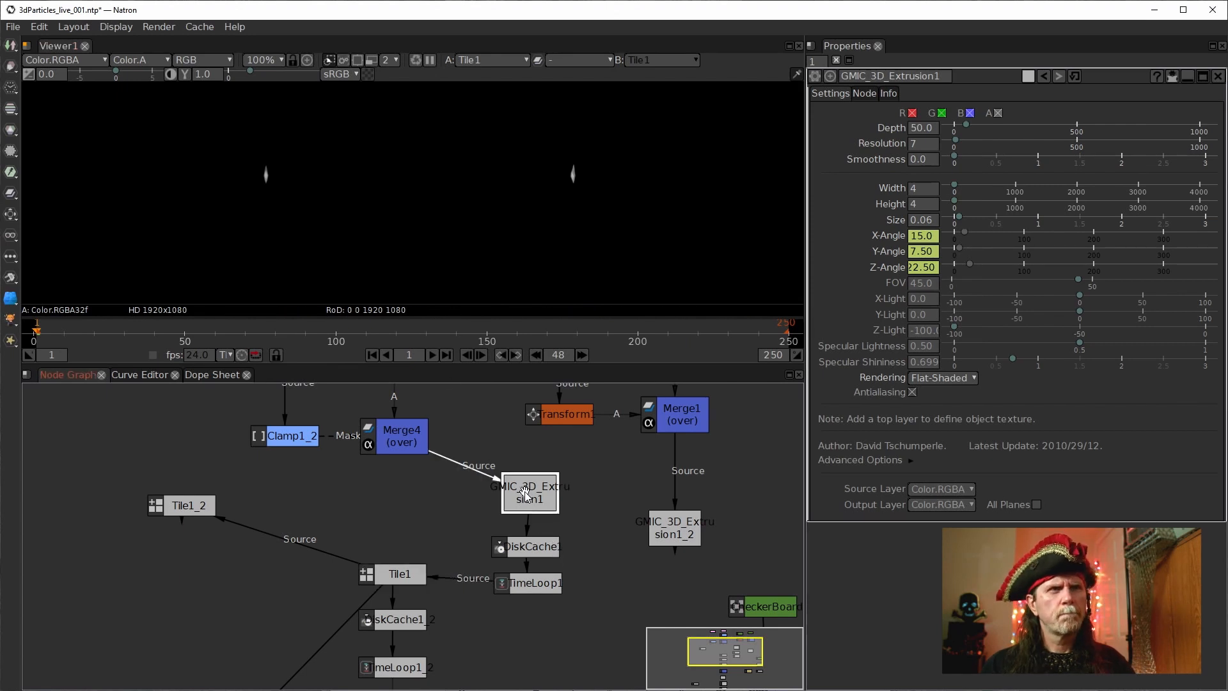
click(530, 585)
key(1)
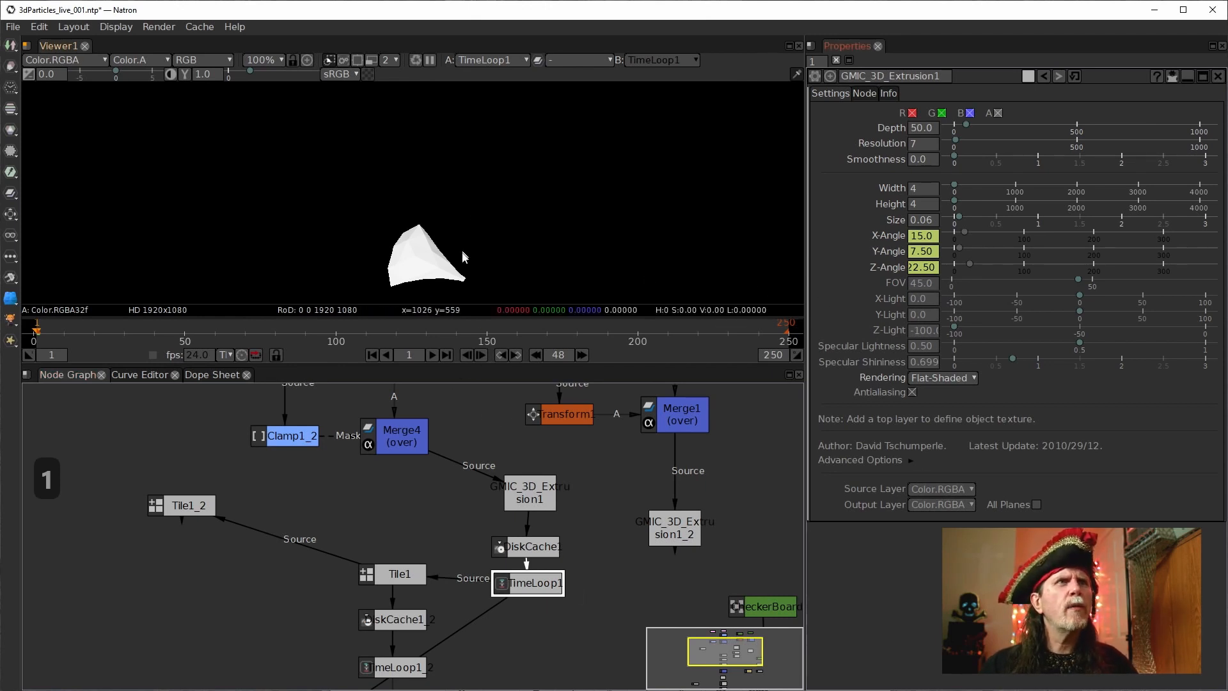
drag(466, 221, 480, 158)
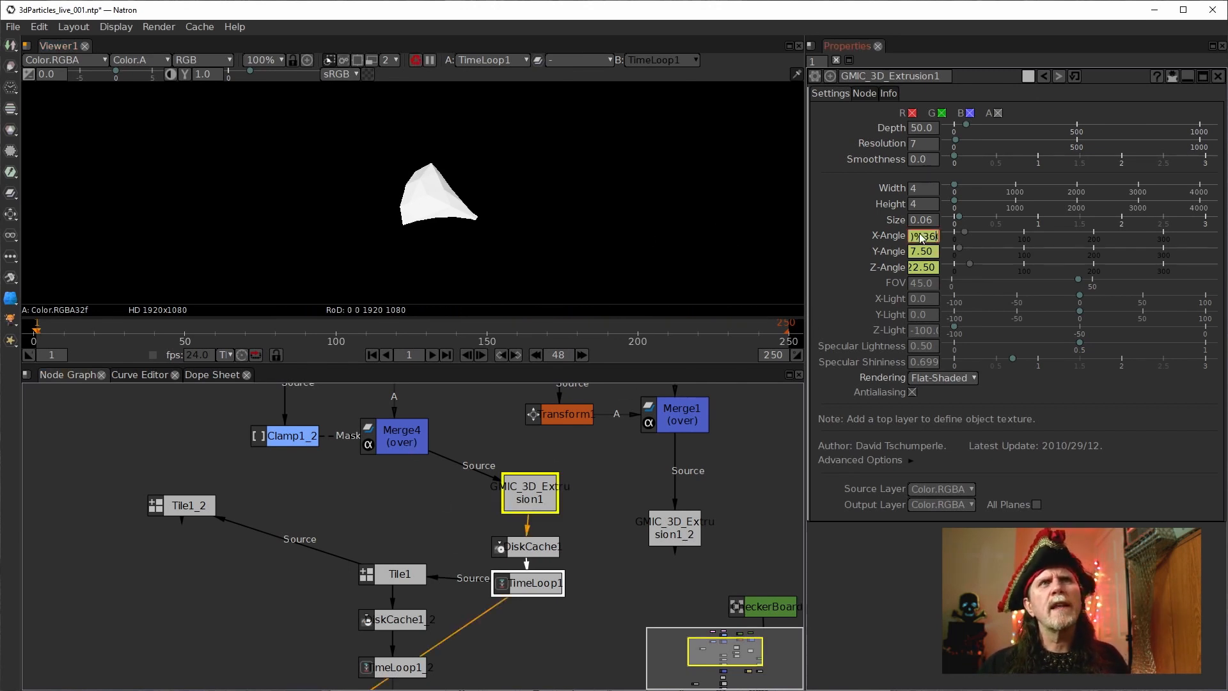
Step: Set the Size of GMIC_3D_Extrusion1 to 0.03 and examine the particle's edges up close
scroll(928, 225, down, 1)
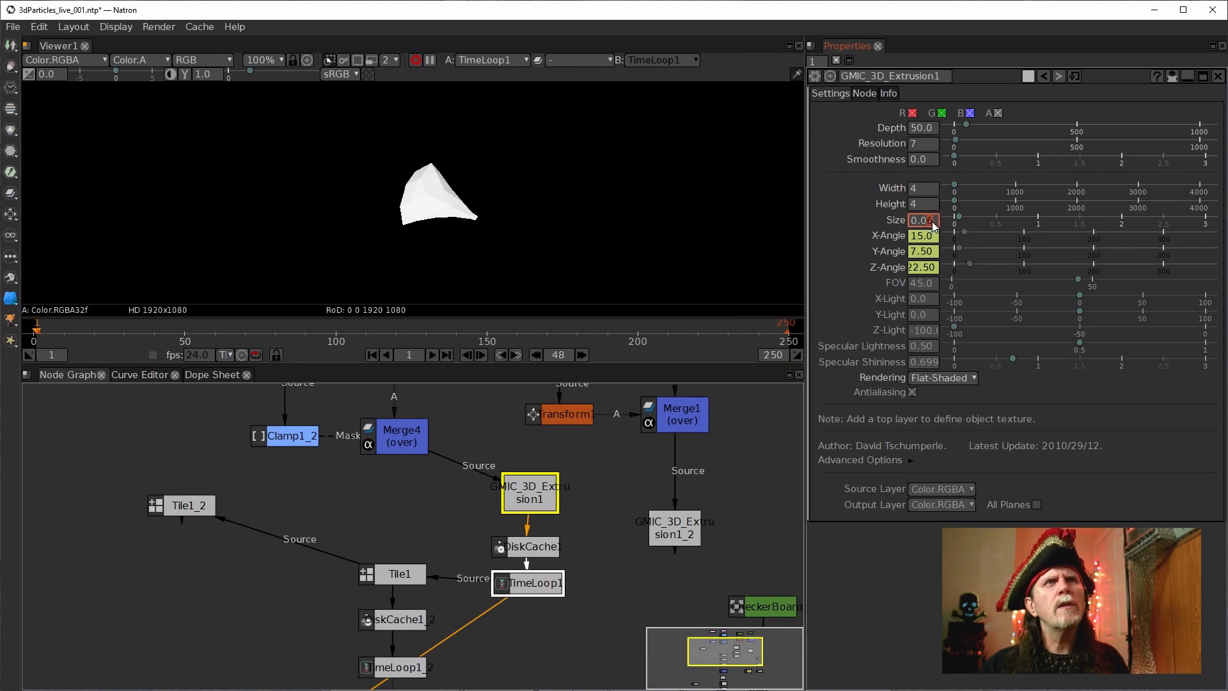
text(3)
key(Return)
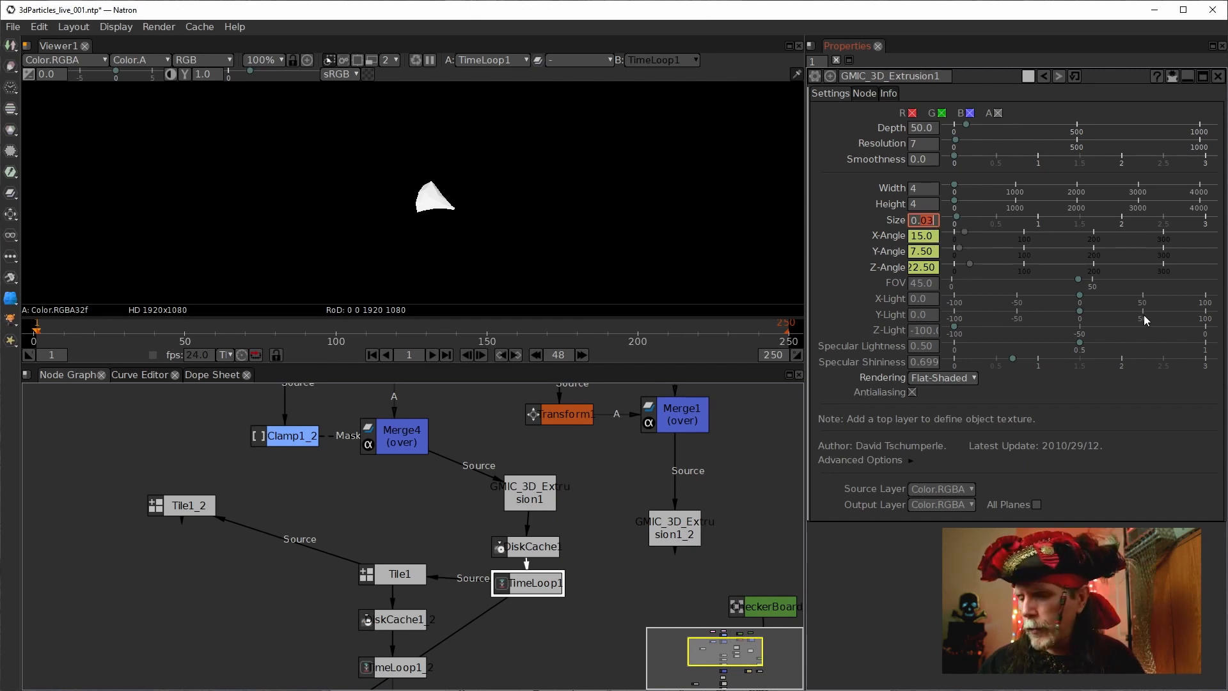
scroll(448, 217, up, 10)
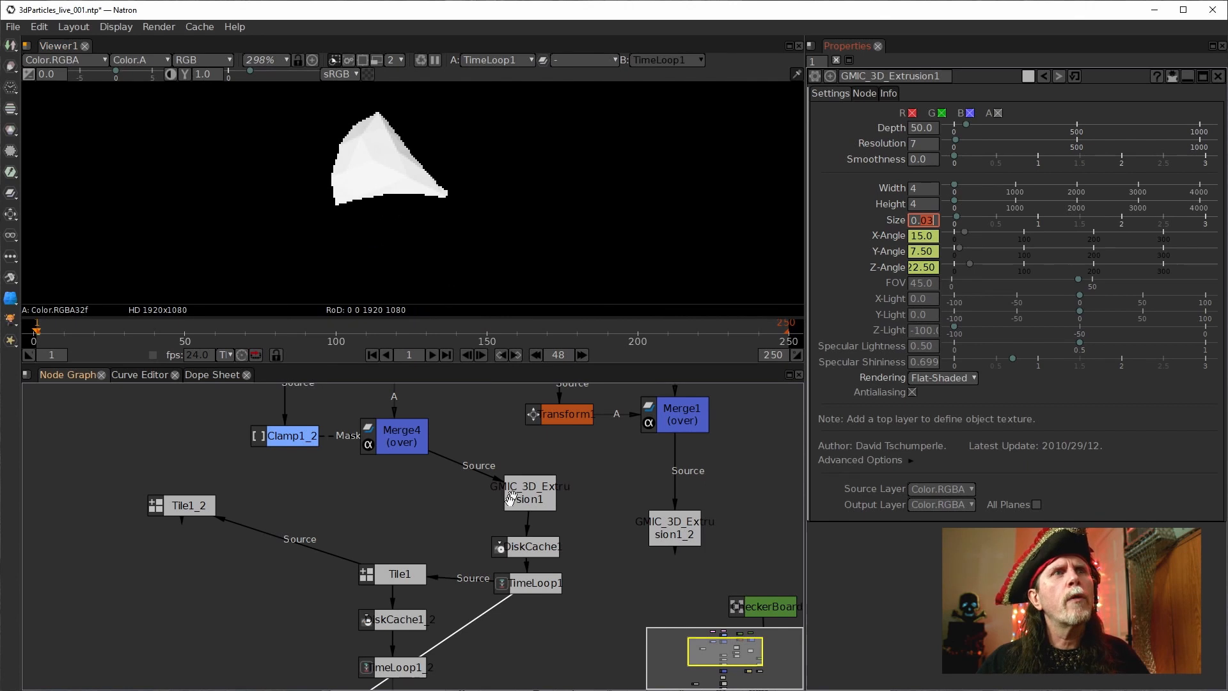
Step: Set the Size of GMIC_3D_Extrusion1 back to 0.06
click(533, 510)
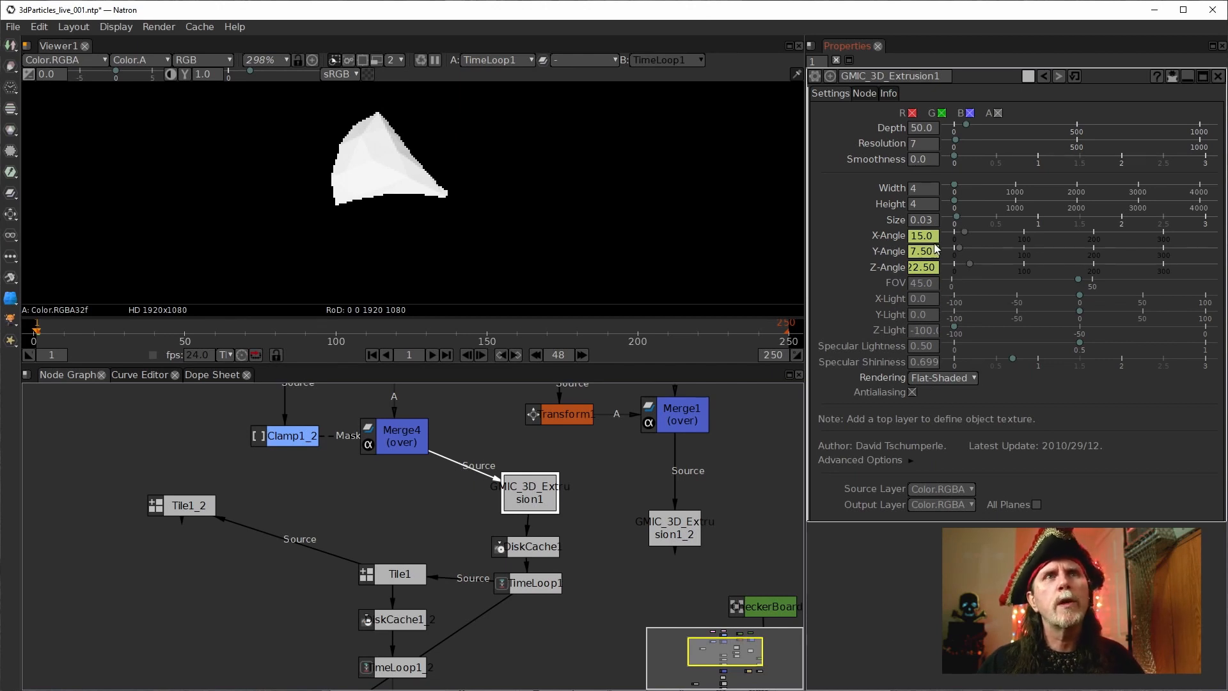
click(922, 223)
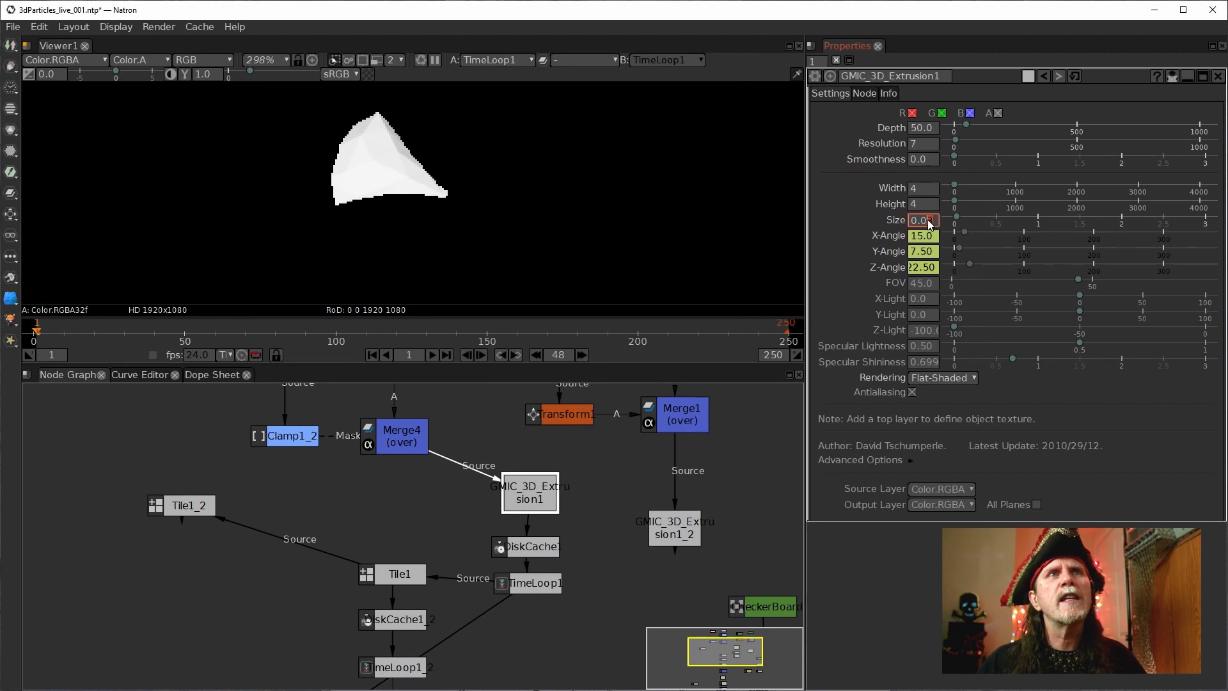
text(6)
key(Return)
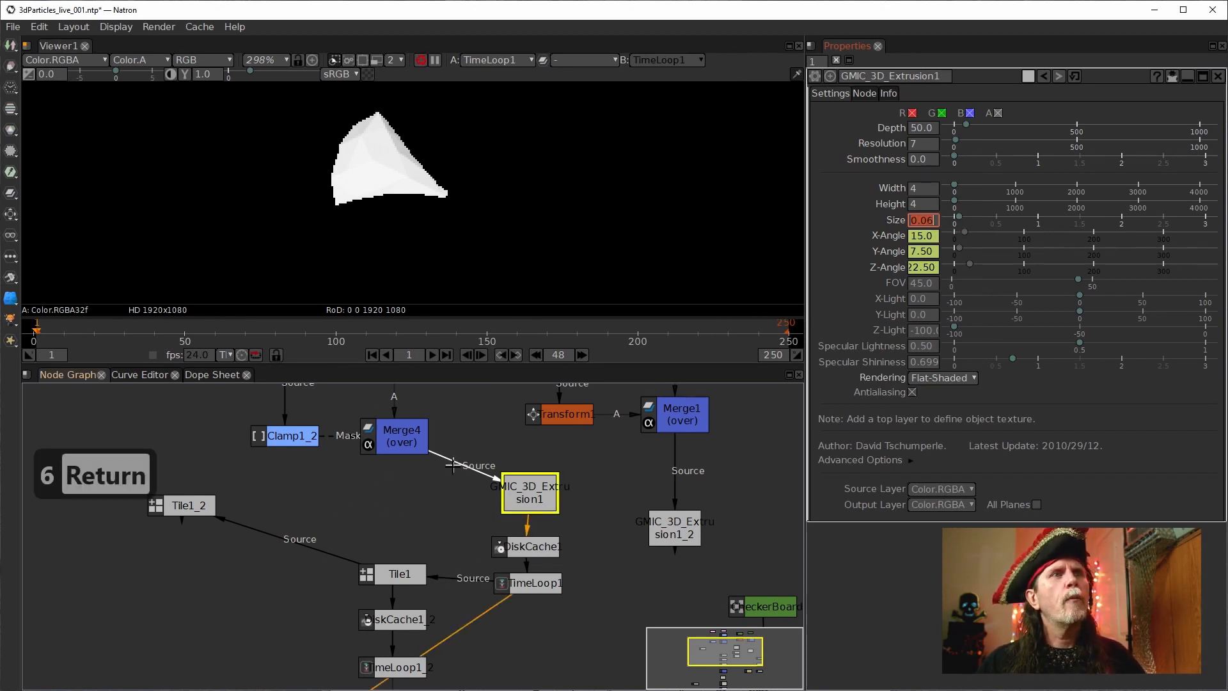
Step: Move GMIC_3D_Extrusion1 directly below Merge4 and show its output in the viewer
click(402, 448)
drag(528, 490, 397, 483)
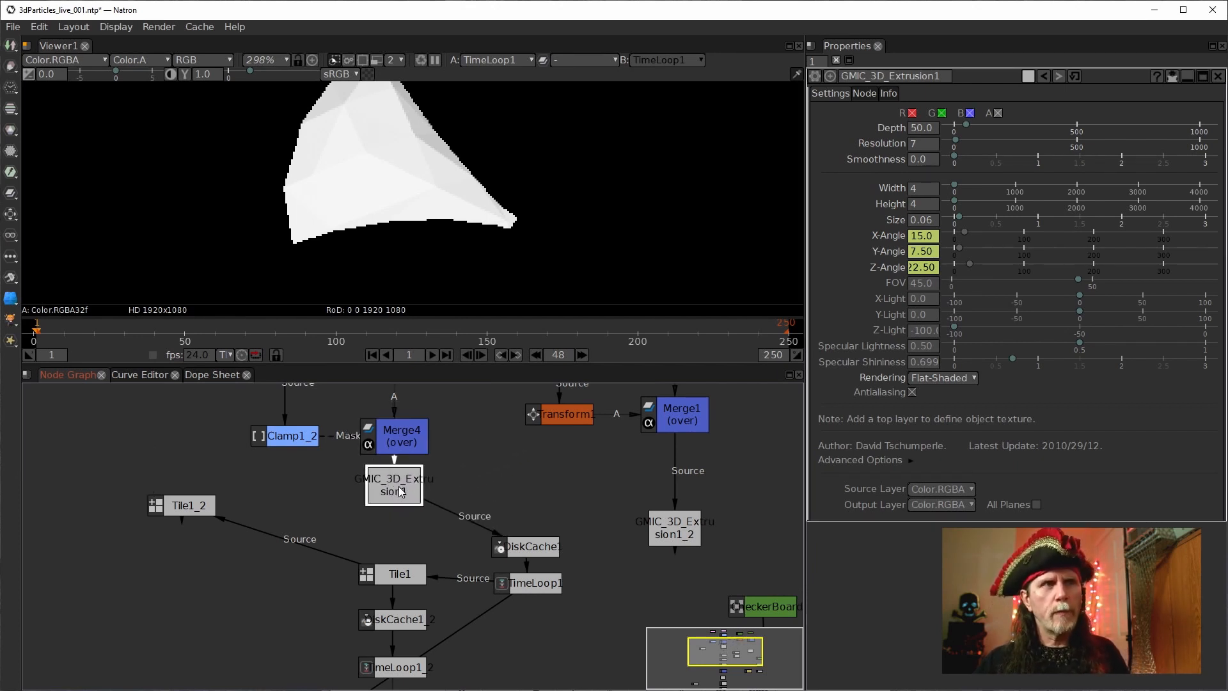
key(Tab)
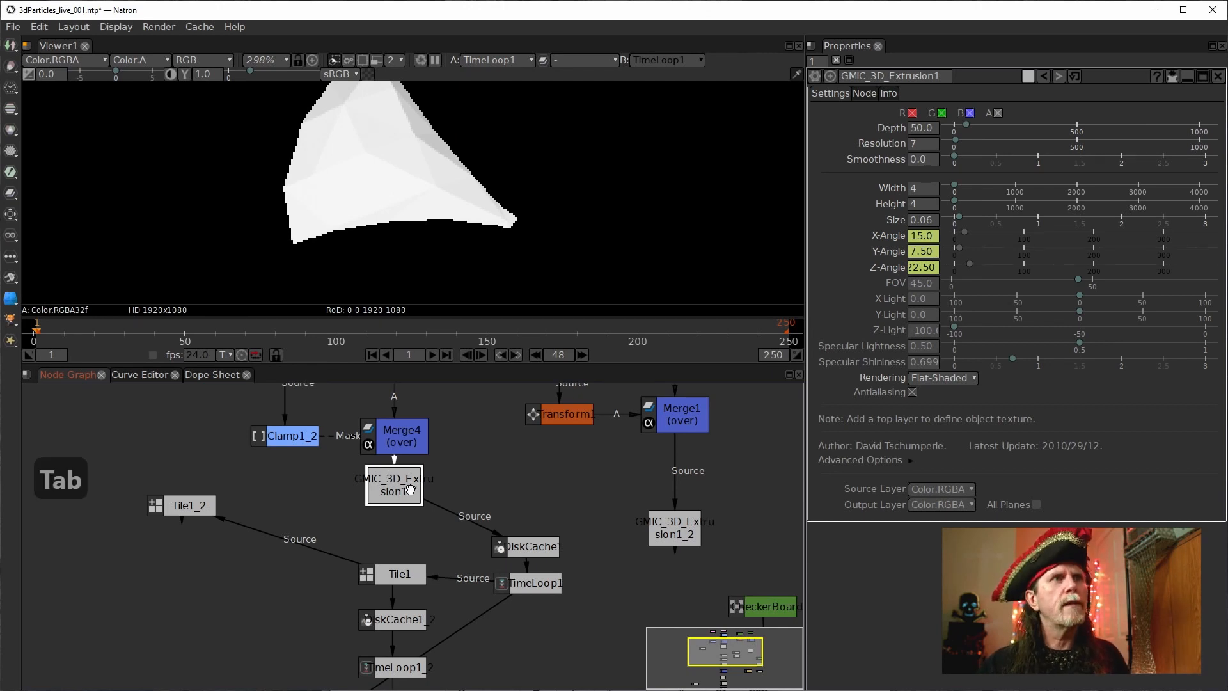
key(1)
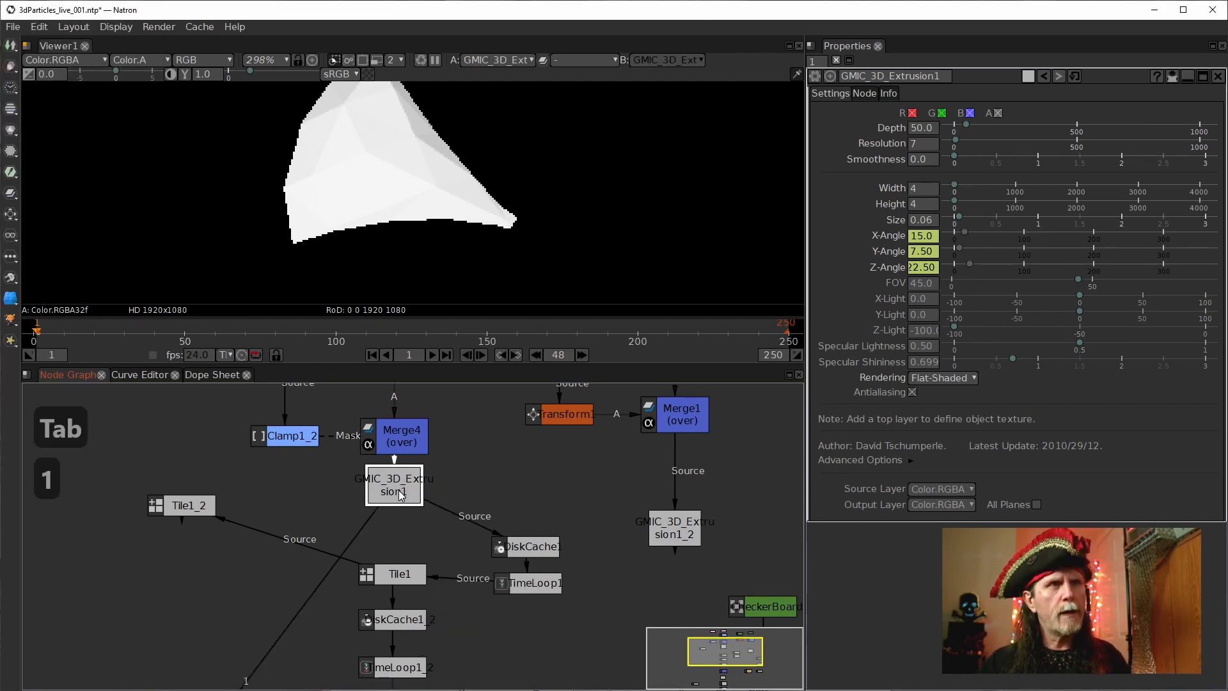
Step: Insert a Transform node after GMIC_3D_Extrusion1 and set its Scale to .5
key(Tab)
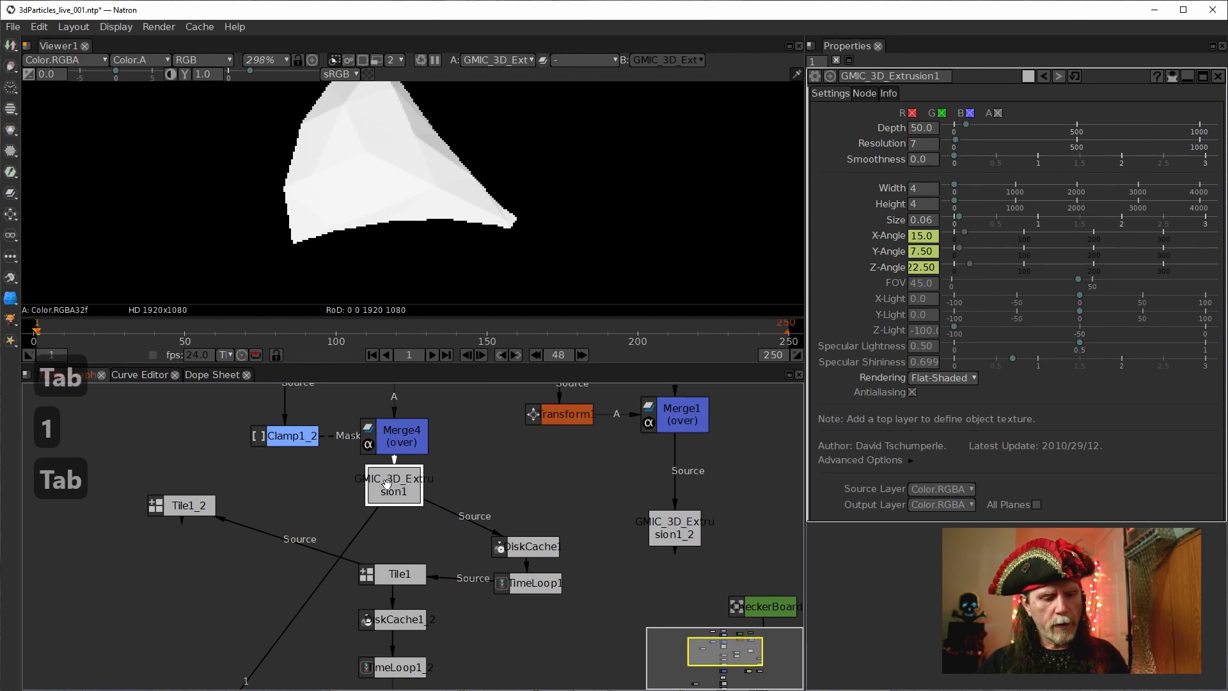
text(tr)
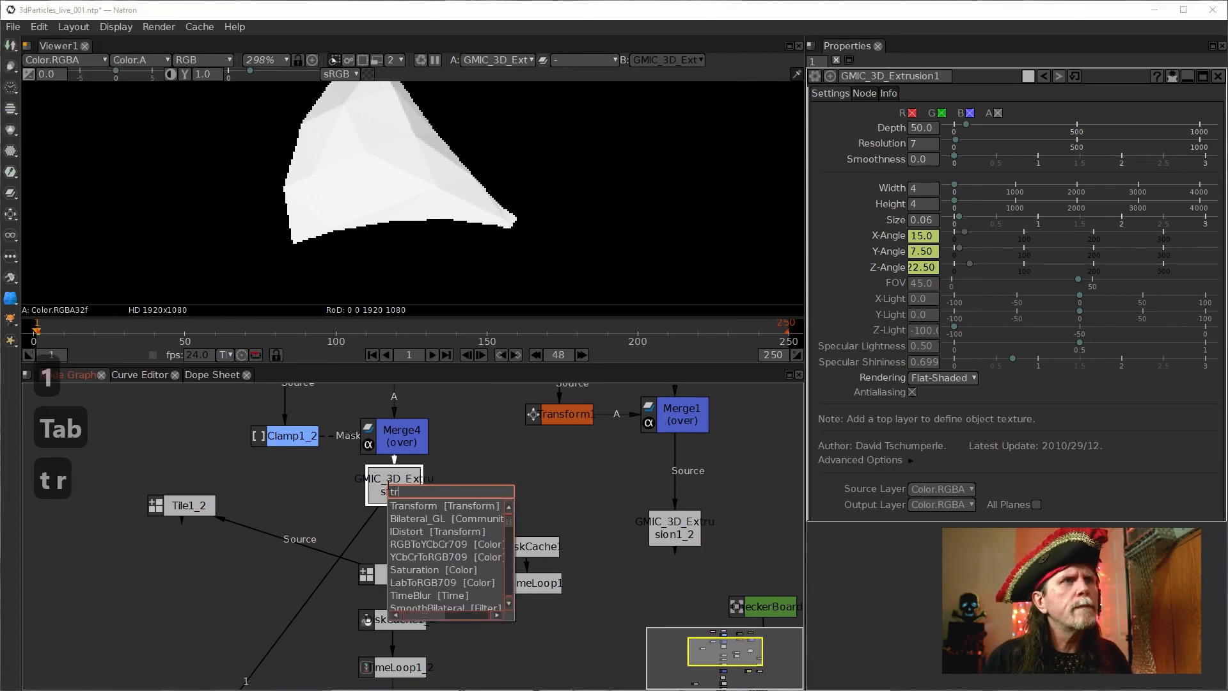
key(Return)
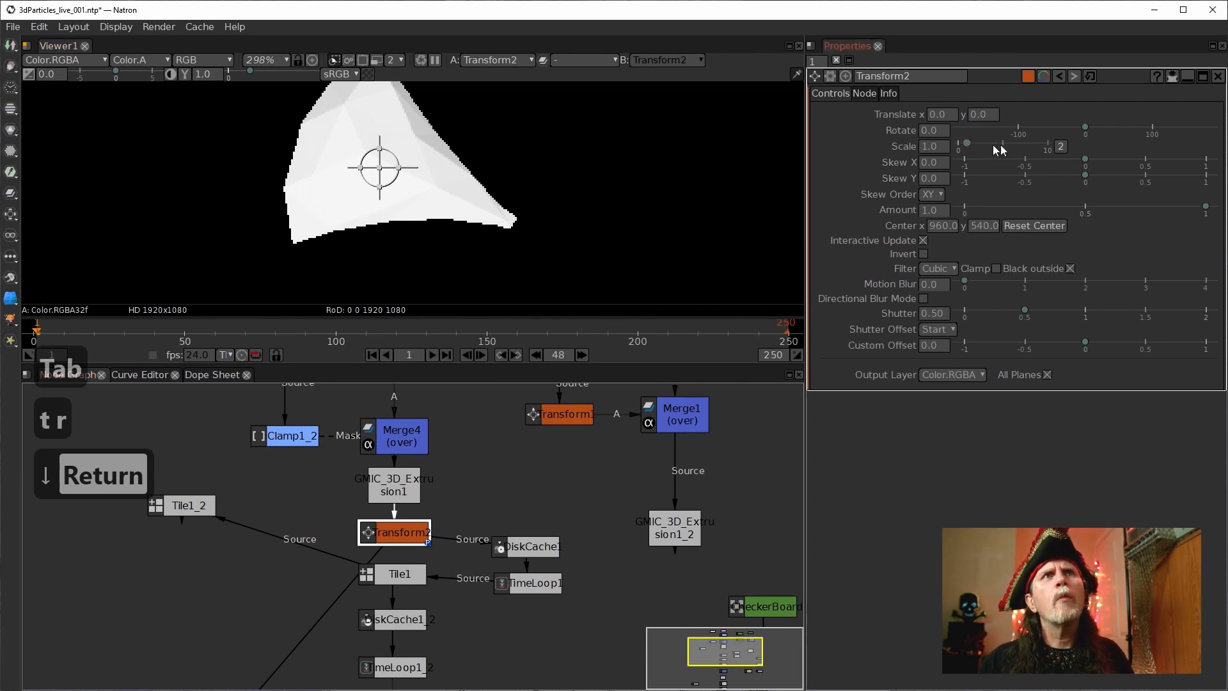
click(929, 147)
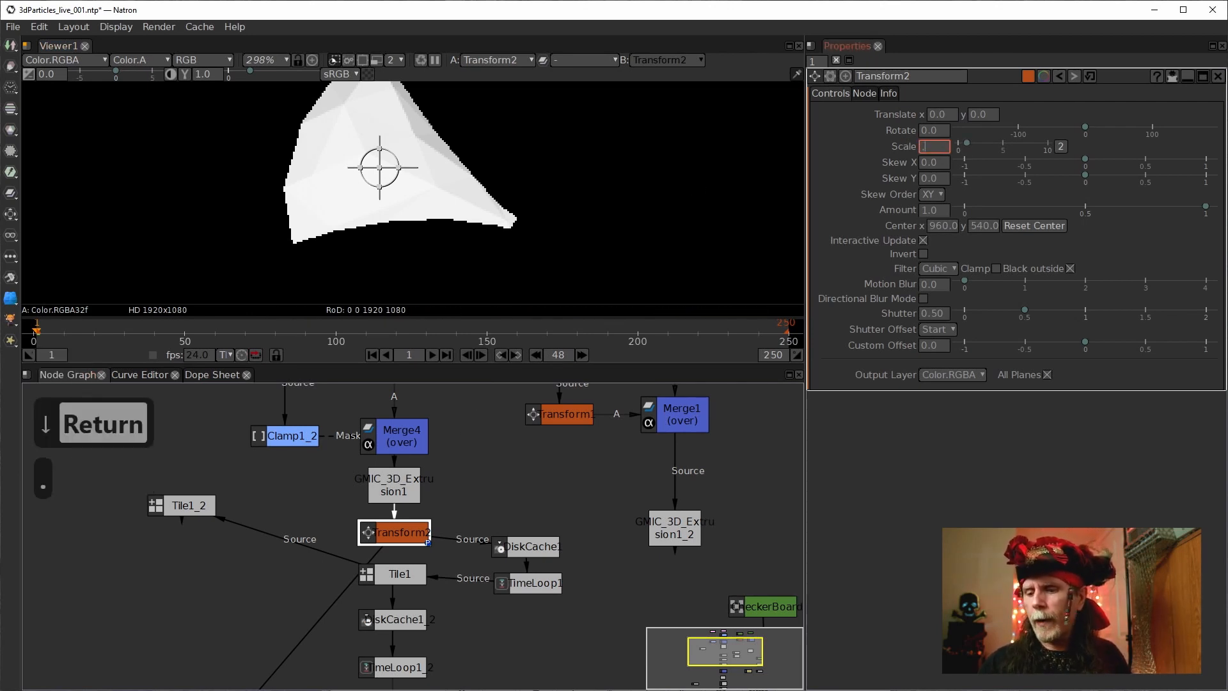
text(.5)
key(Return)
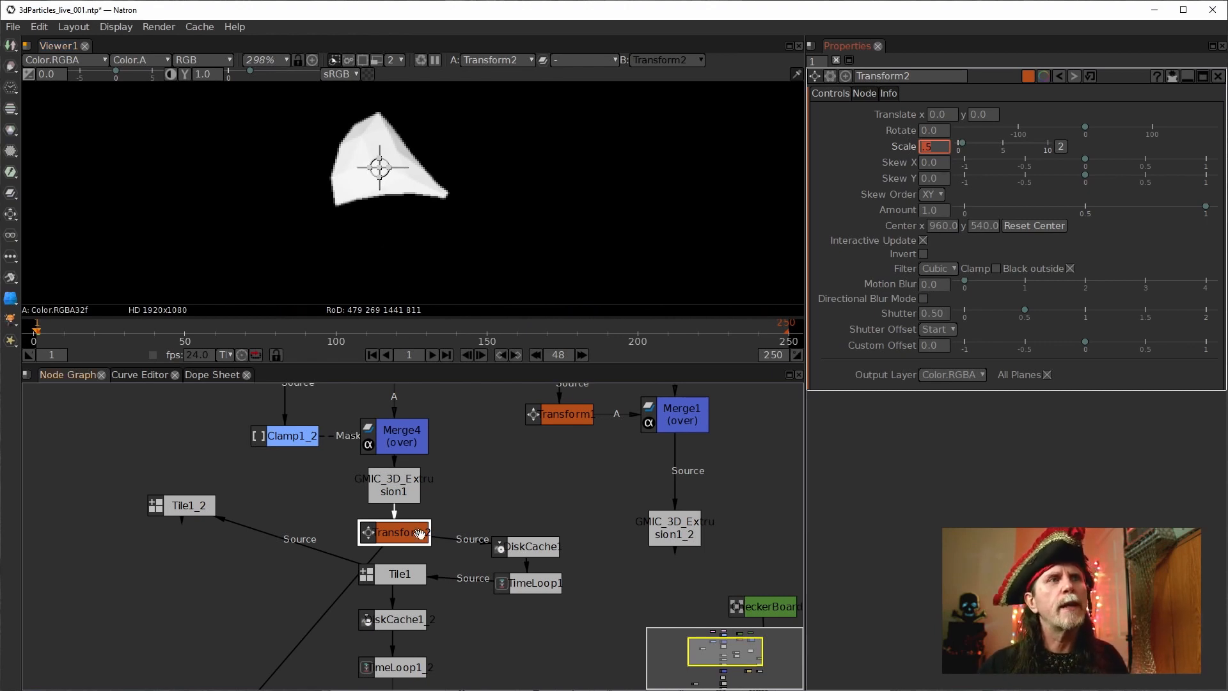
Step: Move the new Transform node above DiskCache1 and check the scaled result against the full HD frame
drag(411, 538, 523, 445)
scroll(420, 172, down, 15)
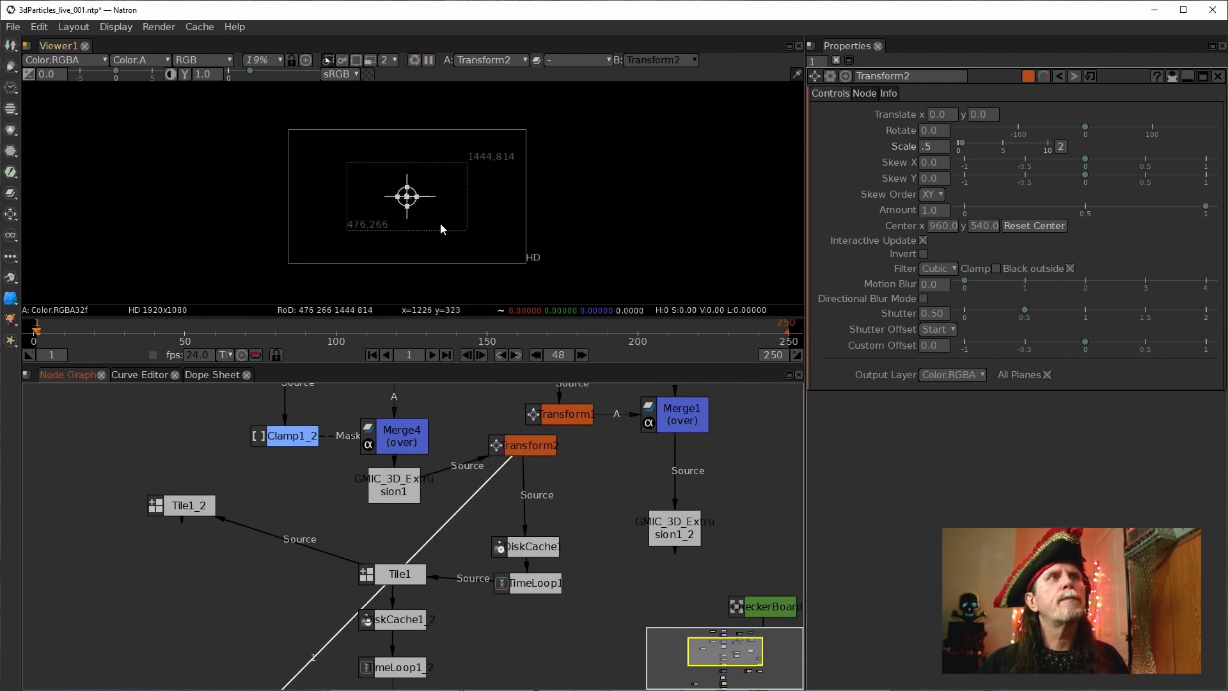
scroll(417, 207, up, 1)
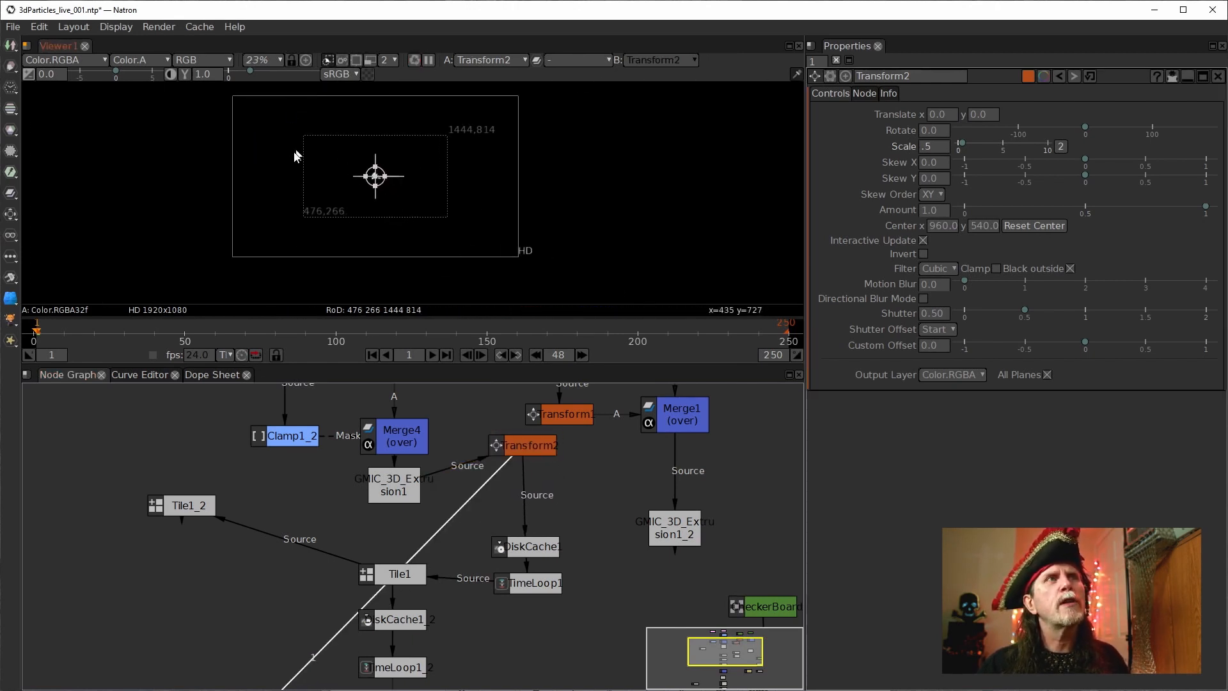
Step: Show the output of TimeLoop1 in the viewer to check the scaled particle after caching and looping
click(536, 549)
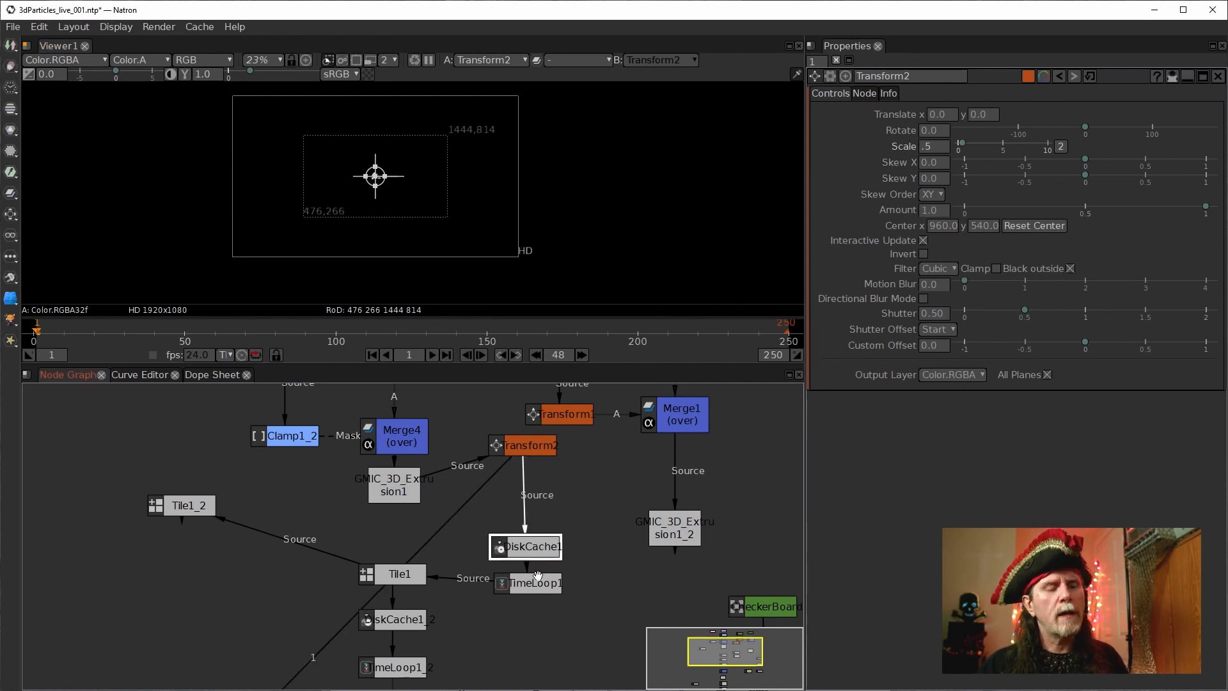
click(538, 589)
key(1)
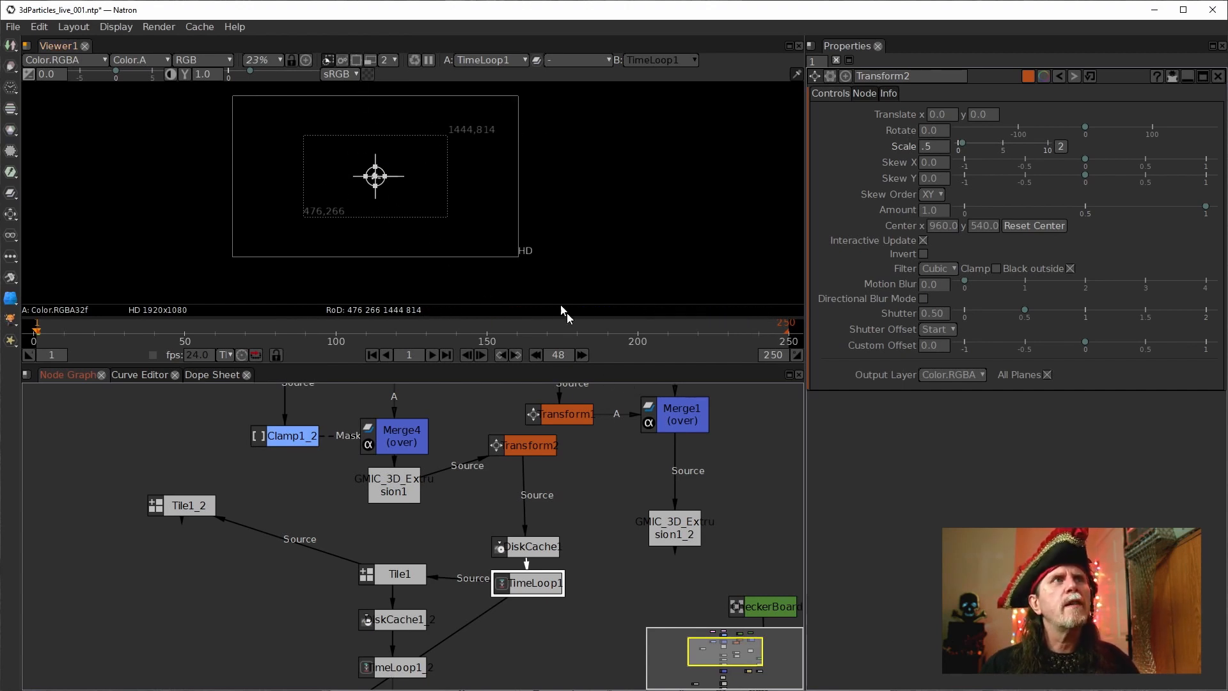
Step: Adjust the position of Transform2 between GMIC_3D_Extrusion1 and DiskCache1 in the node graph
drag(522, 451, 525, 471)
drag(592, 505, 466, 557)
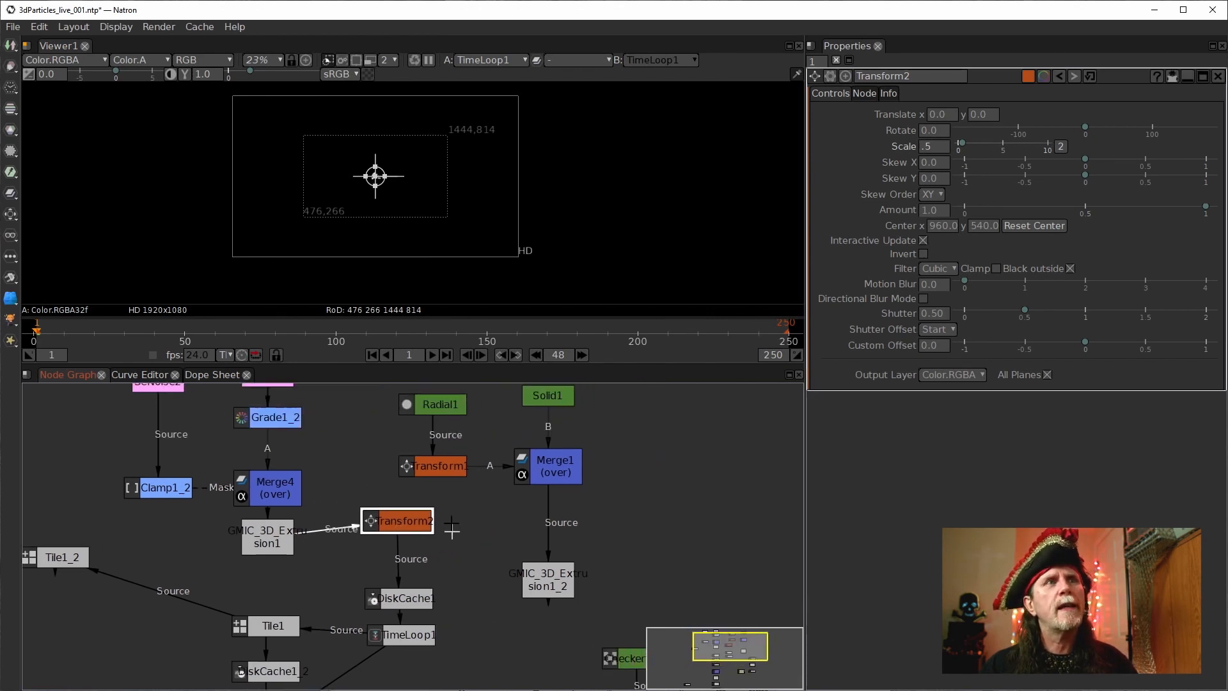
click(408, 540)
drag(407, 532, 407, 531)
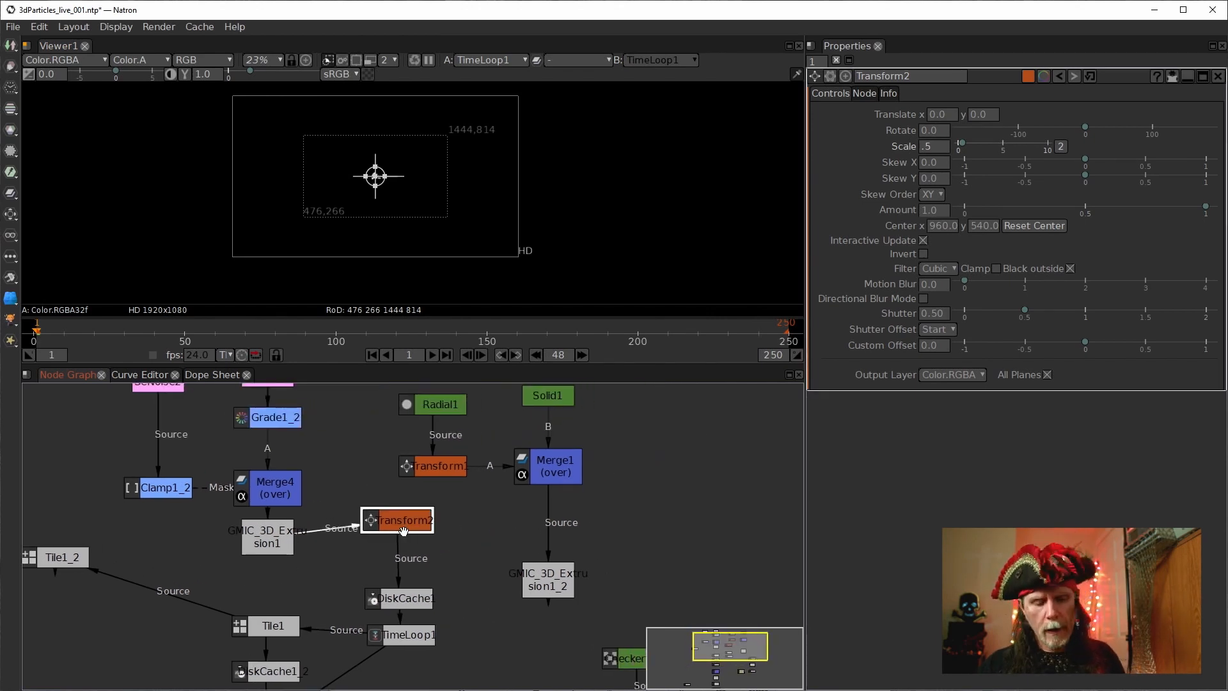
drag(362, 482, 311, 507)
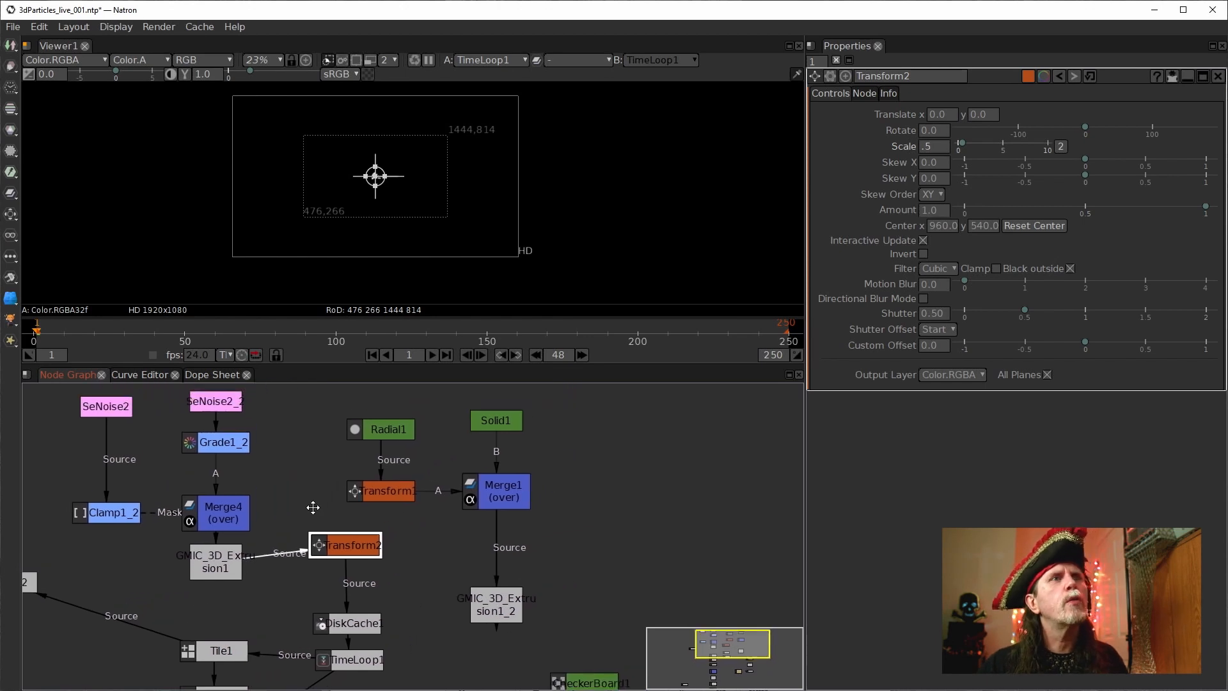
Step: Move Merge1, Transform1 and Radial1 over to the far side of Solid1 to clear space beside Transform2
drag(494, 490, 549, 489)
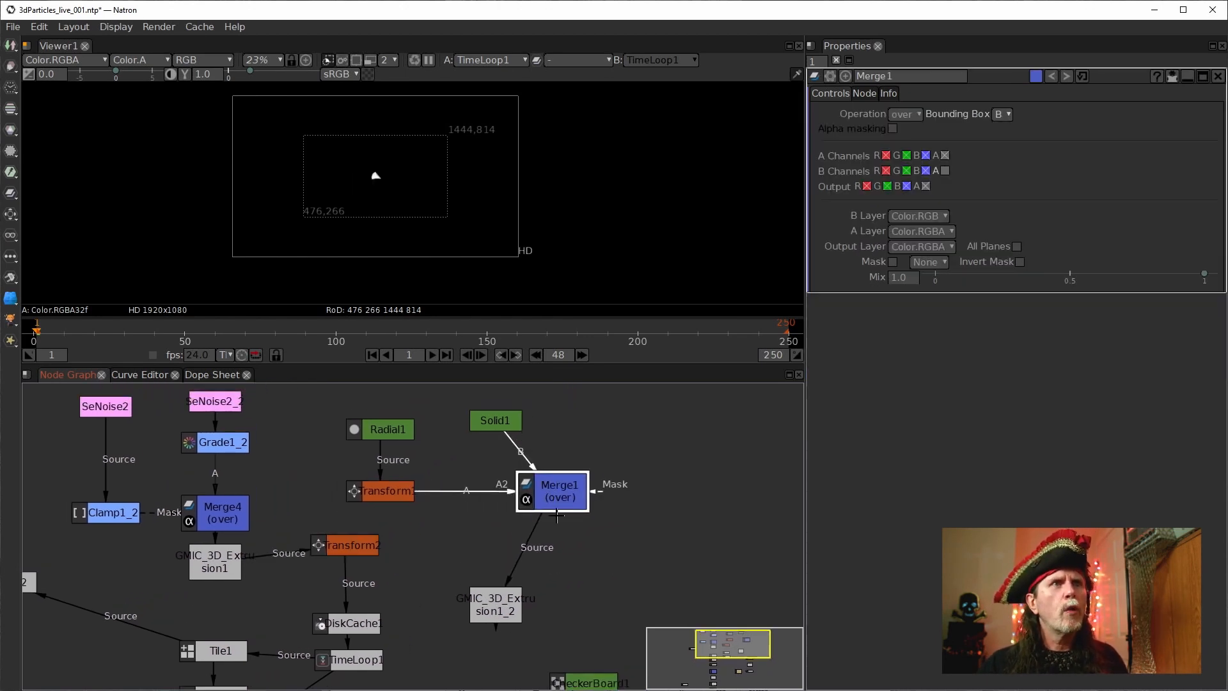
drag(387, 491, 699, 466)
drag(384, 438, 699, 435)
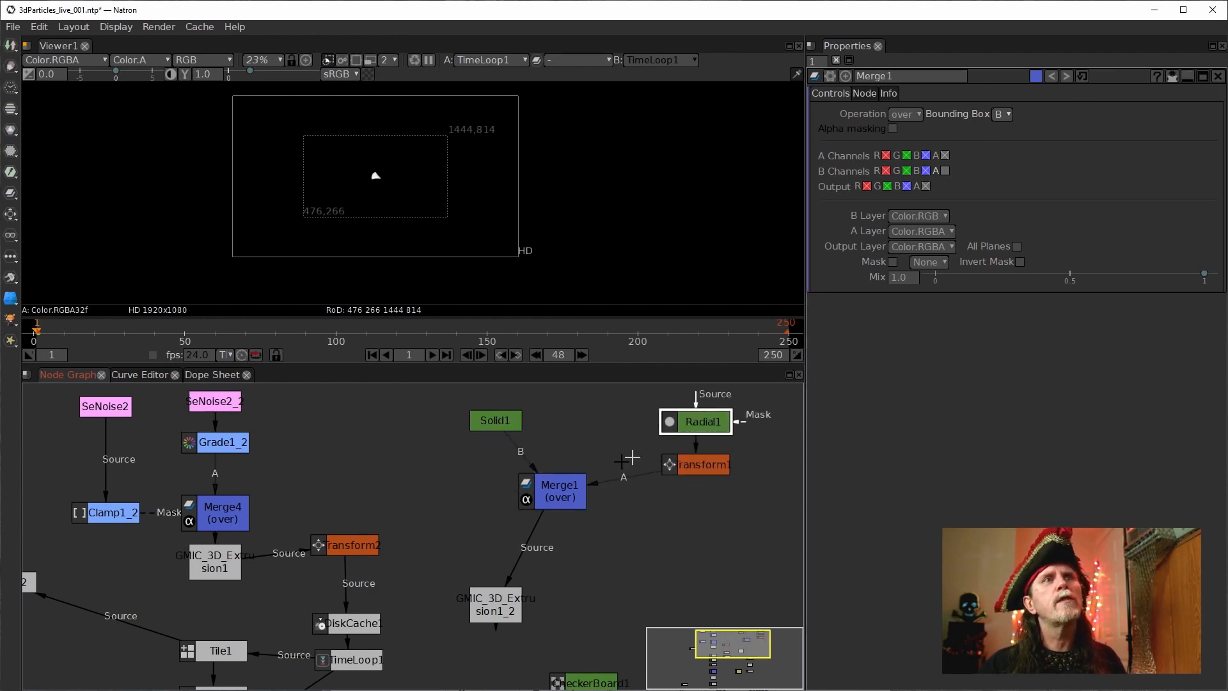
drag(529, 500, 538, 500)
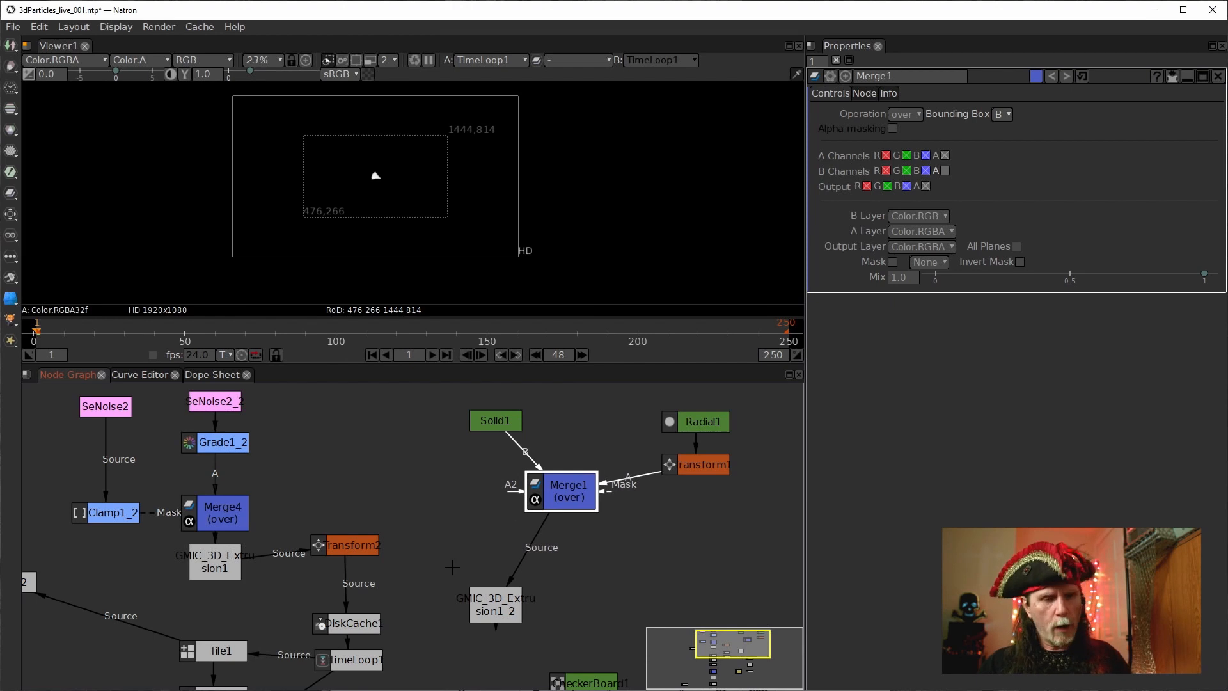
Step: Duplicate Merge1, connect the copy's B input to Solid1 and its A input to Transform2, and view its output
key(alt+c)
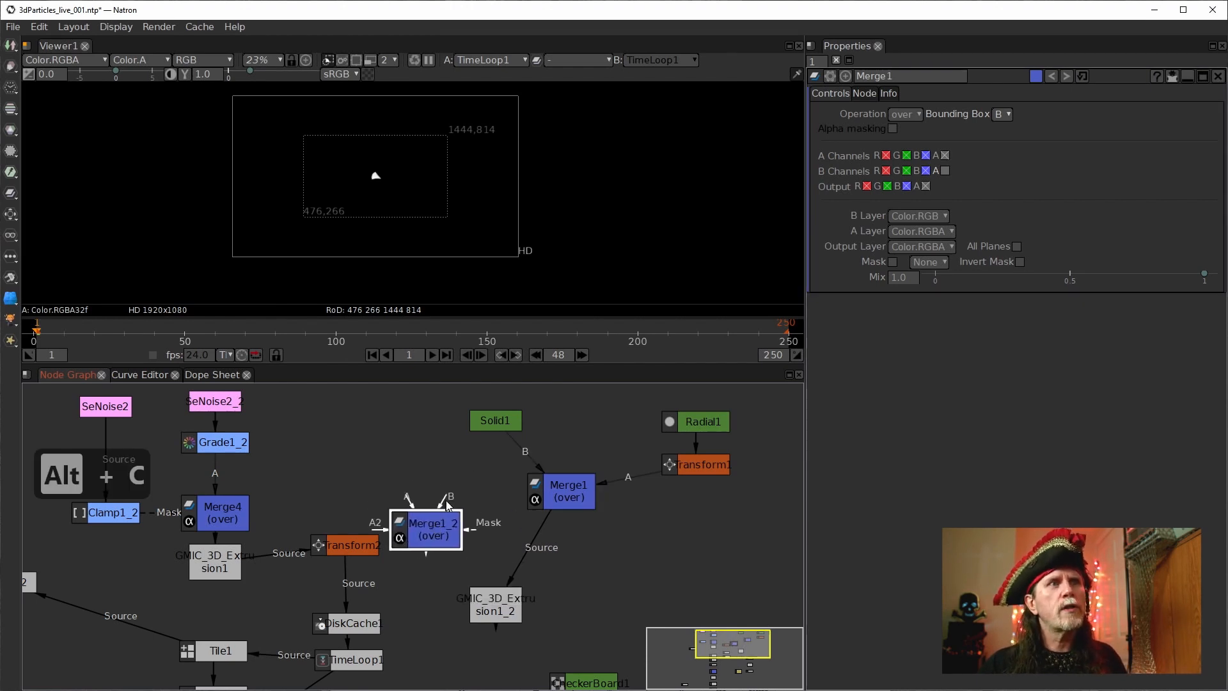
click(438, 544)
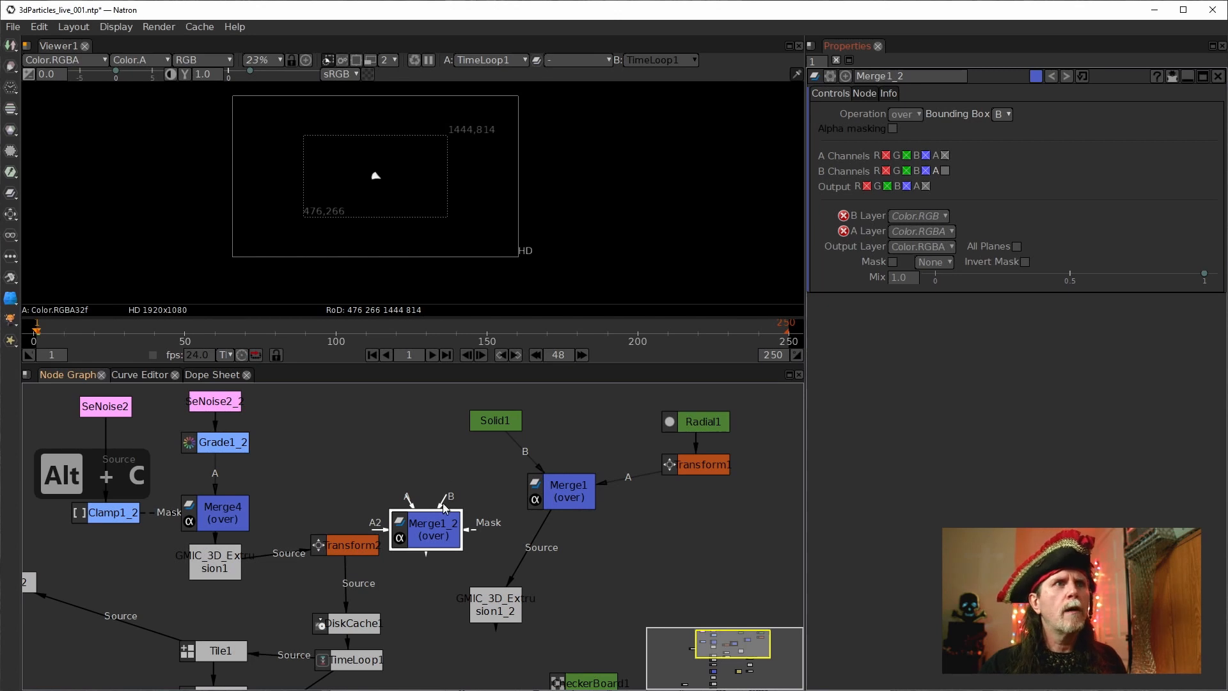
drag(445, 508, 489, 424)
drag(417, 530, 350, 545)
key(1)
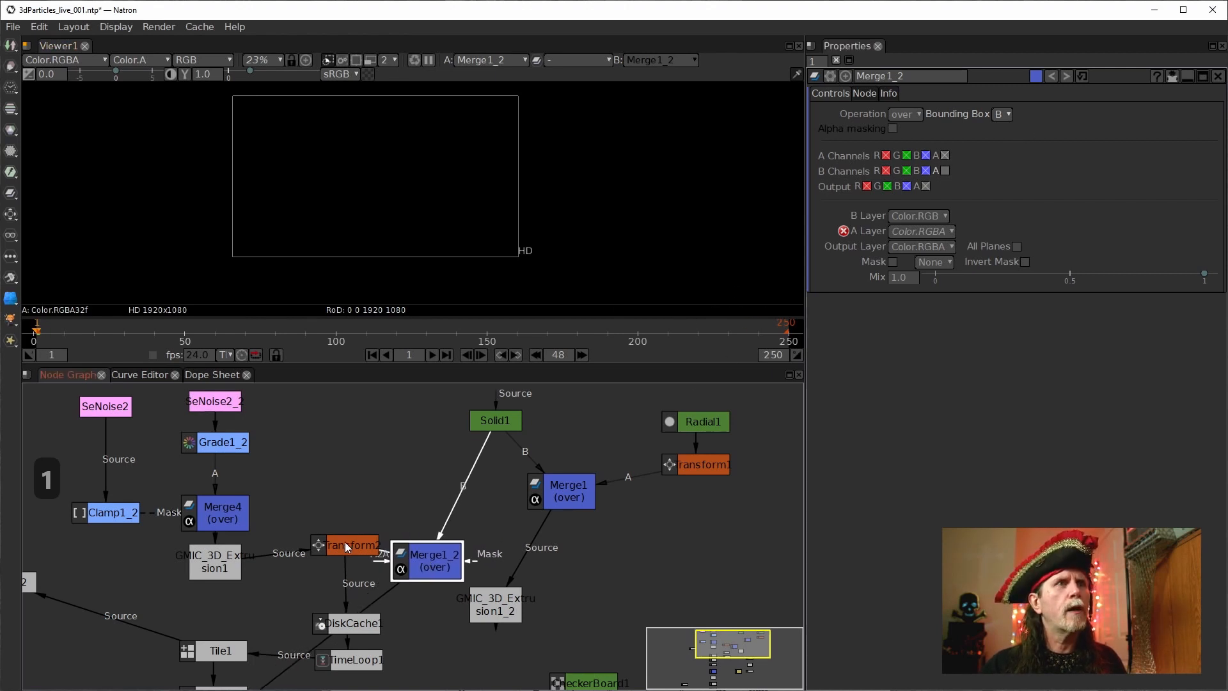
Step: Compare the outputs of Transform2 and Merge1_2 in the viewer, and place Merge1_2 in the connection between Transform2 and DiskCache1
click(346, 546)
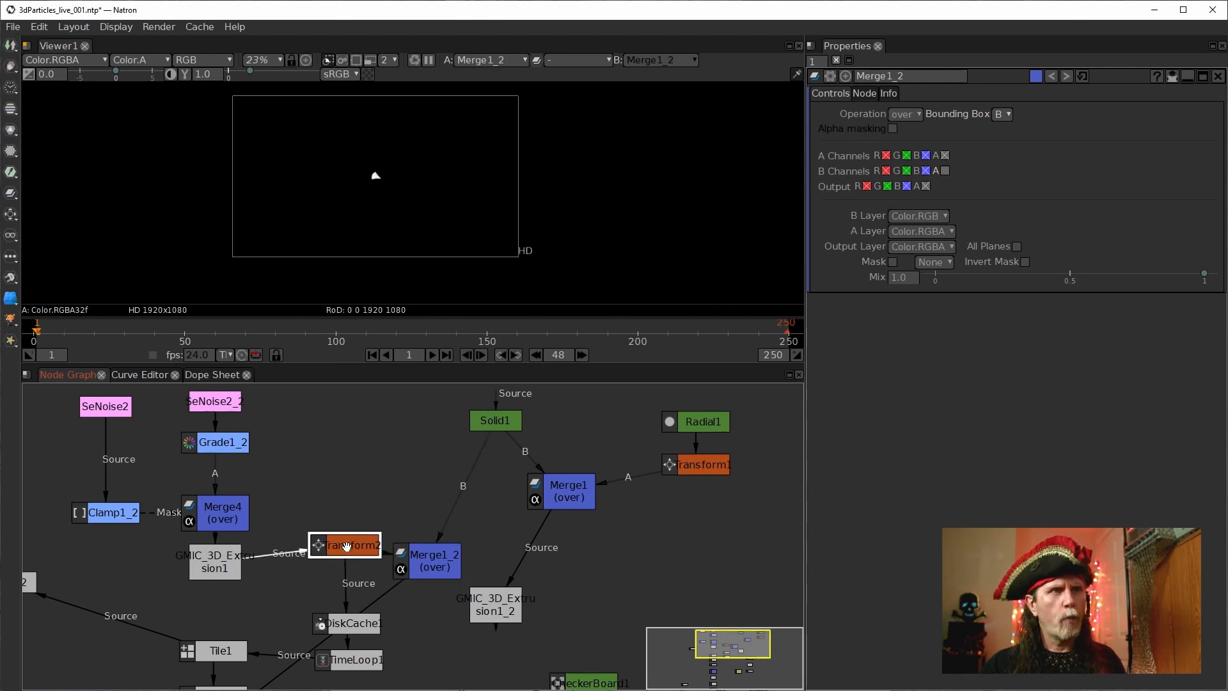
key(1)
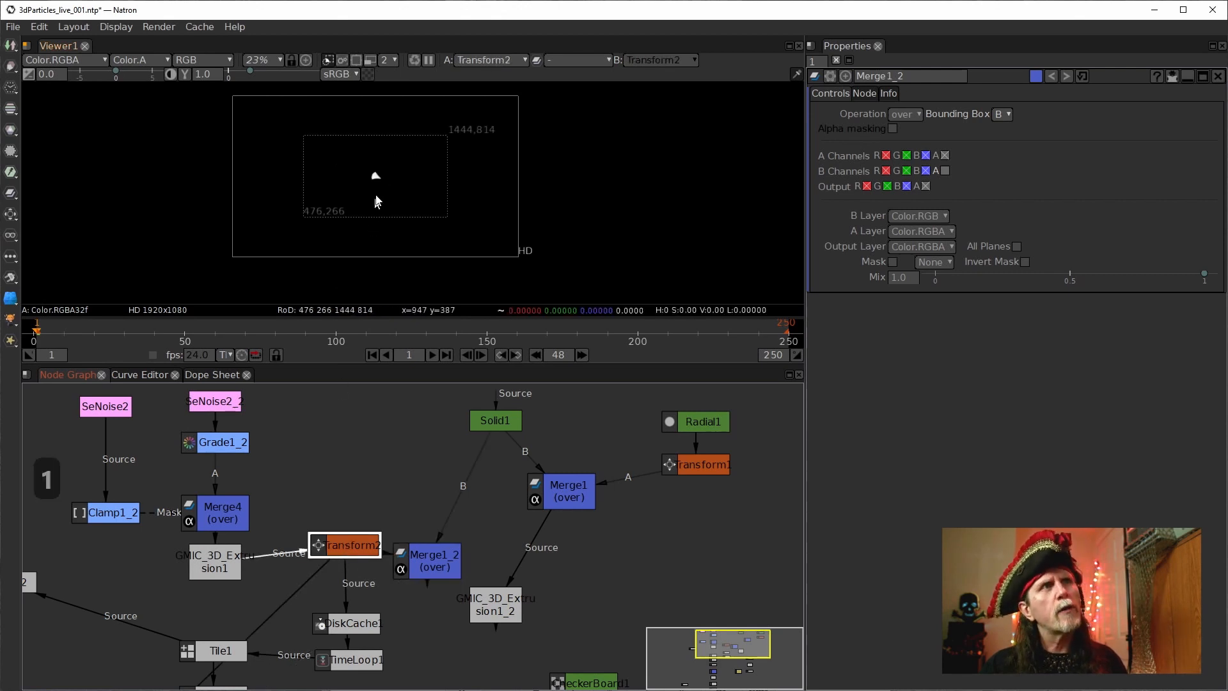
click(430, 566)
key(1)
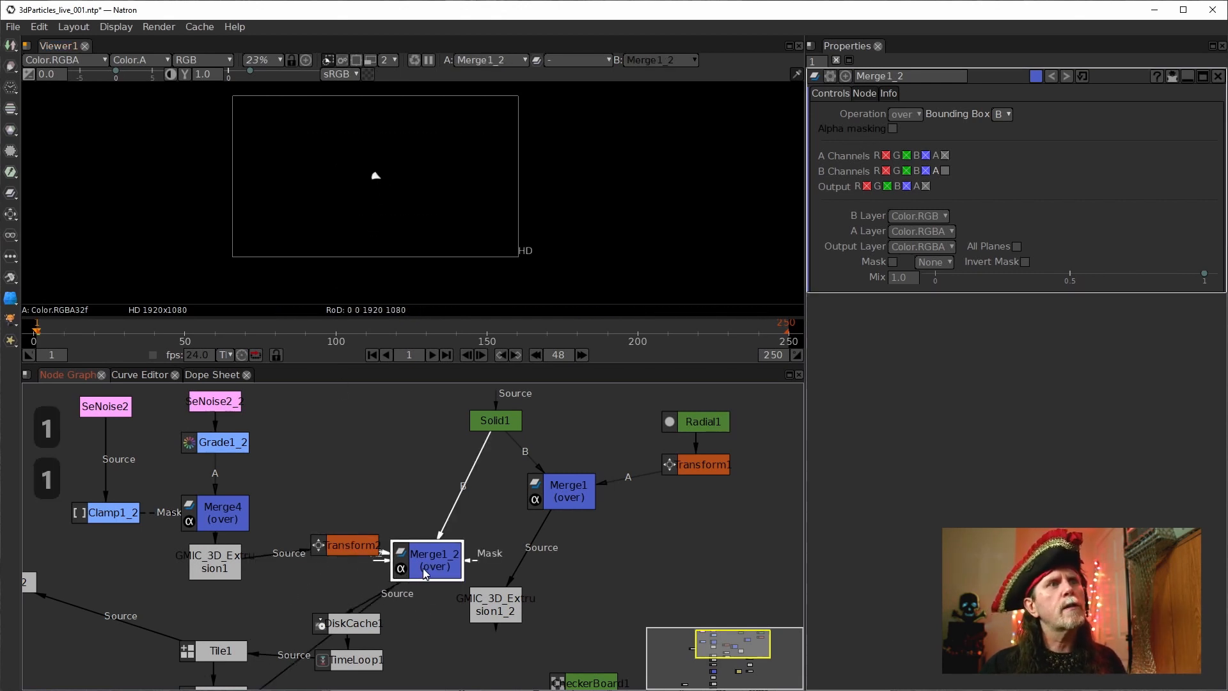
drag(431, 571, 352, 597)
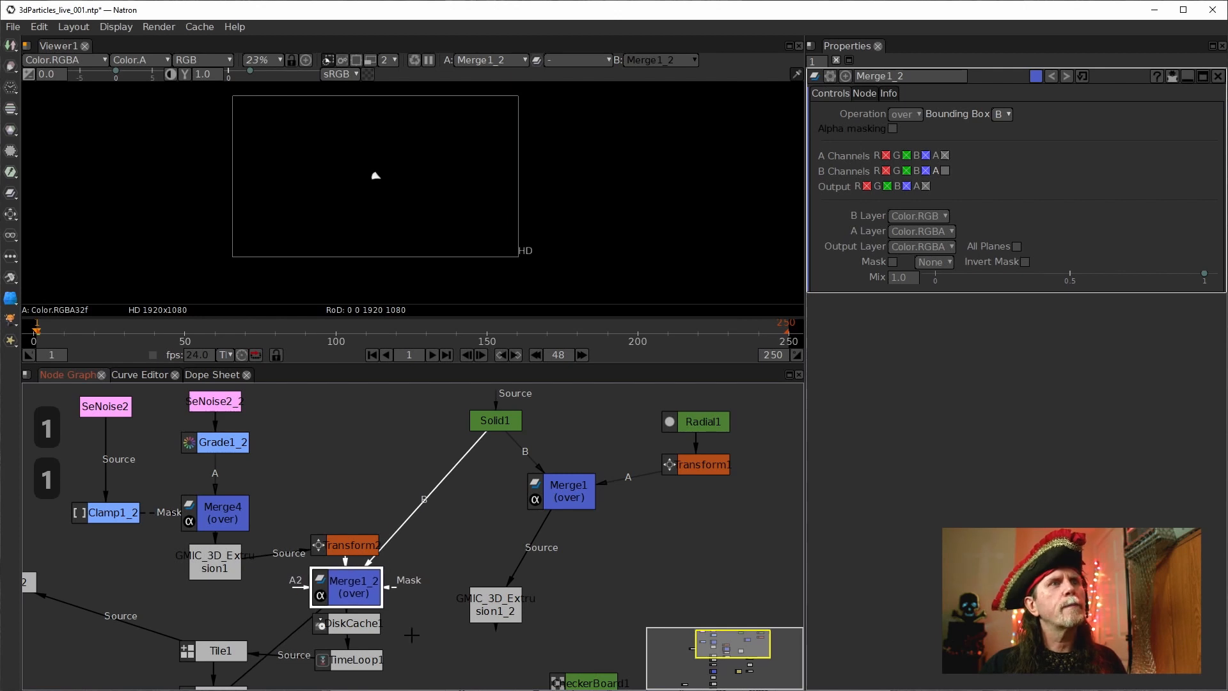
Step: View the outputs of DiskCache1, TimeLoop1 and Tile1 in turn to check the tiled particles
scroll(412, 635, down, 5)
click(362, 500)
key(1)
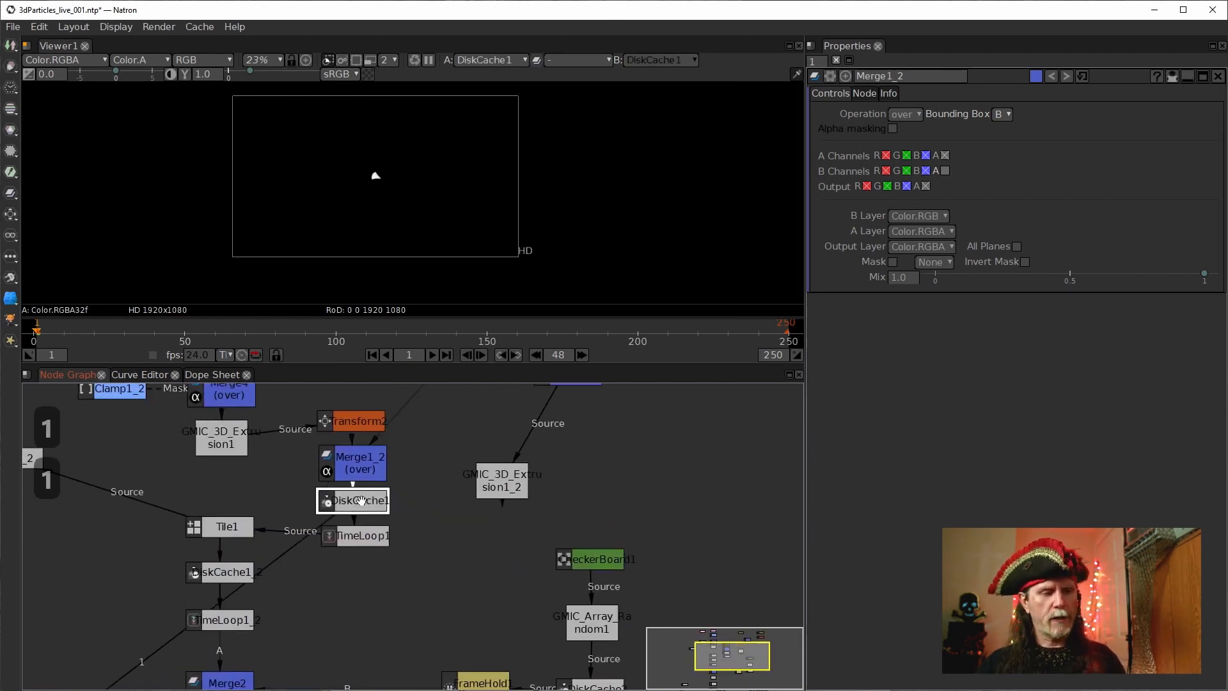
click(365, 537)
key(1)
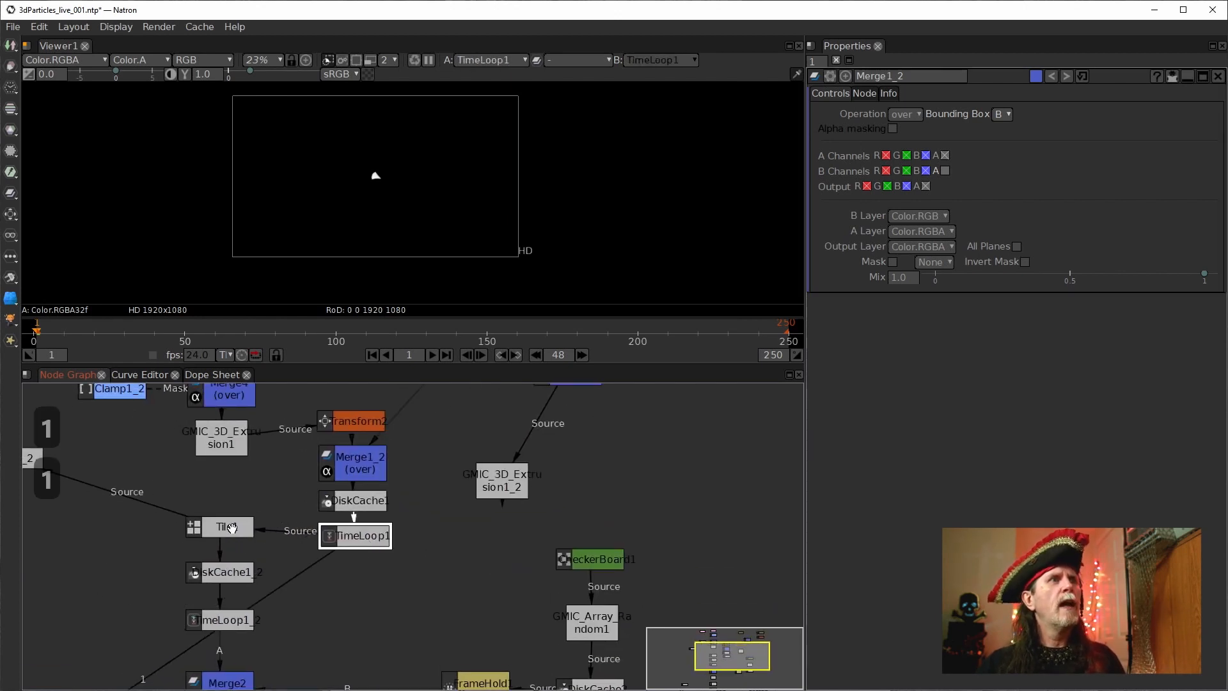
click(233, 528)
key(1)
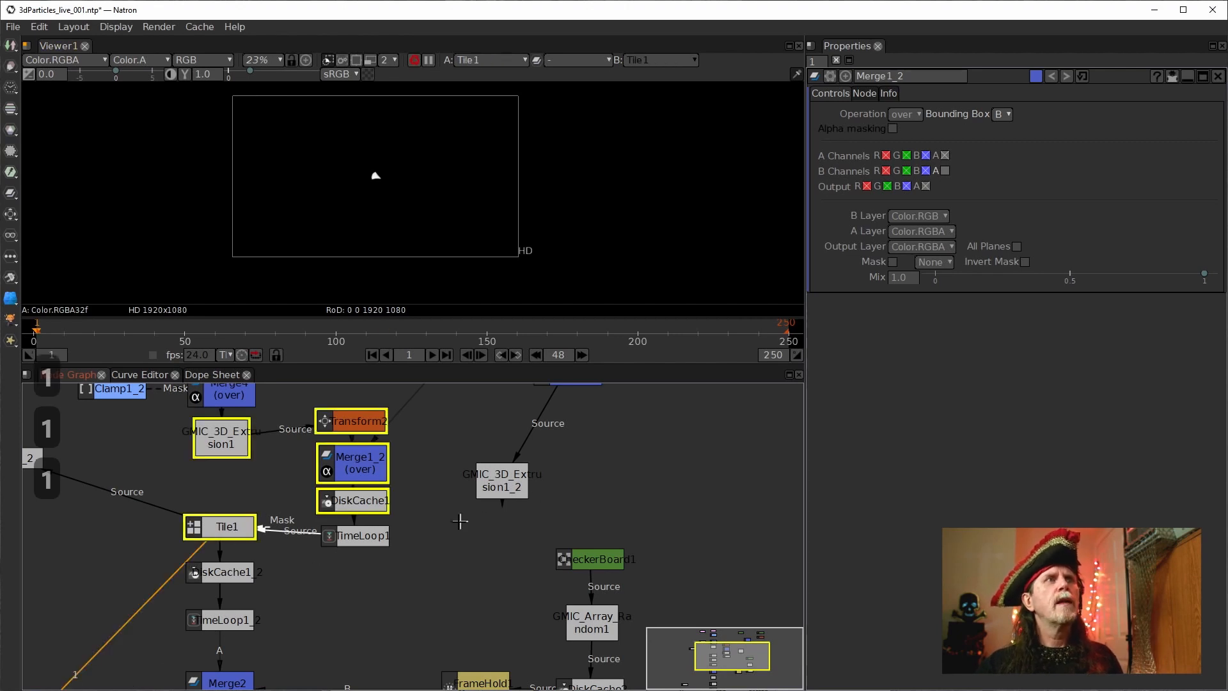
scroll(460, 522, down, 2)
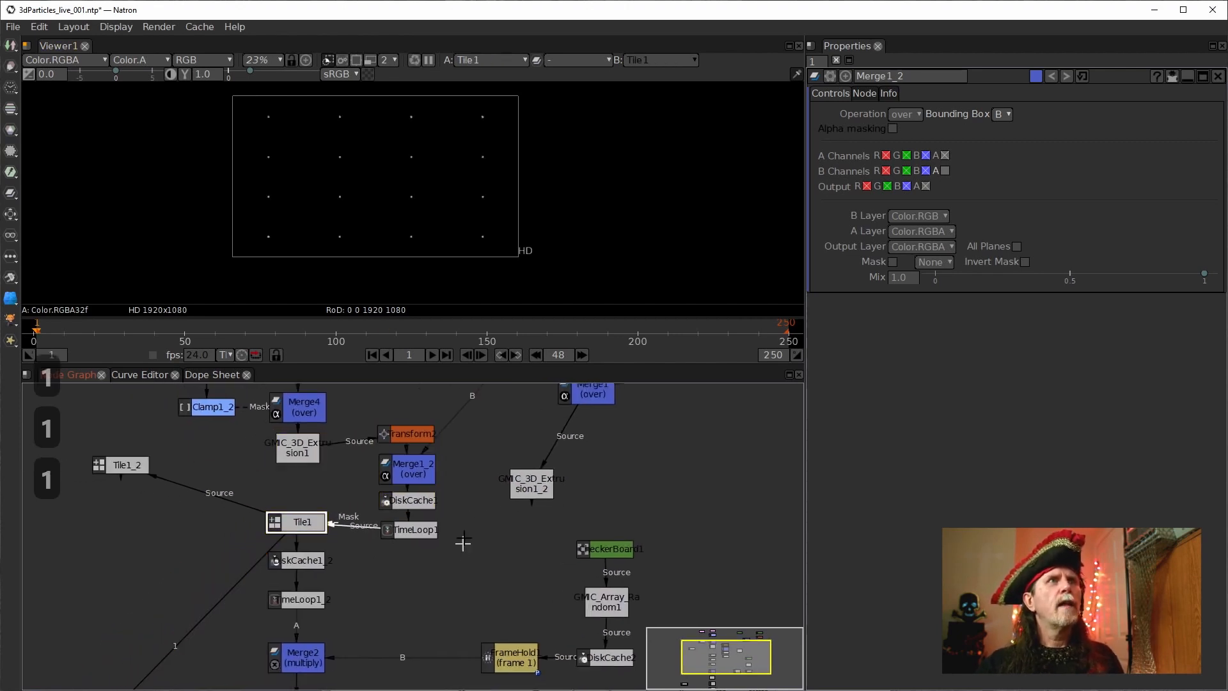
scroll(331, 164, up, 2)
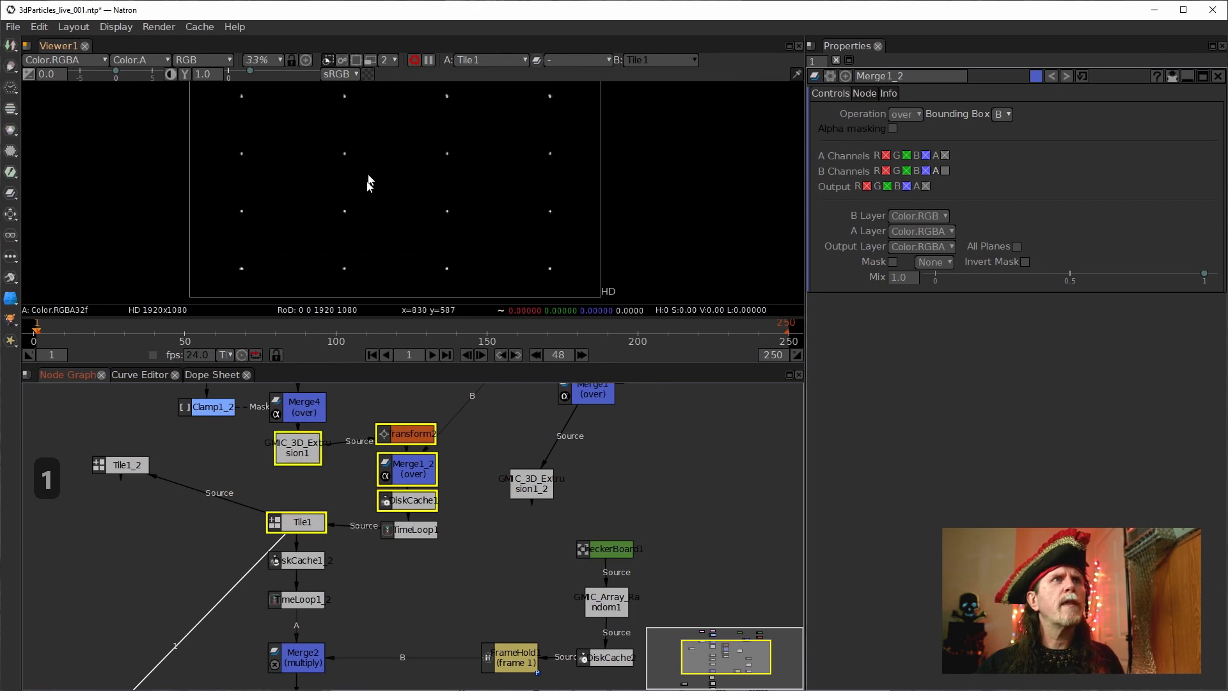
Step: Show the output of TimeLoop1_2 below Tile1 in the viewer
drag(337, 599, 401, 509)
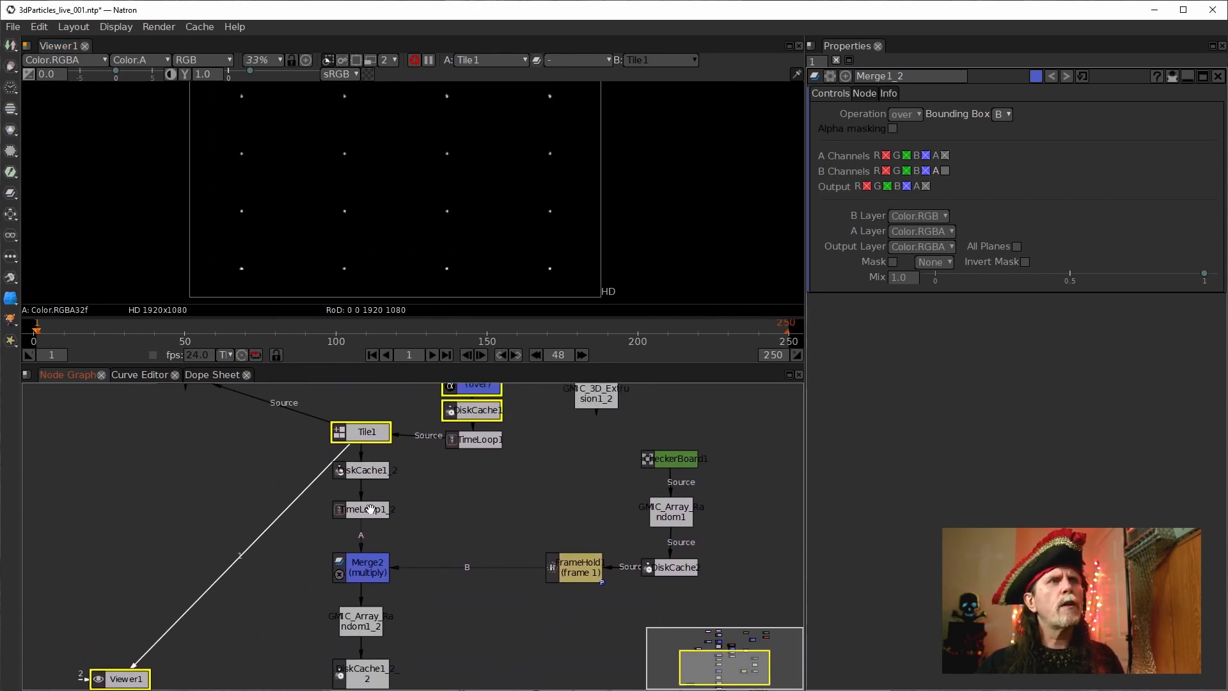
drag(462, 479, 471, 508)
click(384, 537)
key(1)
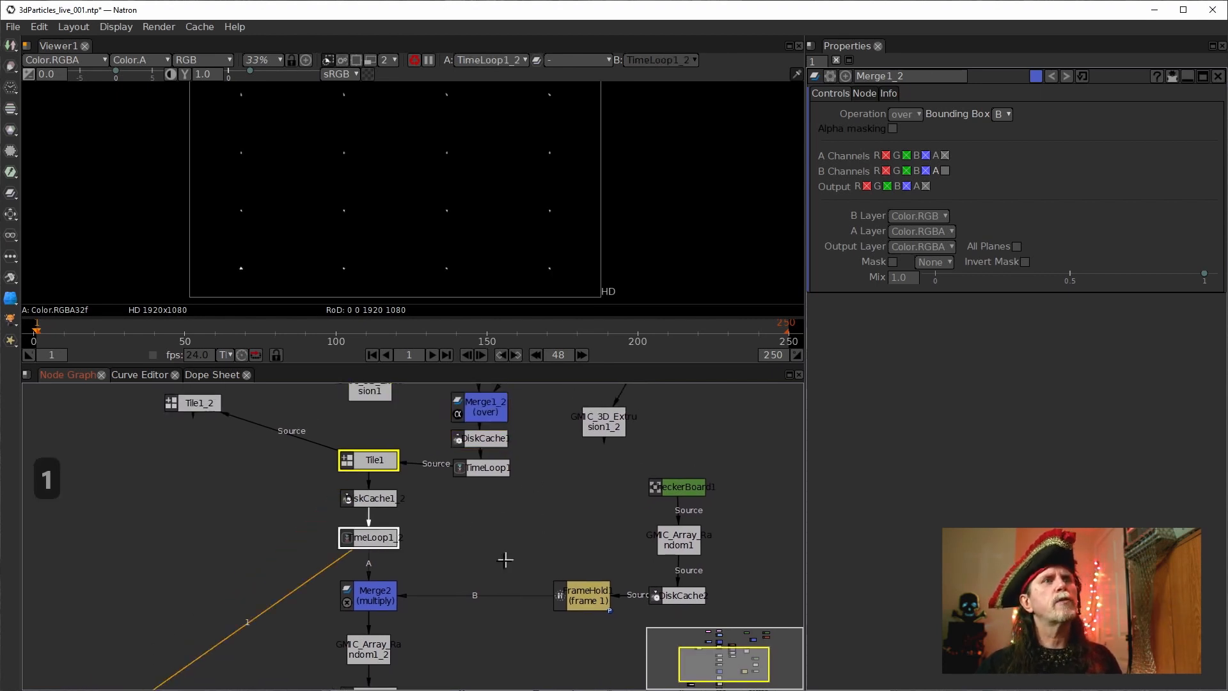
Step: Show the output of TimeLoop1_2_2 at the end of the node chain and let it render
drag(468, 587, 493, 421)
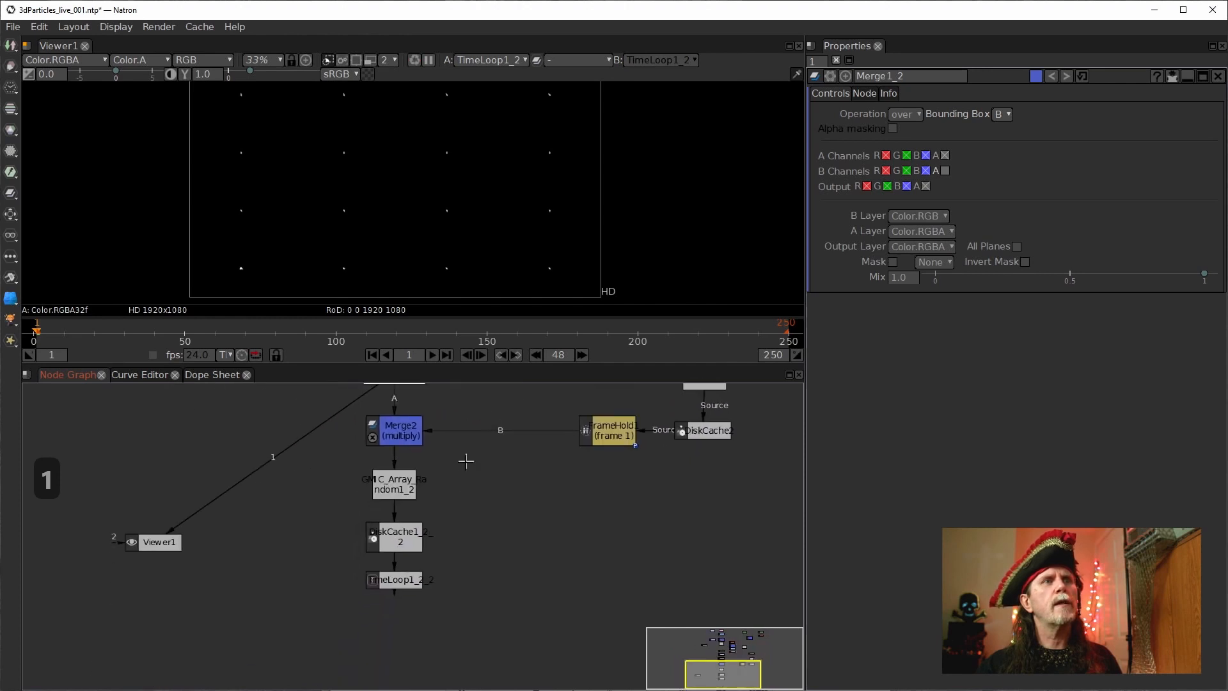
click(400, 572)
key(1)
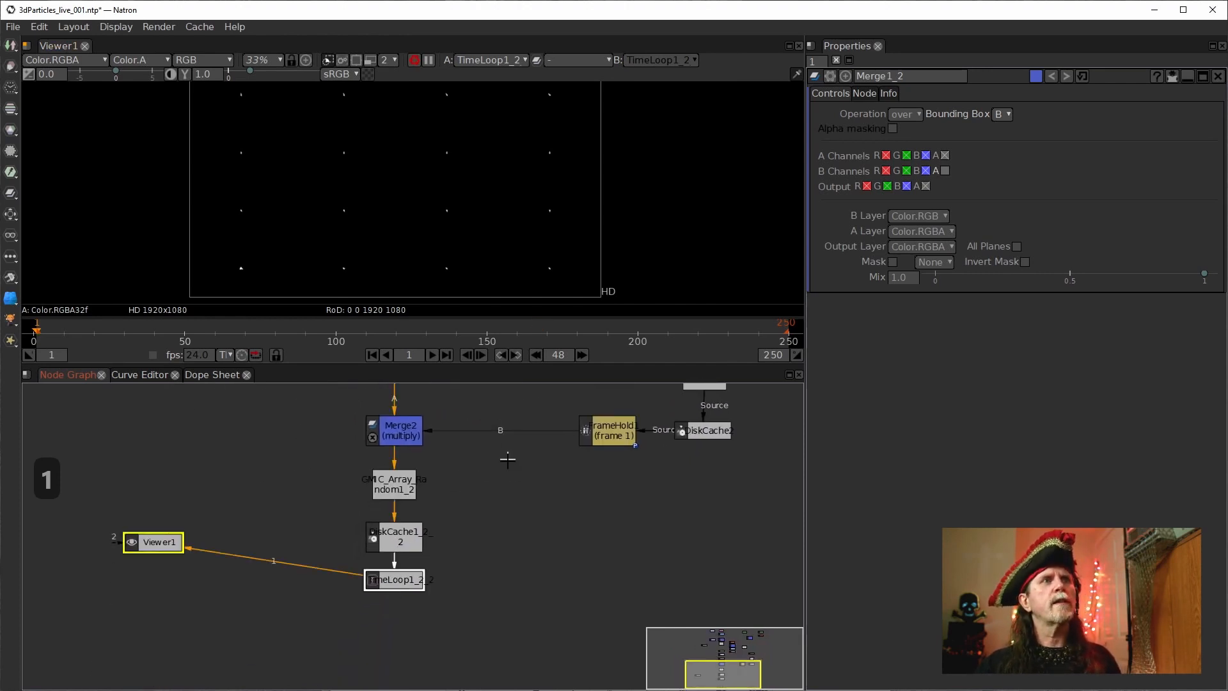
drag(508, 459, 496, 562)
scroll(496, 562, down, 5)
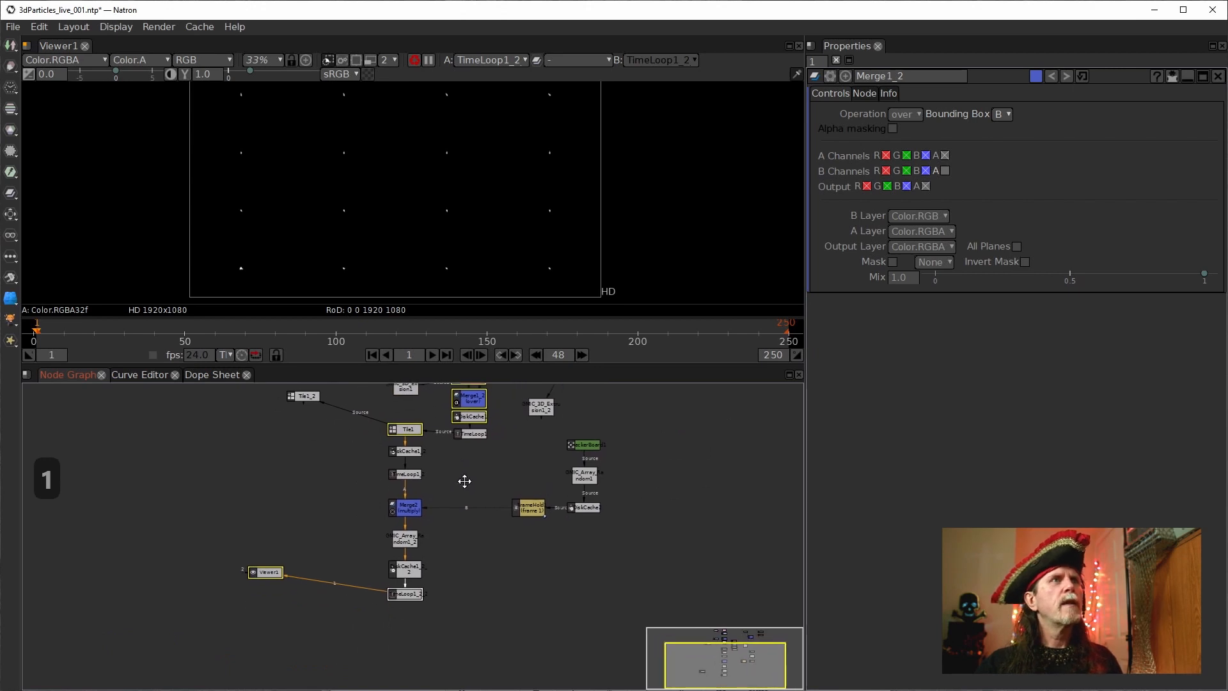
scroll(435, 225, down, 2)
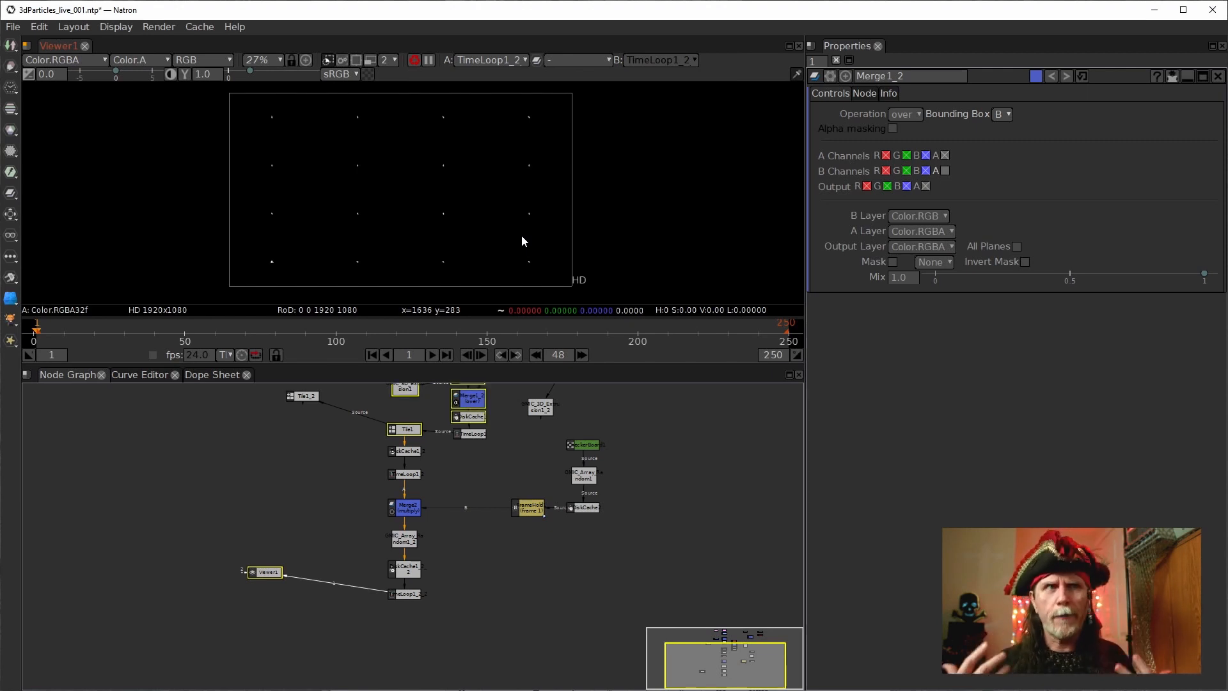
drag(485, 542, 491, 543)
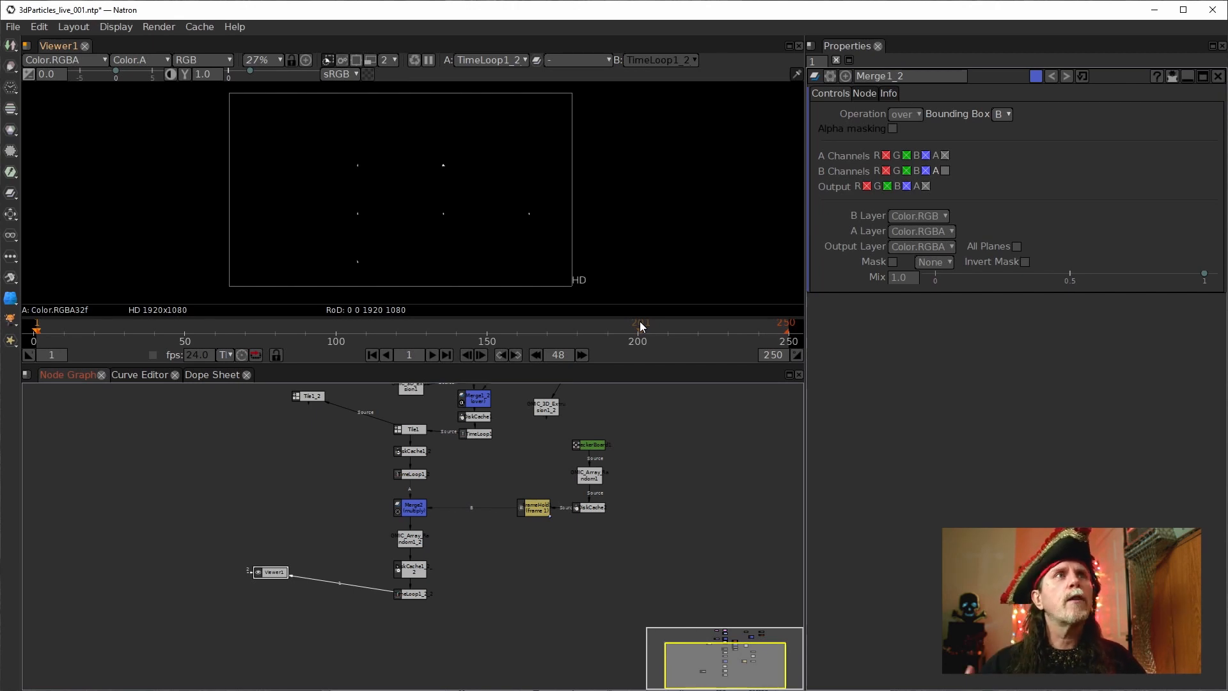
Step: Examine the masked and shuffled particles close up in the rendered frame
scroll(402, 220, up, 4)
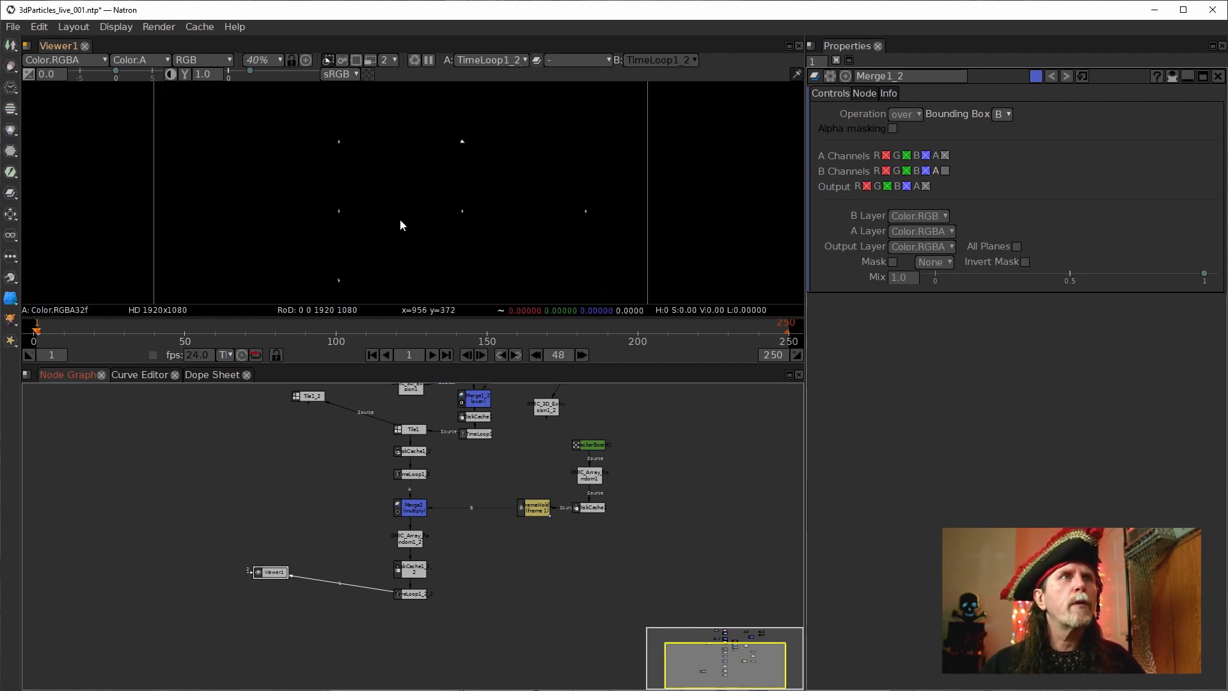
scroll(419, 226, up, 6)
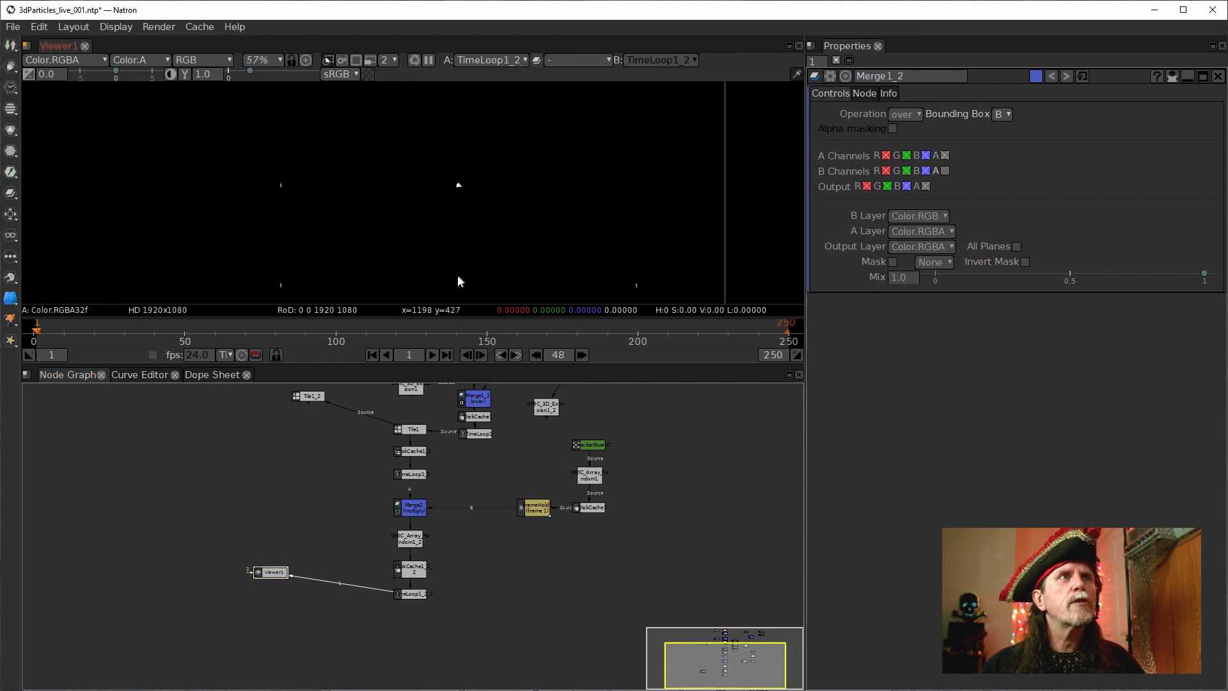
scroll(467, 205, up, 6)
drag(467, 206, 517, 268)
drag(462, 218, 512, 224)
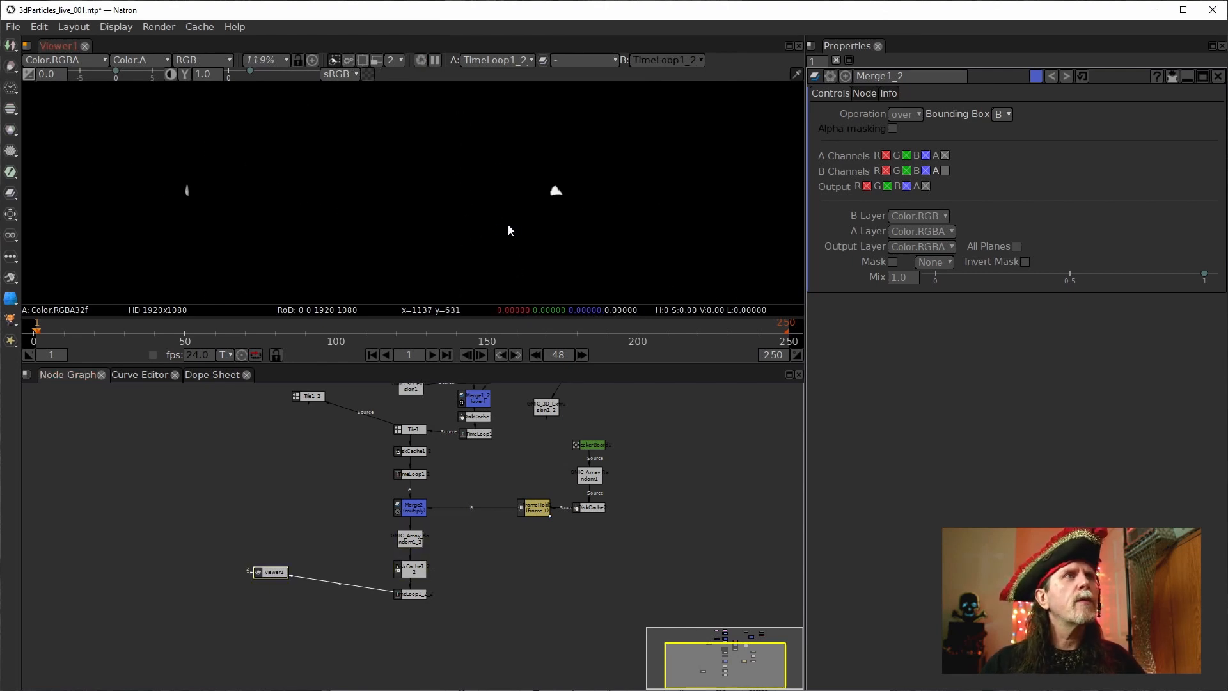
drag(384, 202, 371, 225)
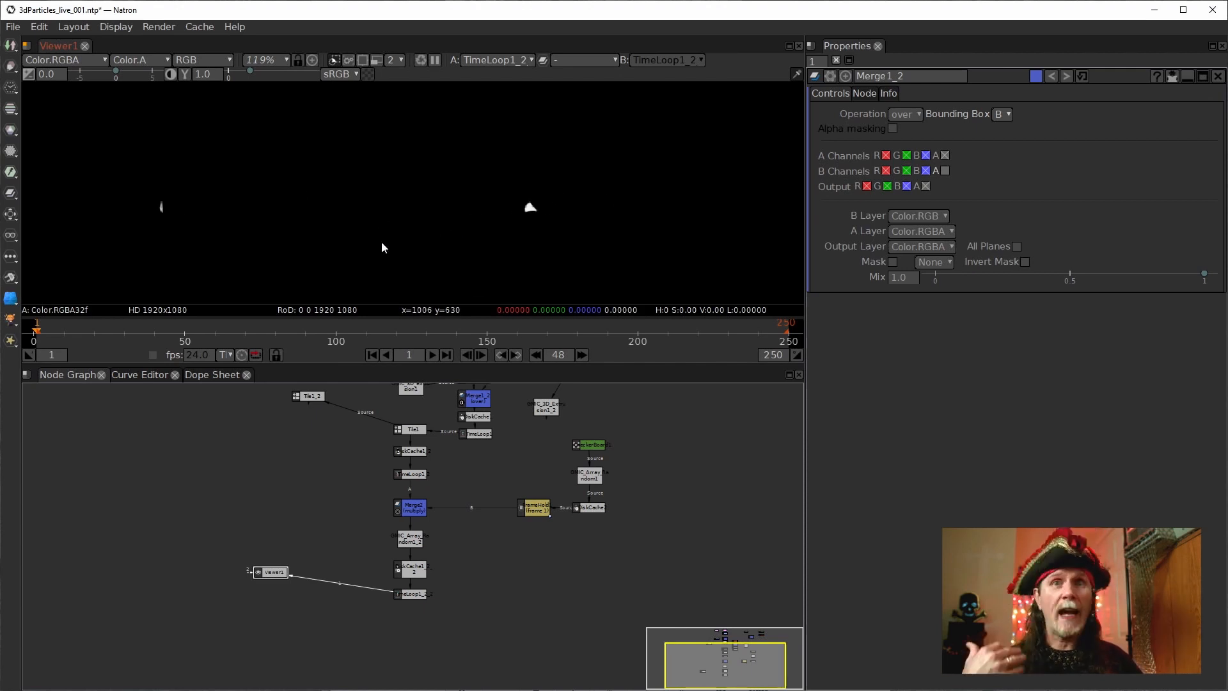
scroll(375, 238, down, 2)
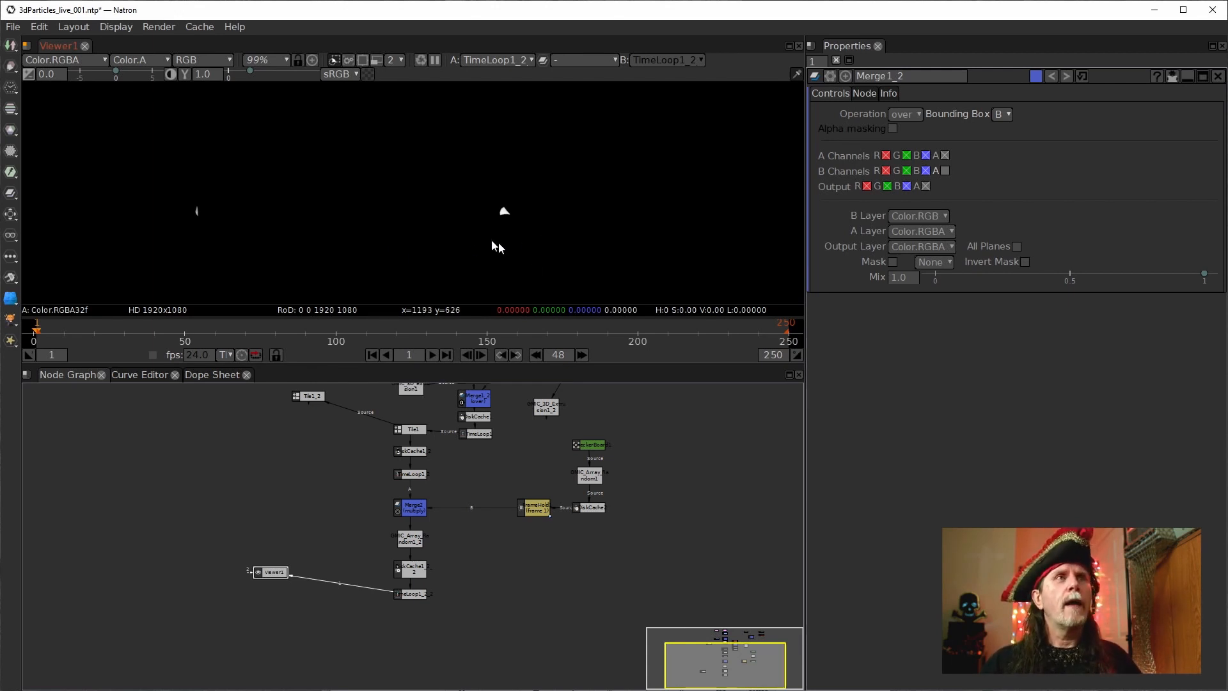
scroll(466, 247, down, 2)
drag(459, 251, 496, 195)
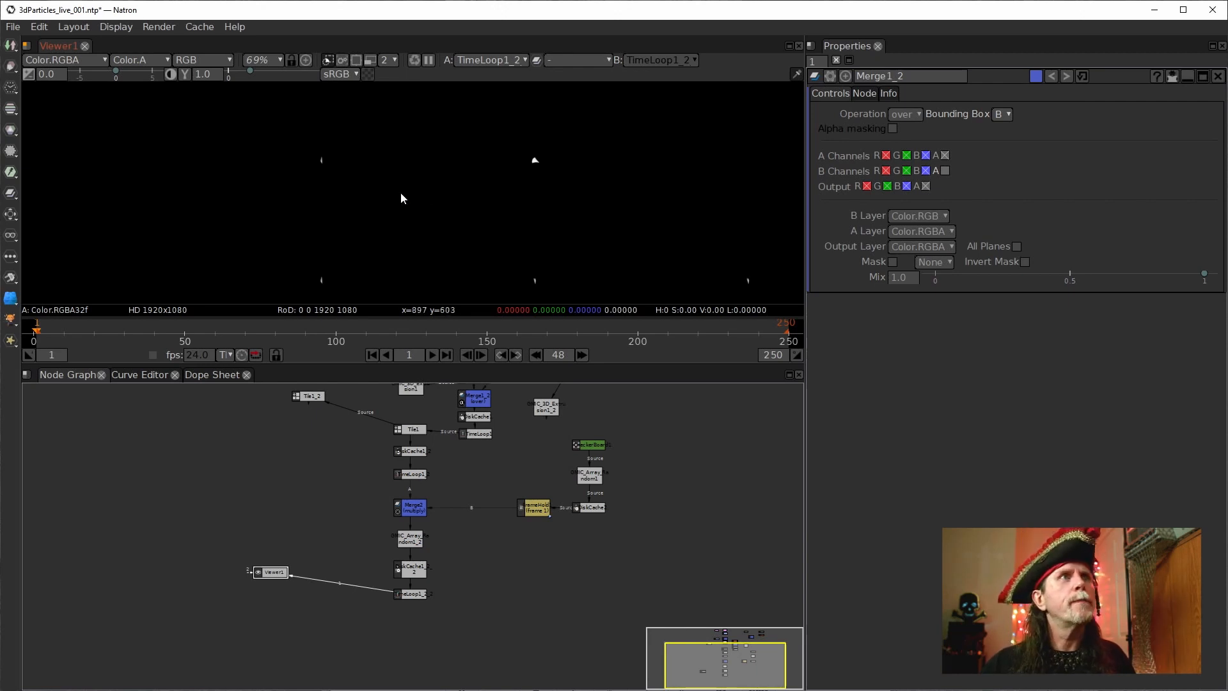
drag(416, 198, 334, 228)
drag(566, 258, 605, 190)
drag(486, 248, 560, 256)
drag(364, 173, 420, 234)
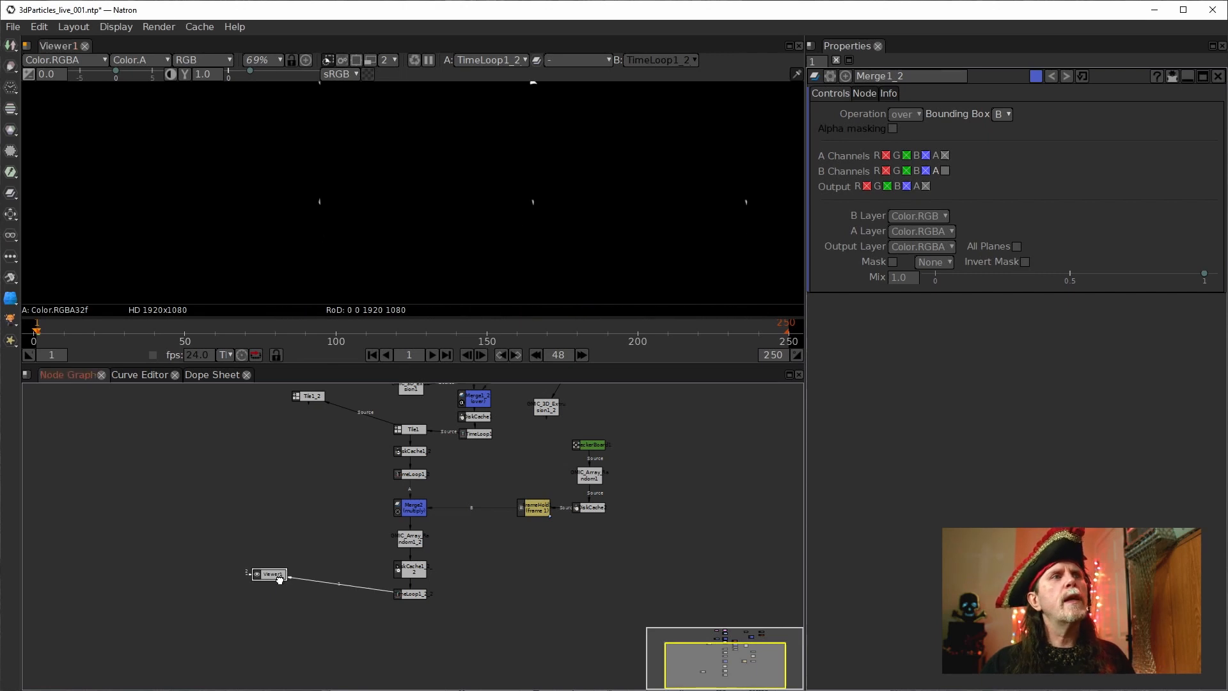
Step: Move Viewer1 directly below TimeLoop1_2_2 in the node graph
drag(274, 572, 410, 675)
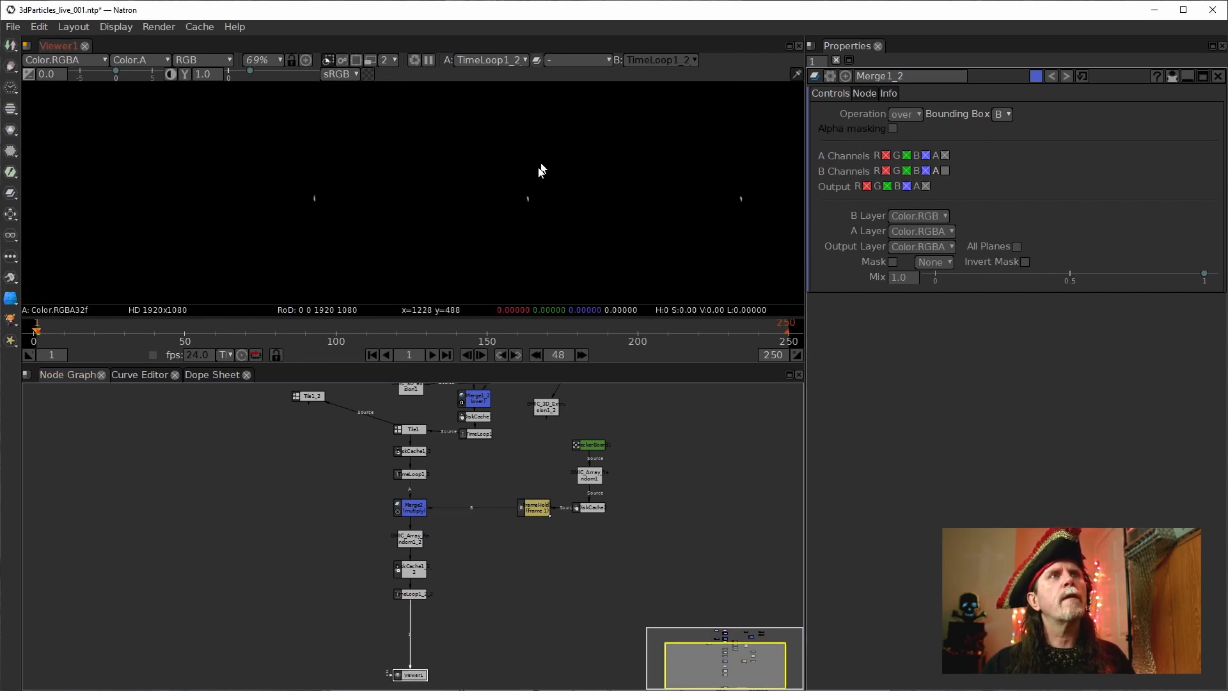
scroll(486, 198, down, 5)
drag(486, 200, 467, 201)
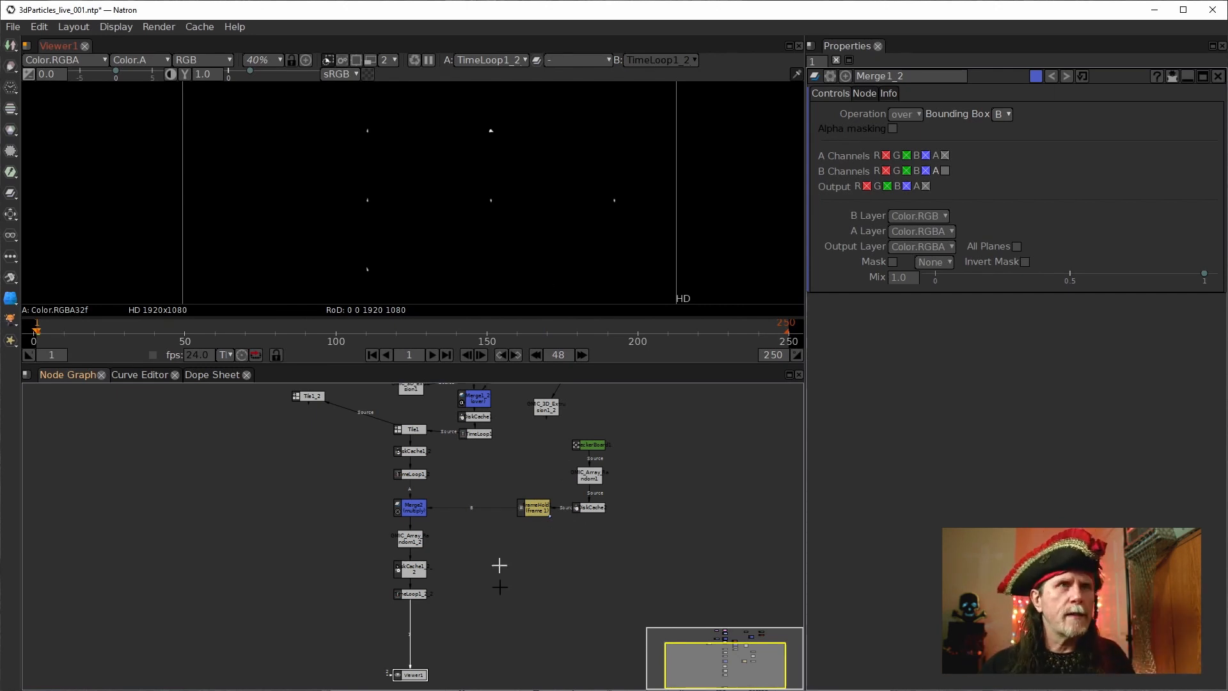
right_click(435, 609)
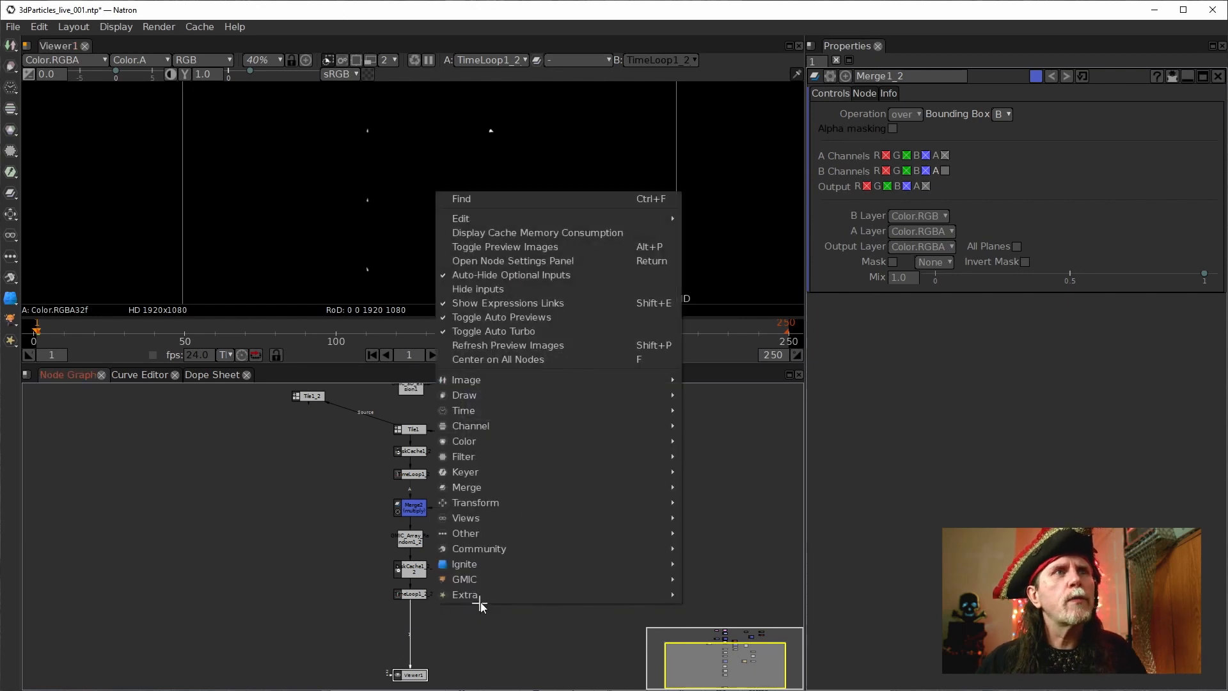
click(319, 608)
Step: Insert a G'MIC Tiled Random Shifts node between TimeLoop1_2_2 and Viewer1
scroll(318, 608, up, 4)
drag(469, 636, 472, 498)
scroll(472, 496, up, 2)
drag(499, 551, 488, 519)
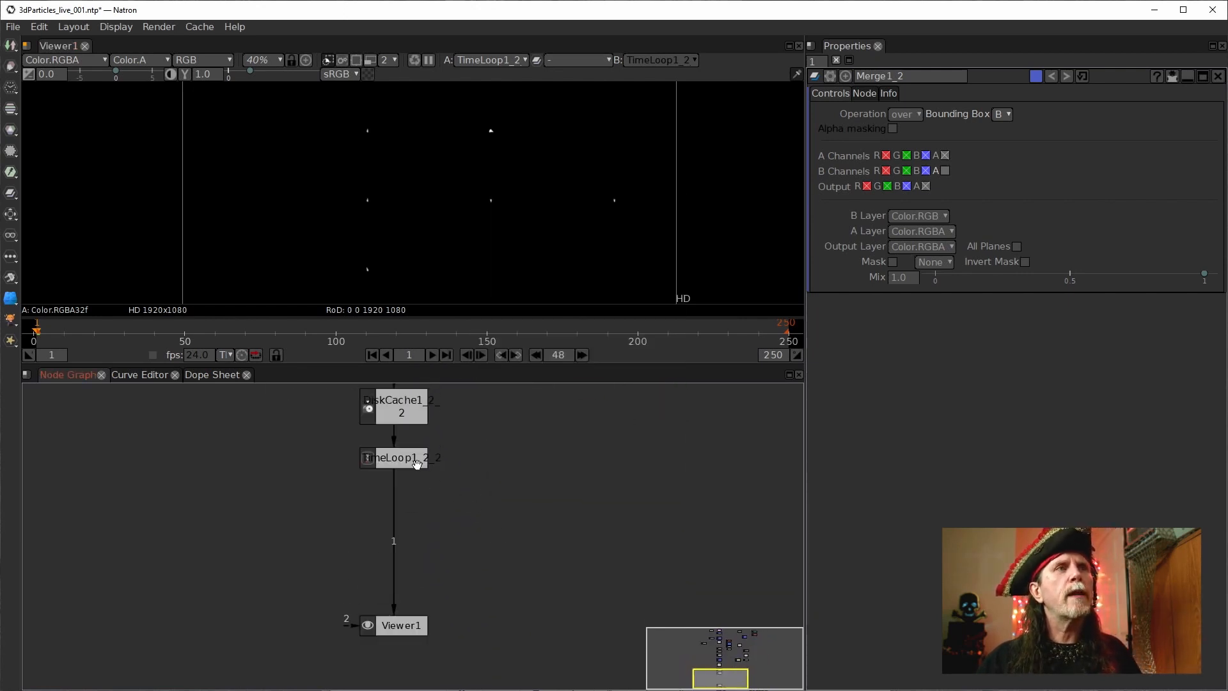
click(412, 459)
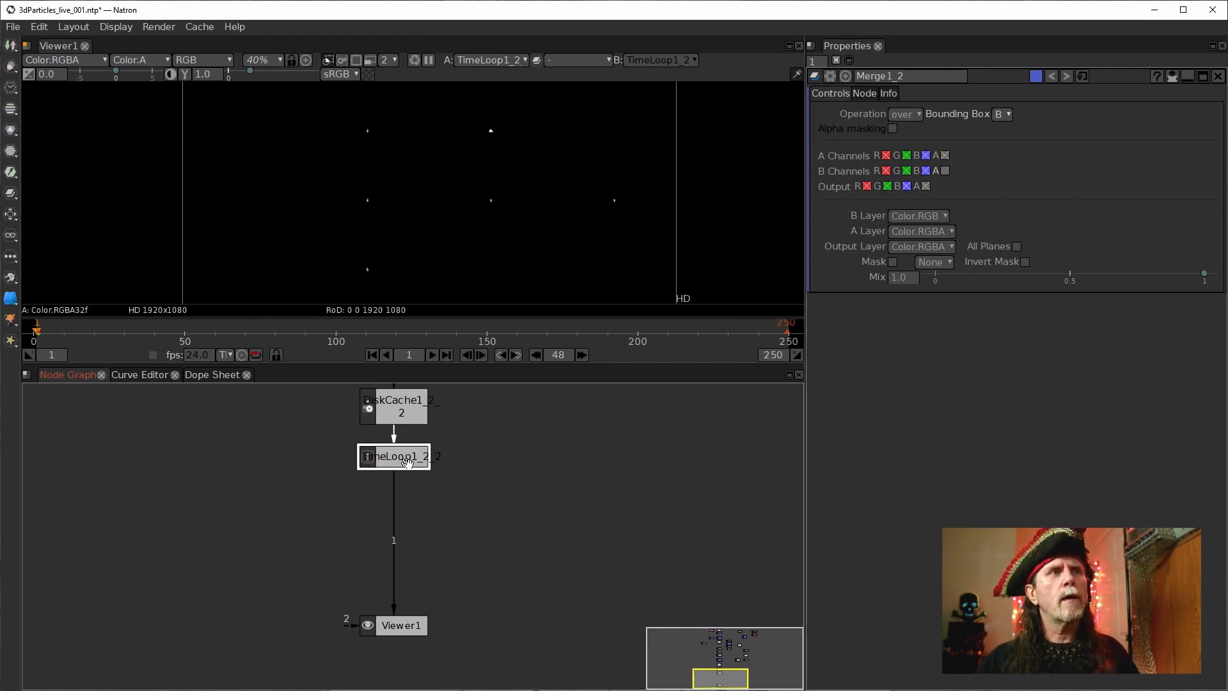
right_click(556, 491)
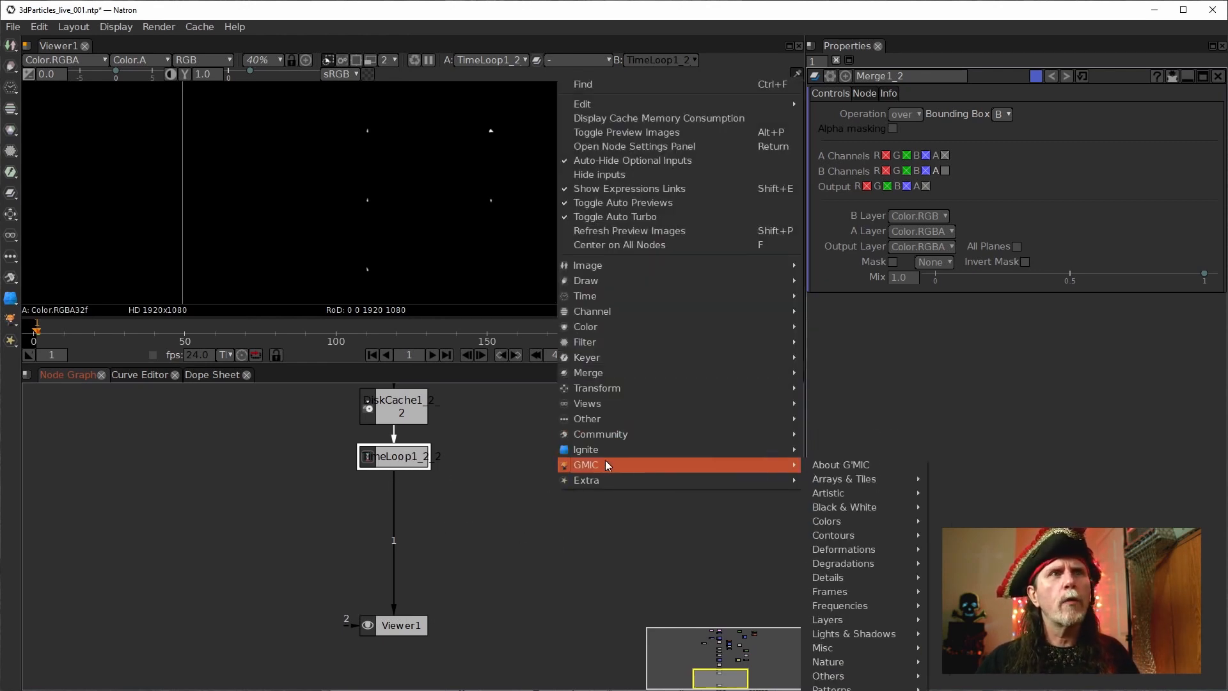
right_click(133, 426)
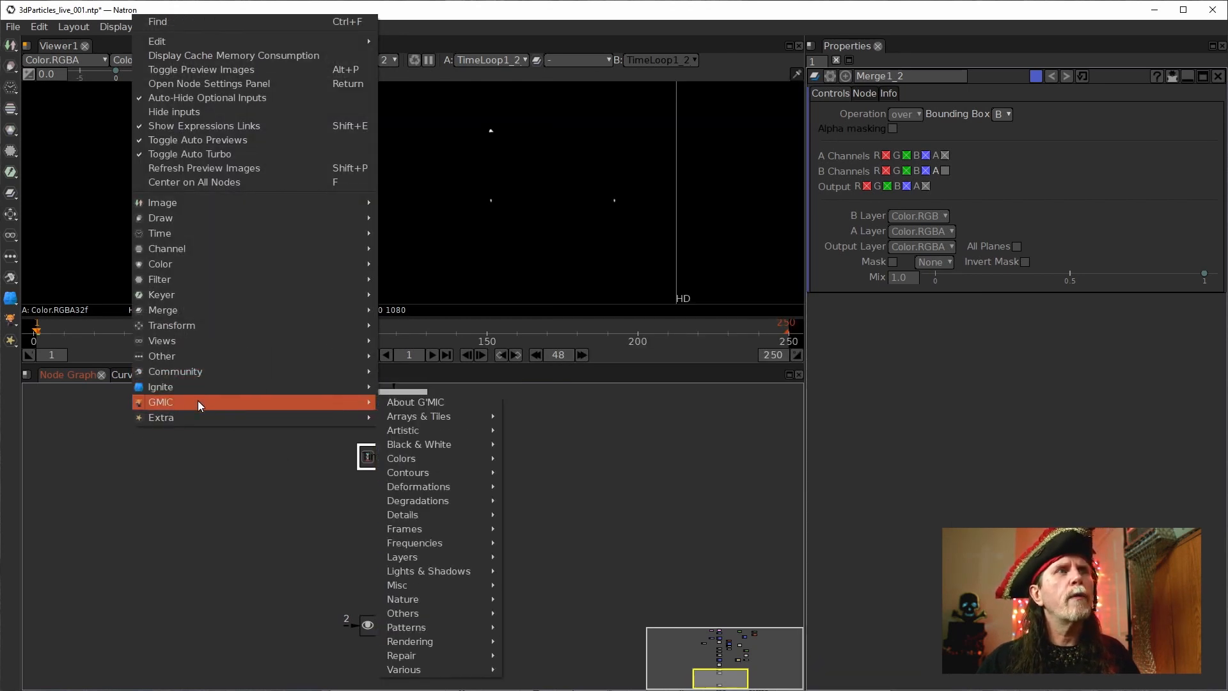
mouse_move(323, 407)
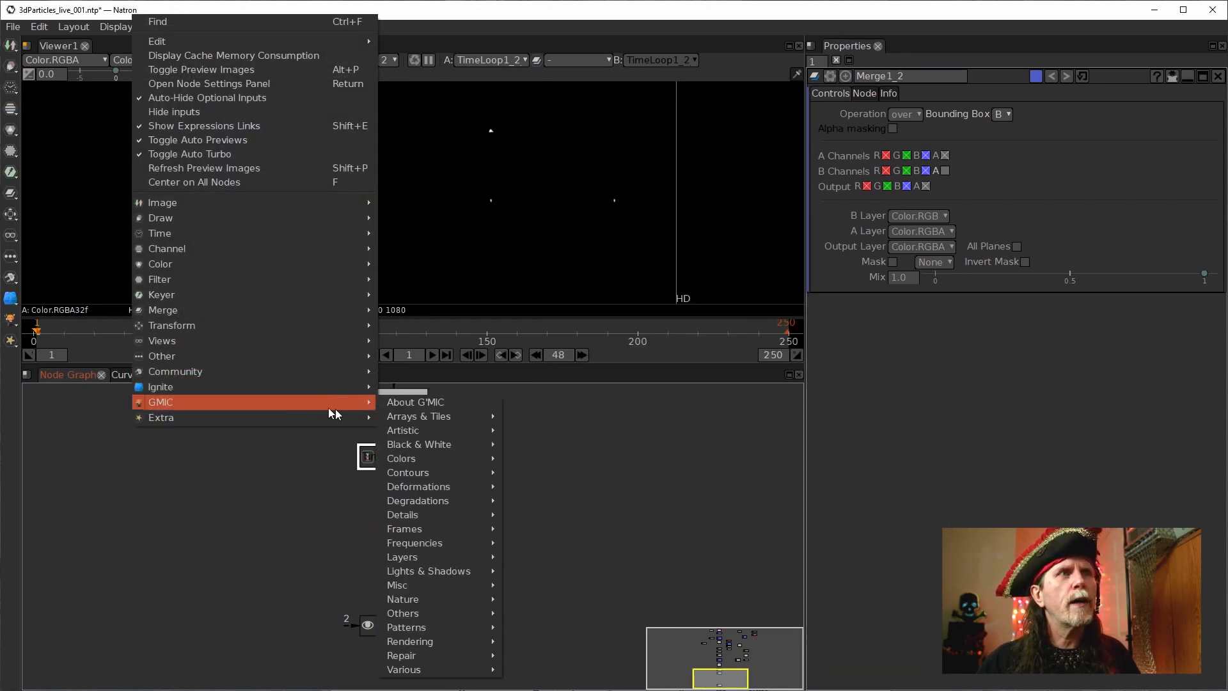
mouse_move(458, 460)
mouse_move(439, 422)
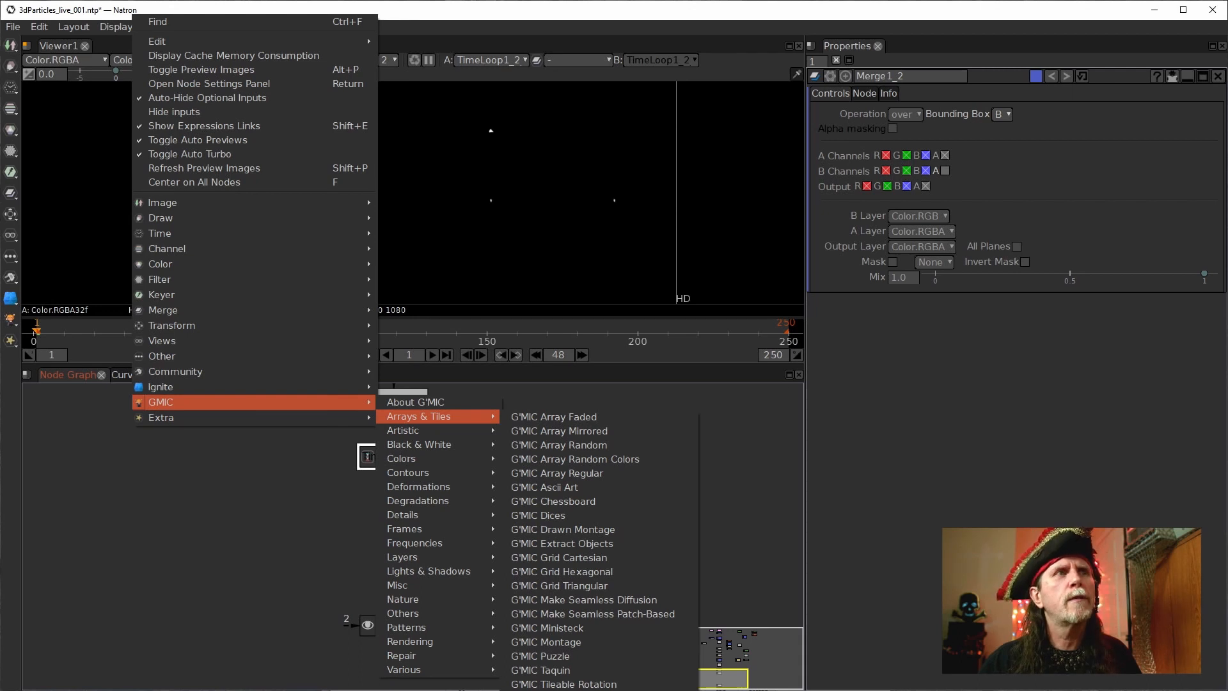
click(565, 690)
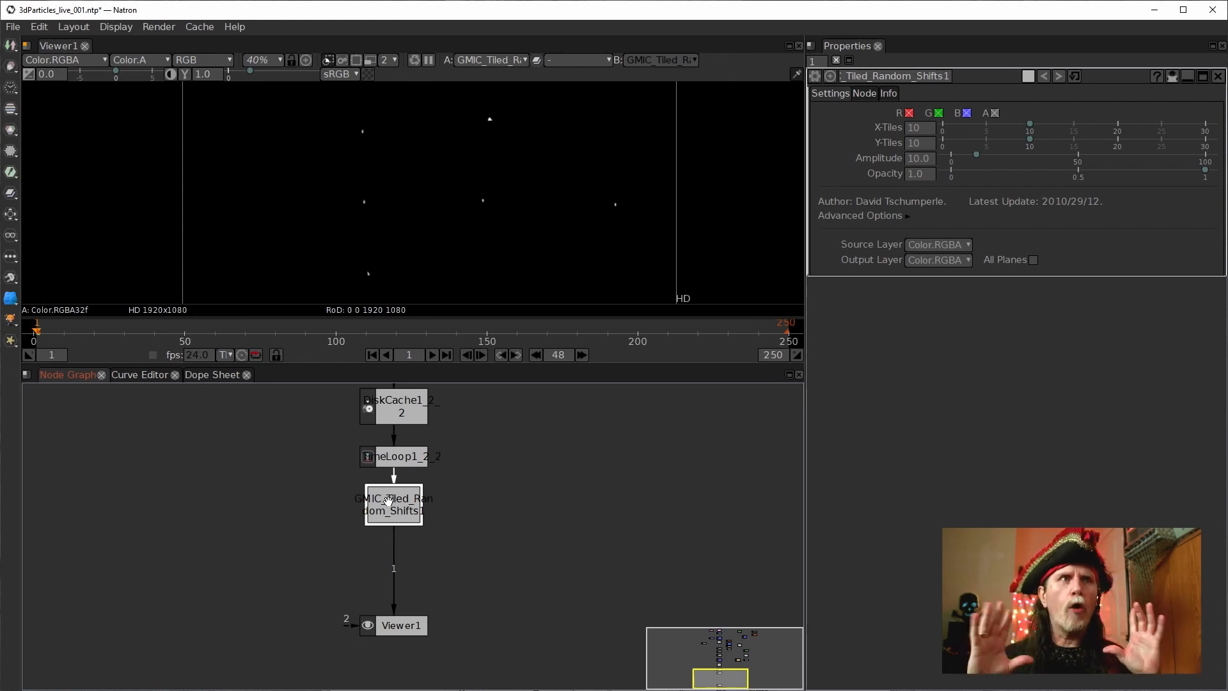
drag(501, 490, 374, 550)
scroll(377, 544, down, 6)
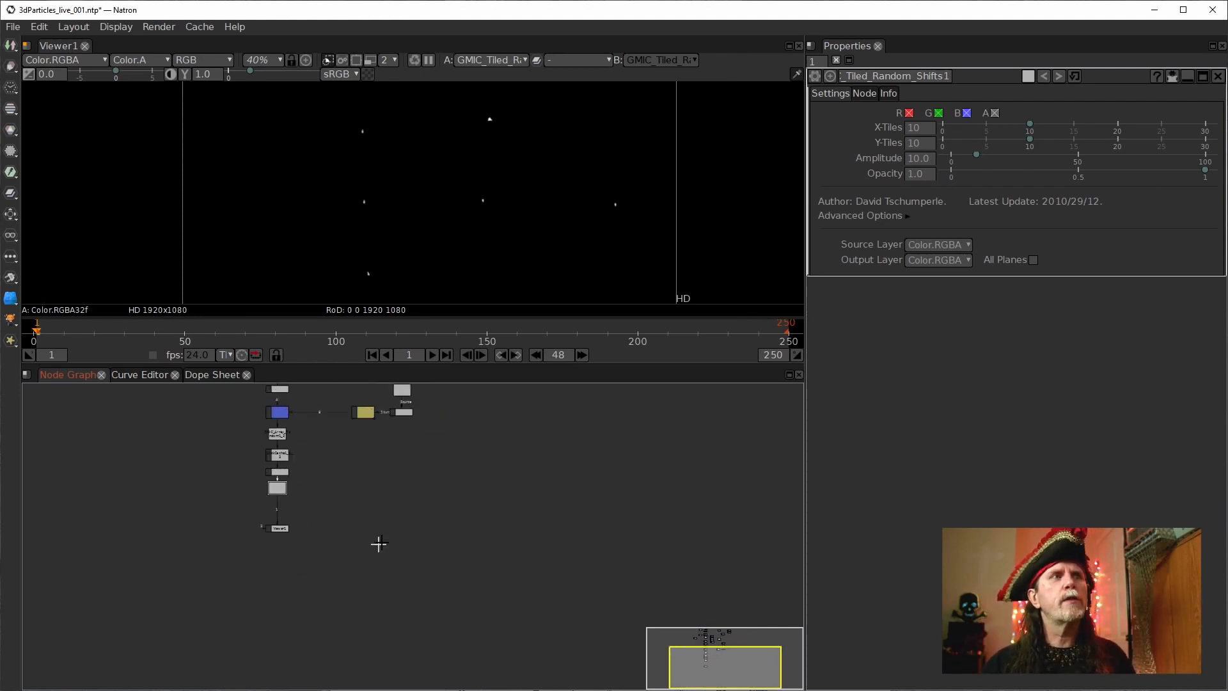
drag(424, 515, 494, 581)
scroll(505, 449, up, 2)
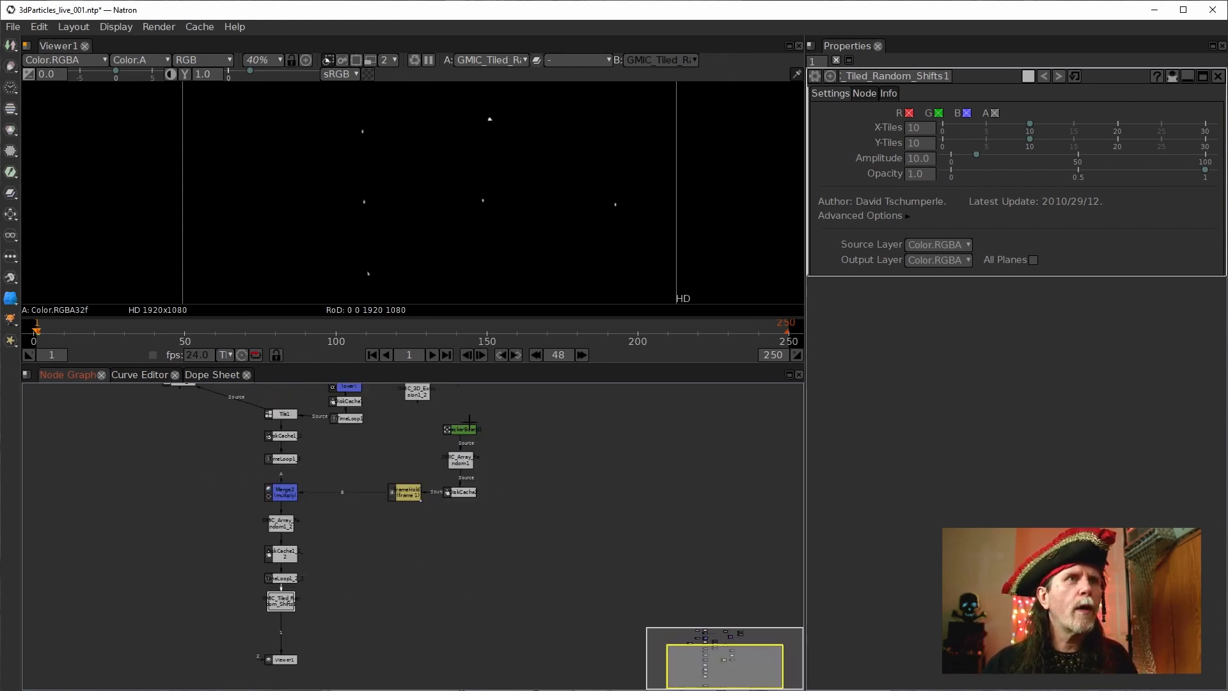
scroll(393, 585, up, 1)
drag(393, 582, 466, 590)
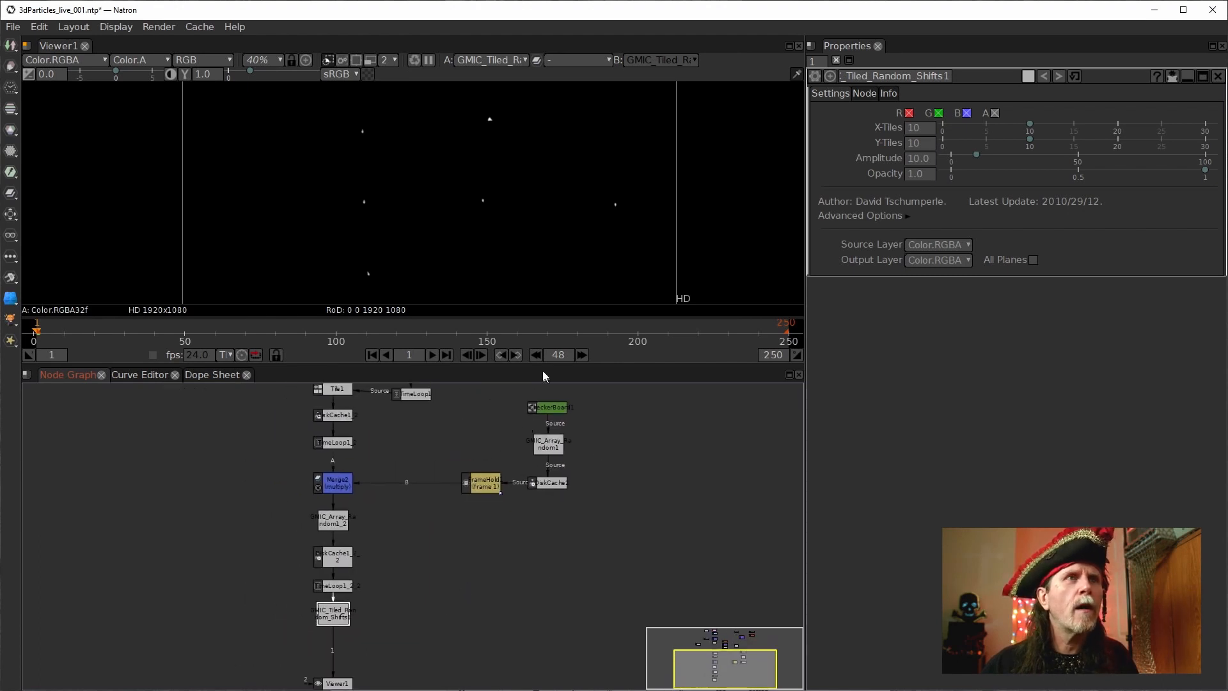
drag(452, 539, 465, 533)
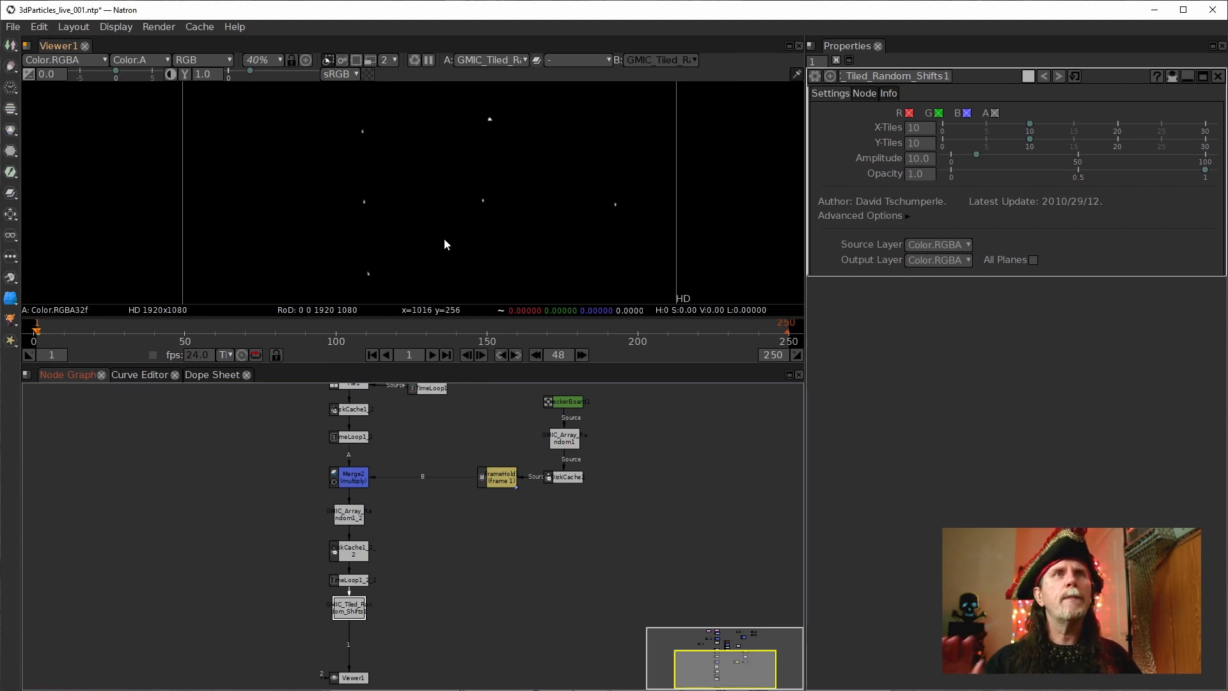
Step: Try an Amplitude of 20 on the Tiled Random Shifts node and inspect the shifted particles in the rendered frame
click(918, 160)
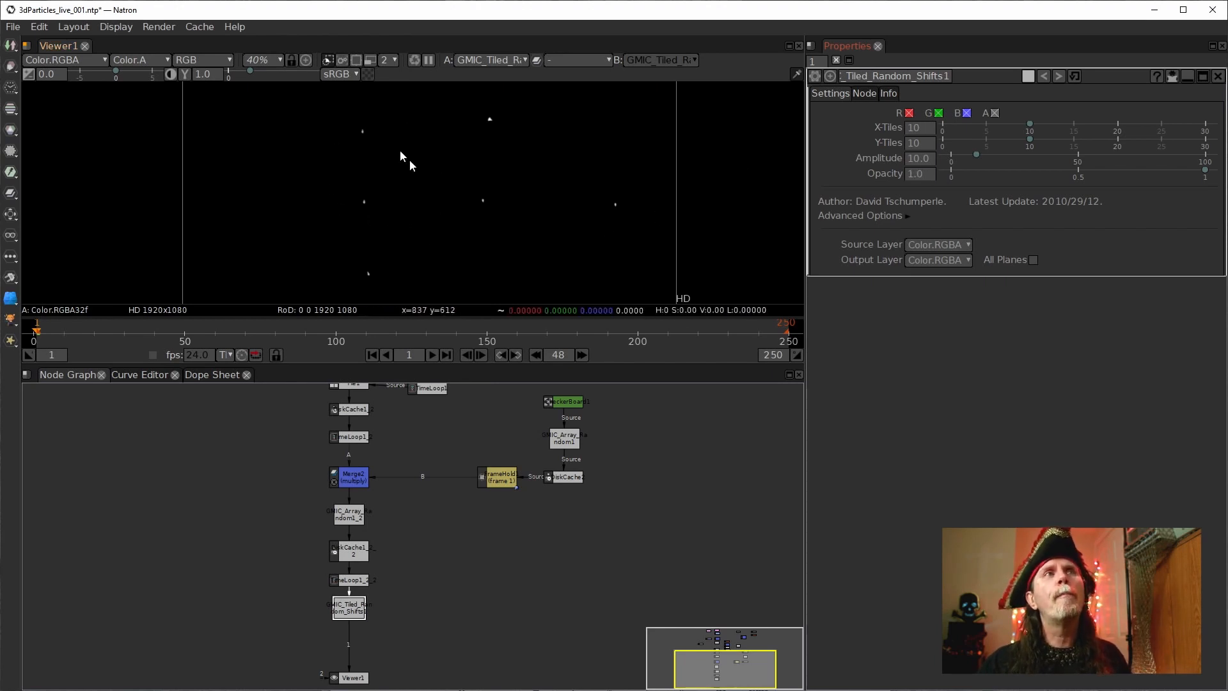
click(919, 173)
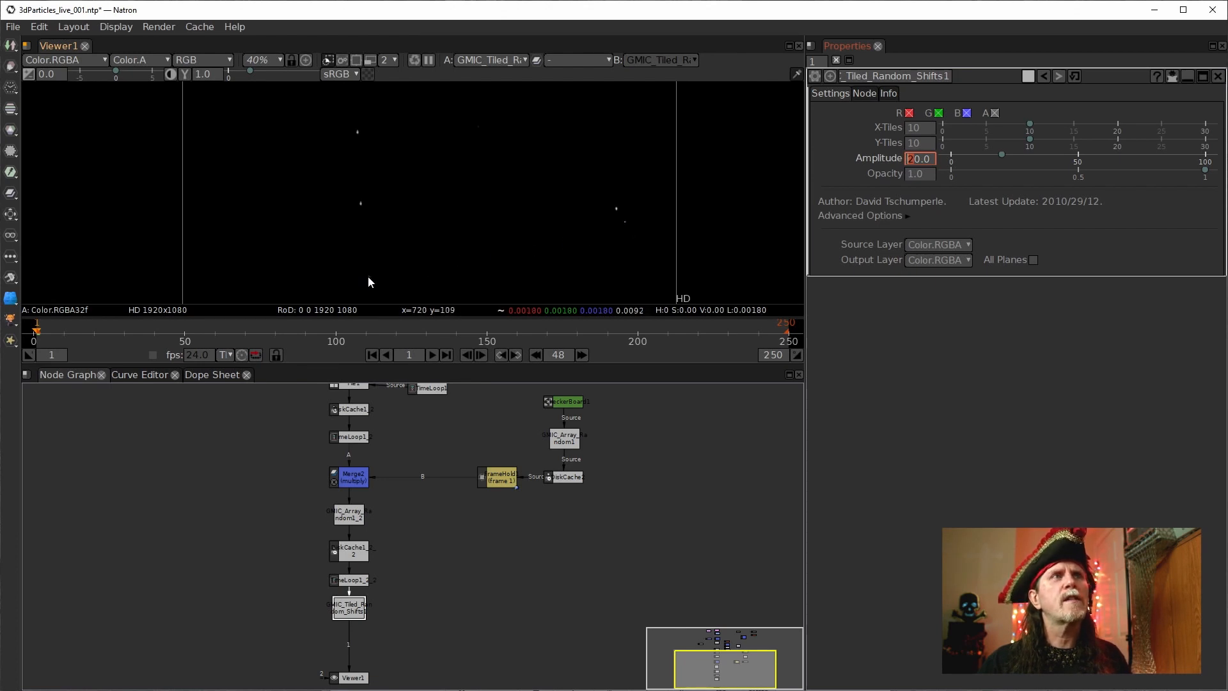
scroll(373, 282, up, 5)
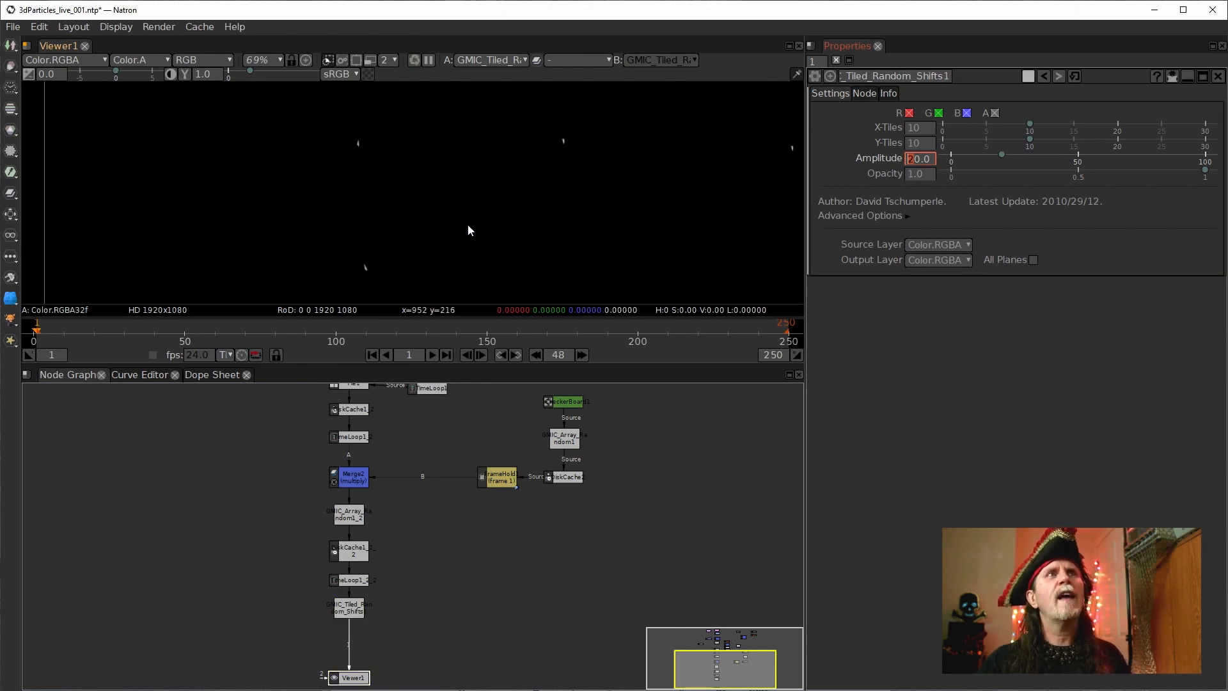
drag(497, 219, 382, 195)
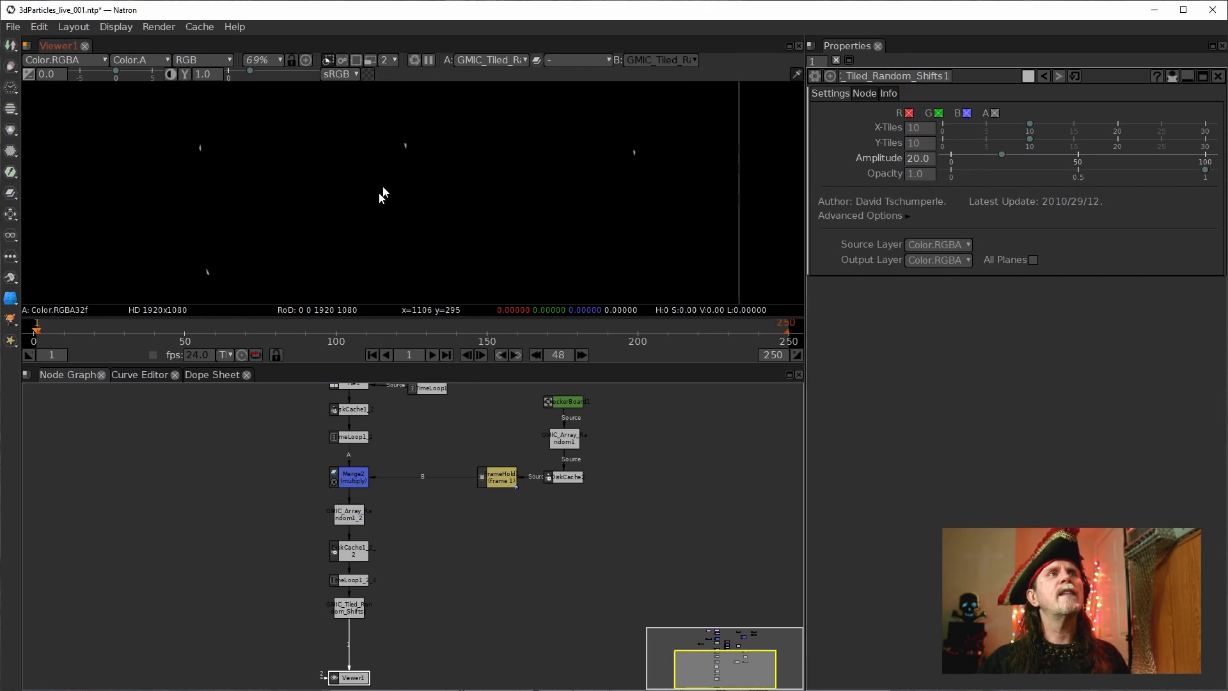
scroll(378, 170, down, 3)
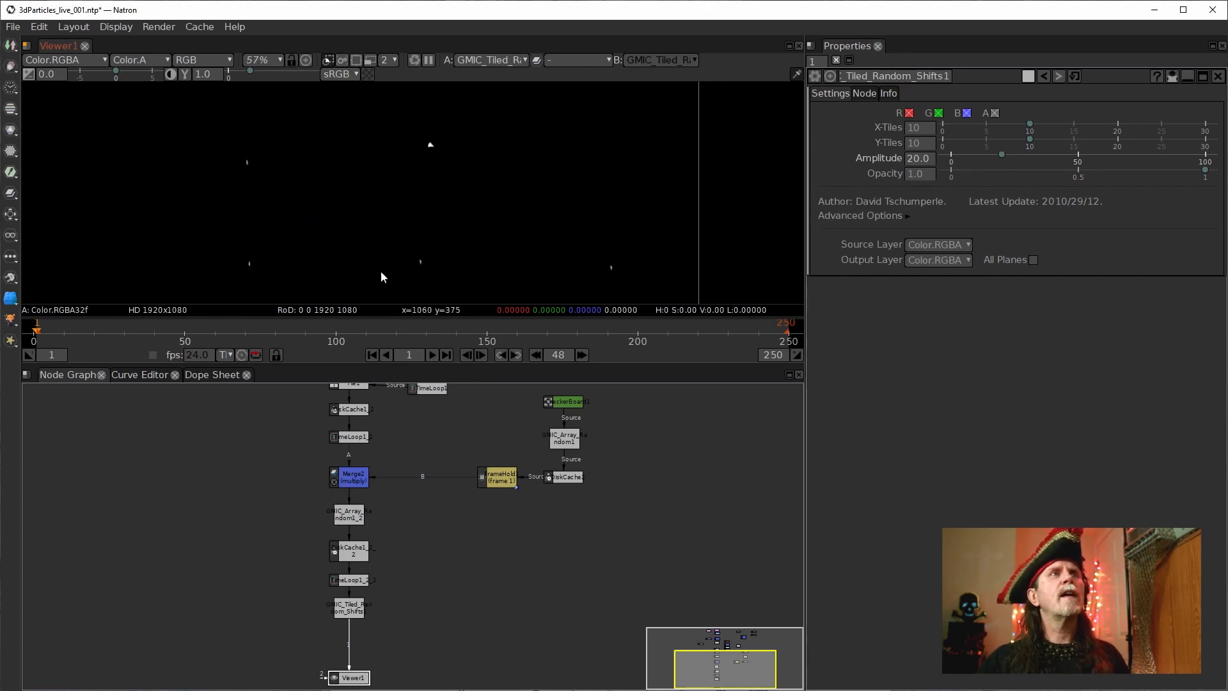
drag(381, 277, 399, 243)
Step: Set the Amplitude of the Tiled Random Shifts node back to 10
click(920, 160)
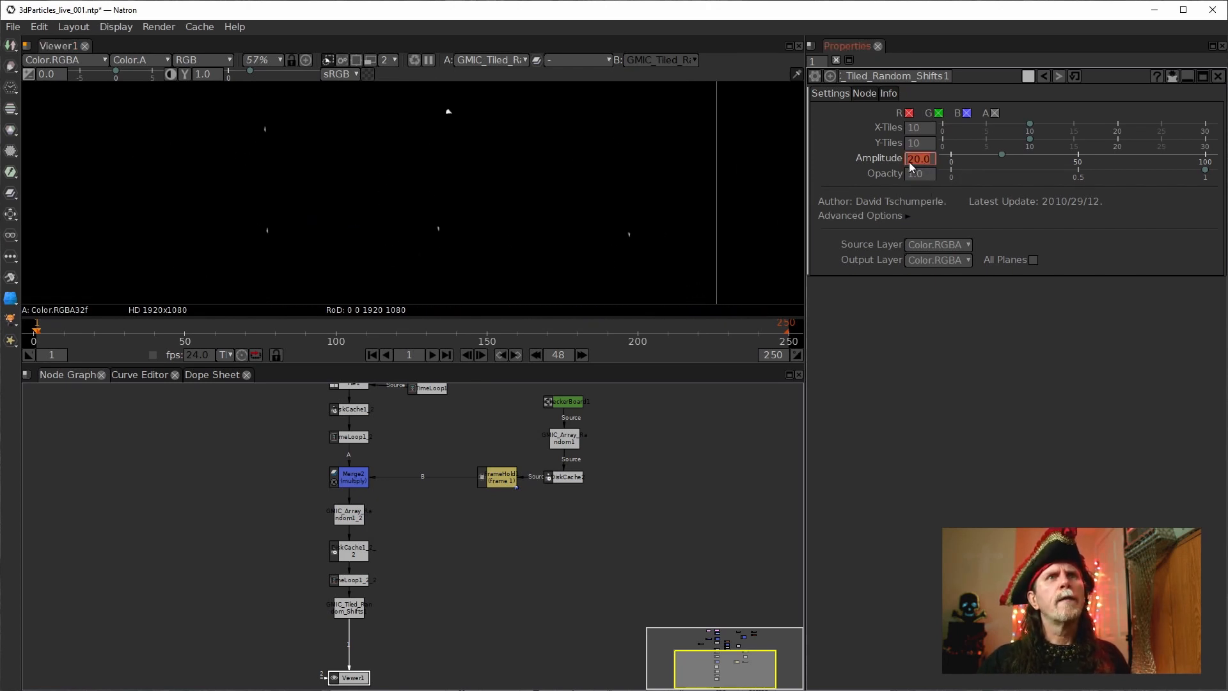
text(10)
key(Return)
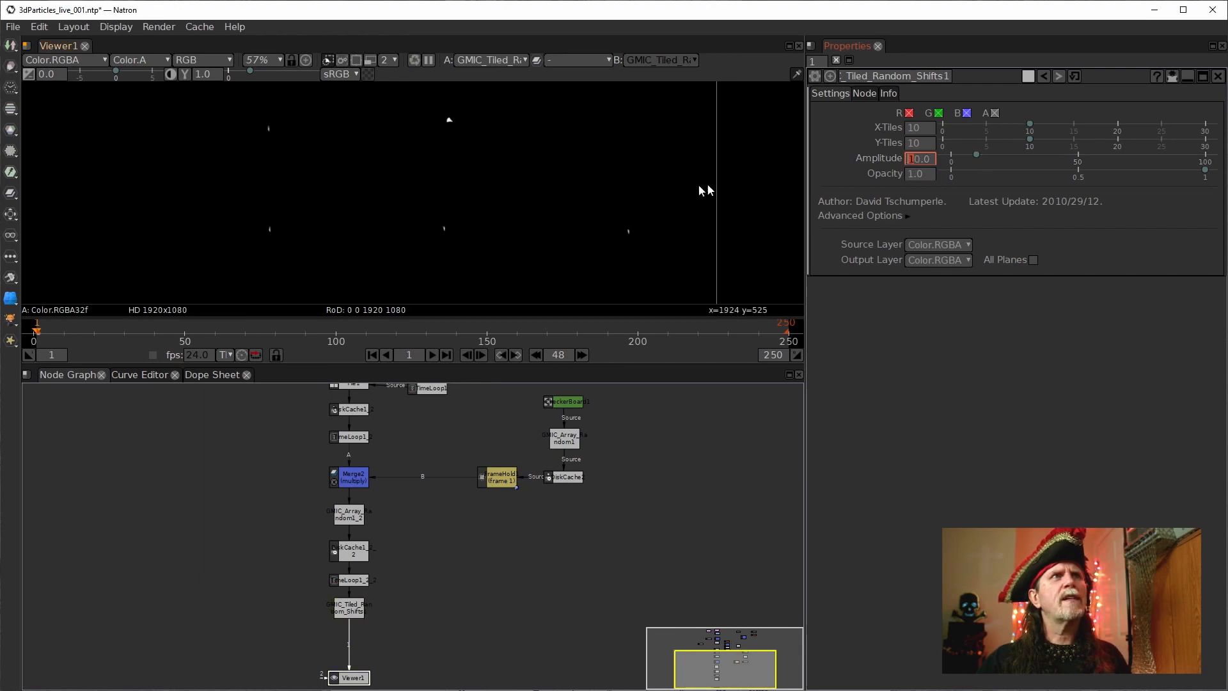
Step: Raise the Amplitude of the GMIC Tiled Random Shifts node to 12
drag(507, 205, 541, 177)
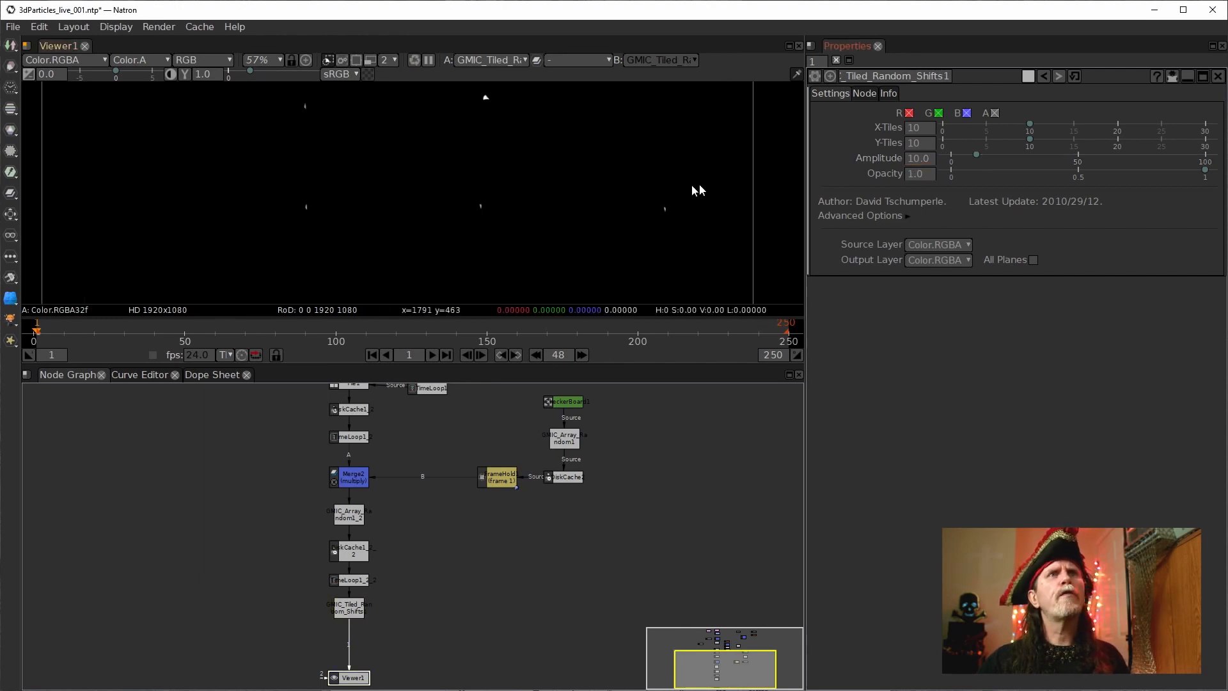
click(919, 160)
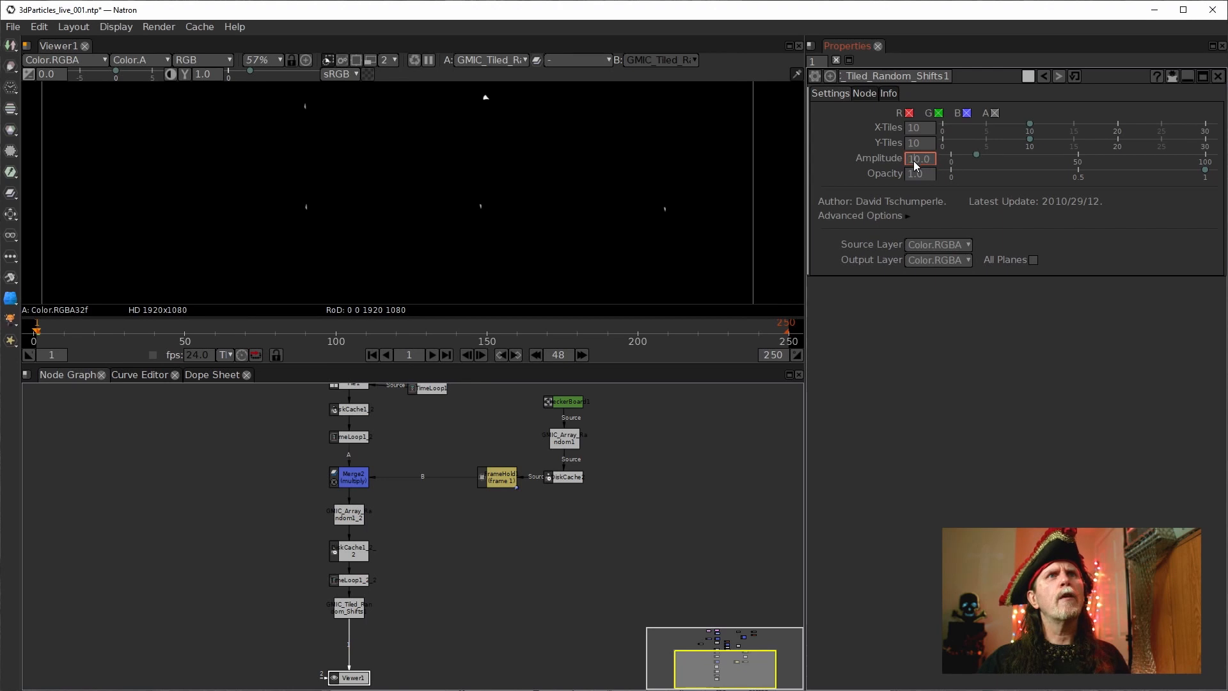
key(Up)
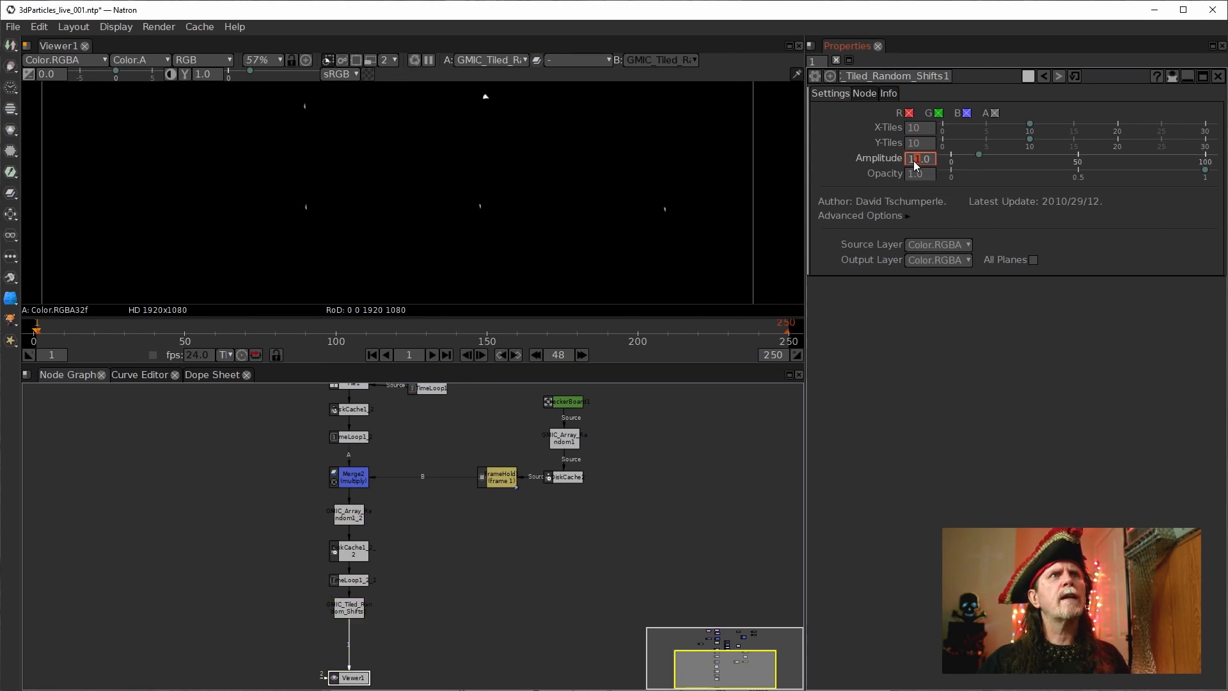
key(Up)
drag(538, 192, 551, 197)
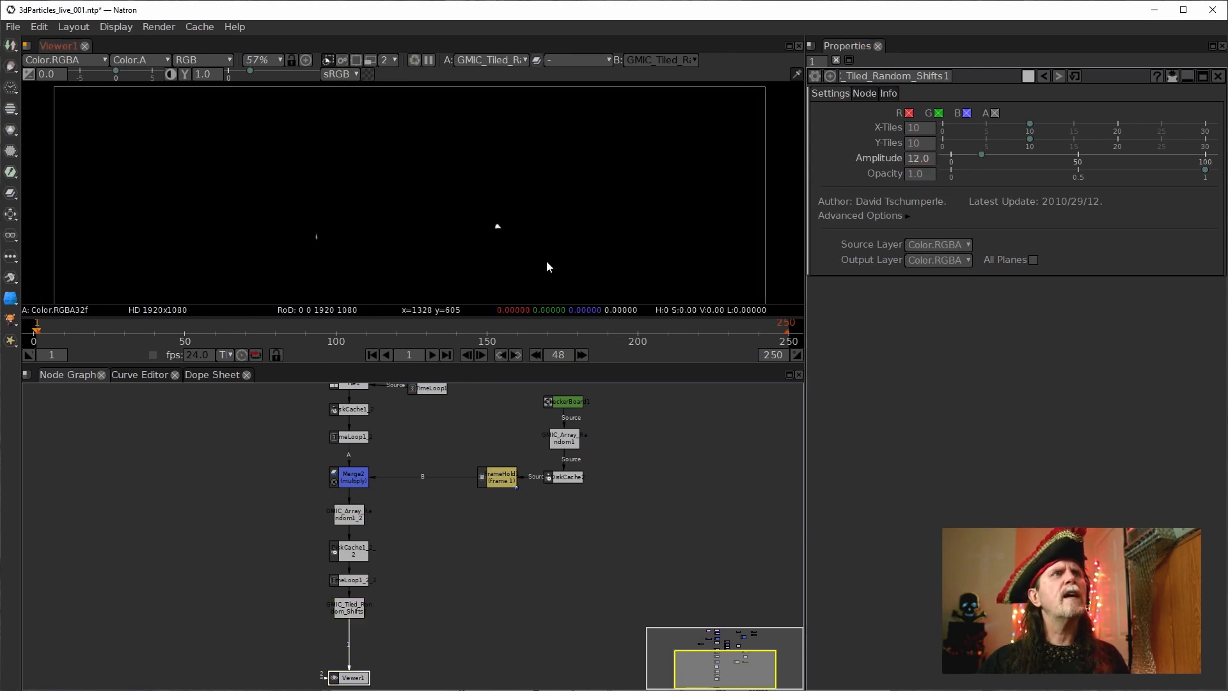
scroll(567, 197, down, 5)
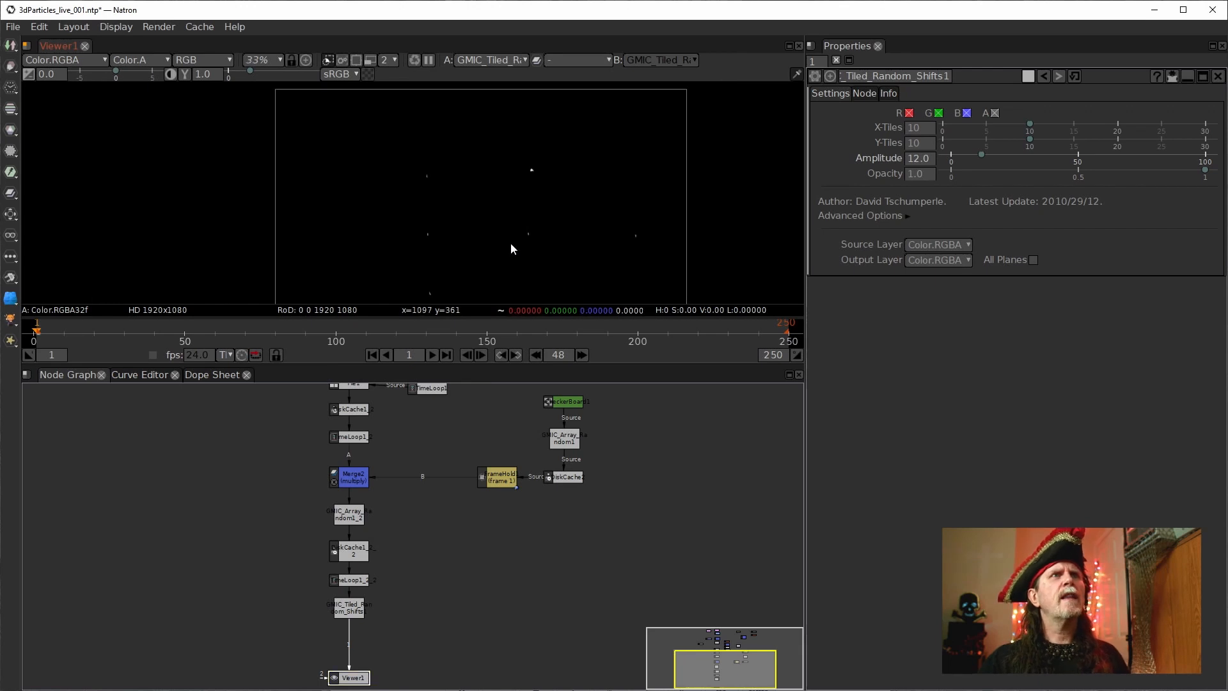
drag(511, 243, 532, 205)
click(933, 161)
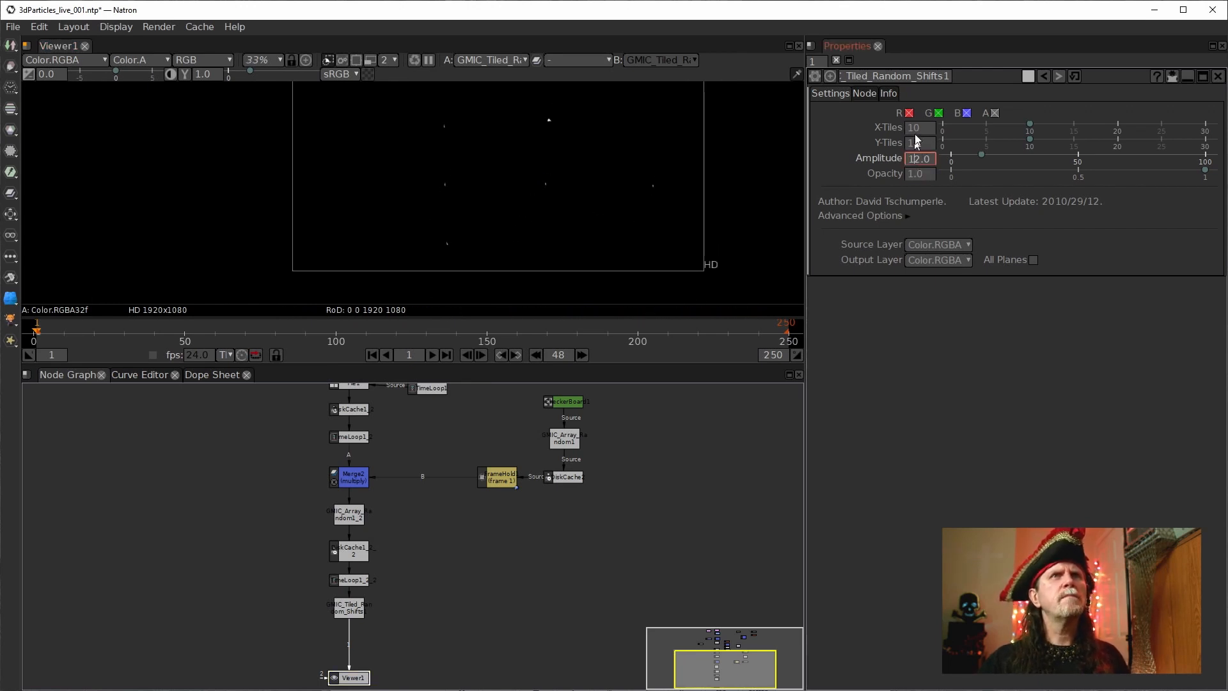
Step: Set both X-Tiles and Y-Tiles of the GMIC Tiled Random Shifts node to 4
drag(929, 132, 899, 132)
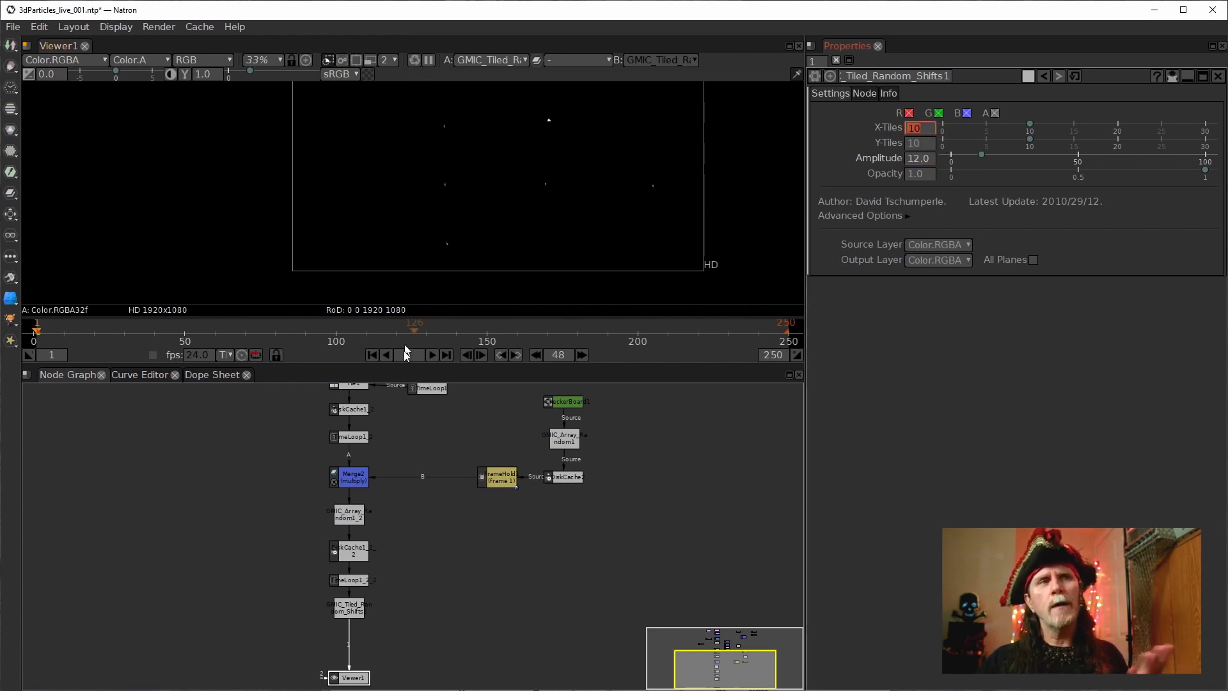
drag(584, 157, 565, 205)
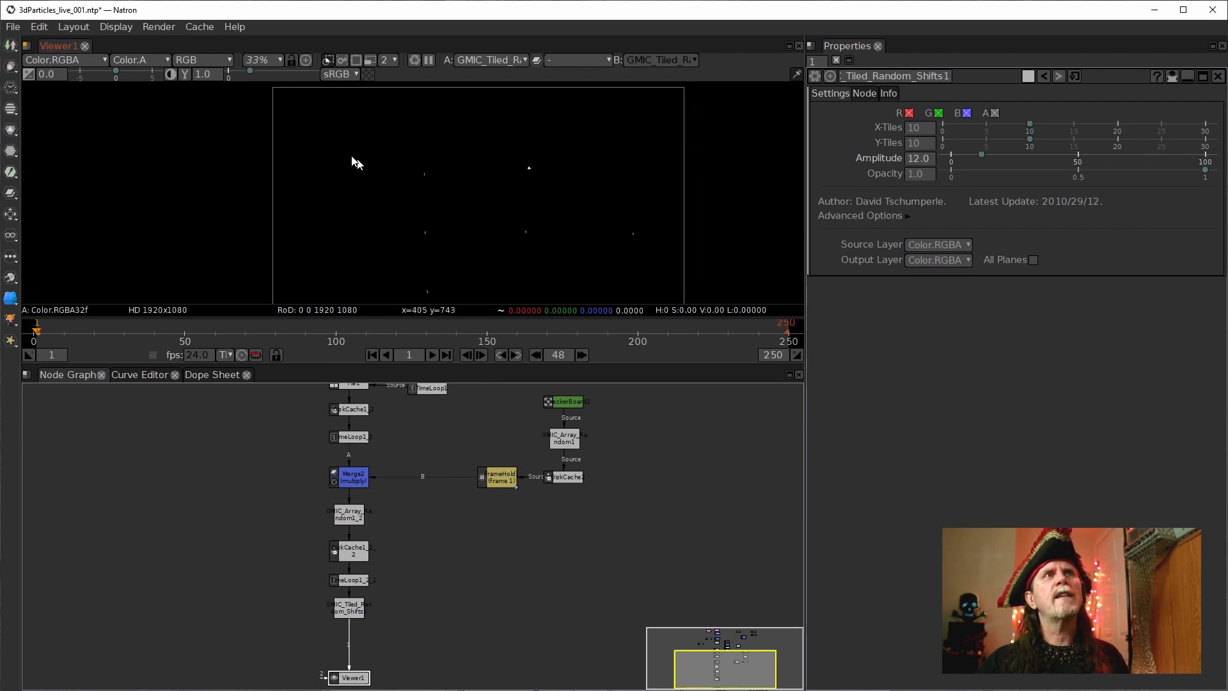
drag(927, 126, 841, 115)
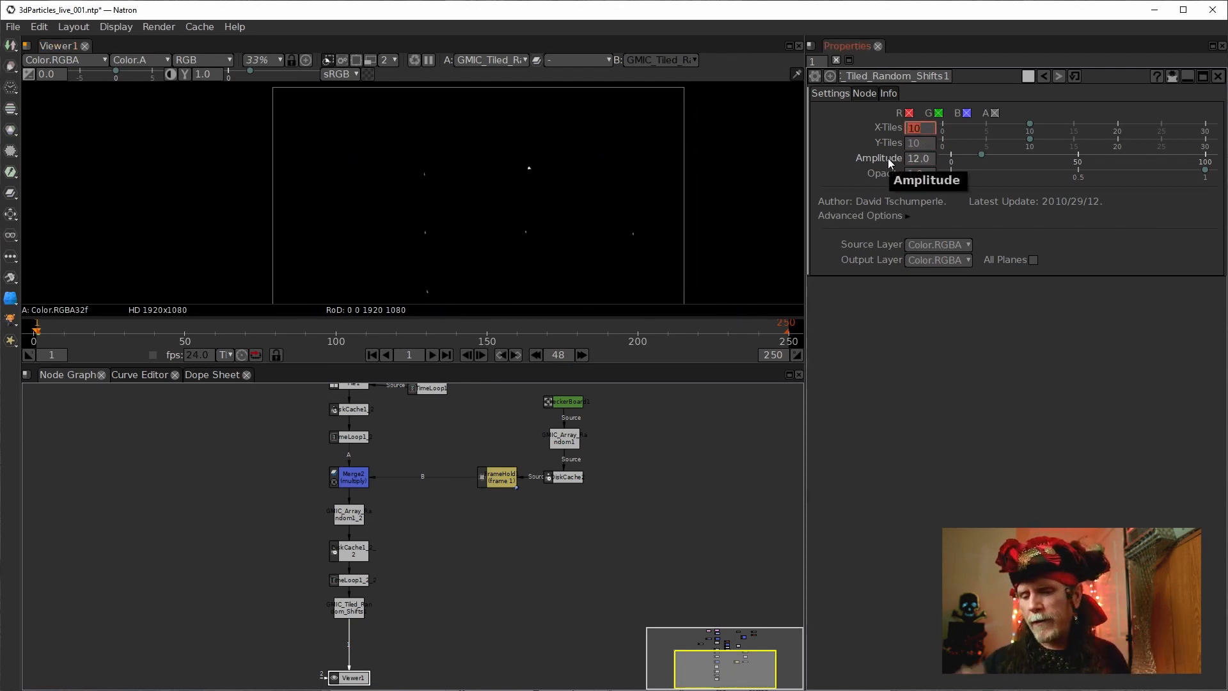
text(4)
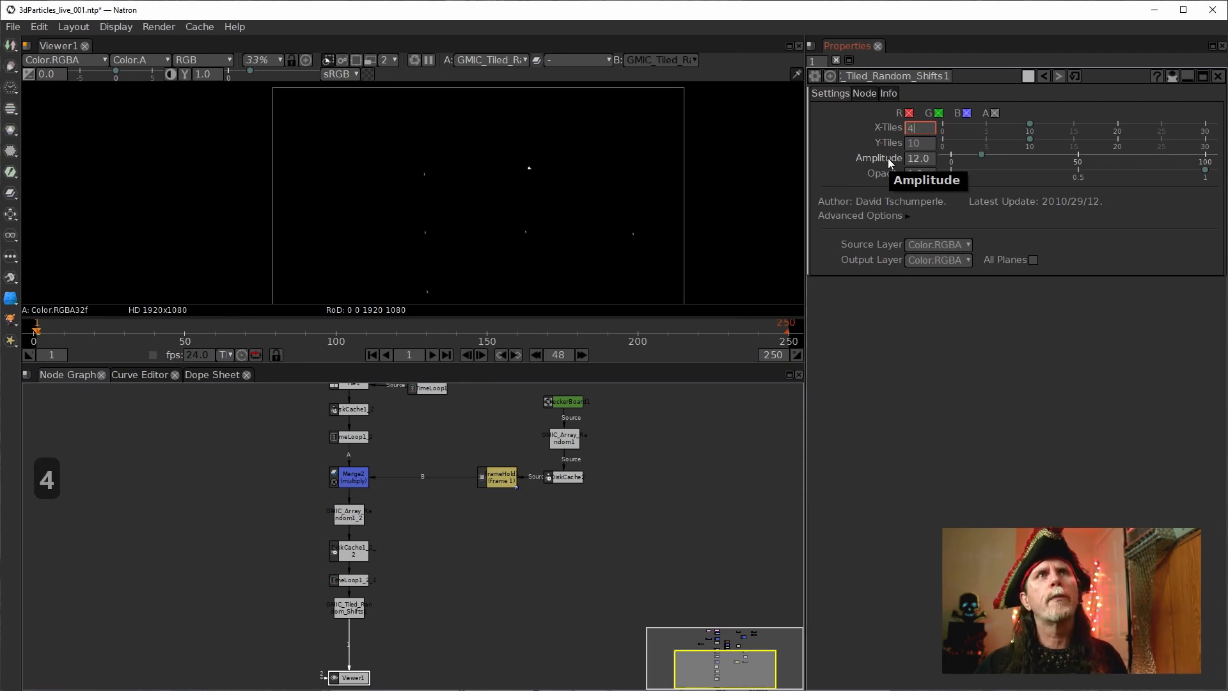
key(Tab)
text(4)
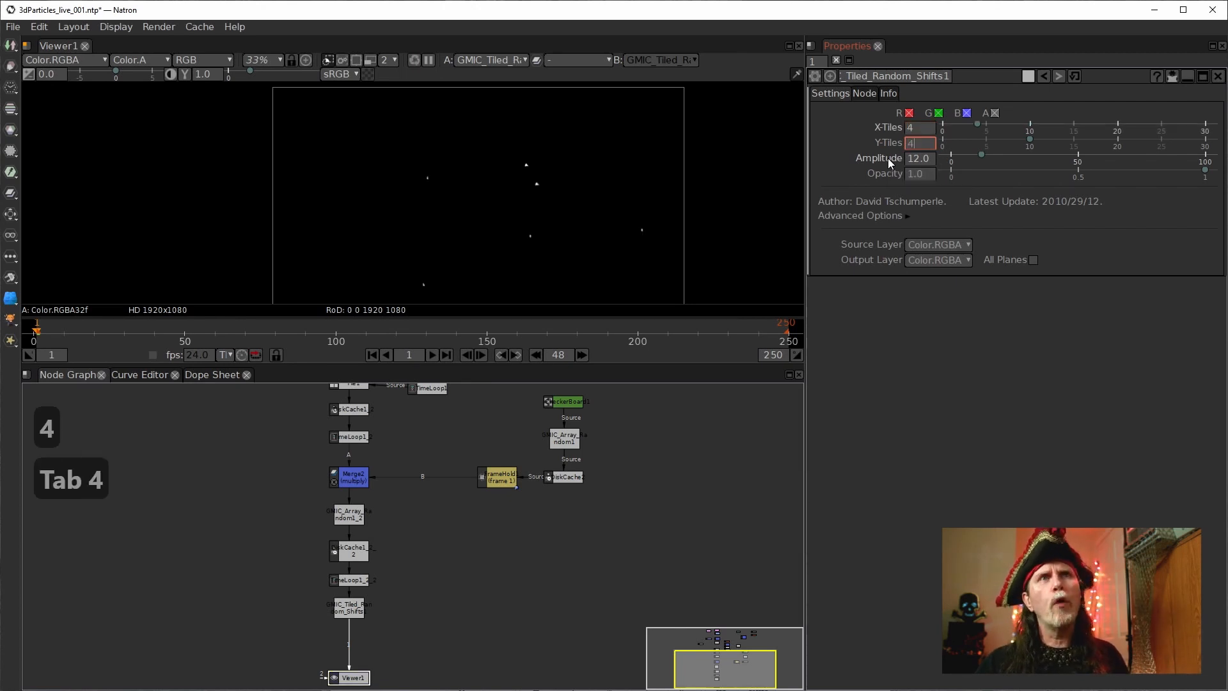
key(Return)
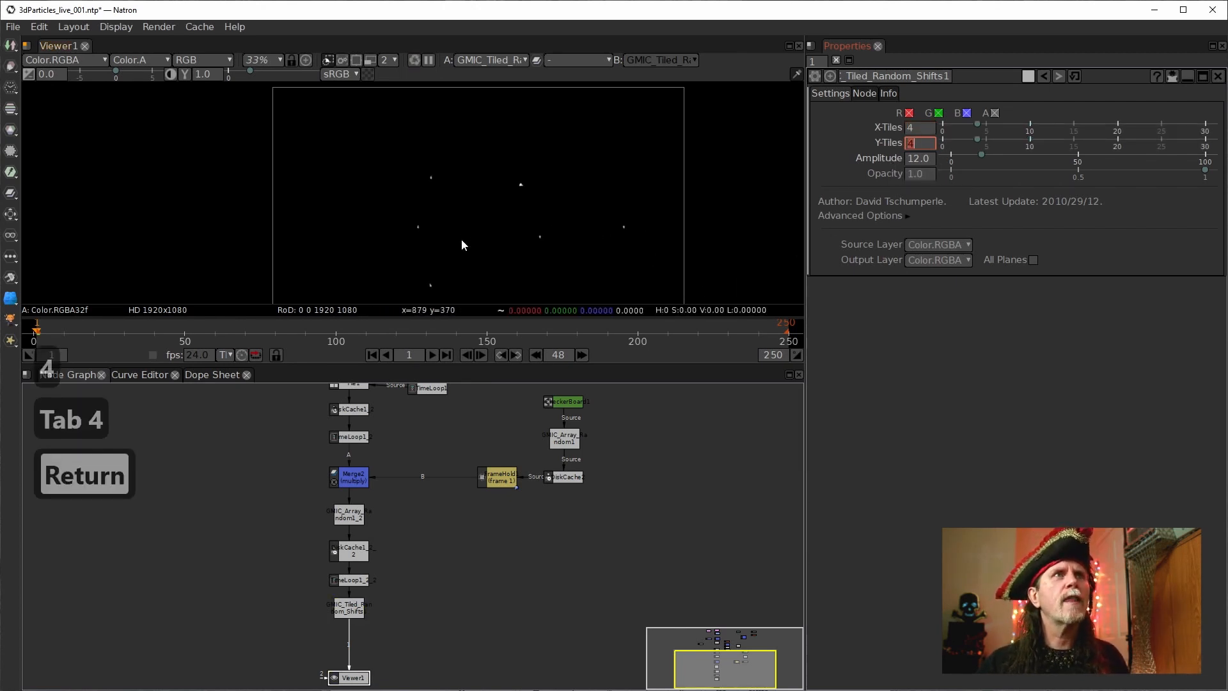
drag(471, 240, 479, 203)
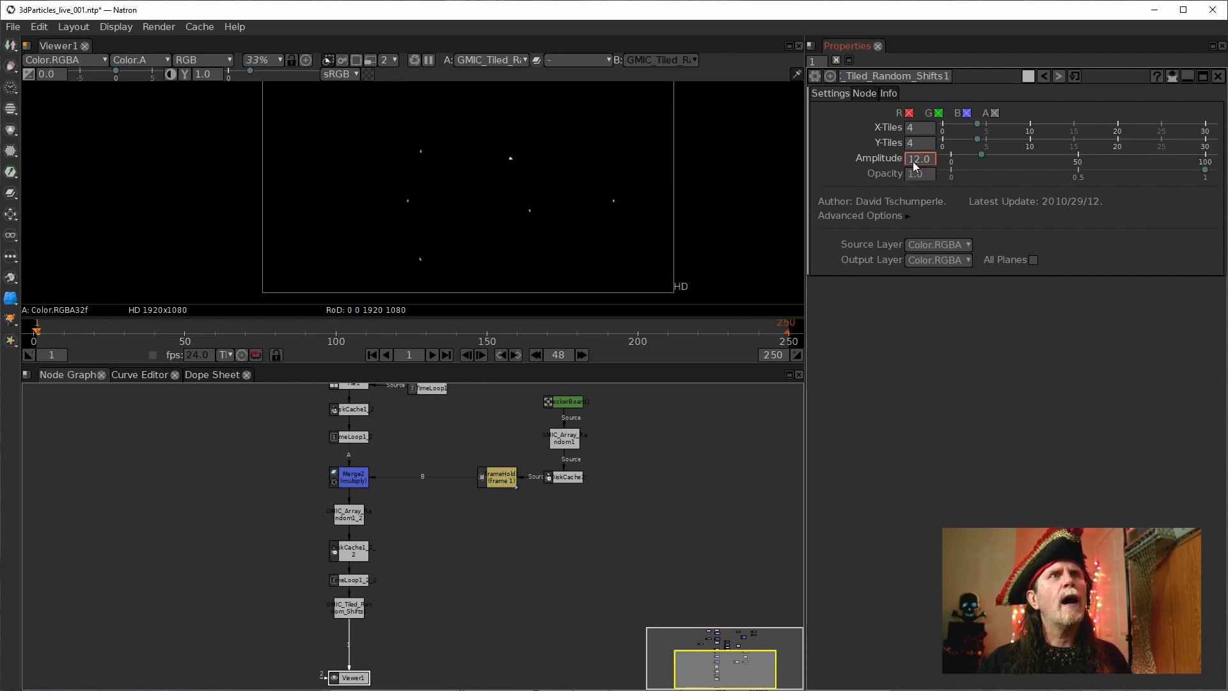
Step: Adjust the Amplitude of the GMIC Tiled Random Shifts node to 25
scroll(912, 162, up, 1)
scroll(913, 161, up, 5)
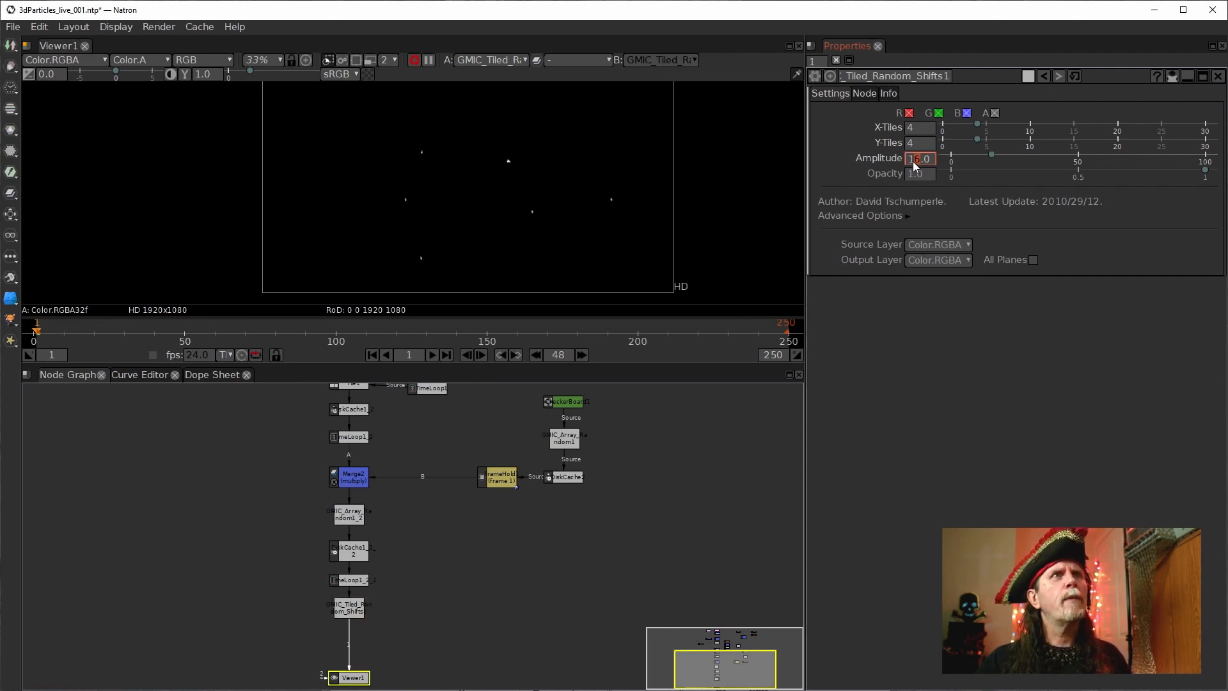
scroll(913, 161, up, 4)
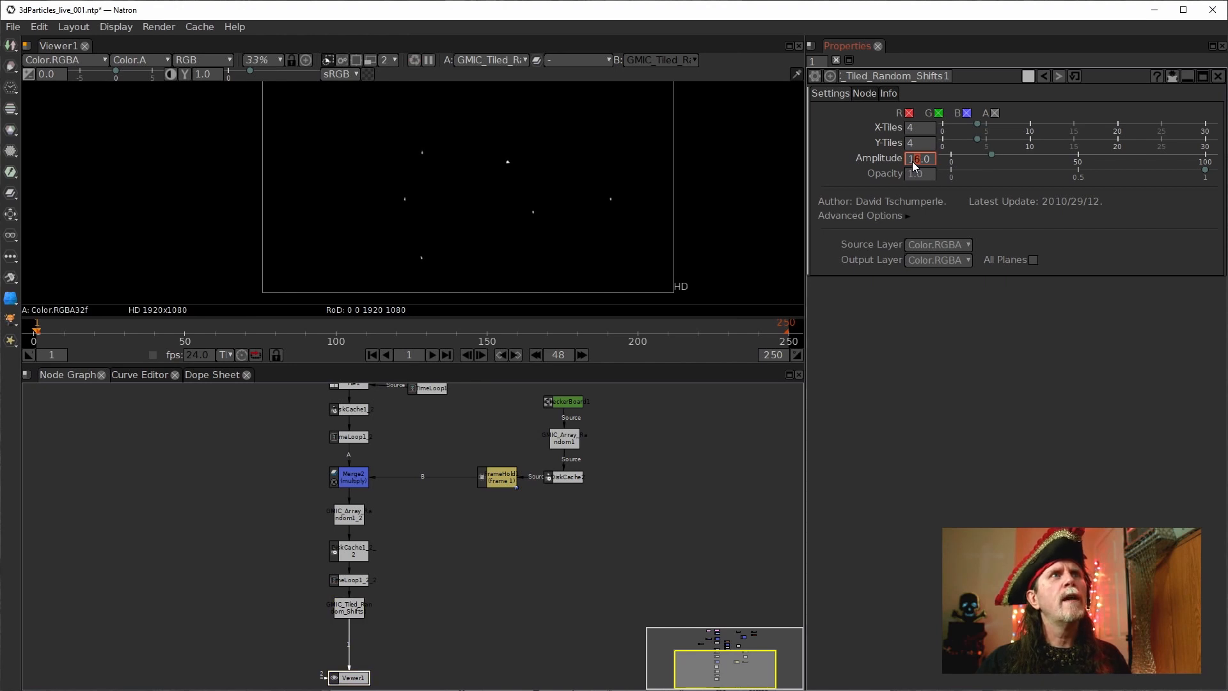
scroll(912, 162, up, 7)
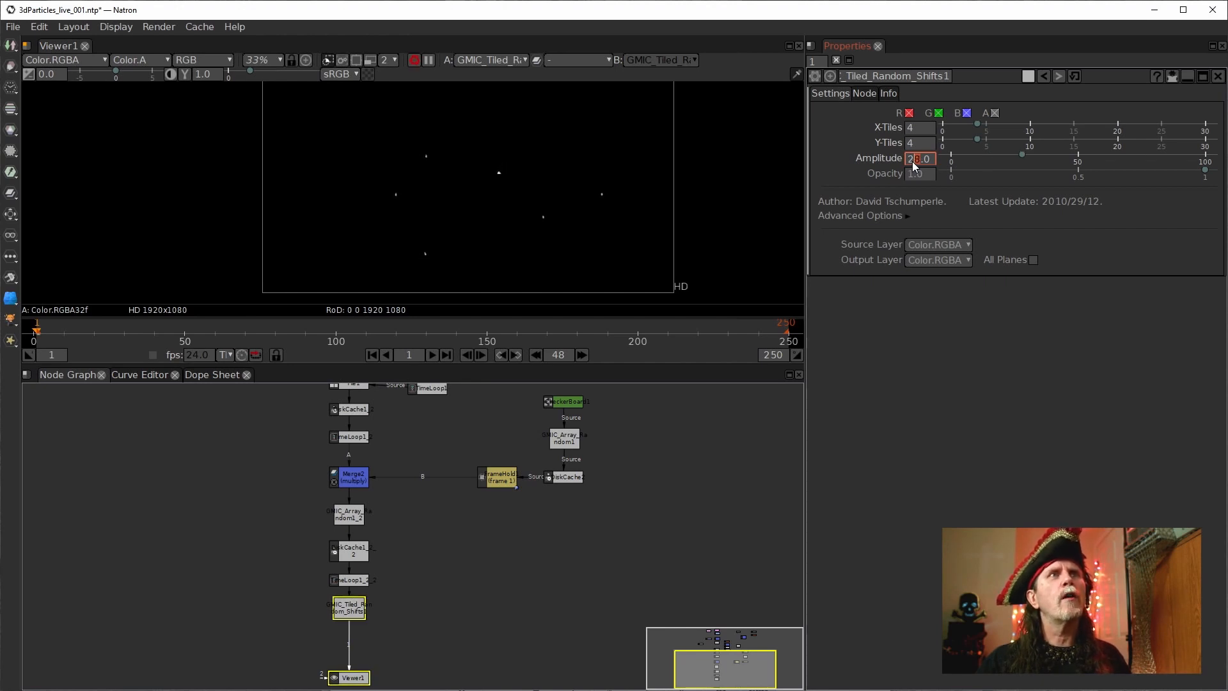
scroll(912, 161, up, 2)
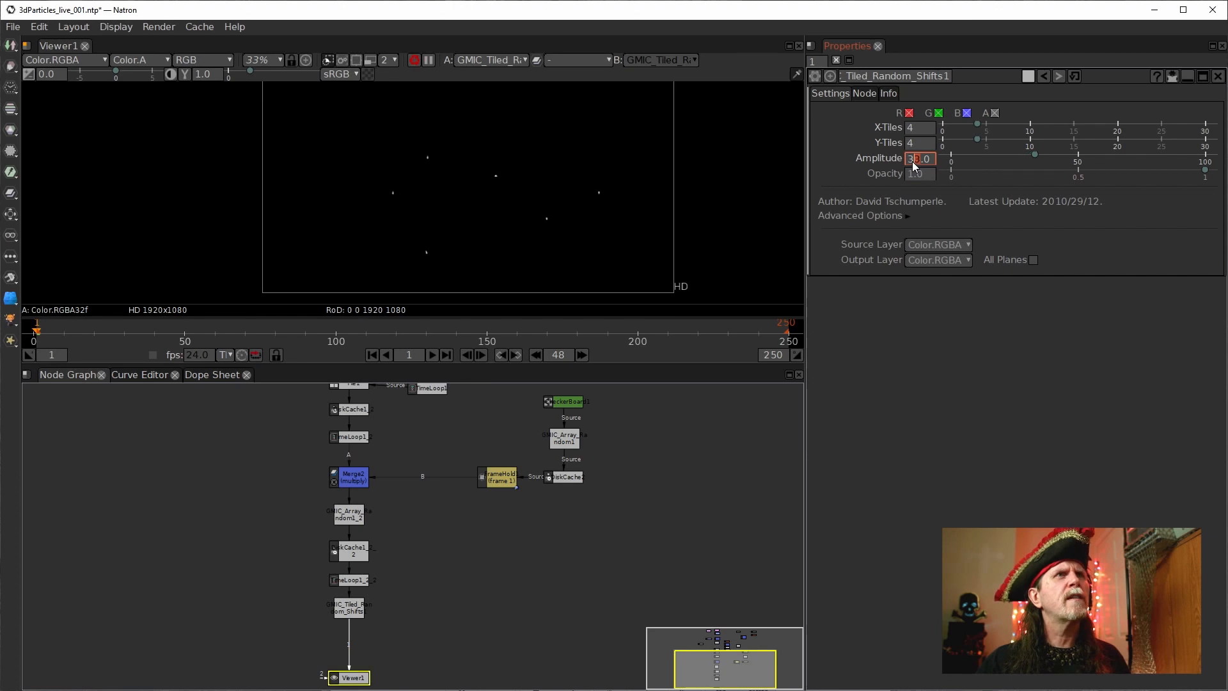
scroll(913, 161, up, 1)
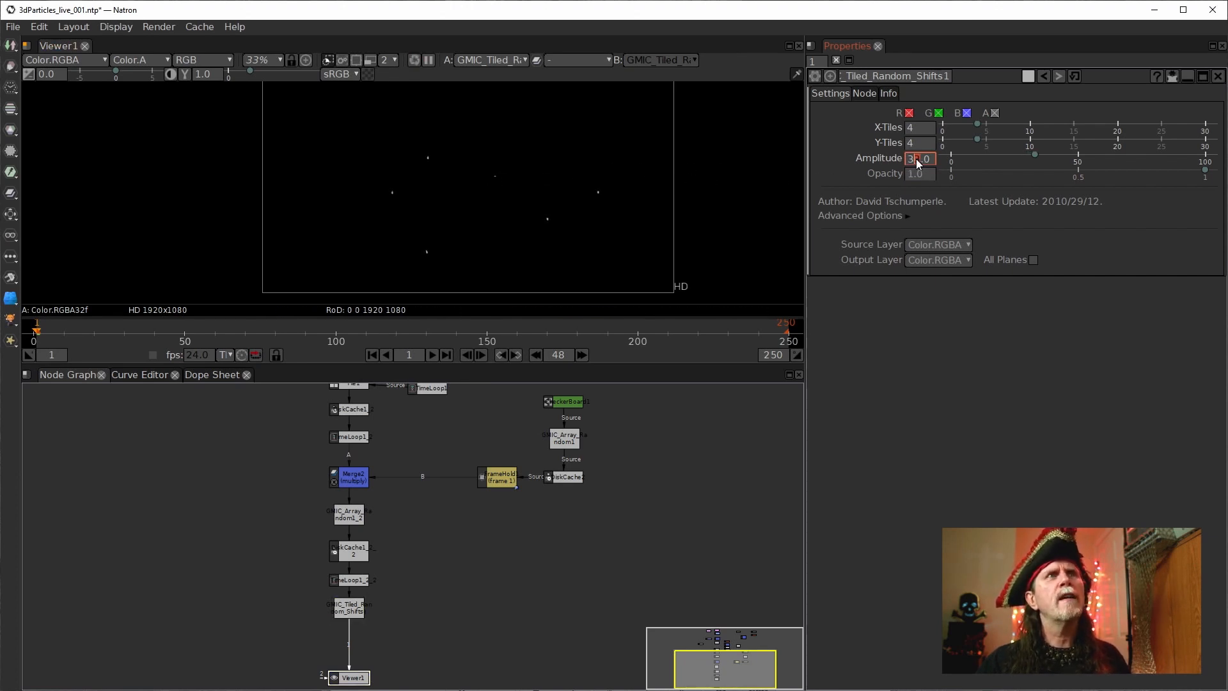
scroll(917, 160, down, 5)
scroll(916, 158, down, 2)
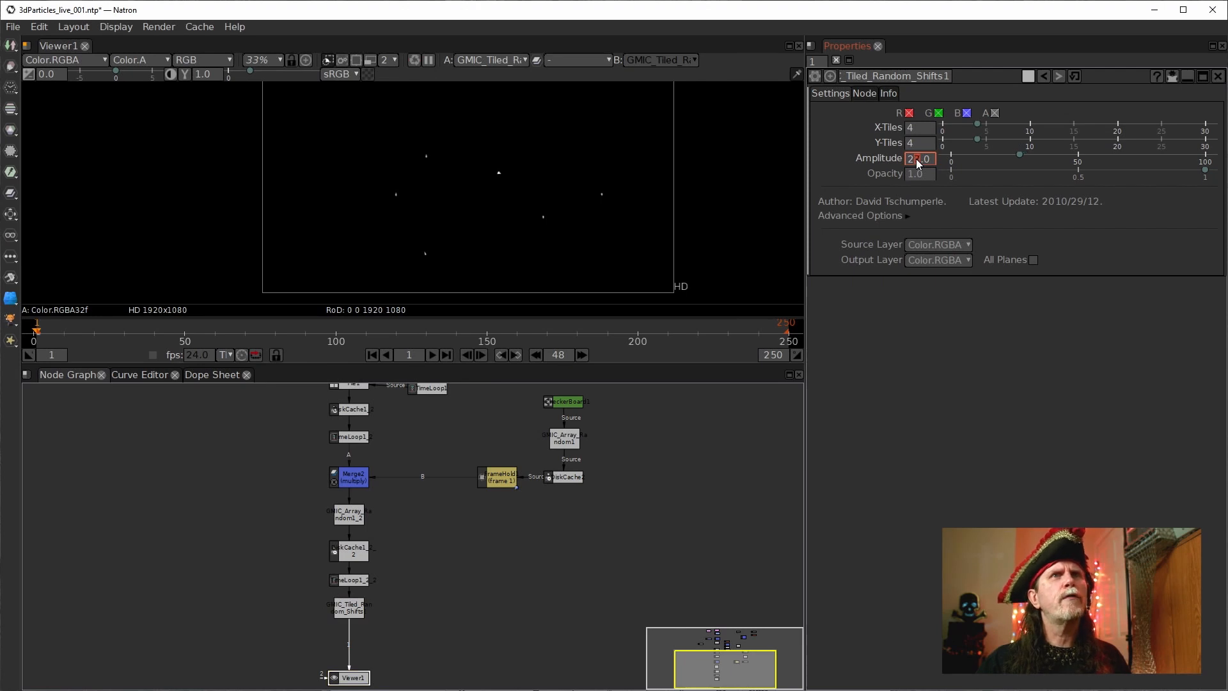
scroll(916, 159, down, 2)
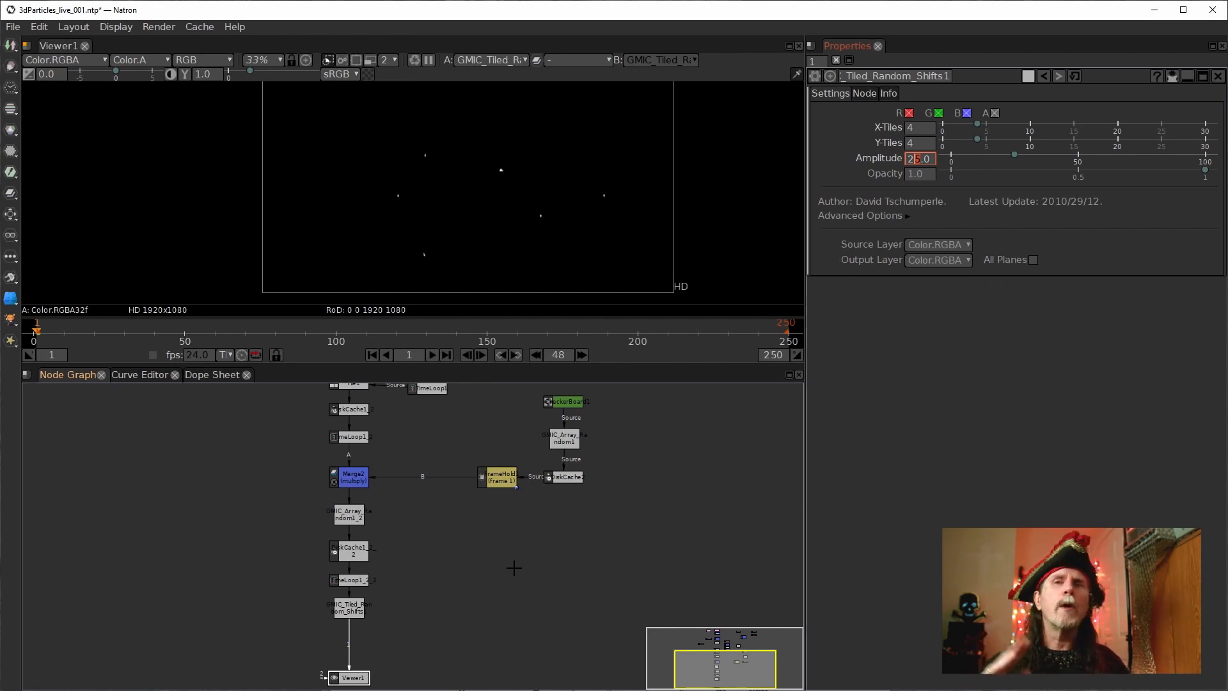
Step: Save the project as a new version, 3dParticles_live_002.ntp
drag(508, 515, 550, 537)
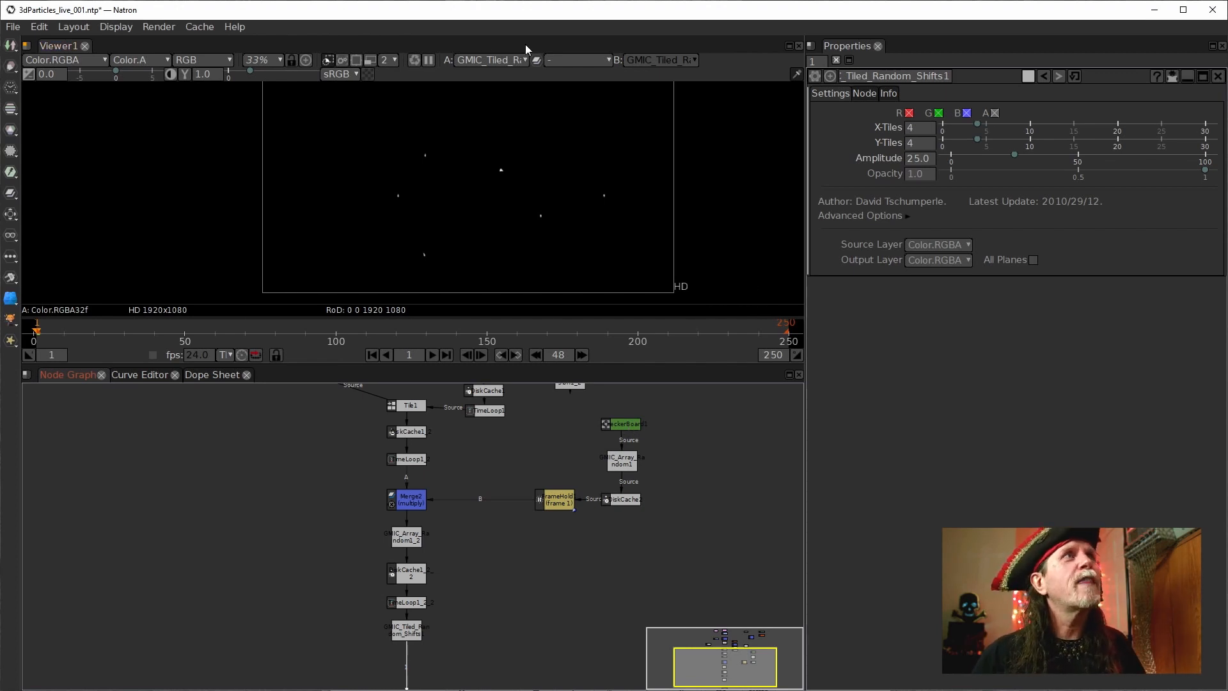
click(13, 28)
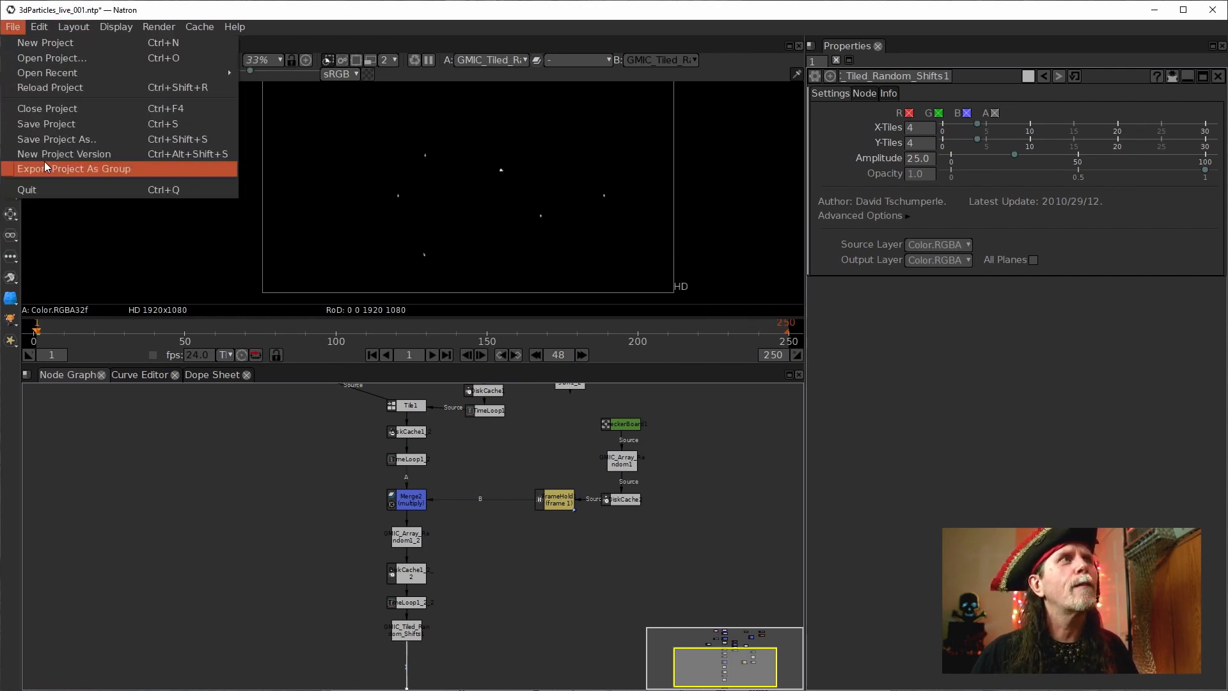
key(Escape)
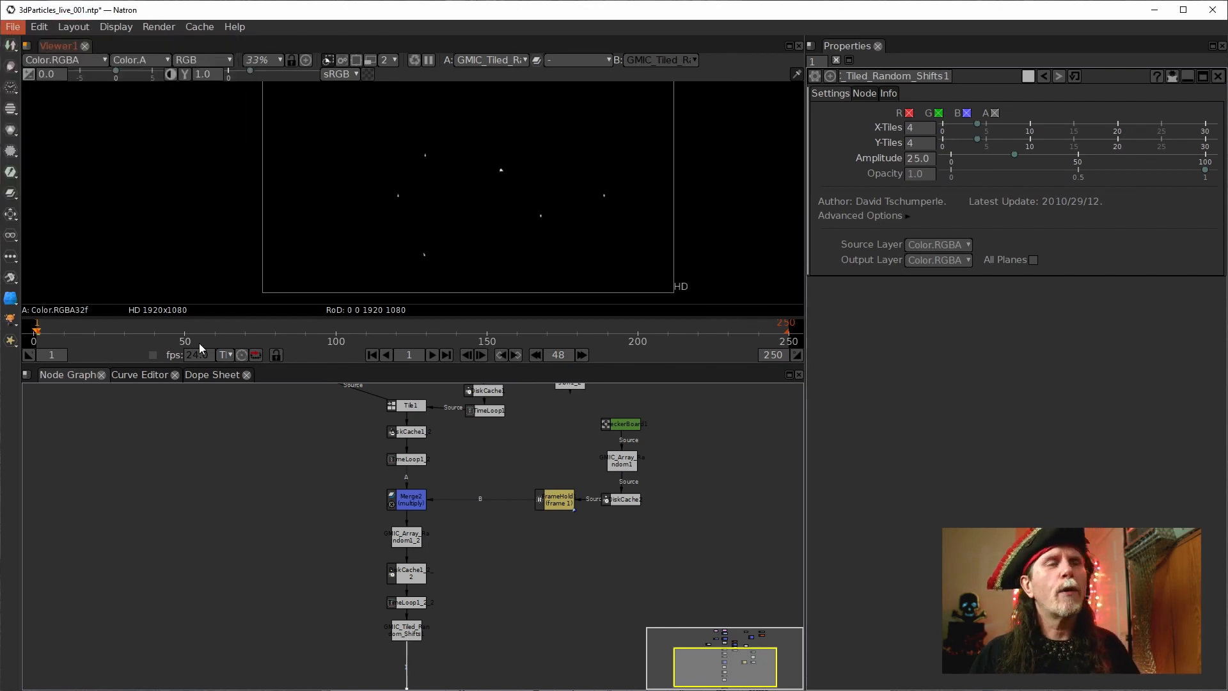
key(ctrl+alt+shift+s)
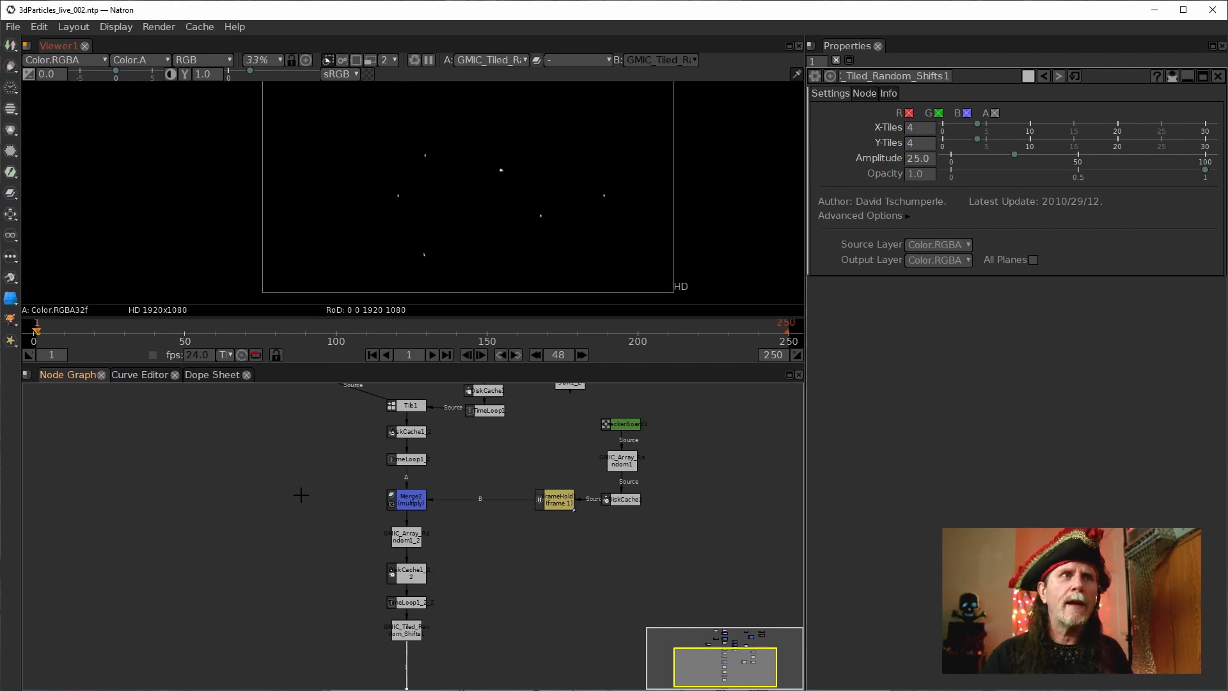
Step: Locate the Merge2 multiply node in the node graph and open its properties
drag(450, 618, 484, 563)
drag(442, 645, 441, 646)
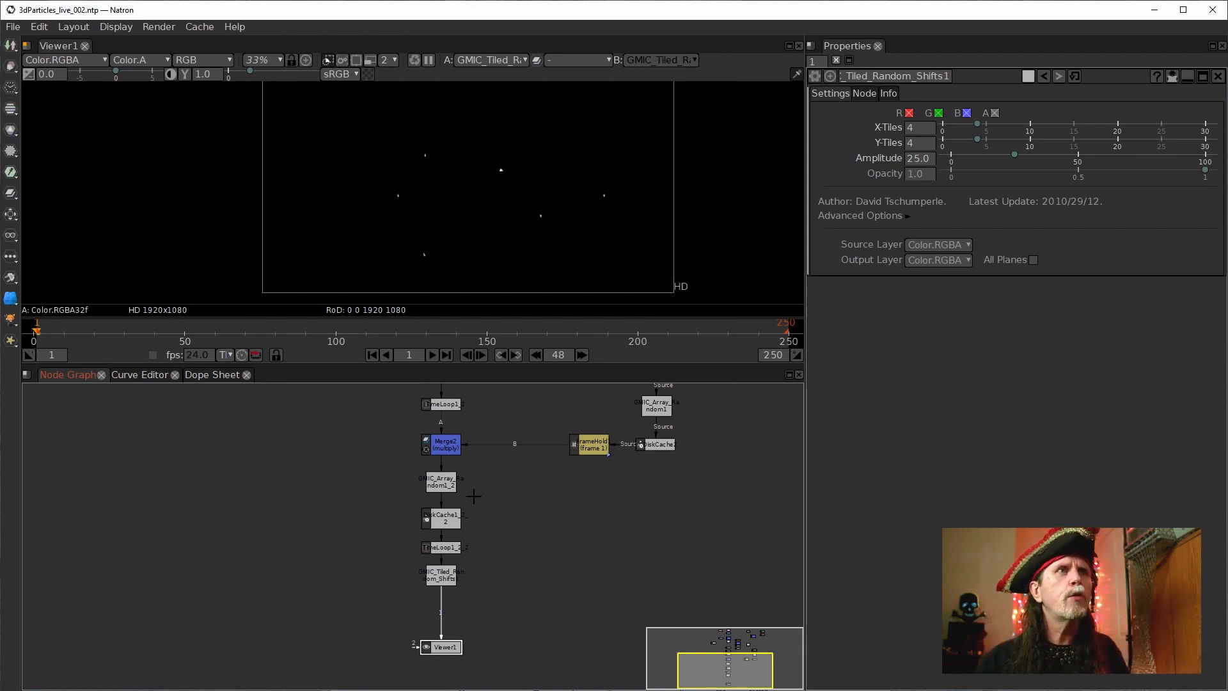
drag(537, 513, 457, 602)
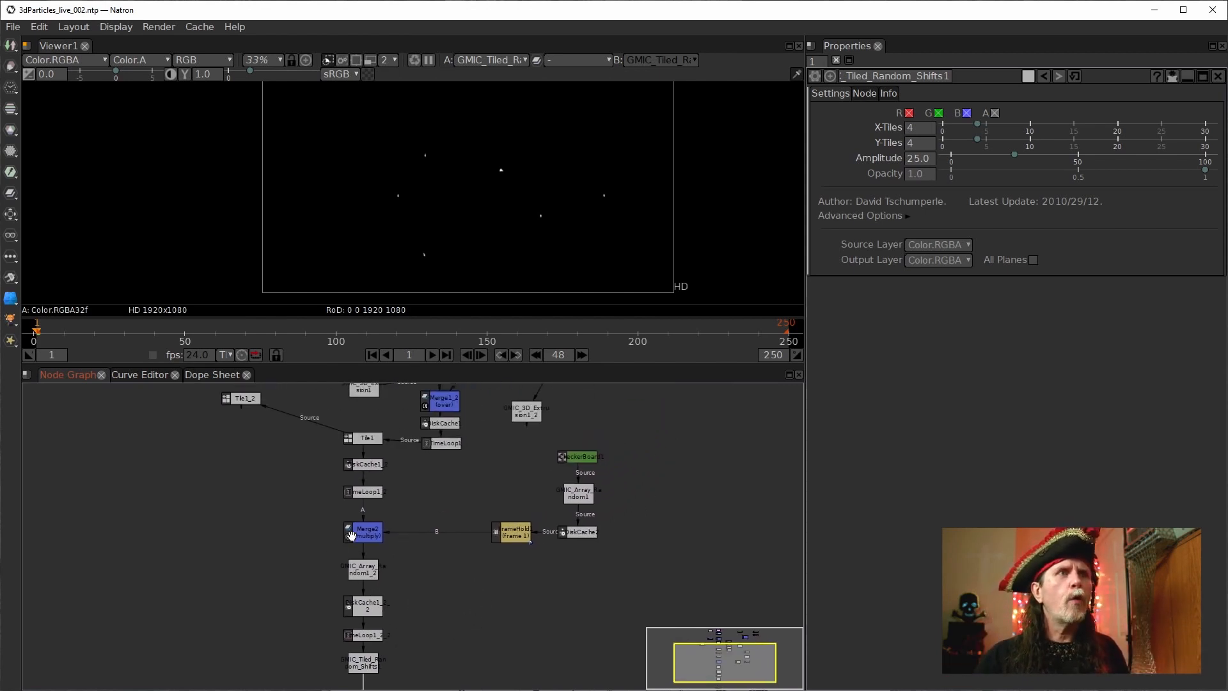
click(354, 534)
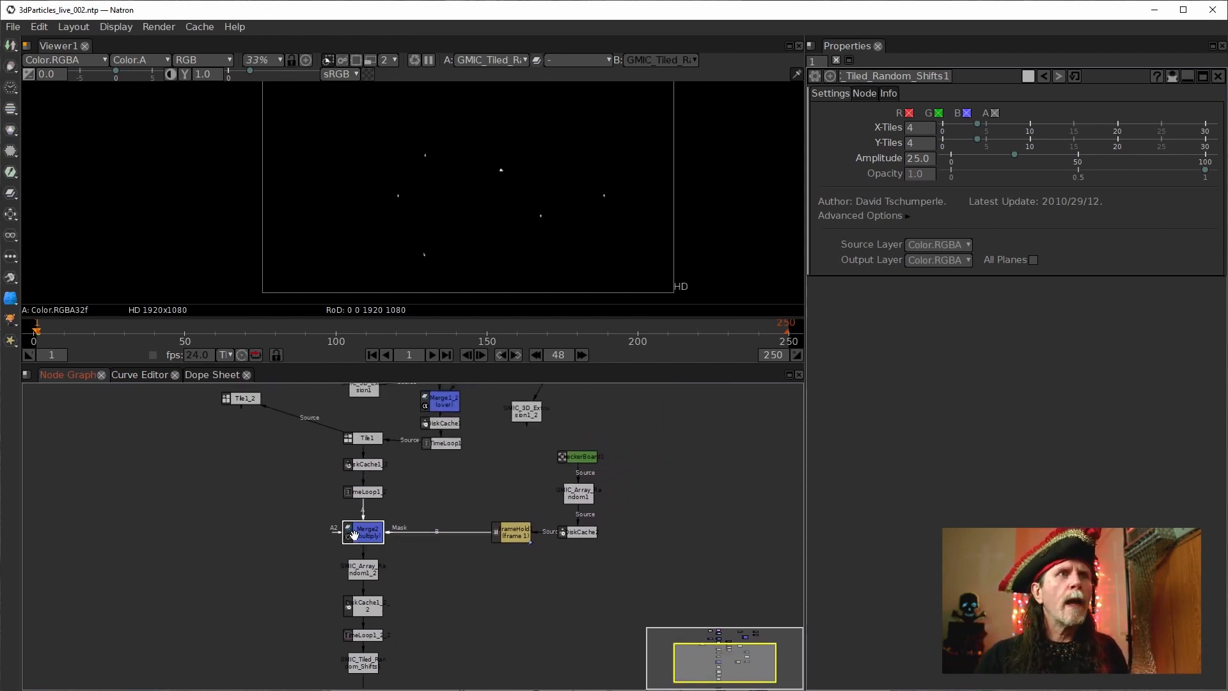
click(358, 491)
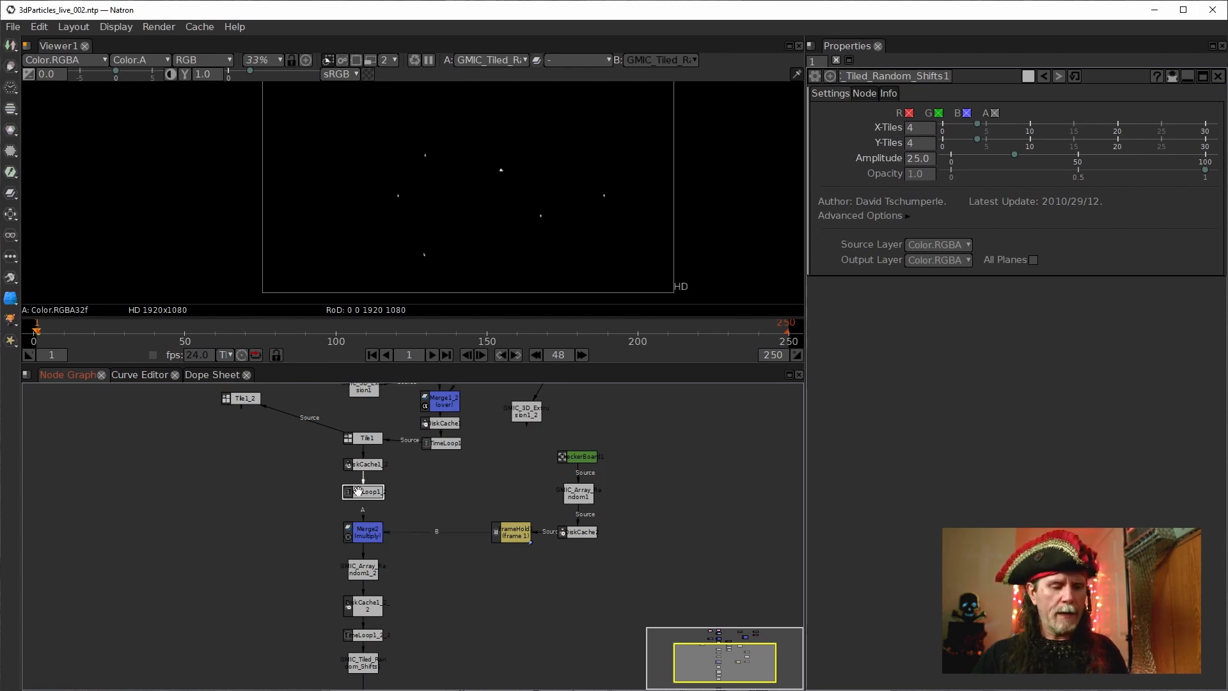
click(362, 532)
double_click(364, 534)
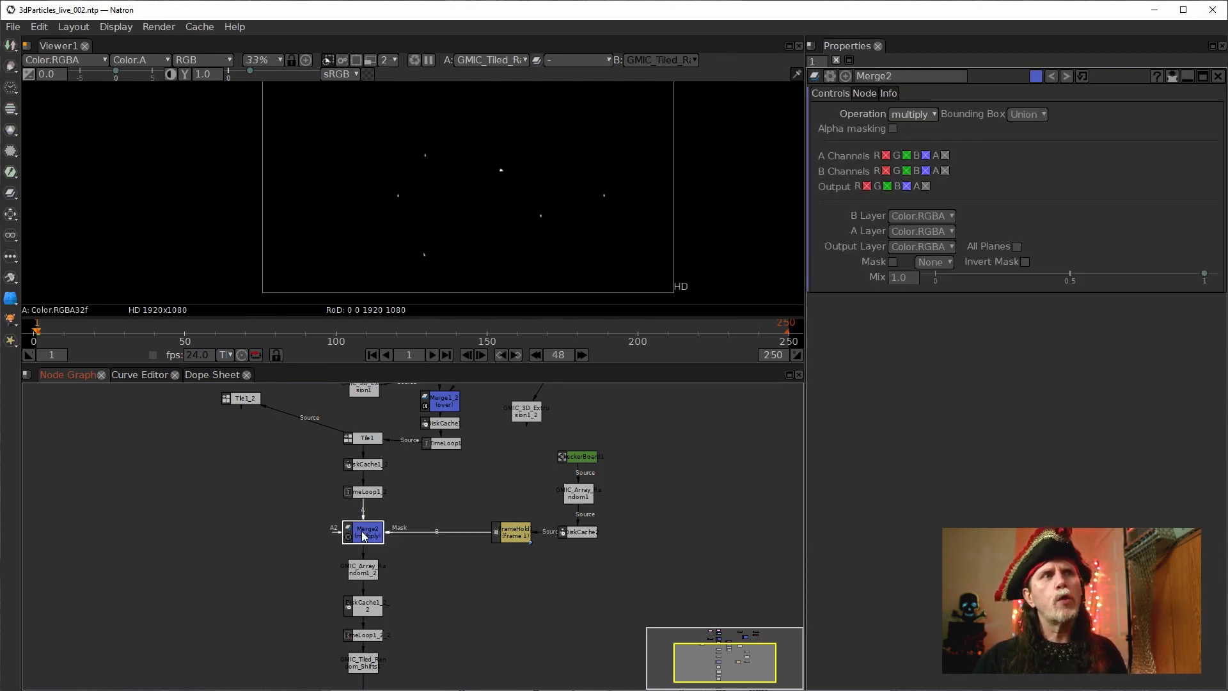
Step: Preview the output of Merge2 in the viewer, followed by the TimeLoop1_2 node feeding its A input
drag(466, 576, 562, 568)
key(1)
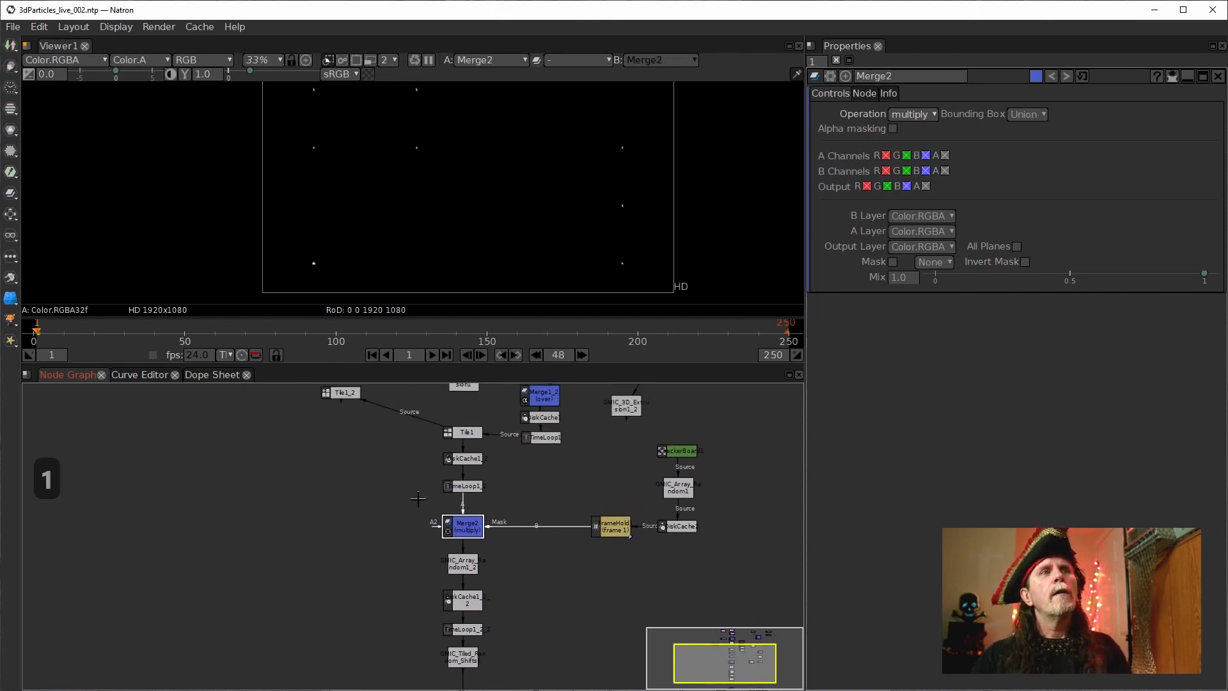
click(471, 484)
key(1)
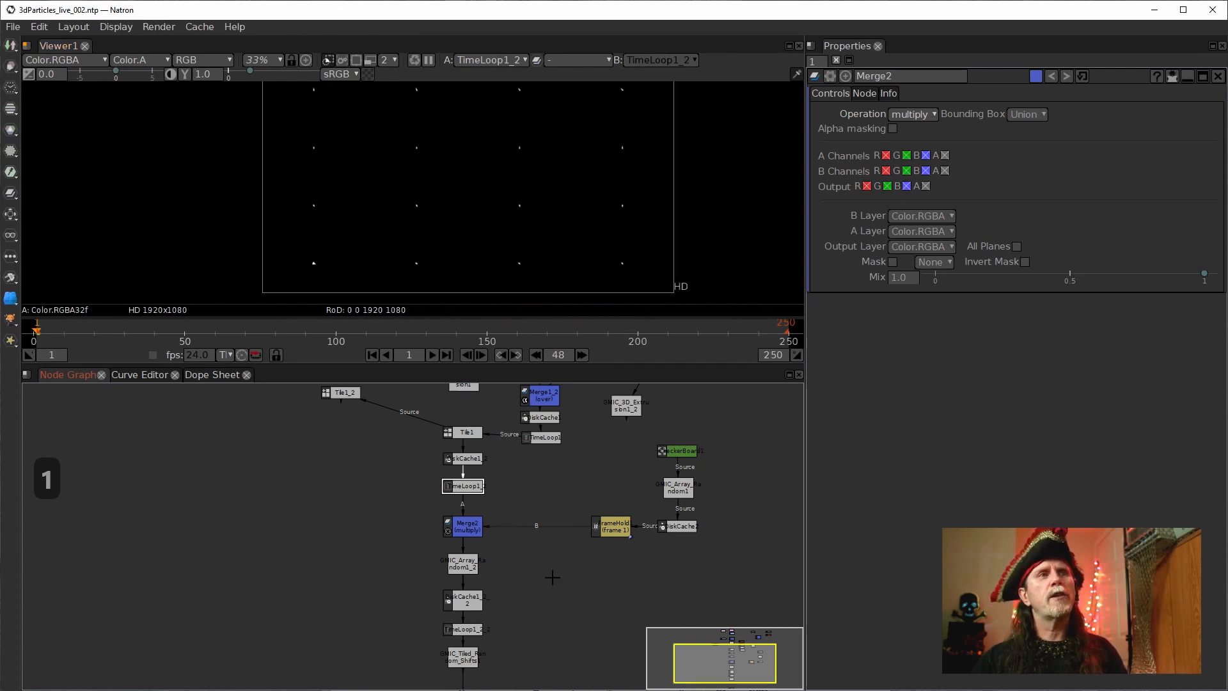
Step: Rearrange the checkerboard branch so the GMIC Array Random and CheckerBoard nodes sit below their DiskCache node
scroll(554, 579, down, 1)
drag(678, 535, 438, 491)
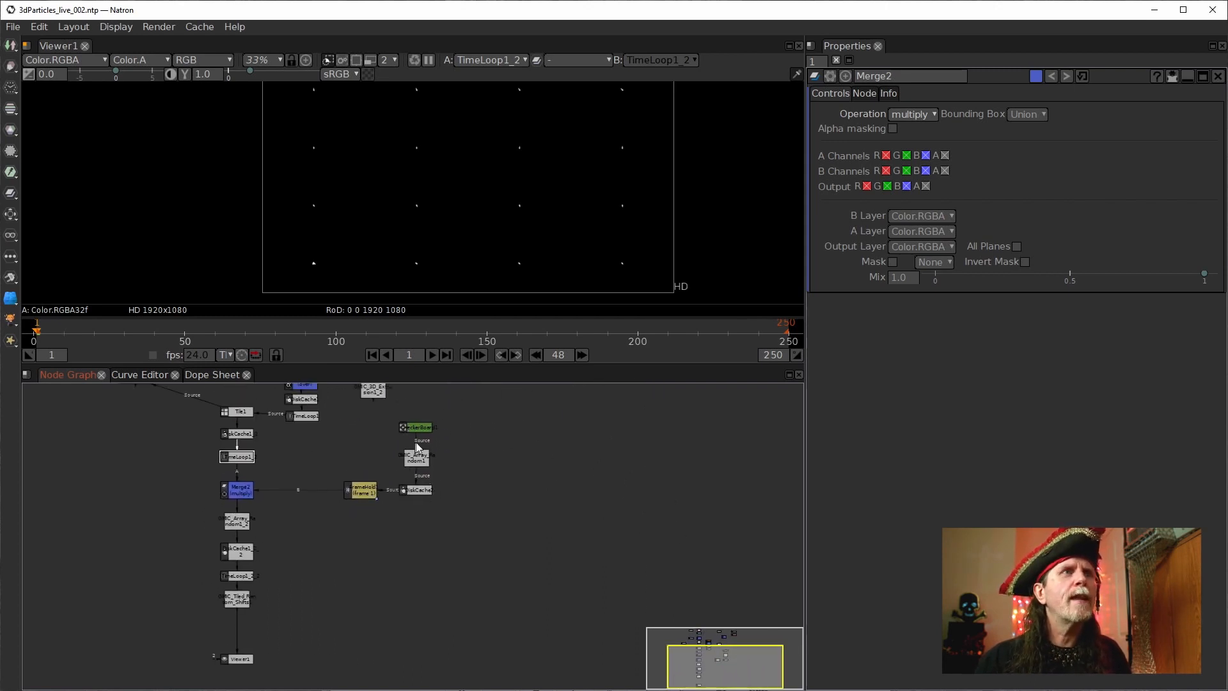
drag(416, 428, 418, 601)
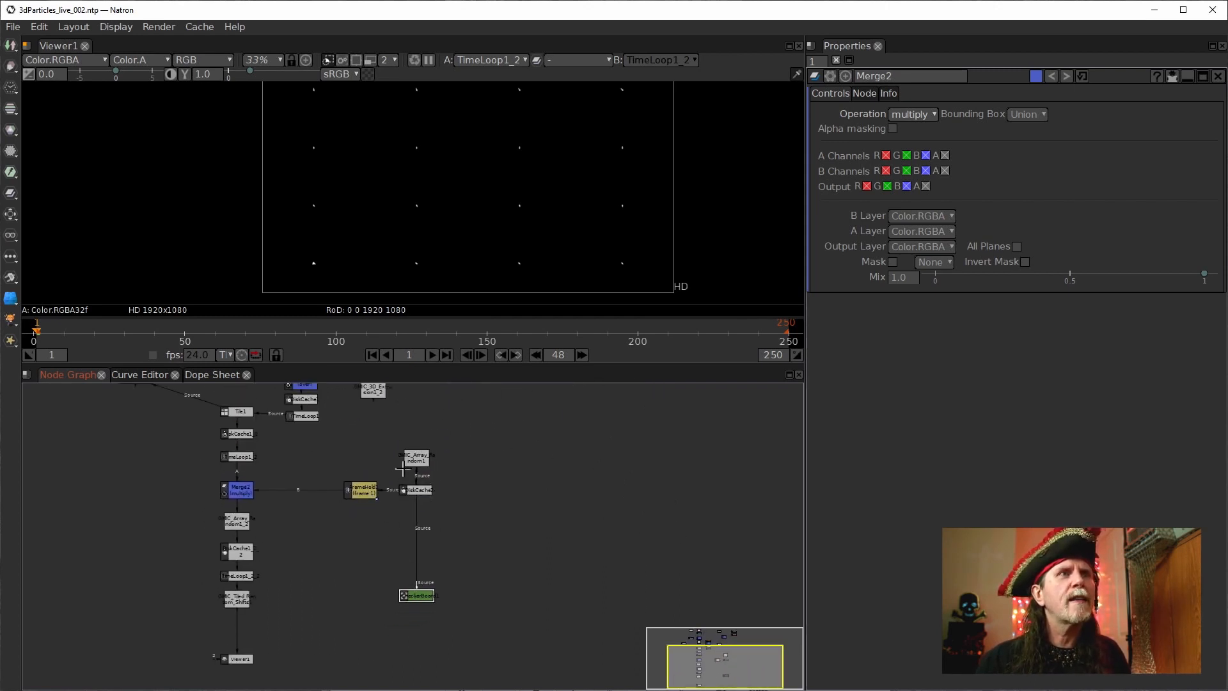
drag(416, 458, 415, 547)
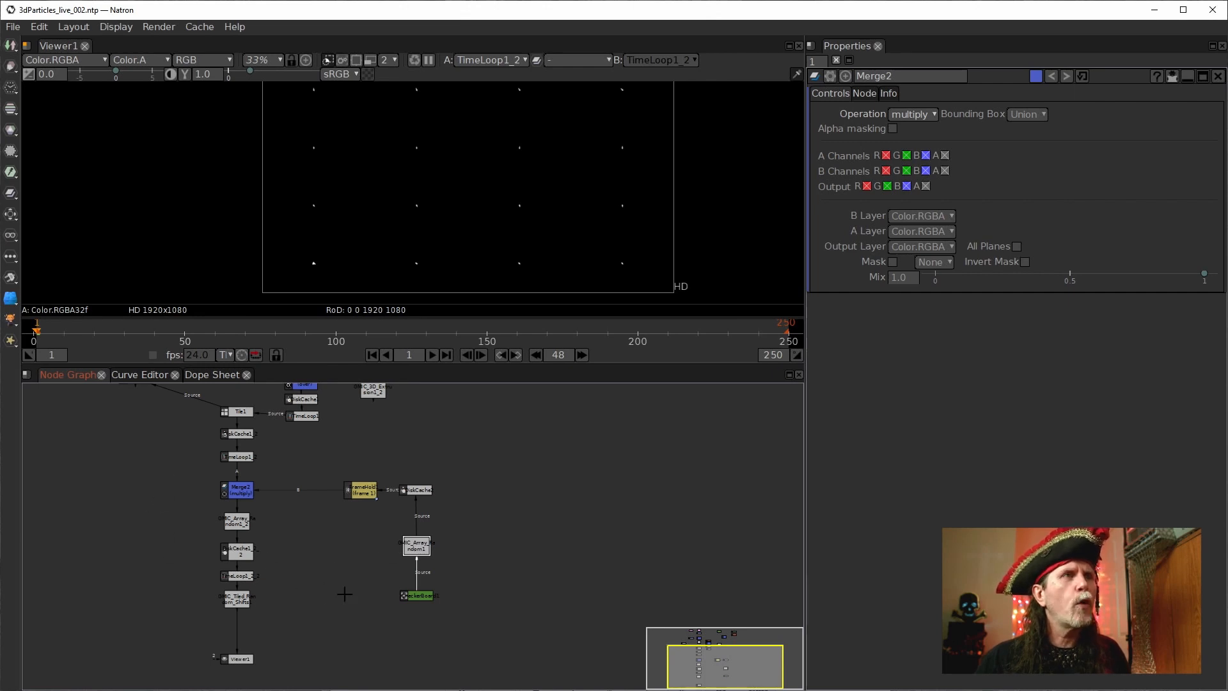
click(318, 600)
drag(318, 600, 344, 547)
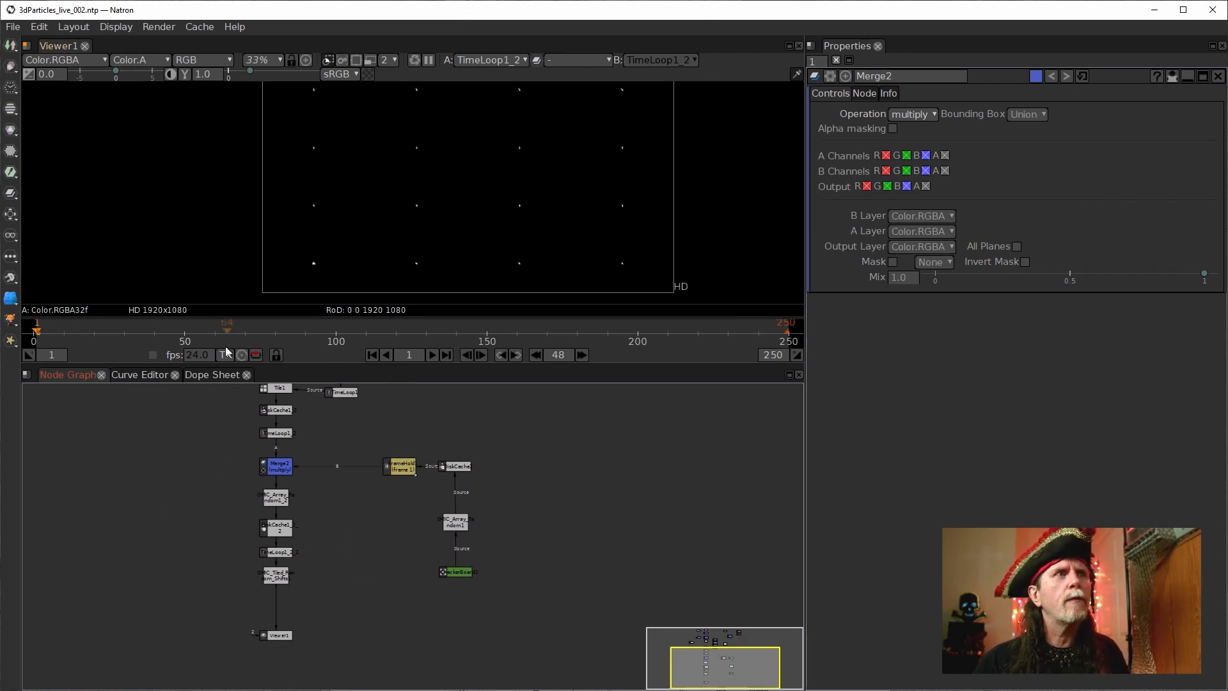
Step: Add a Backdrop node in the node graph between the Merge2 chain and the checkerboard branch
scroll(275, 500, up, 2)
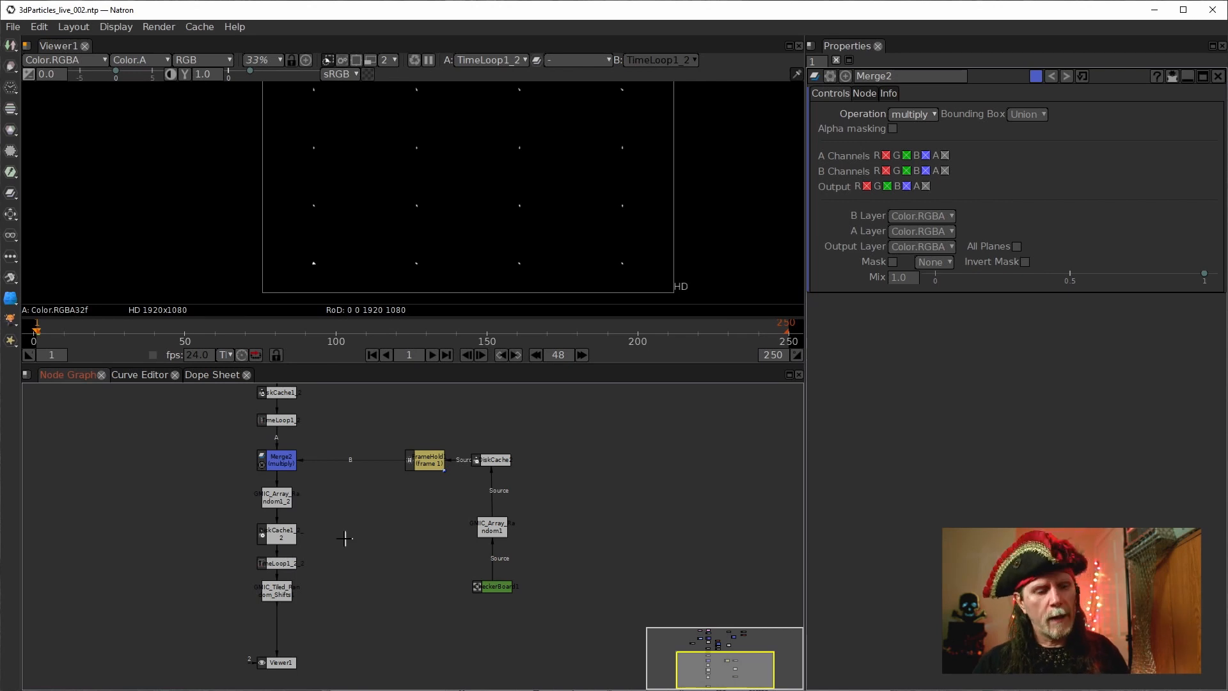
key(Tab)
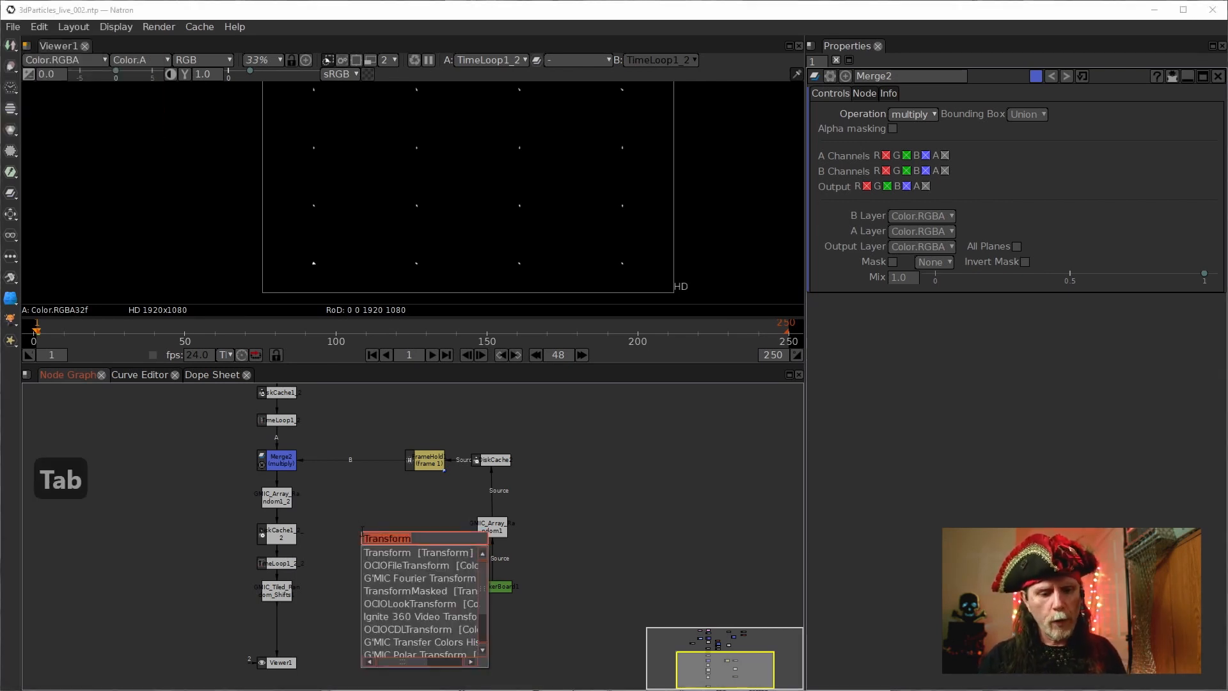
text(ba)
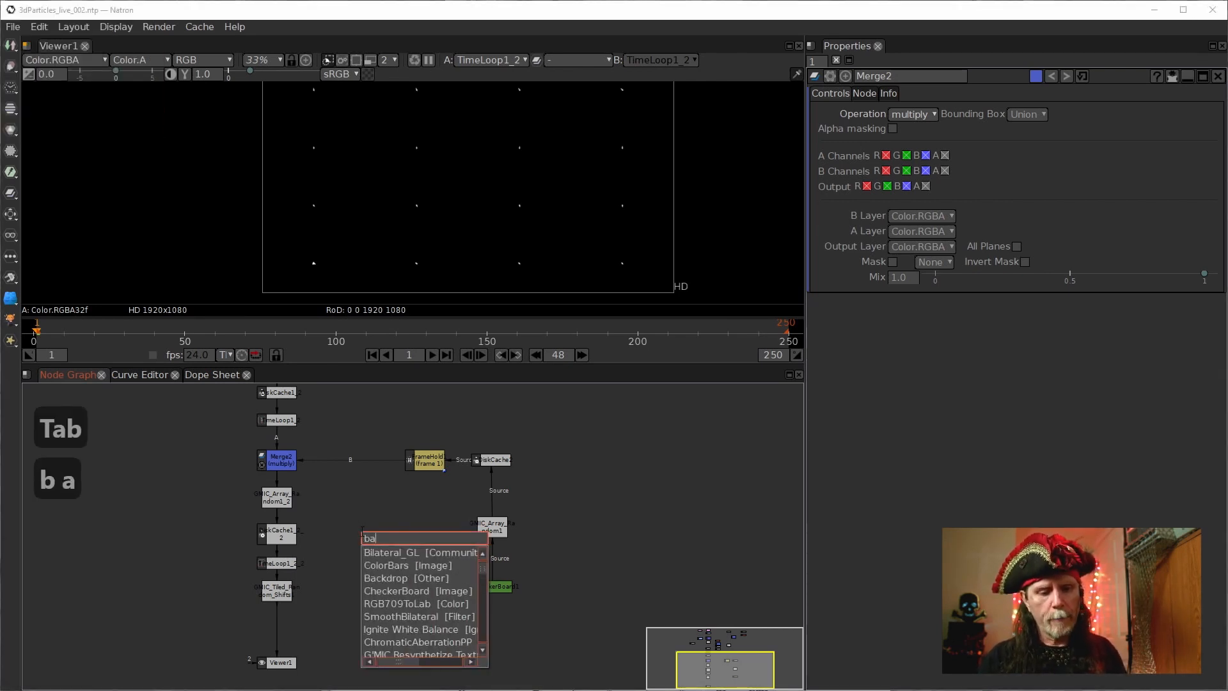
text(ck)
key(Down)
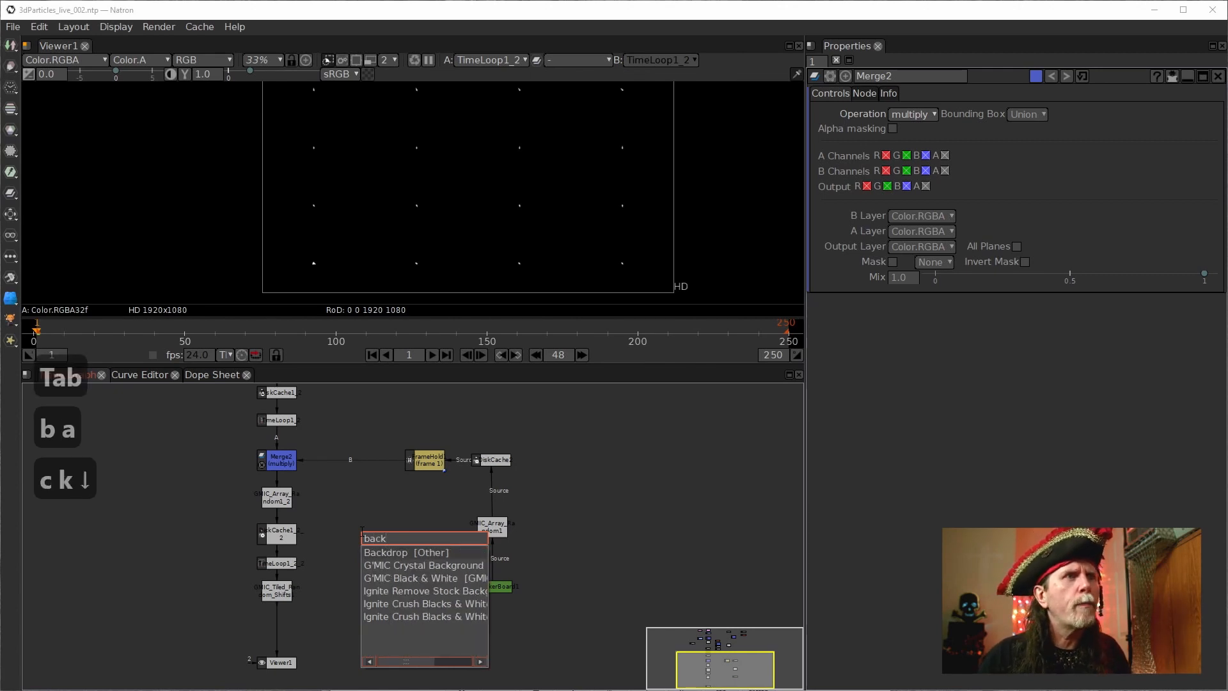
key(Return)
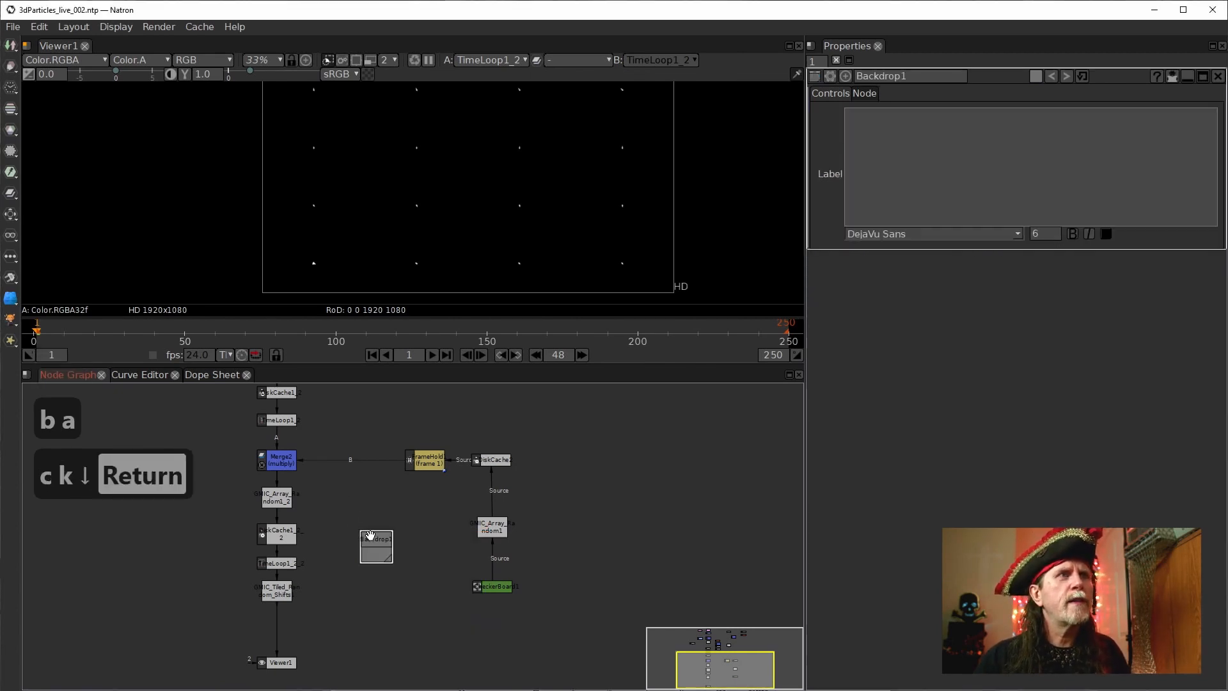
Step: Position and resize the backdrop so it encloses the Merge2 to GMIC Tiled Random Shifts chain and the checkerboard branch
drag(368, 534, 526, 603)
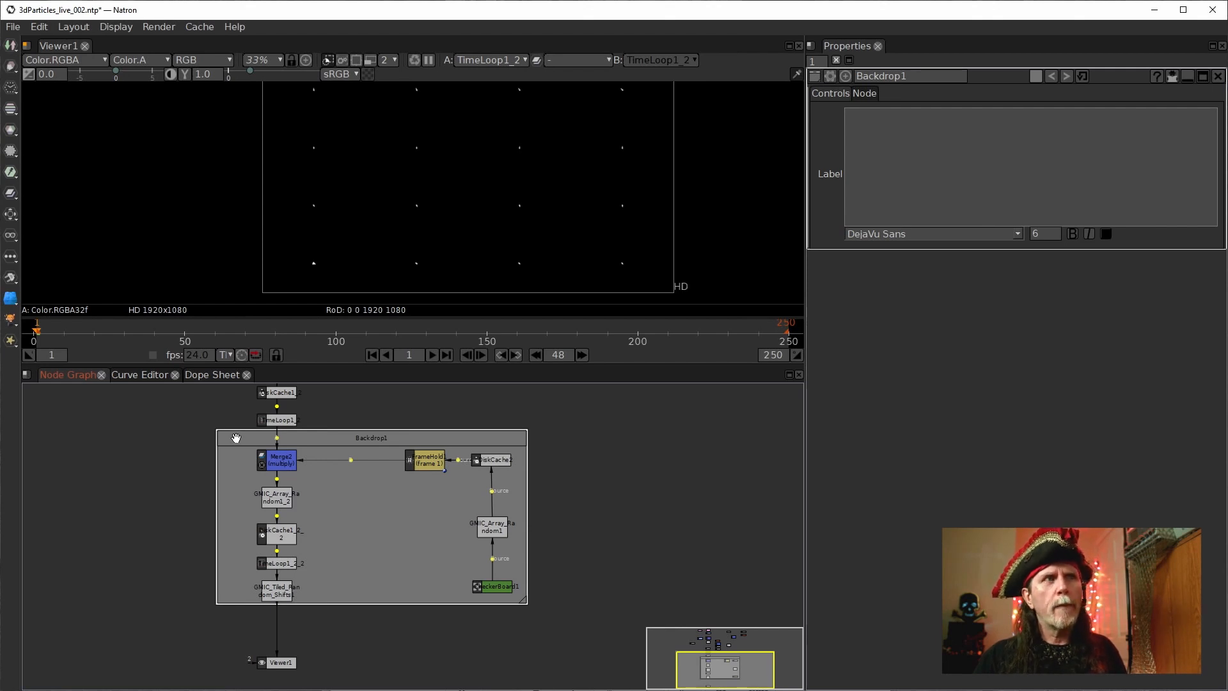
drag(236, 438, 265, 438)
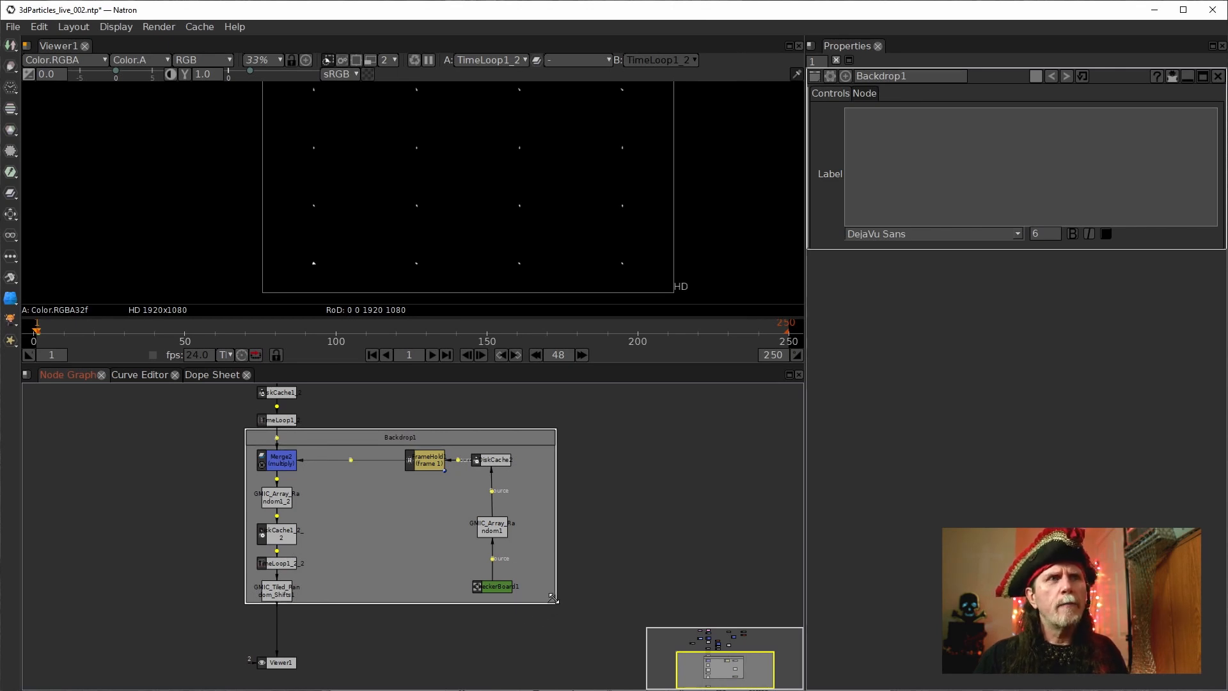
drag(554, 599, 522, 631)
Step: Move the FrameHold, DiskCache2, GMIC Array Random and CheckerBoard nodes closer to Merge2, and shrink the backdrop to fit the group
drag(421, 469, 336, 472)
drag(490, 464, 394, 464)
drag(492, 526, 401, 500)
drag(484, 583, 387, 528)
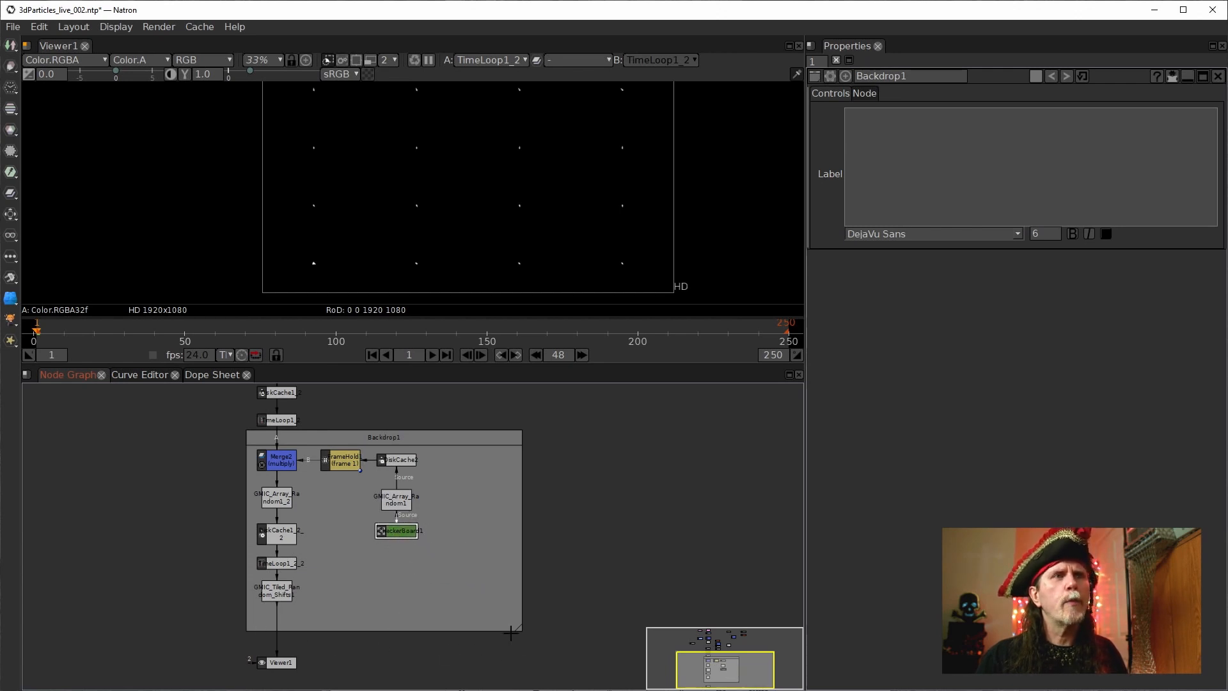
click(354, 592)
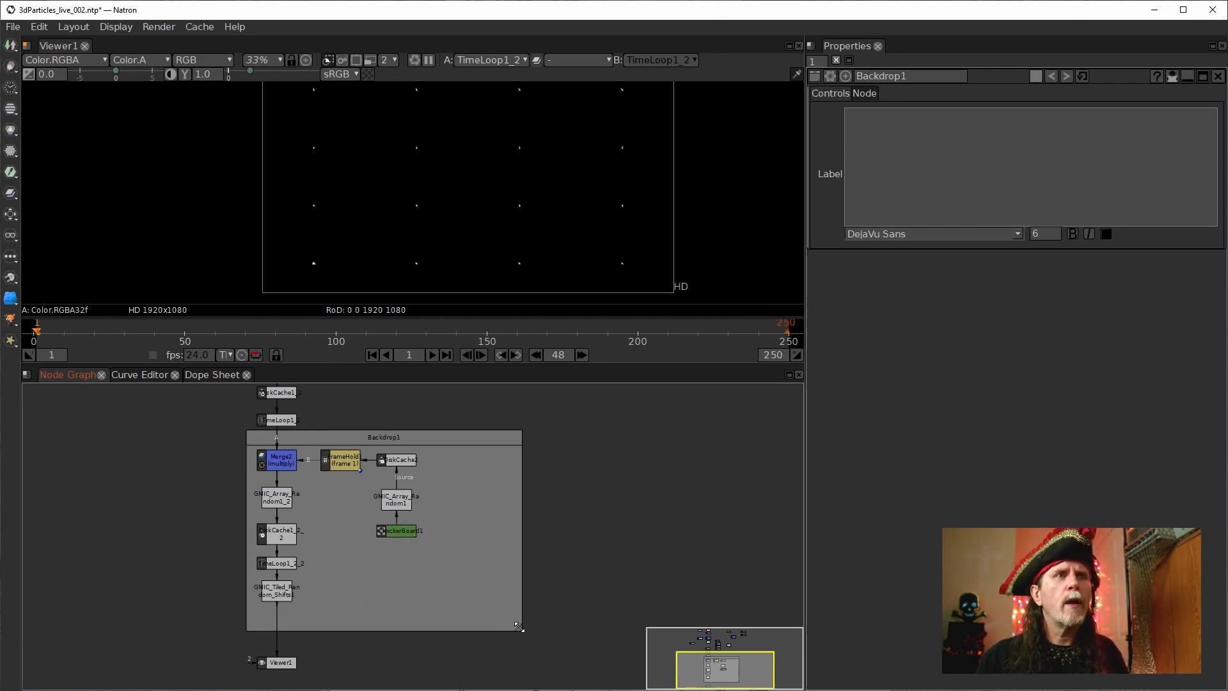
drag(519, 627, 429, 612)
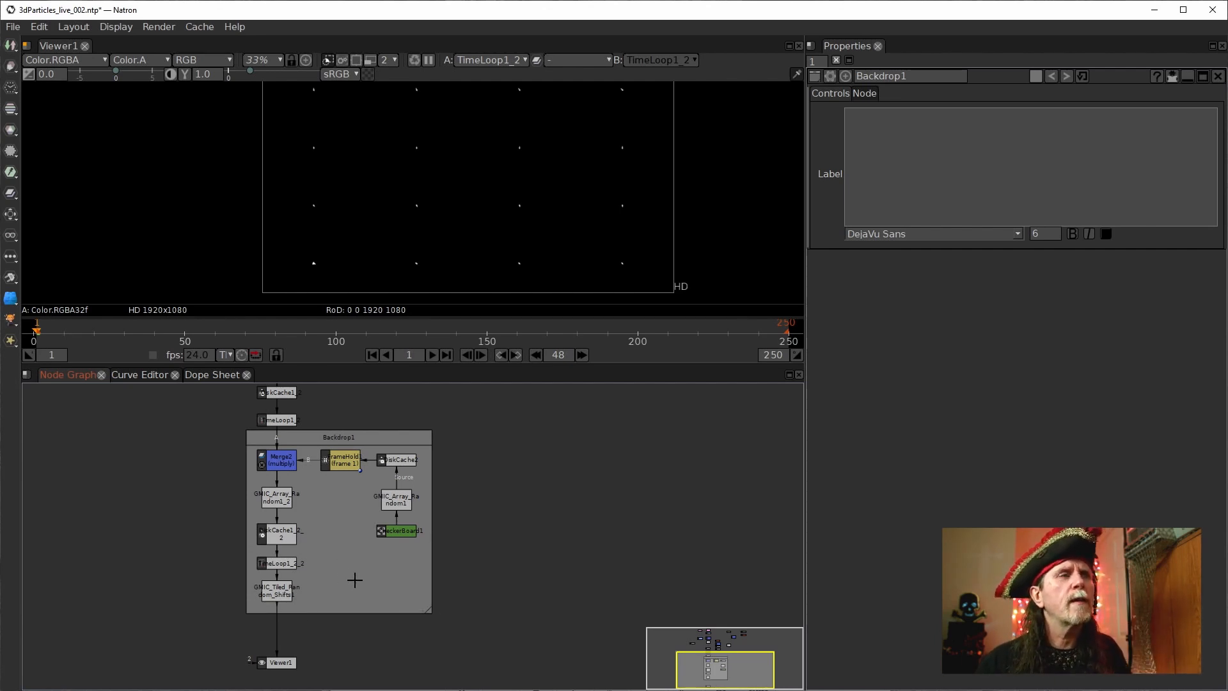
Step: Duplicate the backdrop with all its nodes and place the copy level with the original on its left side
drag(354, 579, 410, 582)
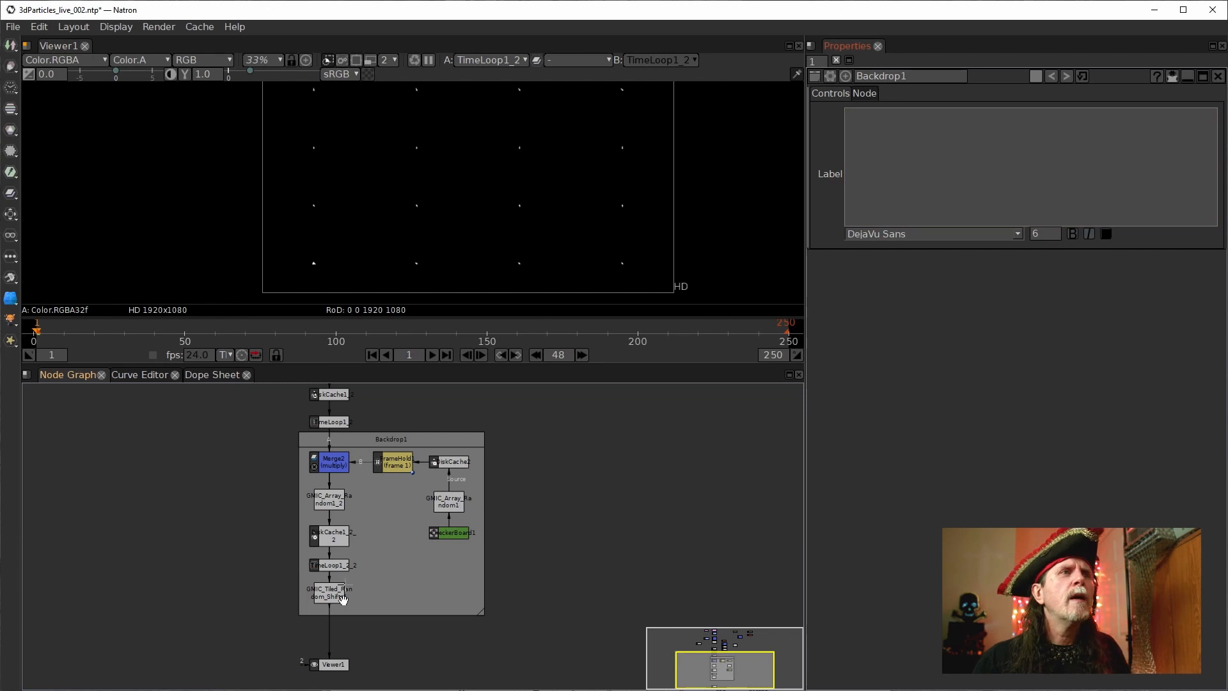
scroll(345, 636, up, 3)
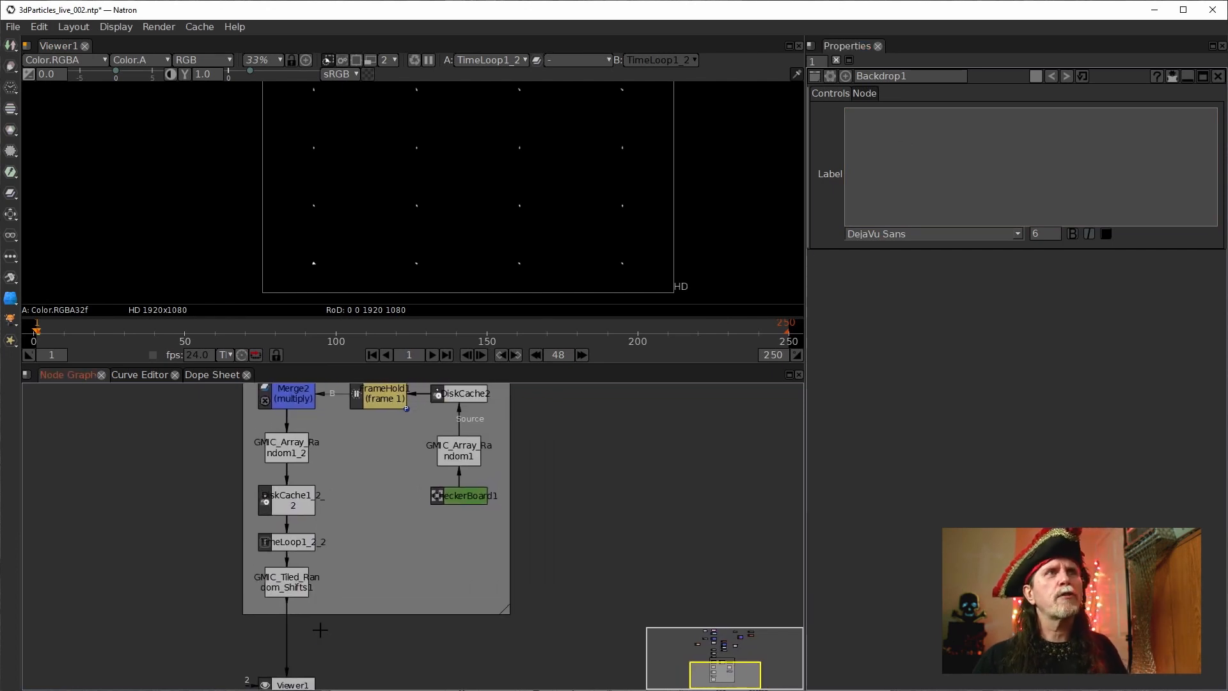
scroll(371, 536, down, 1)
scroll(365, 540, down, 2)
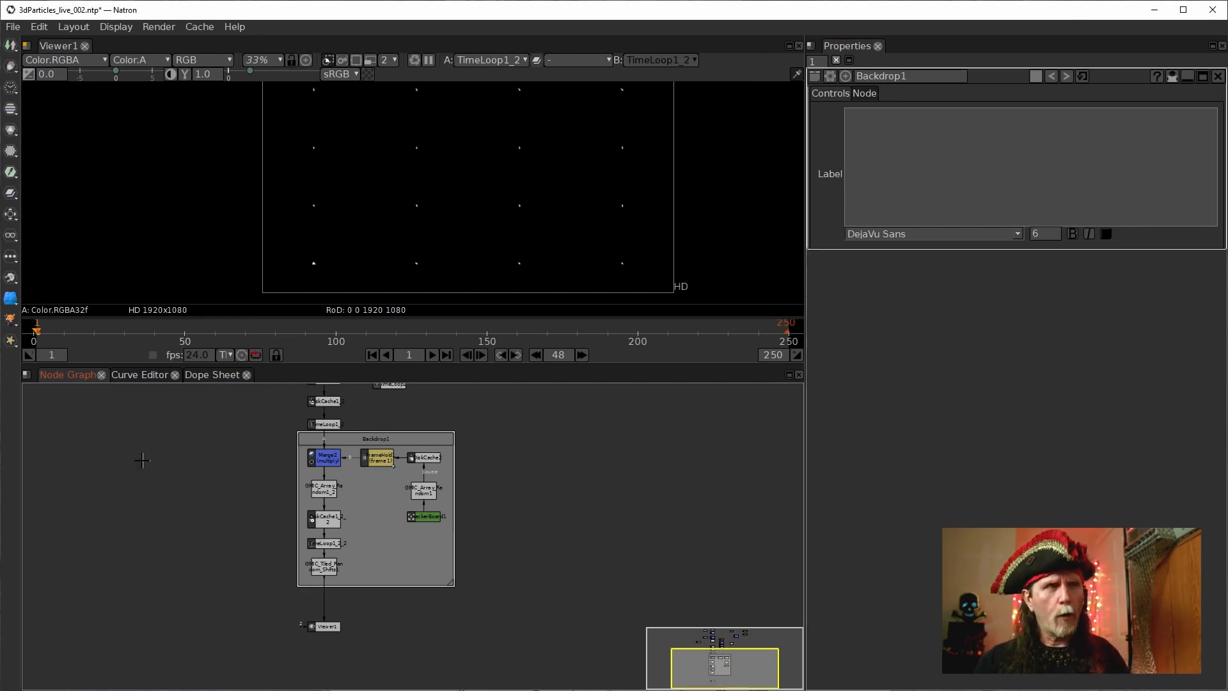
key(alt+c)
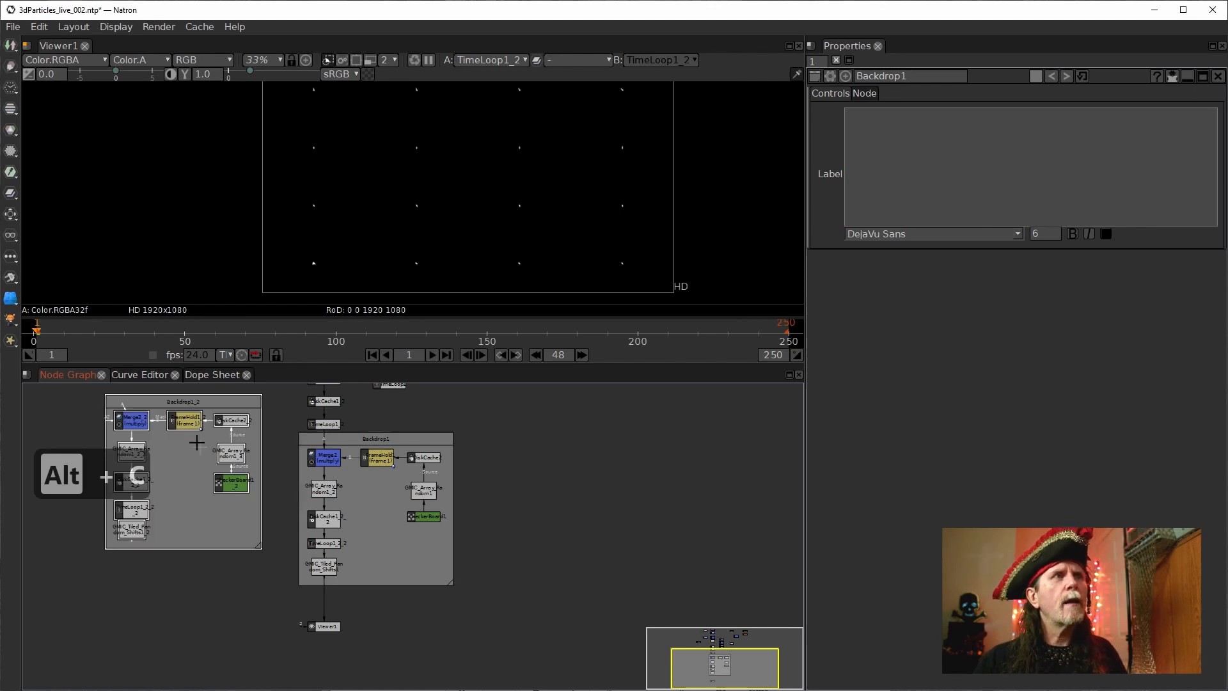
click(171, 448)
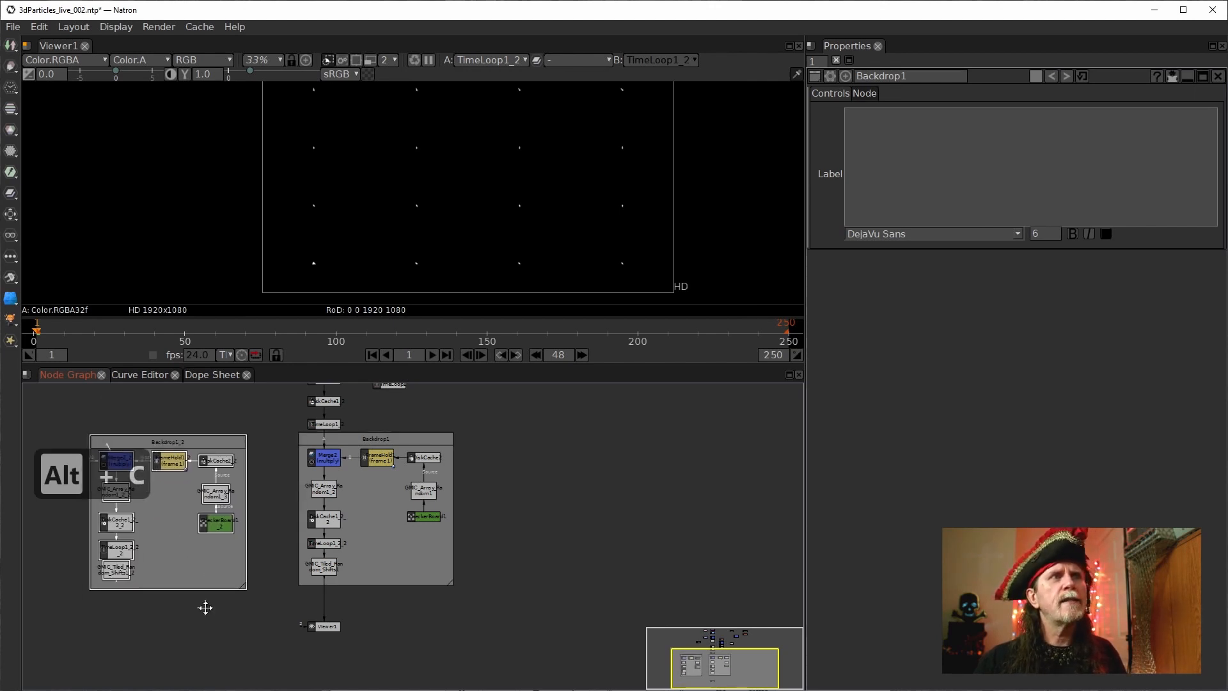
drag(205, 608, 313, 608)
scroll(283, 521, up, 2)
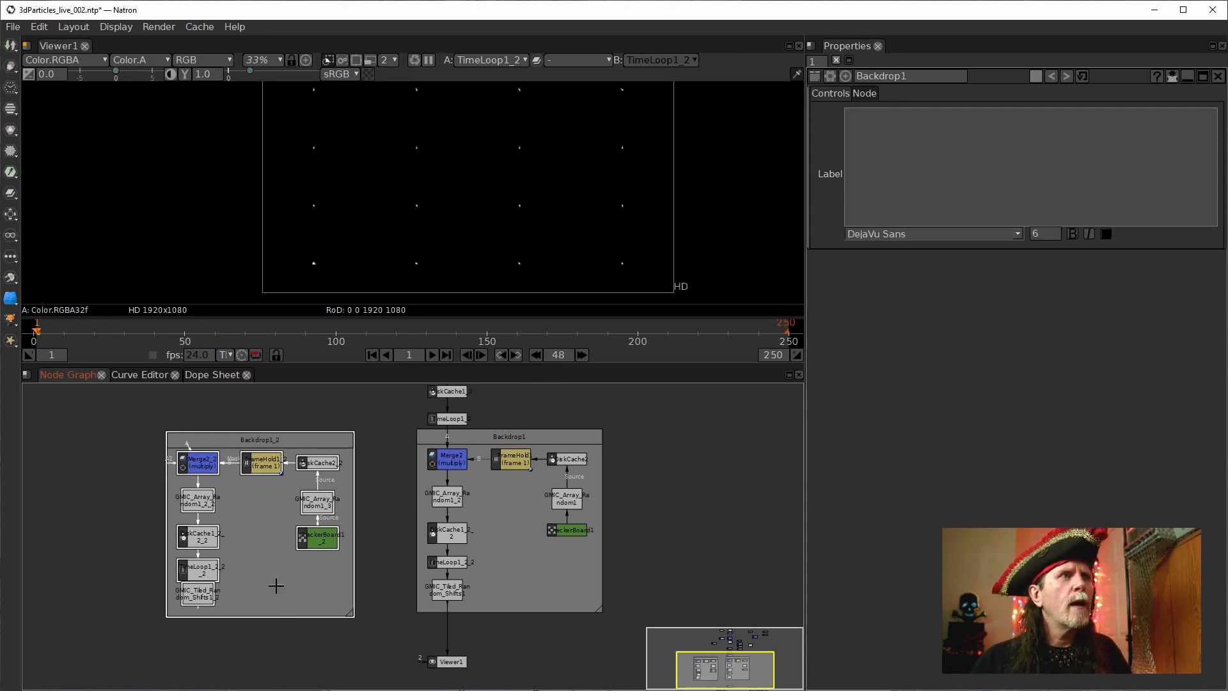
Step: Preview the original GMIC_Tiled_Random_Shifts1 node in the viewer, followed by its duplicate in the copied backdrop
click(266, 620)
click(198, 465)
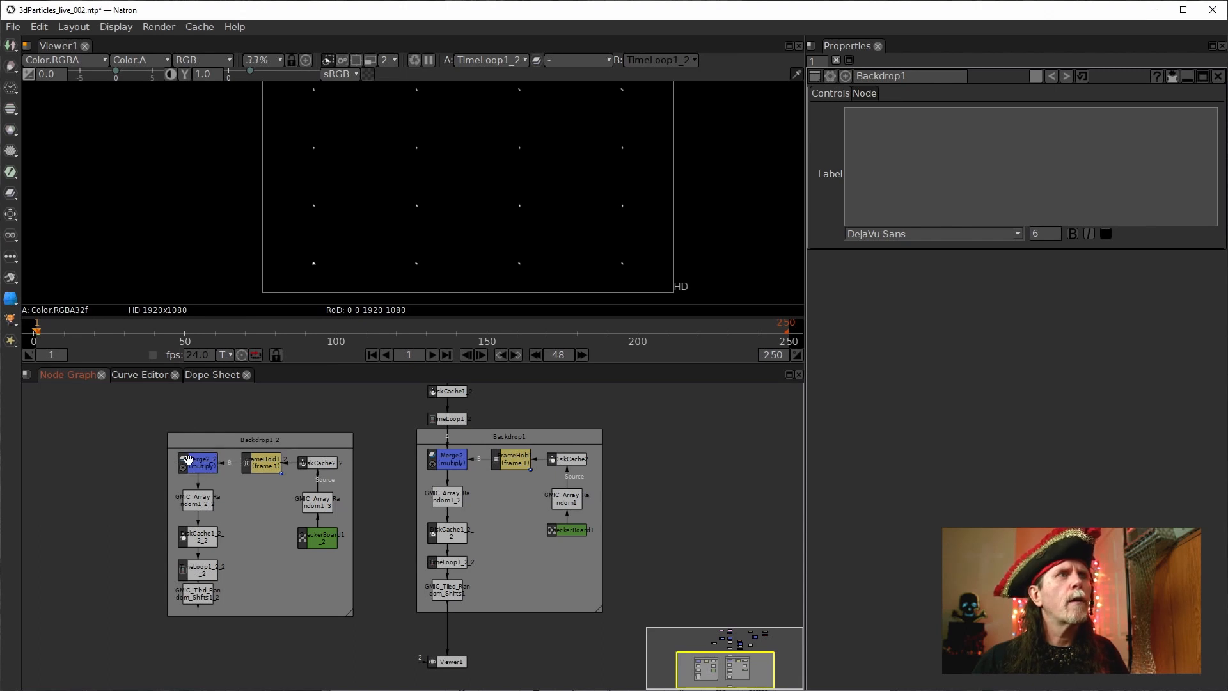
click(200, 597)
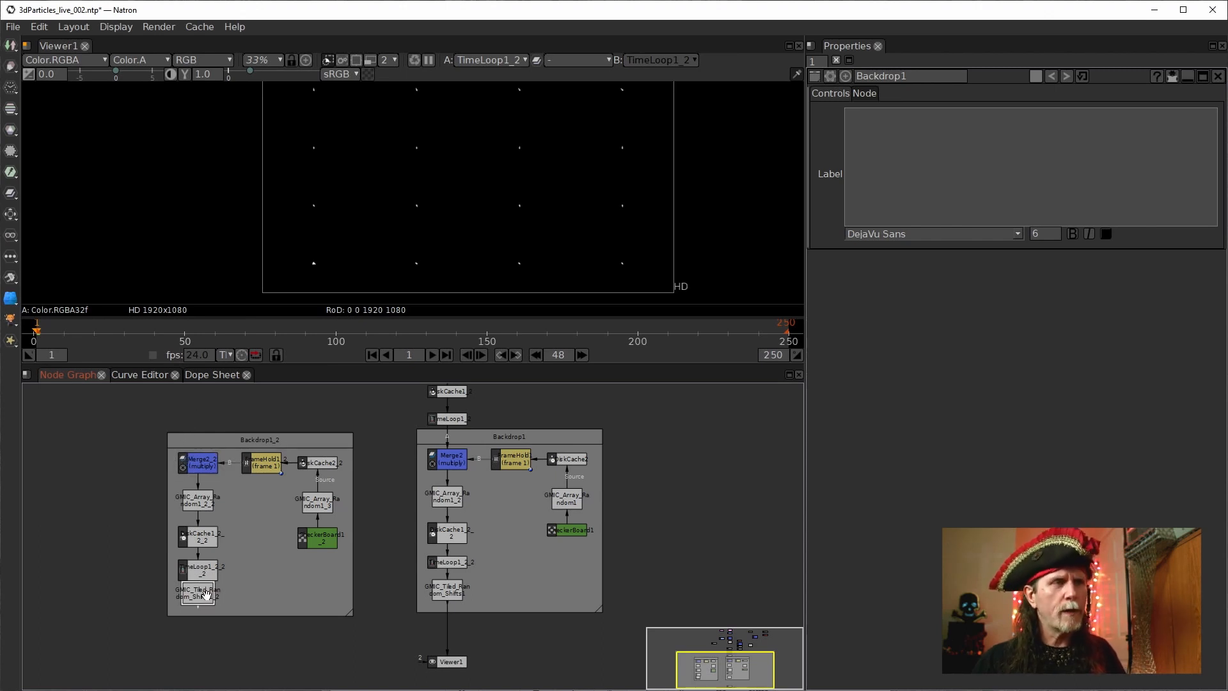
click(438, 593)
key(1)
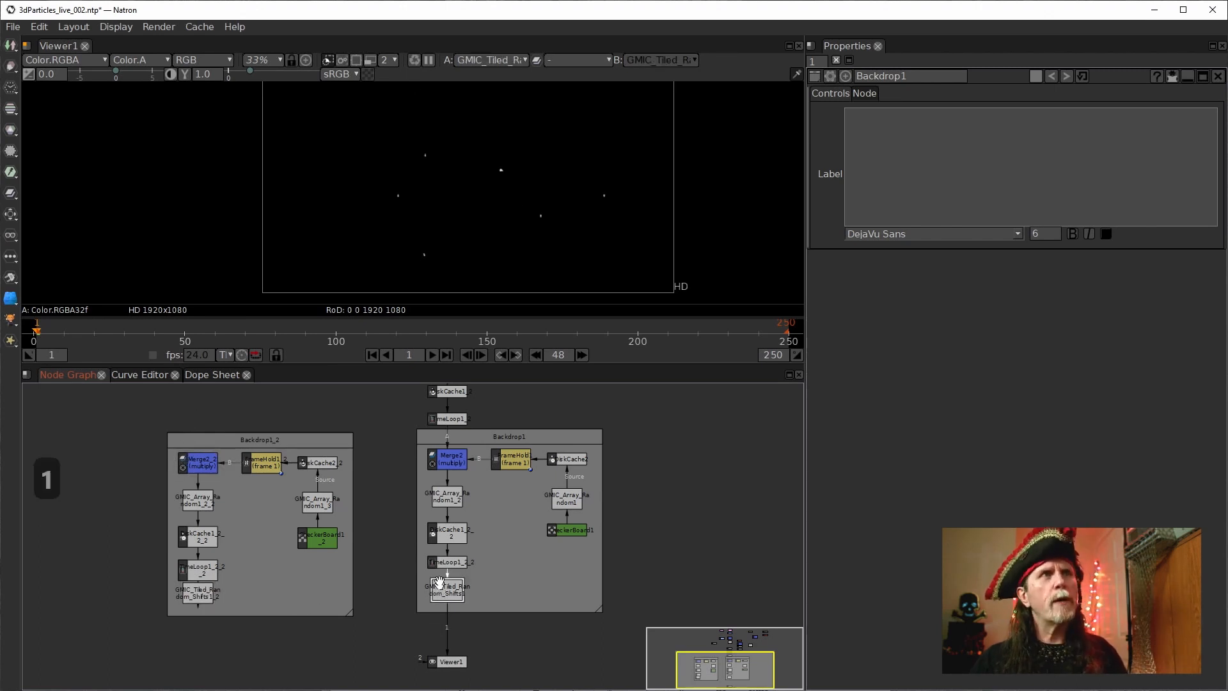
click(196, 598)
key(1)
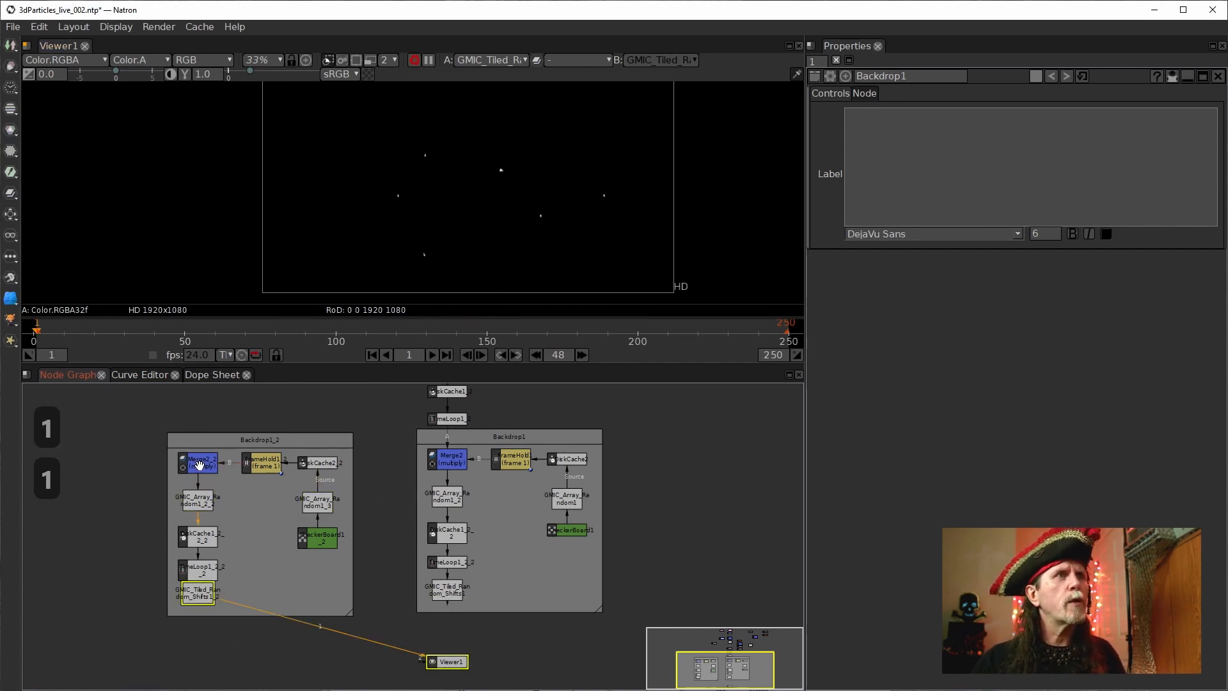
Step: Connect the A input of the duplicated Merge2_2 node to the TimeLoop1_2 node above the original backdrop
click(200, 465)
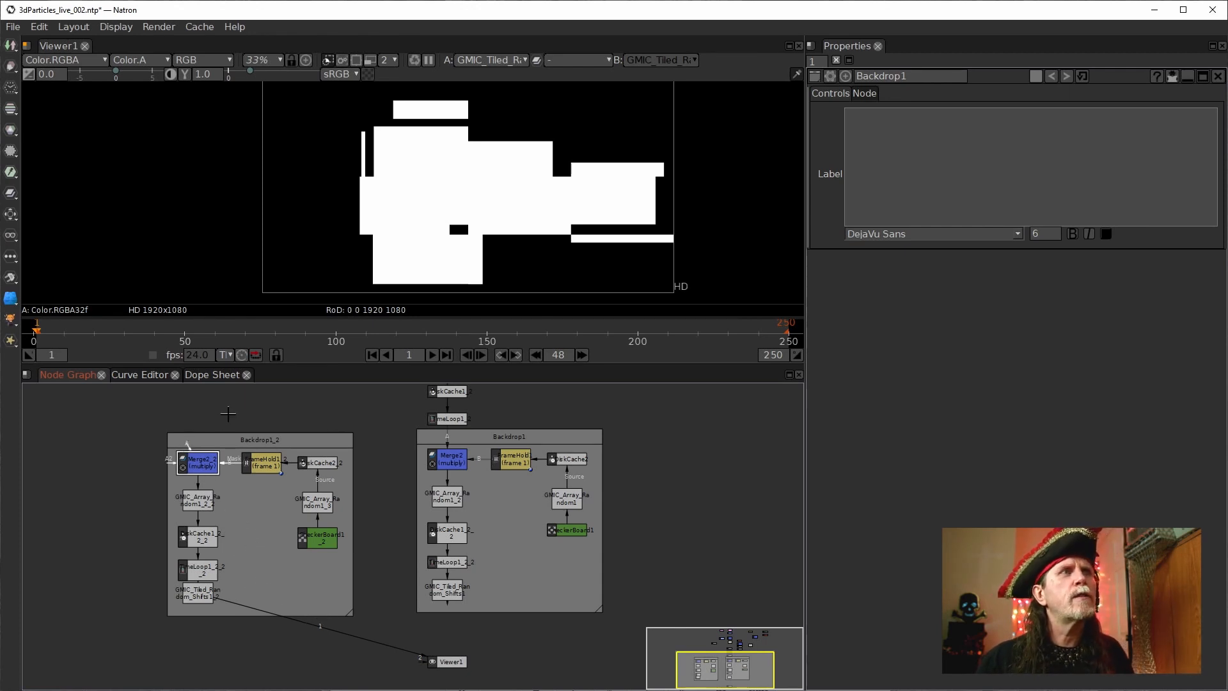
scroll(224, 415, up, 2)
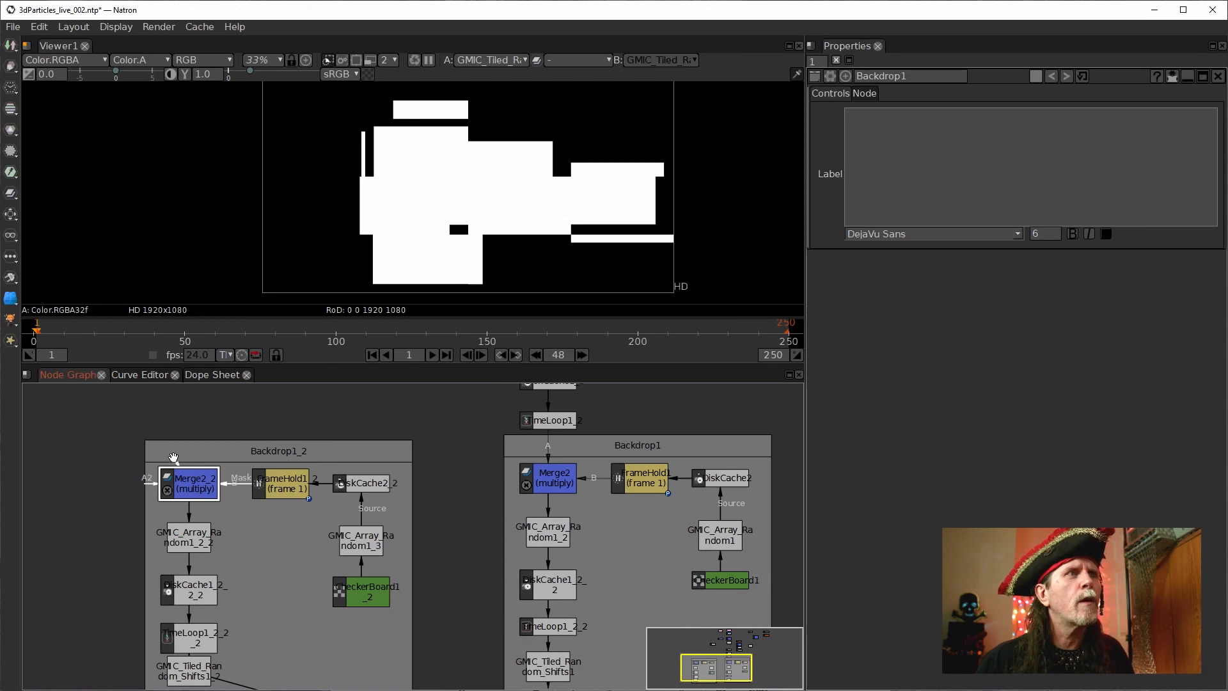
click(173, 457)
drag(190, 470, 537, 427)
Step: Set the Global Random Seed of the duplicated checkerboard randomizer, GMIC_Array_Random1_3, to 3 in its advanced options
drag(199, 517, 199, 503)
drag(348, 638, 364, 574)
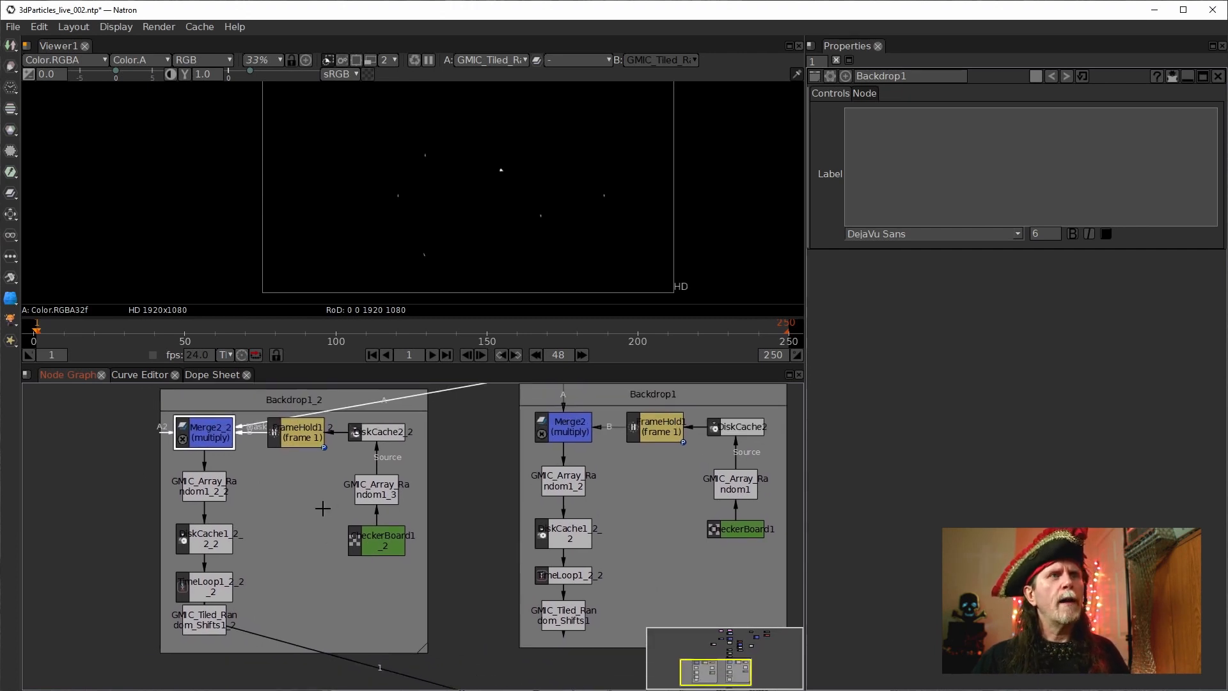
click(367, 491)
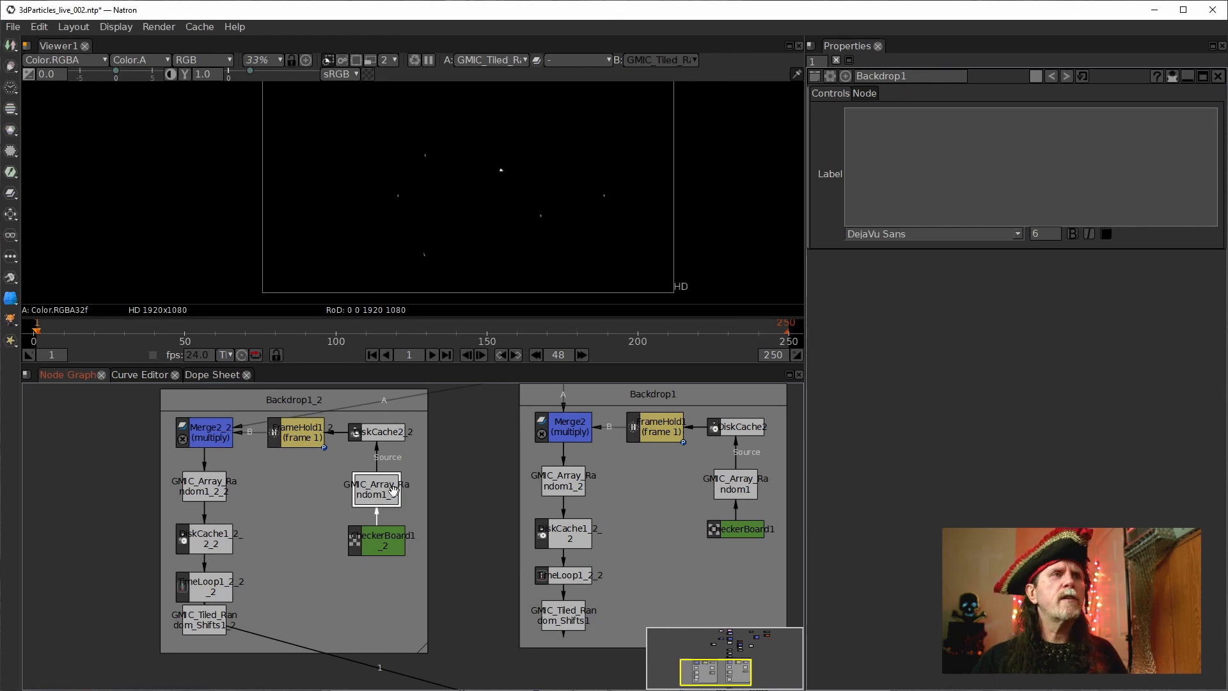
double_click(374, 492)
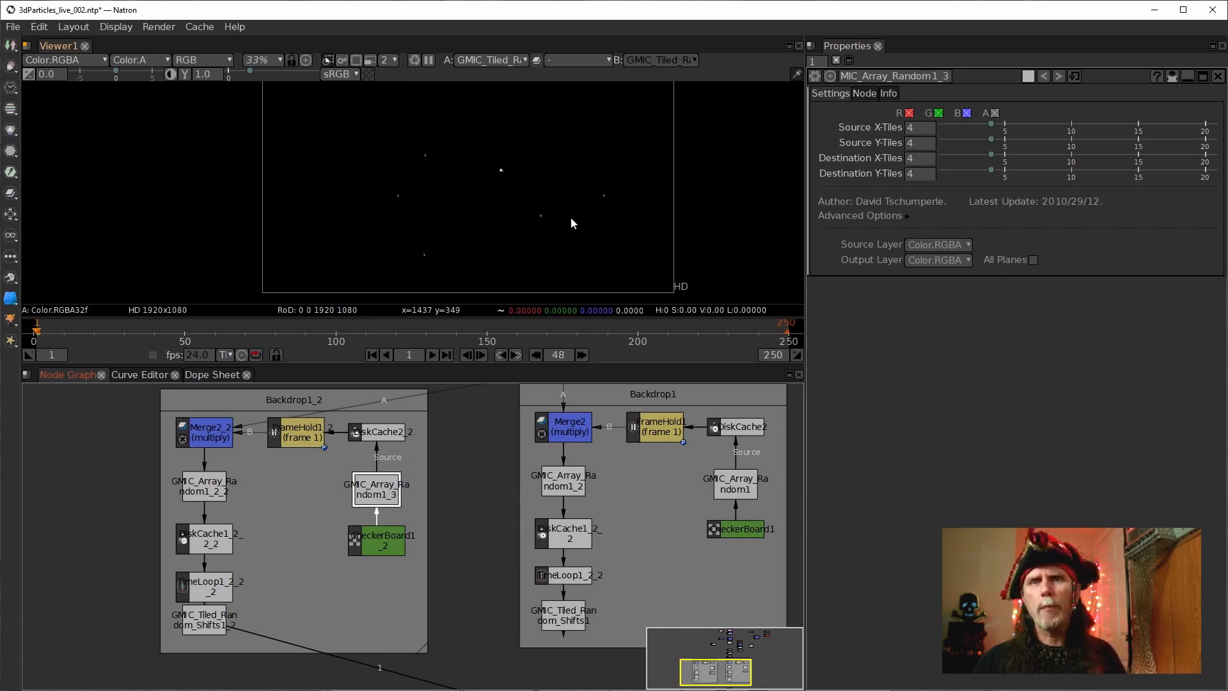
click(908, 219)
double_click(947, 279)
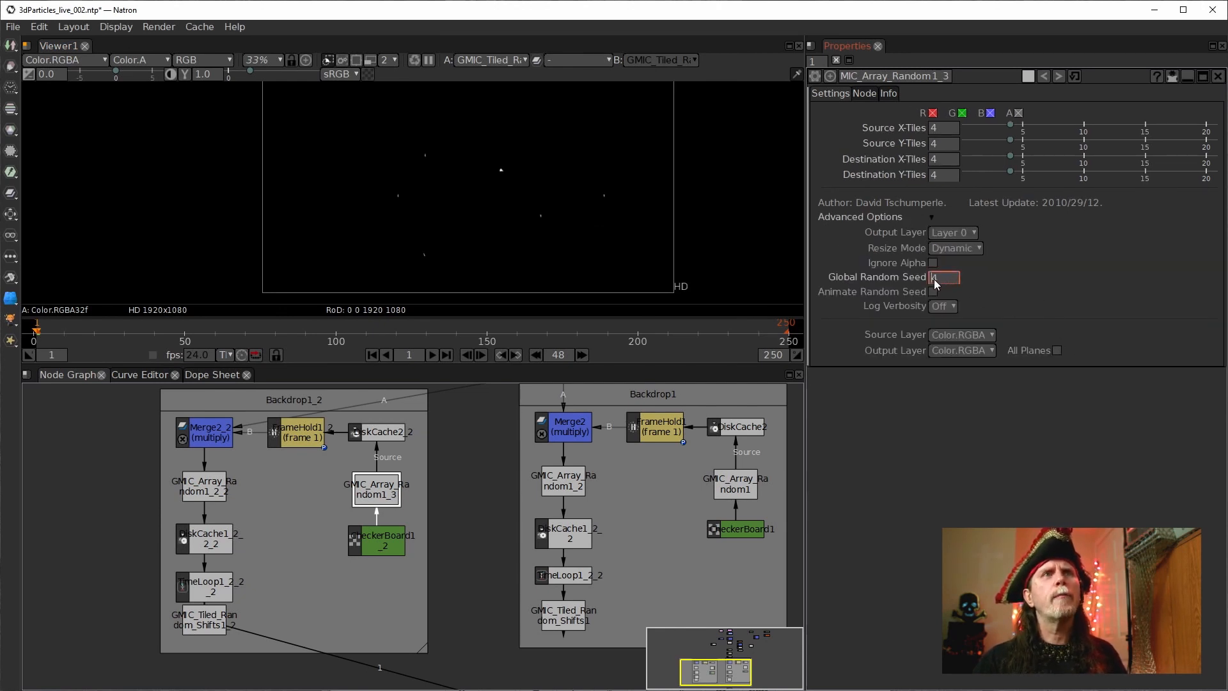
text(3)
key(Return)
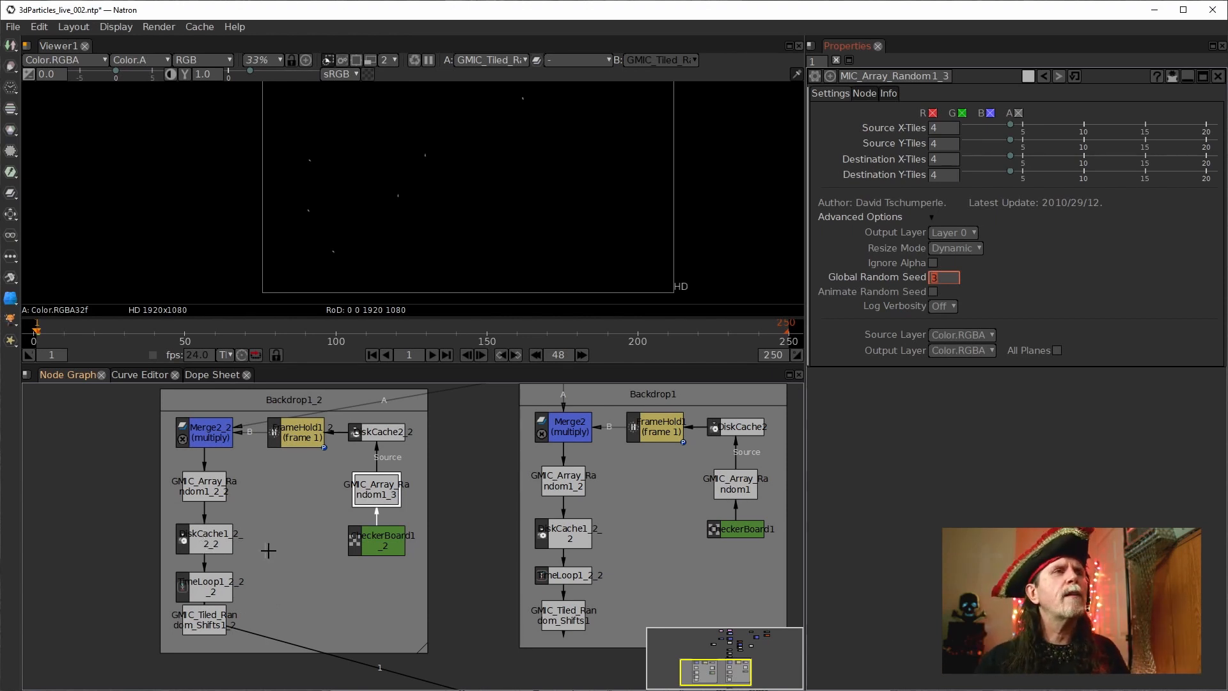
Step: Compare the original and duplicated GMIC Tiled Random Shifts outputs in the viewer, and reselect the duplicate's checkerboard randomizer node
drag(477, 630, 446, 615)
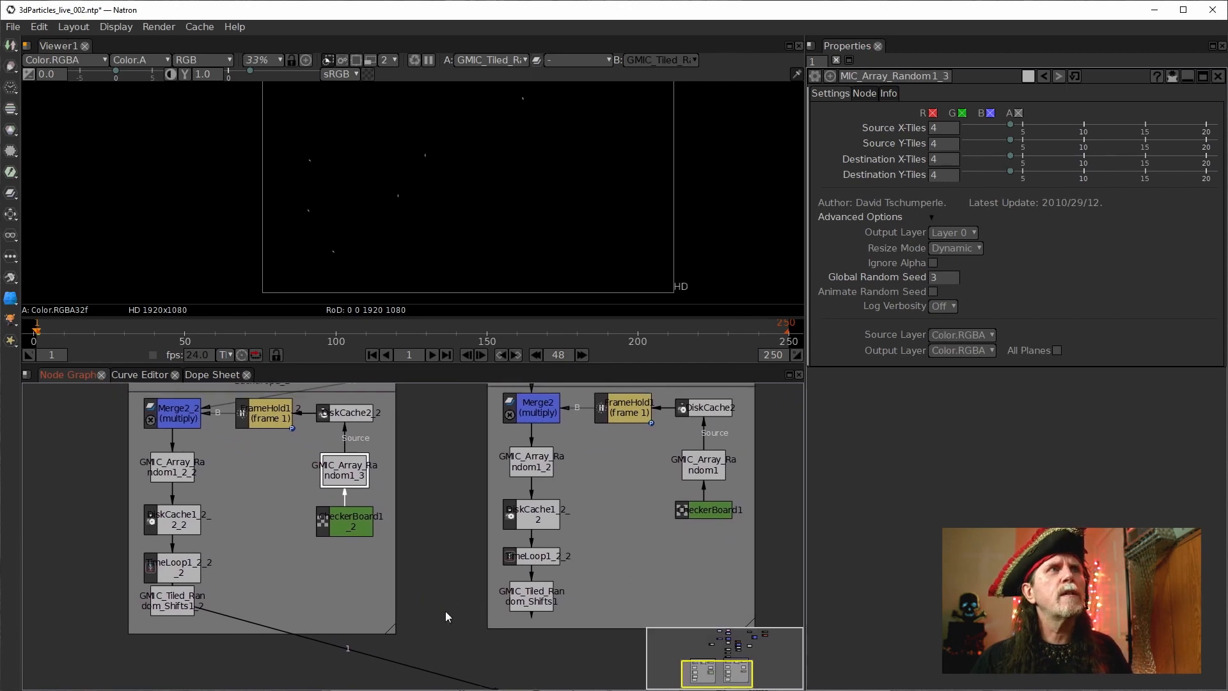
click(541, 597)
key(1)
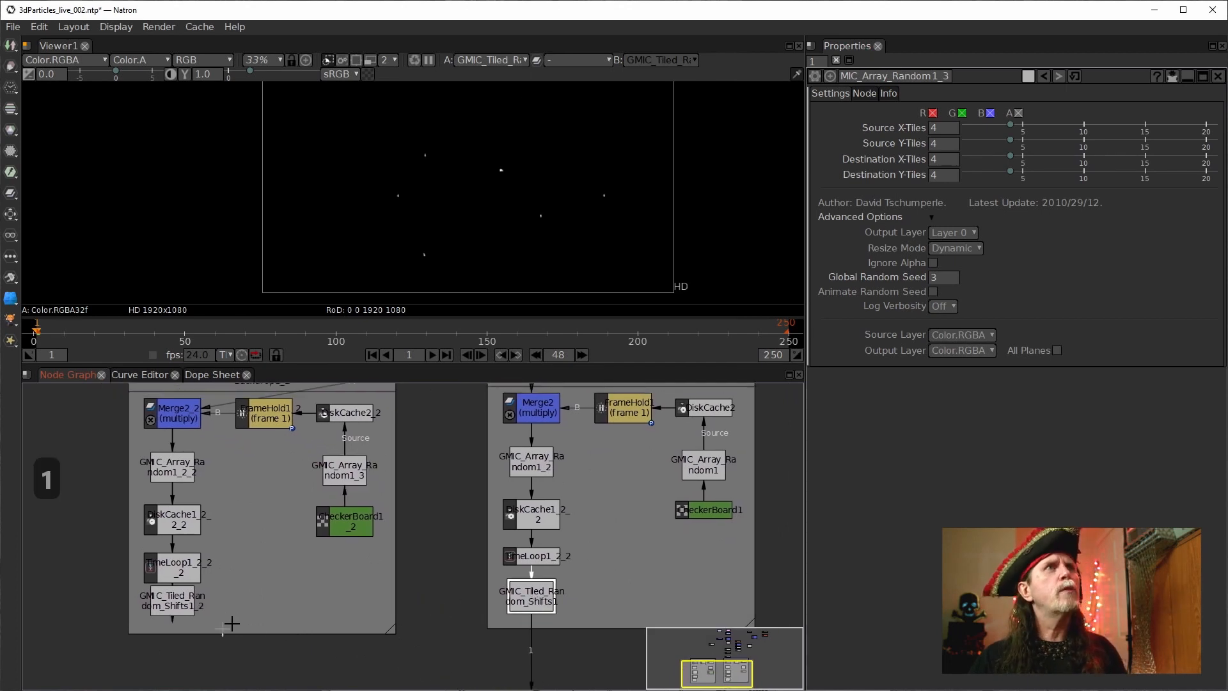
click(160, 589)
key(1)
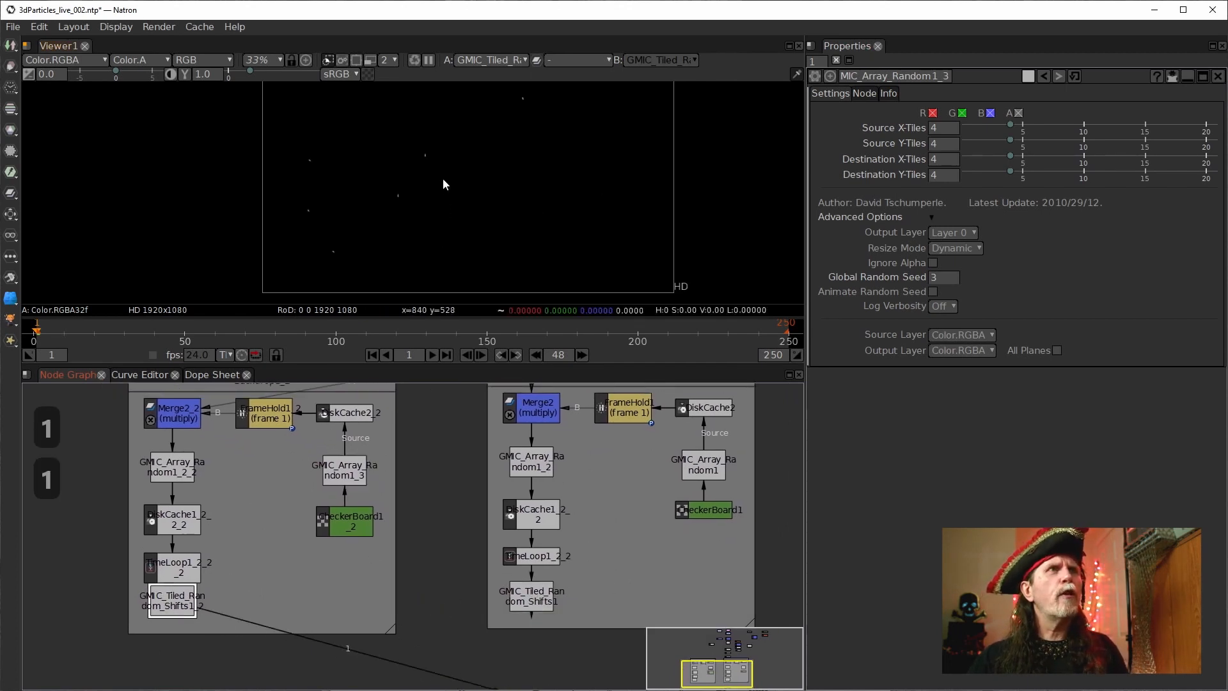
click(346, 474)
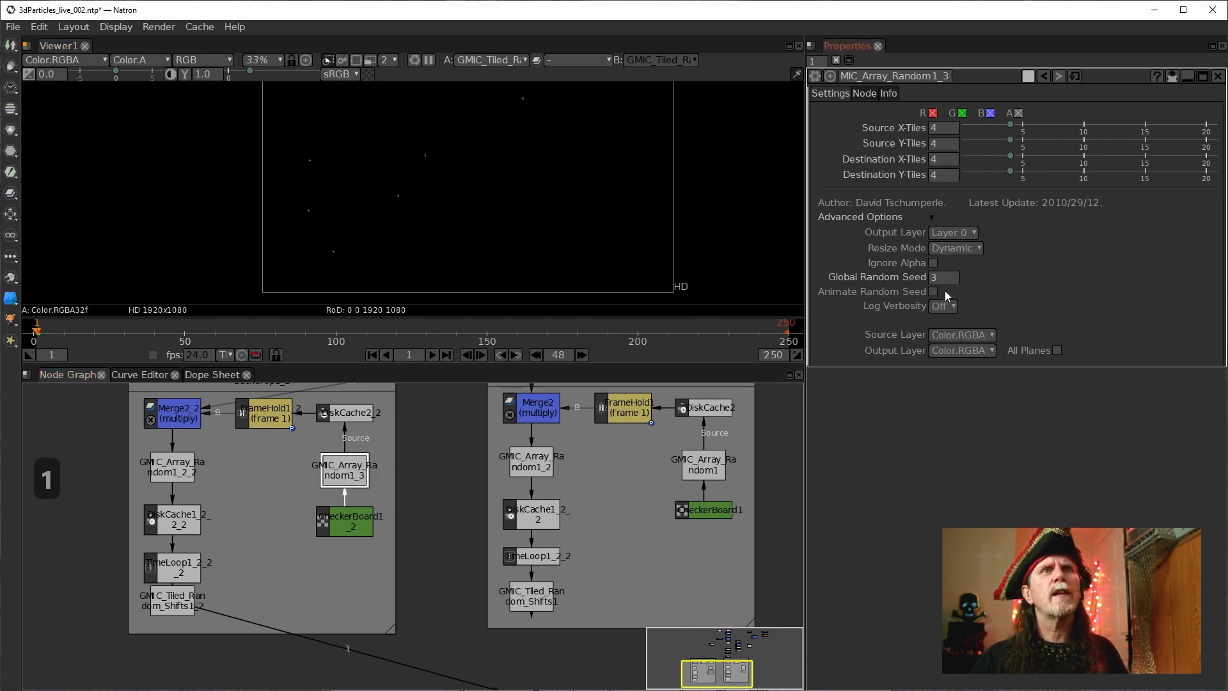
Step: Move Viewer1 lower in the node graph and place a new Merge node above it, between the two backdrop branches
mouse_move(542, 577)
mouse_down()
mouse_move(565, 481)
mouse_move(547, 556)
mouse_up()
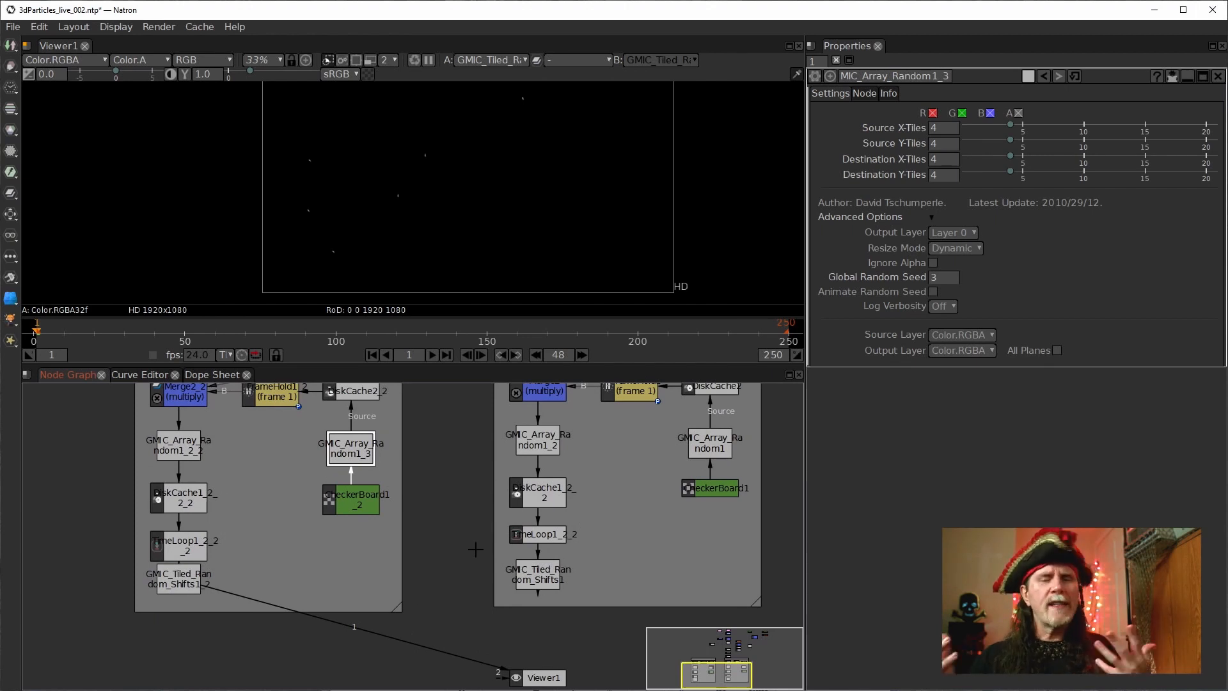
drag(480, 637, 483, 521)
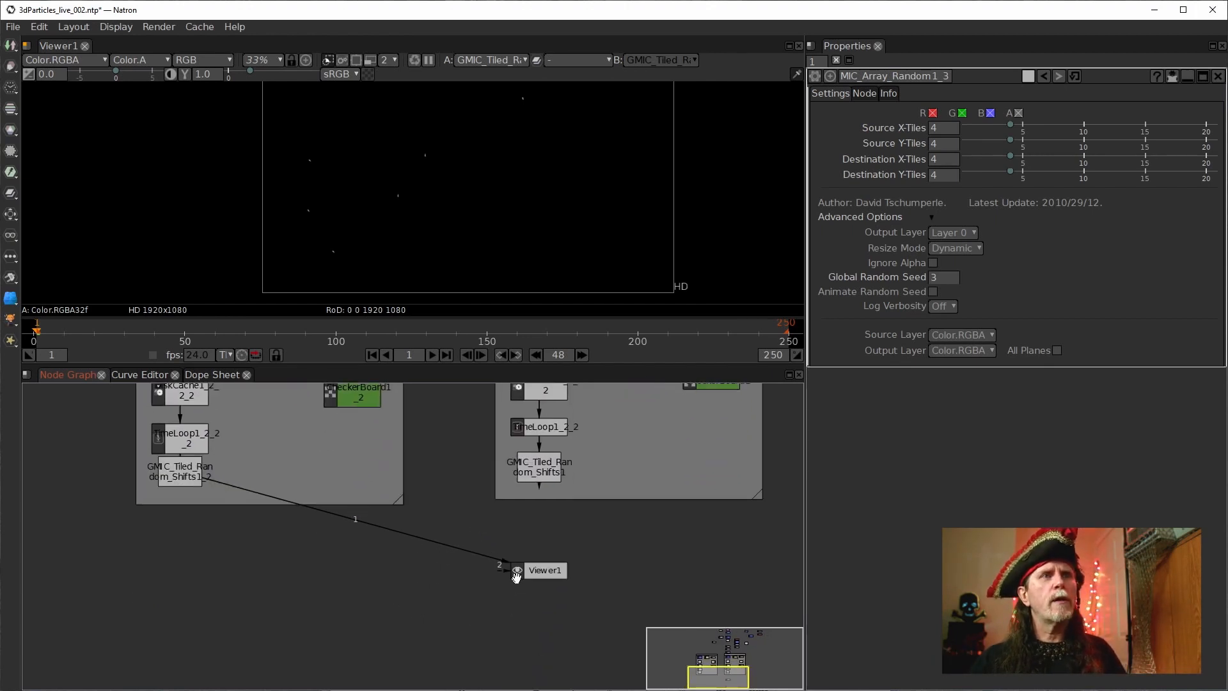
drag(510, 570, 509, 649)
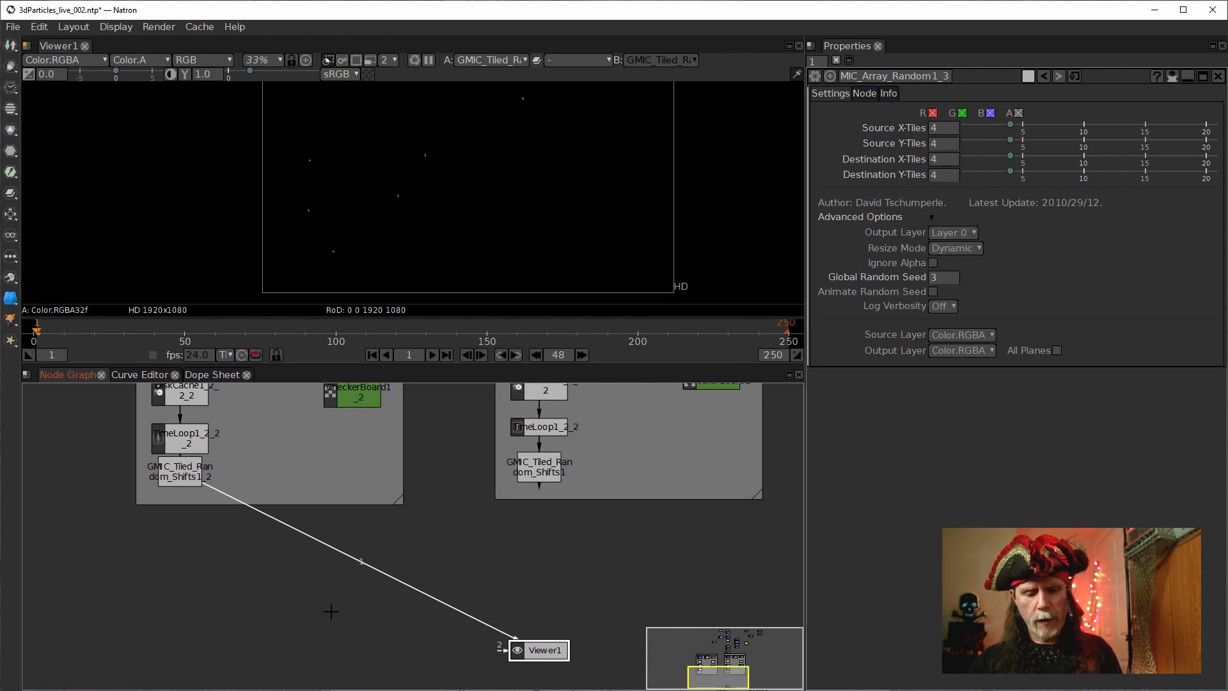
key(m)
drag(619, 601, 467, 600)
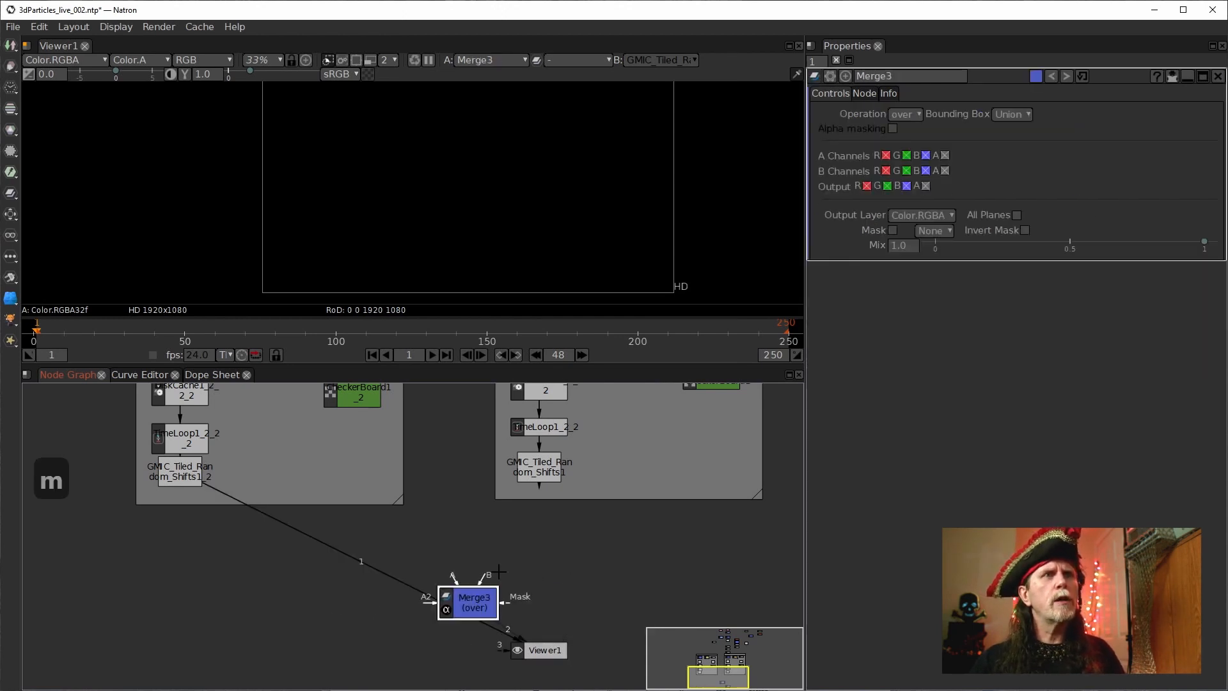
Step: Move the Merge3 node up beneath the original backdrop and disconnect both existing inputs of Viewer1
scroll(553, 520, down, 3)
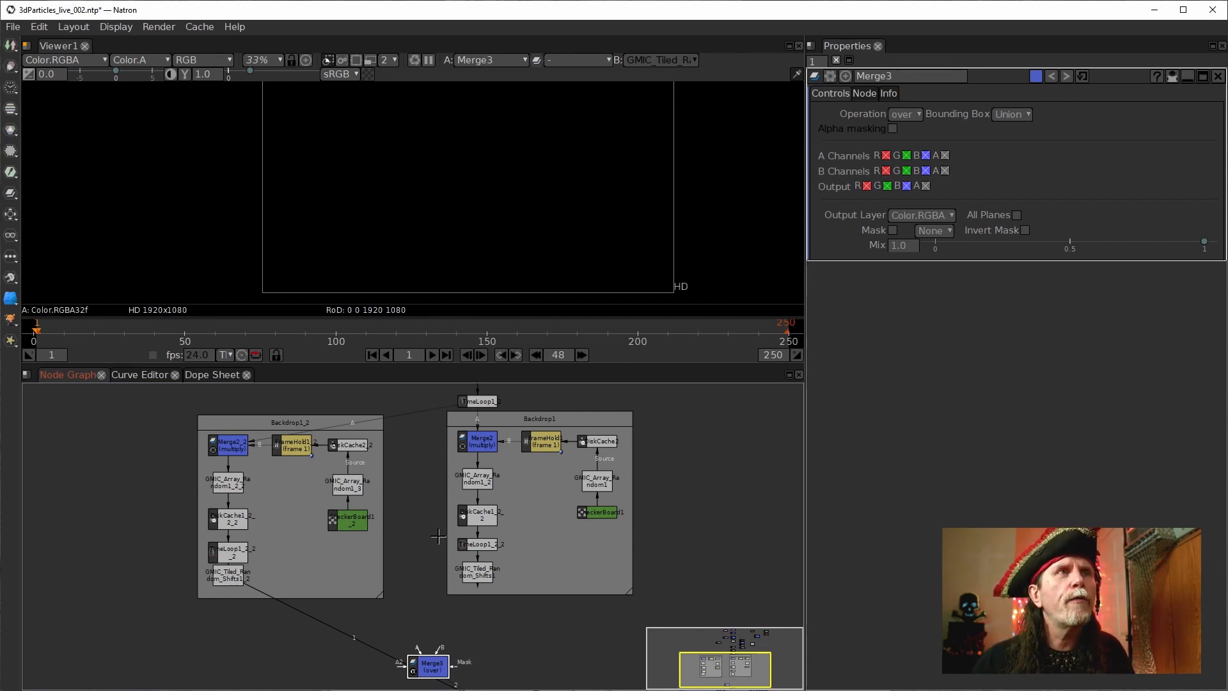
drag(429, 665, 446, 628)
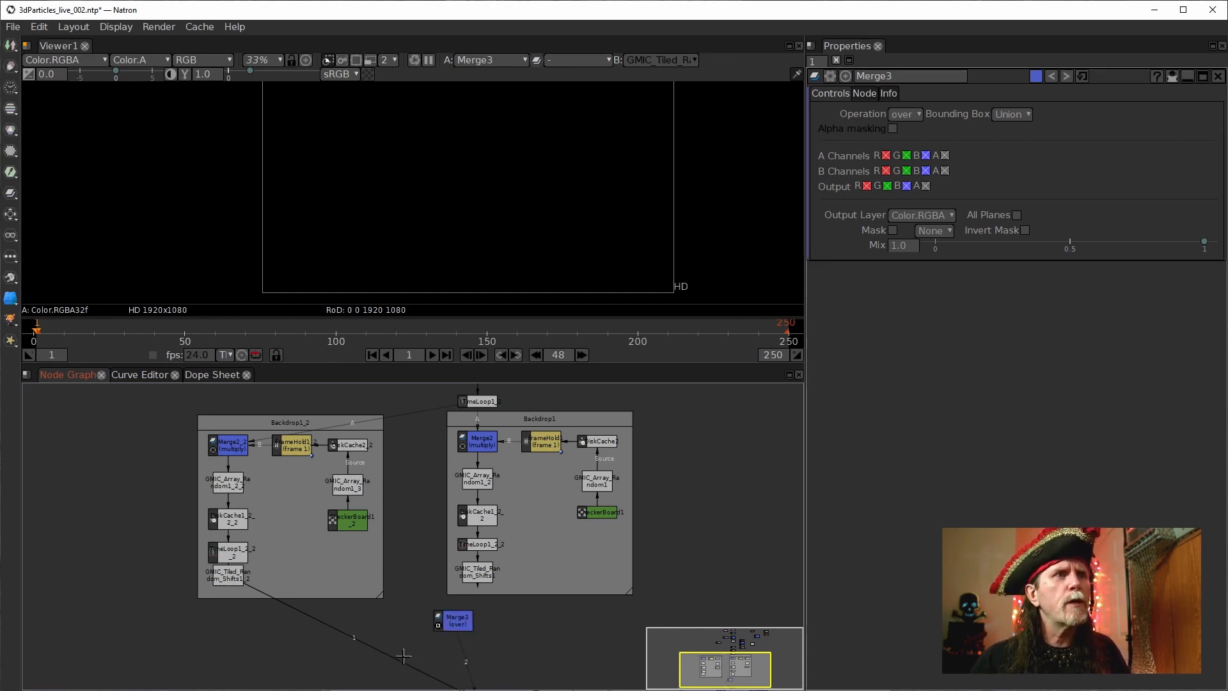
drag(622, 672, 610, 580)
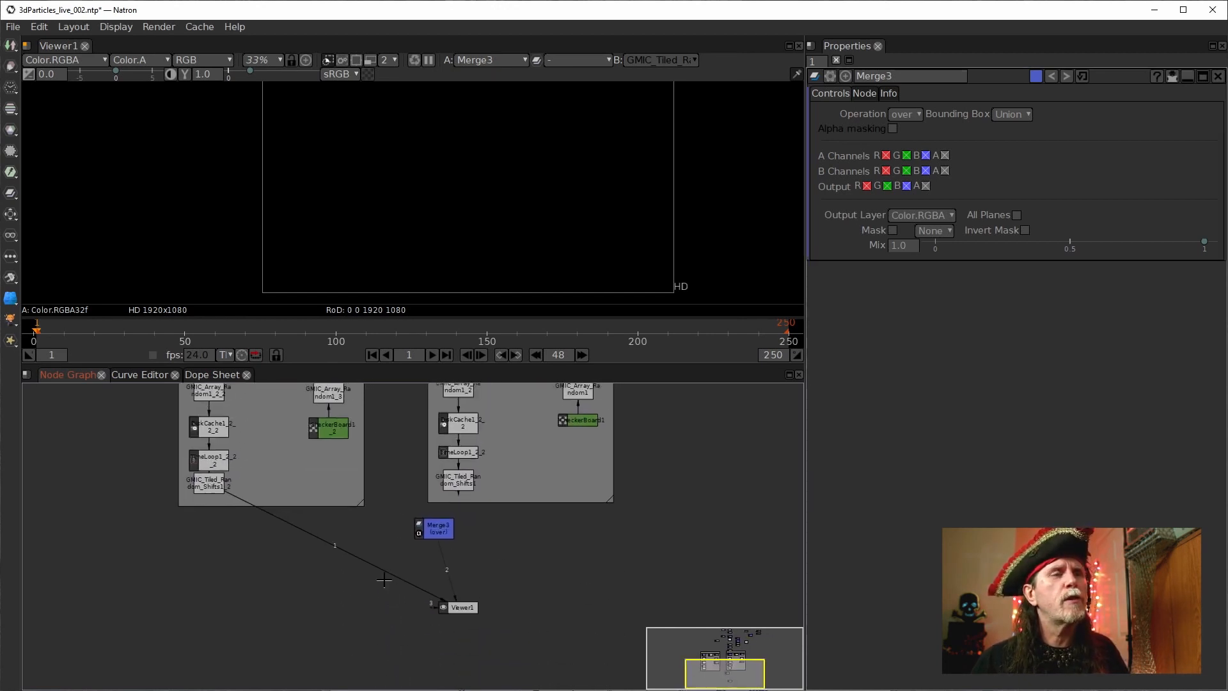
drag(384, 579, 381, 593)
drag(449, 566, 416, 581)
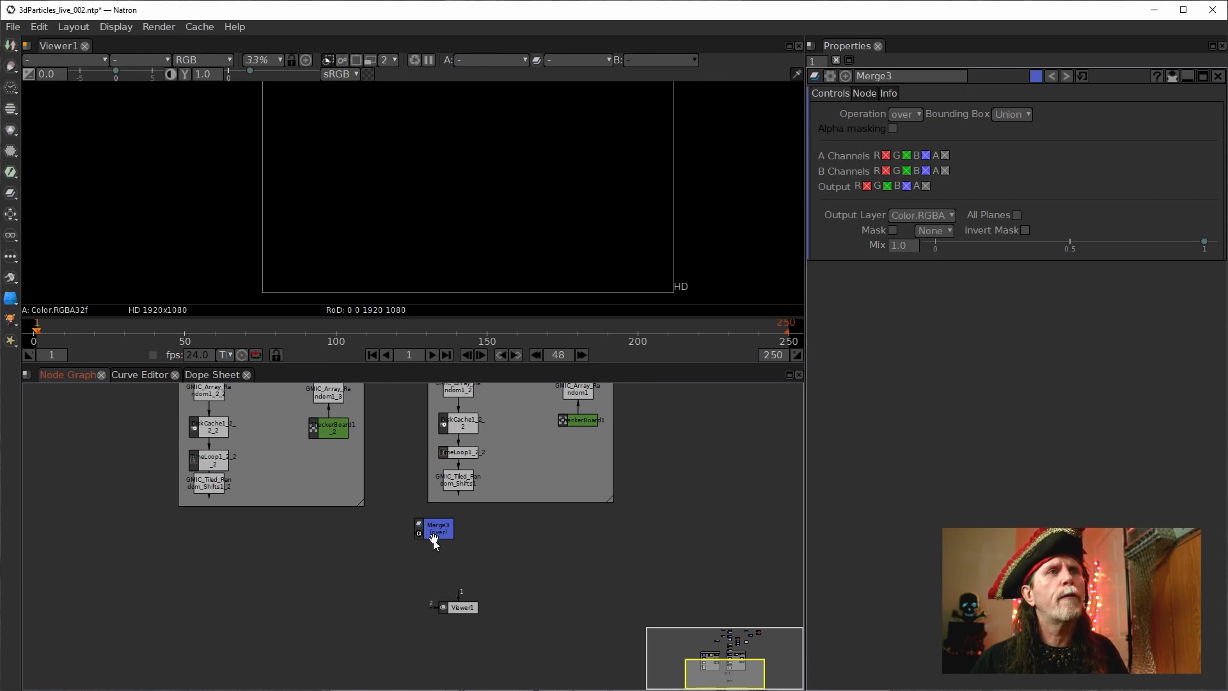
Step: Connect Merge3's B input to the original GMIC Tiled Random Shifts node and its A input to the duplicate, and show Merge3 in Viewer1
drag(434, 541, 426, 547)
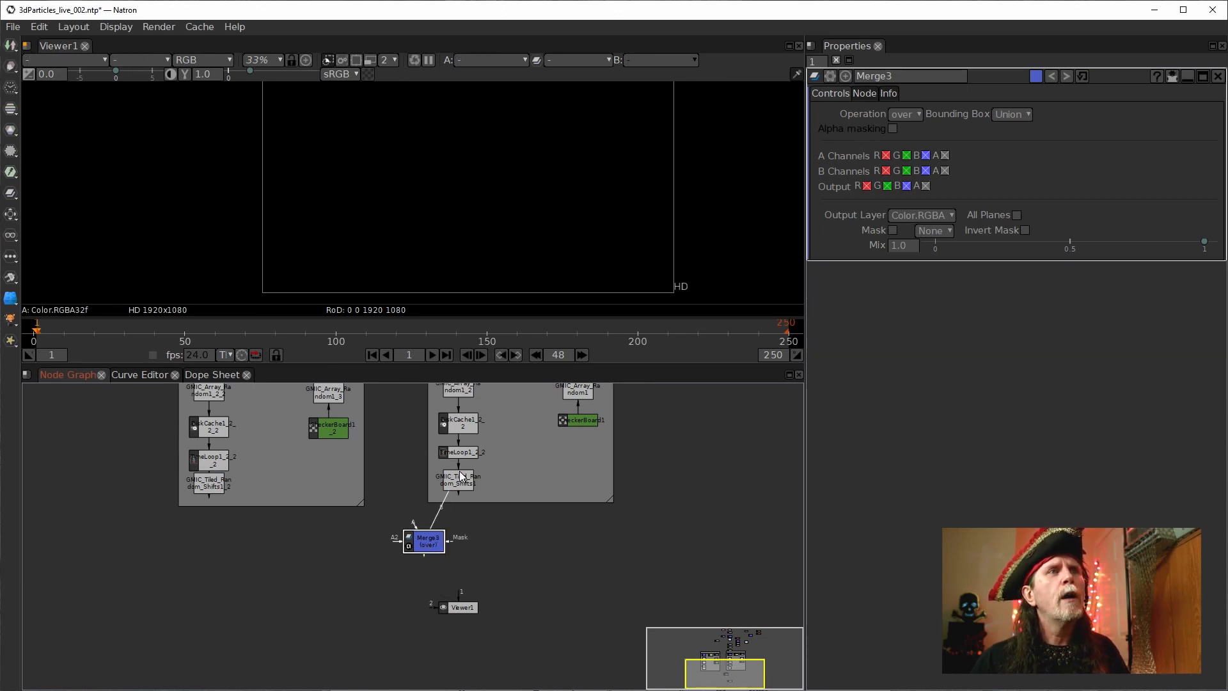
drag(462, 476, 460, 473)
drag(413, 526, 198, 482)
drag(422, 545, 421, 555)
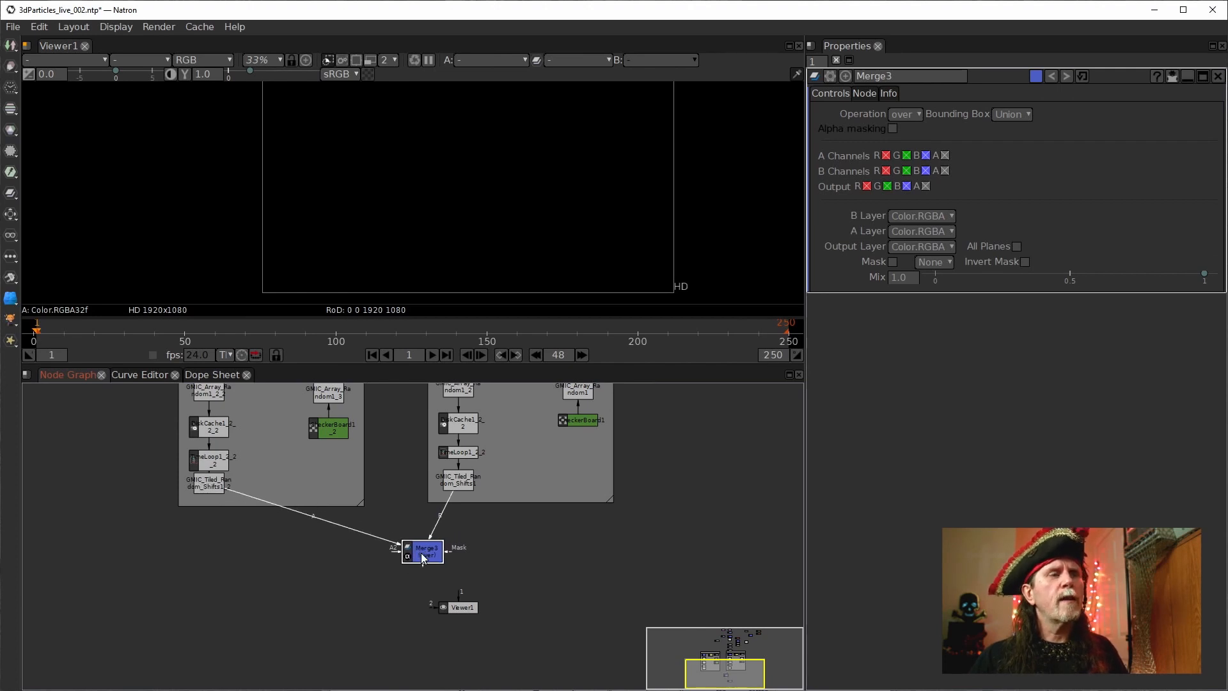
key(1)
drag(610, 545, 607, 588)
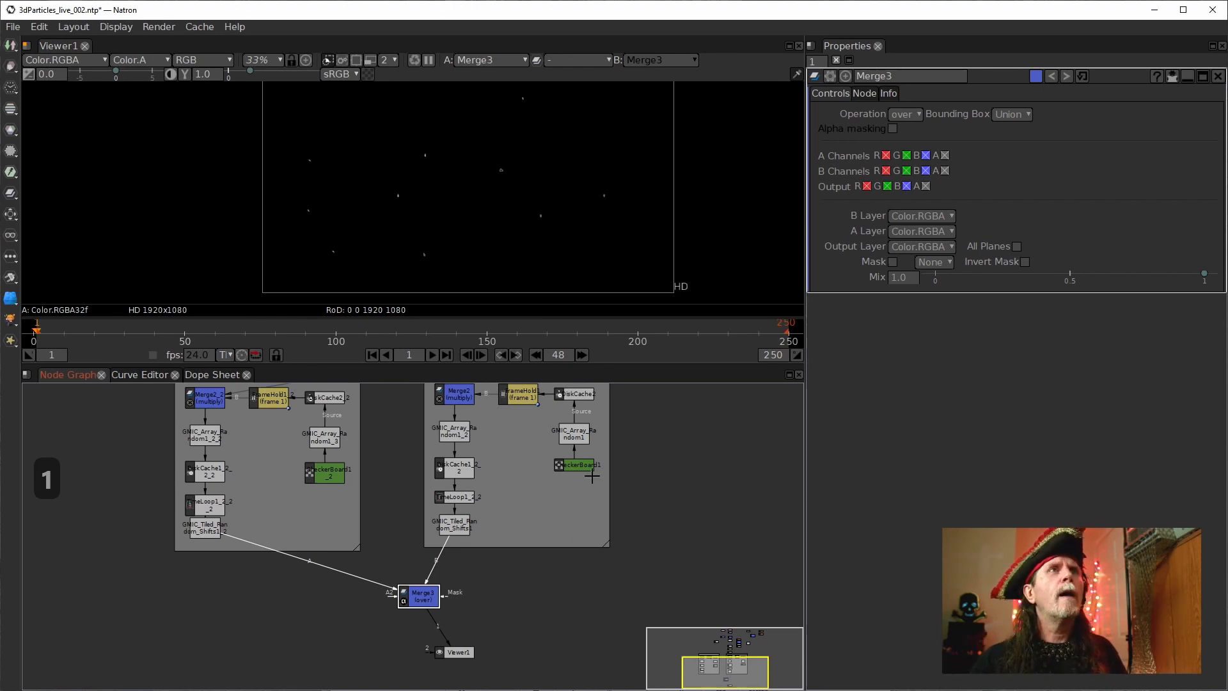
drag(419, 594, 420, 600)
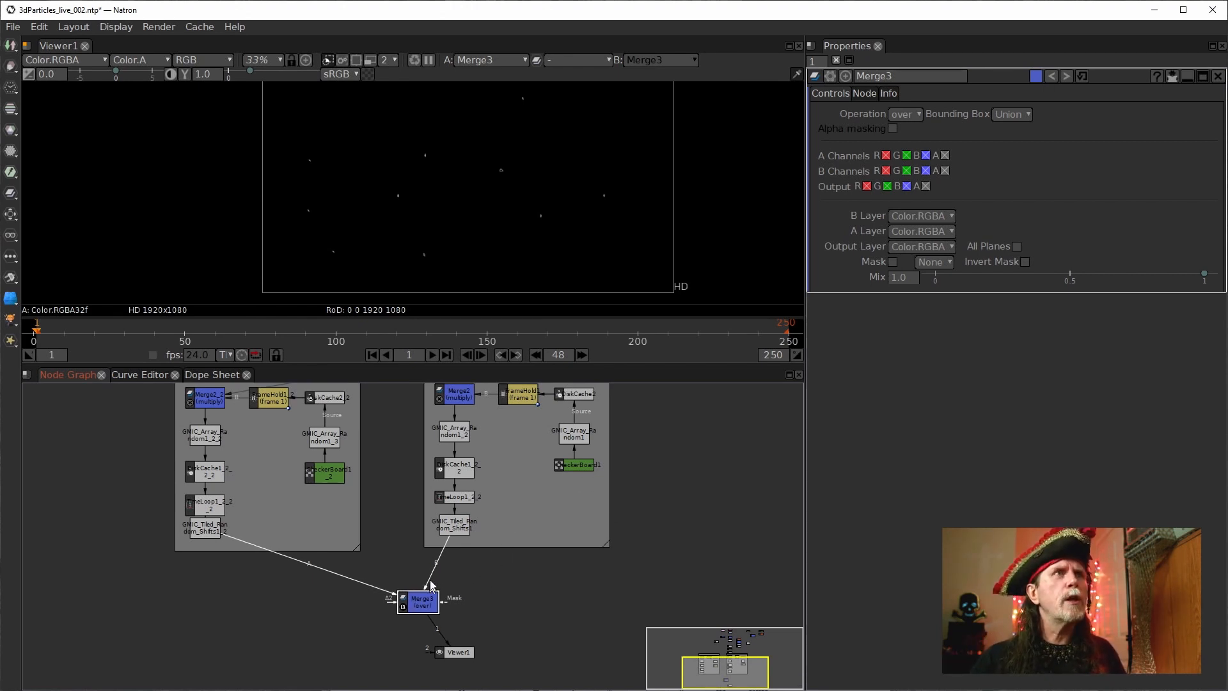
Step: Compare the original and duplicated Tiled Random Shifts outputs with the merged result, and examine the Merge3 particles more closely
click(459, 526)
key(1)
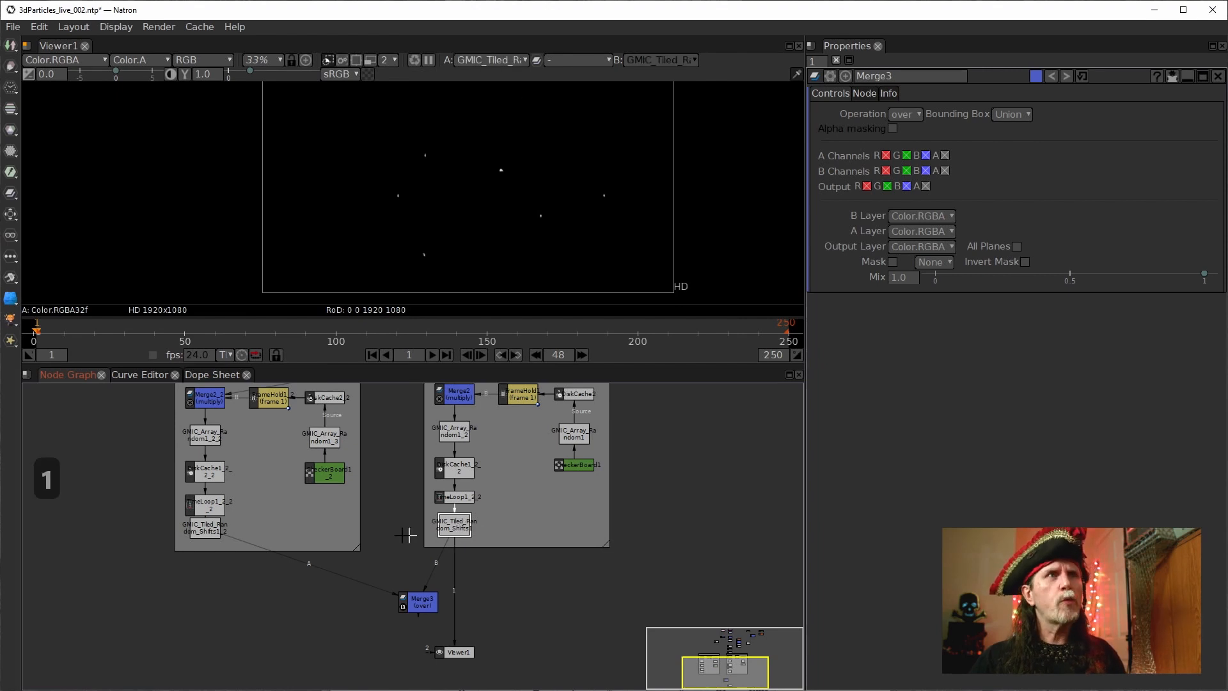
click(213, 535)
key(1)
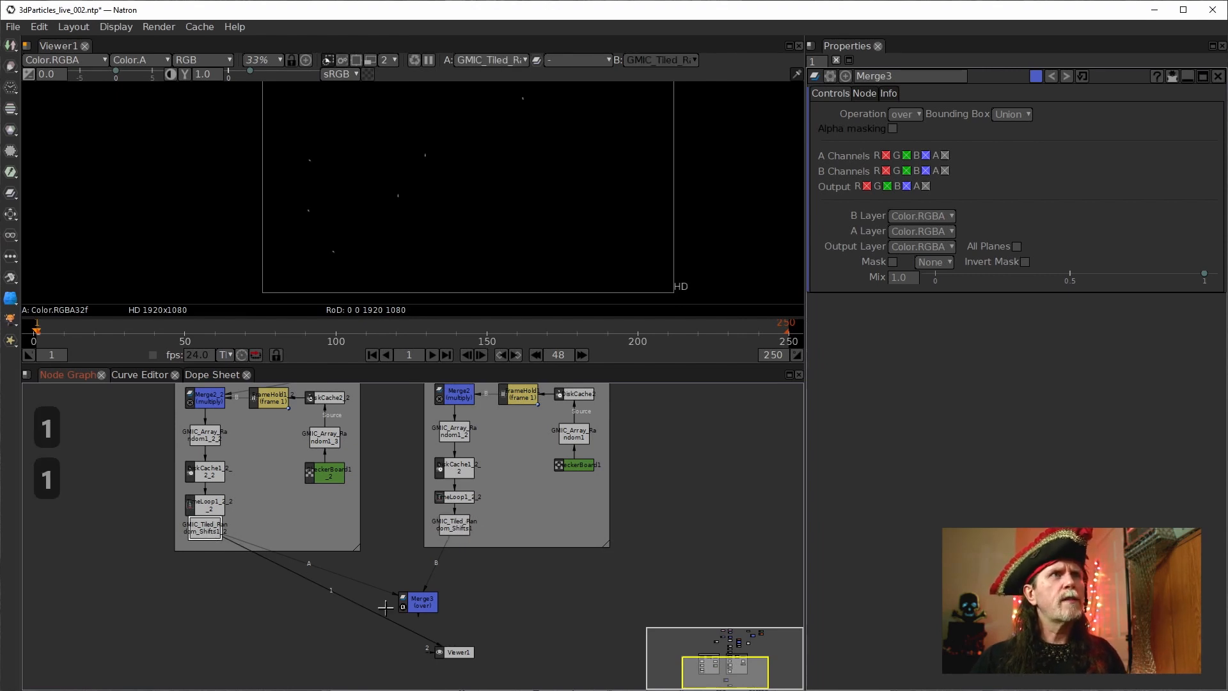
click(420, 604)
key(1)
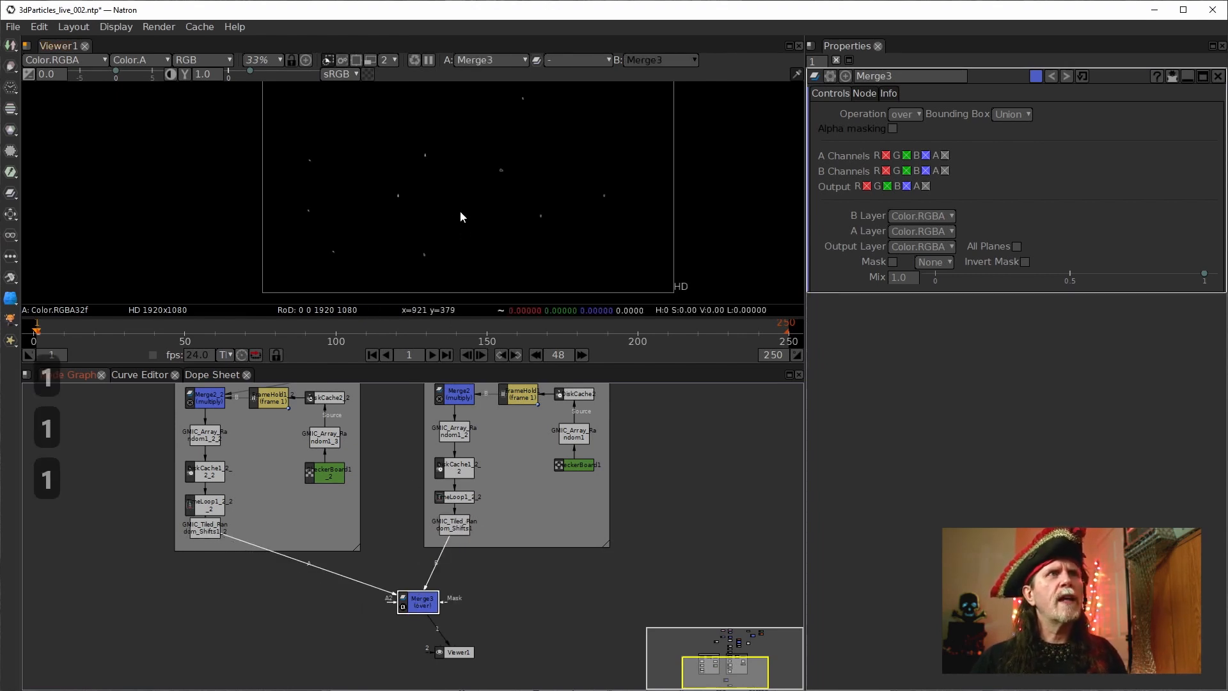
scroll(435, 203, up, 3)
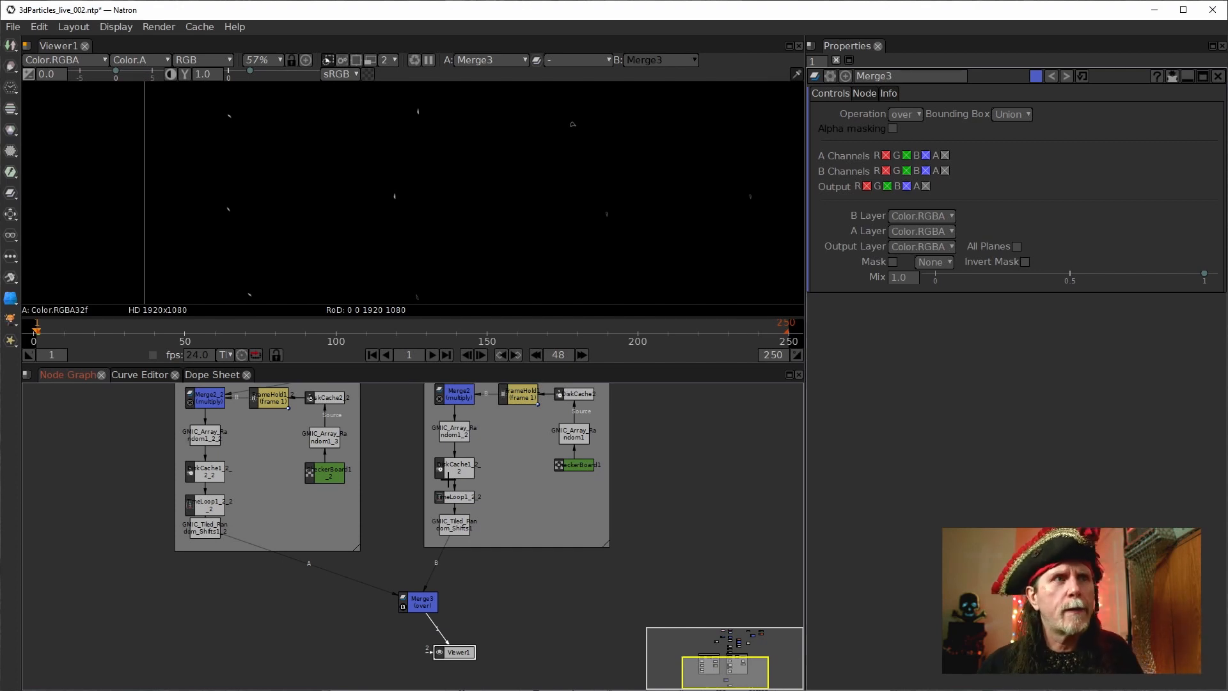
Step: Set the Merge3 operation to difference and inspect the combined particles in the viewer
drag(420, 591, 393, 604)
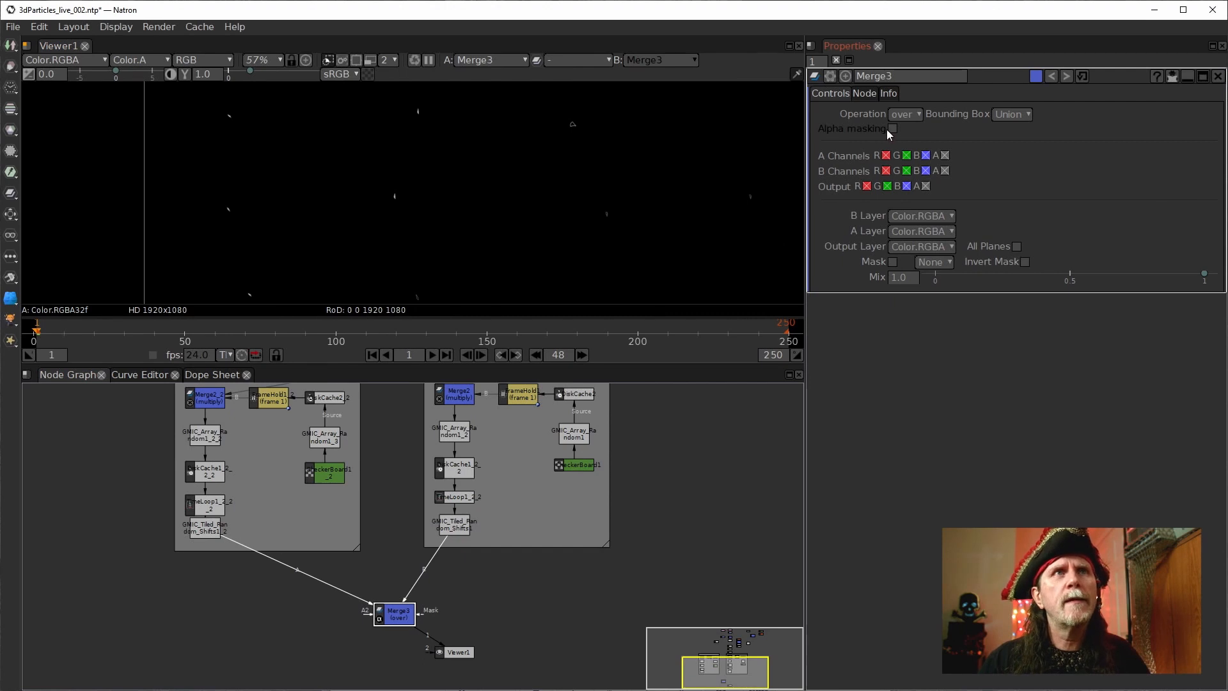
click(919, 113)
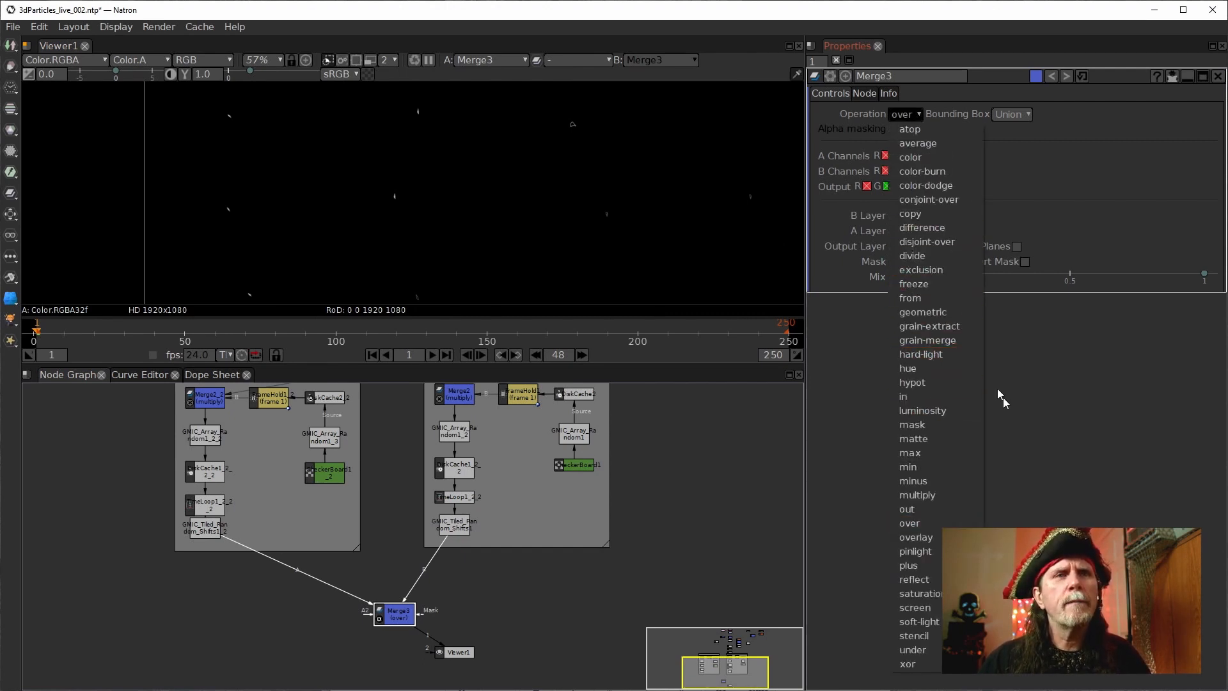
click(919, 229)
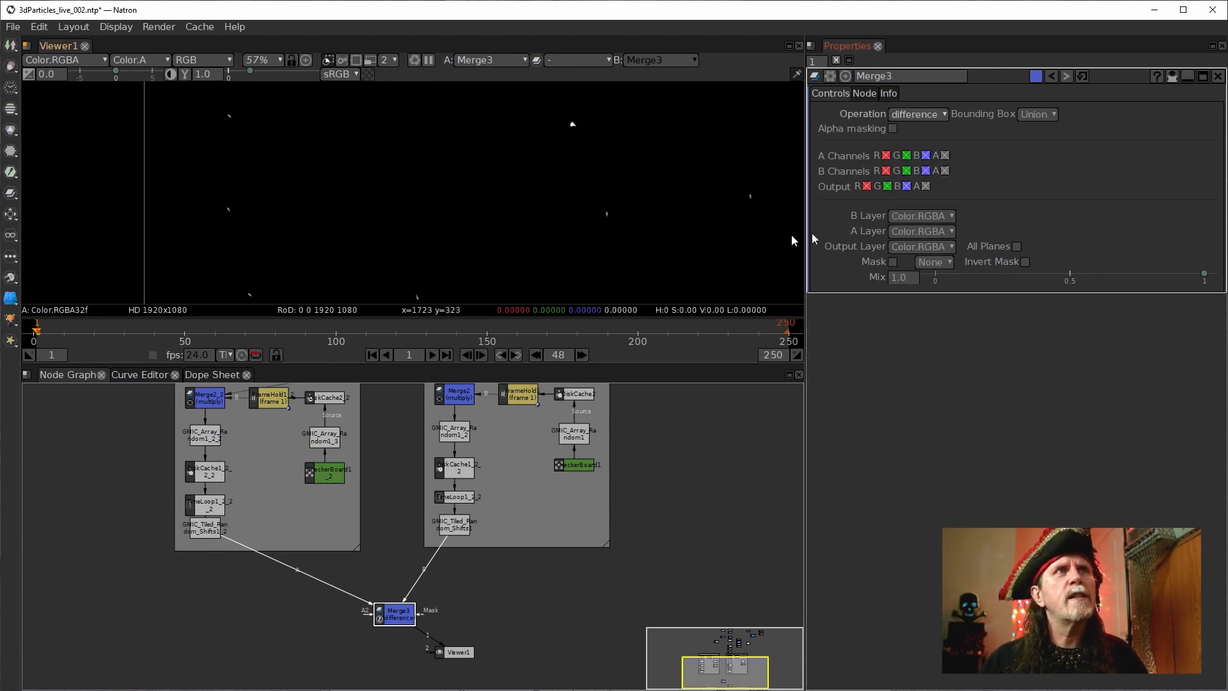
drag(555, 245, 445, 250)
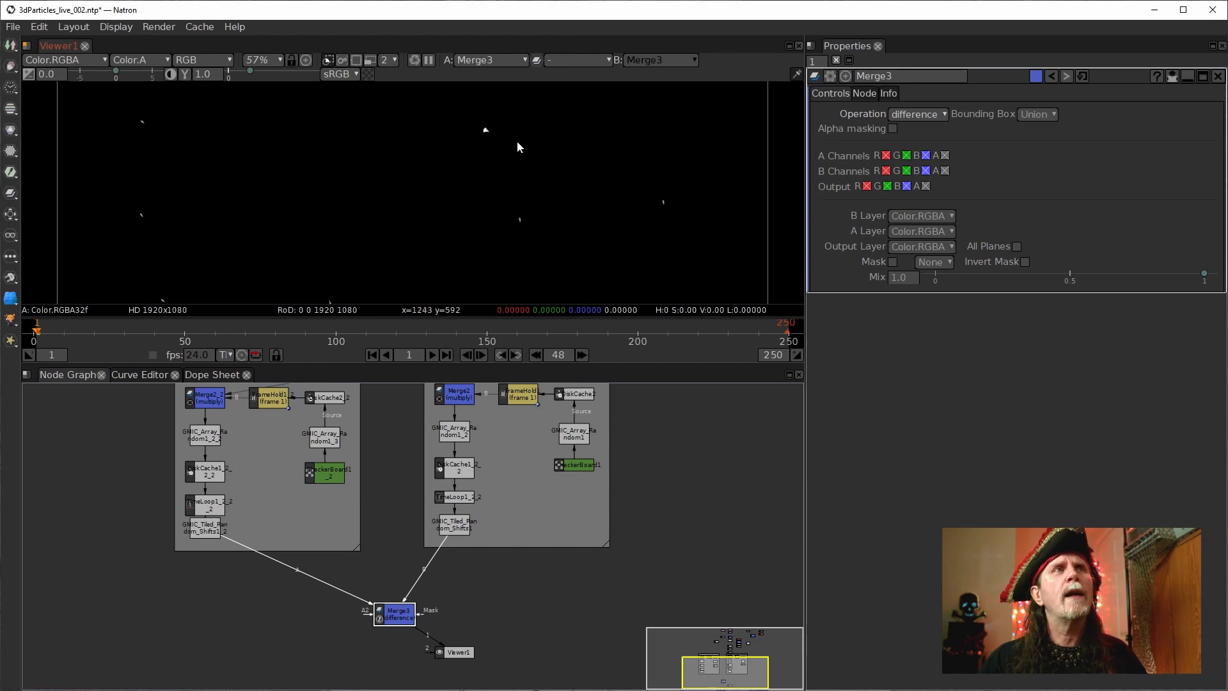
drag(173, 265, 212, 224)
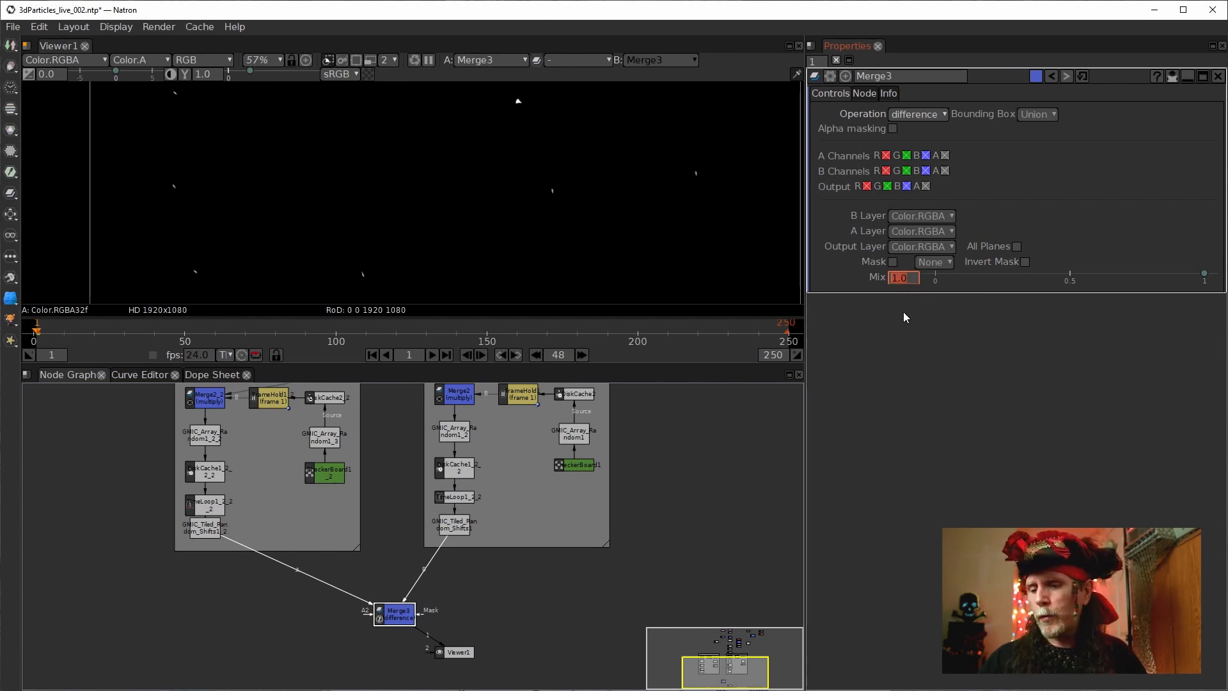
Step: Try a Mix value of 0.5 on Merge3, and set it back to 1
text(.5)
key(Return)
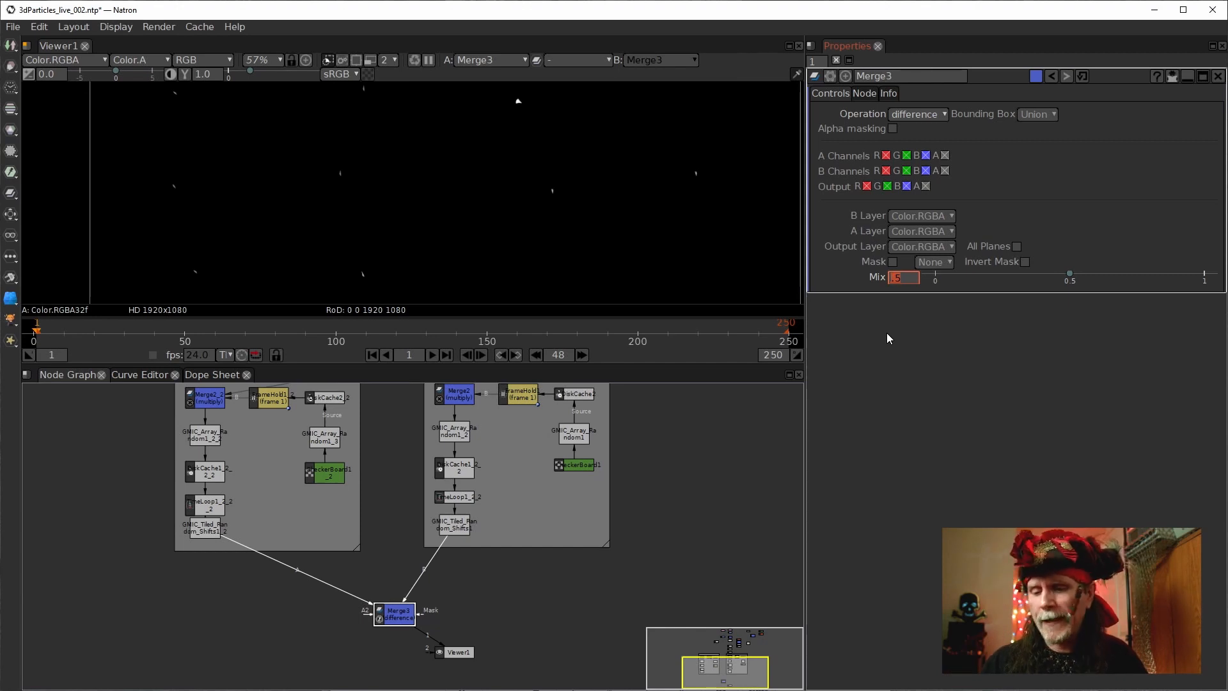
text(1)
key(Return)
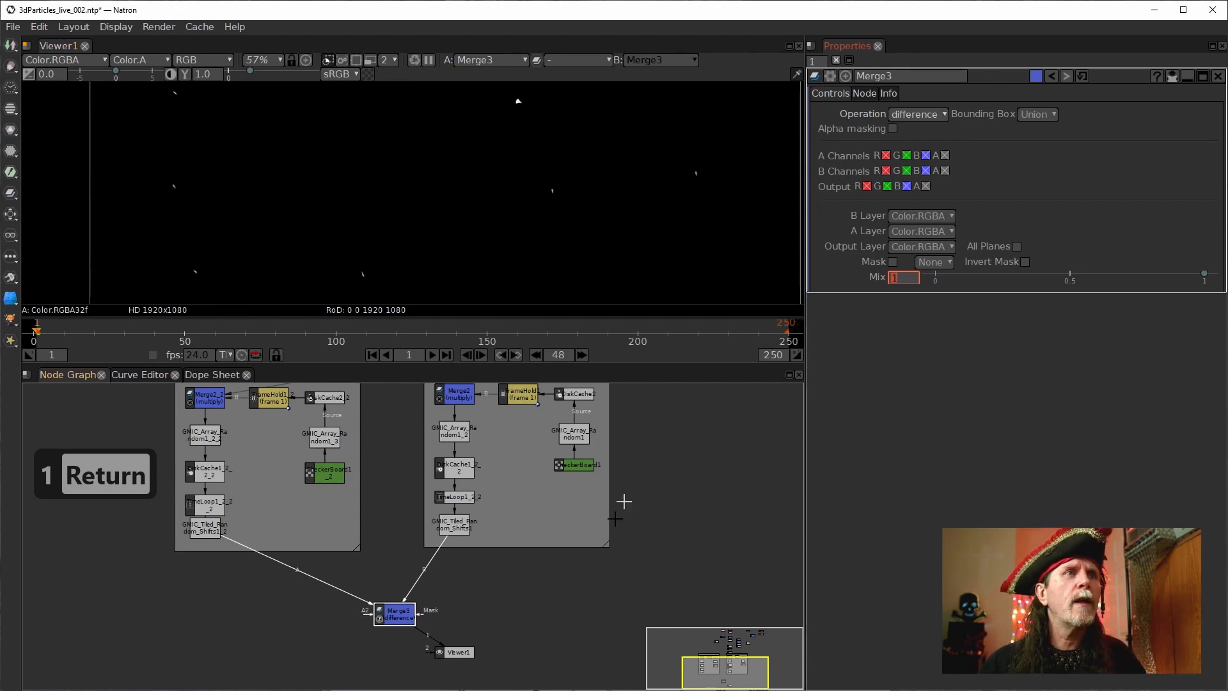
Step: Turn off the red channel on the original GMIC Tiled Random Shifts node and the green channel on its duplicate
click(451, 526)
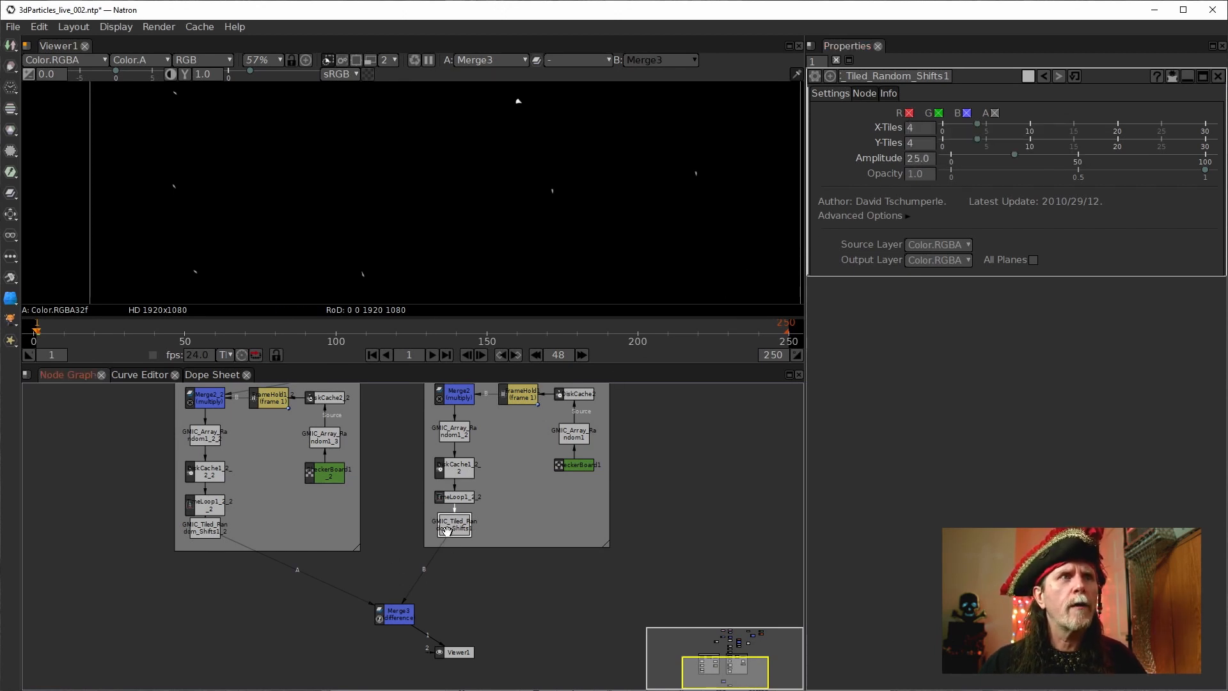
click(908, 115)
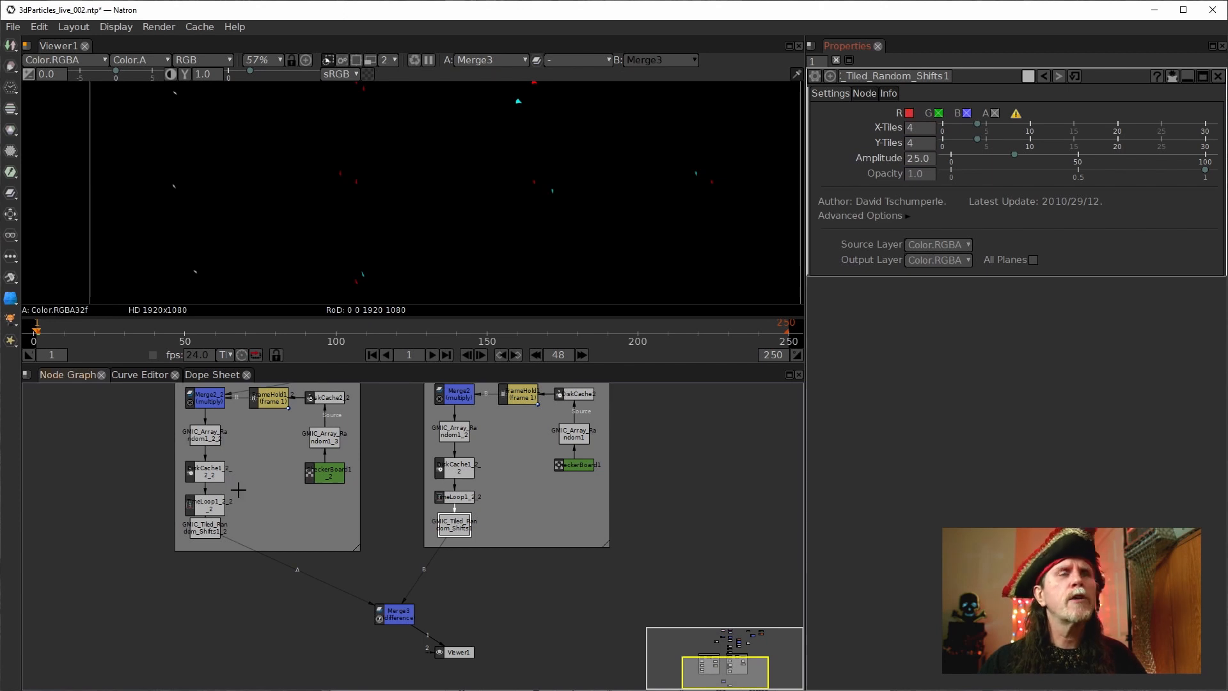
drag(194, 530, 194, 542)
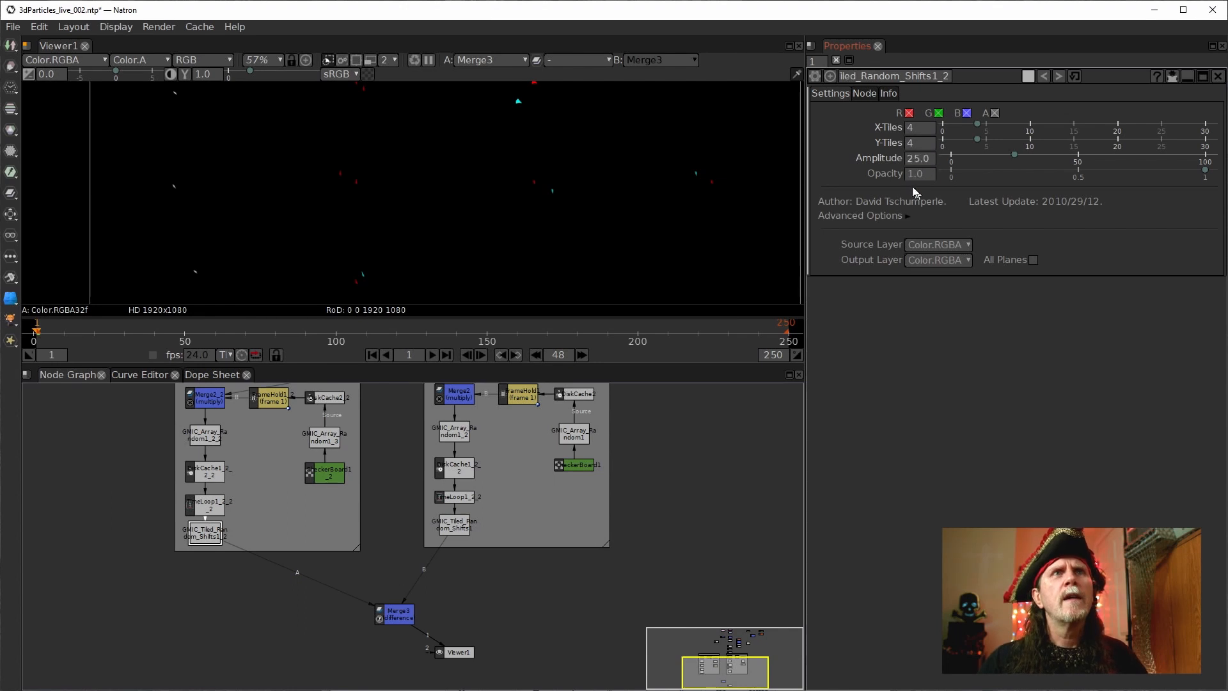
click(937, 114)
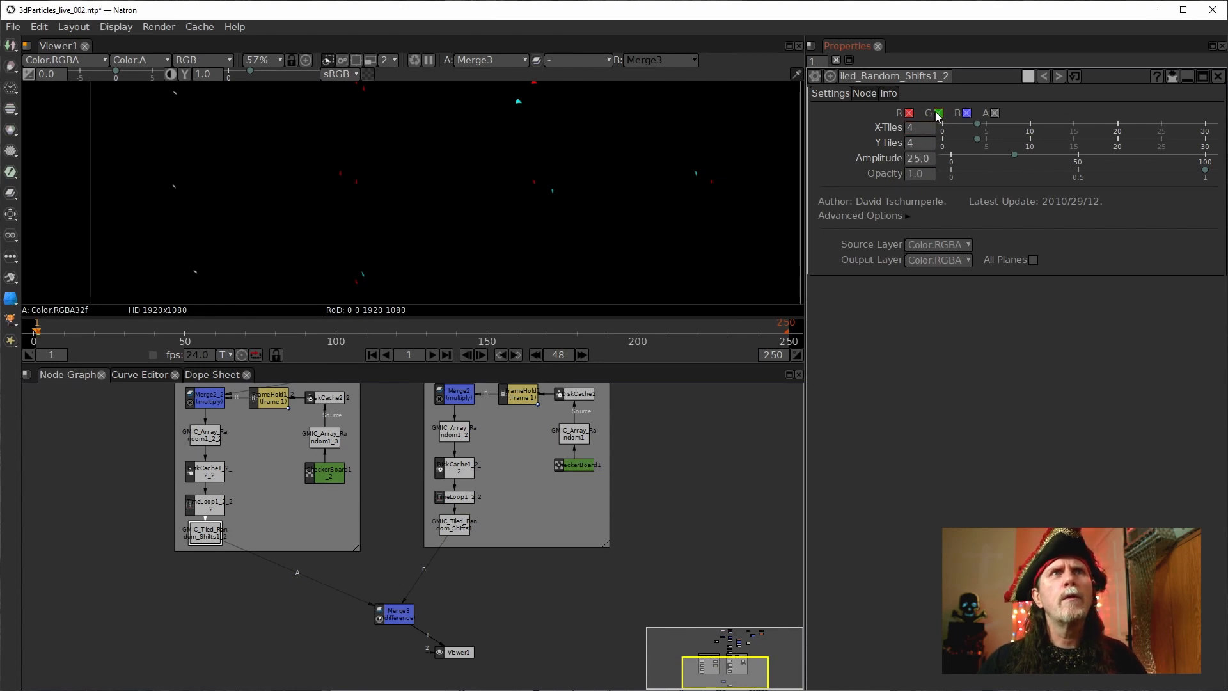
click(742, 485)
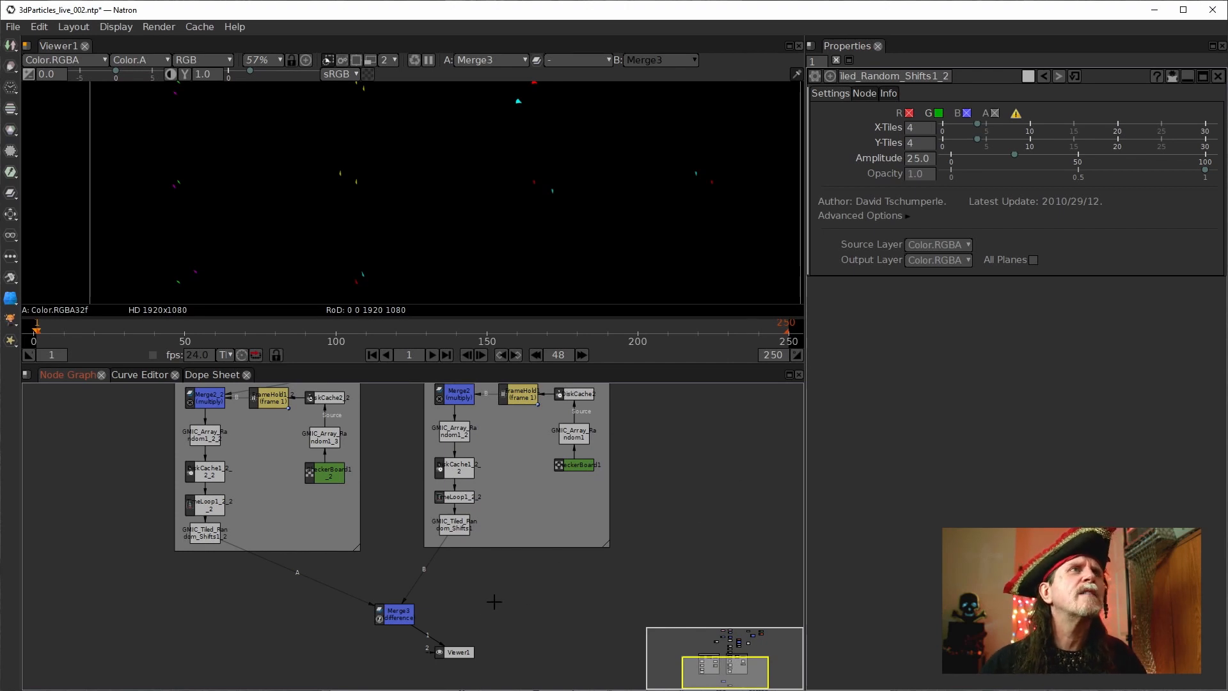
Step: Examine the colored particles of the difference merge, and view the original and duplicated Tiled Random Shifts outputs separately
click(383, 607)
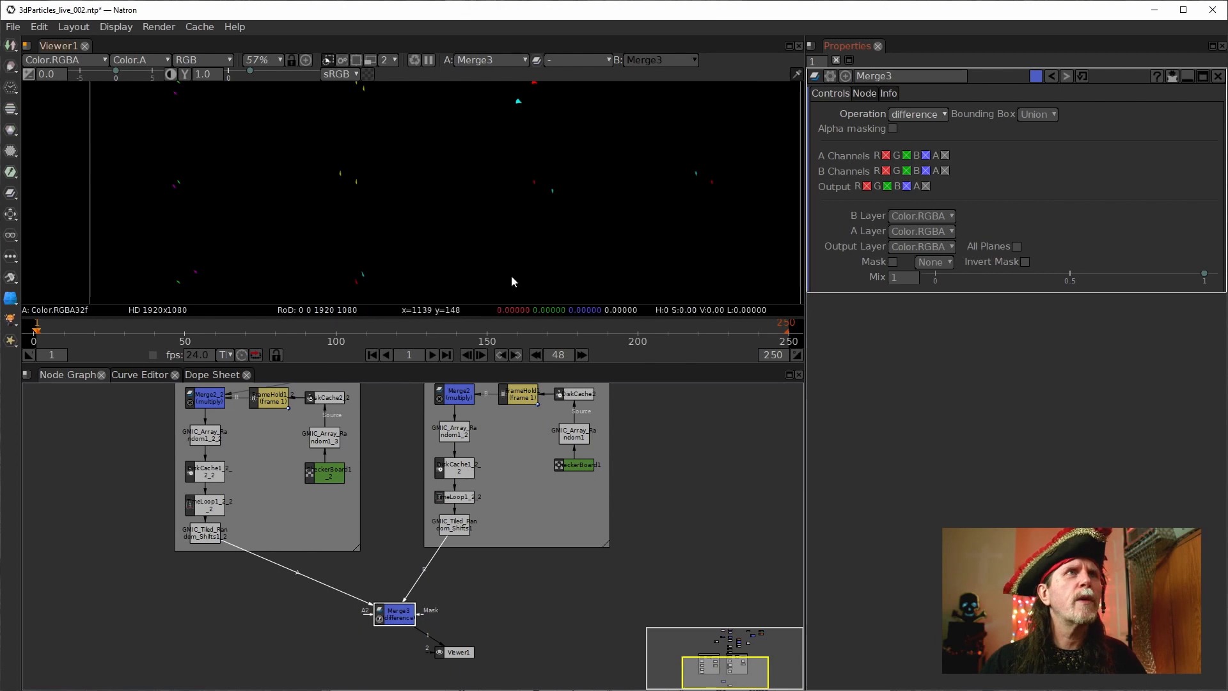
scroll(520, 245, down, 2)
drag(527, 240, 530, 222)
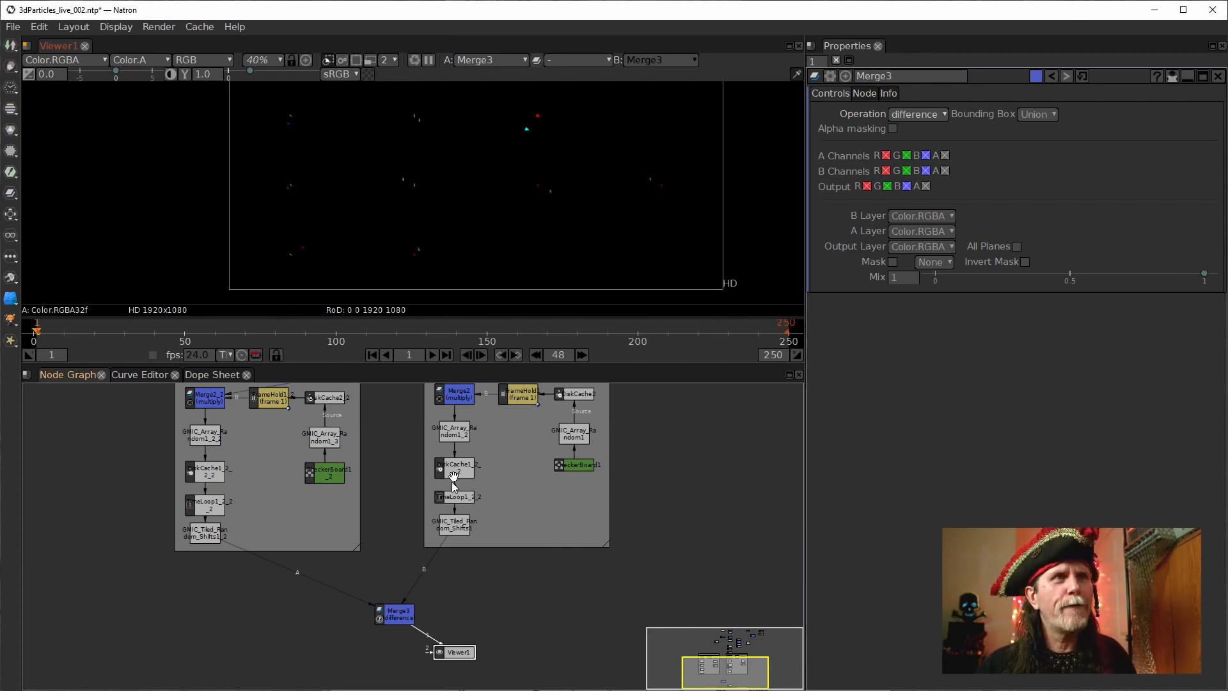
click(398, 614)
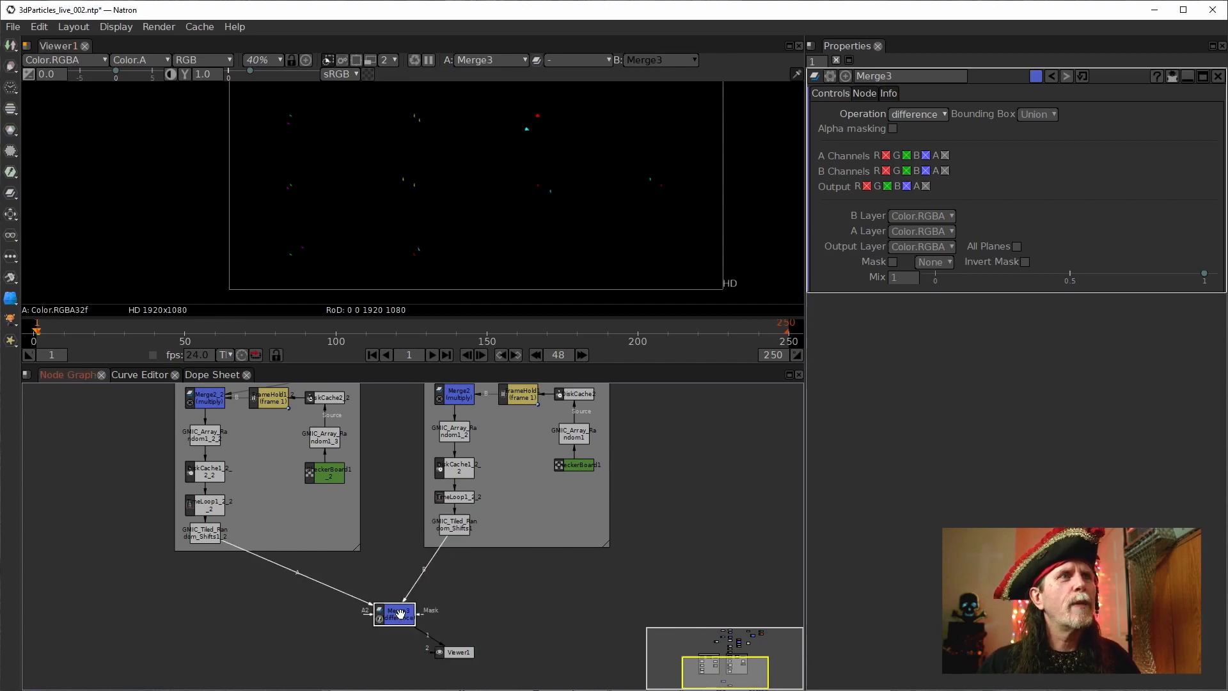
click(450, 527)
key(1)
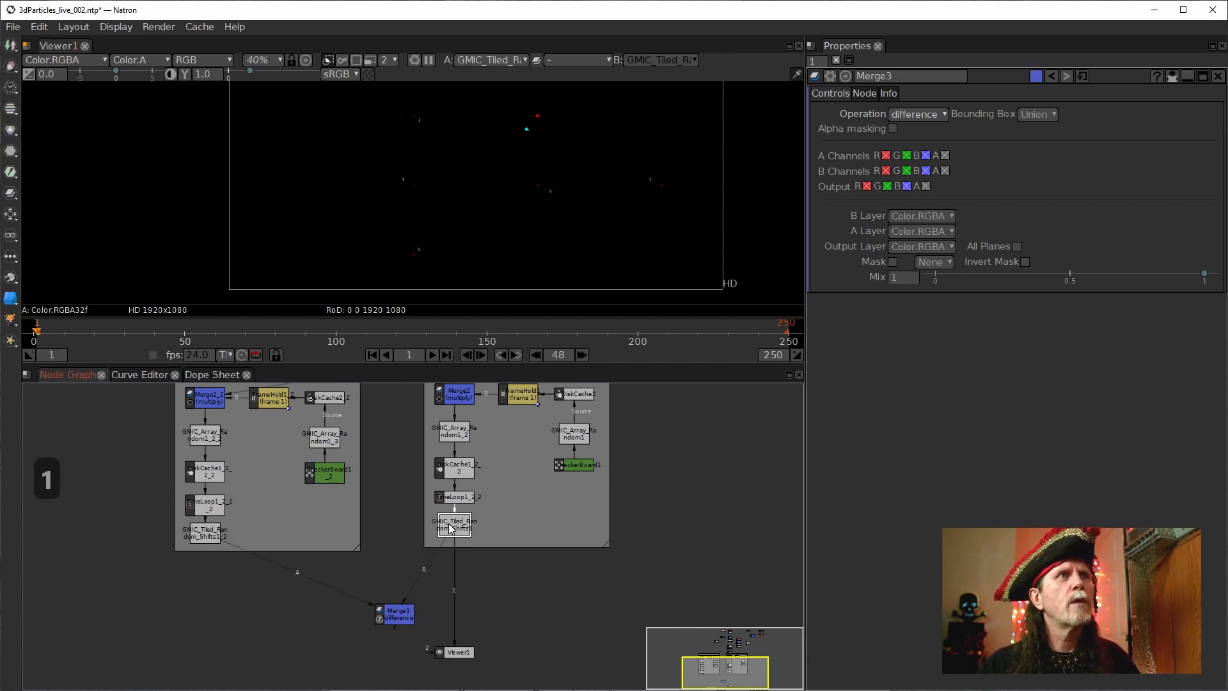
click(202, 532)
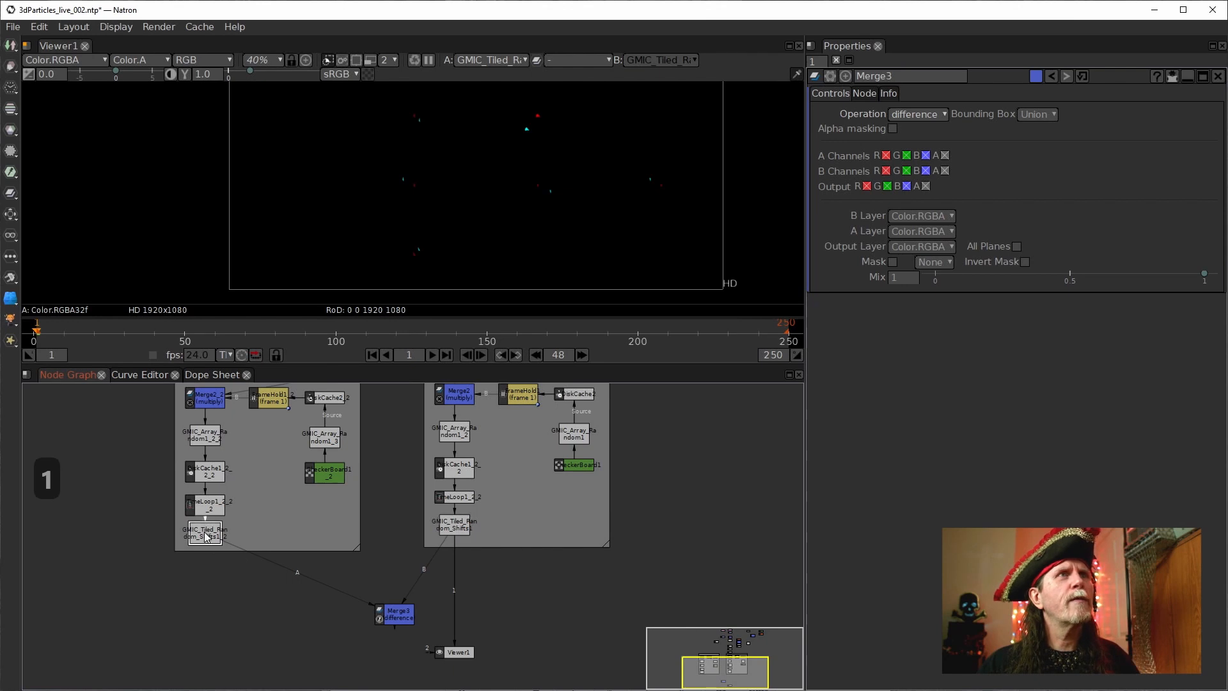
key(1)
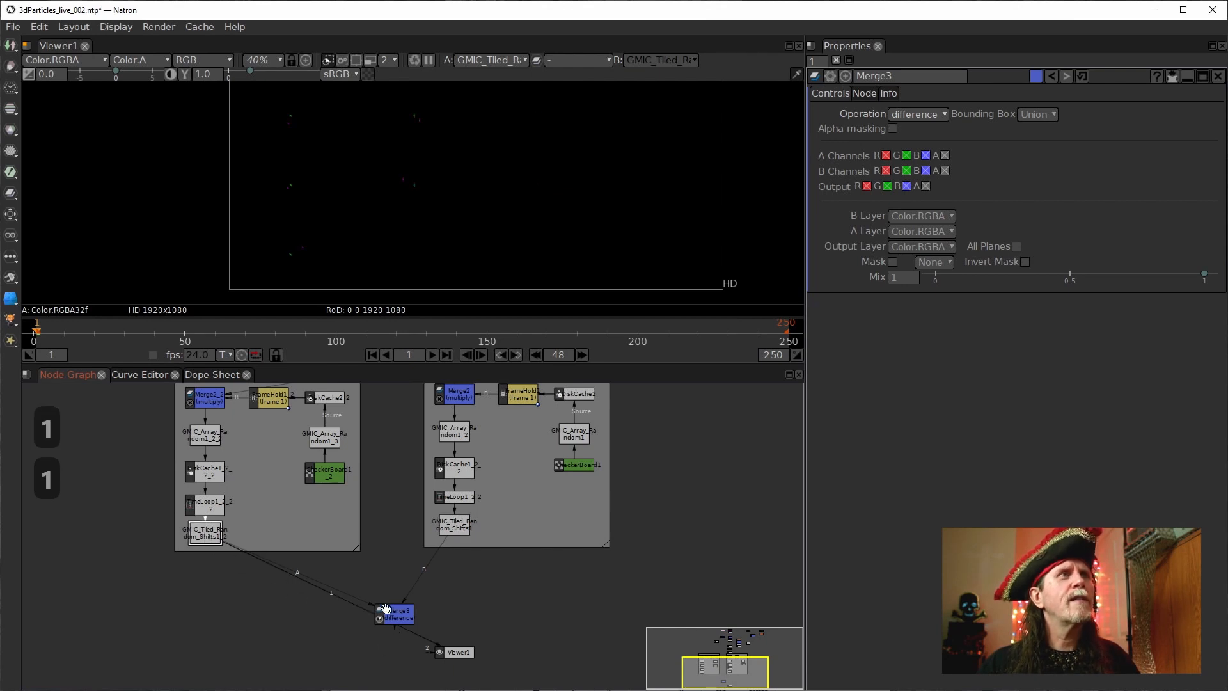
Step: Move Viewer1 below the duplicated backdrop and re-enable the red channel on the original GMIC Tiled Random Shifts node
drag(451, 652, 259, 644)
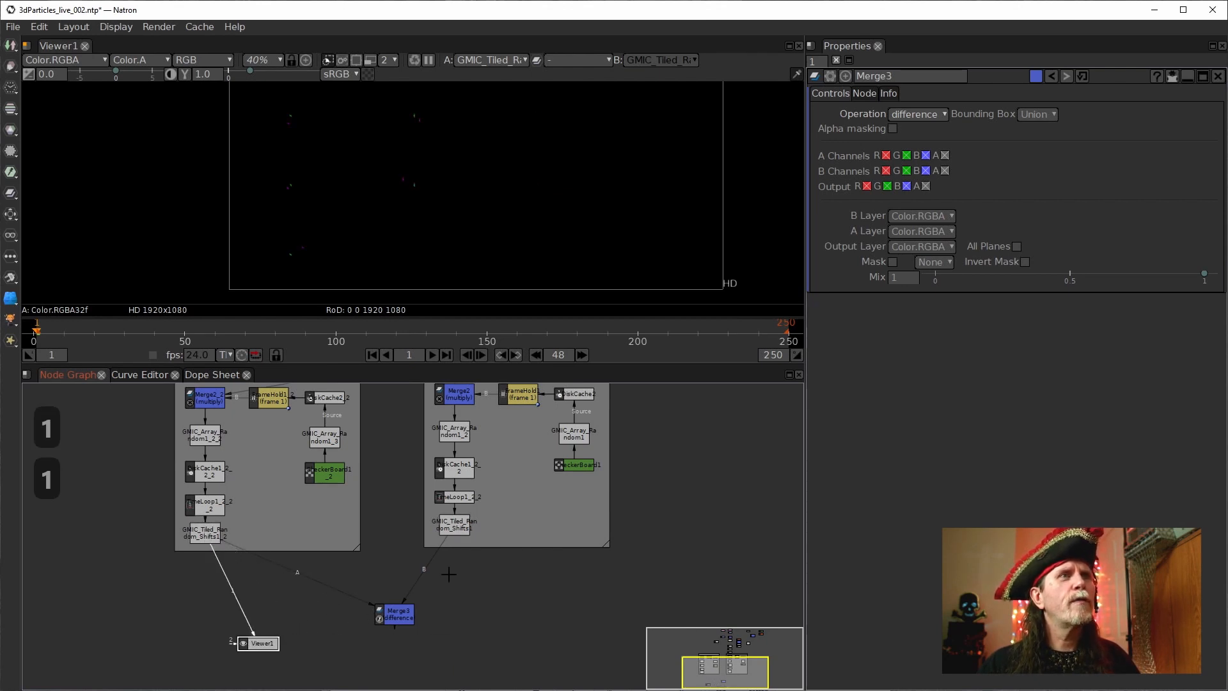
click(451, 532)
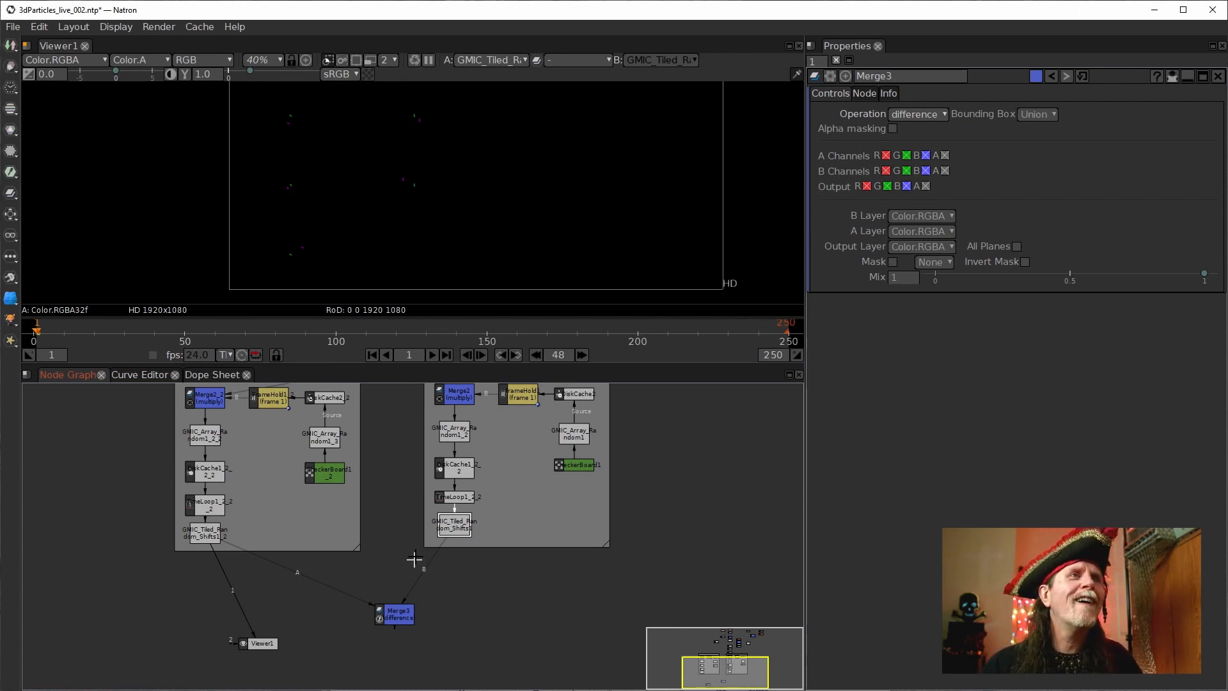
double_click(458, 527)
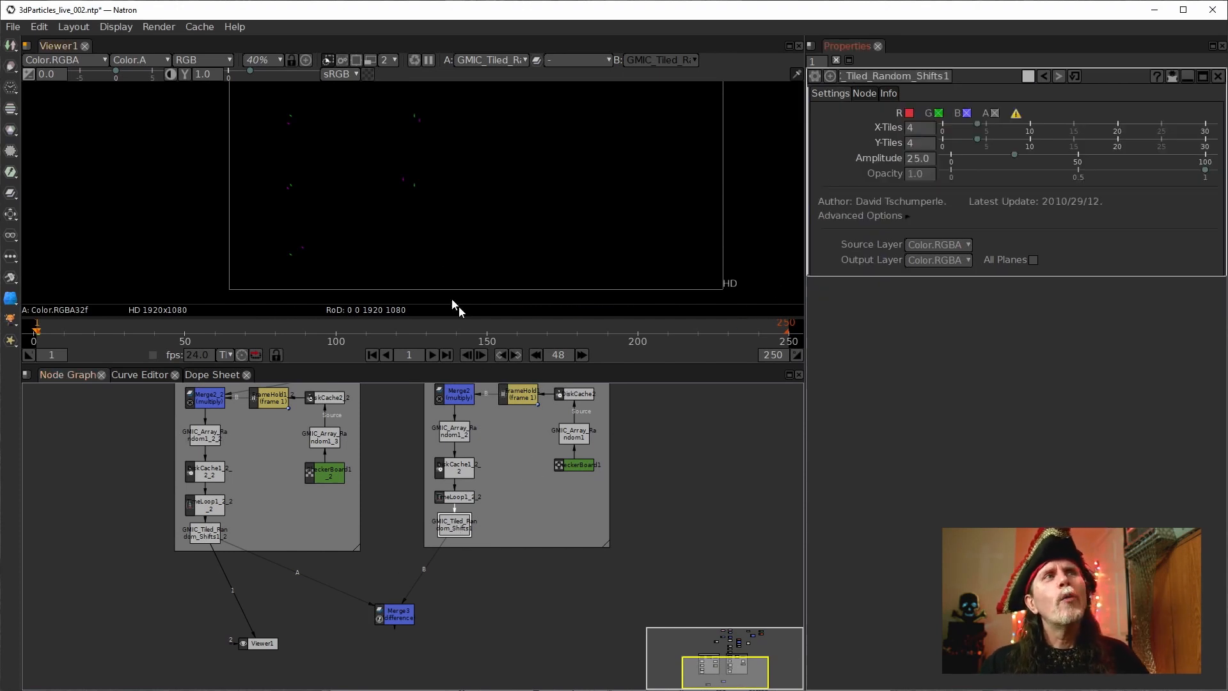
click(457, 525)
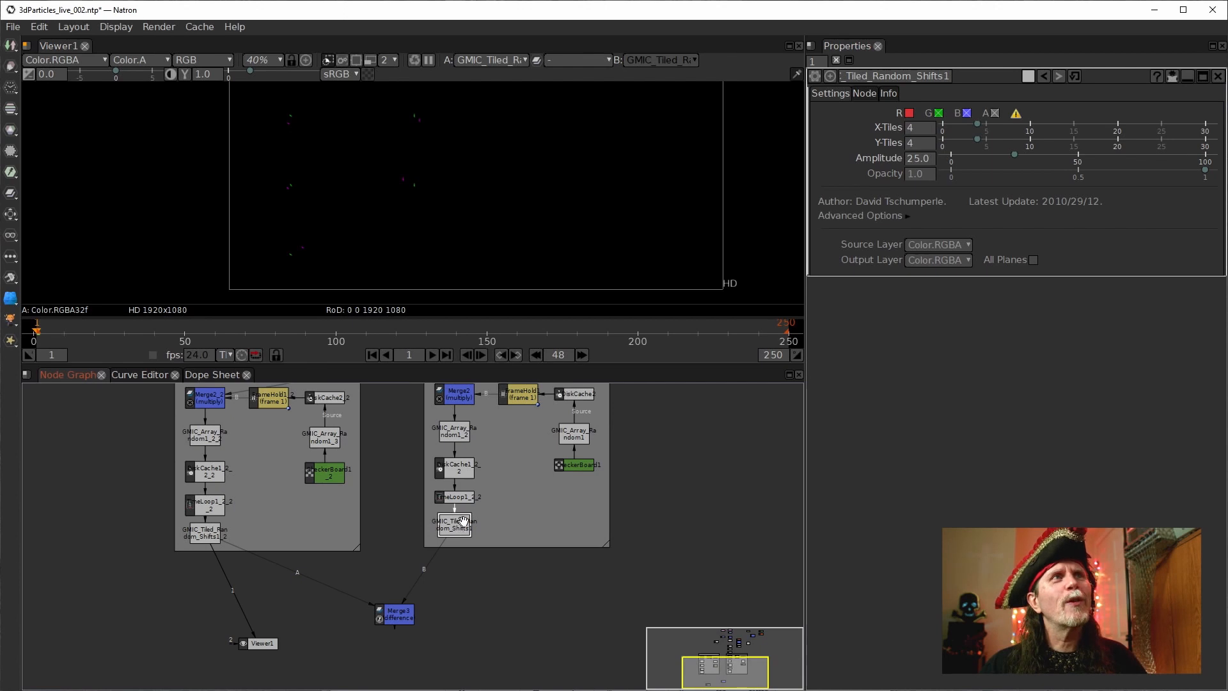
click(920, 118)
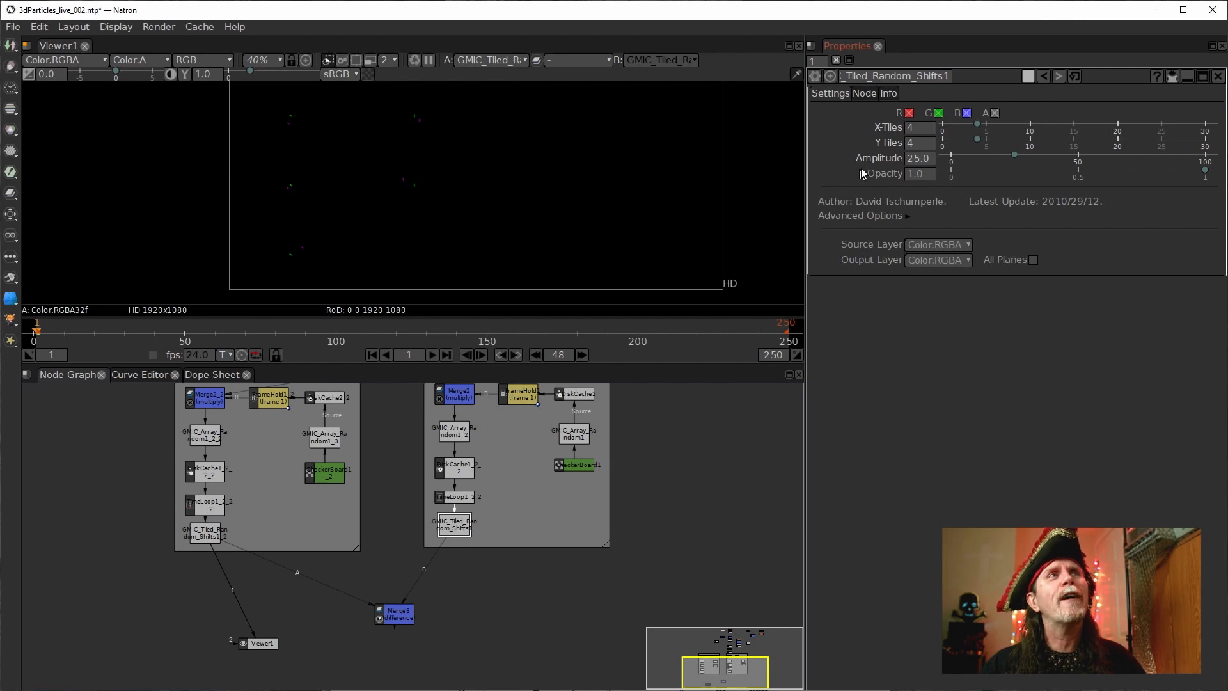
Step: Re-enable the green channel on the duplicated GMIC Tiled Random Shifts node
click(204, 532)
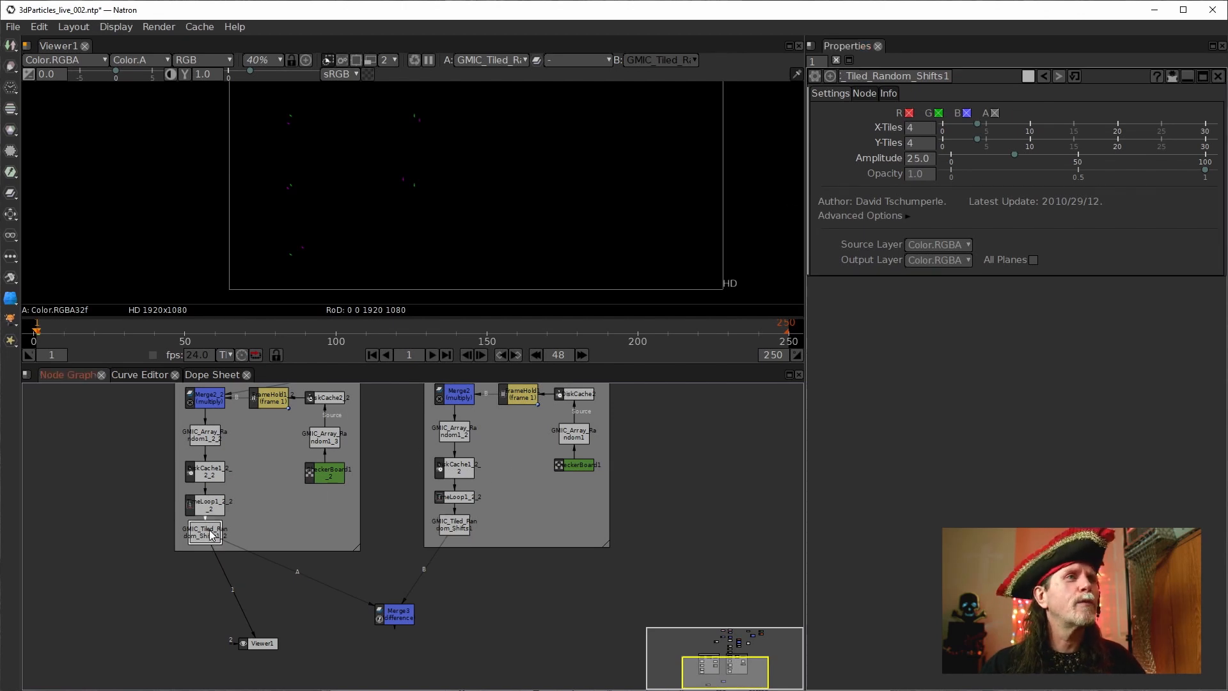
click(938, 114)
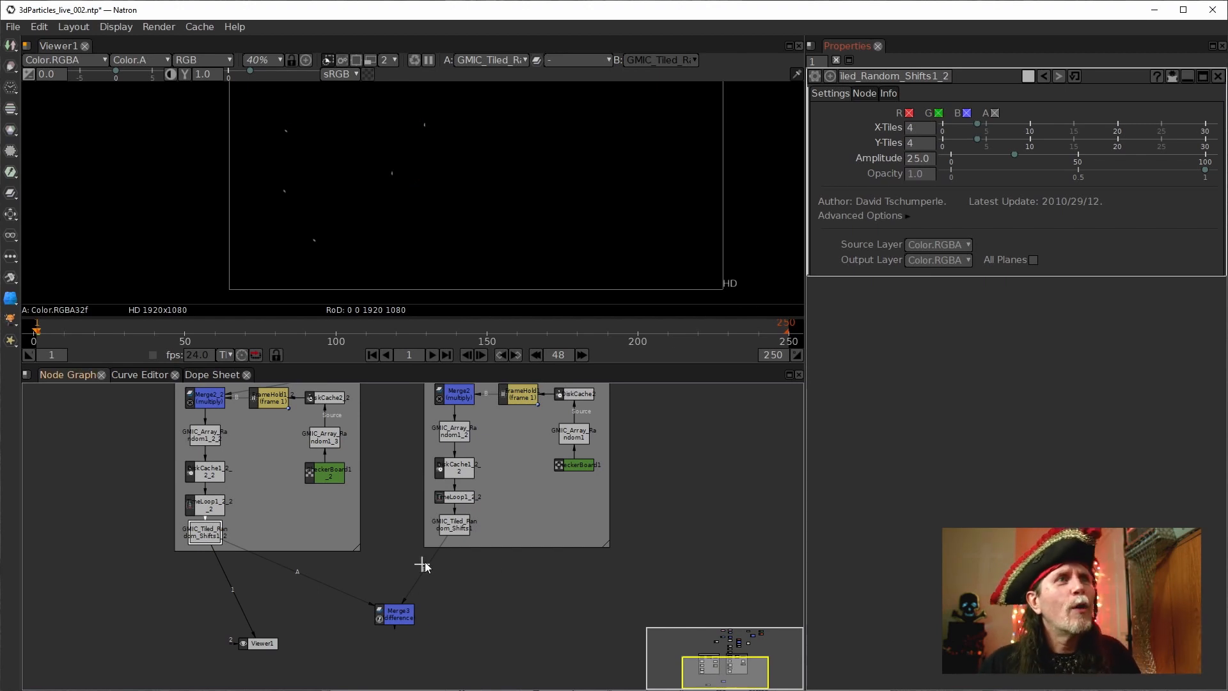
Step: Insert a Shuffle node after the original GMIC Tiled Random Shifts node and place it beside that node inside Backdrop1
click(455, 533)
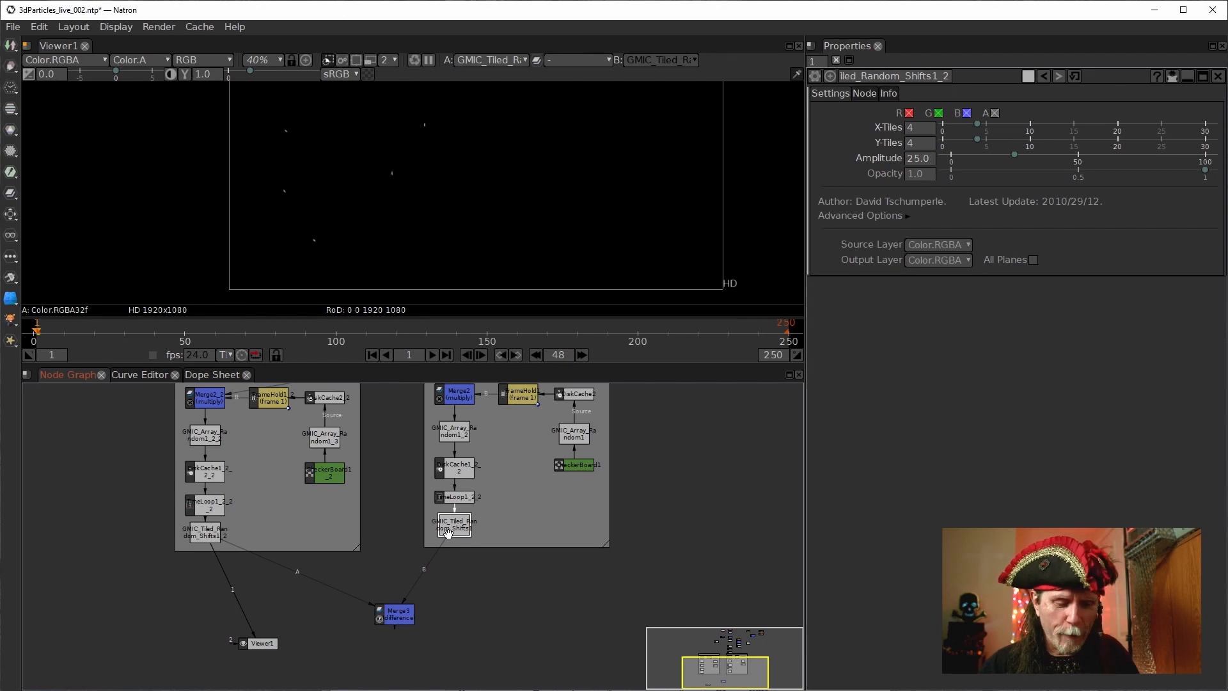
key(Tab)
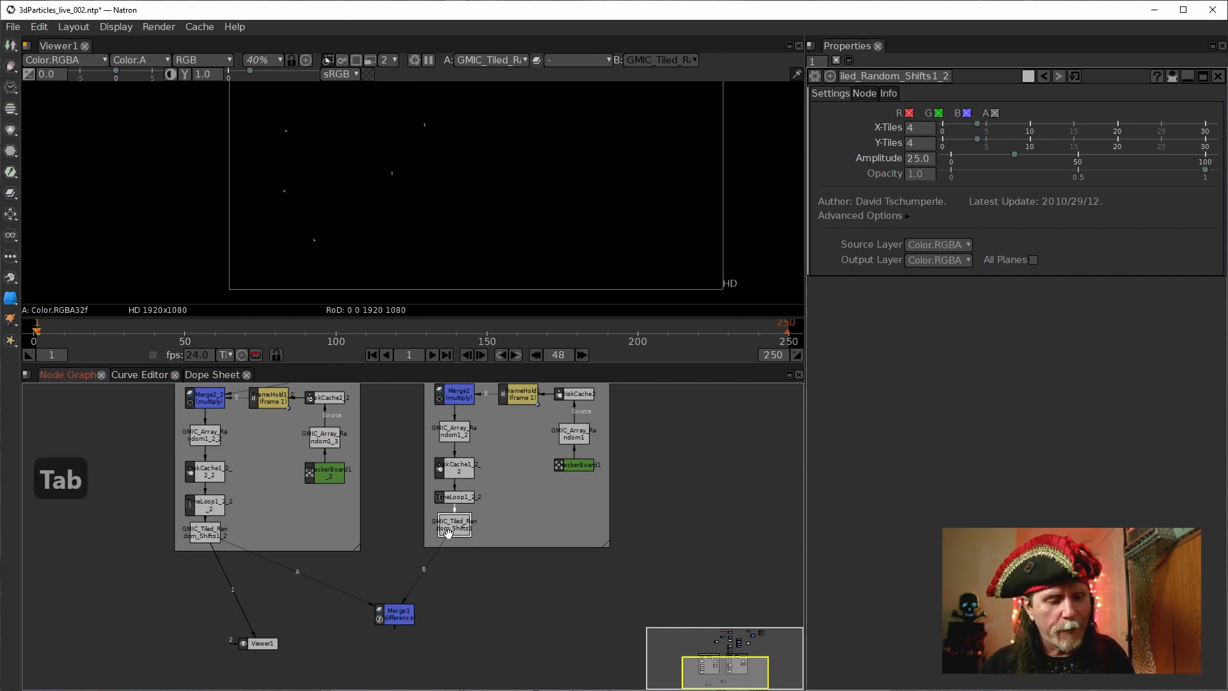
text(shu)
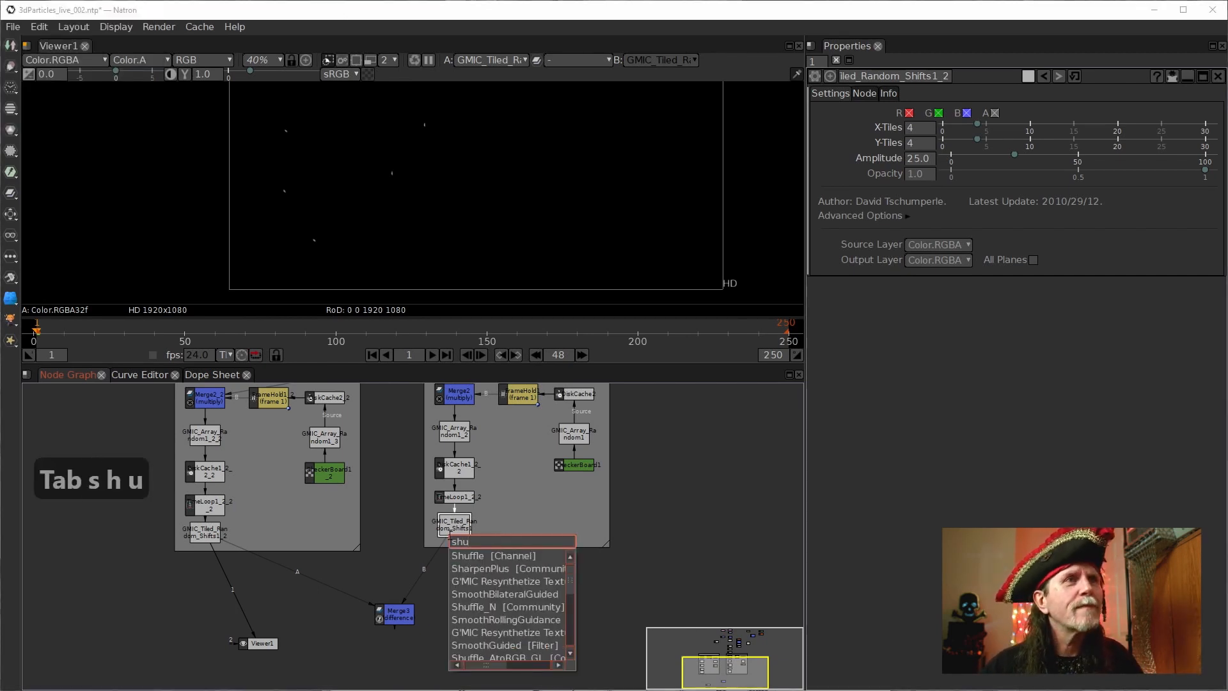
click(469, 556)
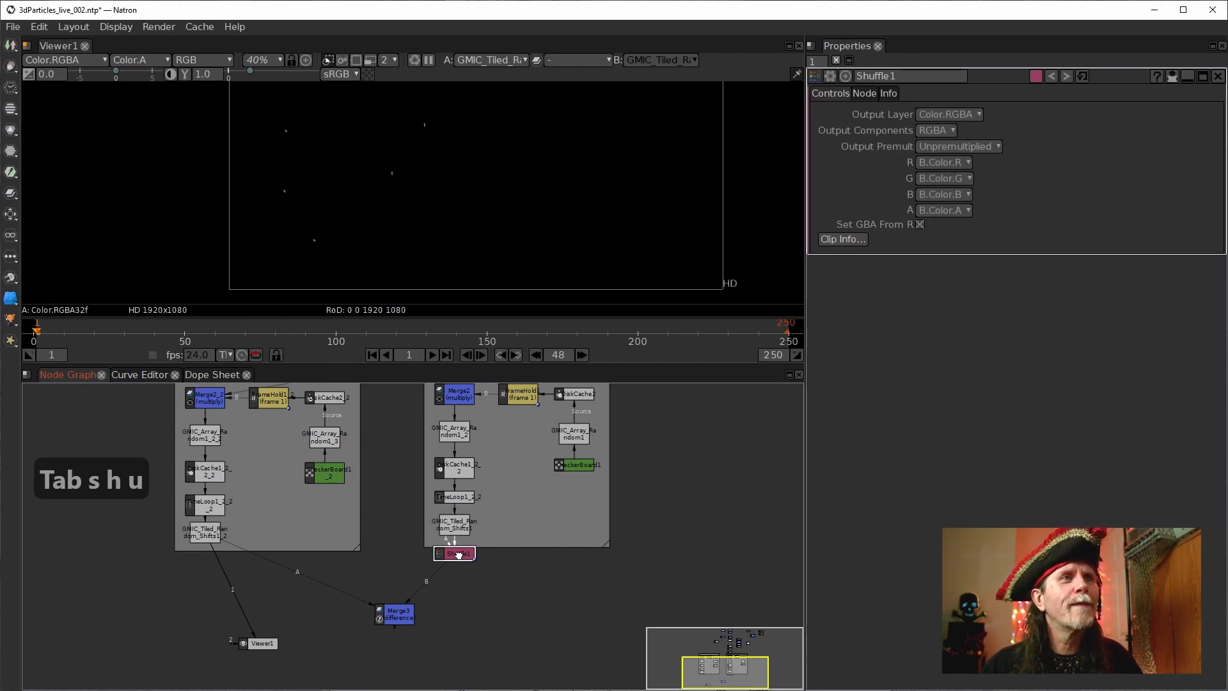
drag(457, 557, 457, 575)
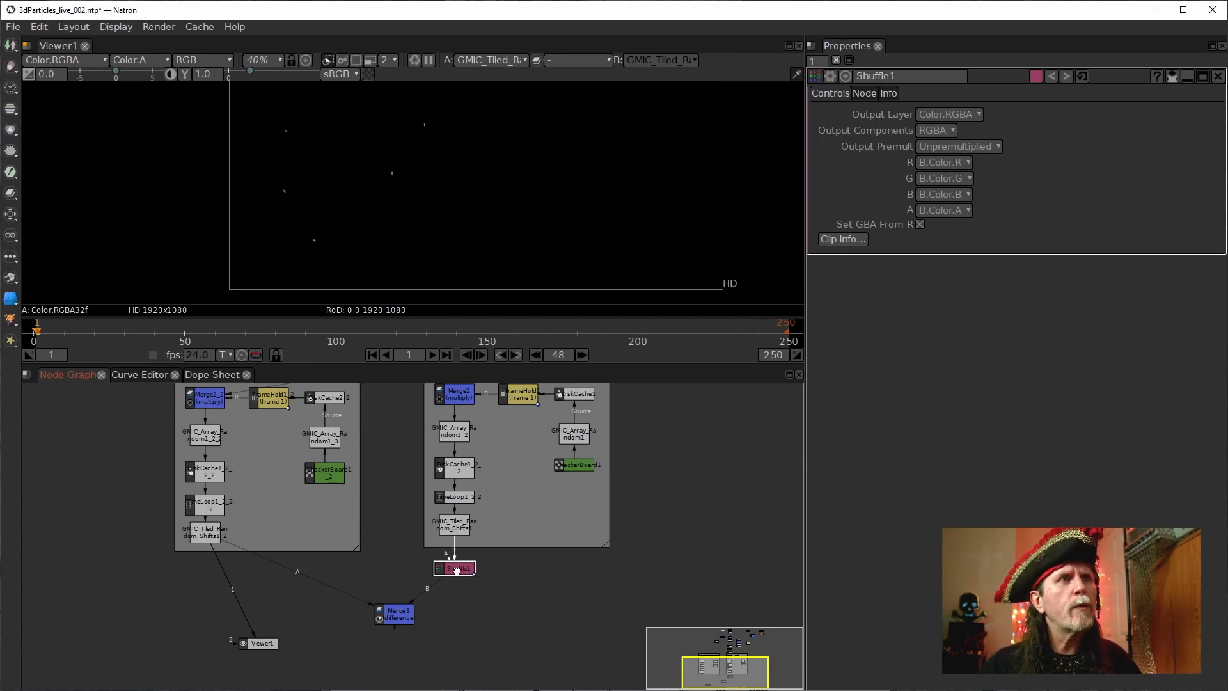
drag(454, 569, 522, 526)
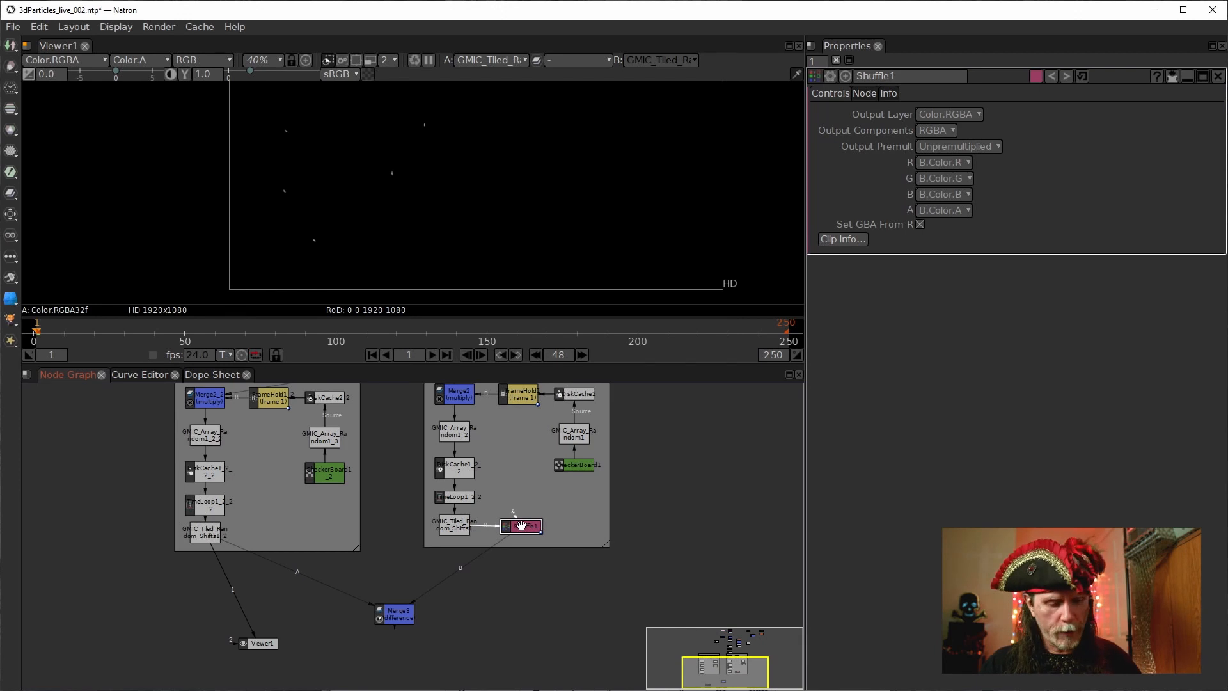
Step: Duplicate the Shuffle node into Backdrop1_2 and connect it between the duplicated GMIC Tiled Random Shifts node and Merge3's A input
key(alt+c)
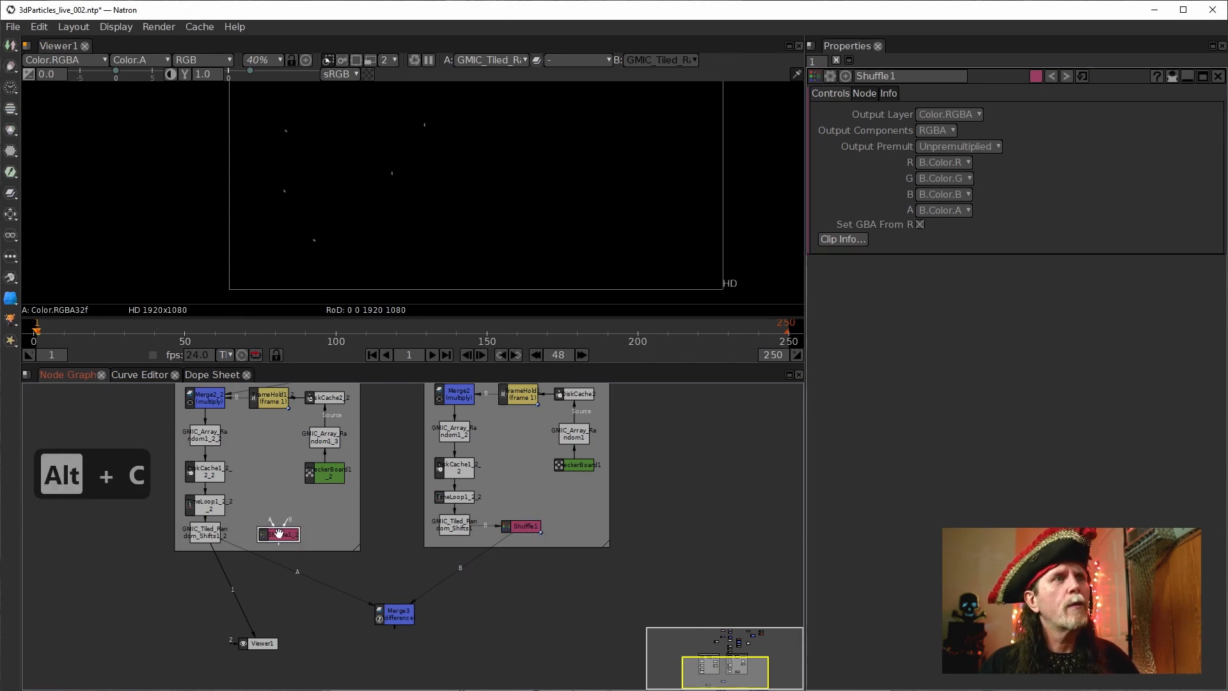
drag(232, 529, 196, 537)
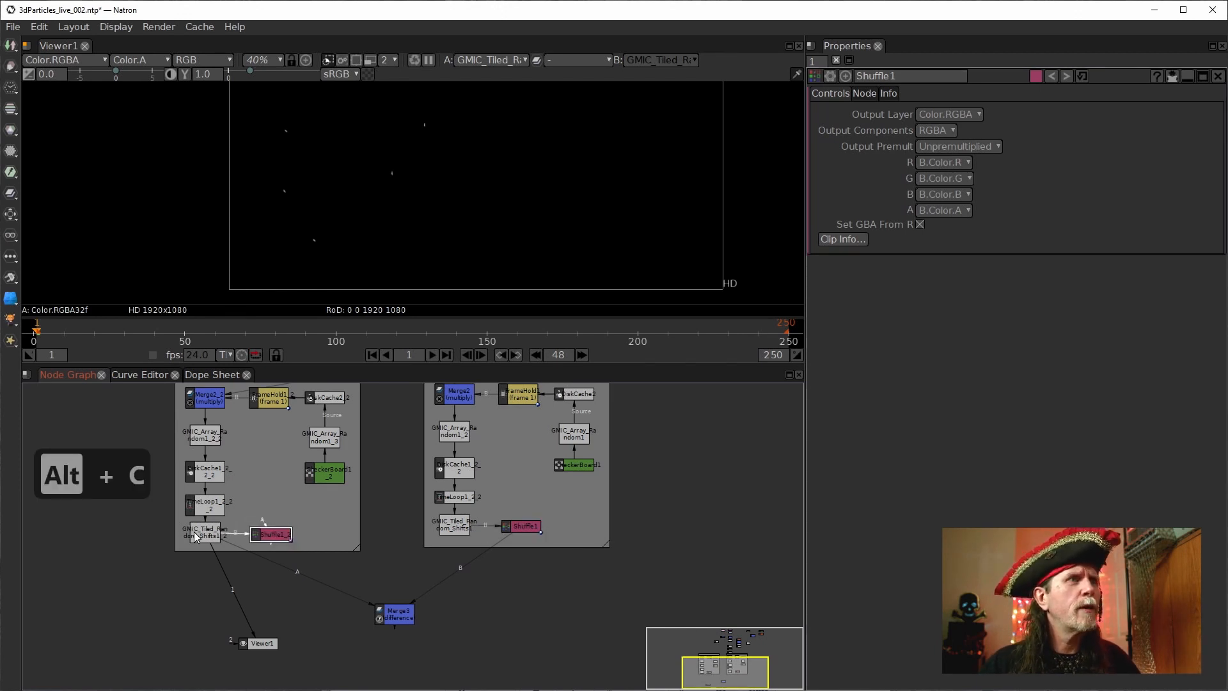
drag(275, 543, 276, 543)
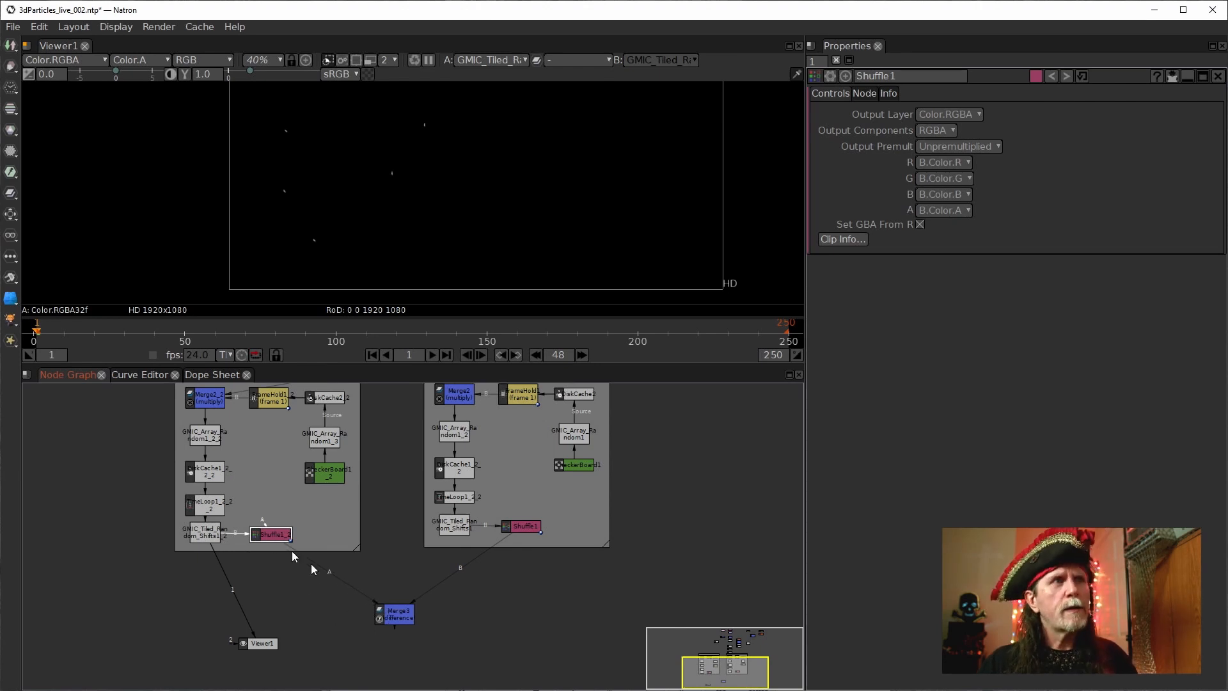
Step: Set the R output to 0 on Shuffle1 and the G output to 0 on Shuffle1_2
click(516, 527)
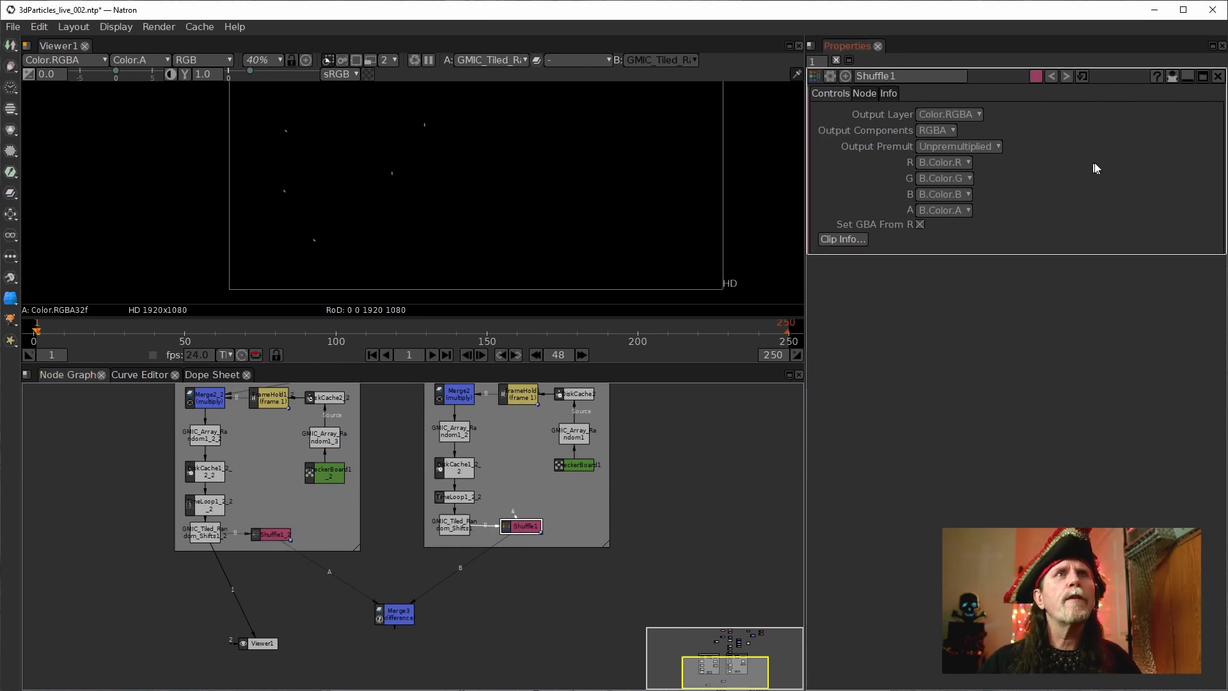
click(967, 161)
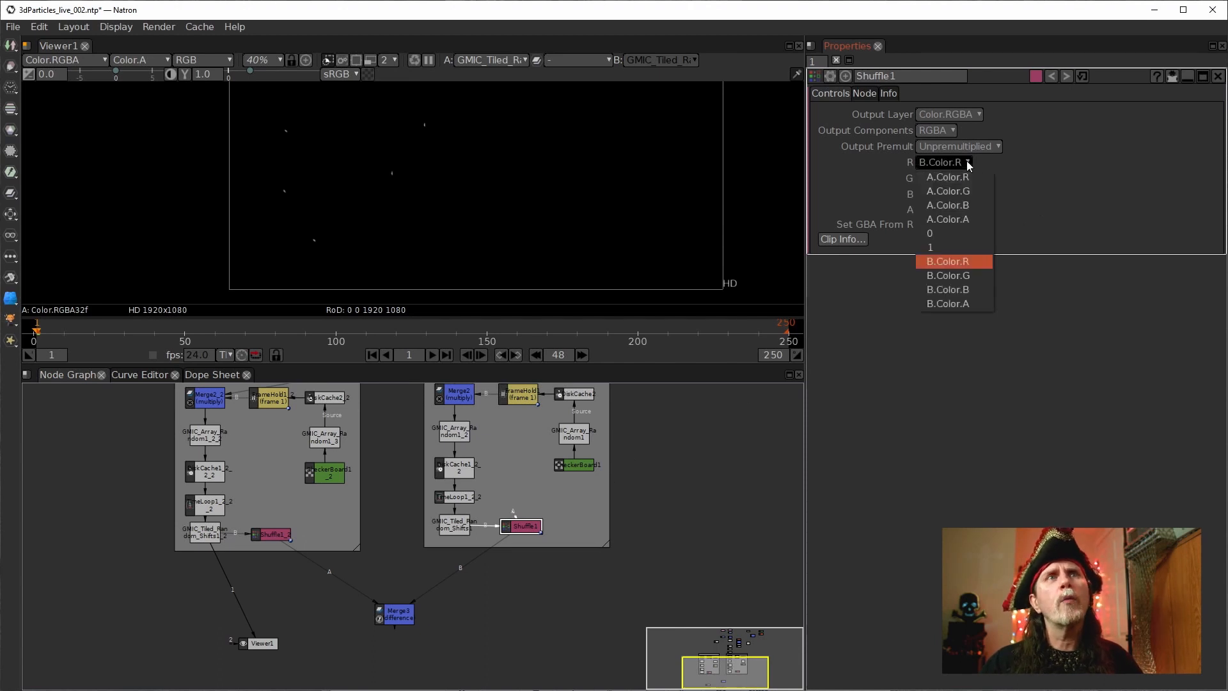
click(936, 232)
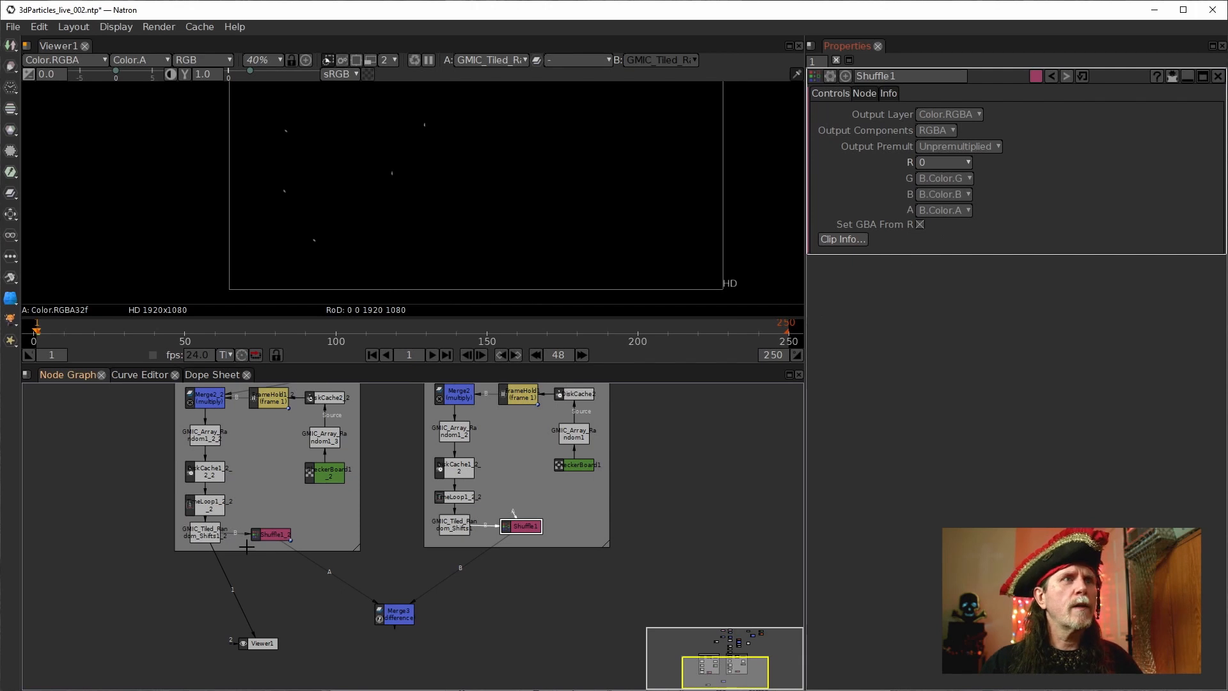
click(269, 534)
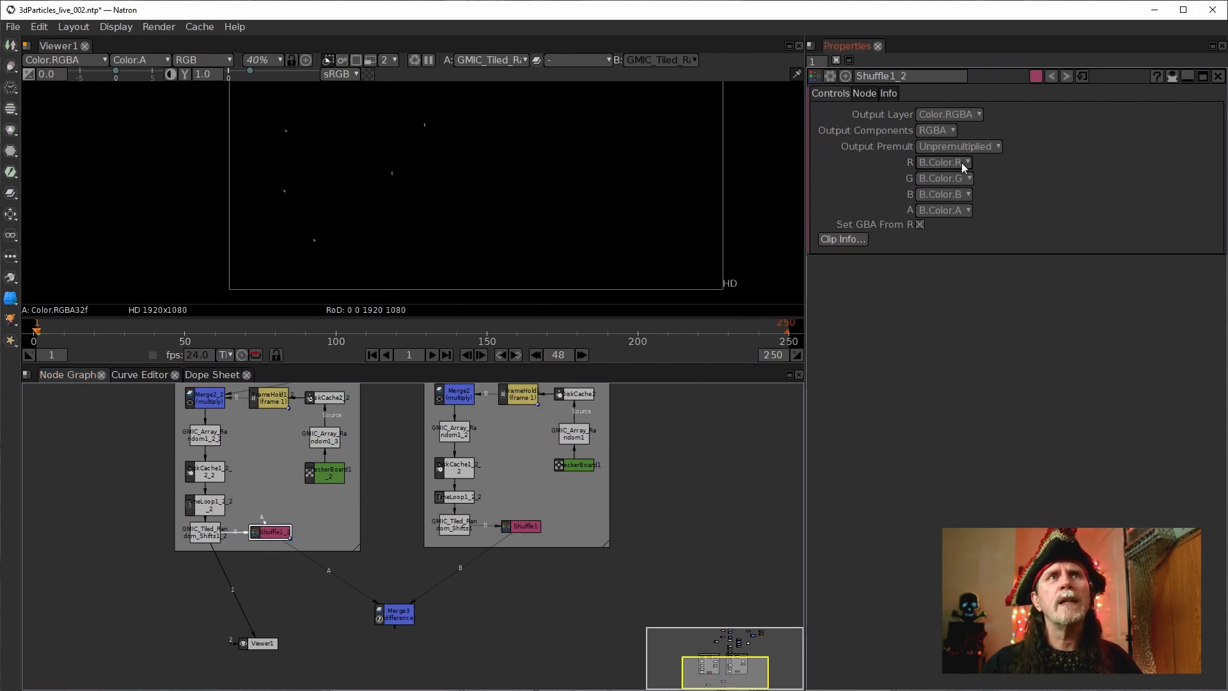
click(961, 182)
click(956, 256)
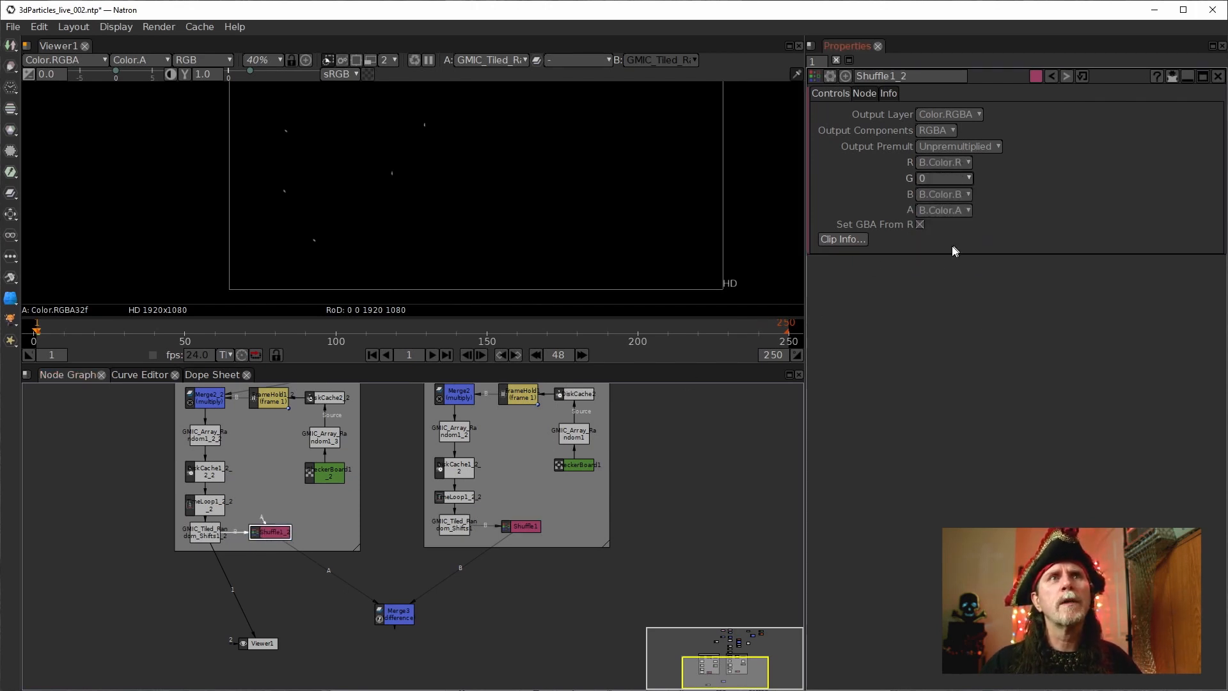
Step: Compare the particle colors in the Merge3, Shuffle1 and Shuffle1_2 outputs, and re-examine the merged difference result up close
click(402, 615)
key(1)
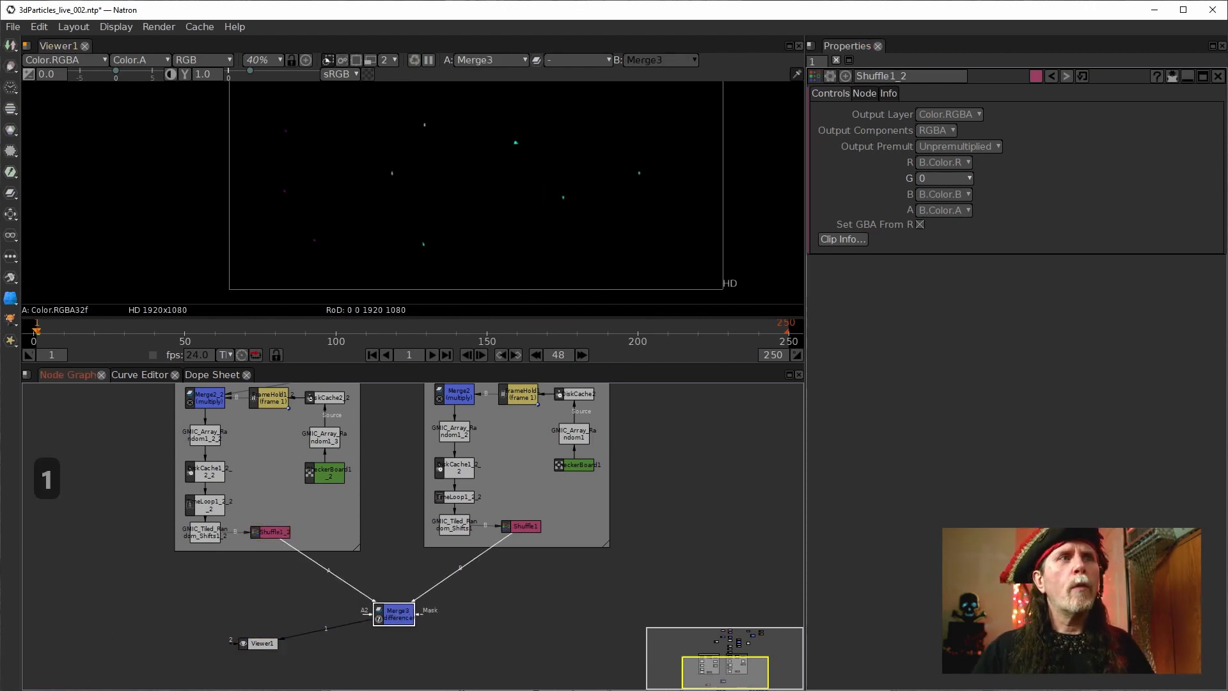
click(525, 525)
key(1)
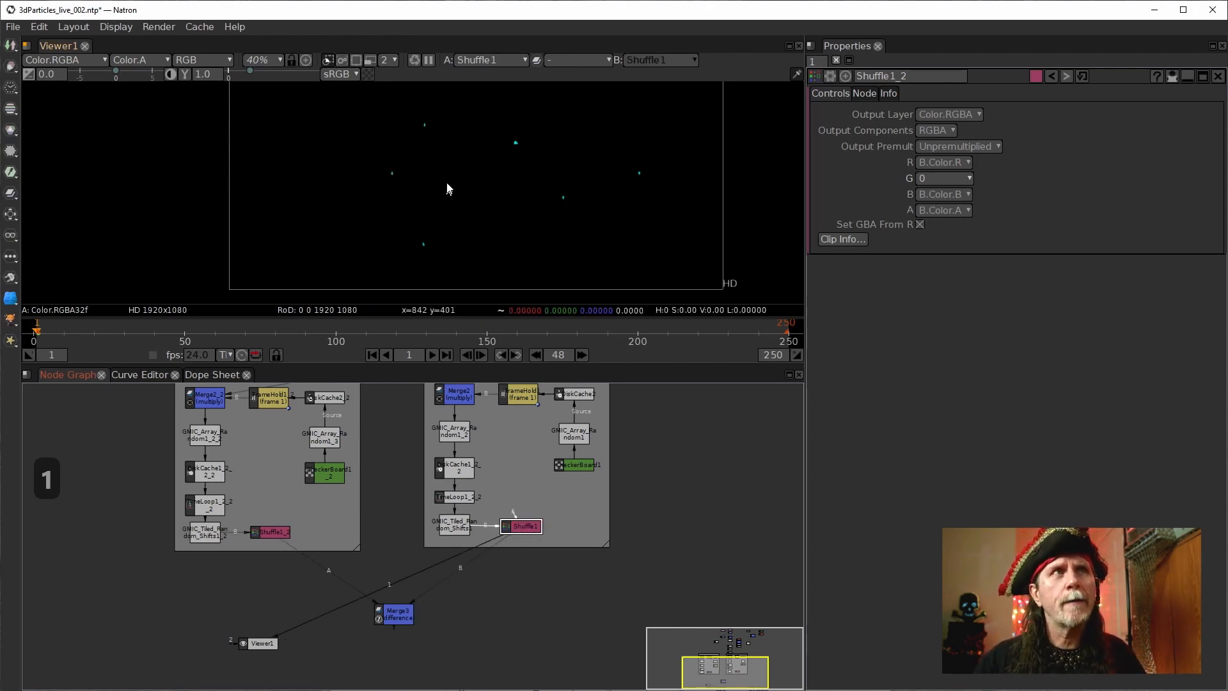
scroll(448, 189, up, 5)
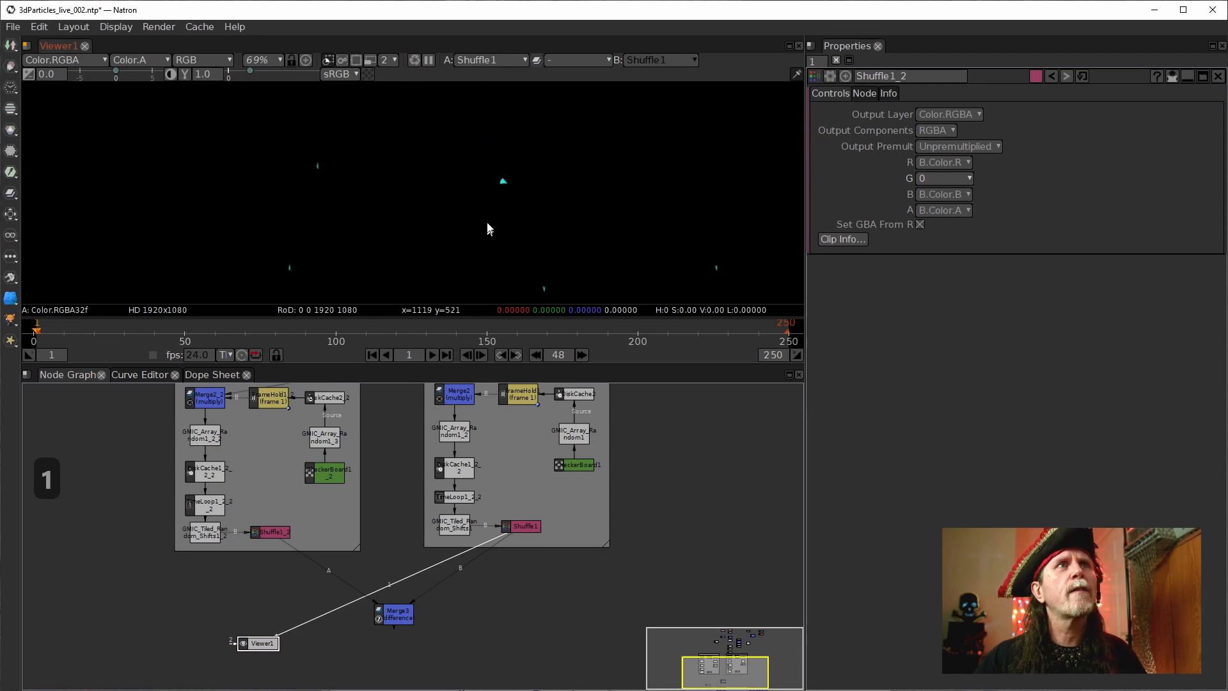
click(276, 530)
key(1)
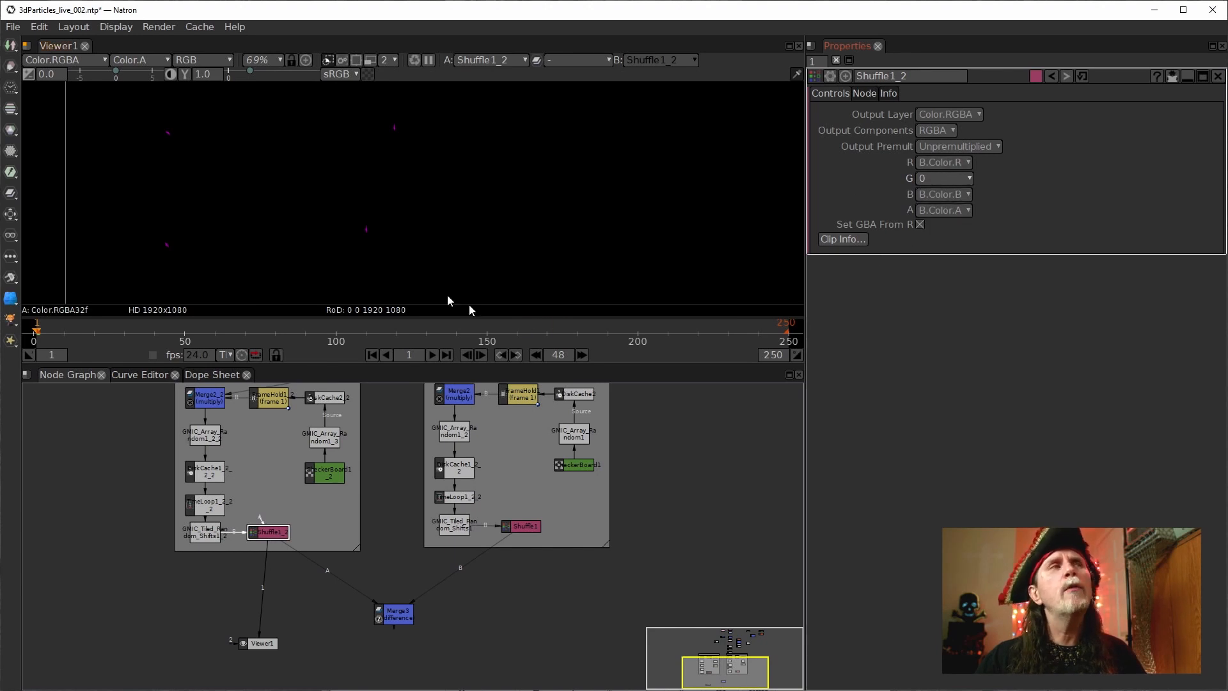
click(529, 531)
key(1)
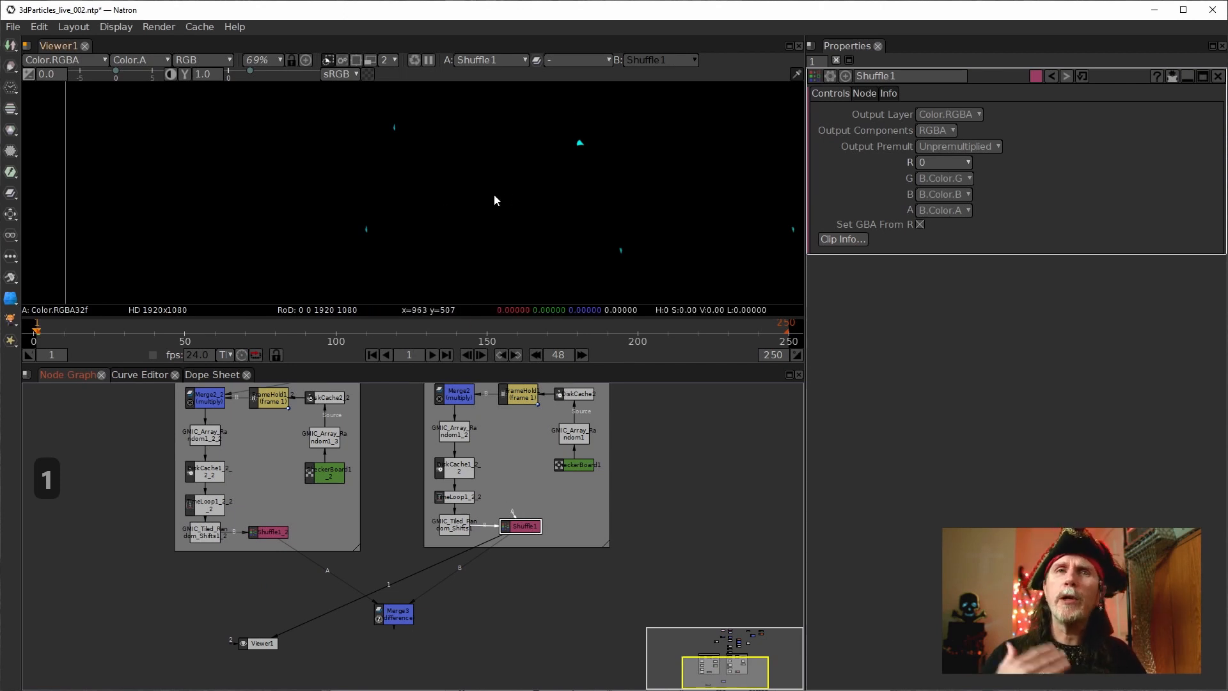
click(396, 612)
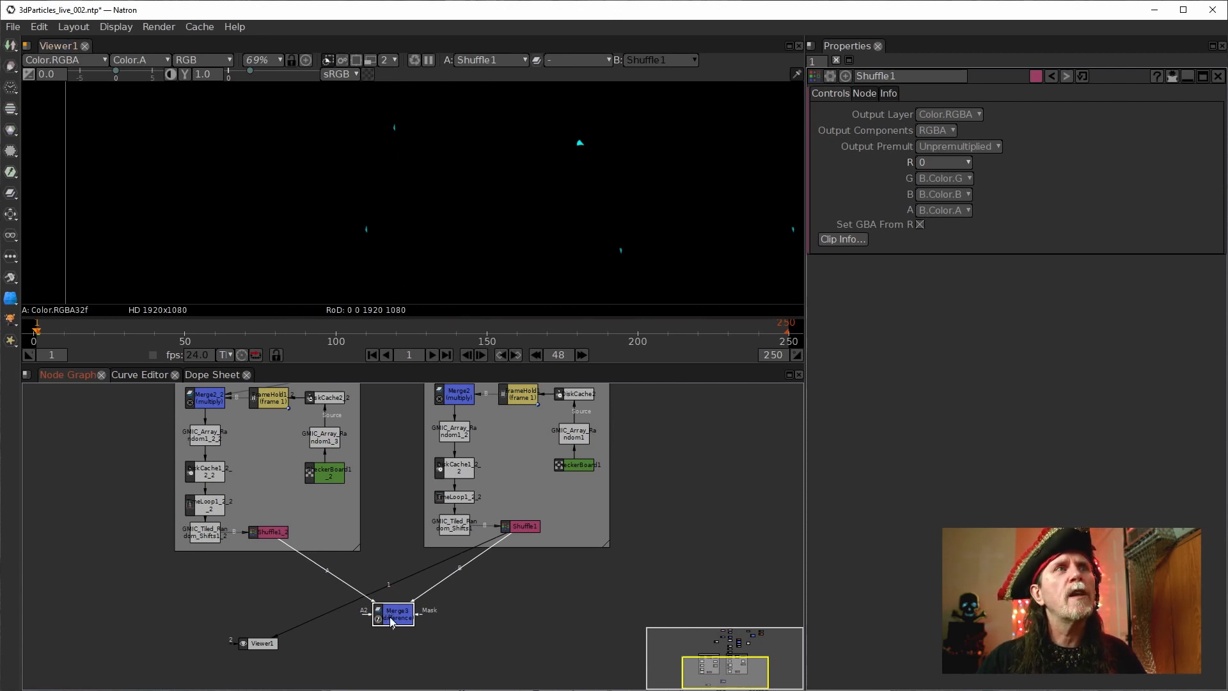
key(1)
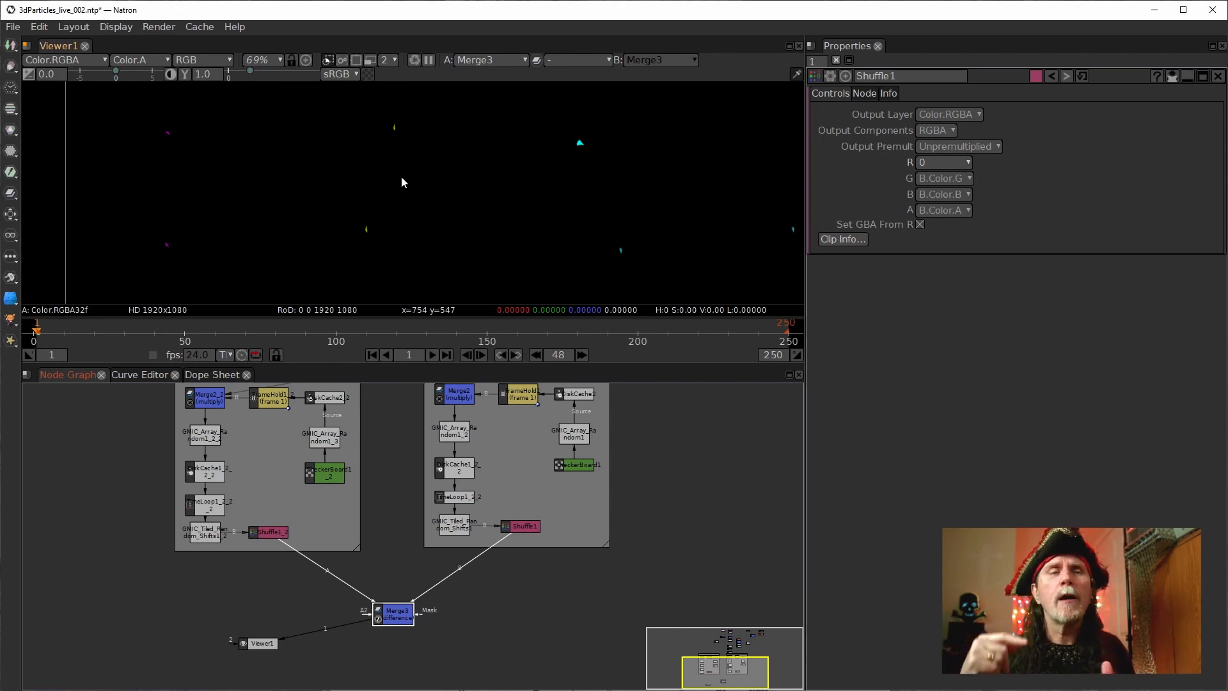
click(424, 217)
scroll(475, 168, down, 2)
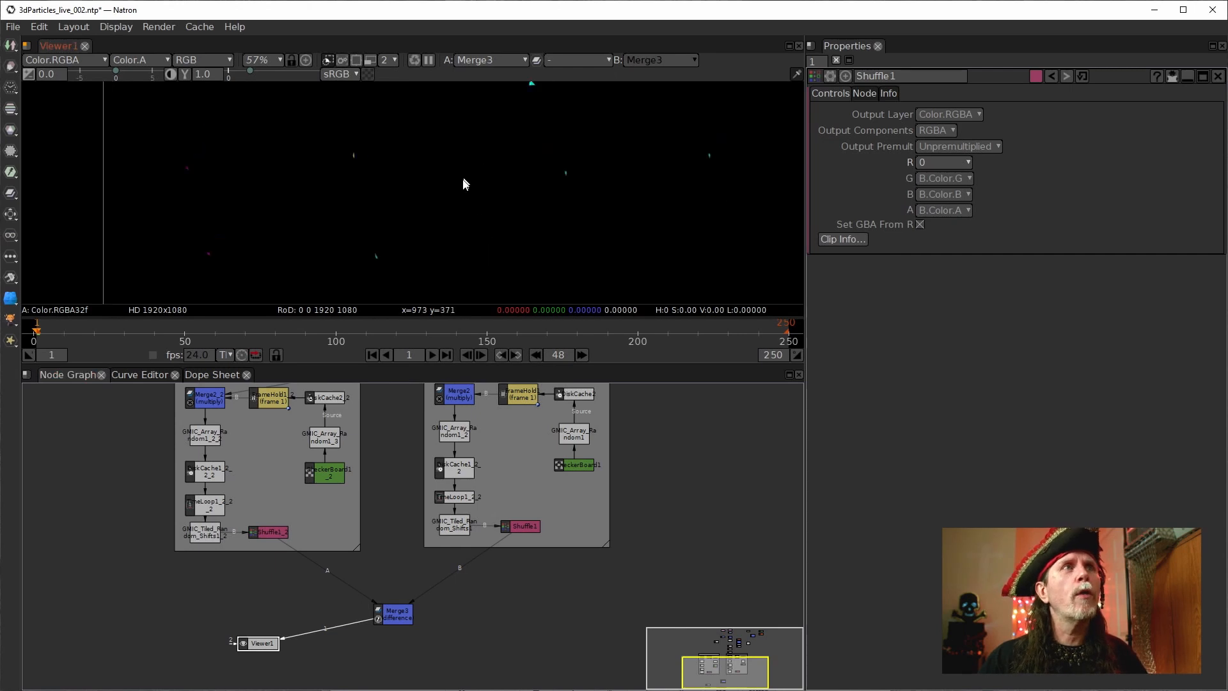
drag(465, 184, 451, 213)
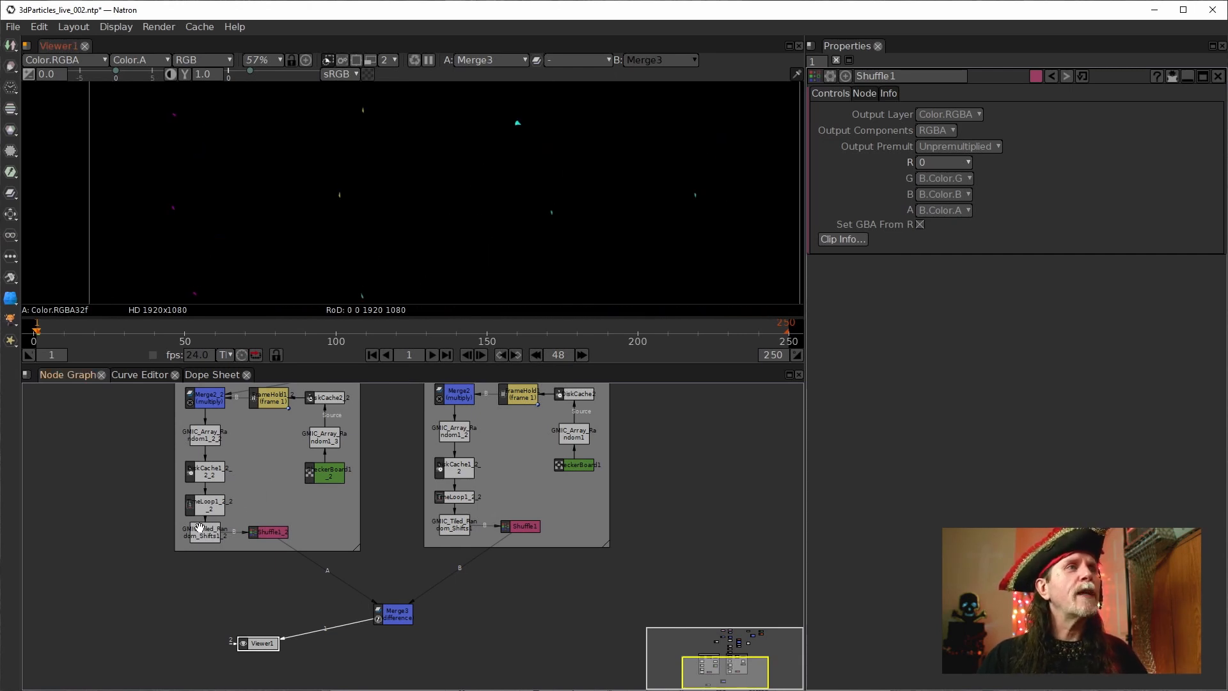
Step: Open the GMIC Array Random node below Merge2_2 in Backdrop1_2, reveal its advanced options and set its Global Random Seed to 15
drag(294, 458, 282, 498)
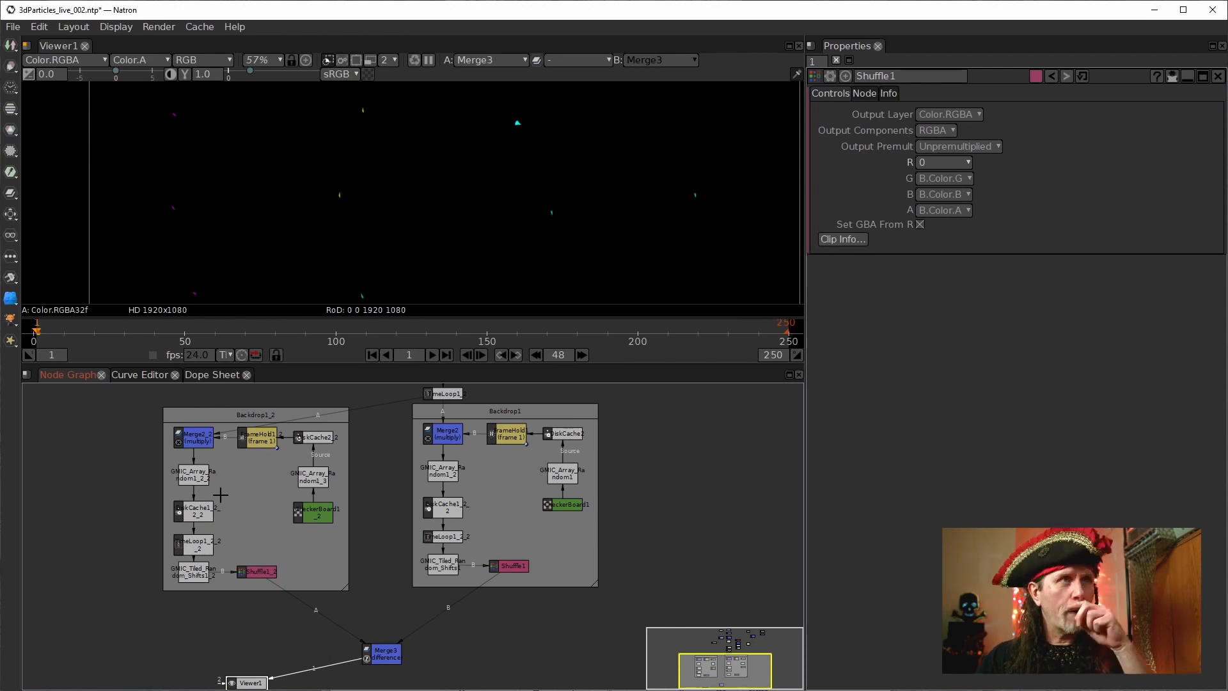
click(193, 479)
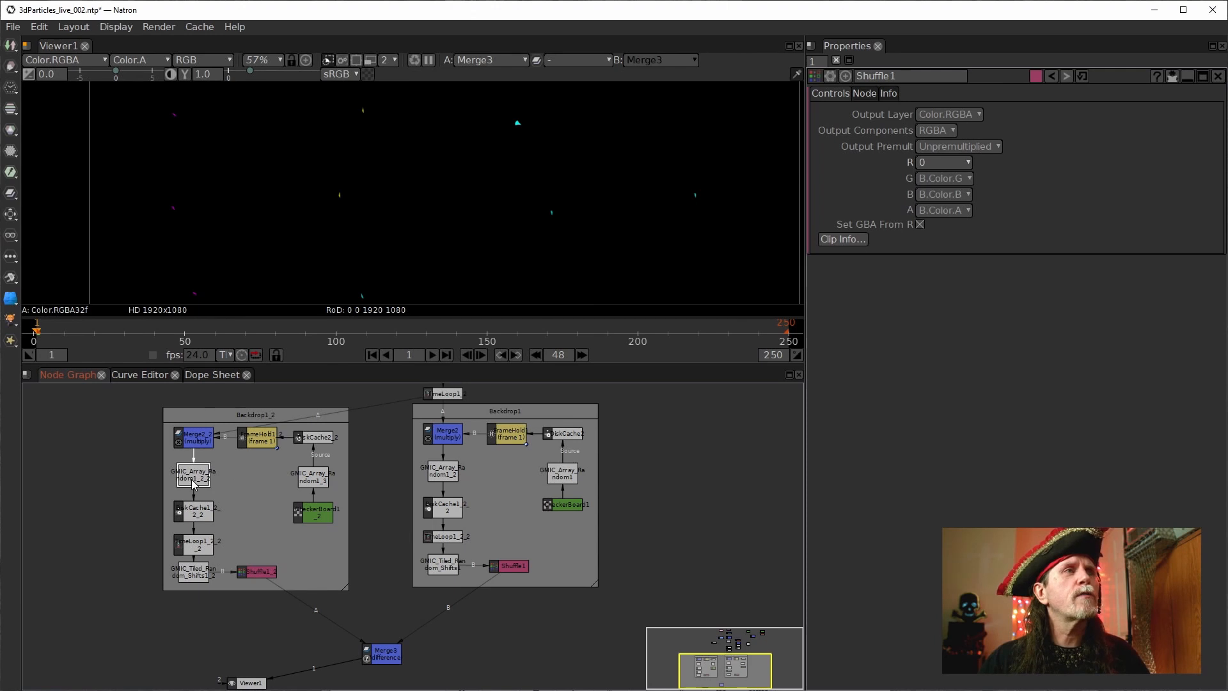
double_click(192, 481)
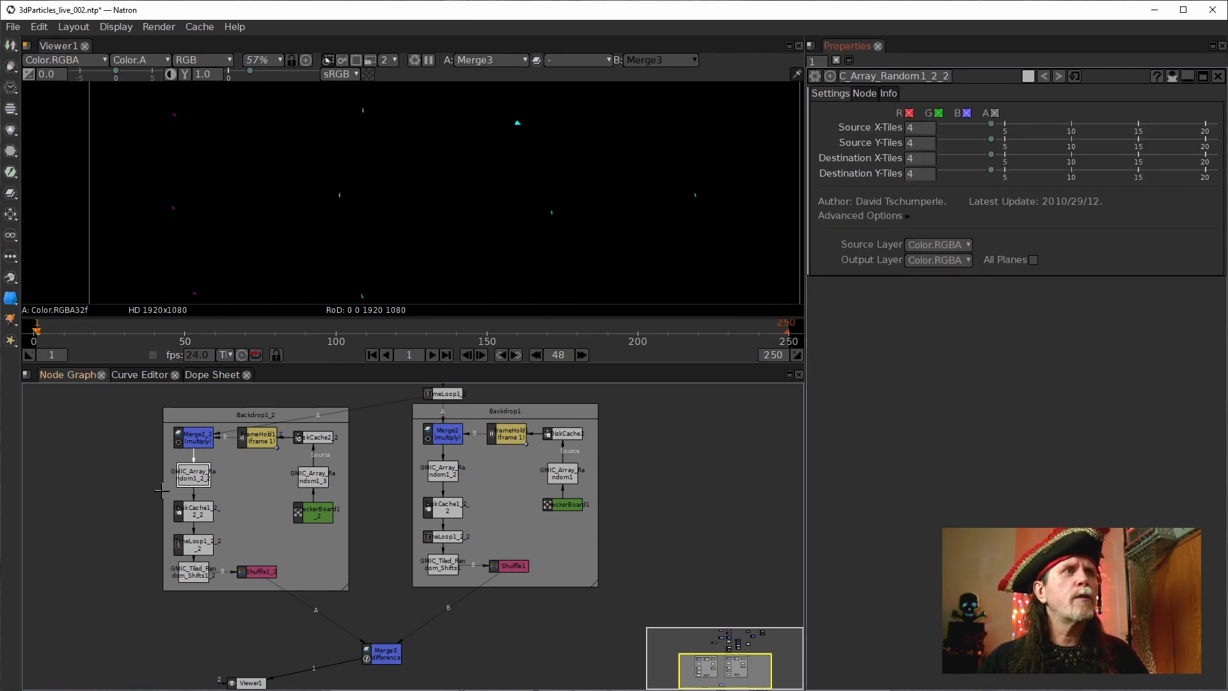
click(906, 217)
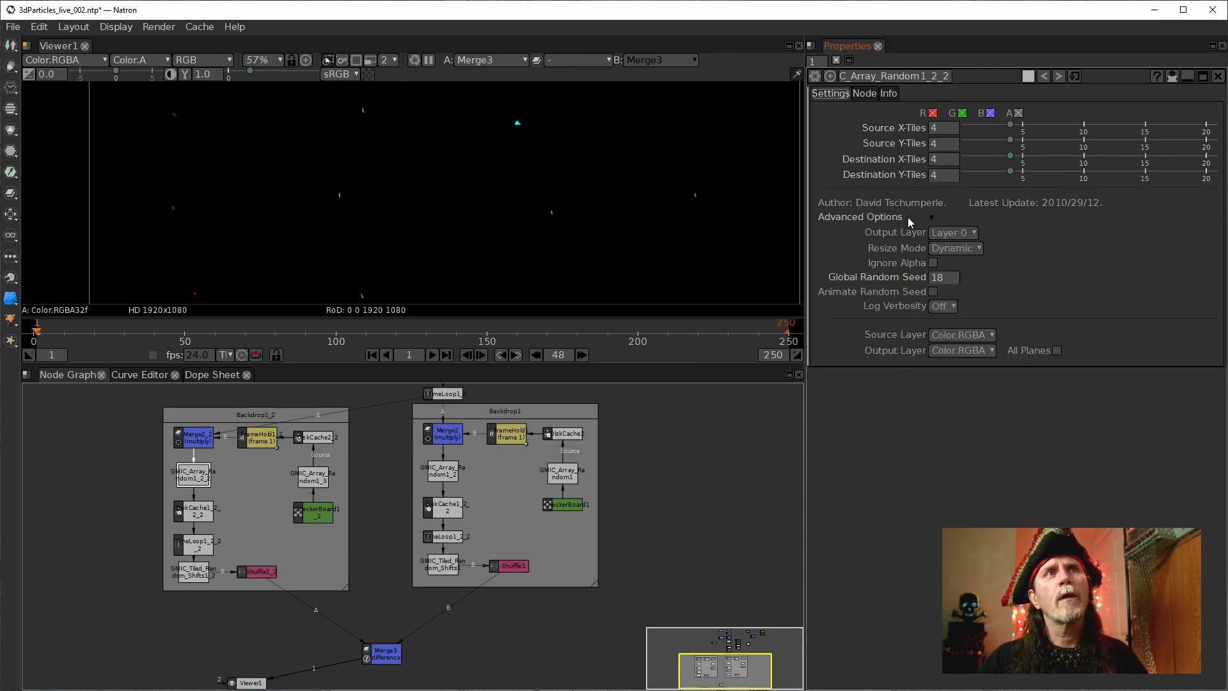
click(942, 281)
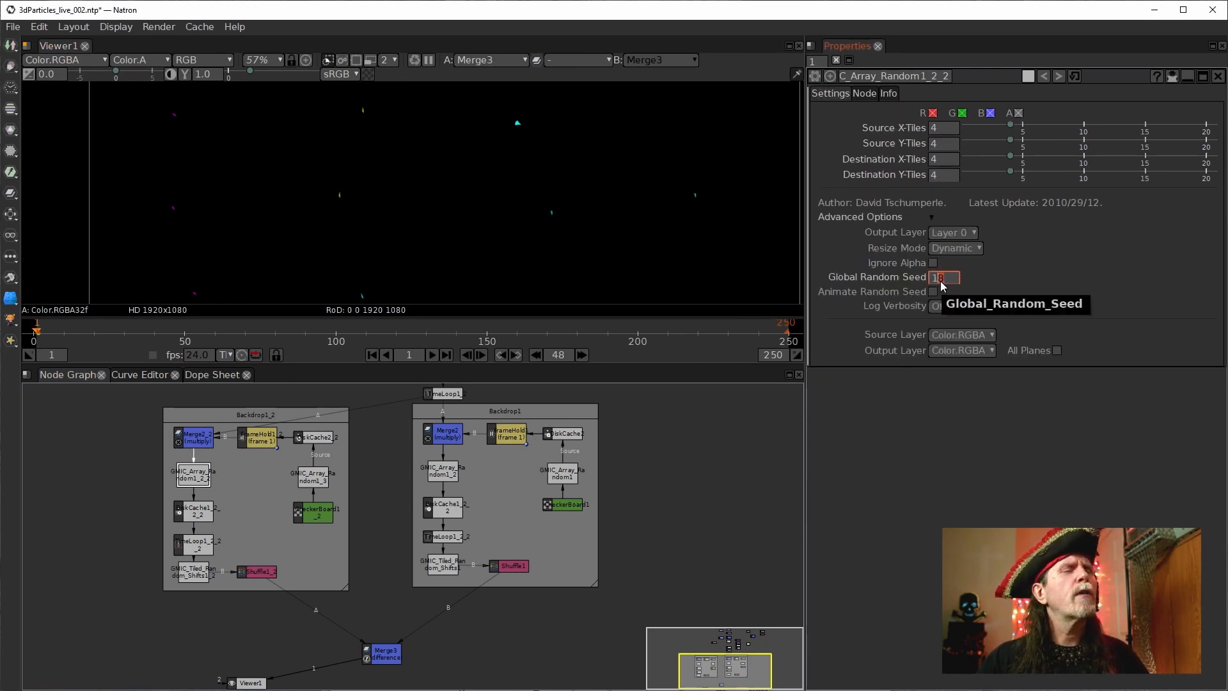
scroll(941, 286, down, 1)
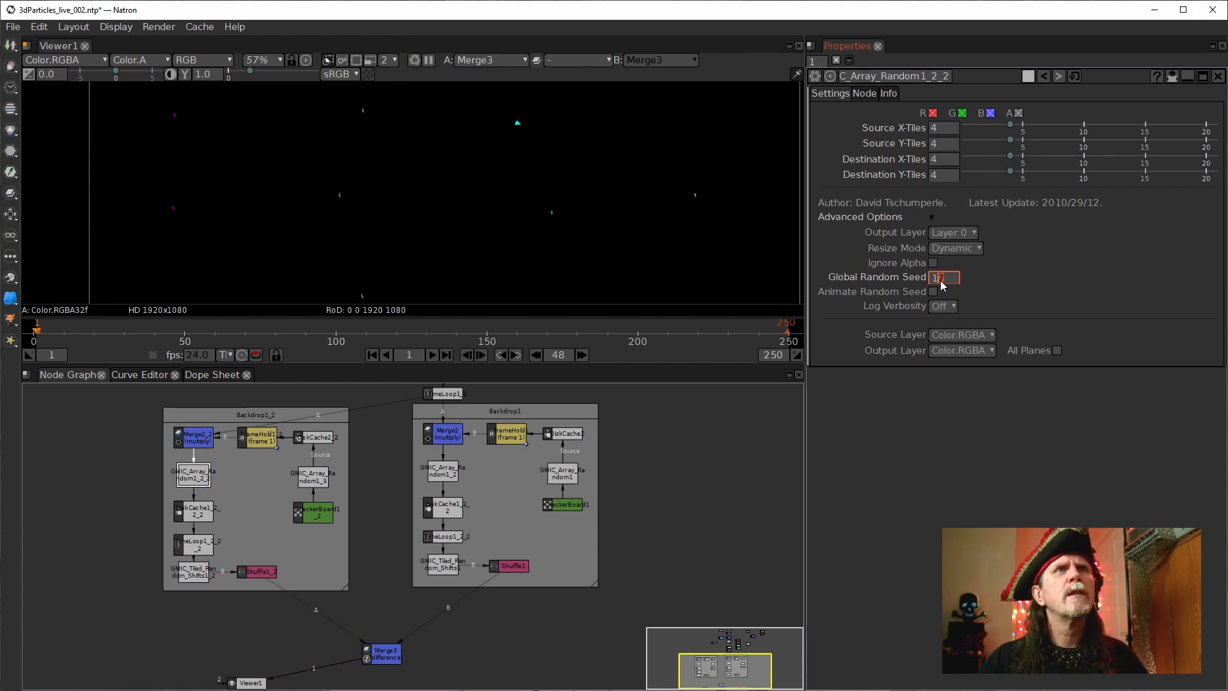
scroll(941, 285, down, 2)
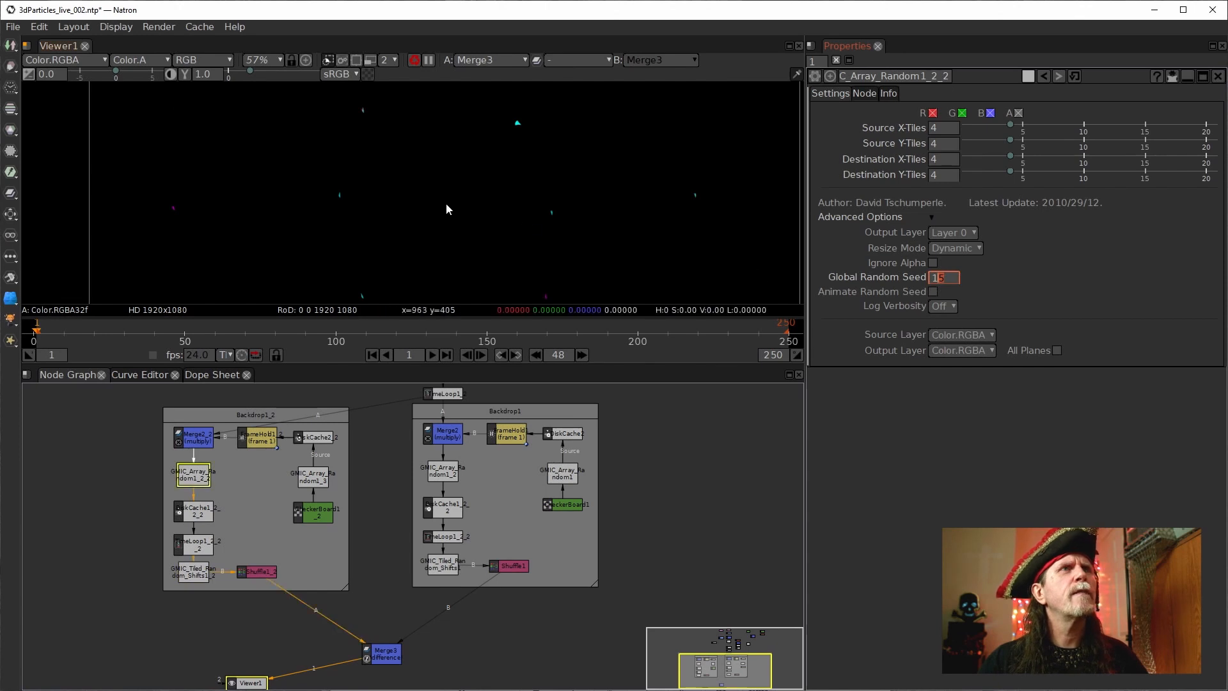
scroll(446, 202, down, 2)
drag(456, 191, 467, 195)
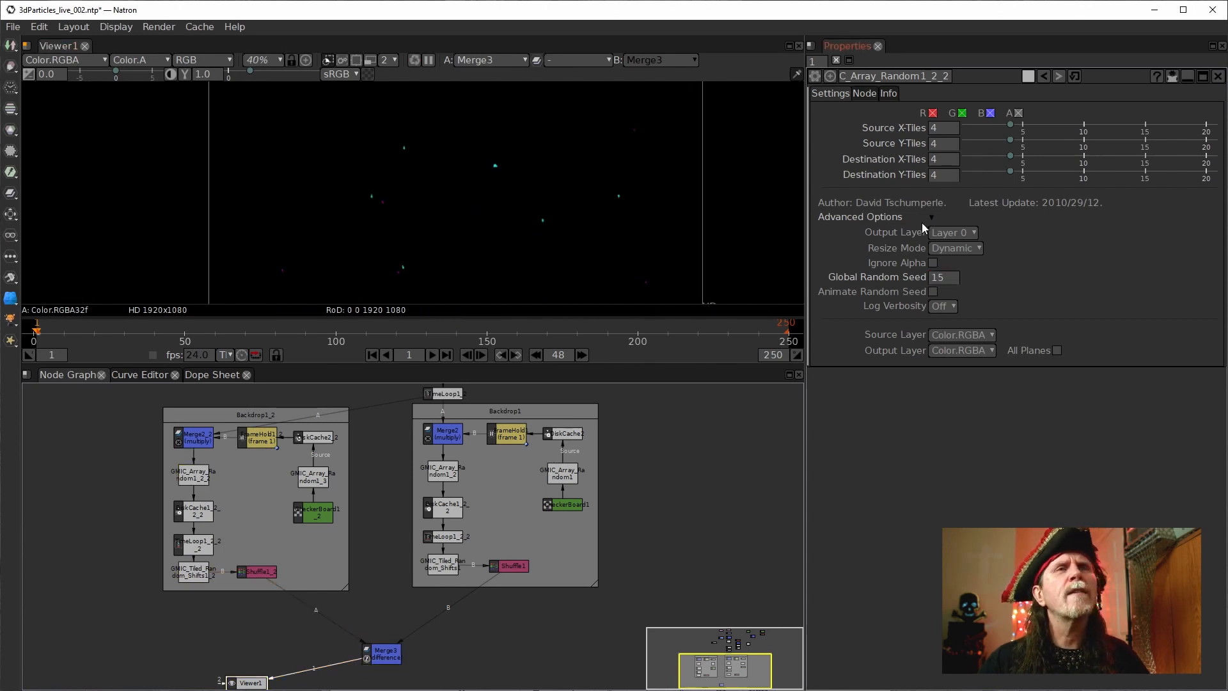
Step: Try a Global Random Seed of 16 on the same GMIC Array Random node in Backdrop1_2
double_click(944, 279)
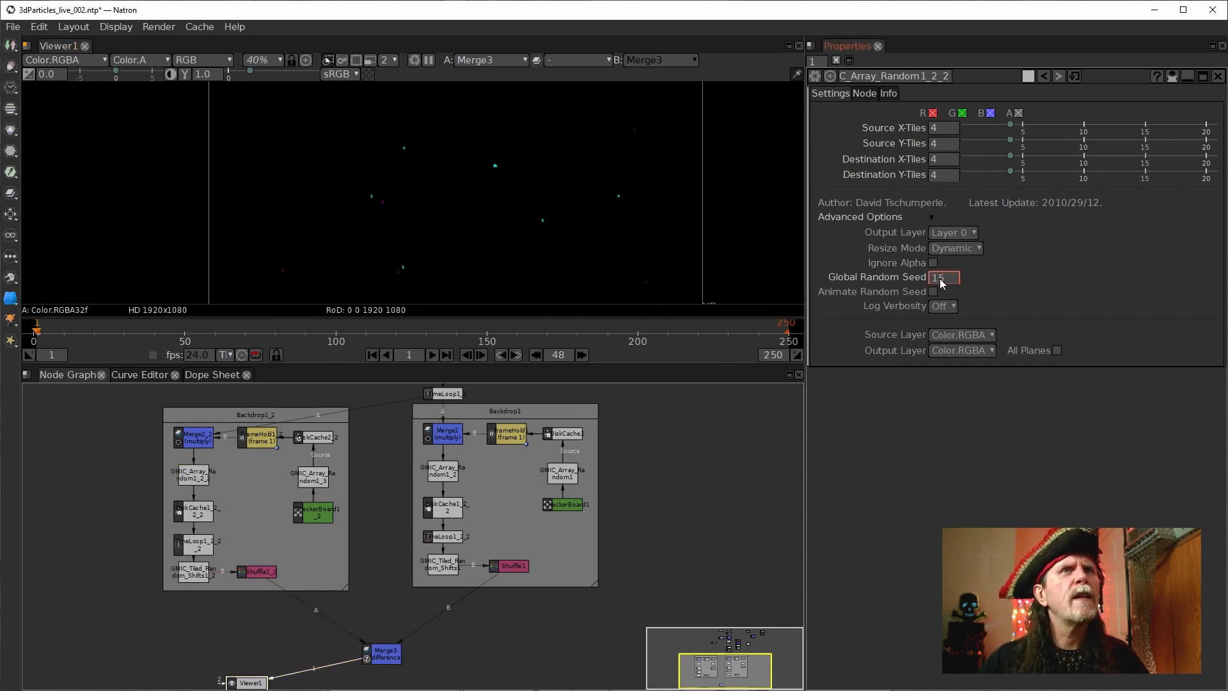
scroll(942, 283, up, 1)
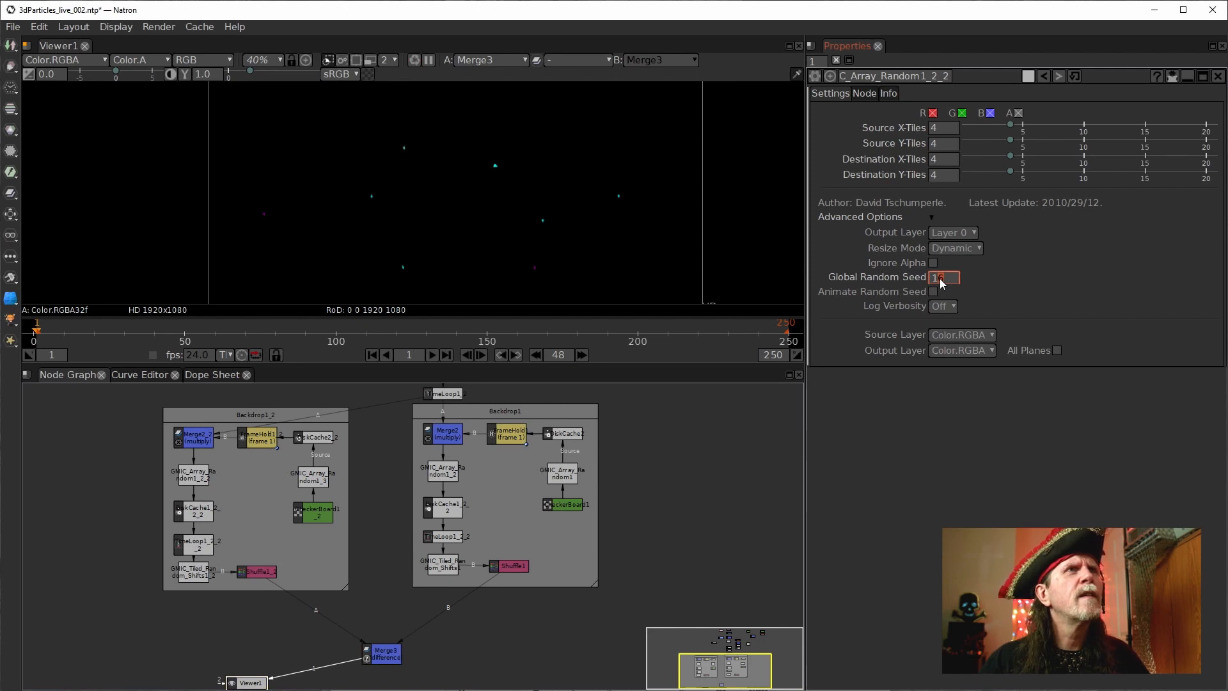
scroll(389, 181, up, 6)
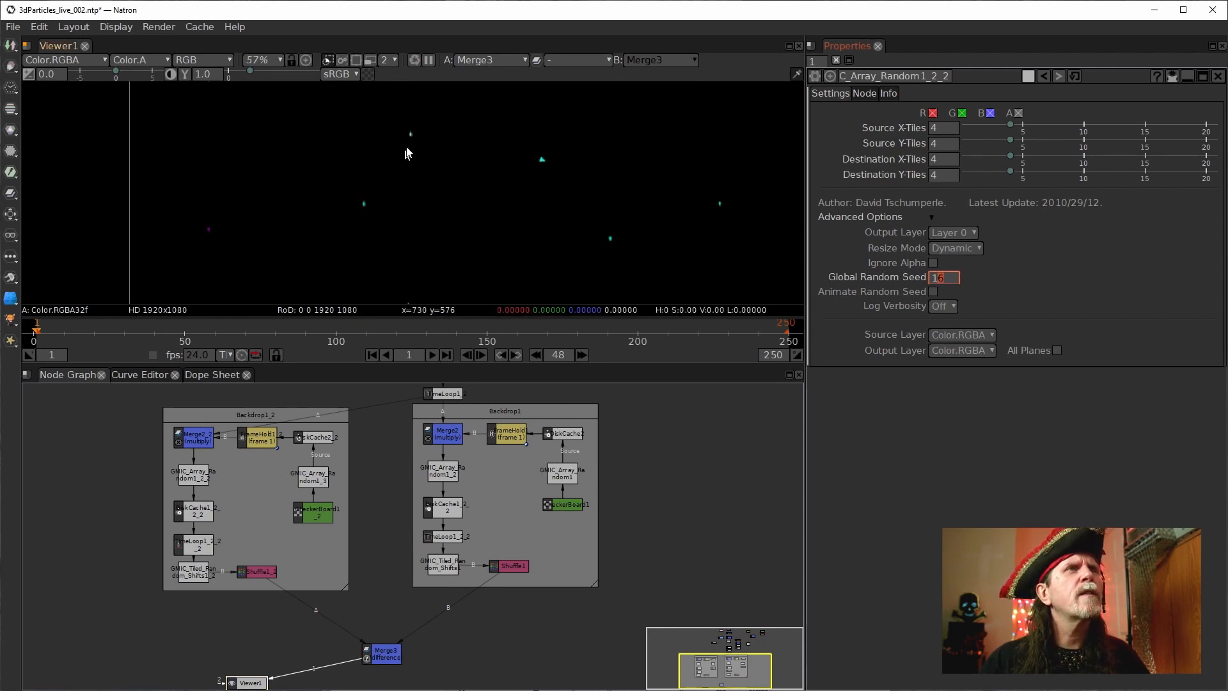
Step: Examine the colors and overlap of individual particles across the merged difference result, both up close and in overview
drag(410, 134, 444, 120)
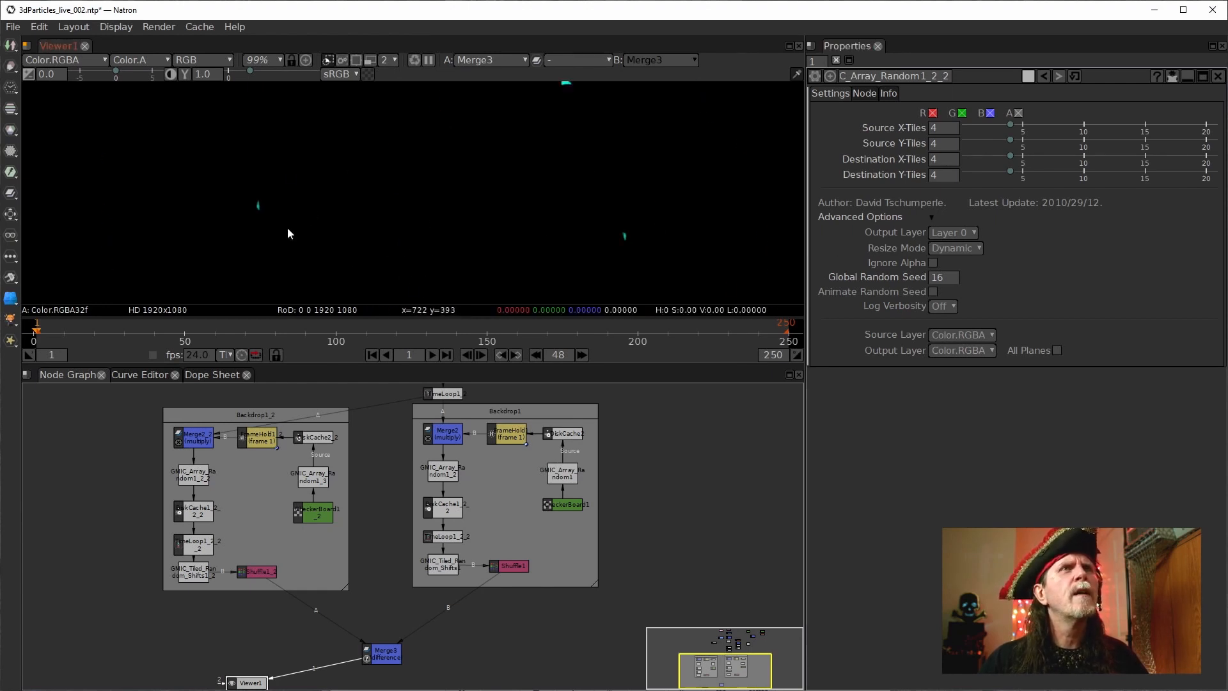
scroll(384, 218, down, 4)
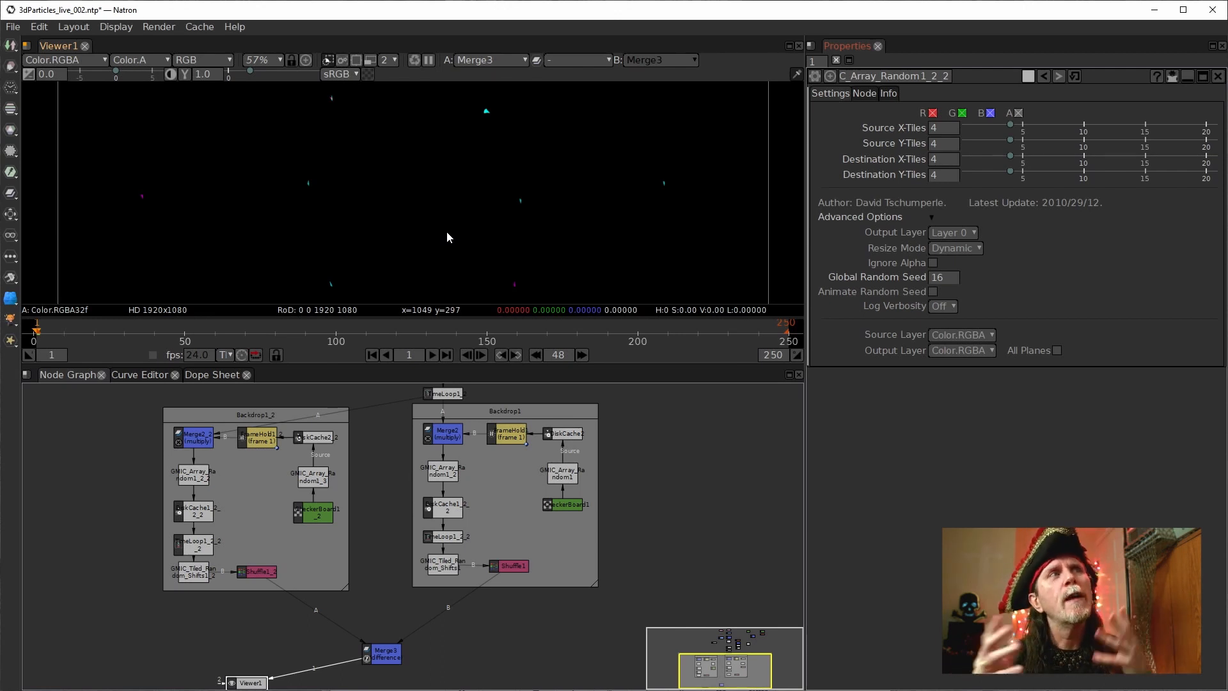
scroll(301, 204, up, 5)
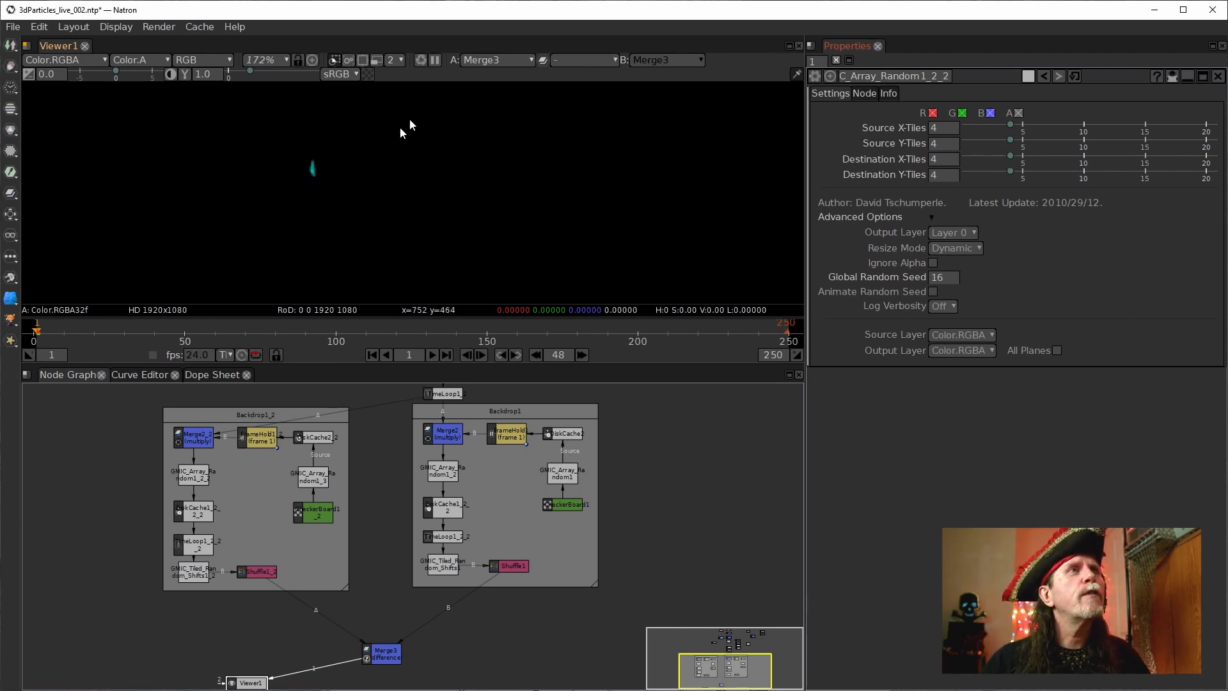
drag(401, 128, 426, 182)
scroll(313, 224, down, 2)
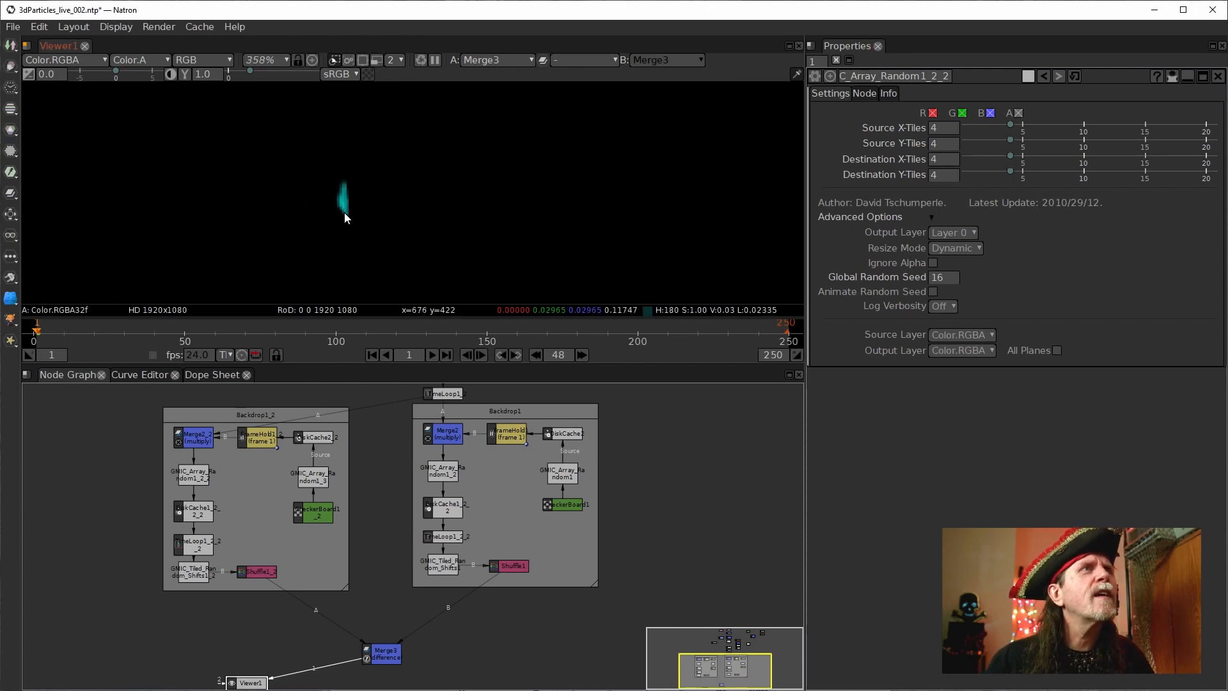
drag(362, 205, 445, 218)
drag(531, 220, 341, 350)
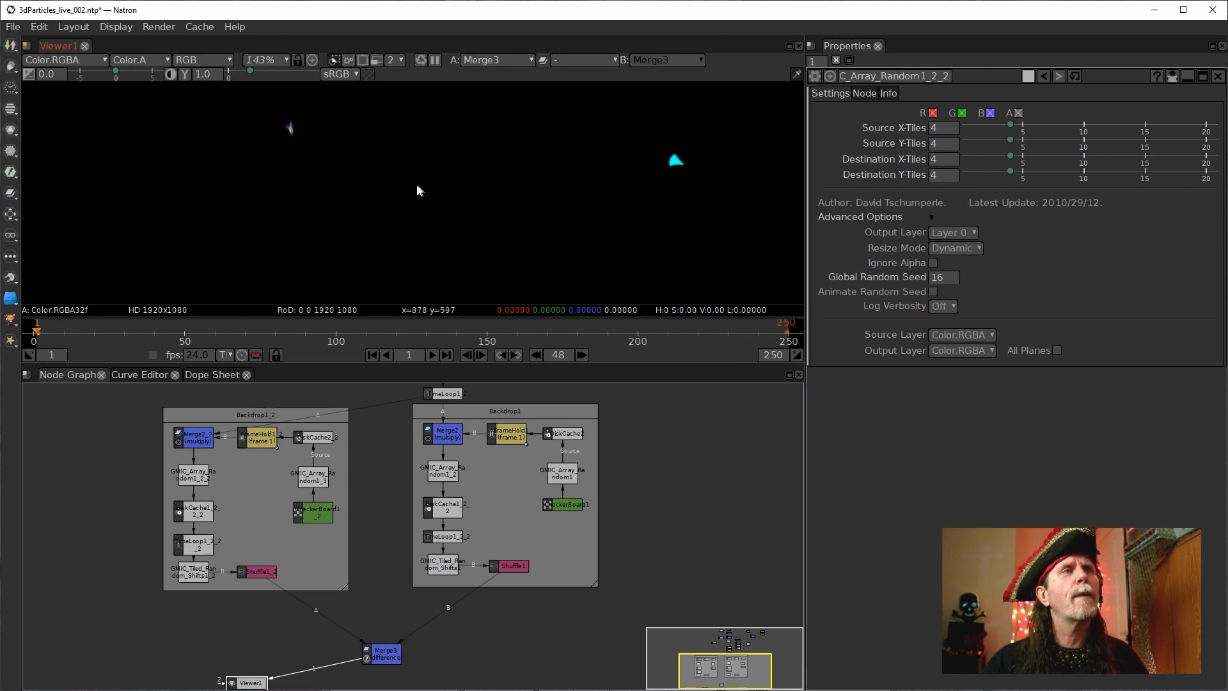
scroll(410, 192, down, 3)
drag(573, 262, 557, 153)
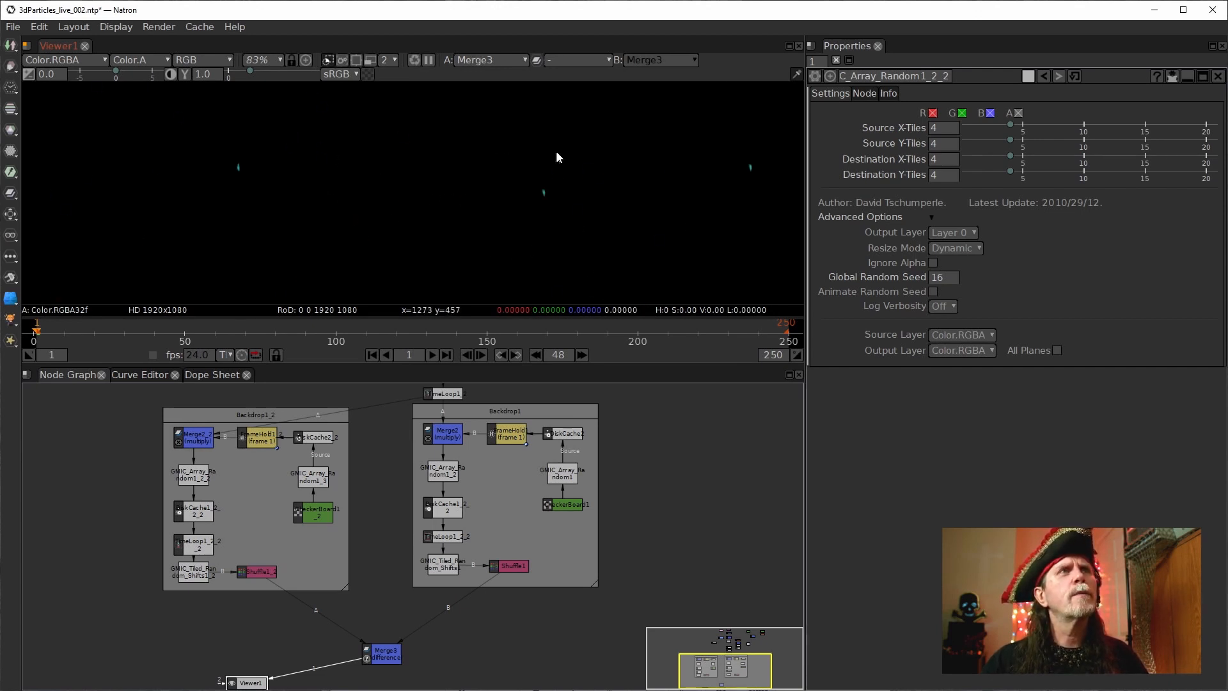
drag(449, 229, 483, 158)
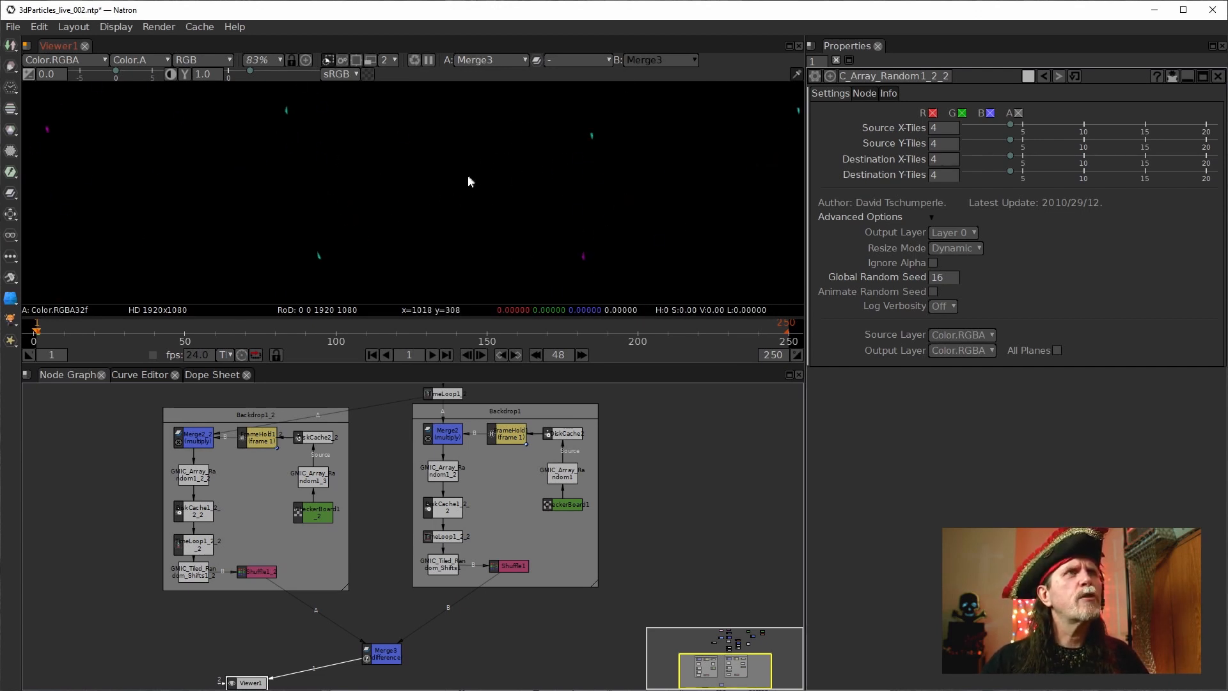
scroll(458, 177, down, 3)
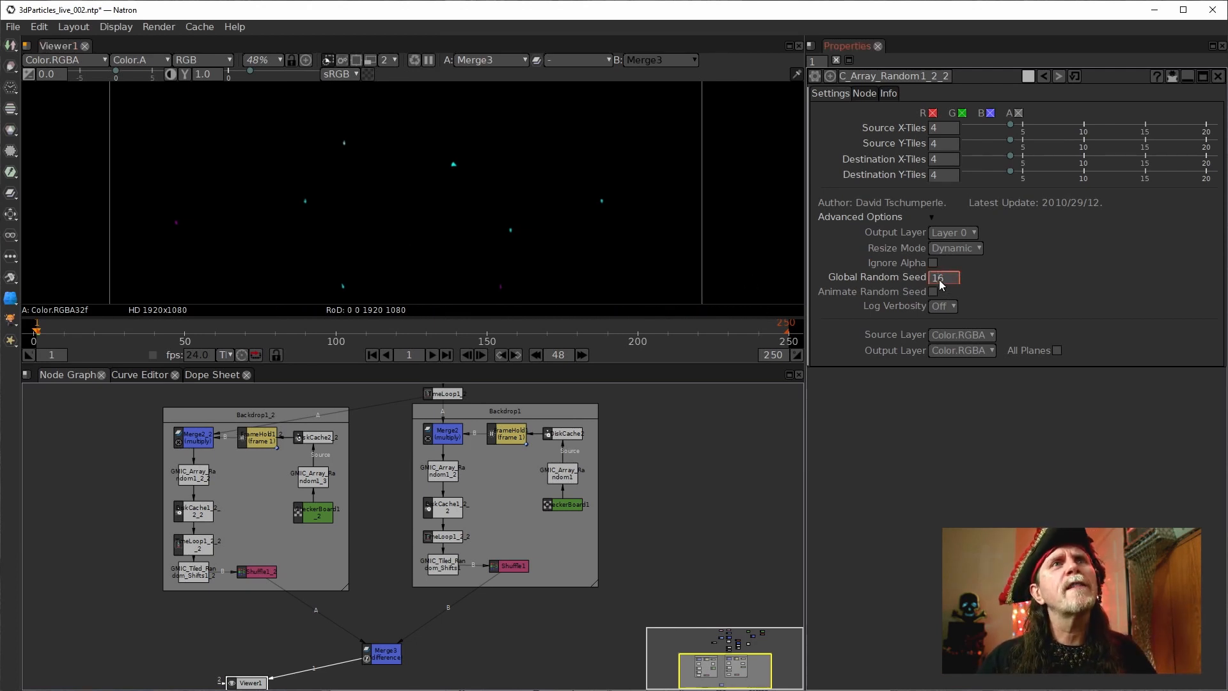
Step: Set the Global Random Seed of the GMIC Array Random node in Backdrop1_2 to 13 and check the merged particles
scroll(940, 279, down, 1)
scroll(939, 279, down, 1)
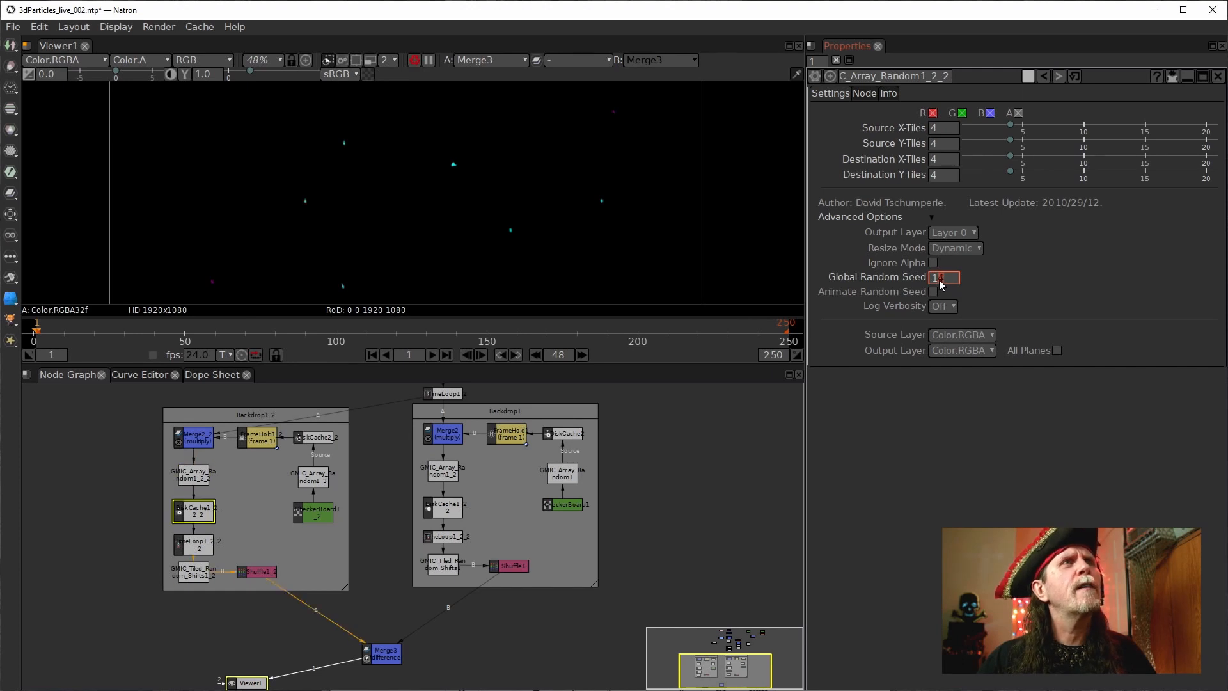
scroll(939, 279, down, 1)
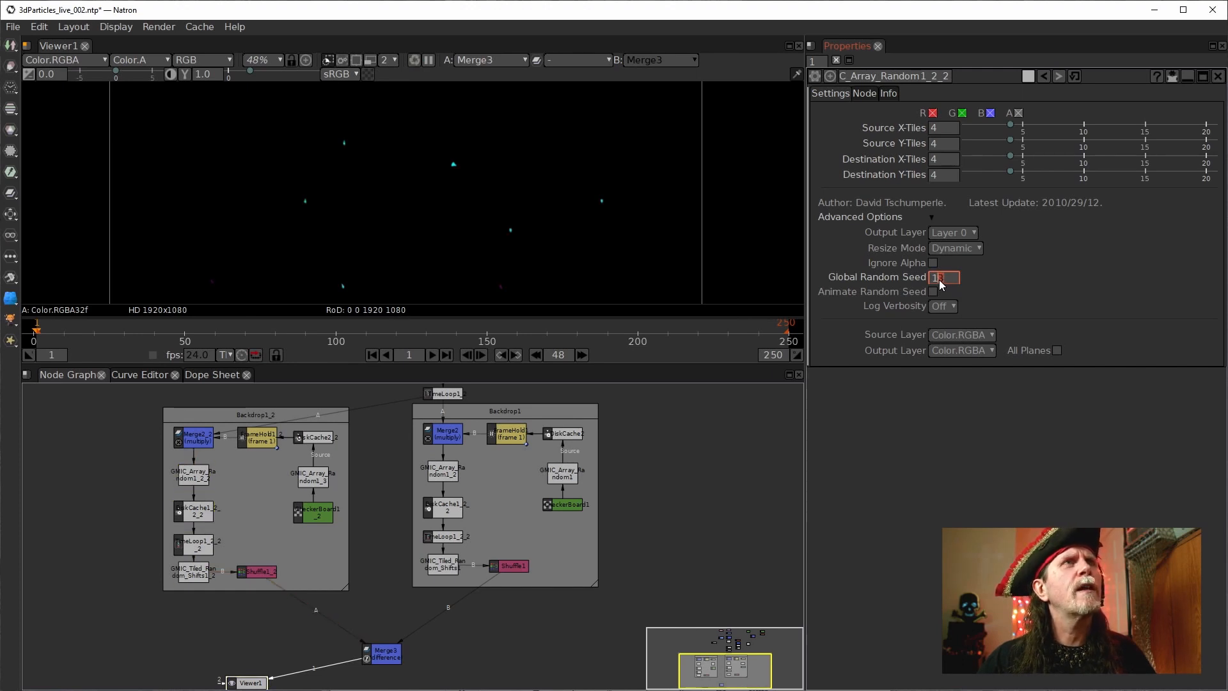
scroll(429, 244, down, 3)
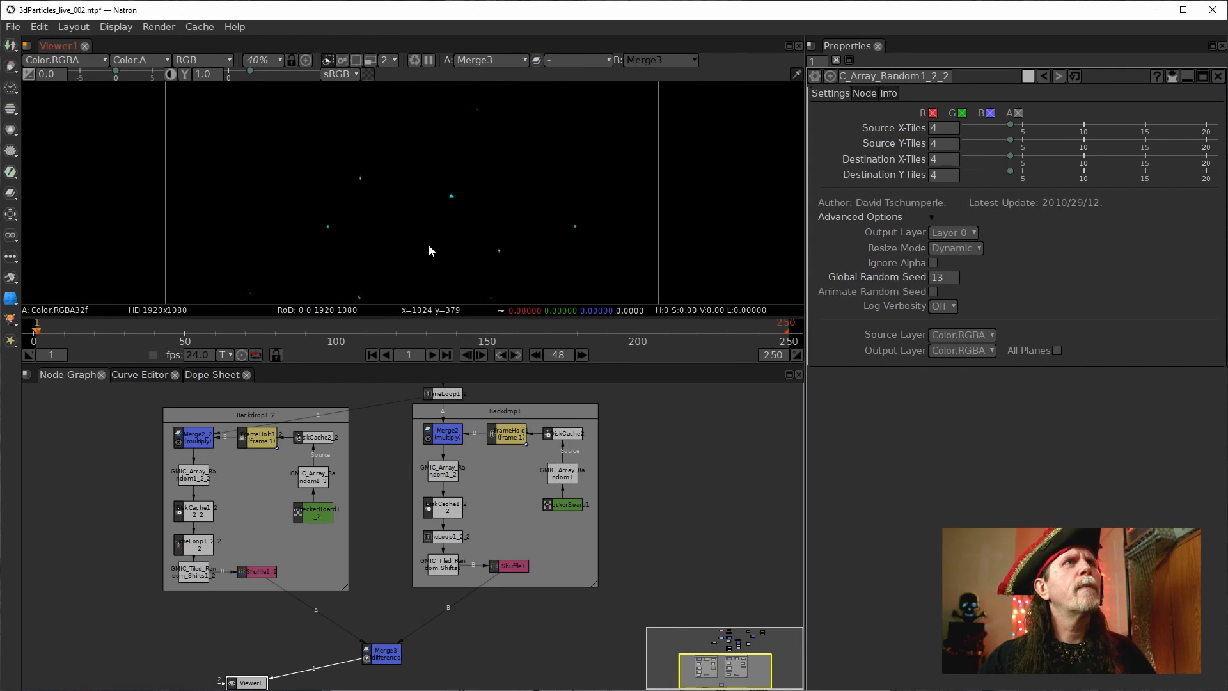
drag(424, 193, 428, 191)
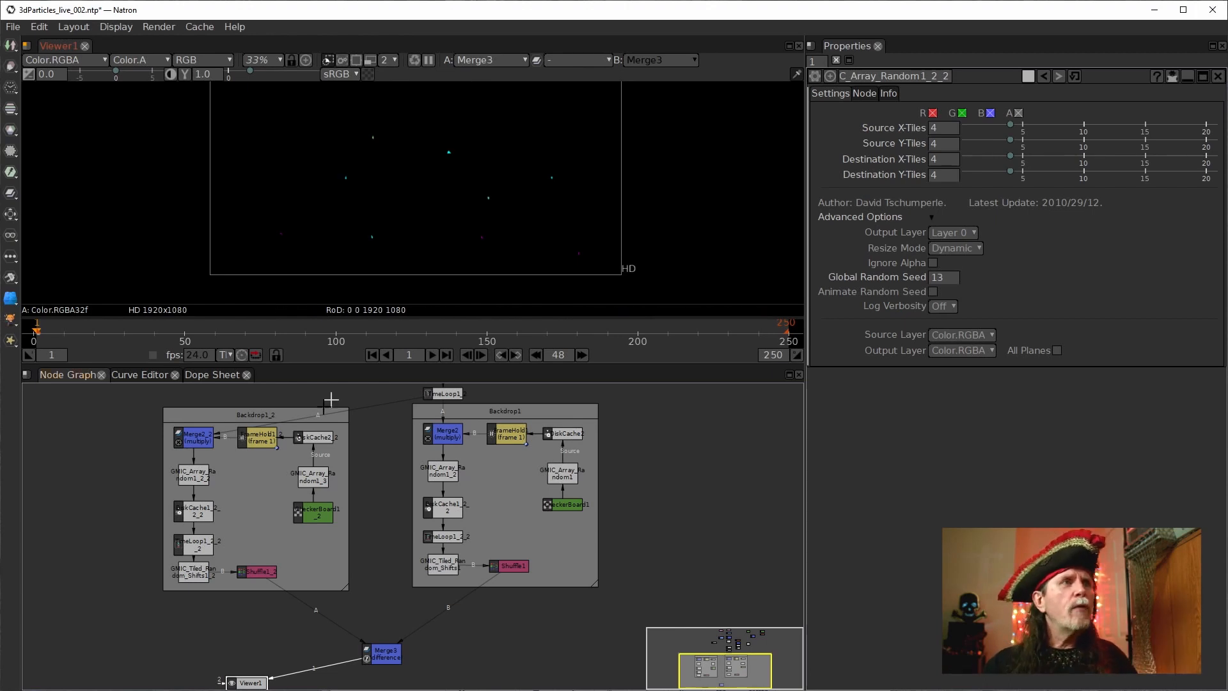
Step: Set the Global Random Seed of the GMIC Tiled Random Shifts node in Backdrop1_2 to 1 and check the full merged frame
click(194, 572)
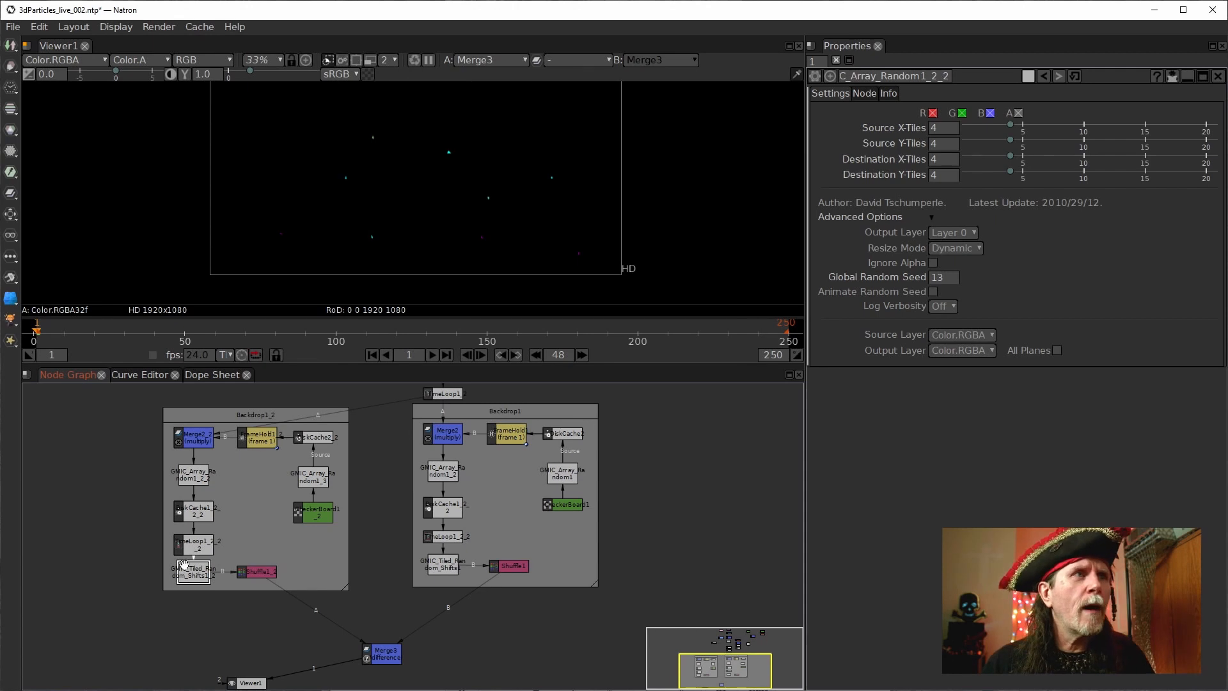
double_click(190, 571)
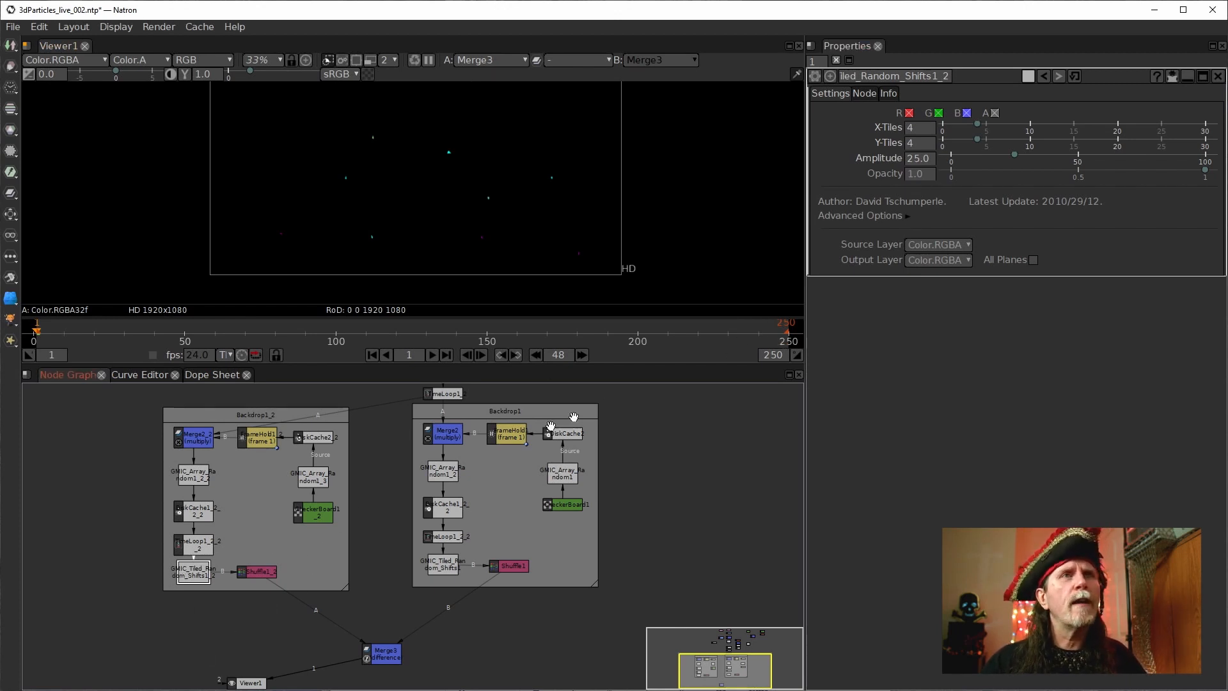
scroll(193, 577, up, 5)
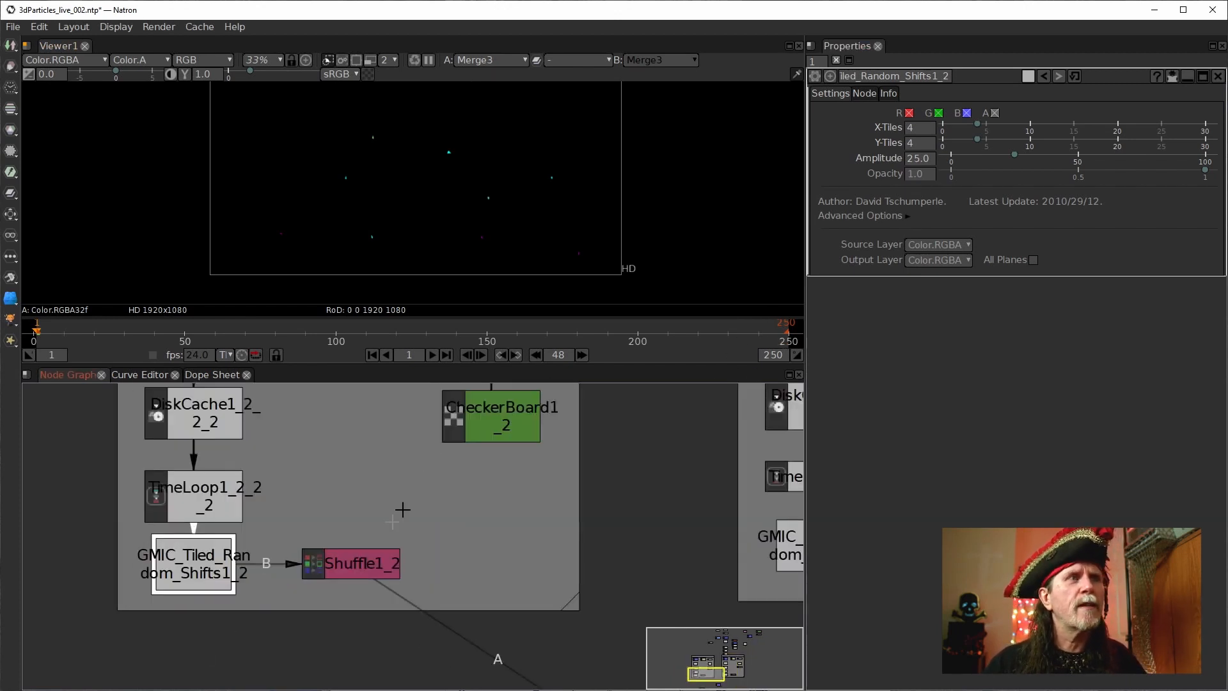
click(906, 217)
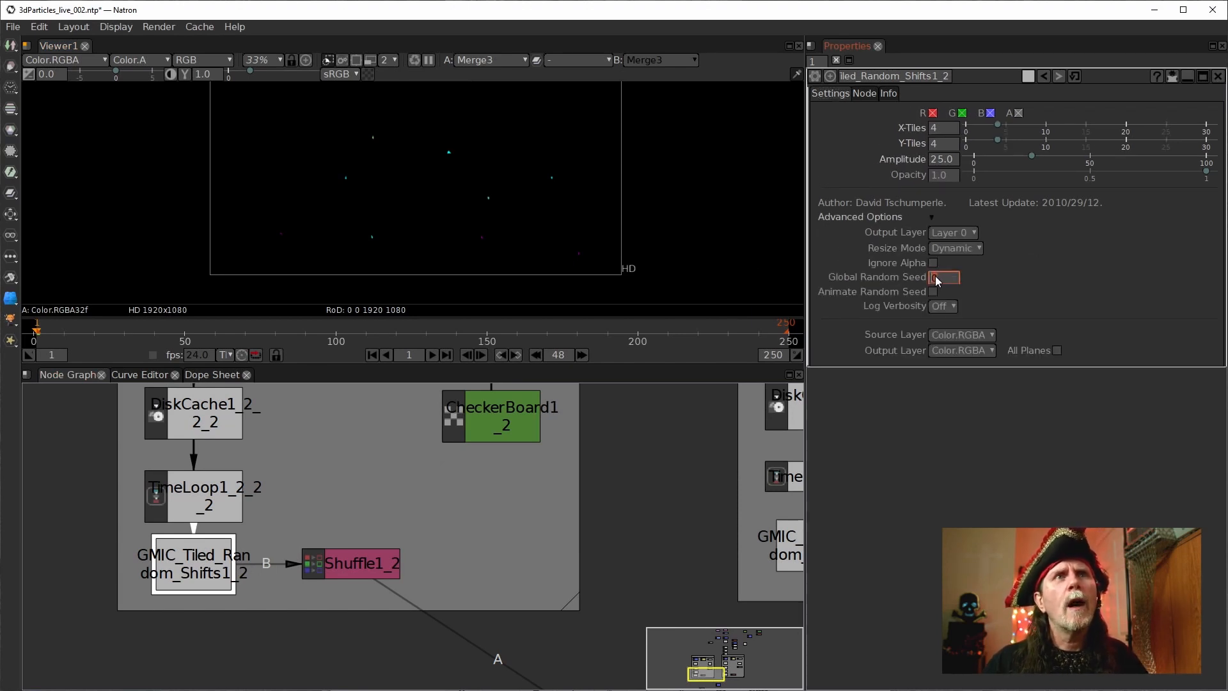
scroll(933, 285, up, 1)
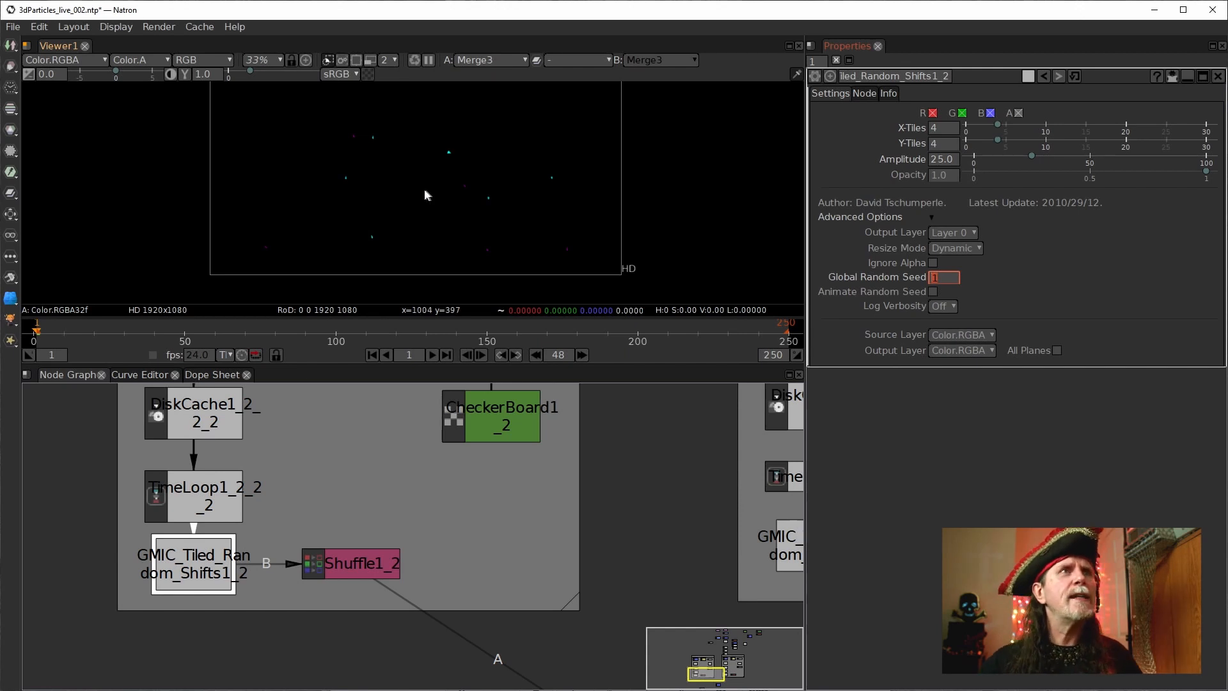
scroll(424, 190, down, 2)
scroll(424, 176, down, 2)
drag(472, 167, 466, 194)
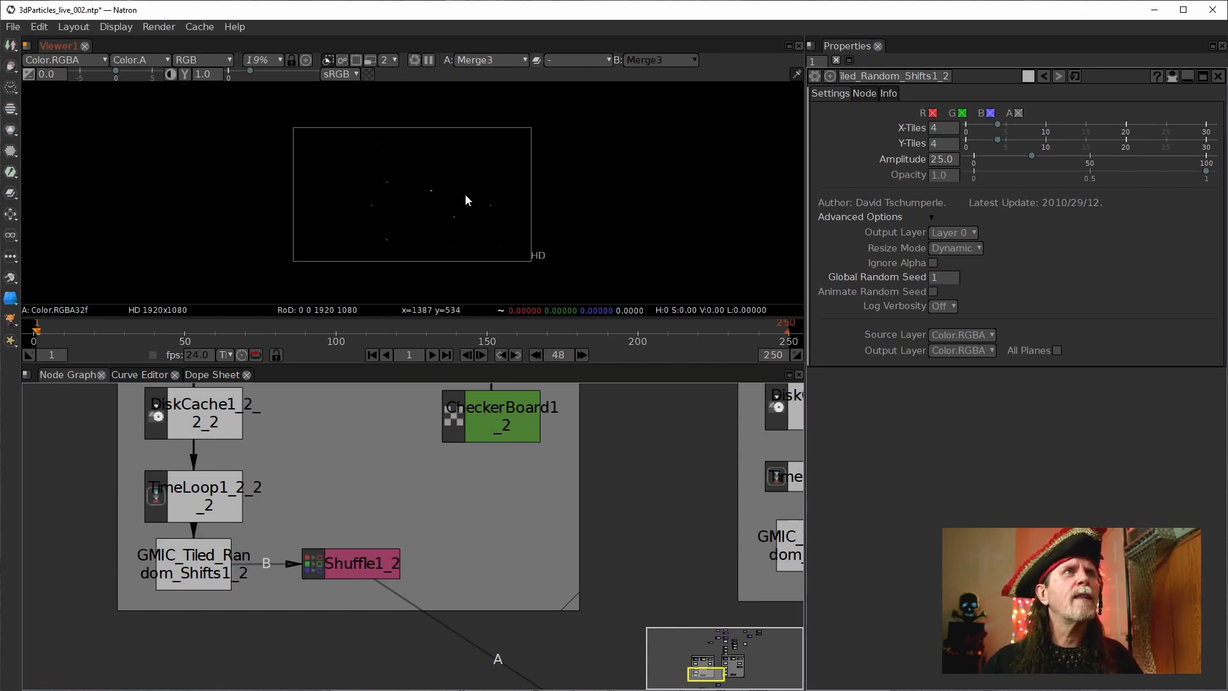
scroll(462, 194, up, 2)
scroll(368, 212, up, 2)
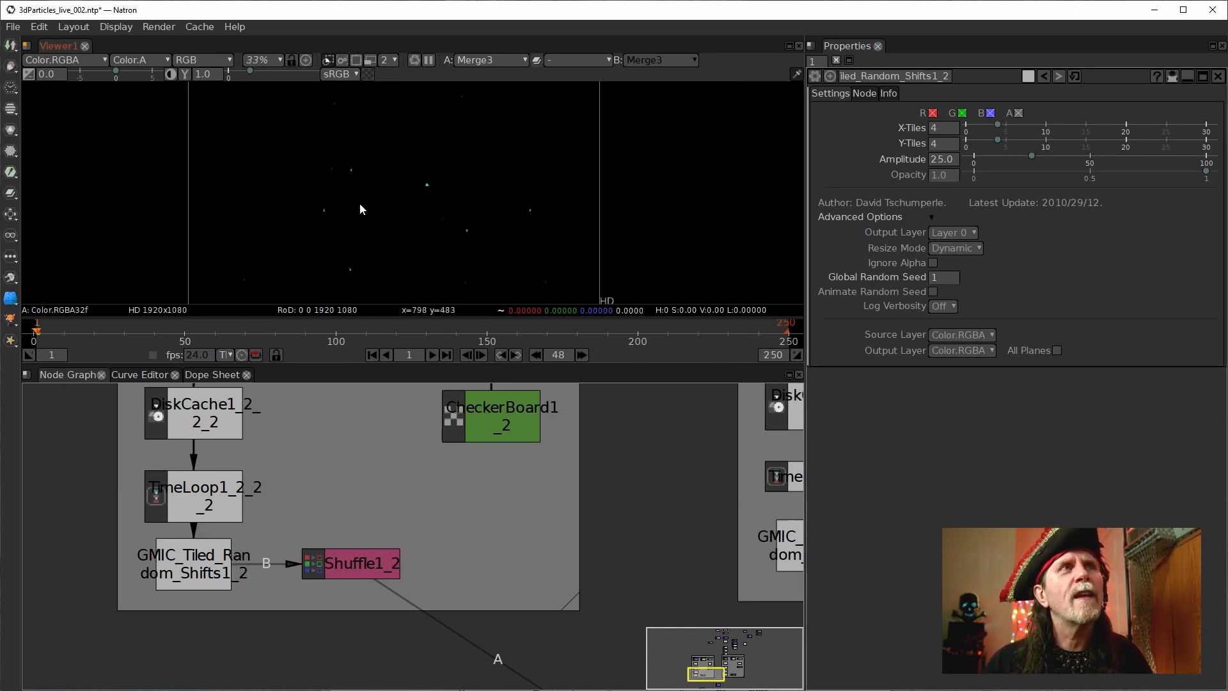
click(935, 282)
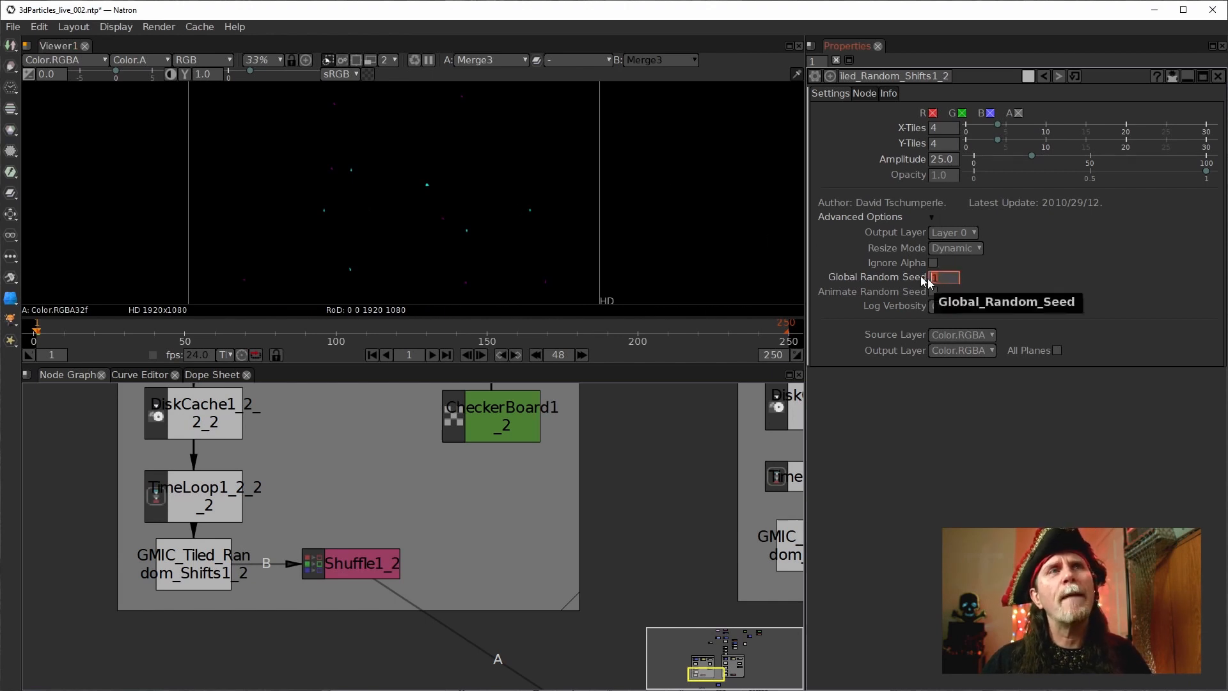
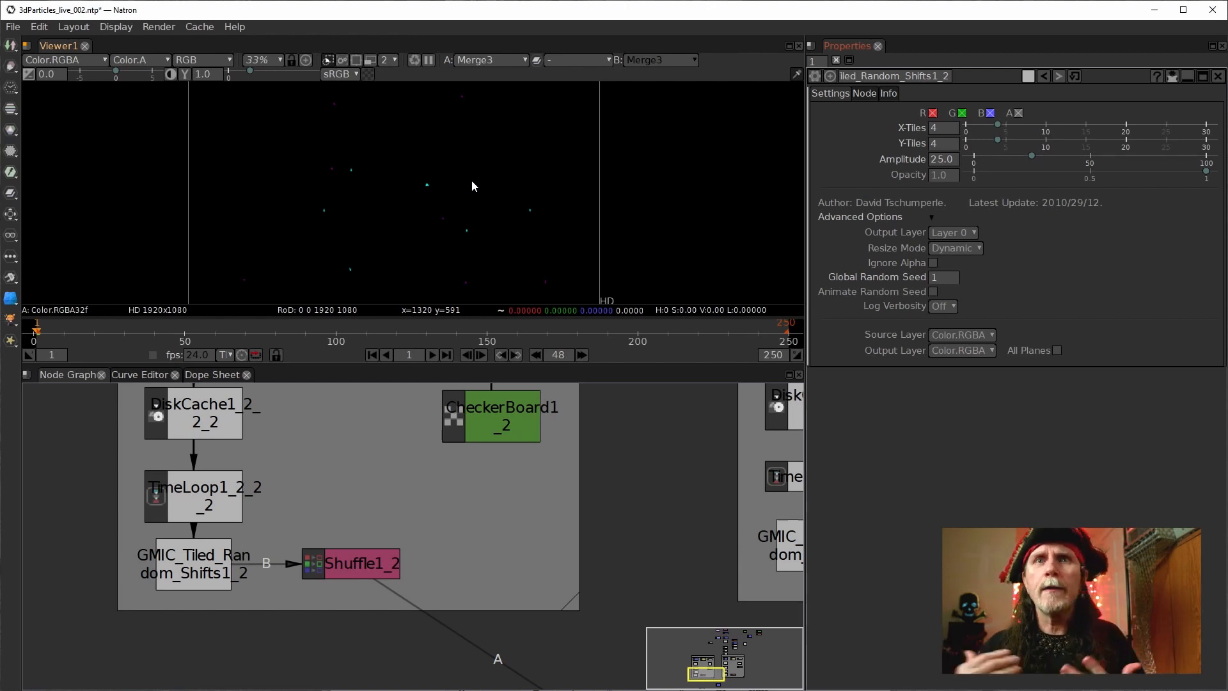
drag(540, 576, 370, 547)
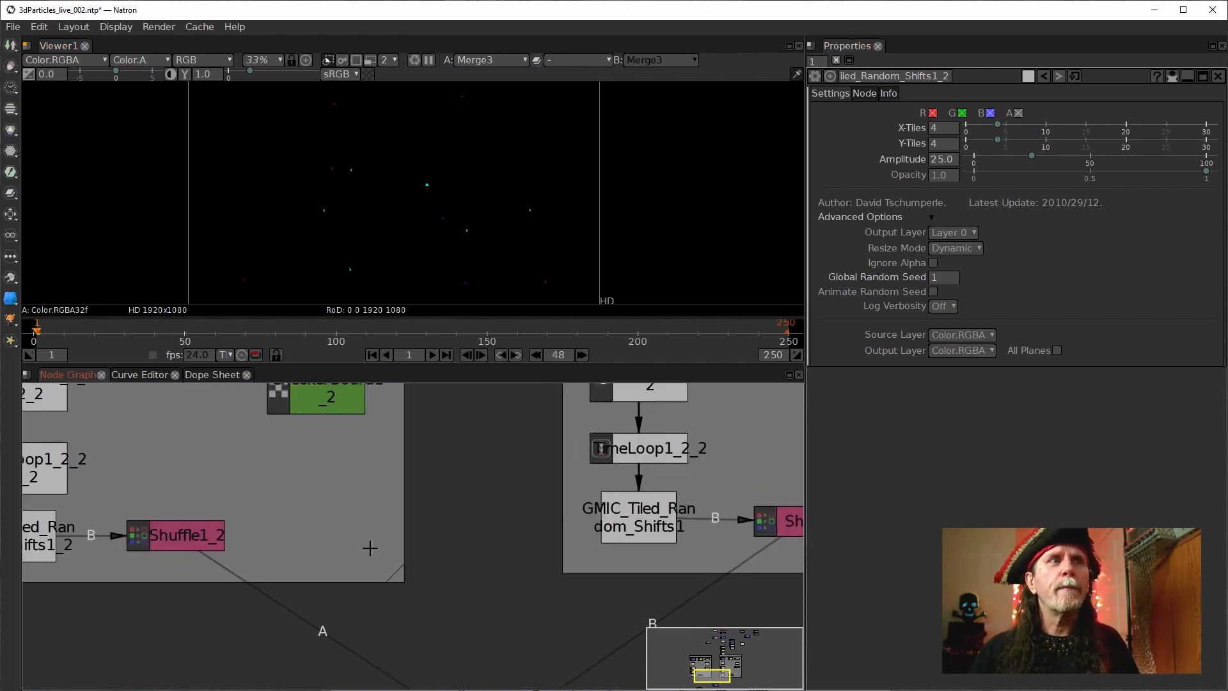
scroll(512, 541, down, 5)
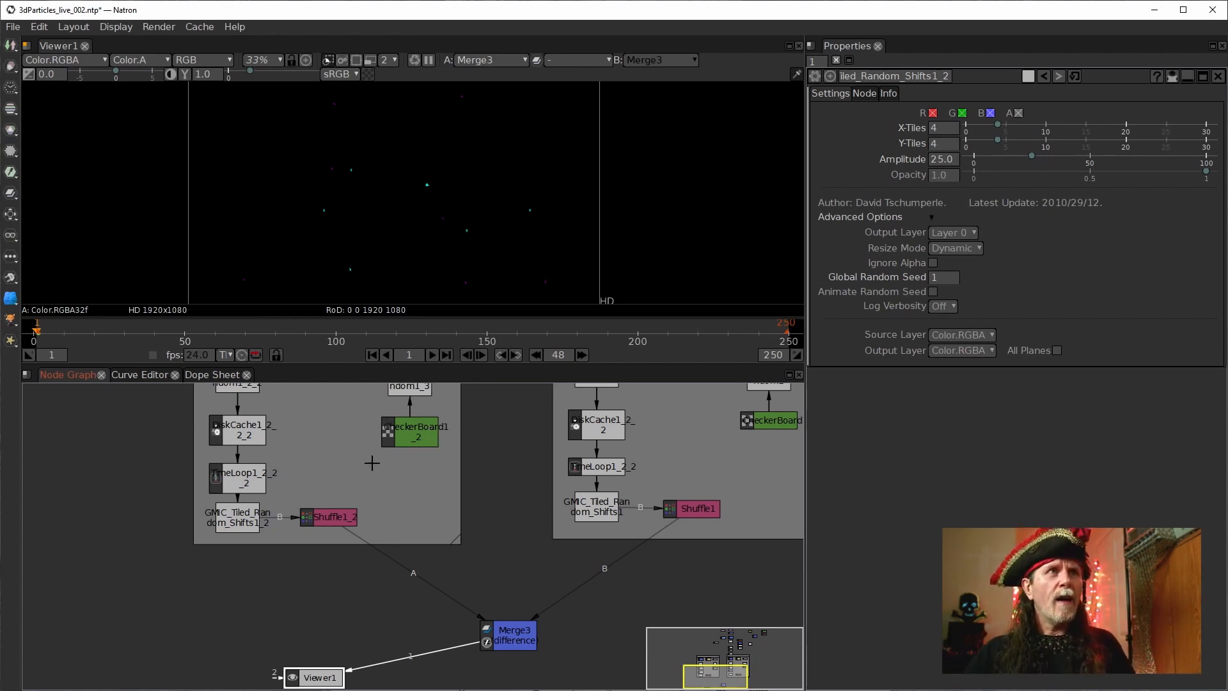
drag(370, 464, 299, 556)
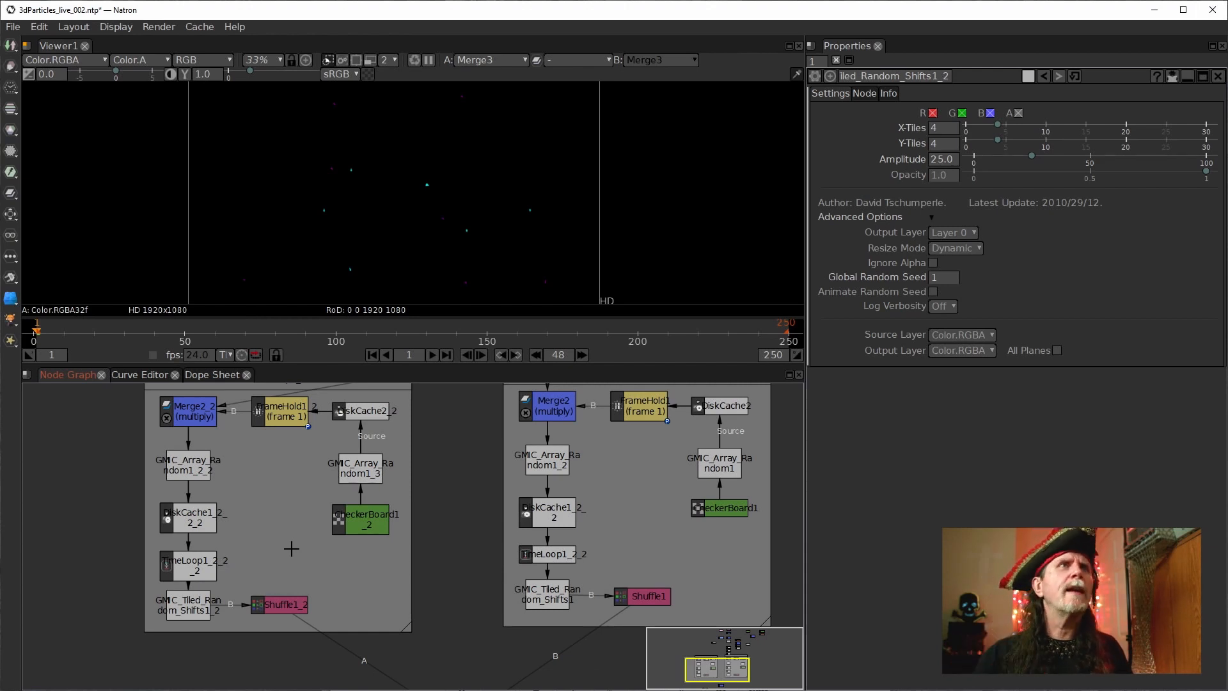
Step: Duplicate the Backdrop1_2 group with its nodes and place the copy beside the original, in line with it
scroll(174, 534, down, 1)
drag(251, 555, 335, 574)
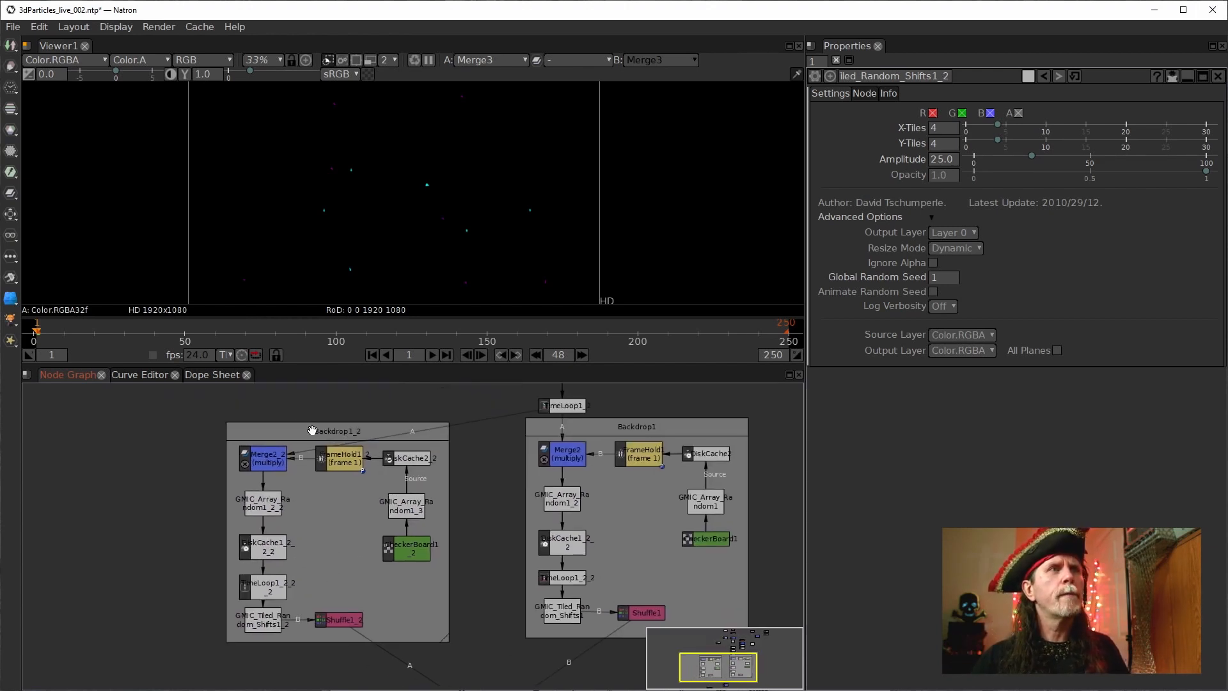
click(292, 434)
scroll(142, 489, down, 1)
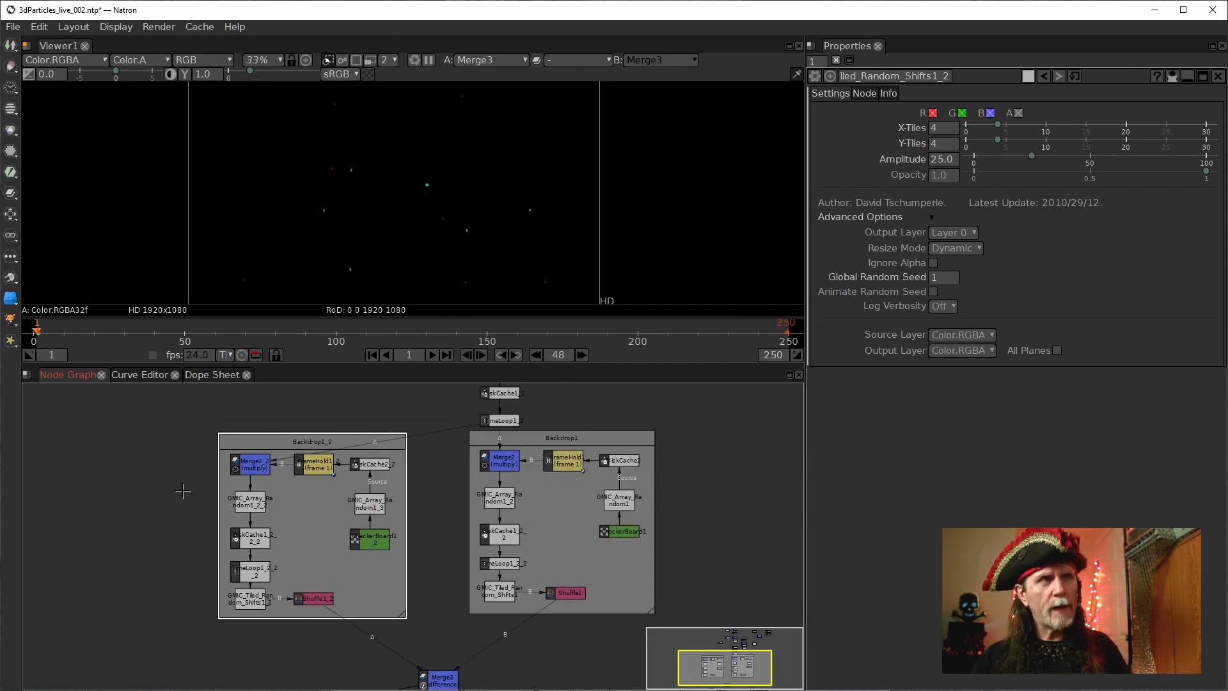
drag(184, 491, 304, 487)
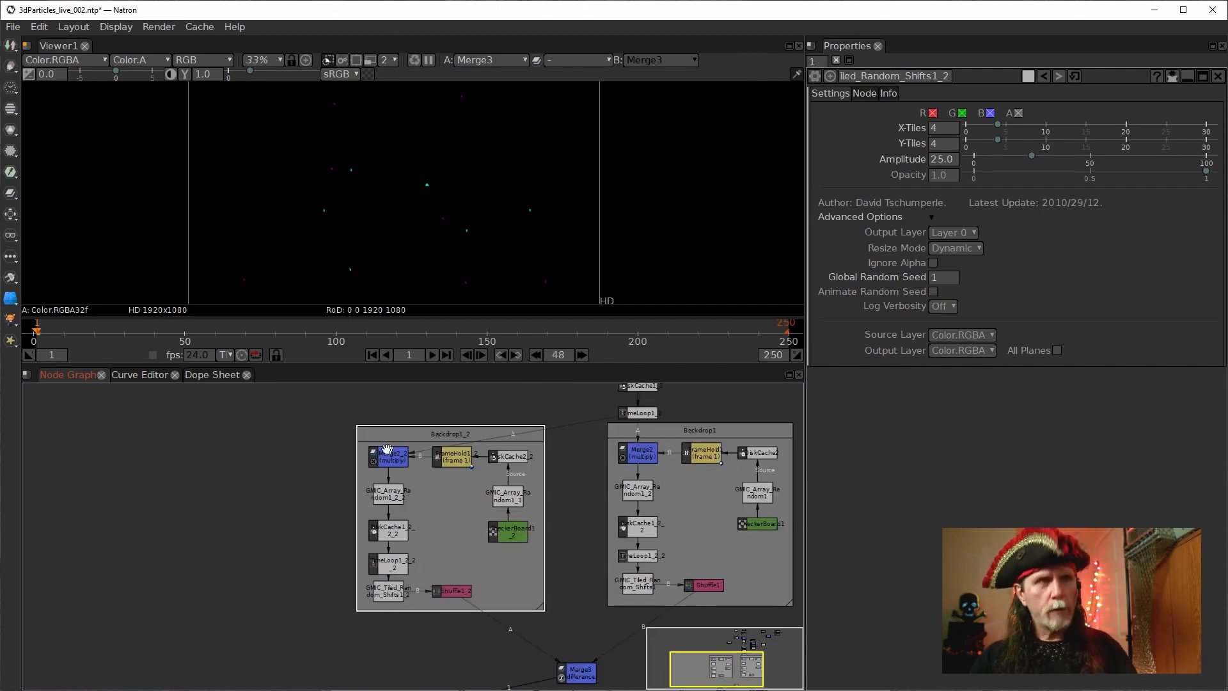
key(alt+v)
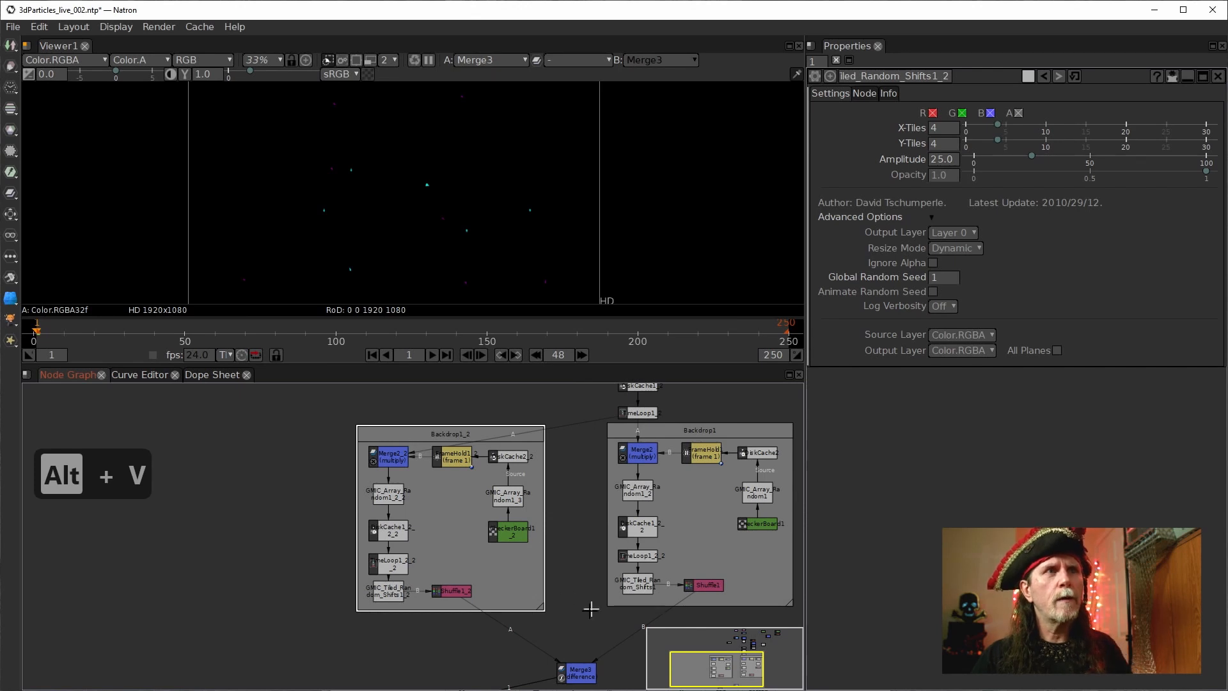
scroll(420, 529, down, 6)
drag(493, 628, 501, 646)
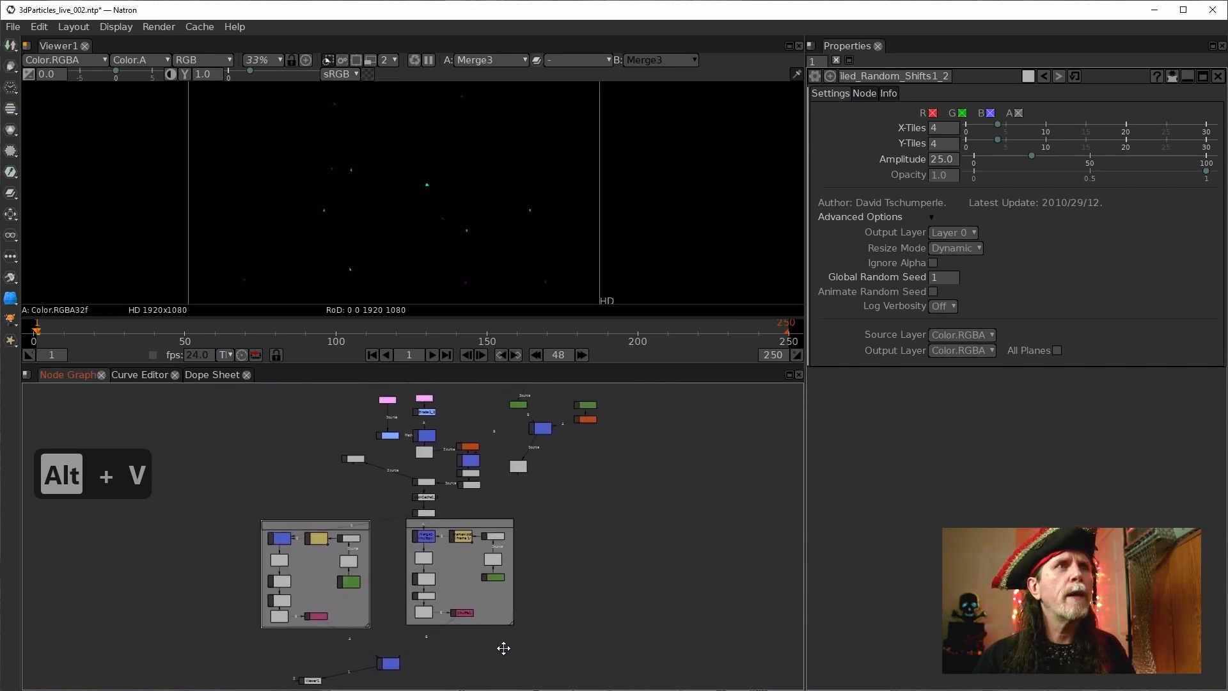
scroll(355, 585, up, 3)
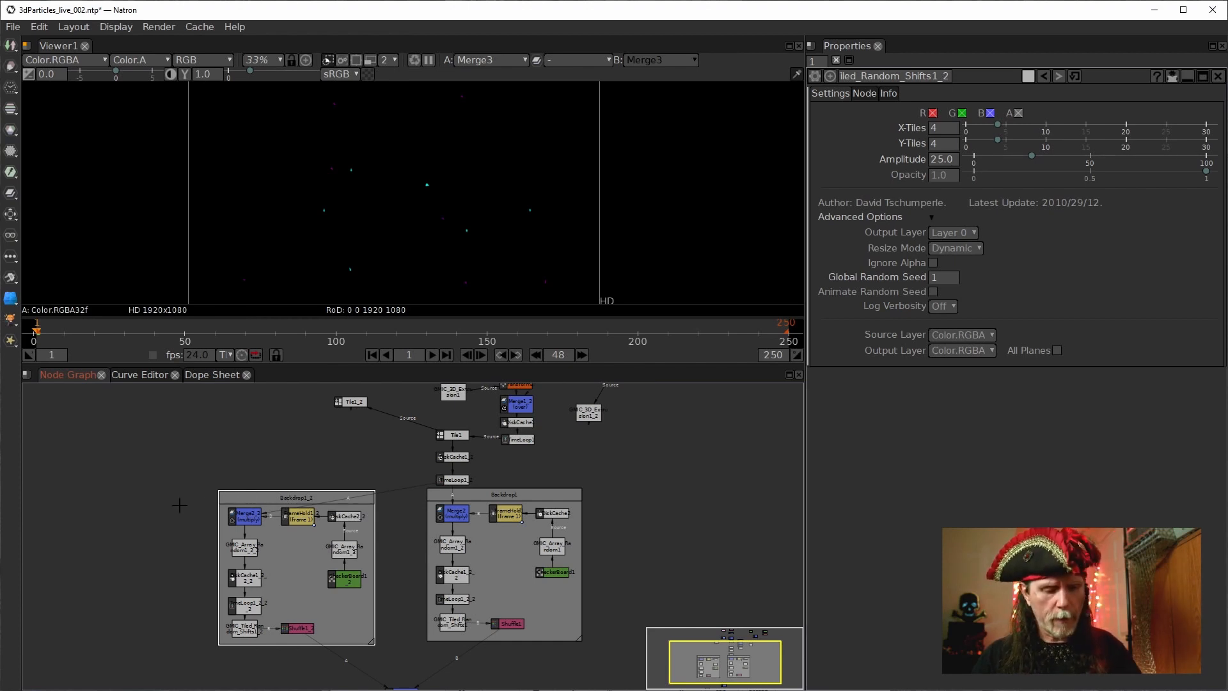
key(alt+c)
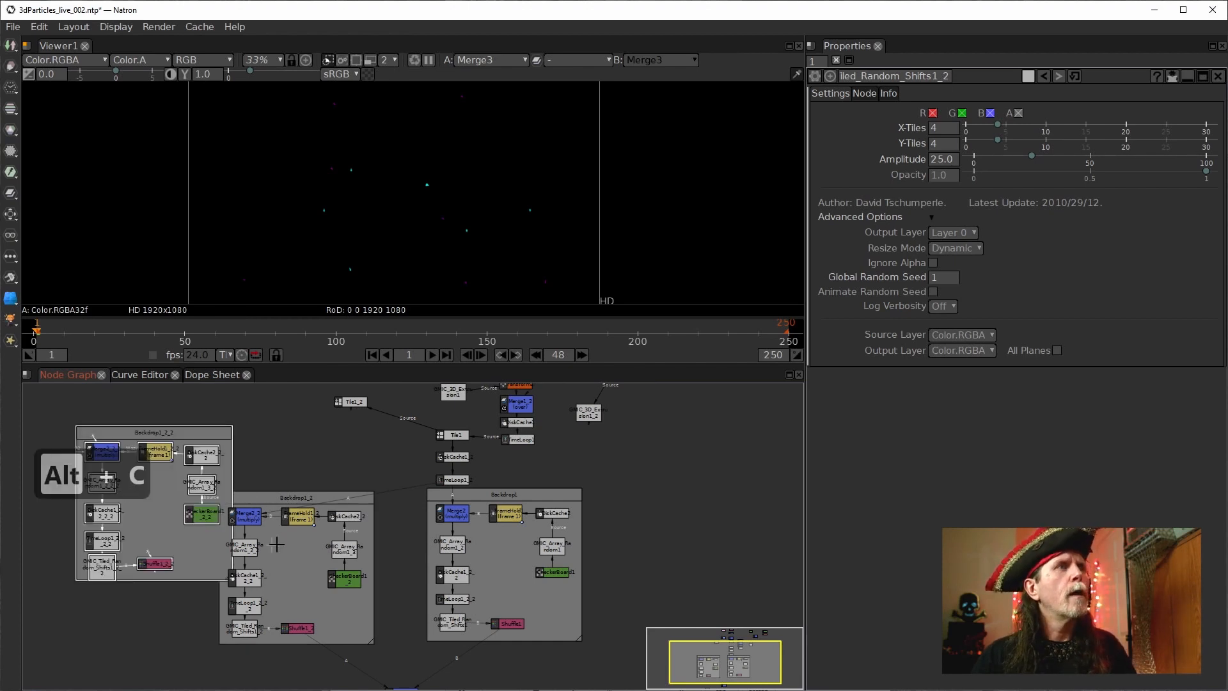
drag(180, 435, 138, 496)
drag(212, 486, 420, 463)
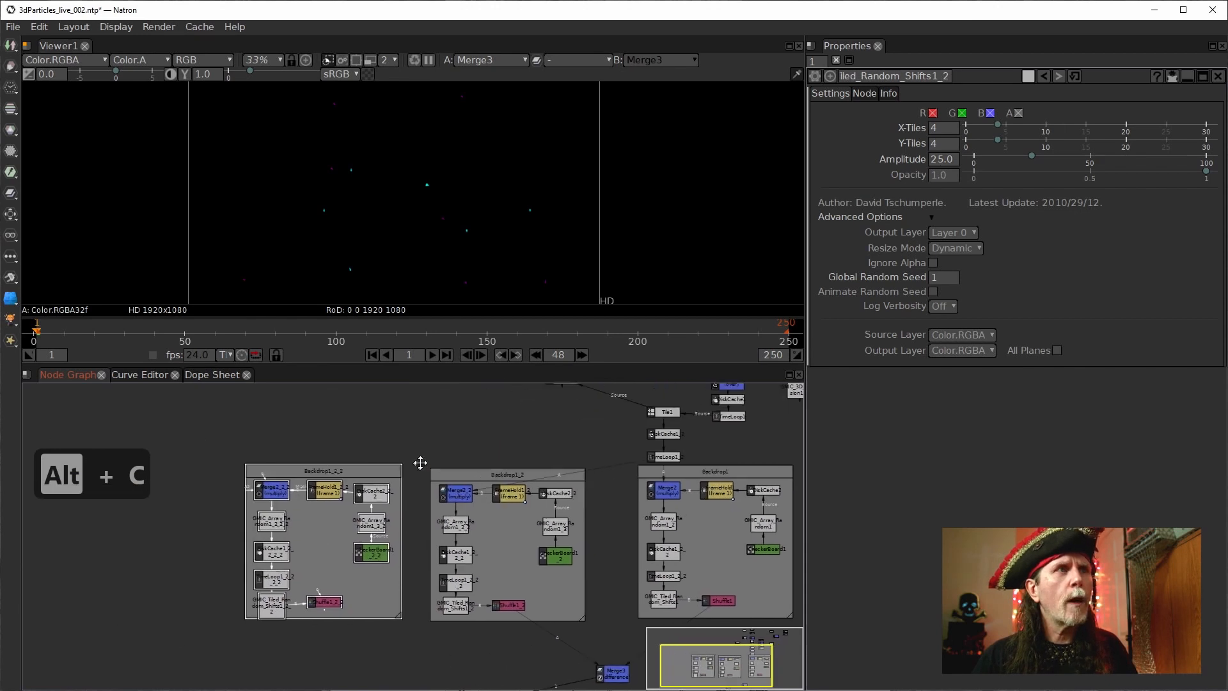
Step: Connect the A input of the multiply Merge in Backdrop1_2_2 to the shared TimeLoop node above Backdrop1
scroll(382, 471, up, 1)
click(304, 435)
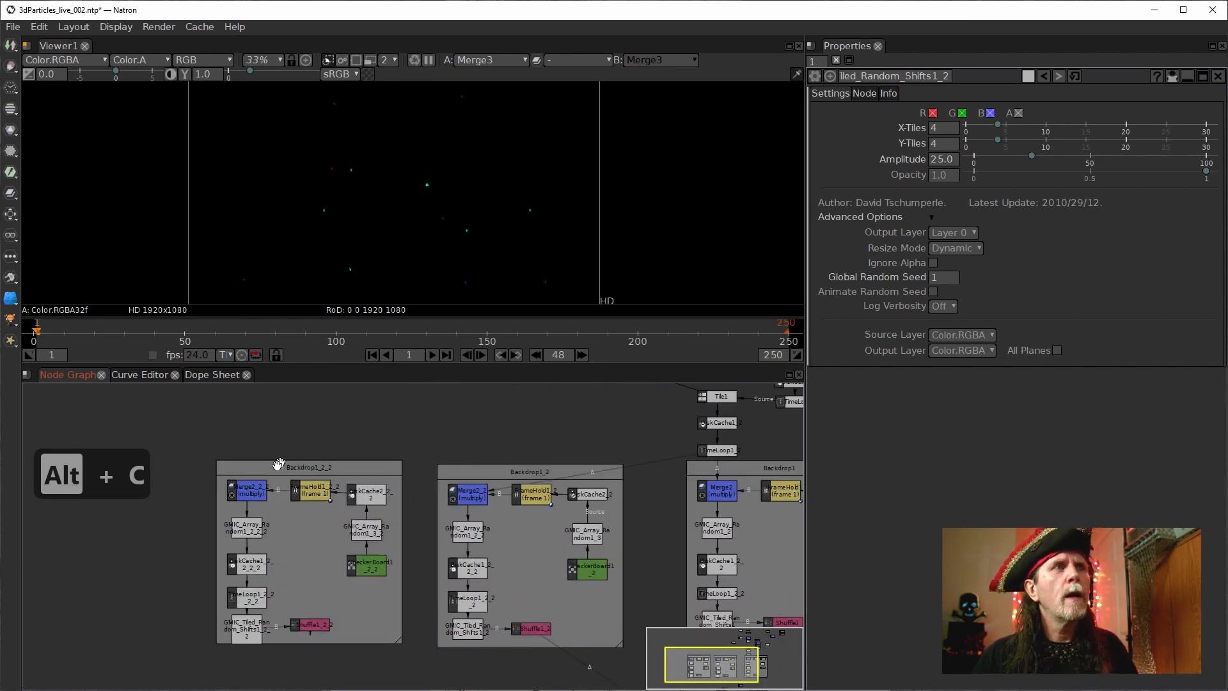
drag(247, 499, 716, 451)
drag(603, 618, 491, 593)
drag(238, 449, 230, 441)
drag(475, 602, 499, 630)
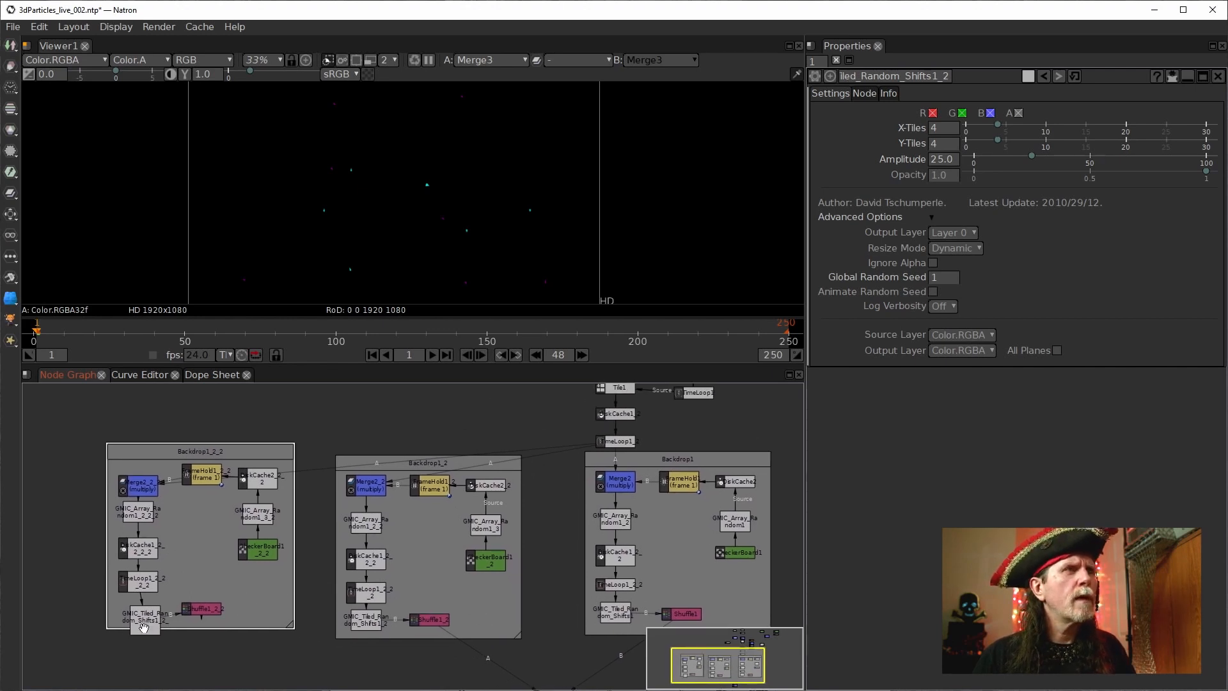
Step: Extend Backdrop1_2_2 downward and align its GMIC Tiled Random Shifts and Shuffle nodes inside it
drag(144, 624, 139, 618)
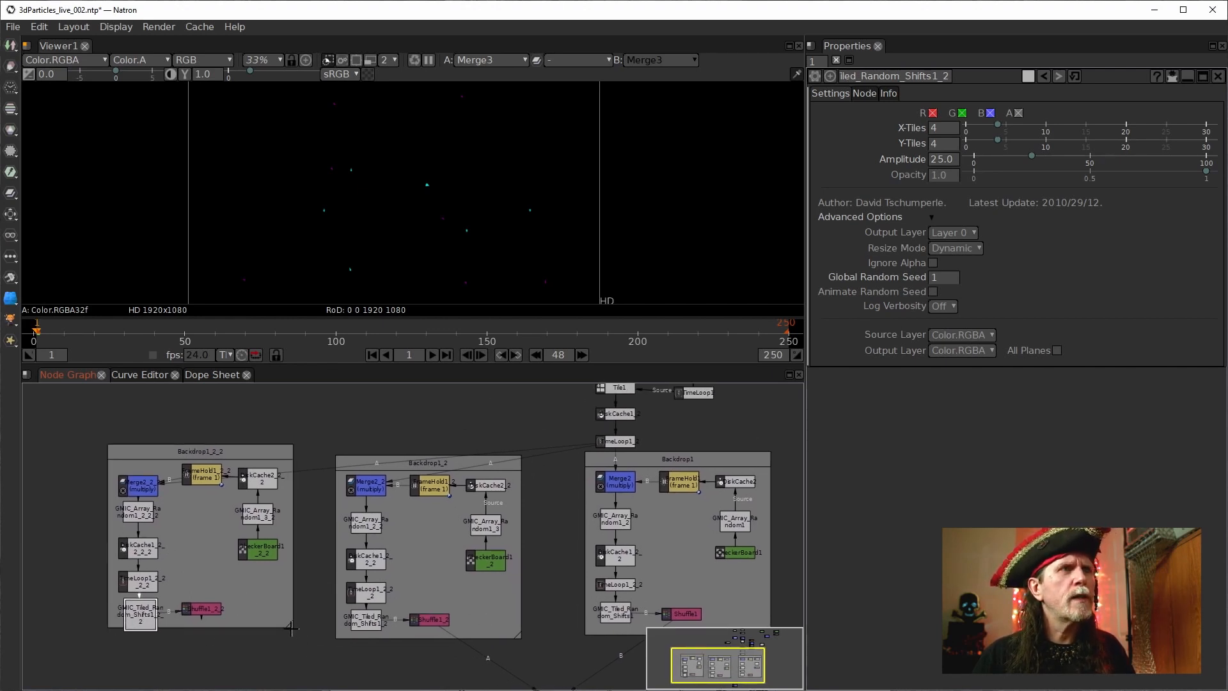
drag(289, 627, 289, 652)
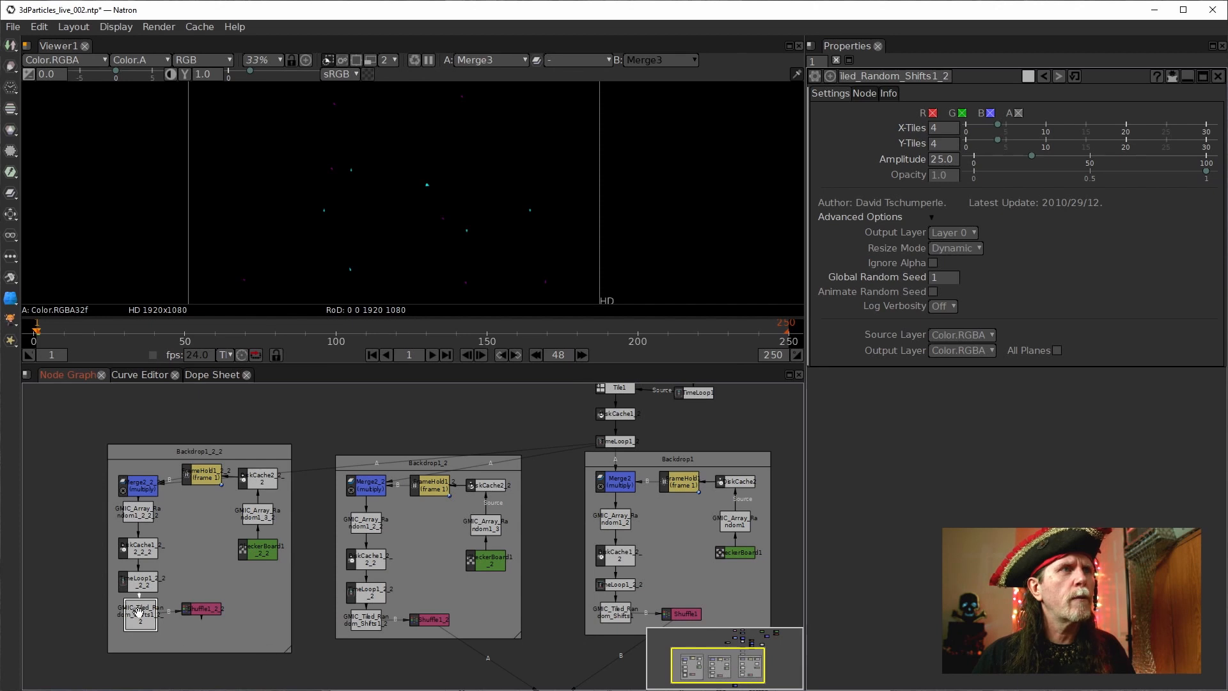
drag(137, 612, 138, 620)
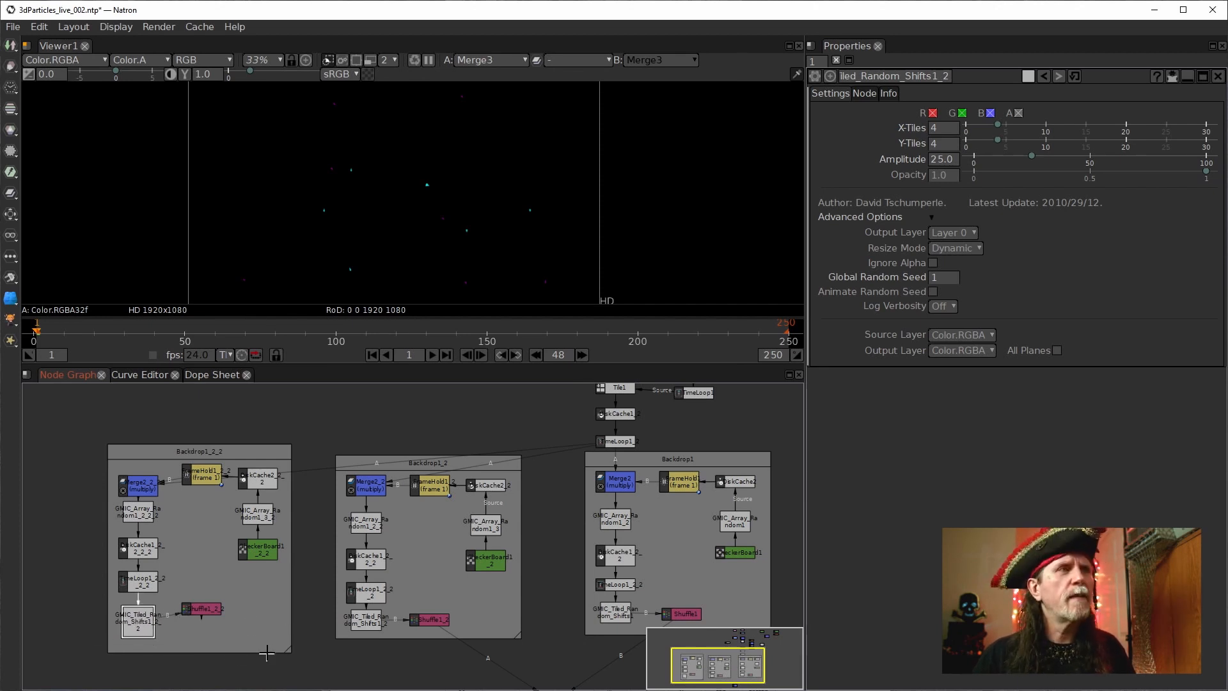
drag(212, 611, 211, 620)
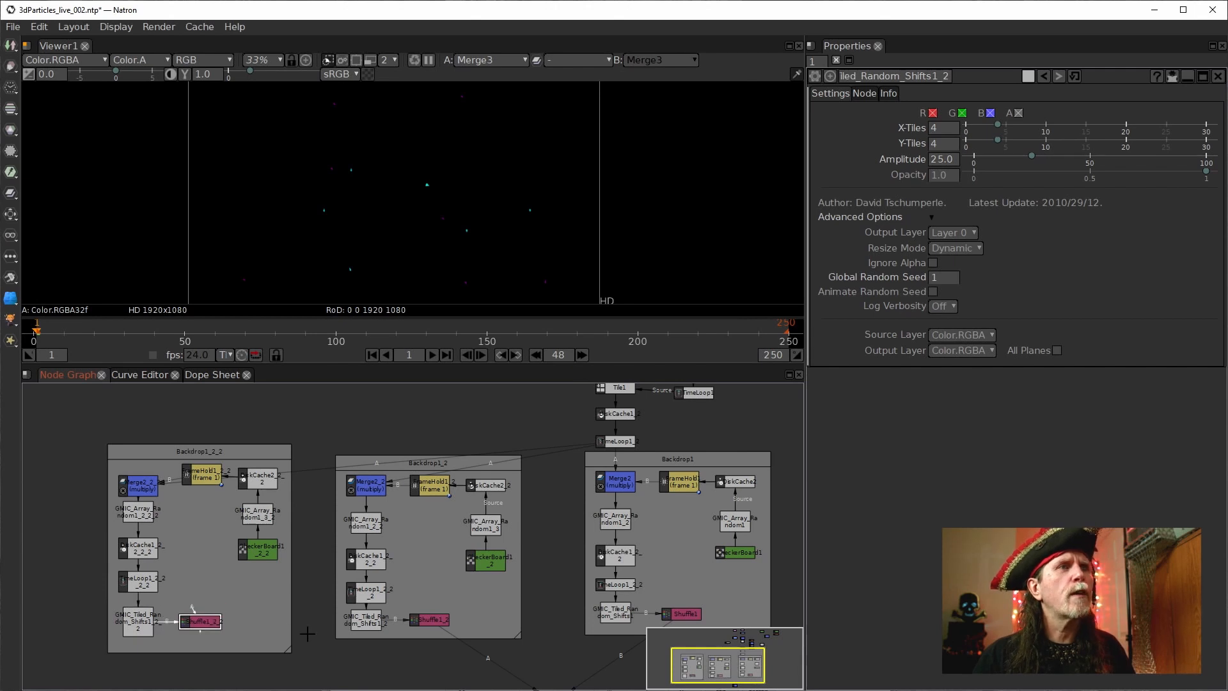
Step: In Shuffle1_2_2, set the G channel to B.Color.G and the B channel to 0
drag(307, 633, 263, 513)
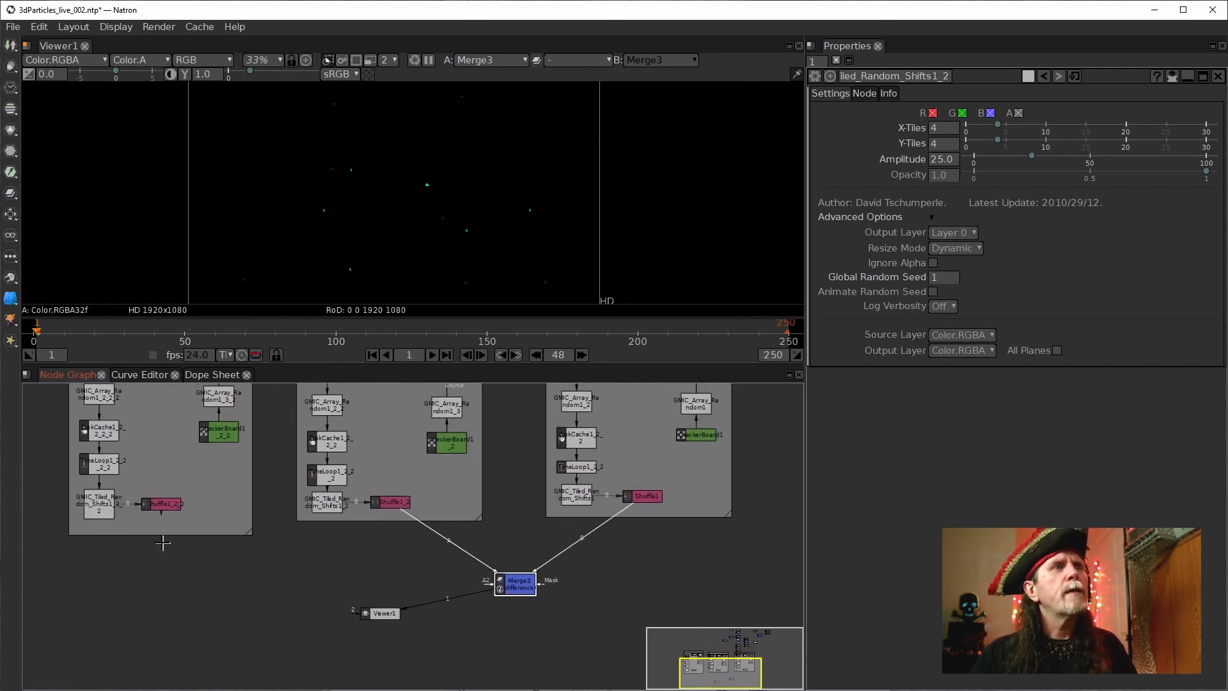
double_click(160, 512)
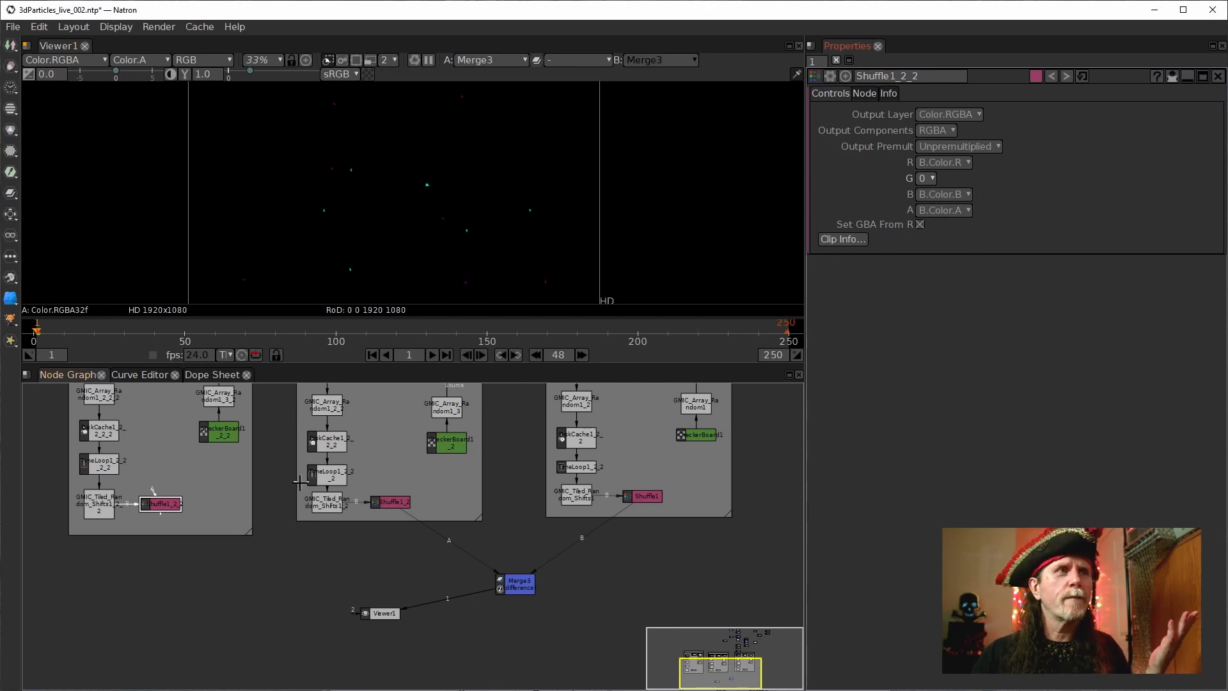
click(932, 184)
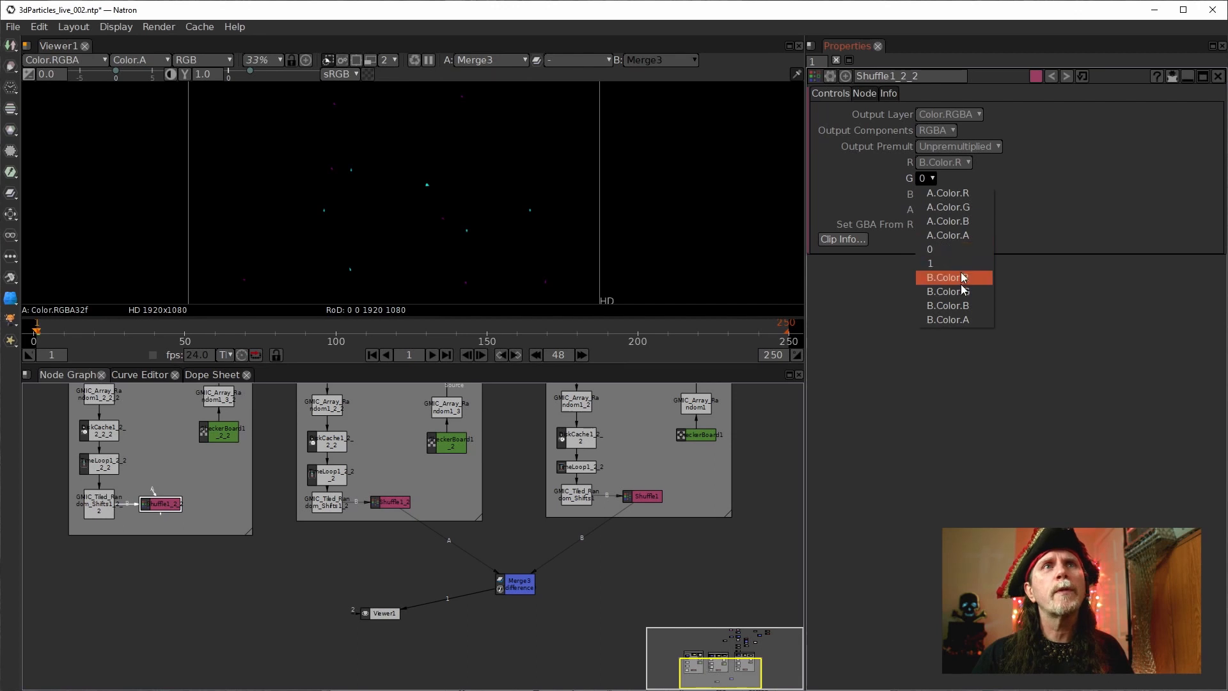
click(961, 292)
click(953, 195)
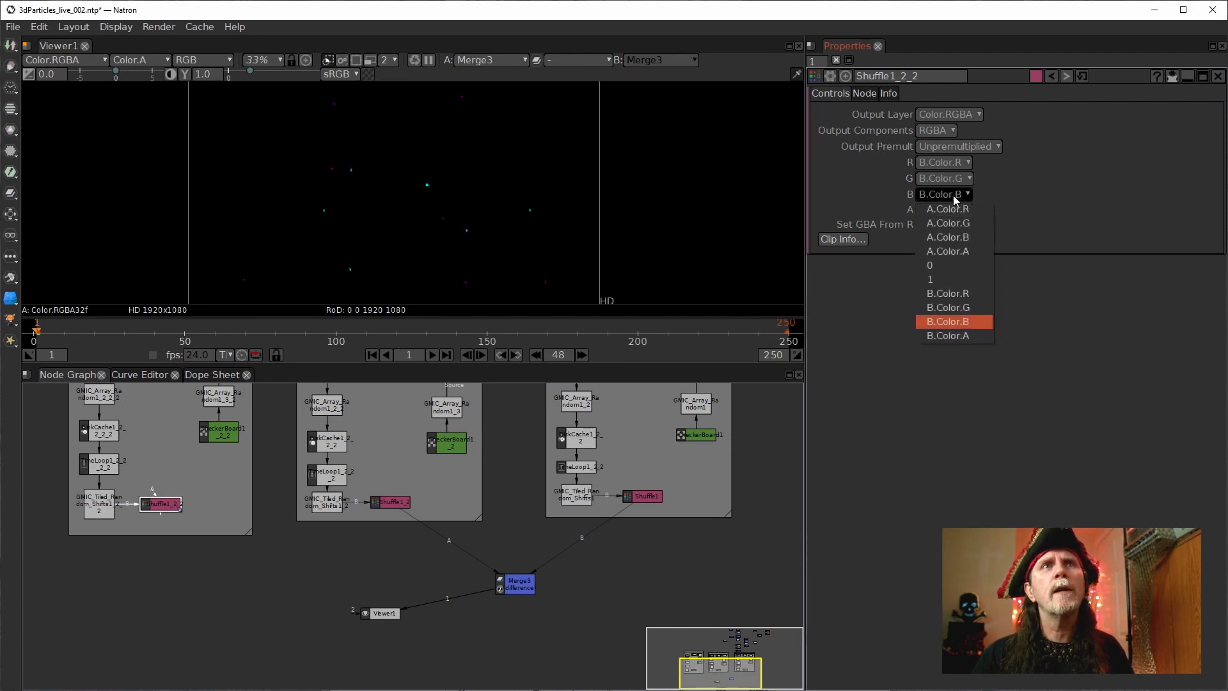
click(956, 268)
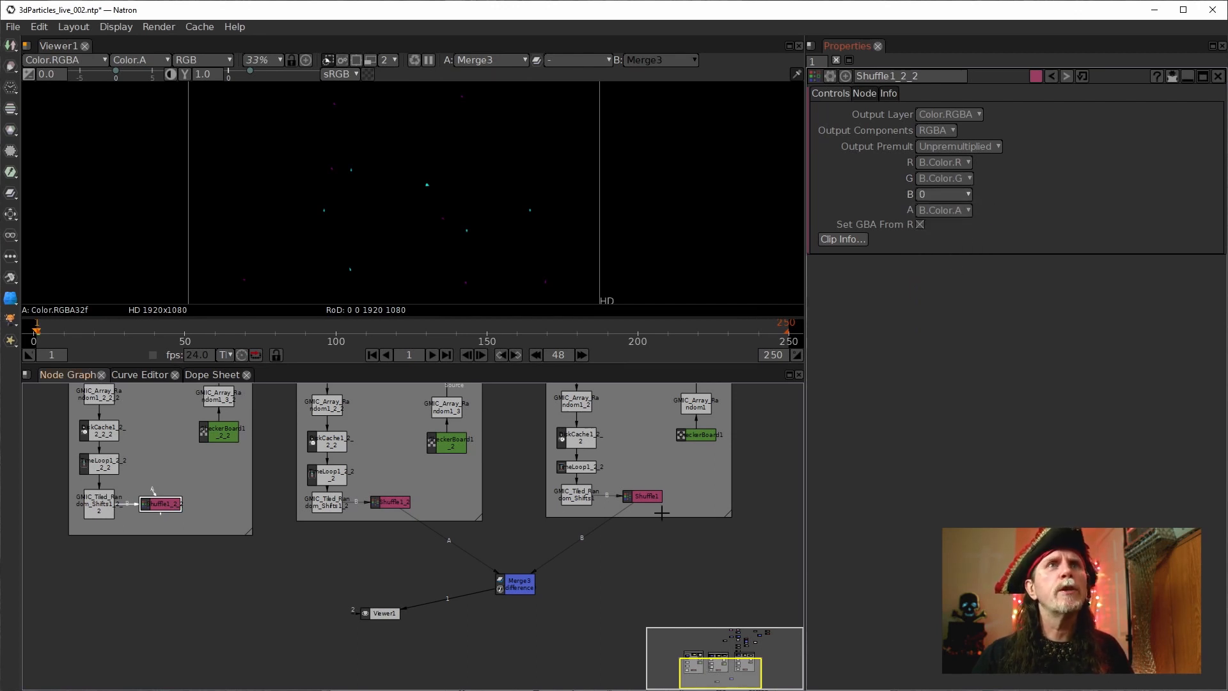
Step: Connect Merge3's A2 input to Shuffle1_2_2 and check the merged particles up close
click(525, 593)
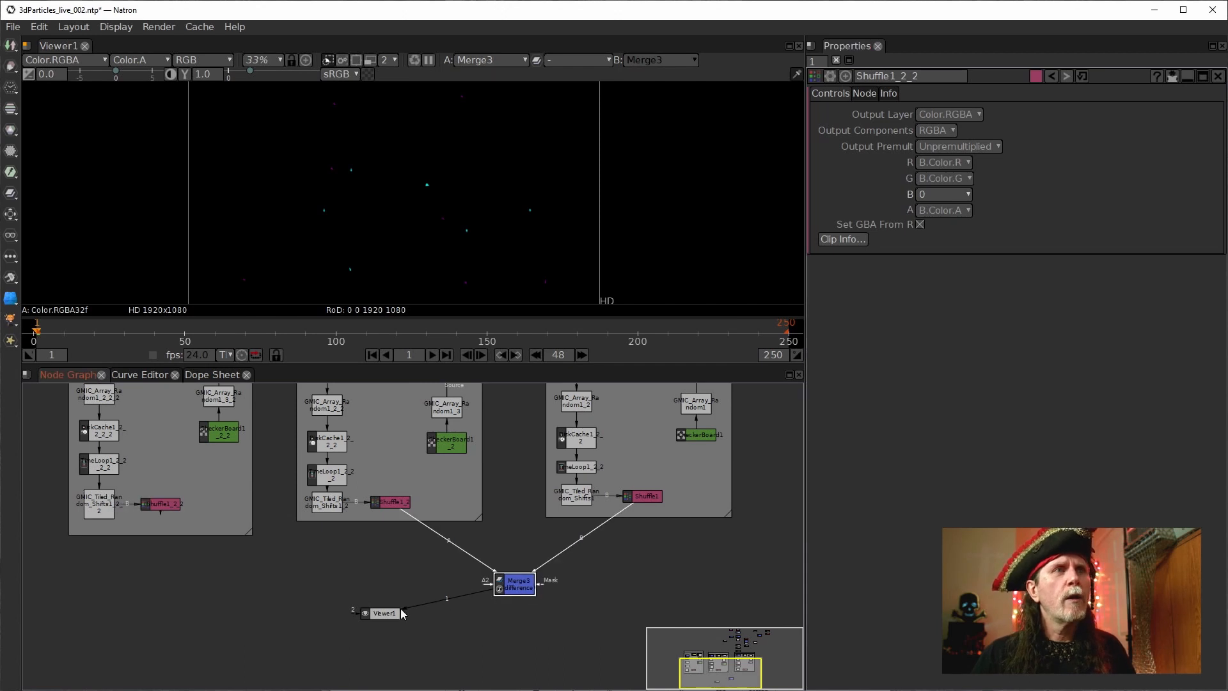
drag(489, 590, 162, 508)
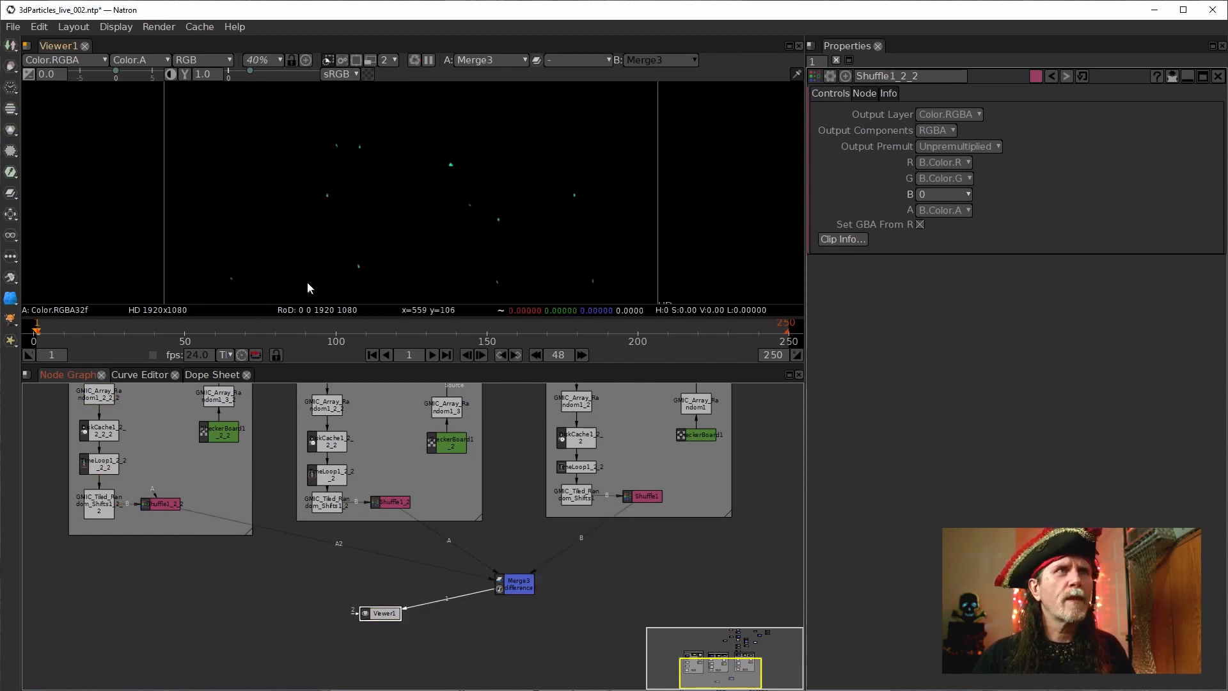
scroll(302, 244, up, 4)
drag(374, 255, 354, 200)
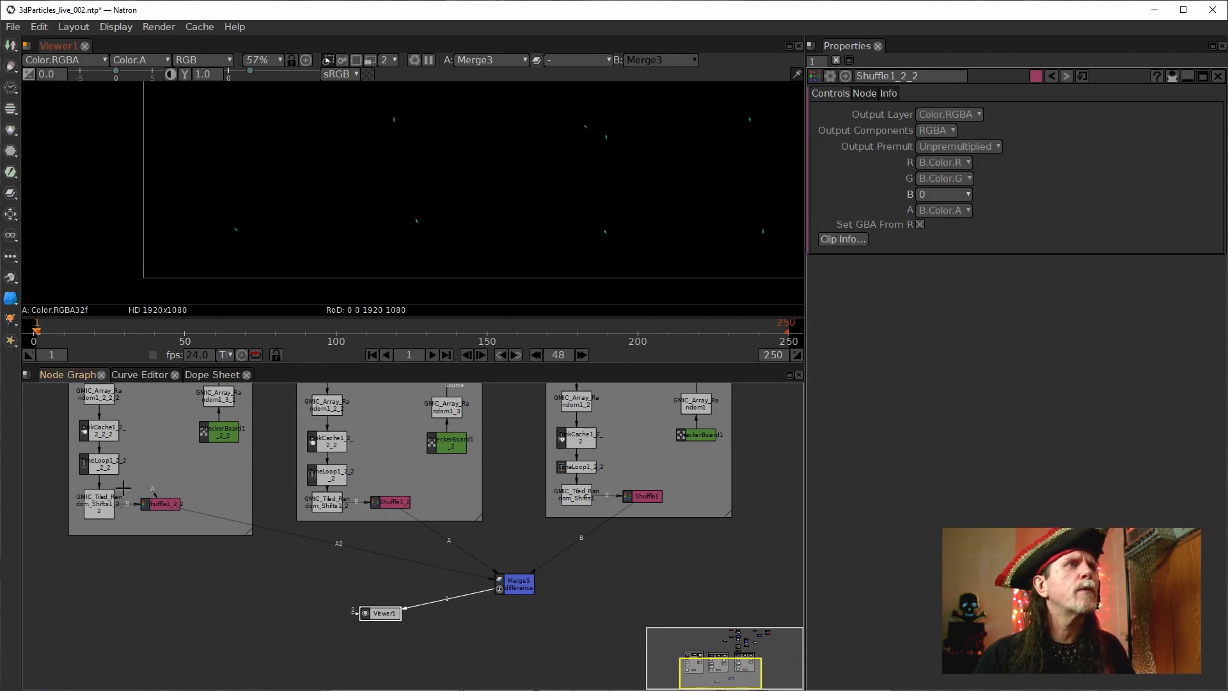
Step: View the Shuffle1_2_2 output on its own, then return the viewer to Merge3 for comparison
click(161, 506)
key(1)
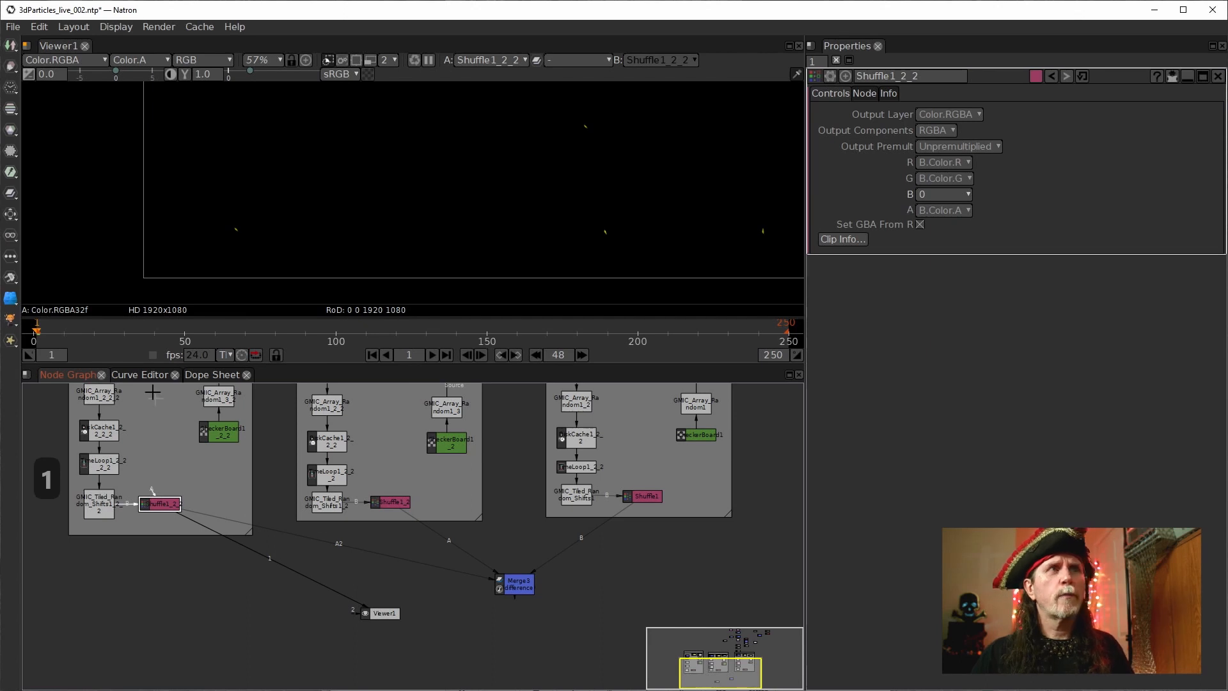
click(505, 581)
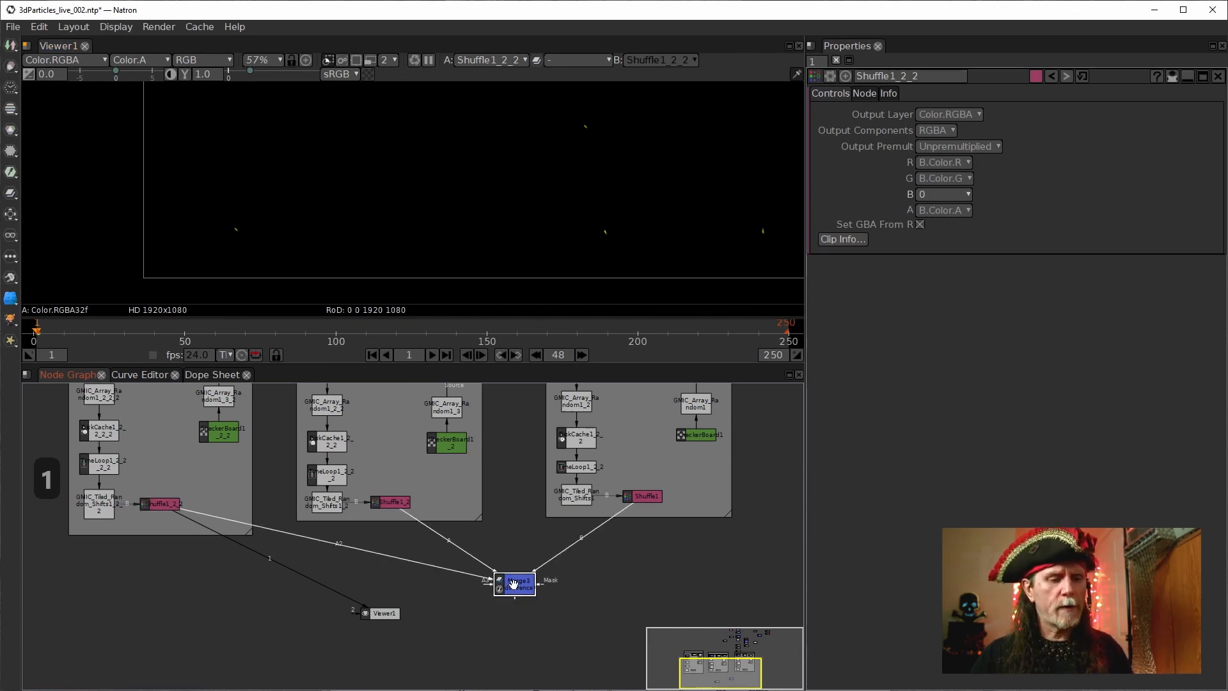
key(1)
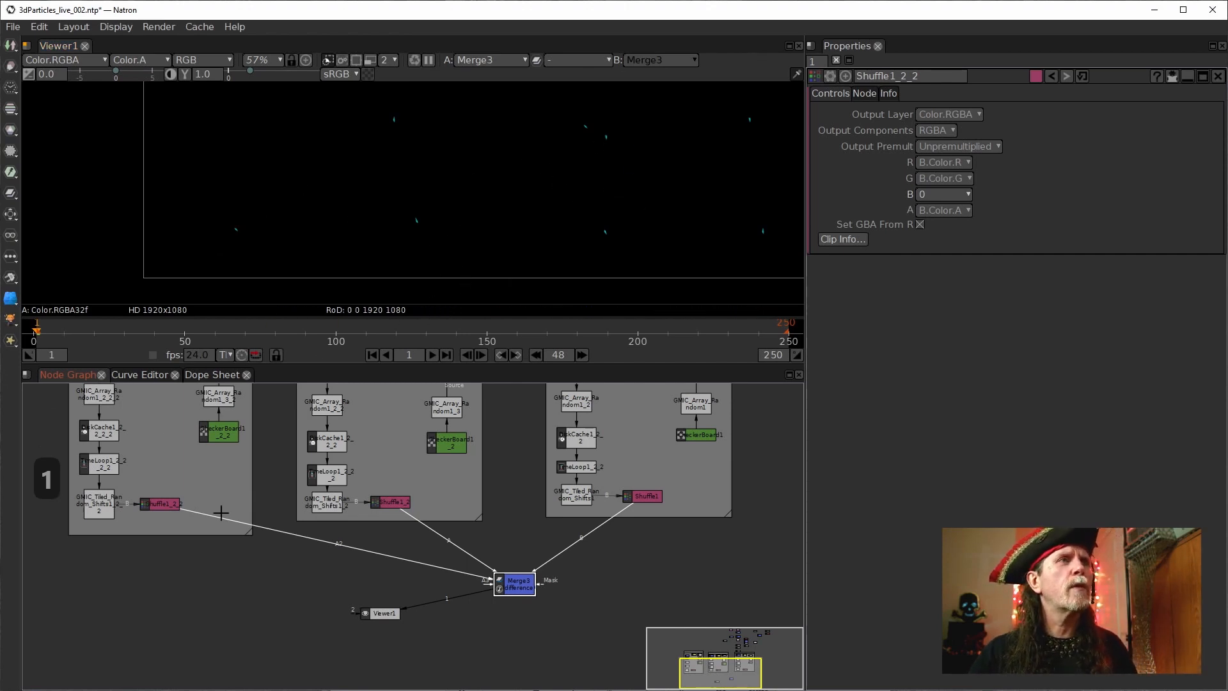
Step: Open the settings of the GMIC Tiled Random Shifts node in Backdrop1_2_2 and inspect the merged particles across the frame
click(100, 509)
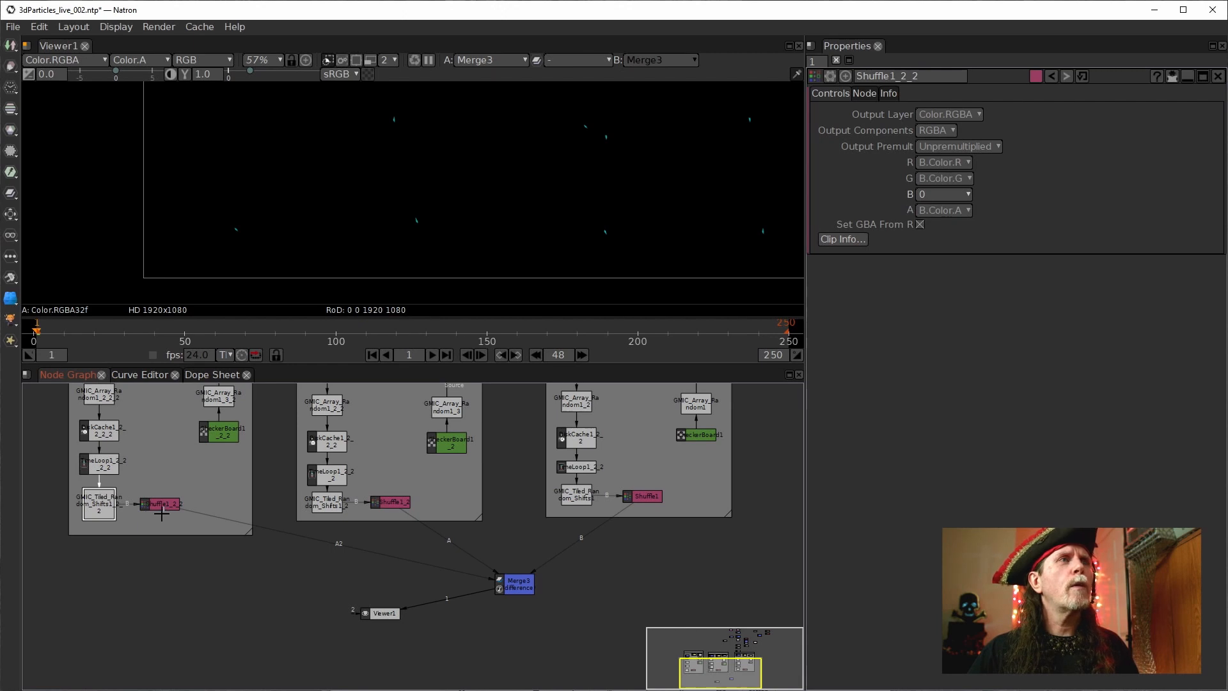
double_click(103, 508)
scroll(608, 217, down, 5)
scroll(588, 211, up, 5)
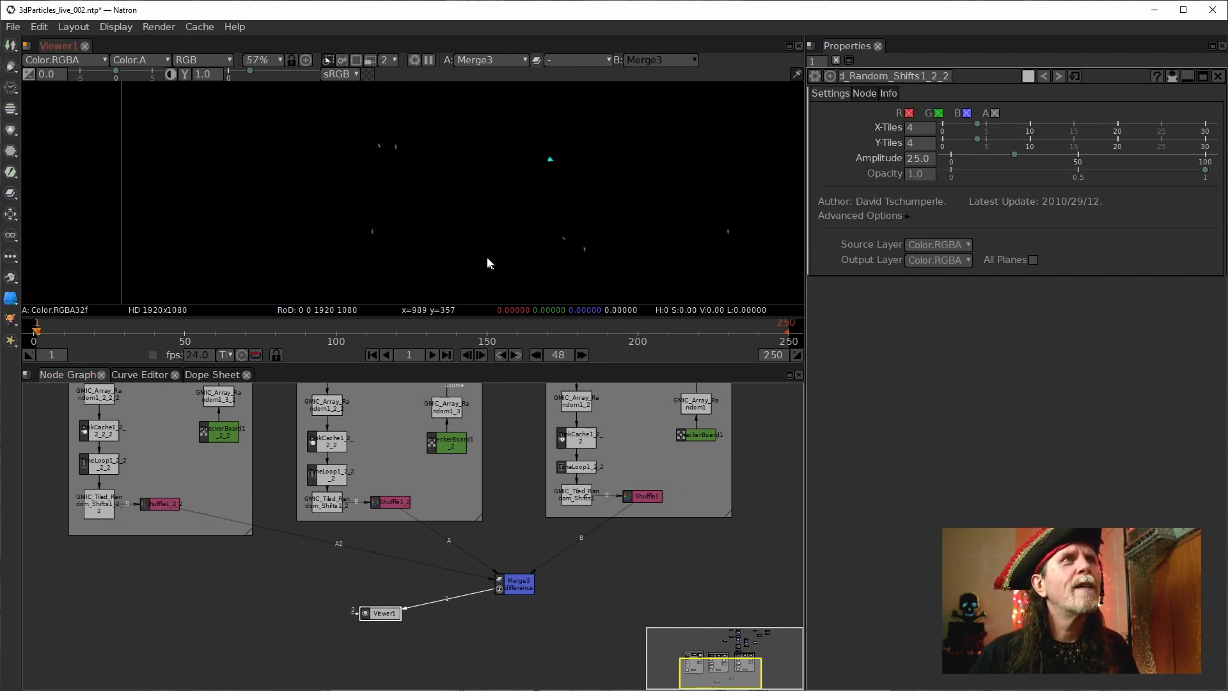
scroll(482, 218, down, 3)
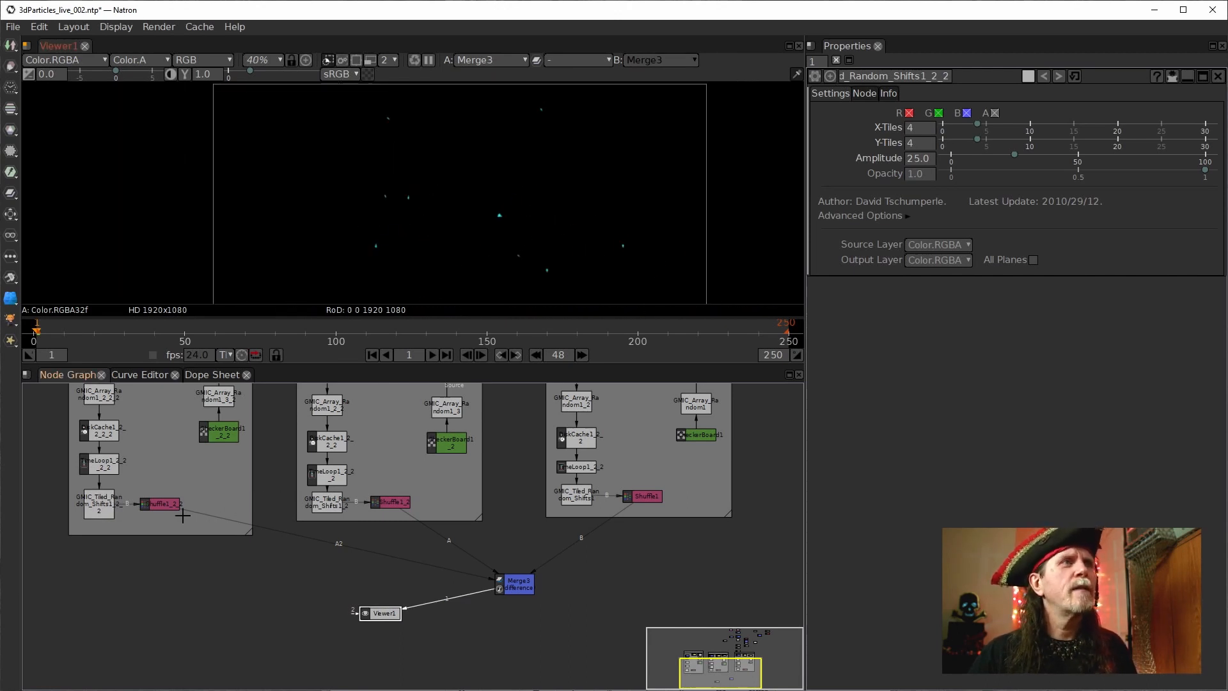
Step: Disconnect Shuffle1_2_2 from Merge3's A2 input and feed it into the A input in place of Shuffle1_2
drag(185, 509, 382, 561)
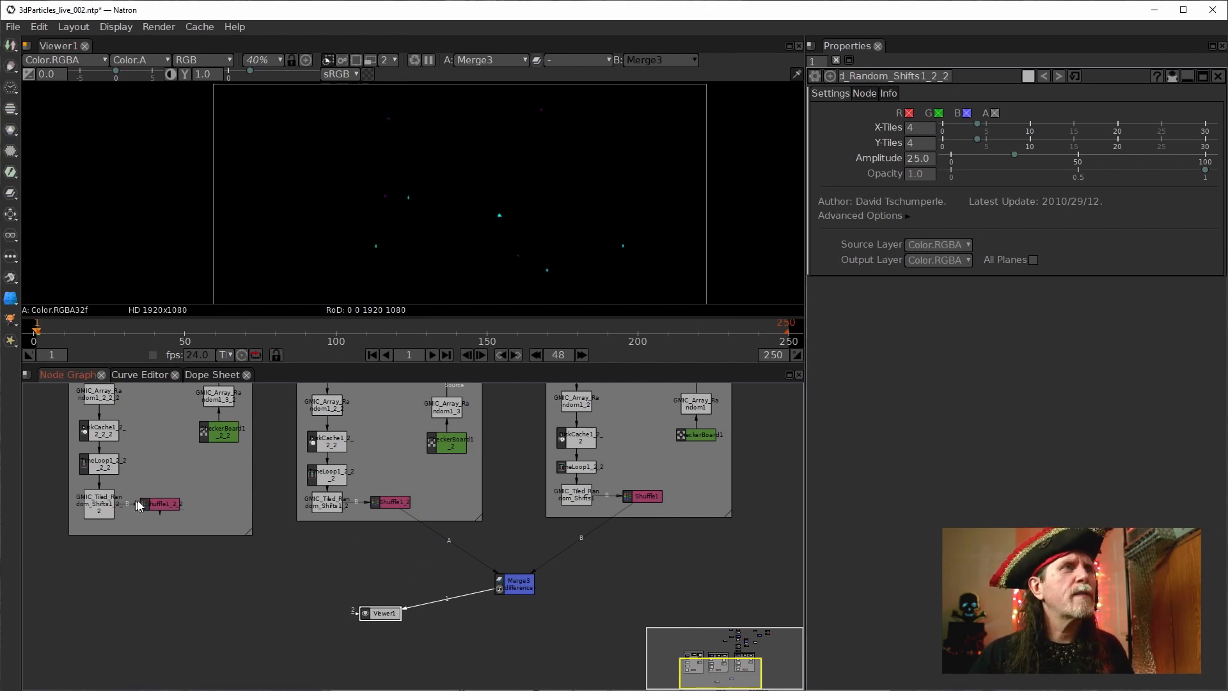
drag(153, 499, 155, 500)
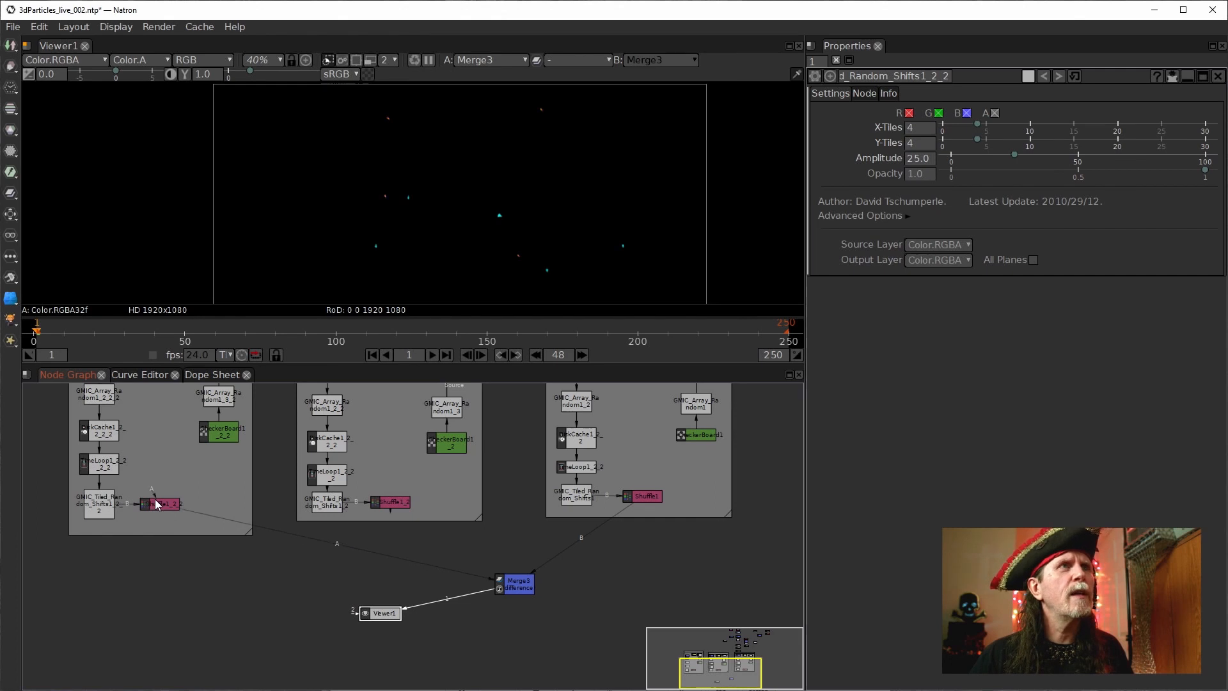
Step: Set the Global Random Seed of the GMIC Array Random node above the checkerboard in Backdrop1_2_2 to 2
click(100, 501)
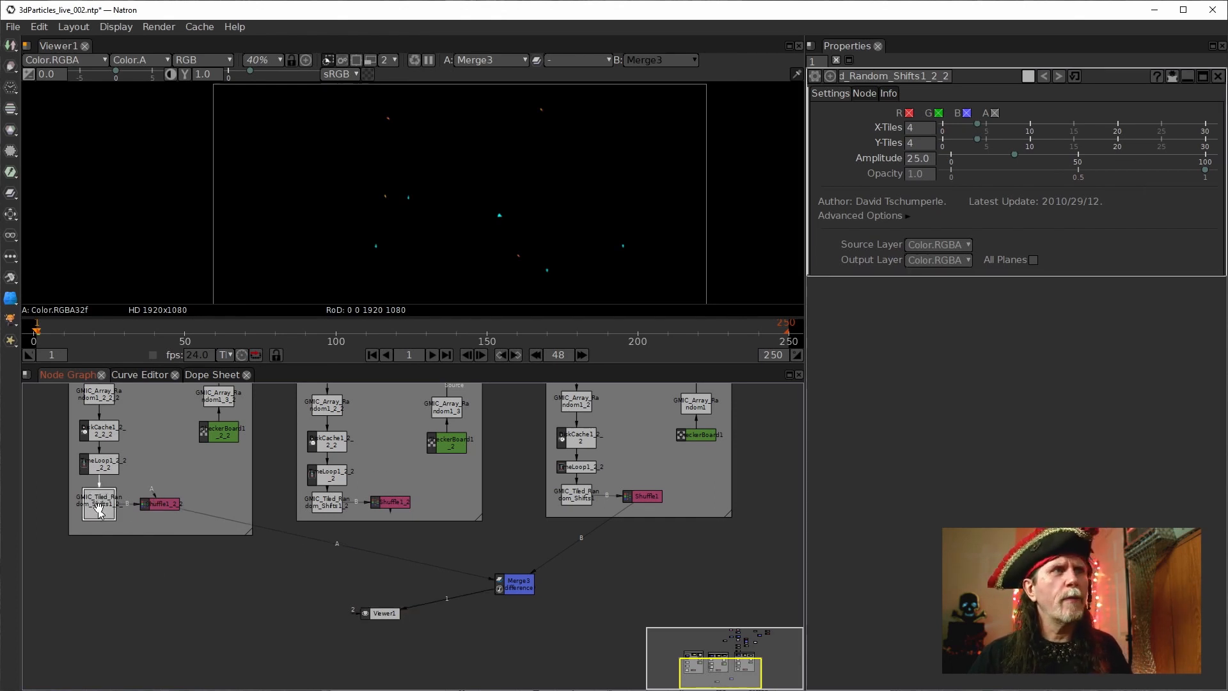
scroll(293, 485, up, 1)
drag(294, 485, 325, 550)
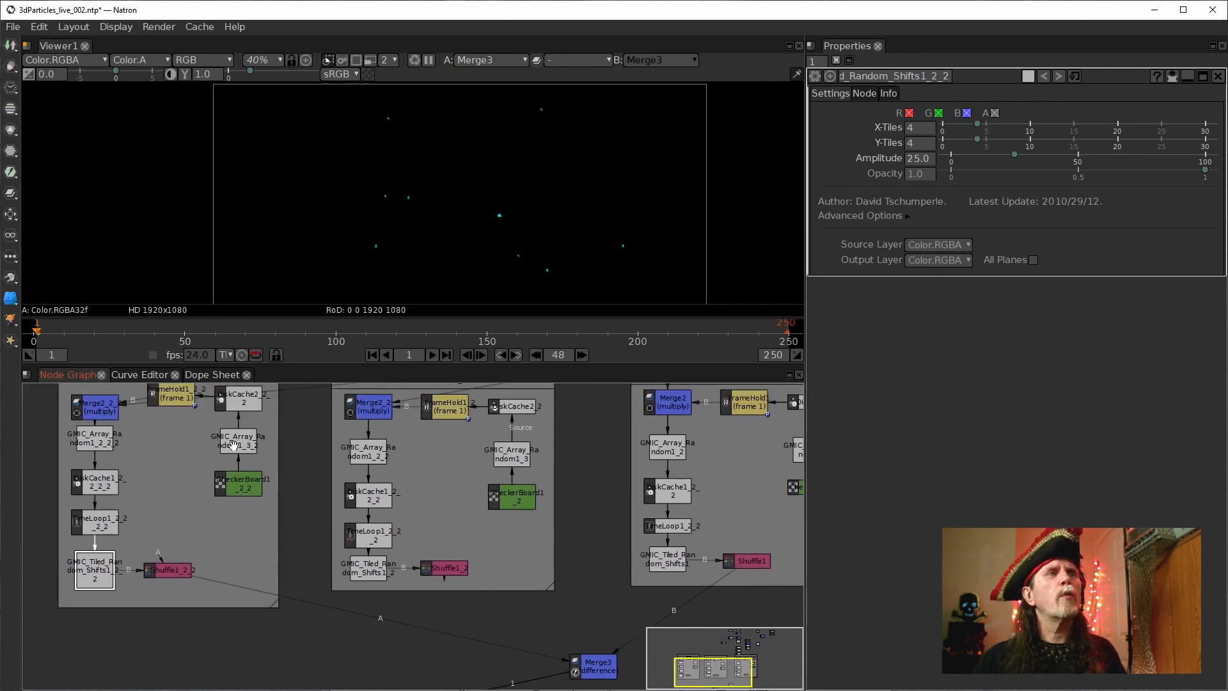
click(234, 444)
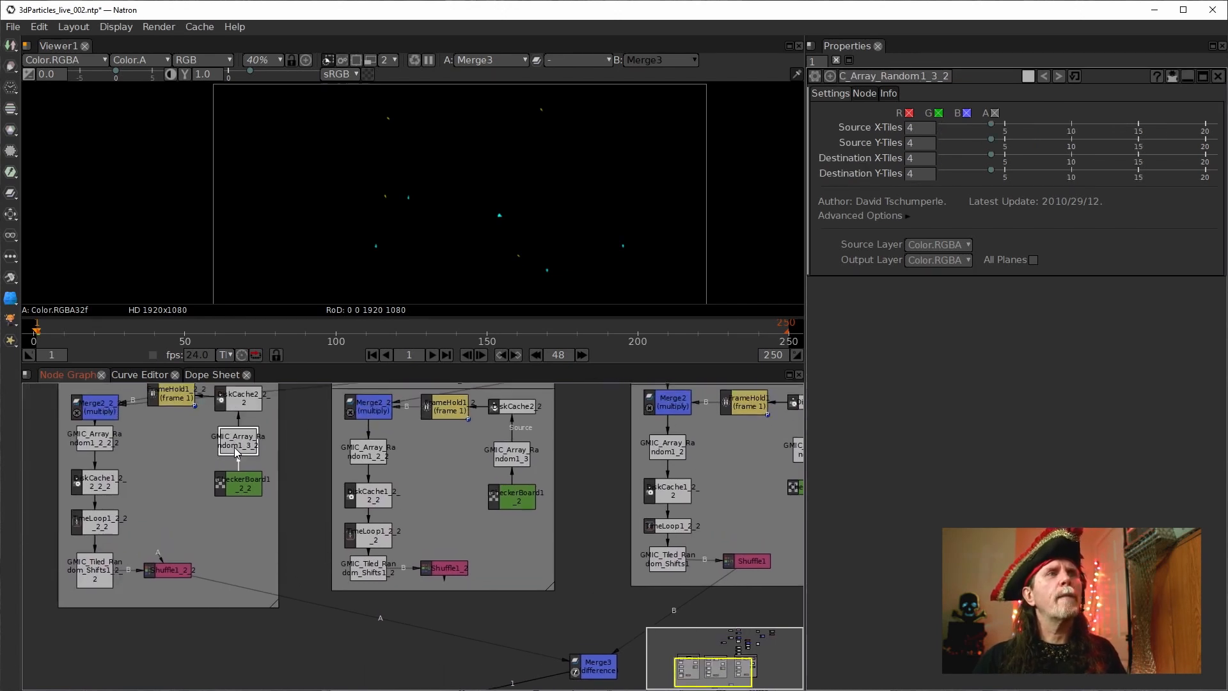
click(906, 218)
click(936, 282)
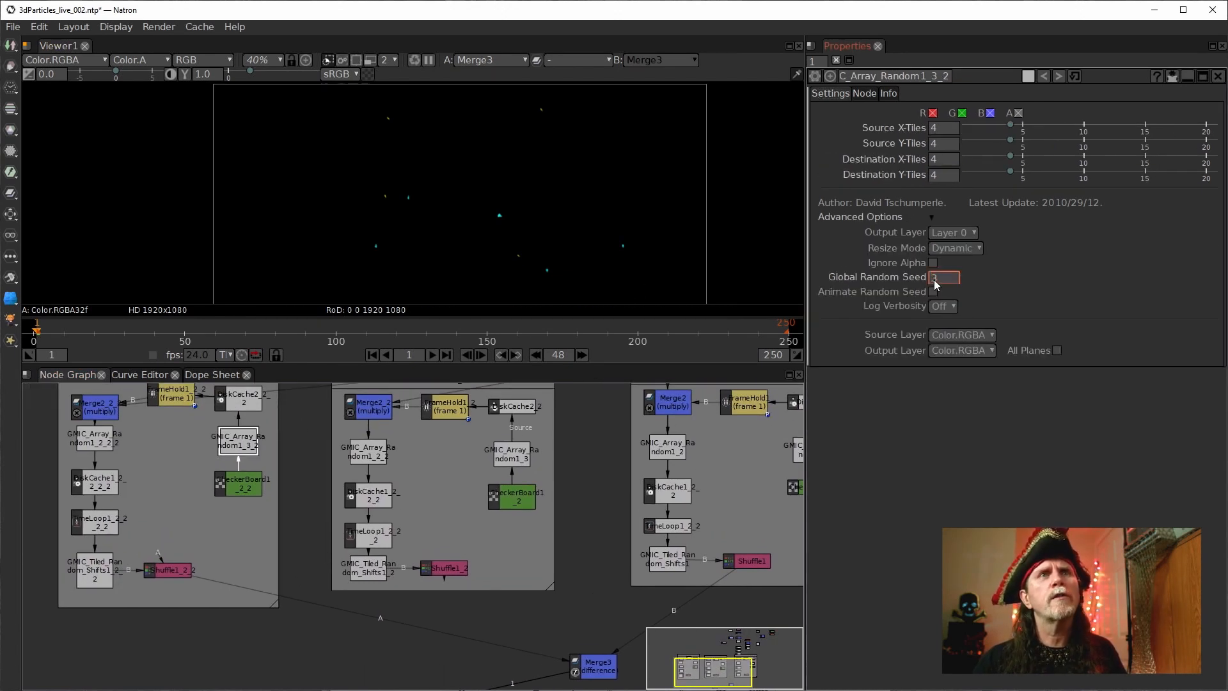
text(2)
key(Return)
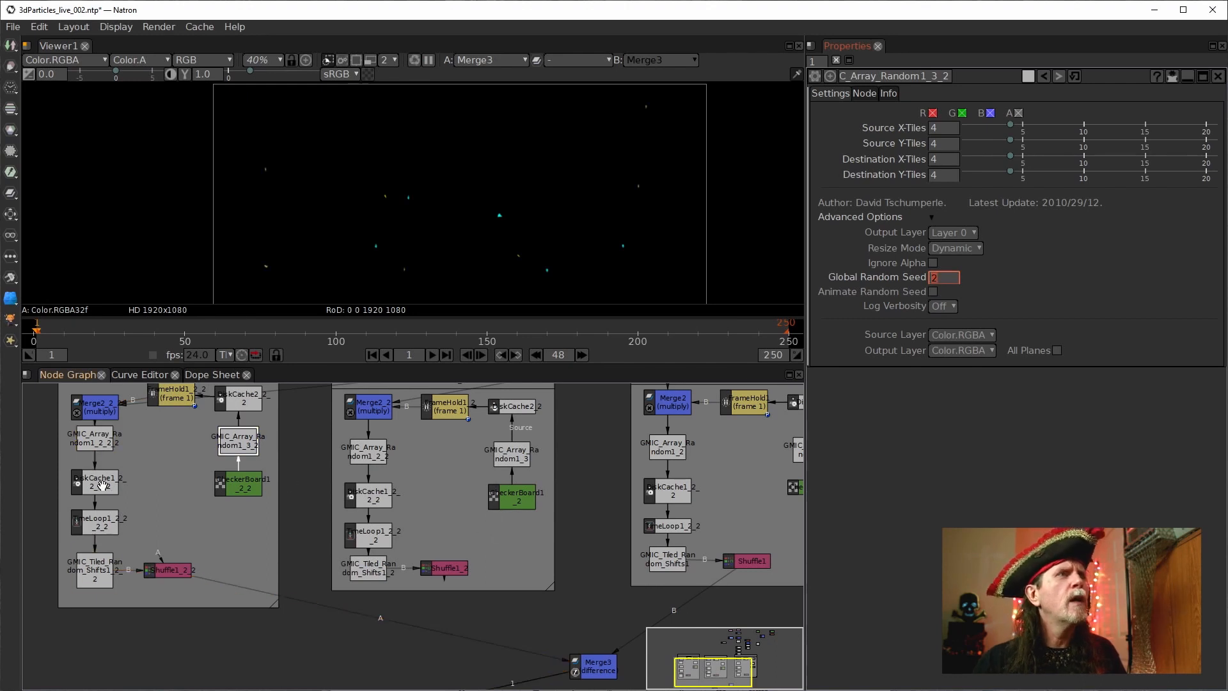
Step: Set the Global Random Seed of the GMIC Array Random node below the multiply merge in Backdrop1_2_2 to 12
click(97, 443)
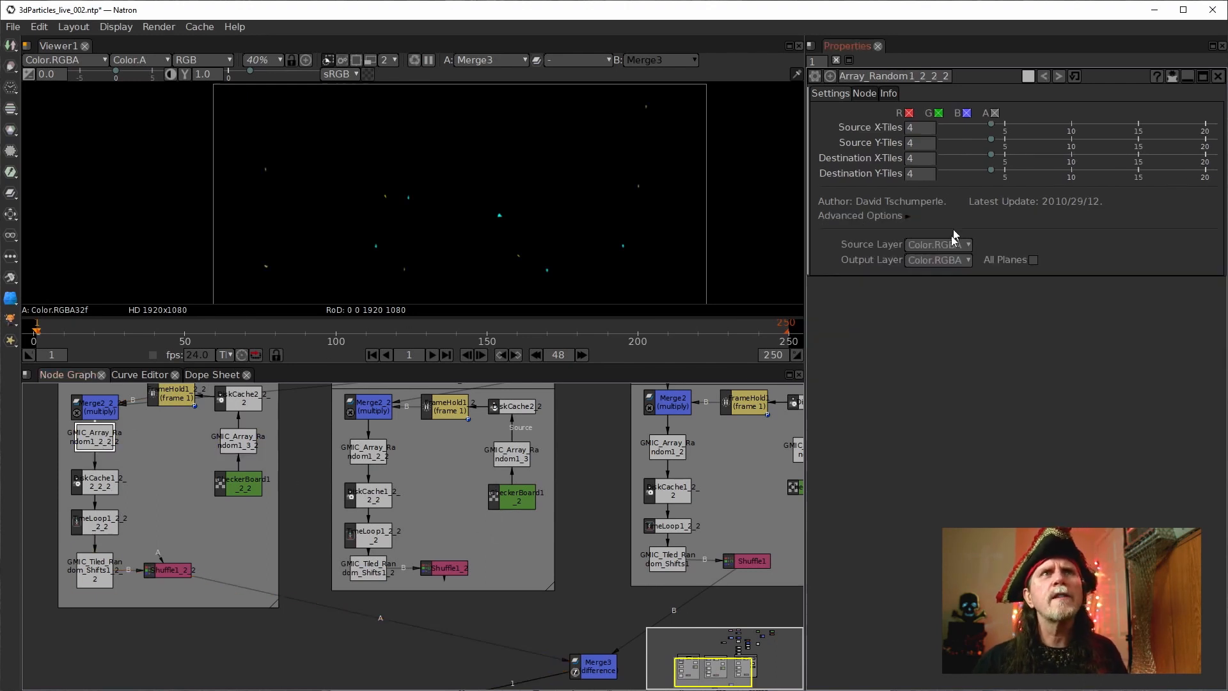
click(909, 218)
click(942, 279)
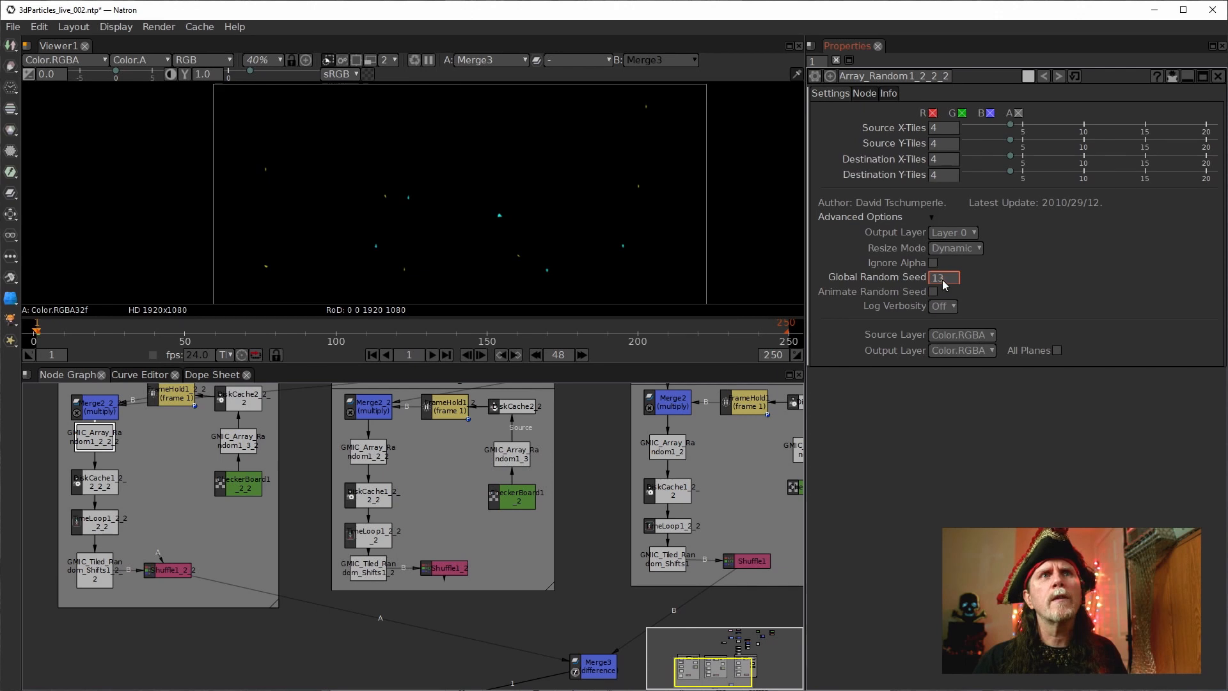
key(BackSpace)
text(2)
key(Return)
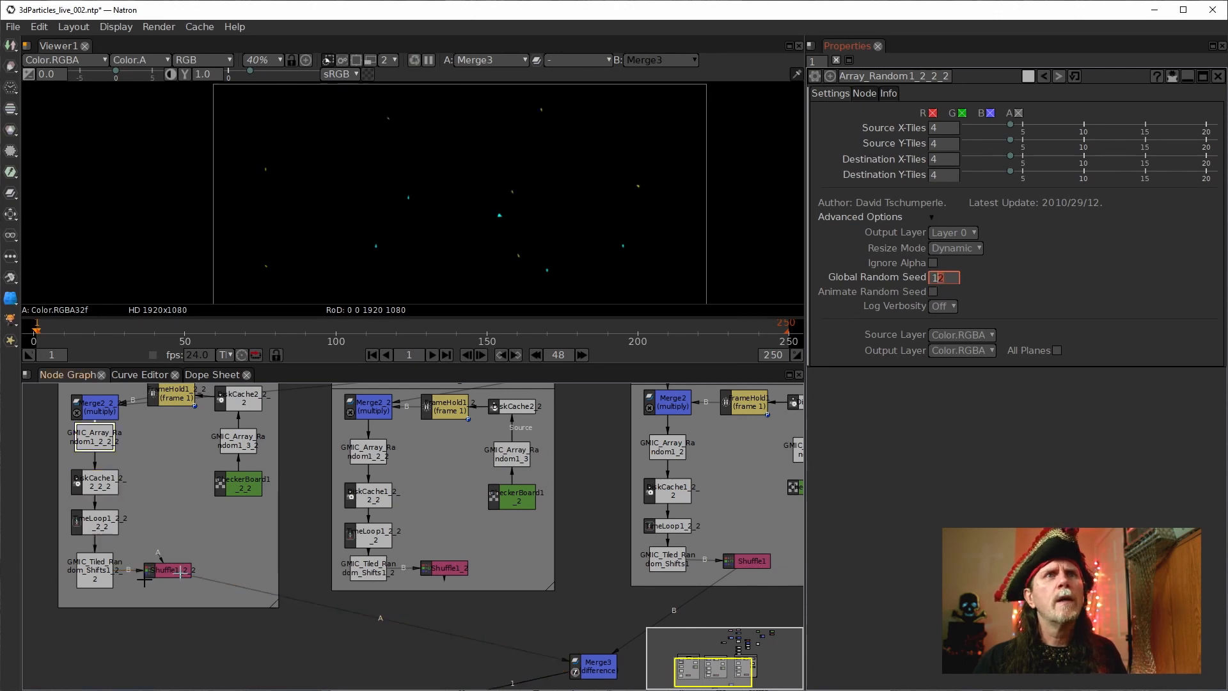
Step: Set the Global Random Seed of the GMIC Tiled Random Shifts node in Backdrop1_2_2 to 5
click(88, 563)
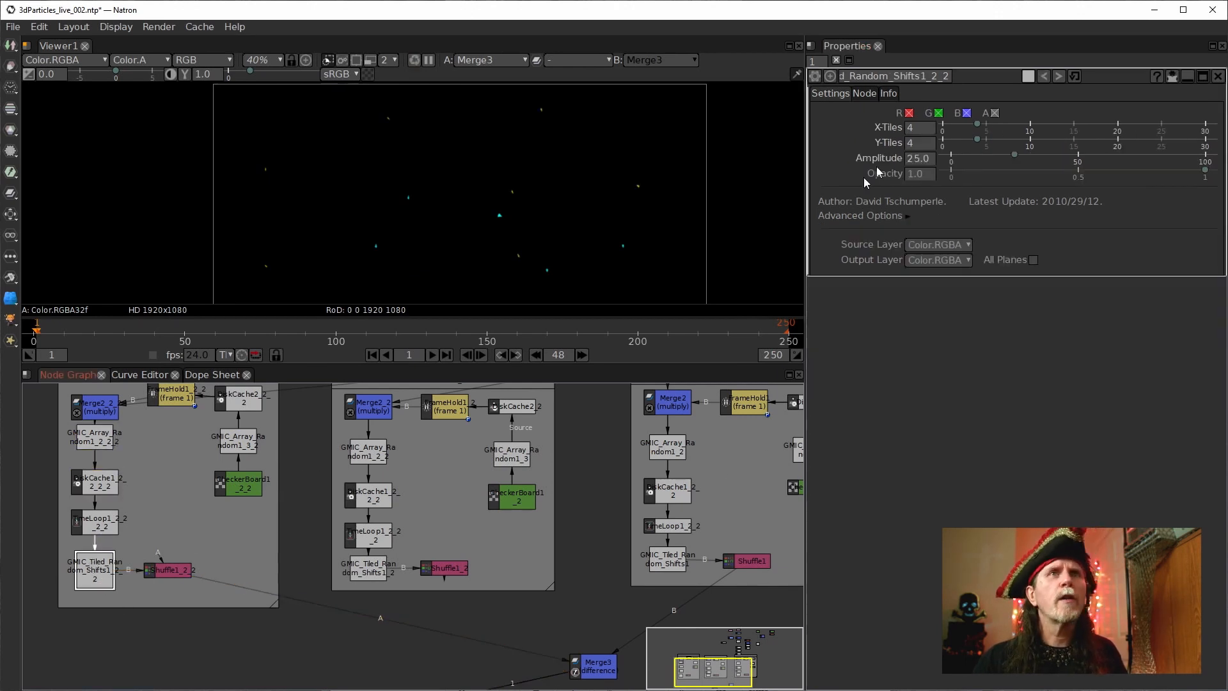
click(239, 446)
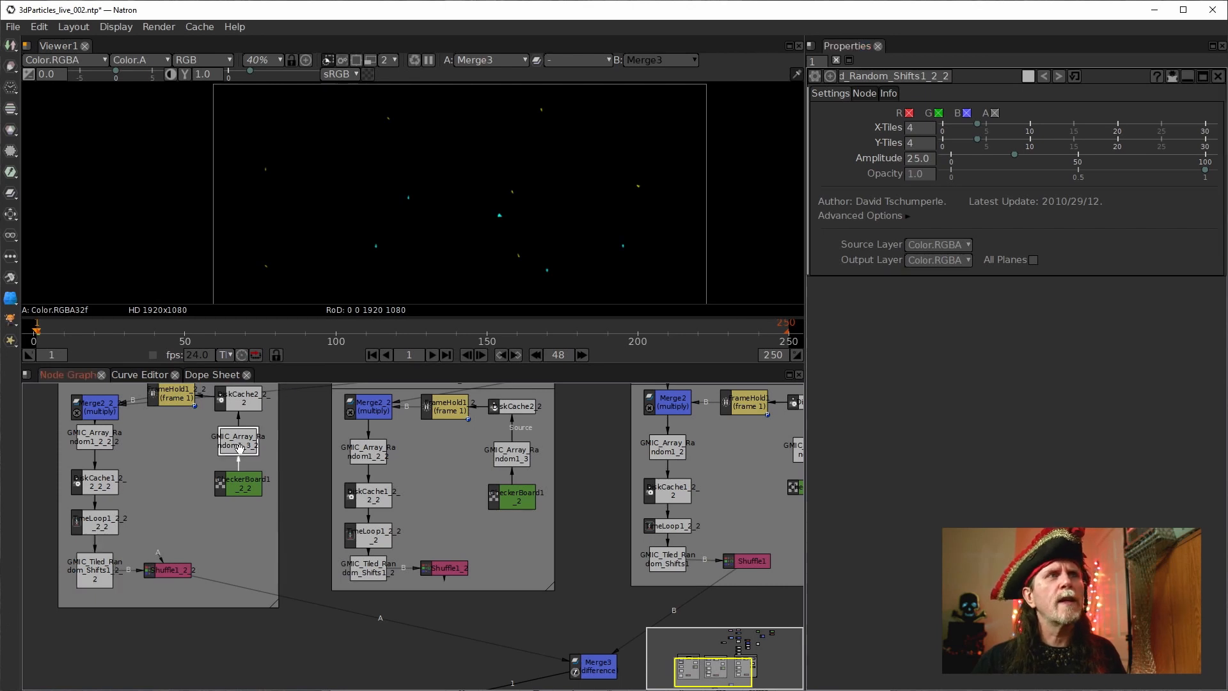
click(93, 568)
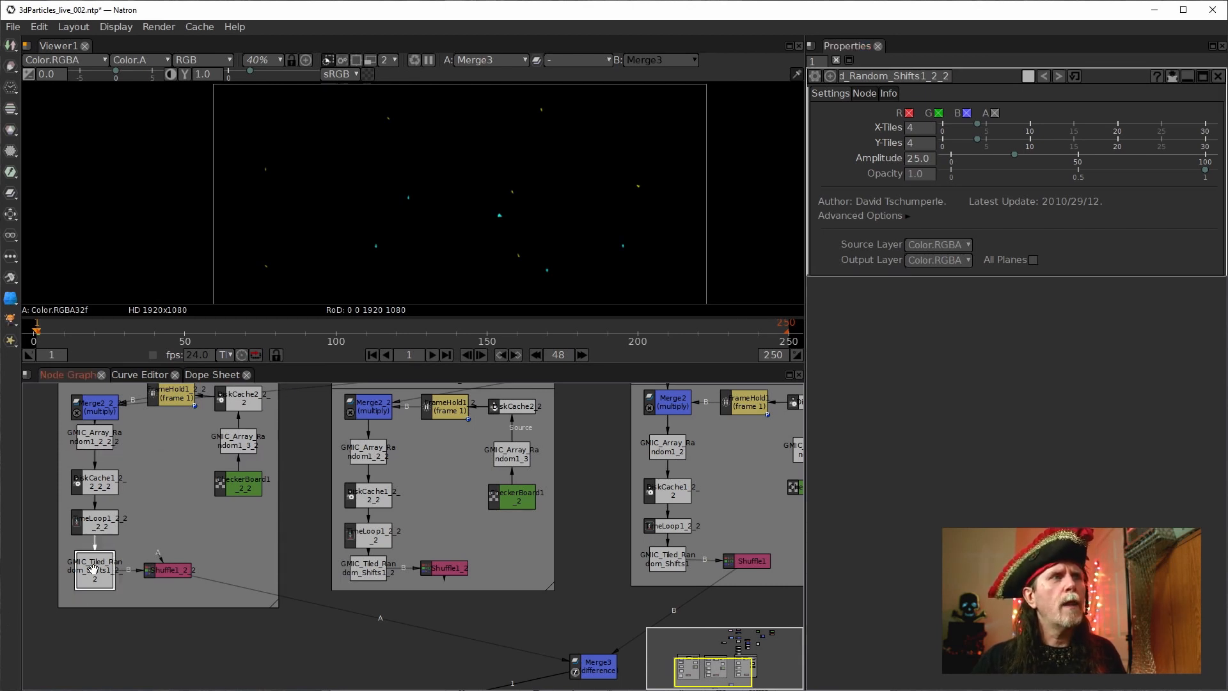
click(907, 217)
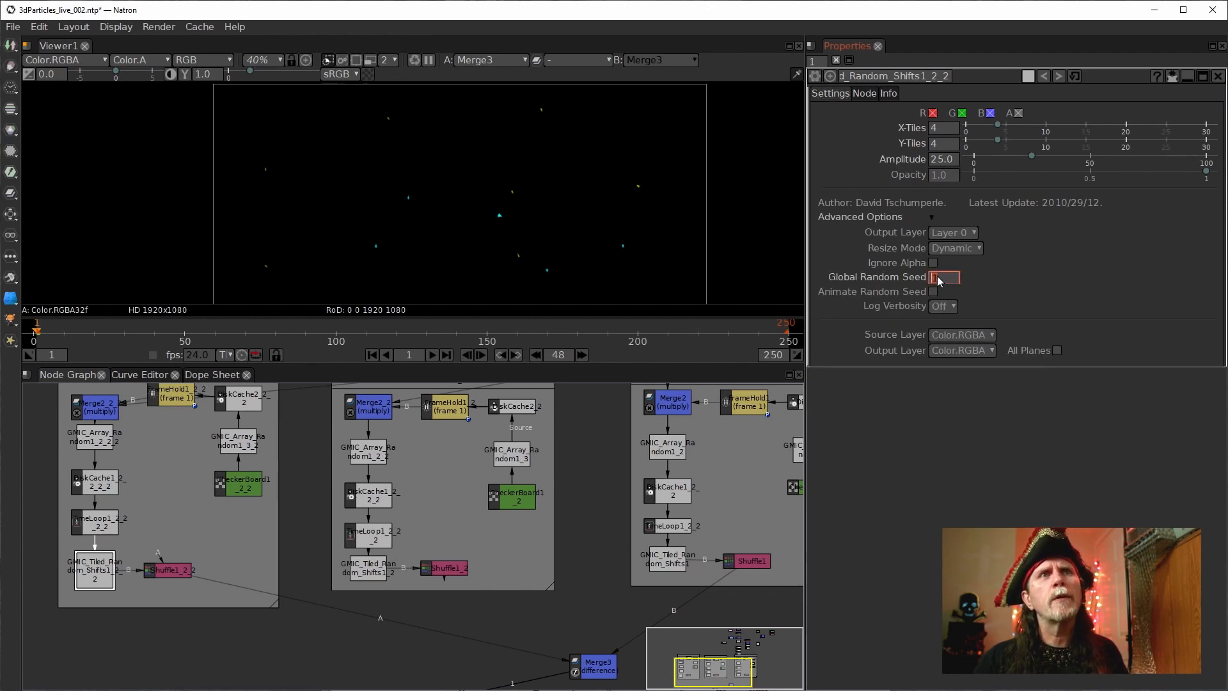
scroll(935, 281, down, 1)
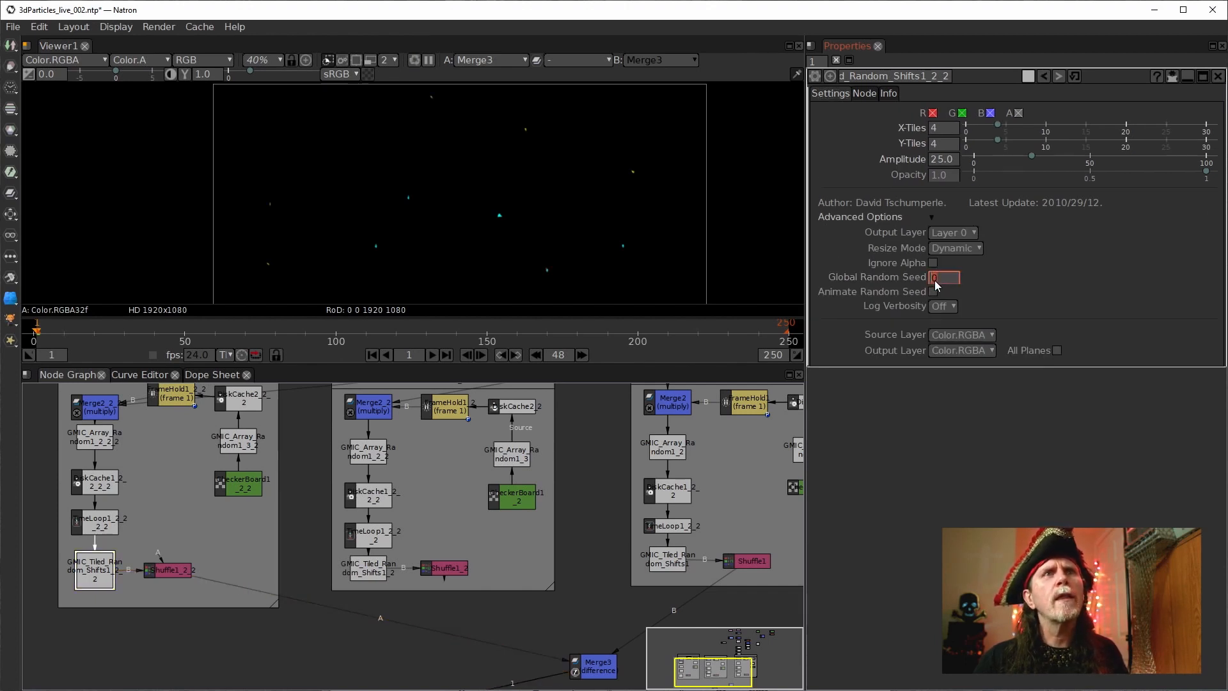
scroll(934, 280, up, 4)
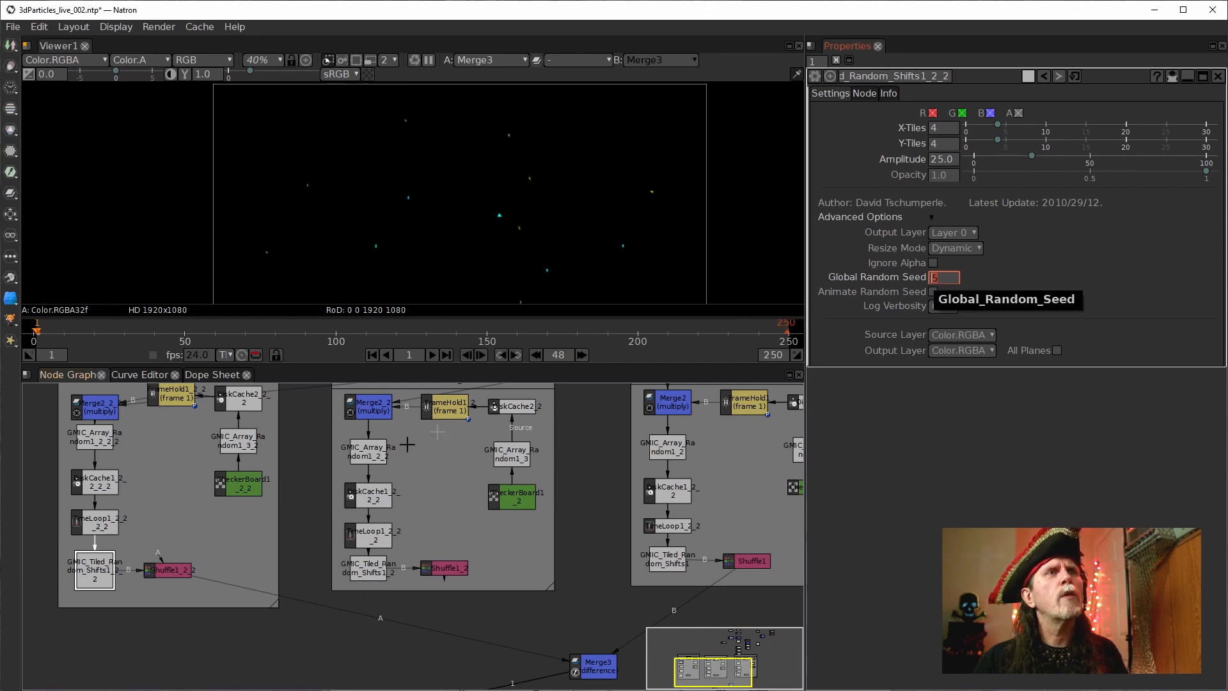
Step: Set the Global Random Seed of the Array Random node above Backdrop1_2_2's checkerboard to 3 and inspect the merged particles
drag(411, 524, 381, 552)
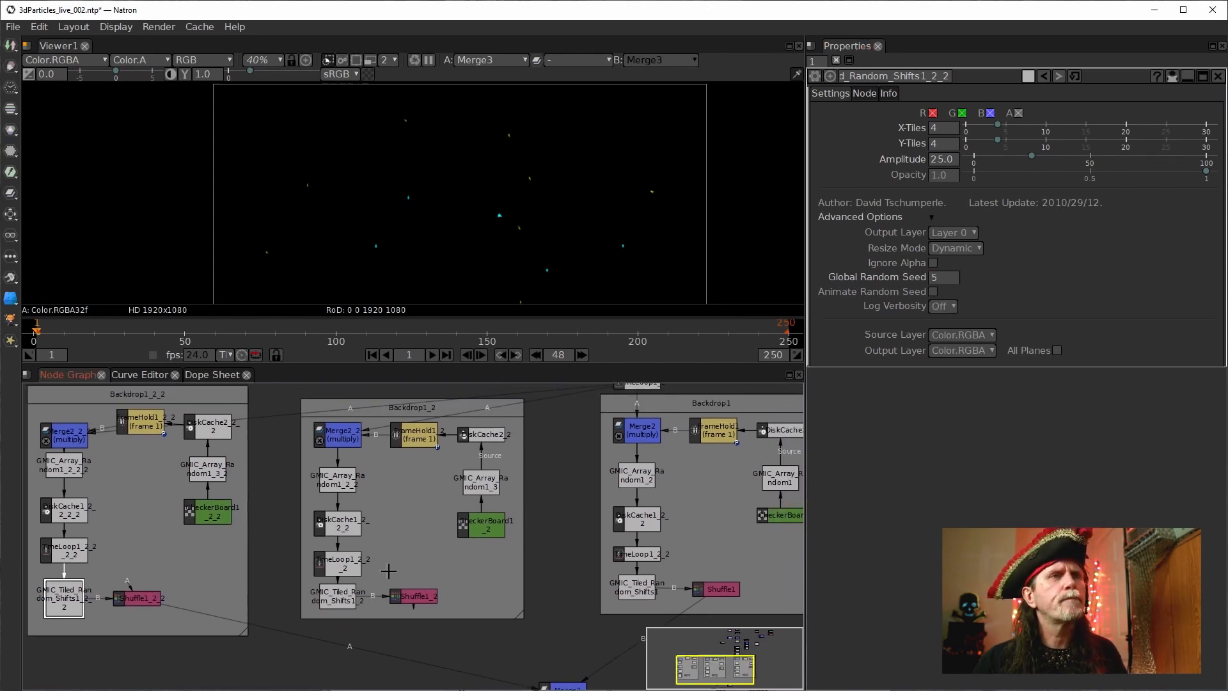
click(206, 469)
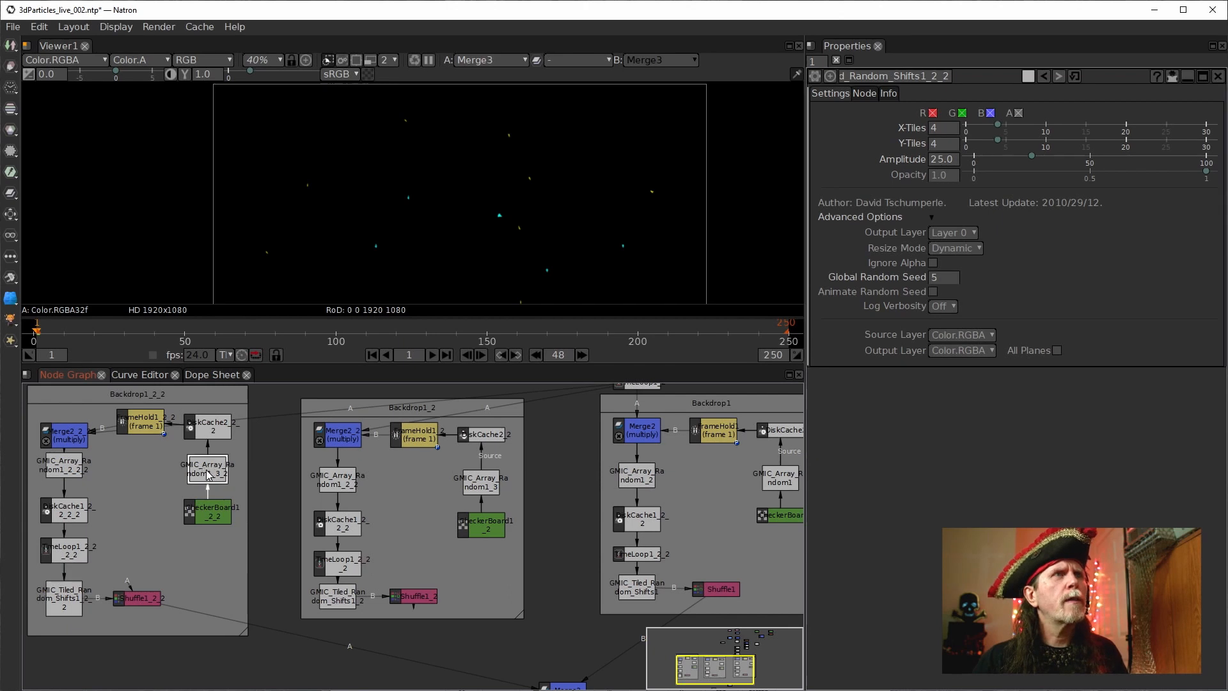
double_click(939, 279)
text(3)
key(Return)
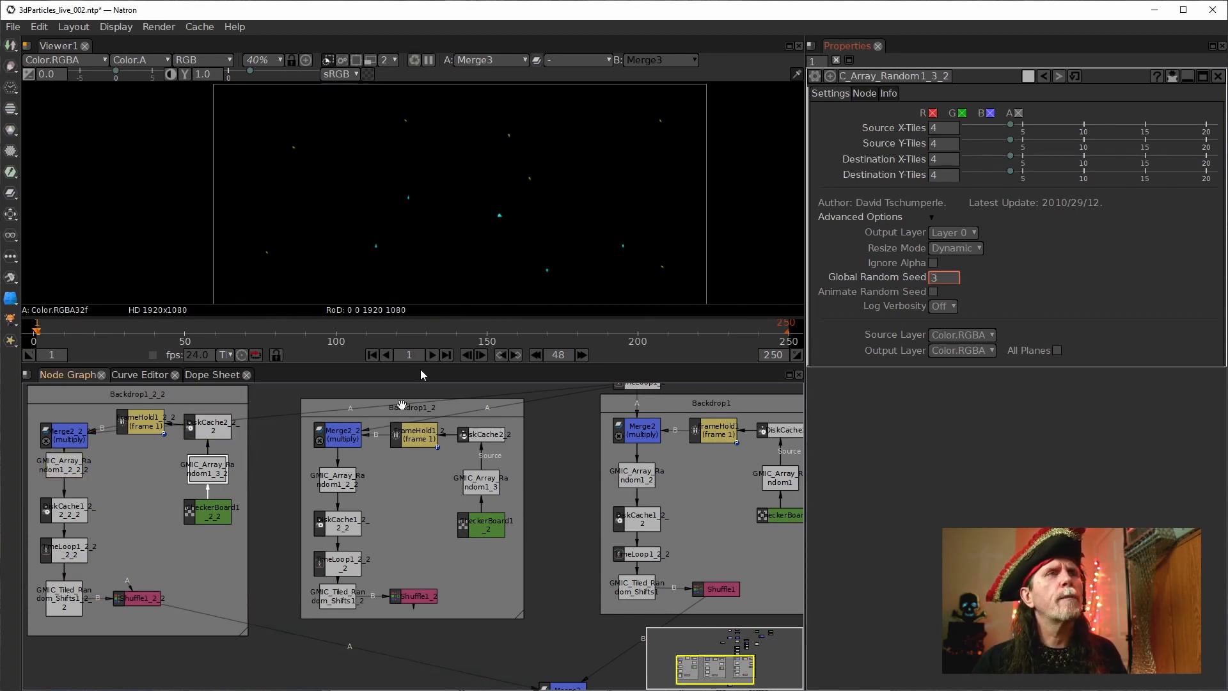
drag(630, 199, 562, 120)
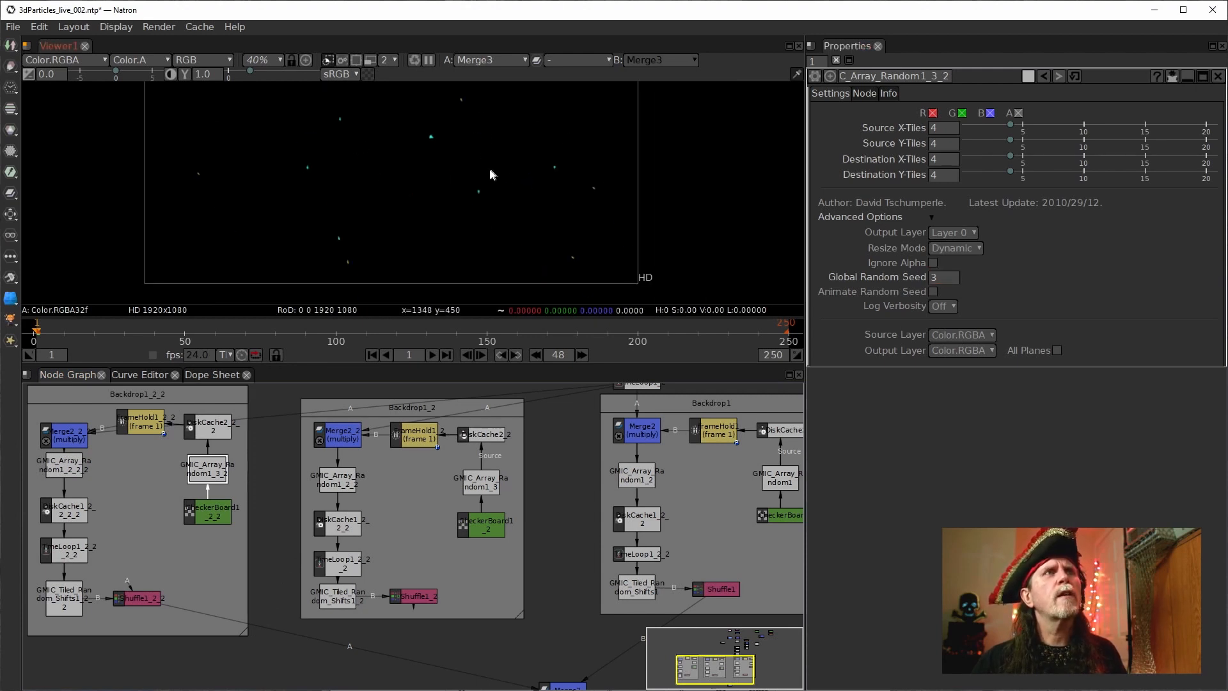
scroll(489, 169, down, 1)
drag(483, 202, 497, 248)
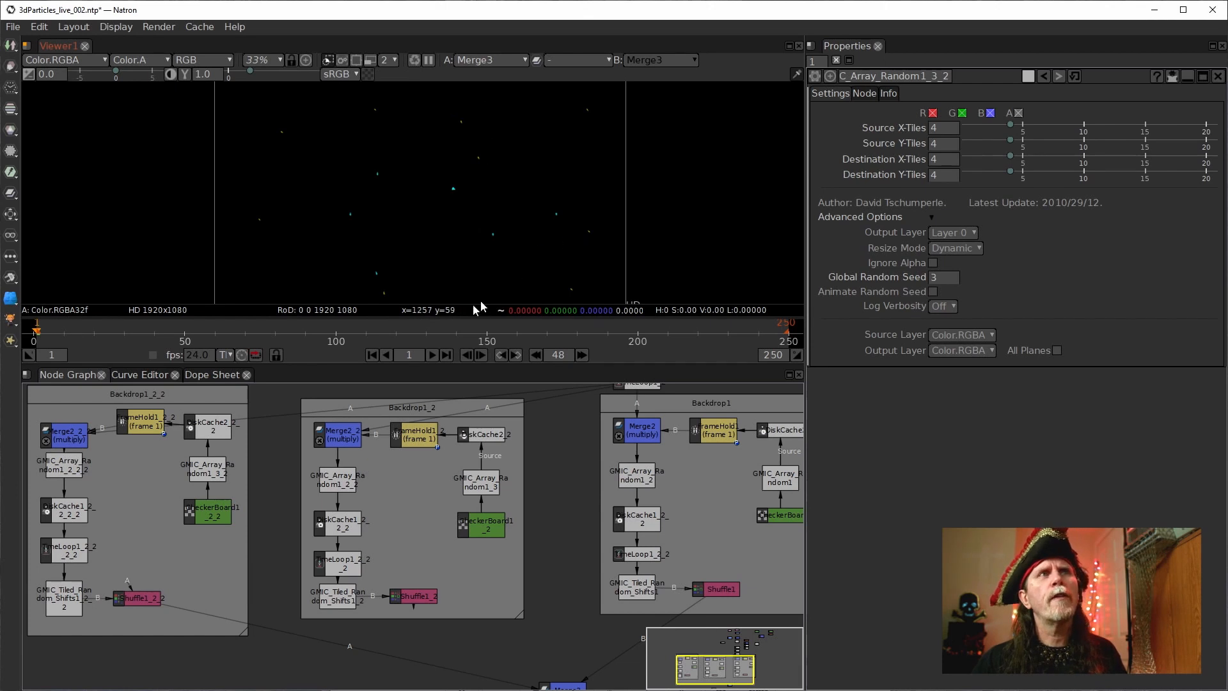
Step: Reconnect Merge3's A input to Shuffle1_2 and its A2 input to Shuffle1_2_2, moving the Viewer1 node slightly lower
drag(603, 595, 553, 477)
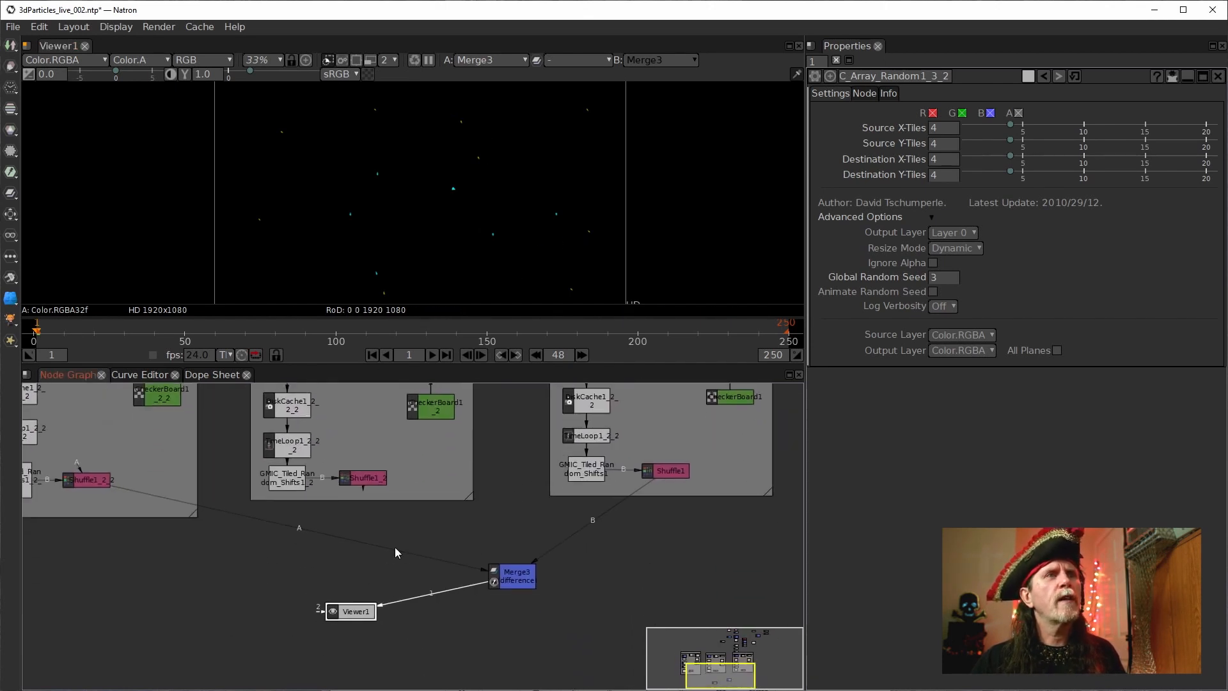
drag(394, 547, 362, 478)
click(499, 579)
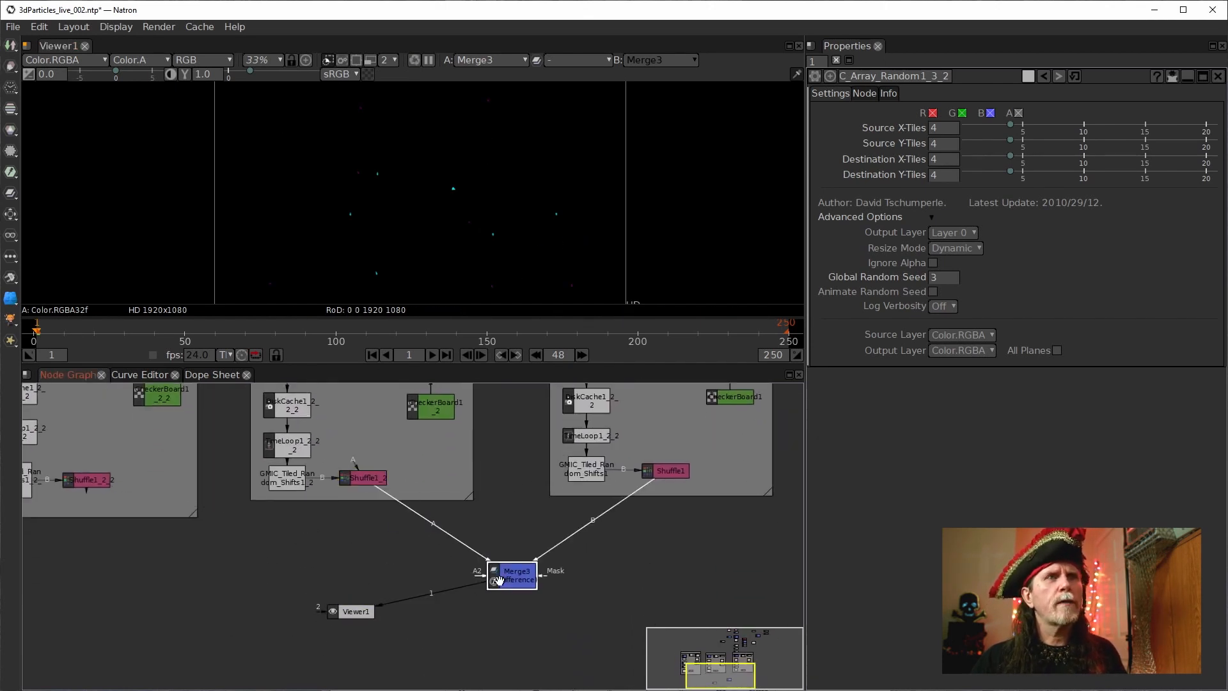
drag(346, 614, 366, 644)
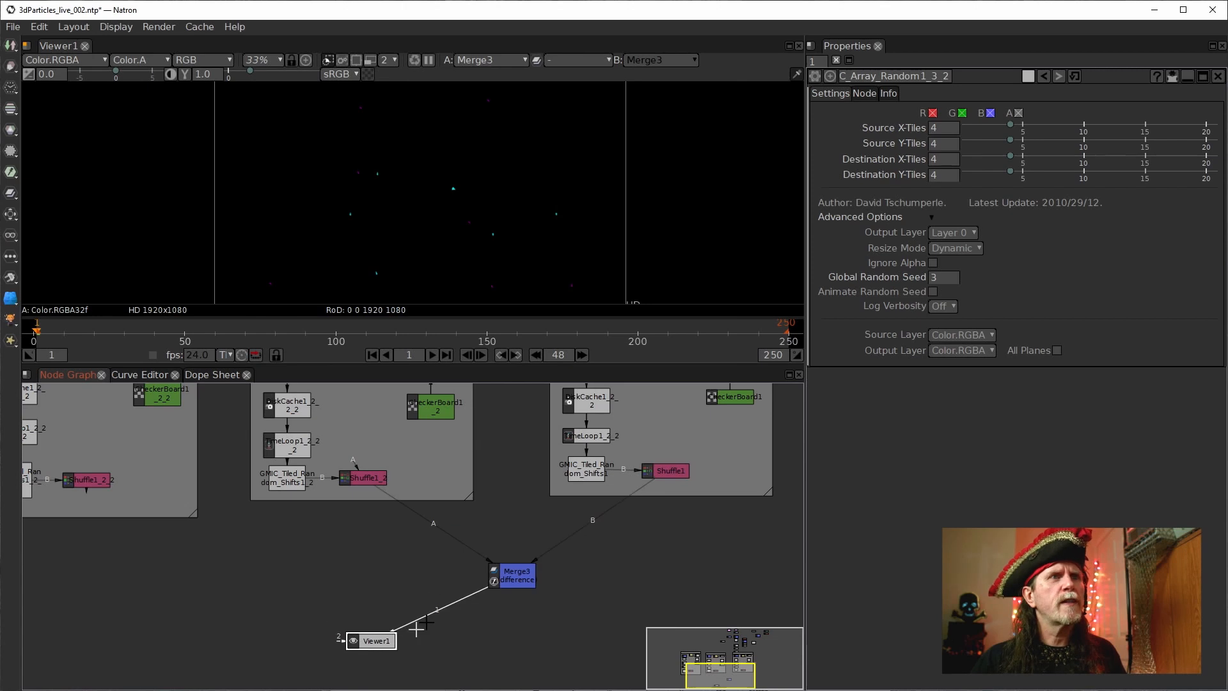
click(500, 577)
drag(484, 576, 76, 480)
Step: Disable the Shuffle1_2_2, Shuffle1_2 and Shuffle1 nodes
click(97, 478)
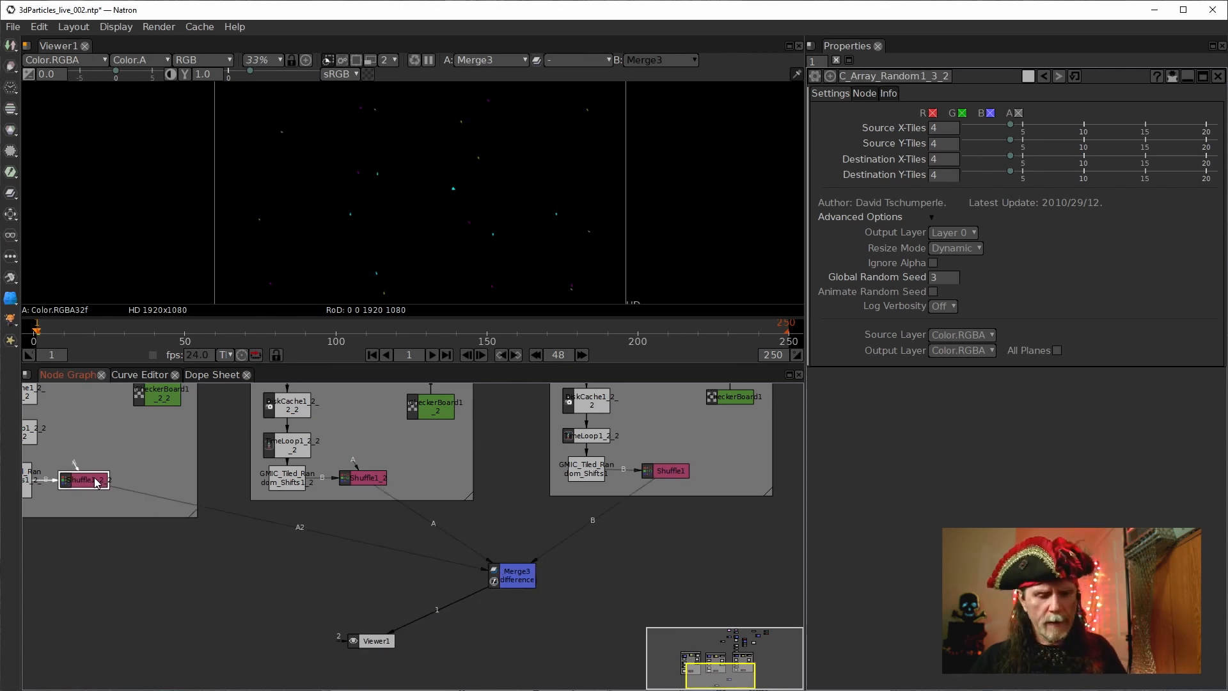
key(d)
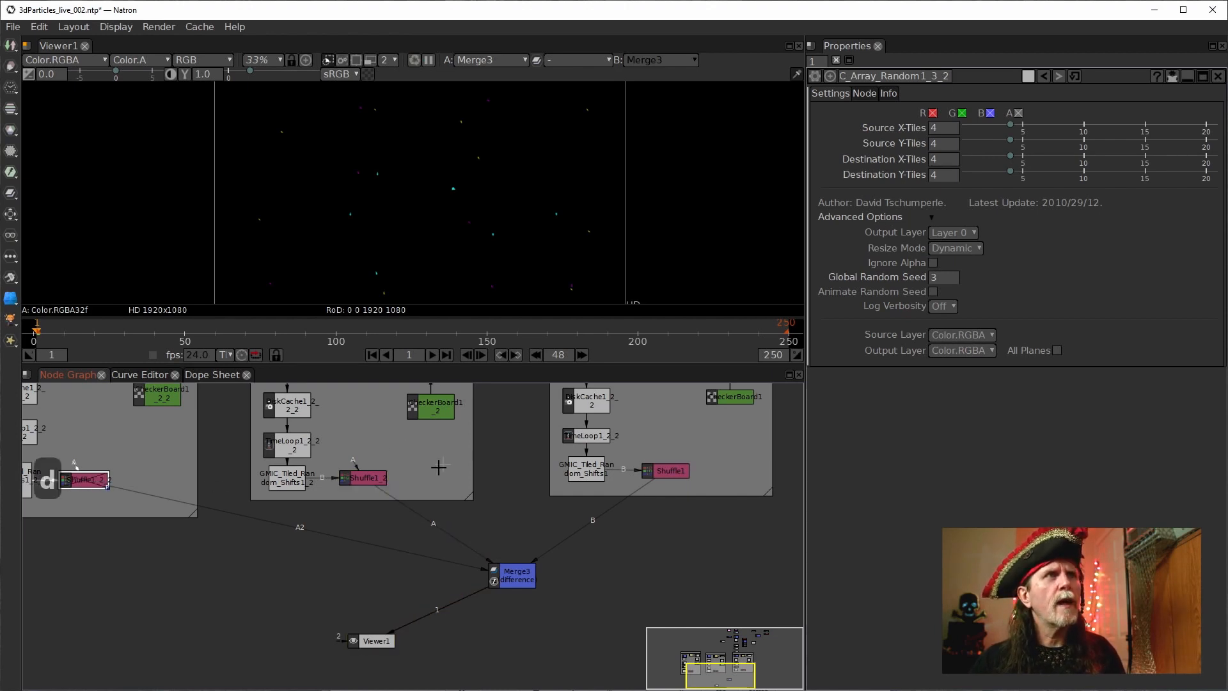
click(349, 473)
key(d)
click(677, 473)
key(d)
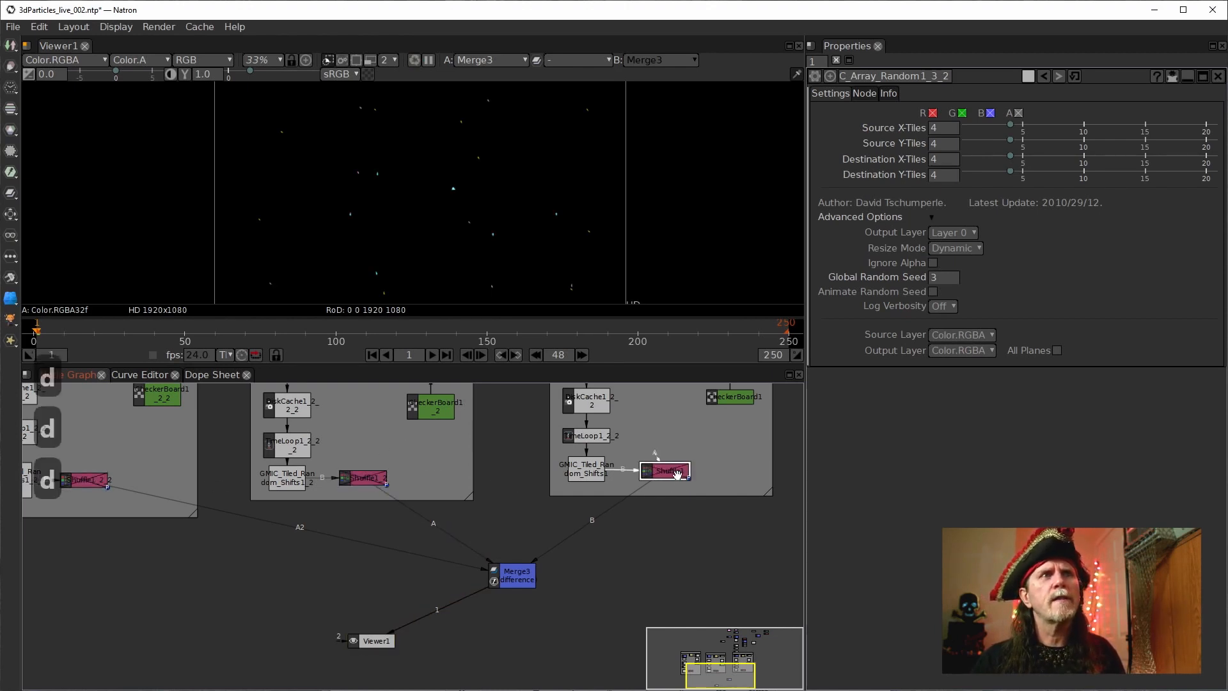
Step: Check the DiskCache in Backdrop1_2_2, then set the Global Random Seed of the Array Random node directly above it to 16
drag(442, 510, 489, 549)
scroll(459, 527, down, 1)
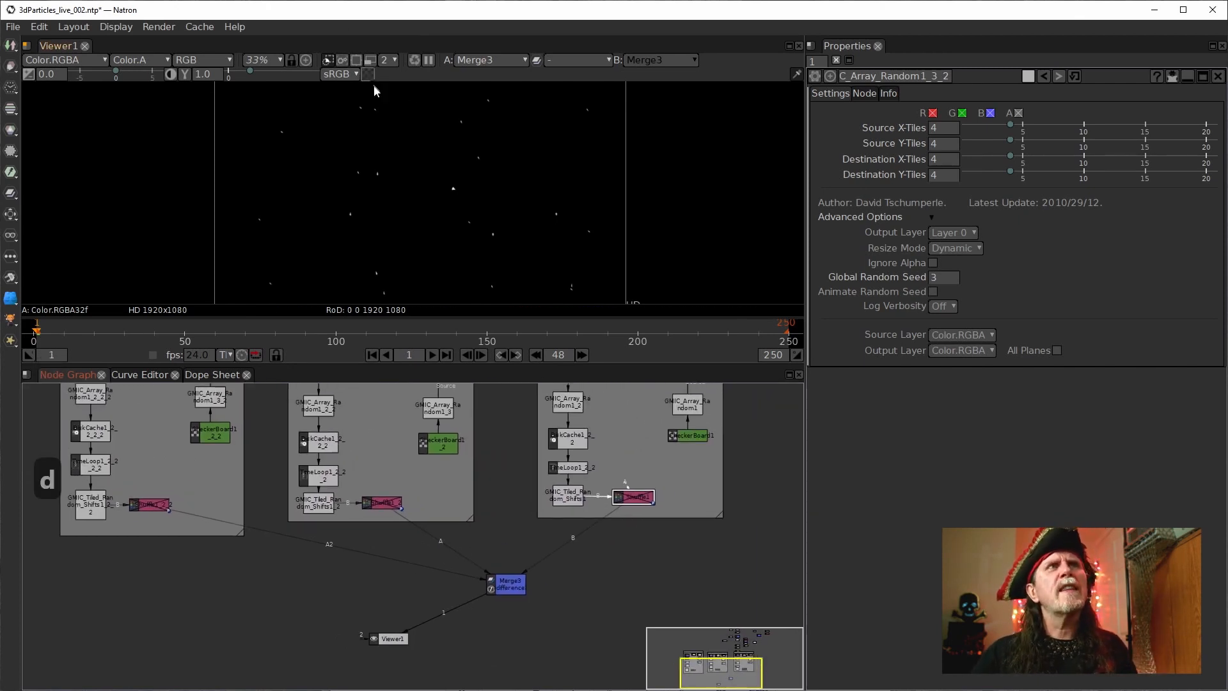
click(81, 503)
drag(214, 494, 248, 537)
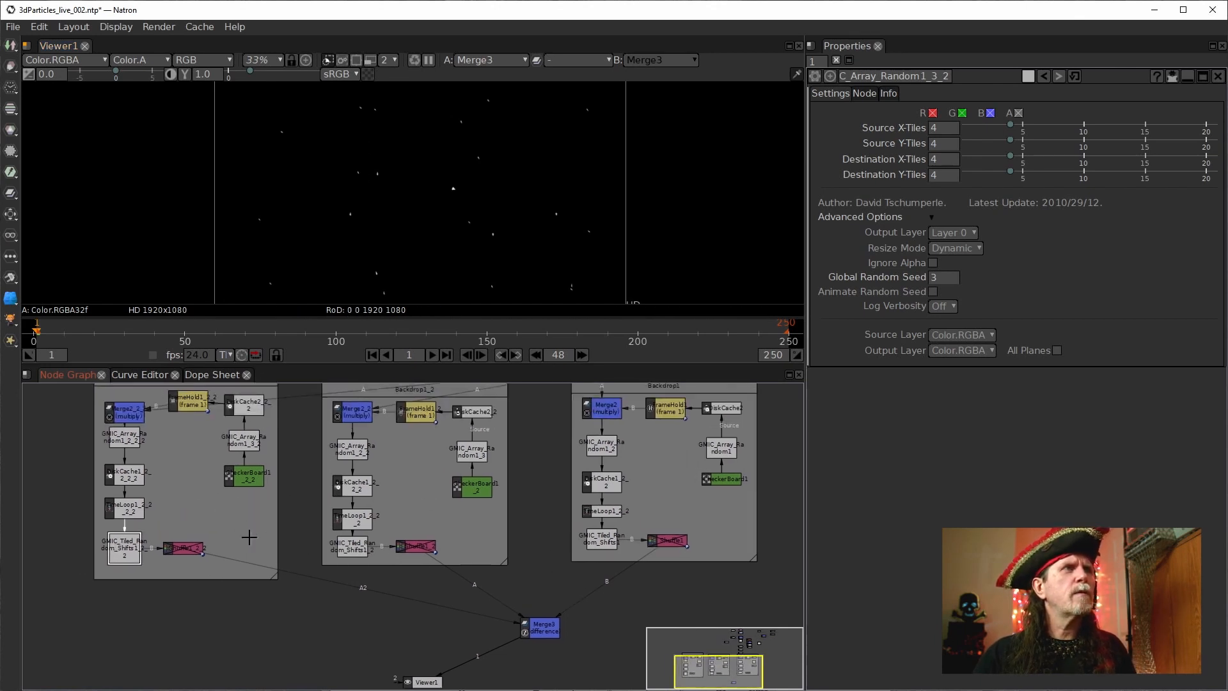
click(131, 477)
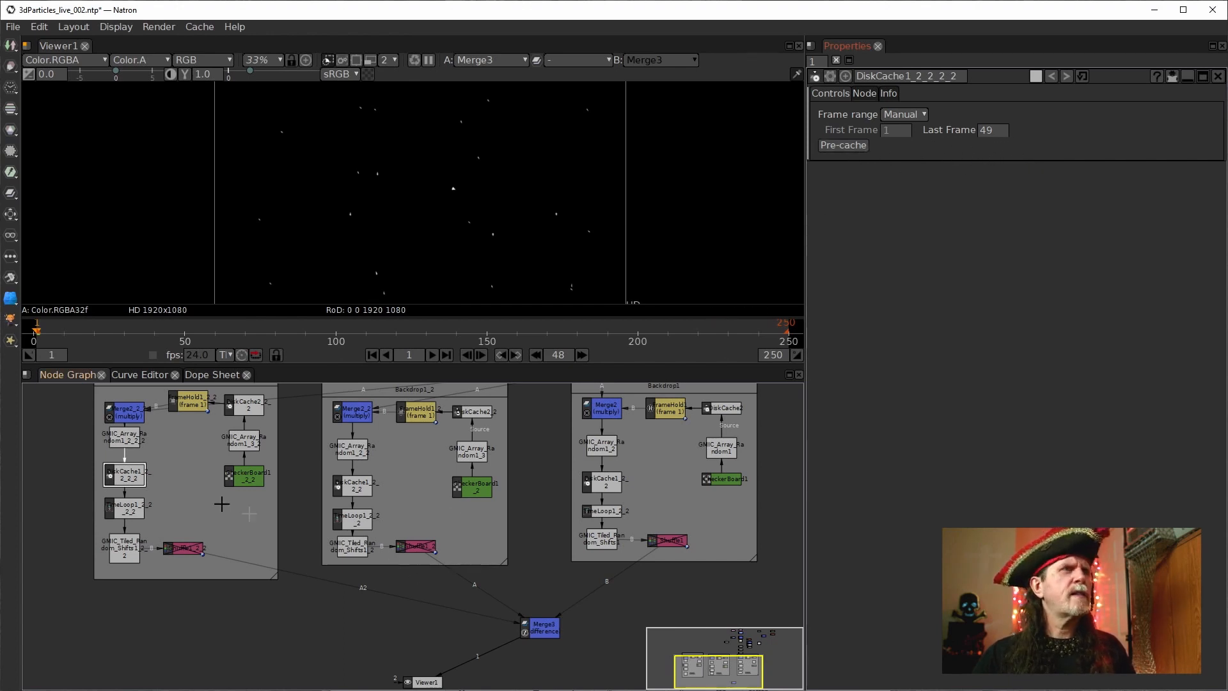
click(121, 468)
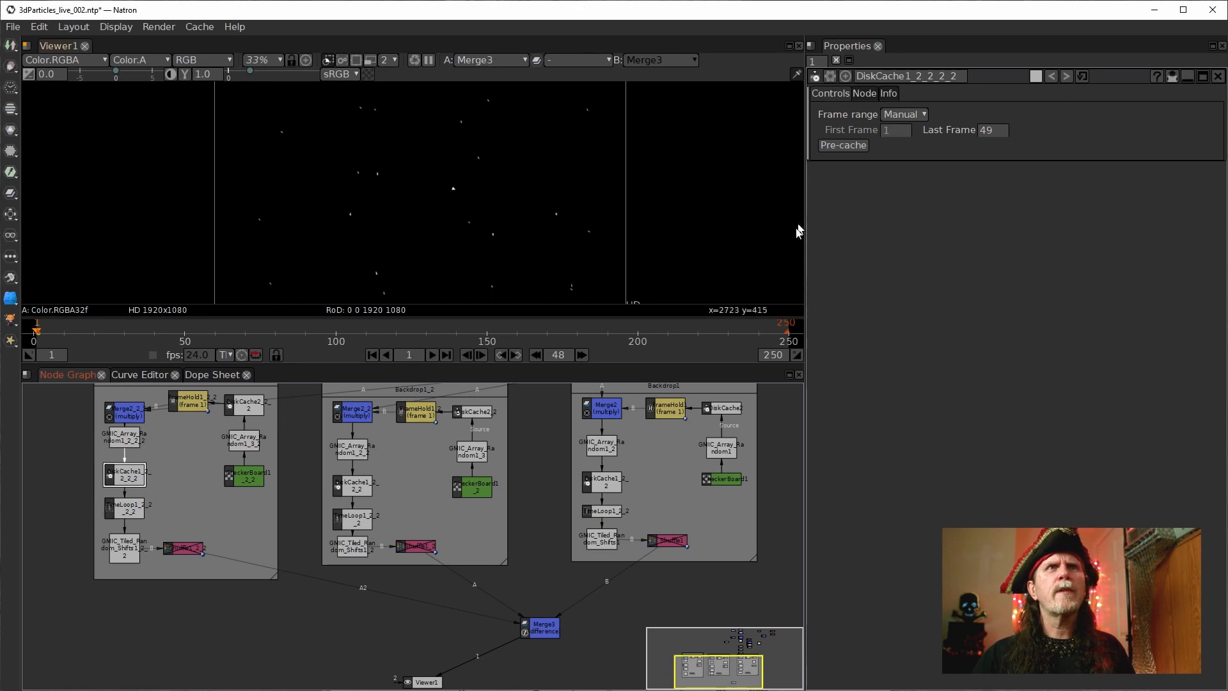
click(137, 441)
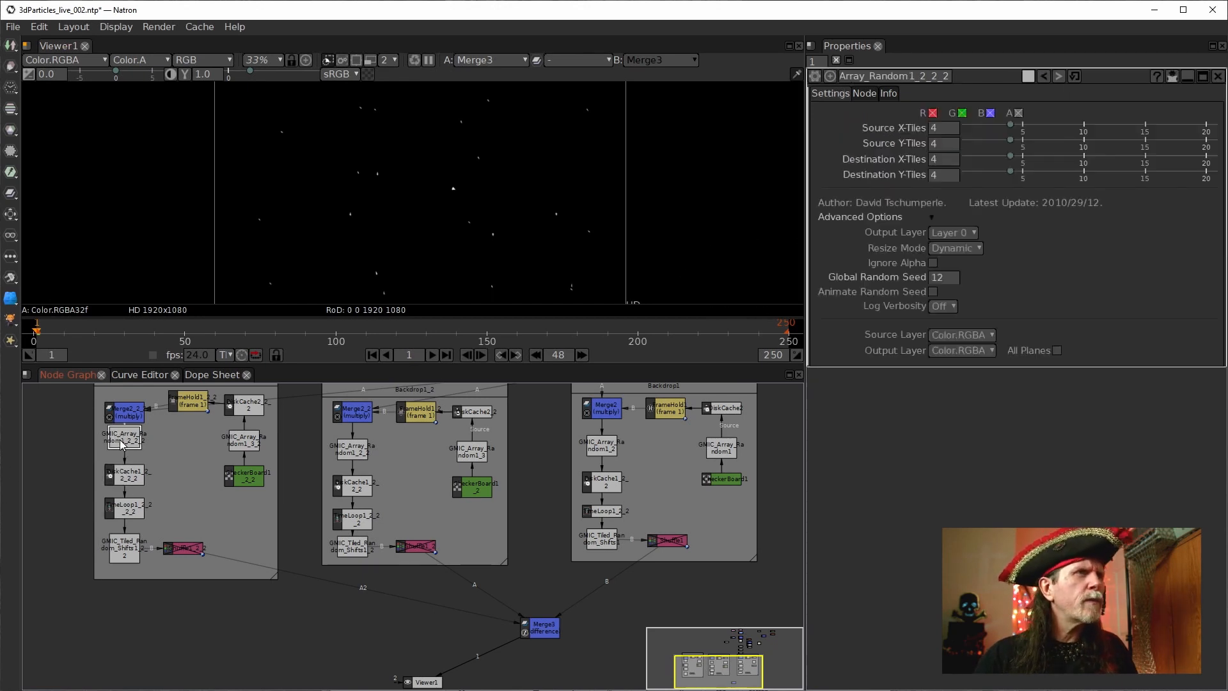
double_click(950, 279)
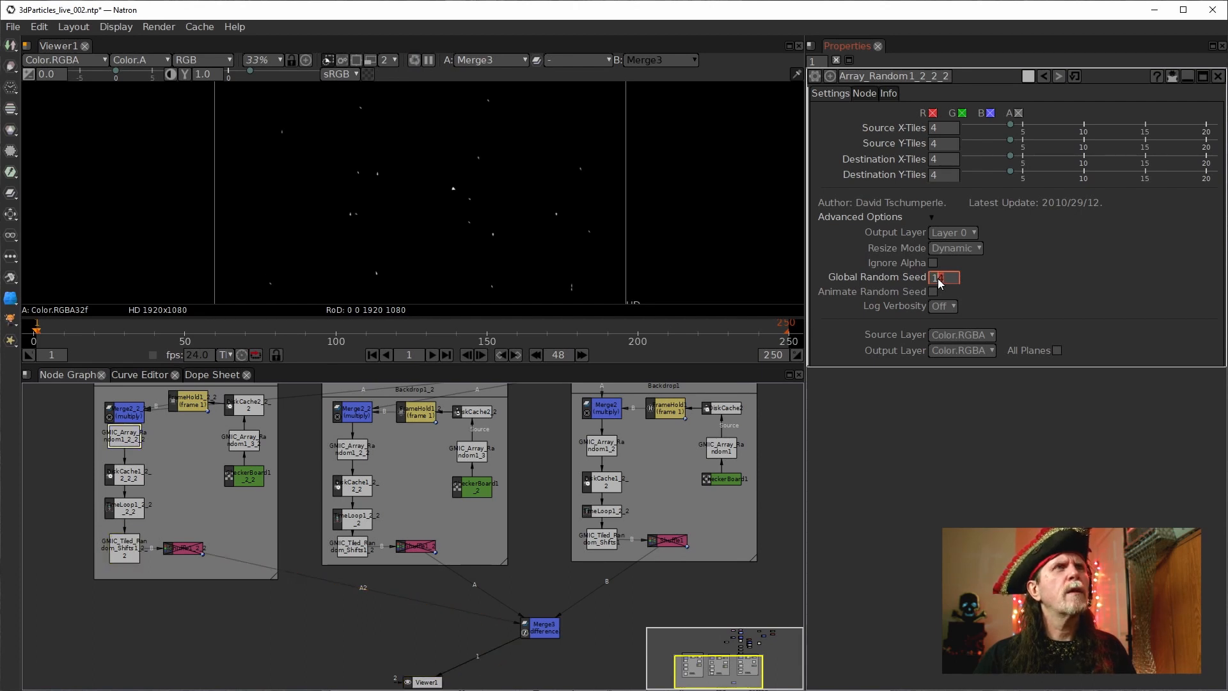
scroll(939, 284, up, 1)
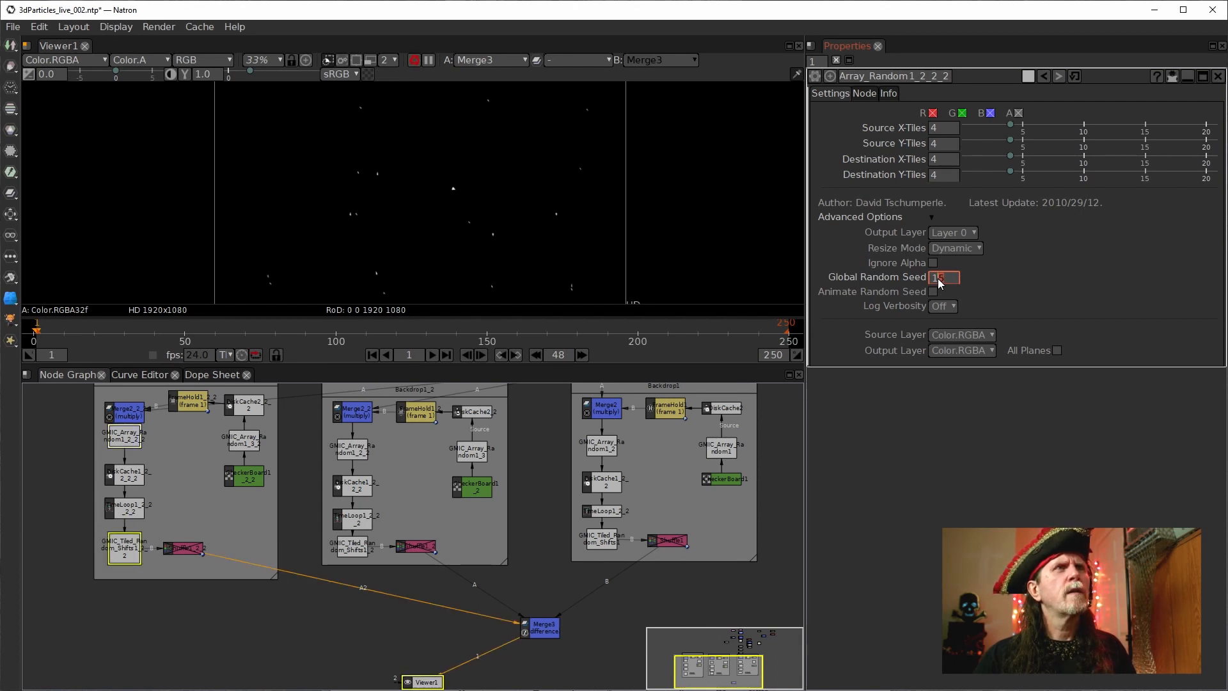
scroll(939, 284, up, 1)
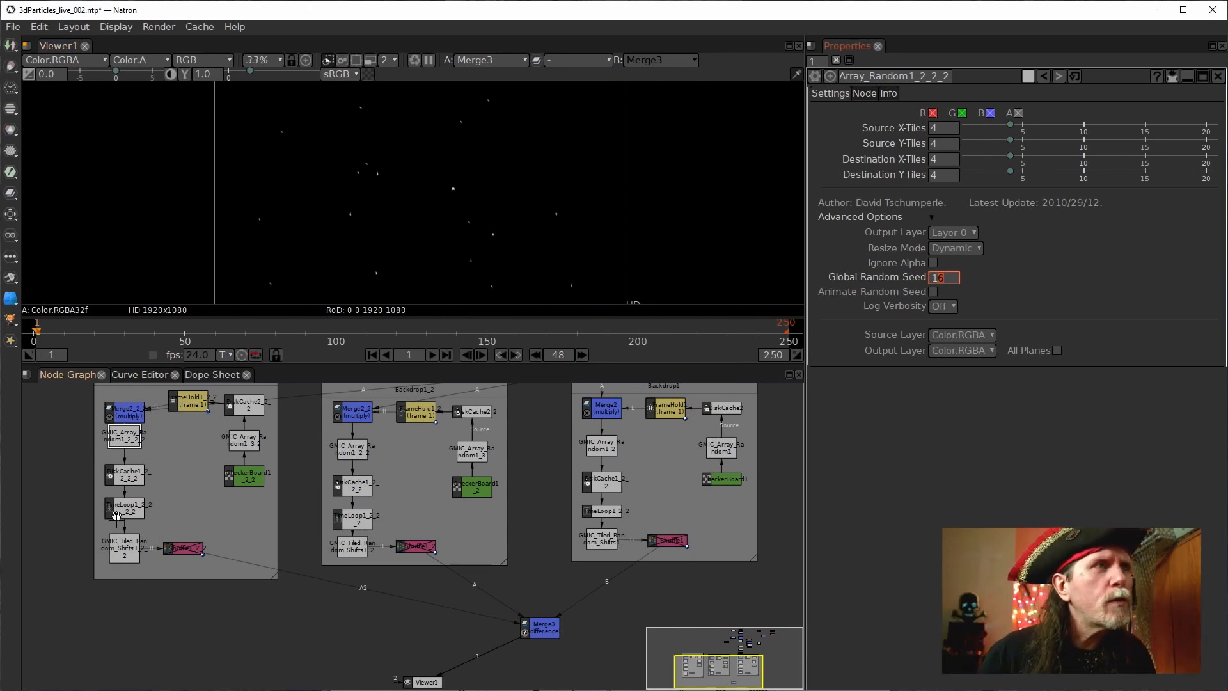
Step: Move the three disabled Shuffle nodes upward inside their backdrops, clear of the GMIC Tiled Random Shifts row
scroll(154, 536, up, 2)
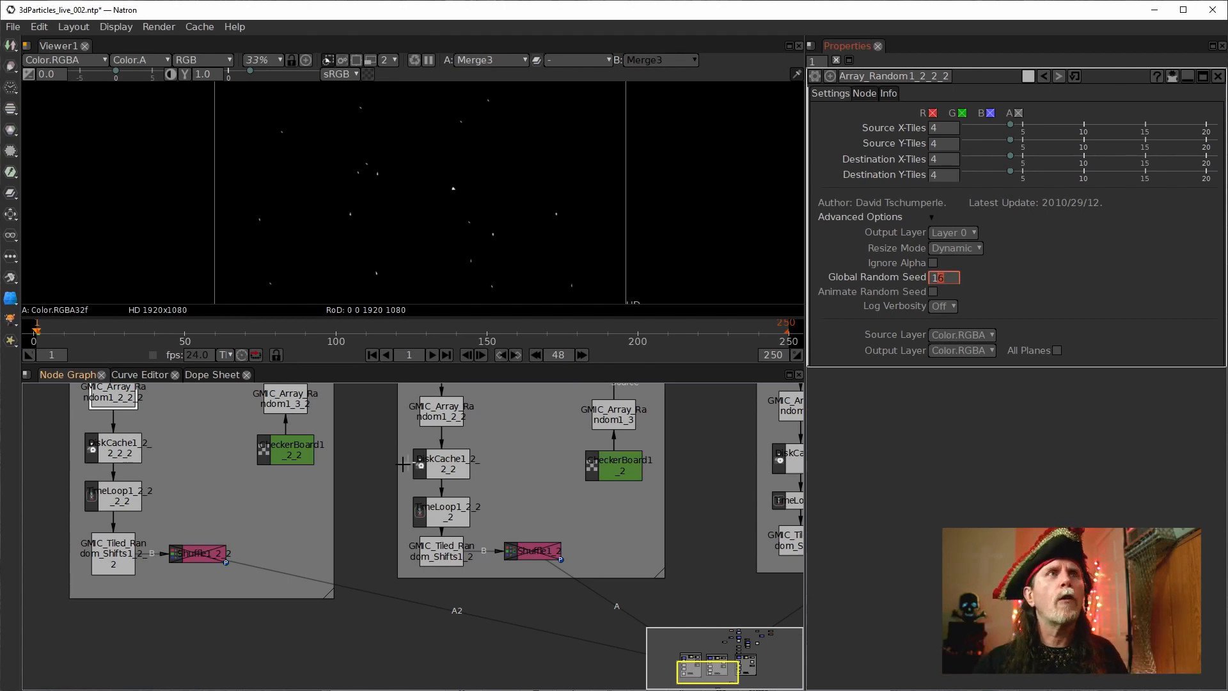
drag(435, 535, 292, 463)
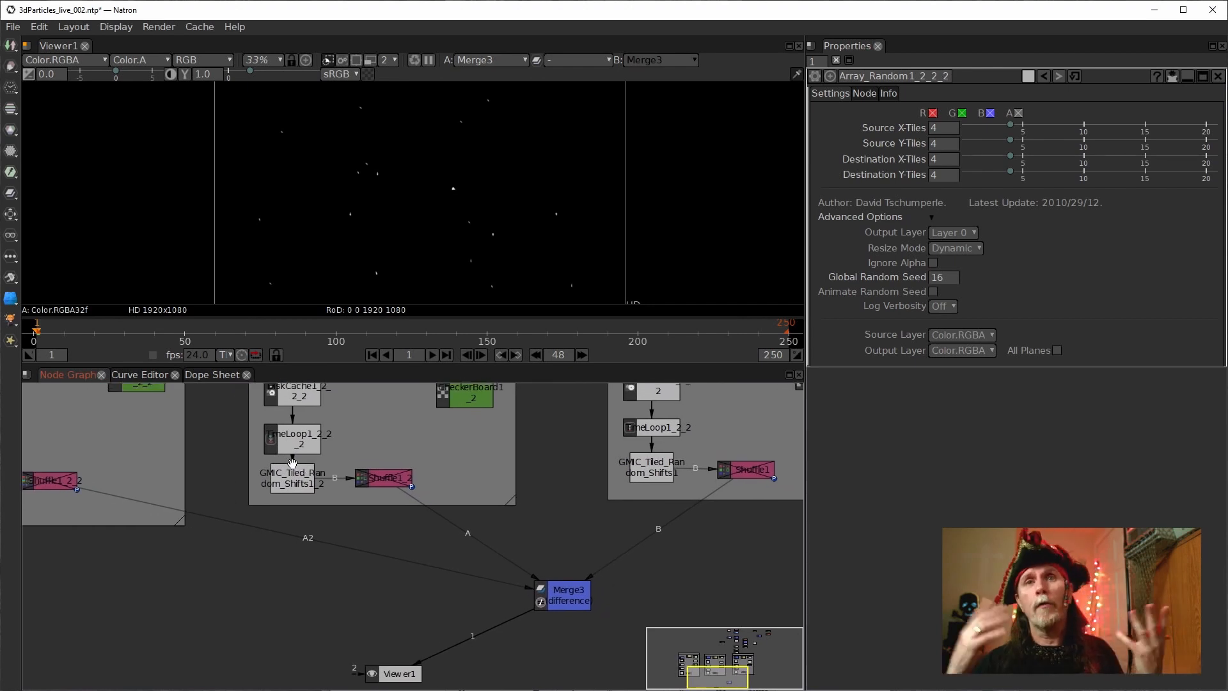
drag(476, 601, 440, 608)
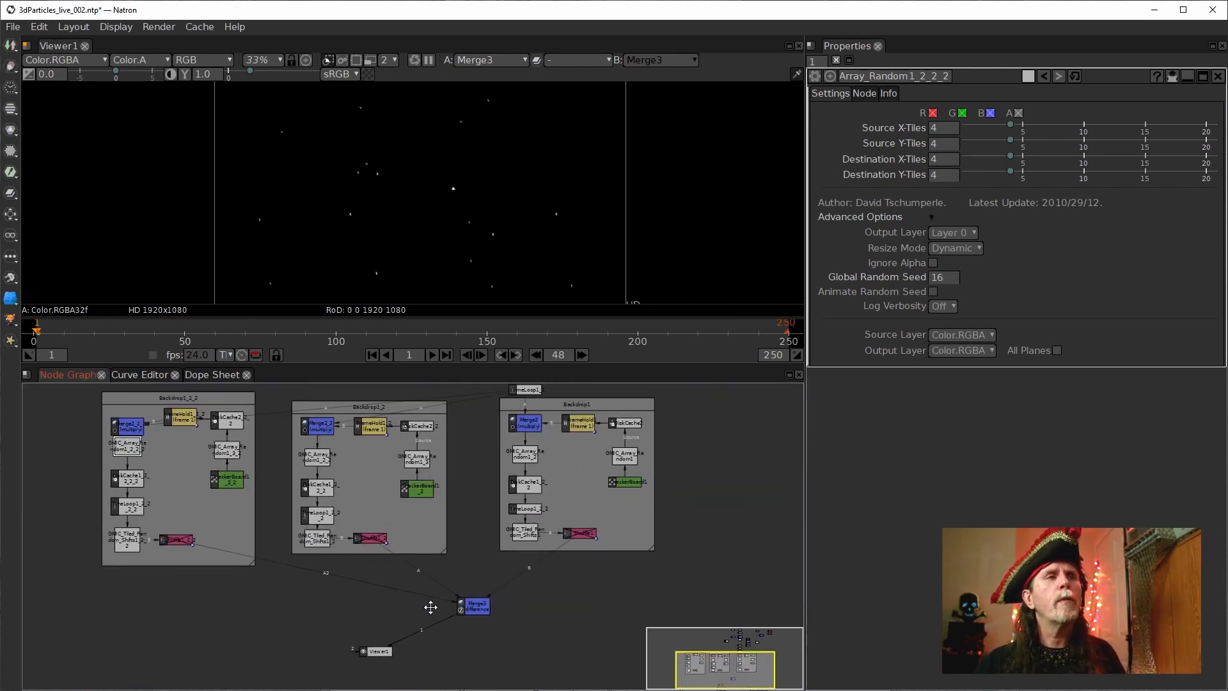
click(176, 539)
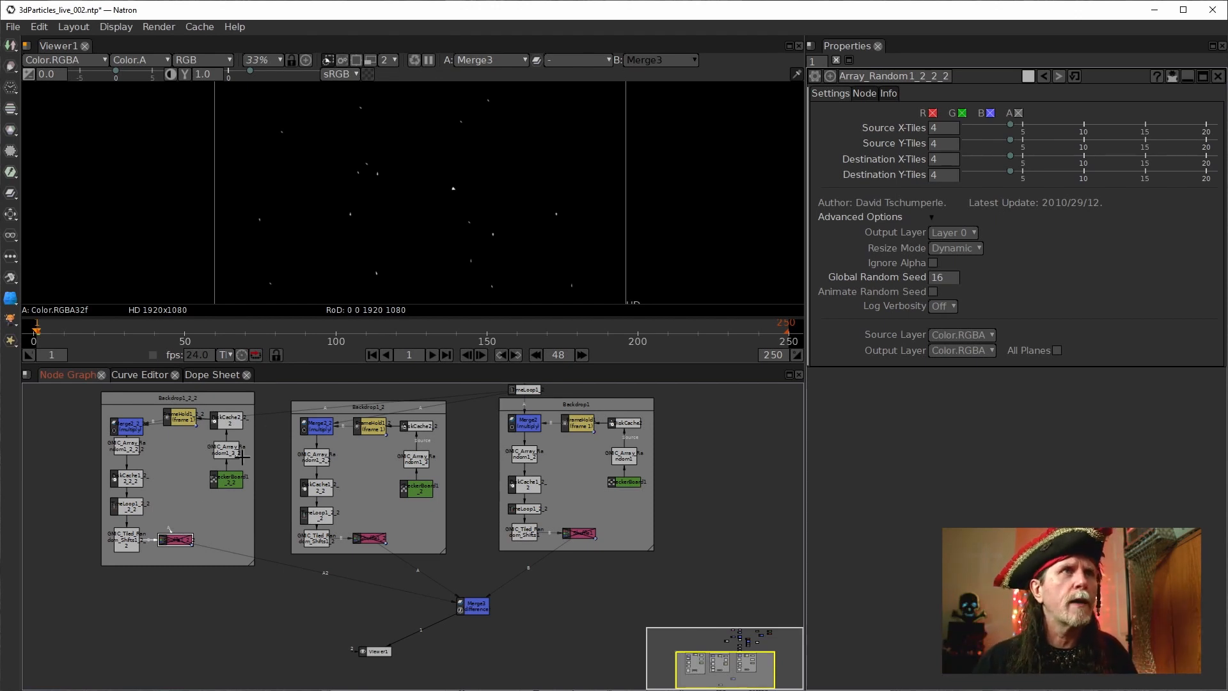
drag(177, 540, 190, 498)
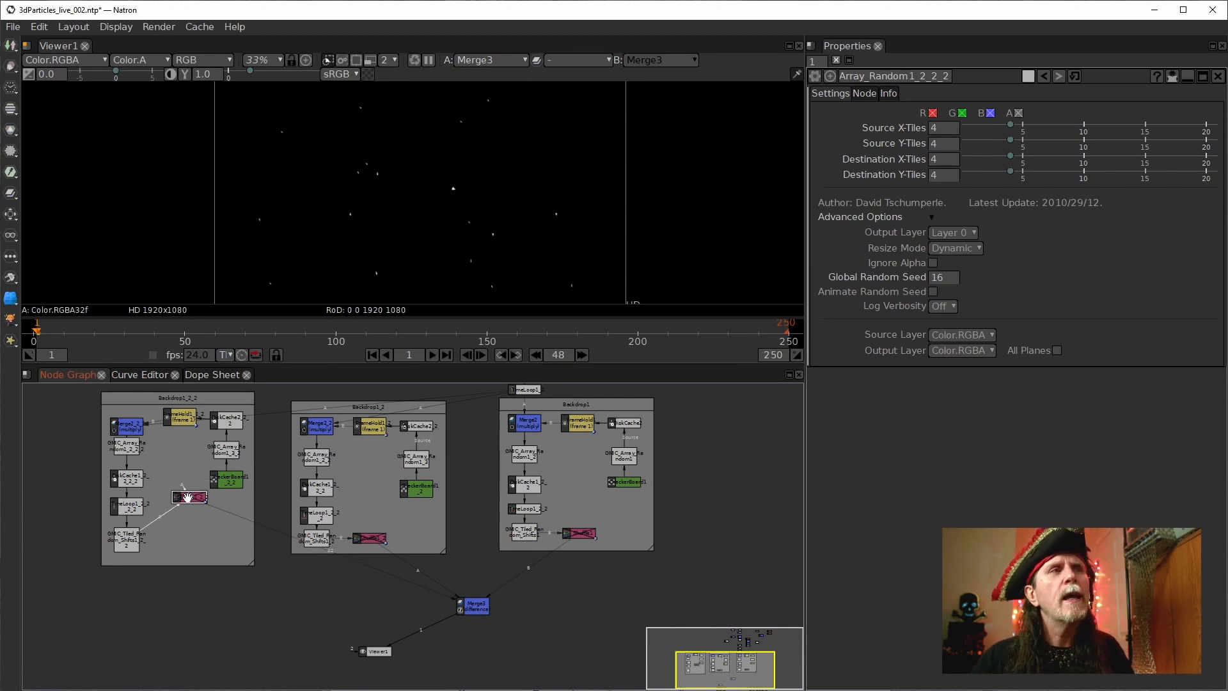
drag(371, 539, 377, 489)
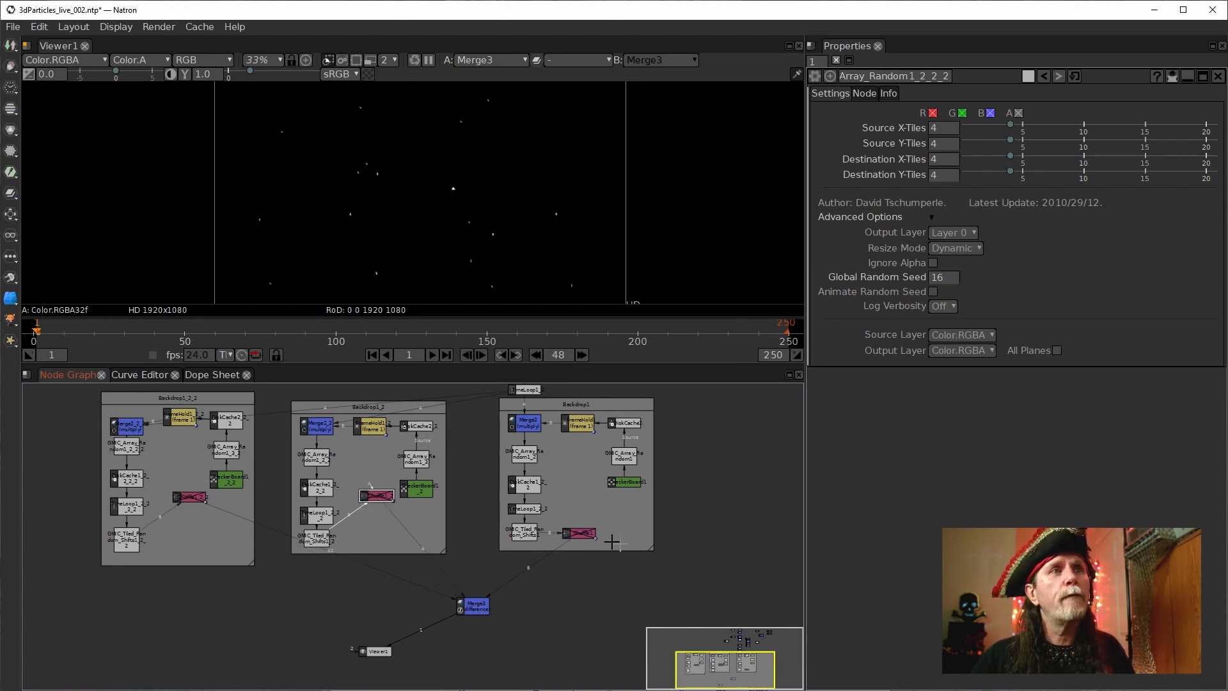
drag(593, 534, 585, 484)
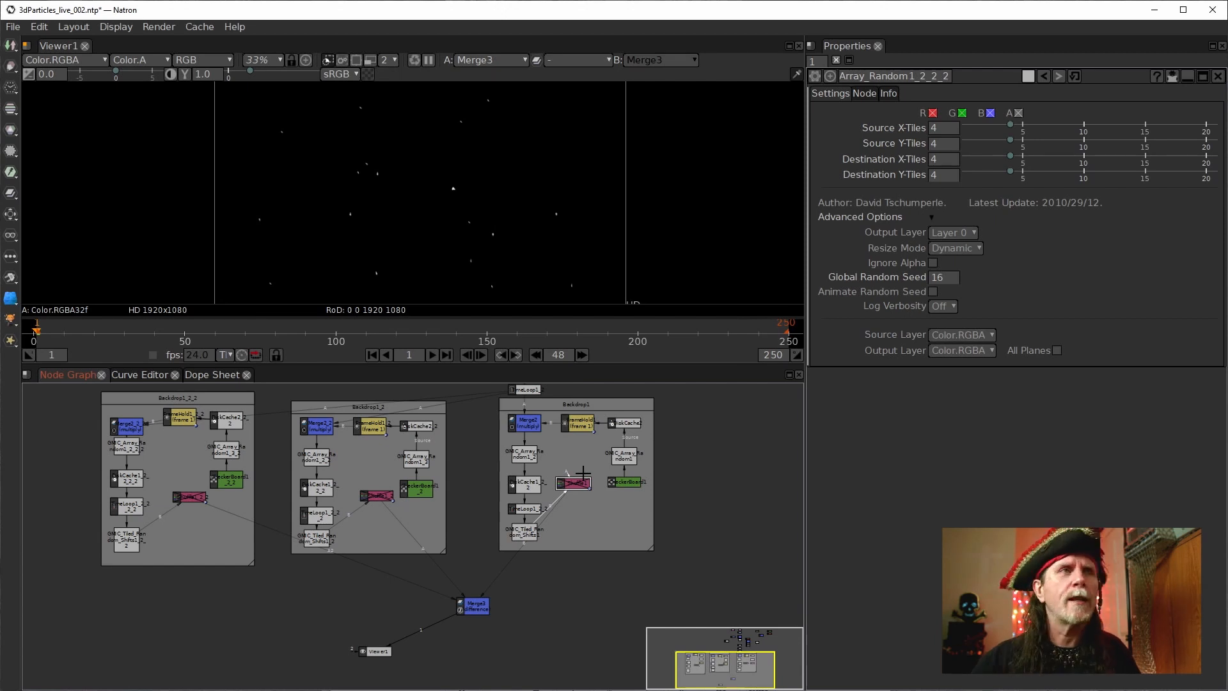
Step: Examine the three particle backdrops with their disabled Shuffle nodes and the connections into Merge3
scroll(237, 552, up, 2)
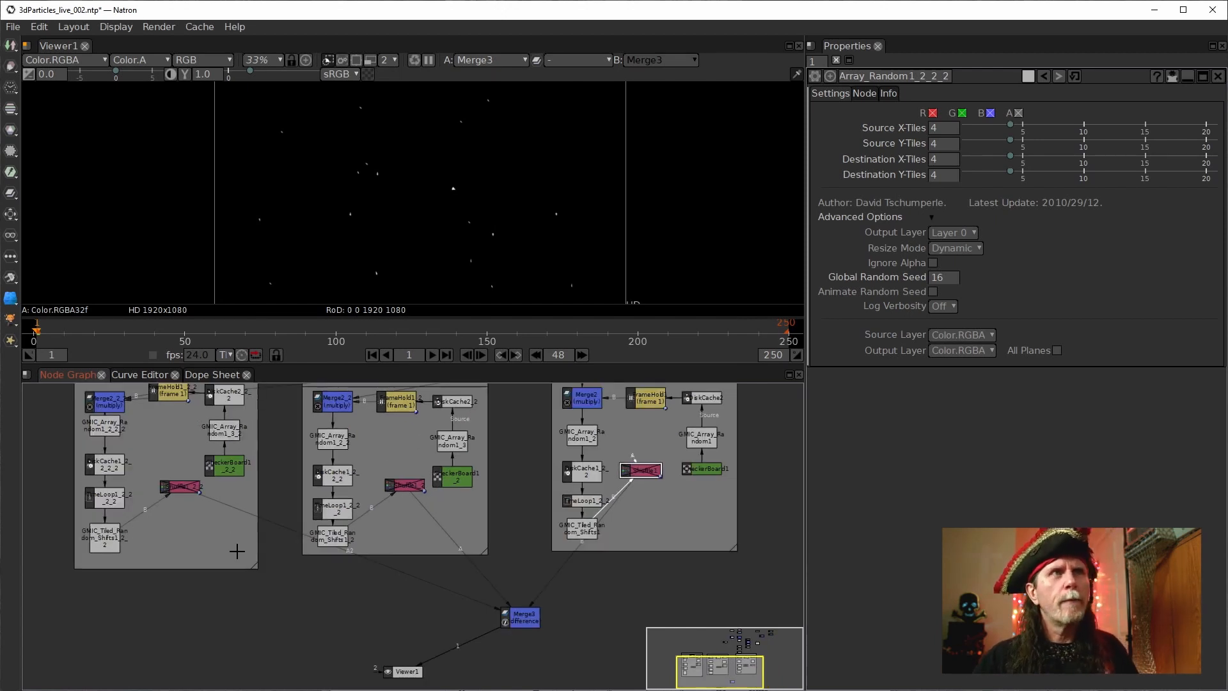
click(187, 490)
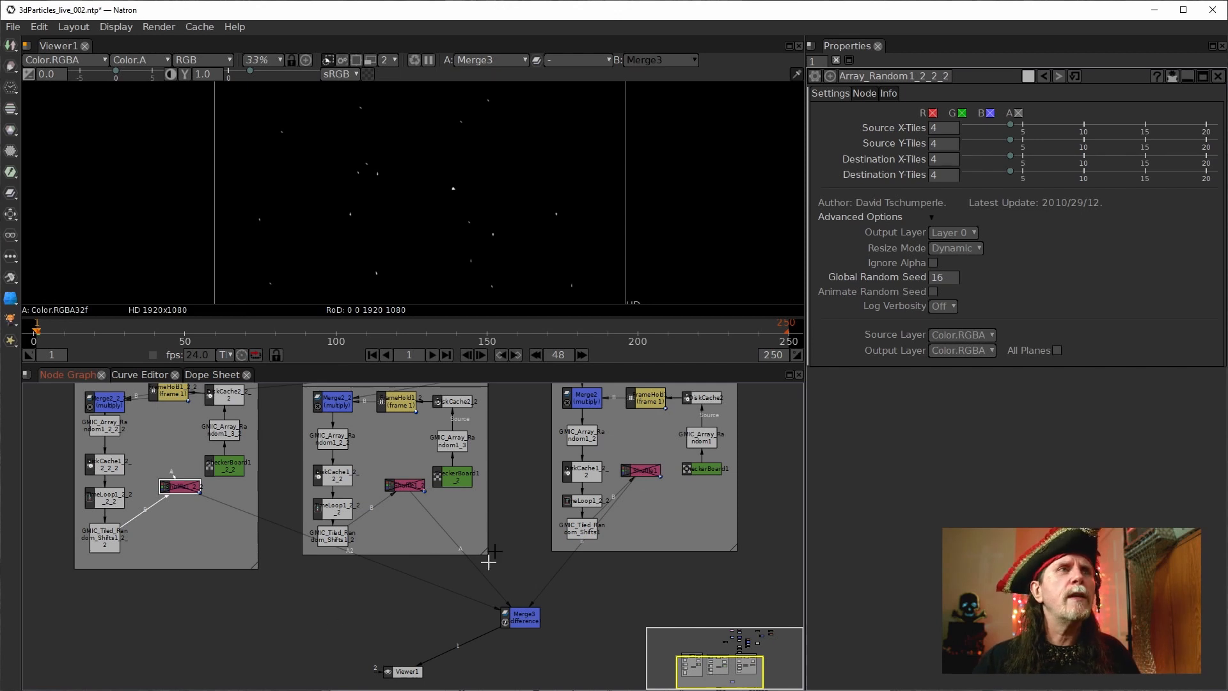
drag(488, 562, 468, 590)
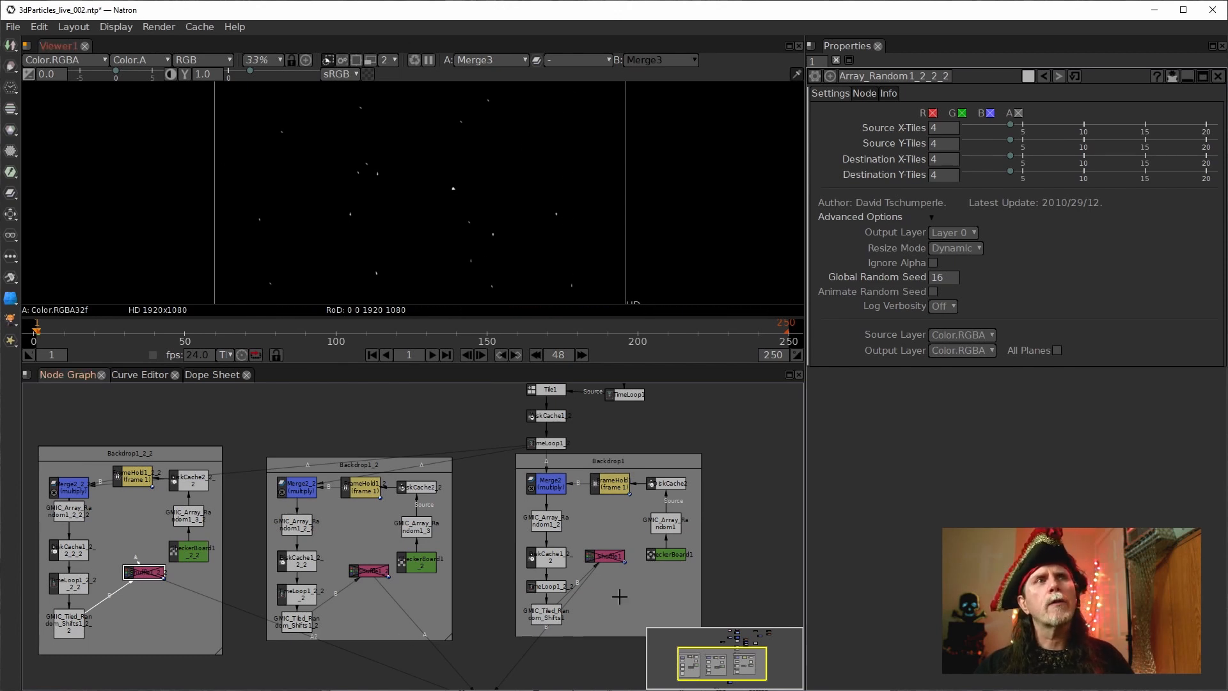
scroll(720, 566, down, 1)
drag(739, 566, 582, 497)
scroll(578, 525, down, 1)
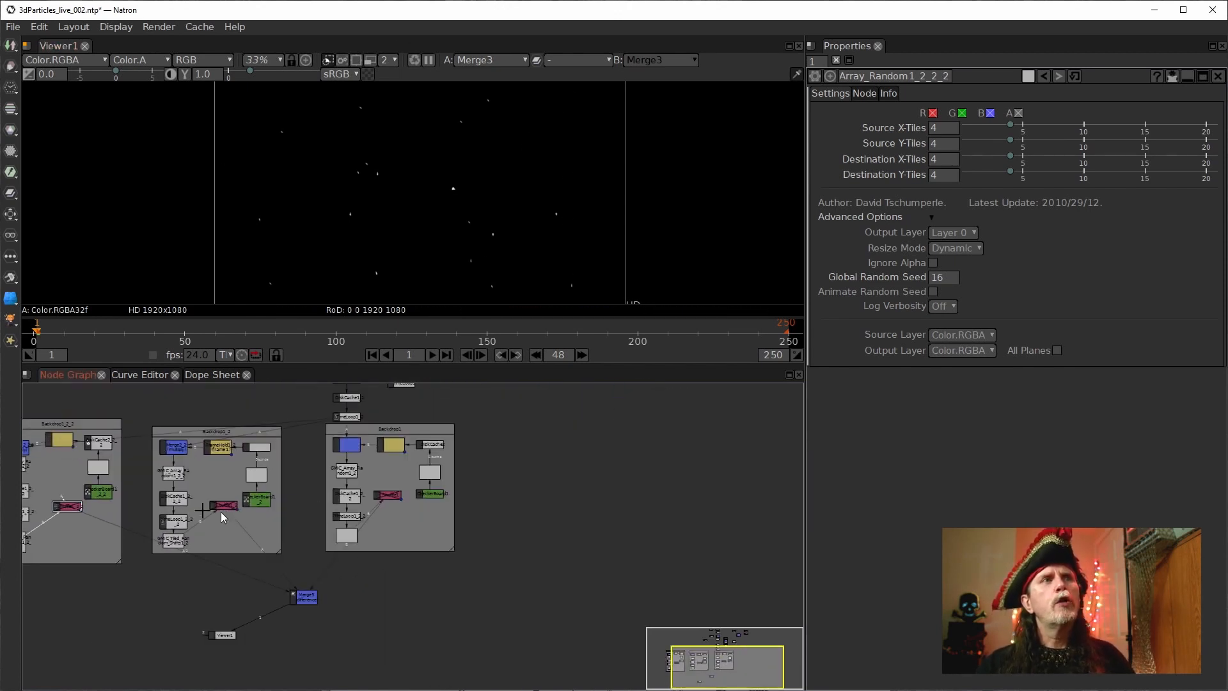
drag(325, 515, 423, 548)
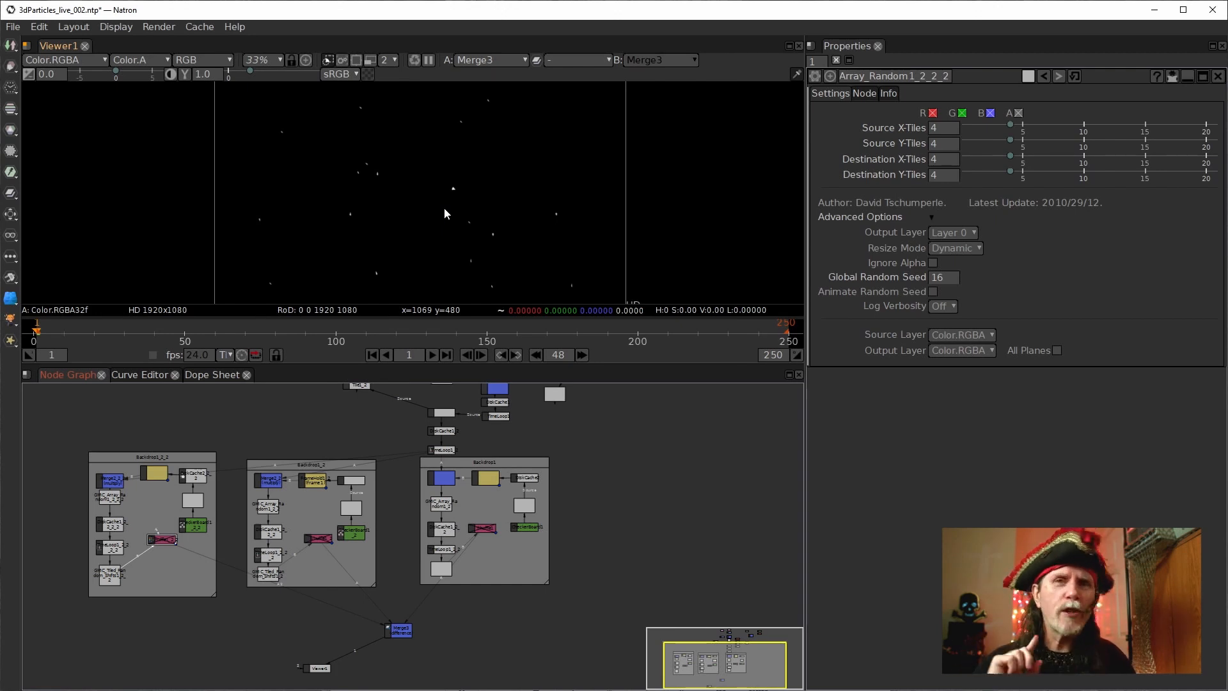
scroll(202, 506, up, 3)
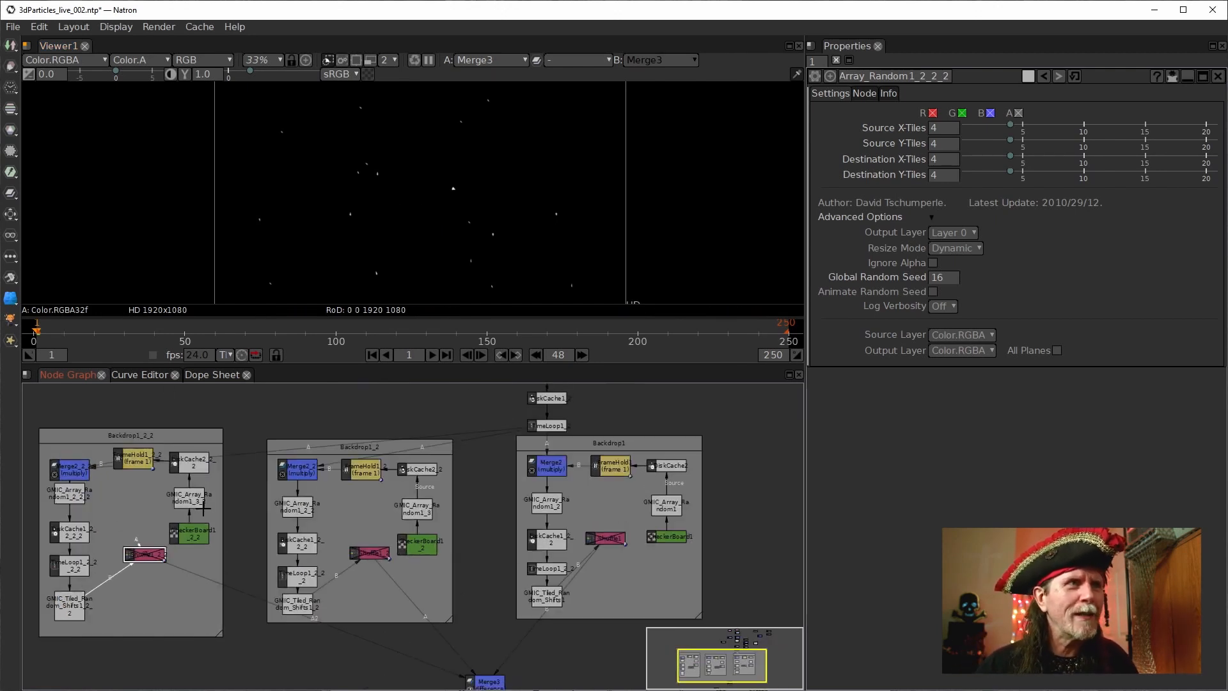
Step: Insert a Card3D node directly after Shuffle1_2_2 in Backdrop1_2_2
scroll(202, 581, up, 2)
drag(211, 609, 350, 586)
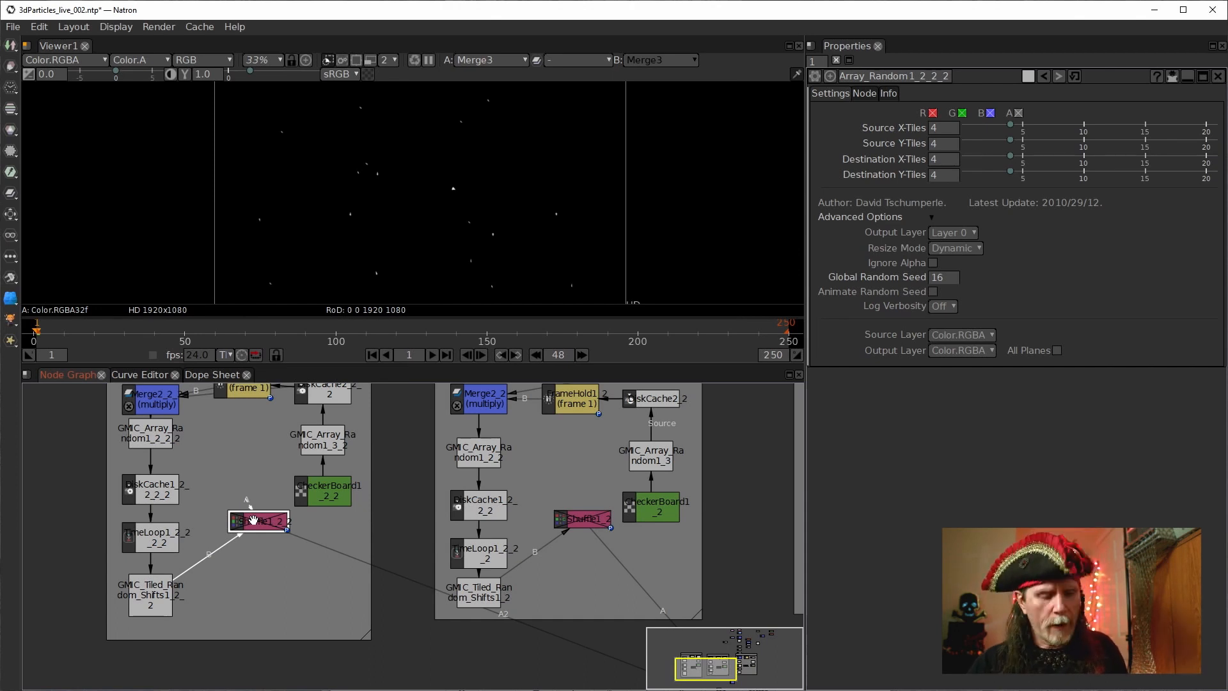
key(Tab)
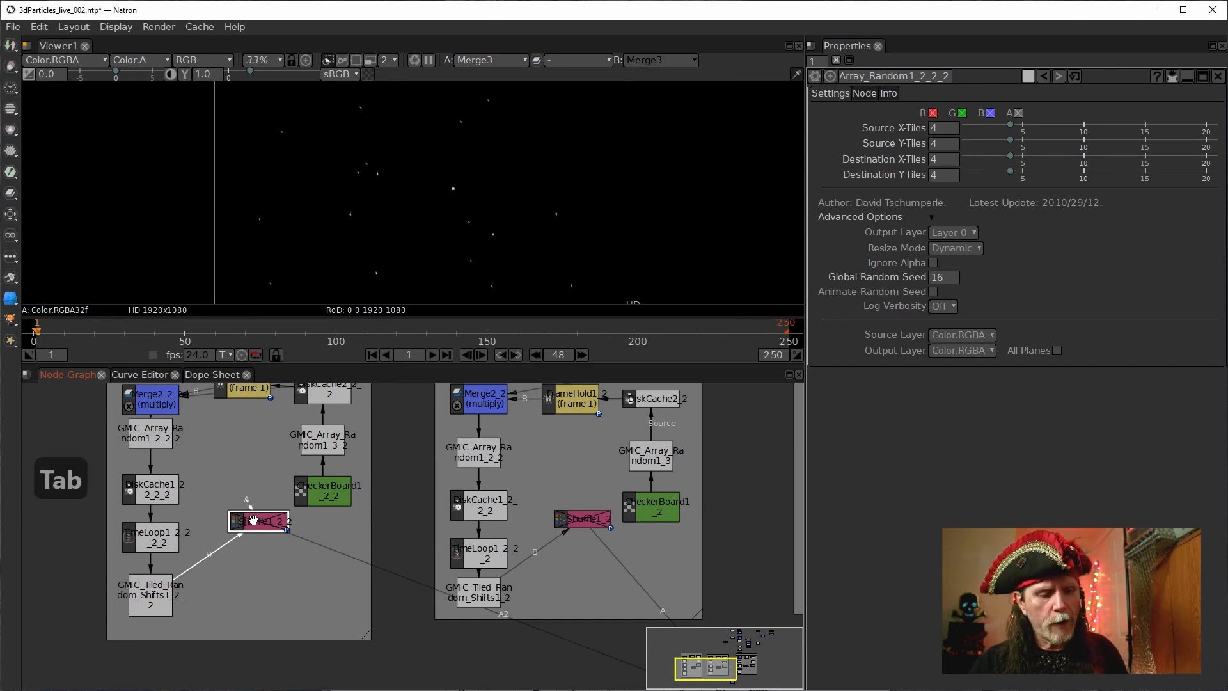
text(card)
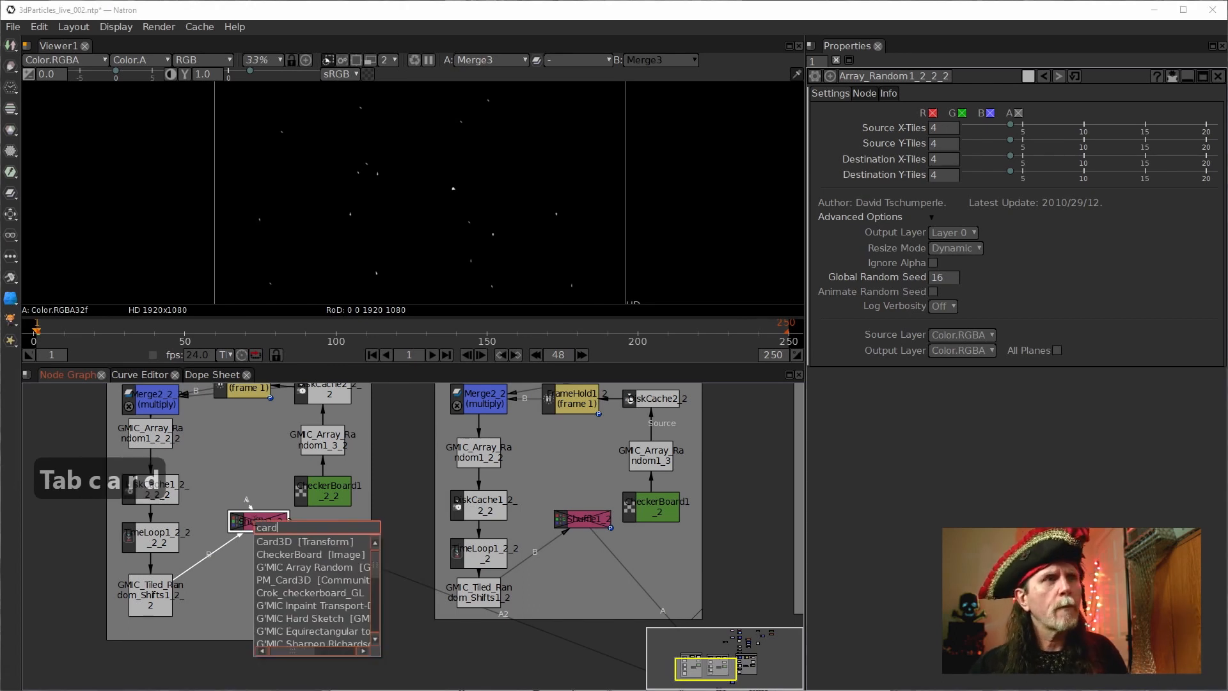
click(321, 540)
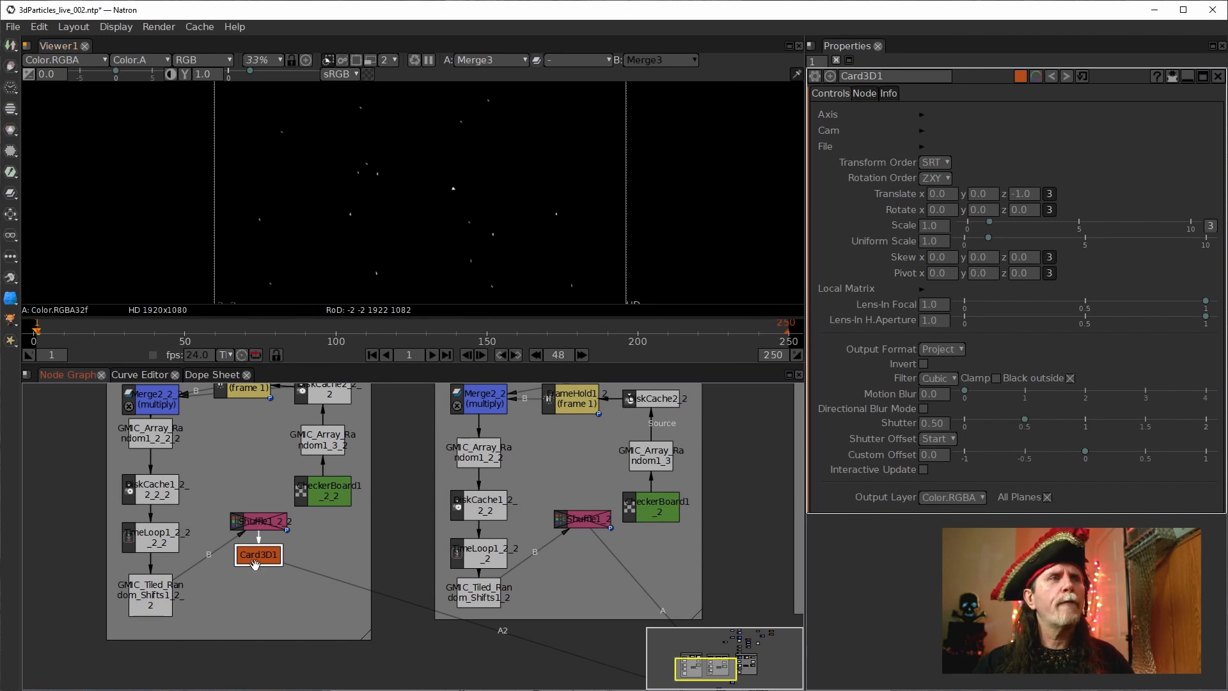
click(259, 521)
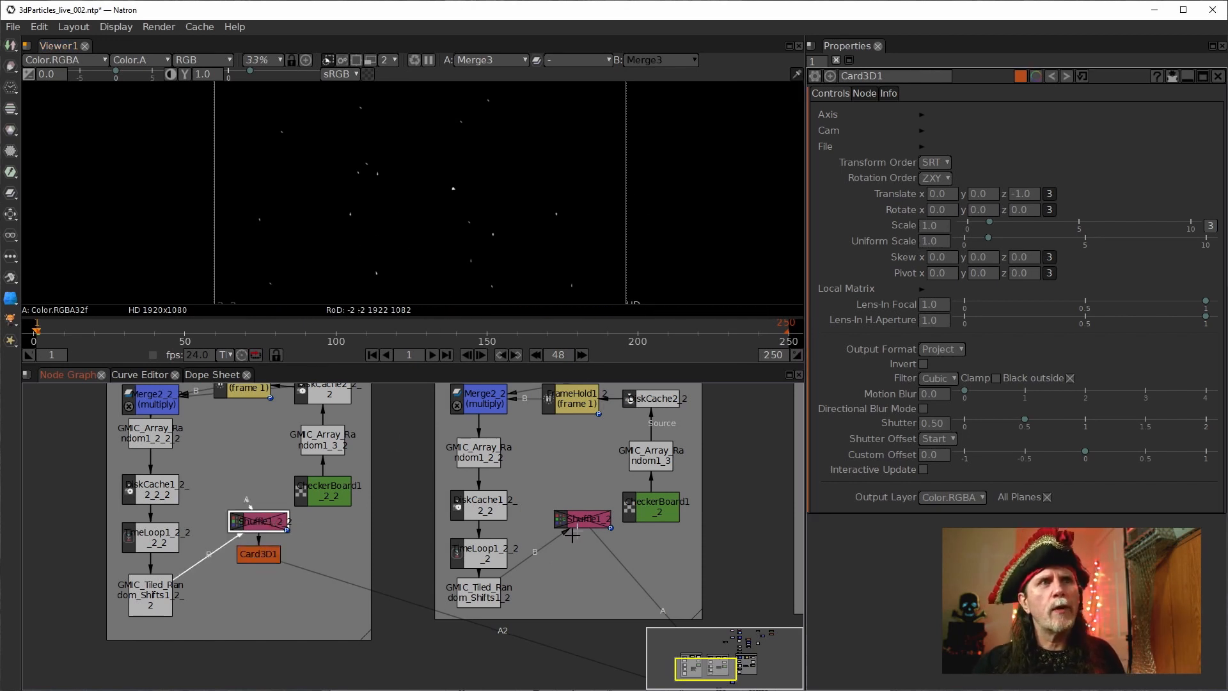
drag(596, 541, 303, 539)
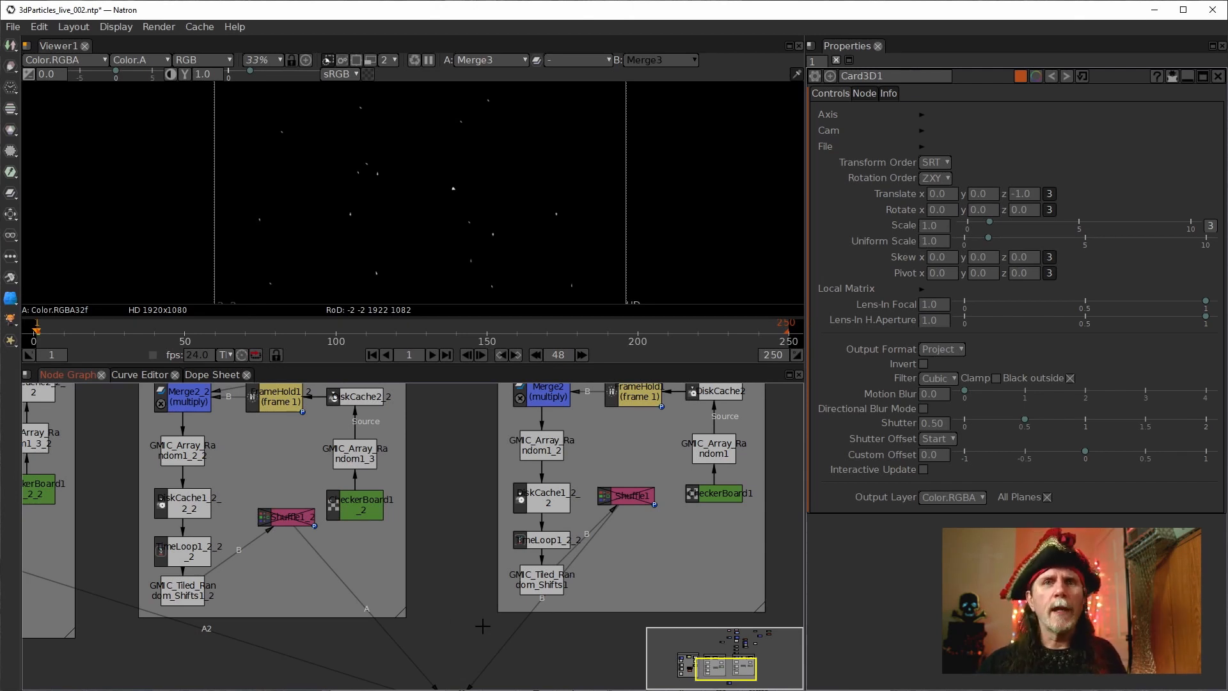
drag(238, 581, 491, 576)
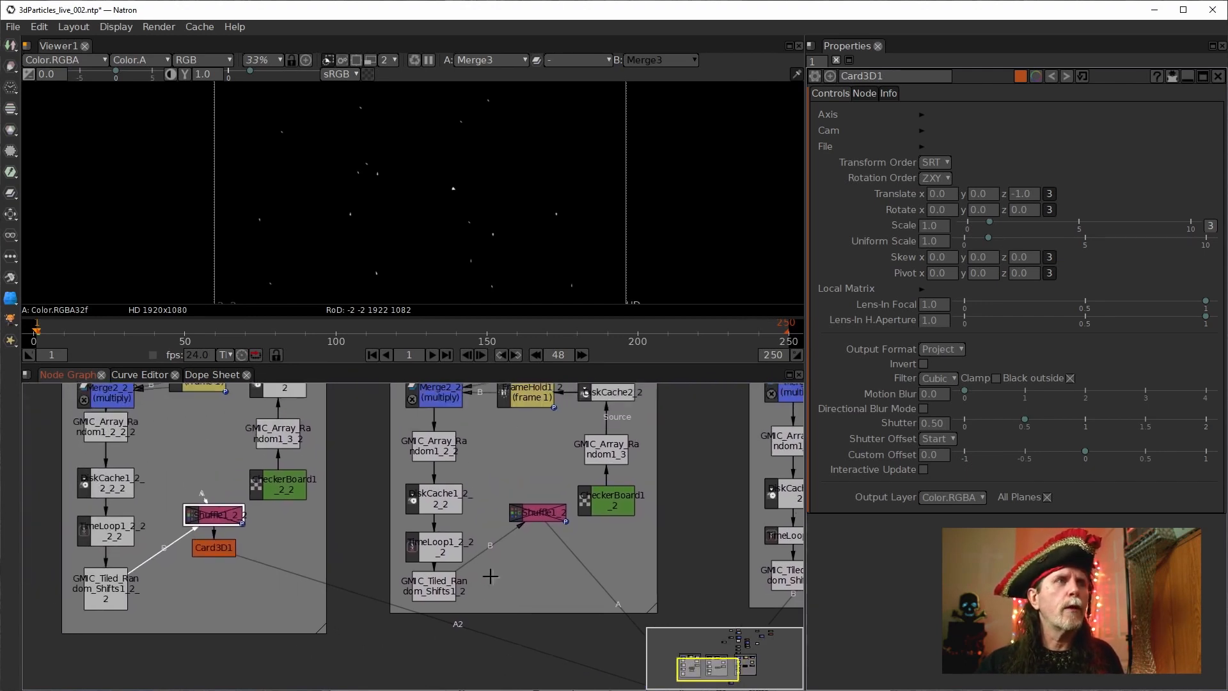
Step: Show the Card3D1 output in the viewer, then delete the Card3D1 node
click(214, 549)
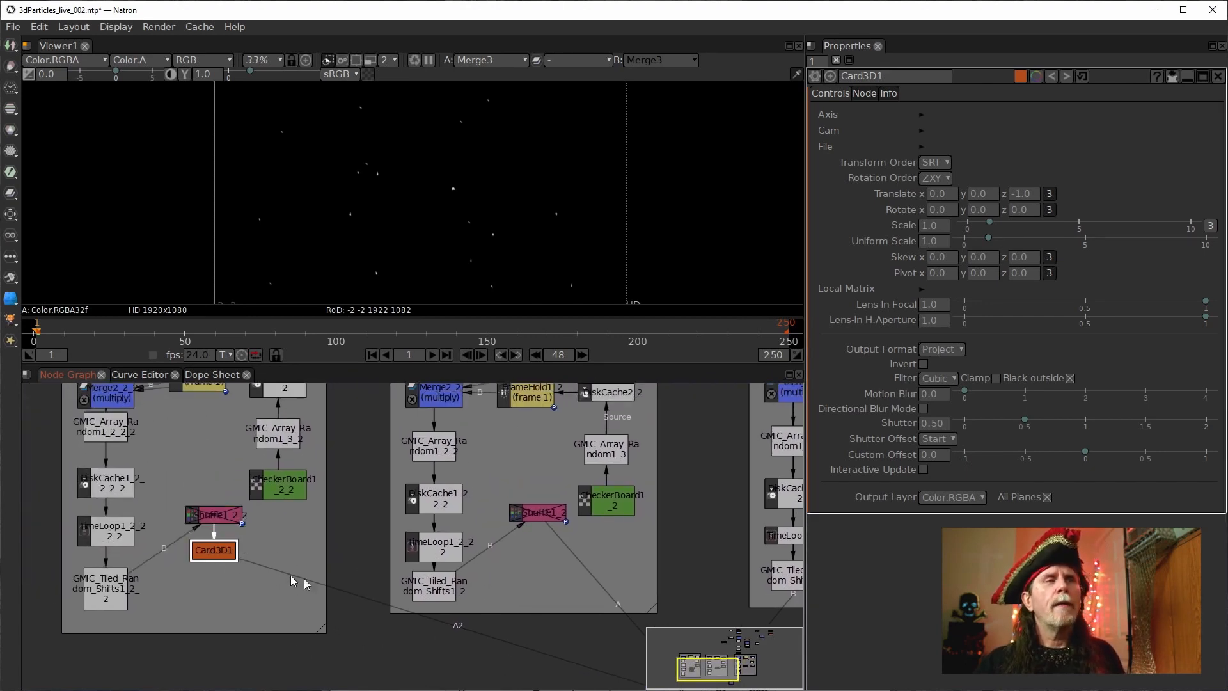
click(202, 554)
key(1)
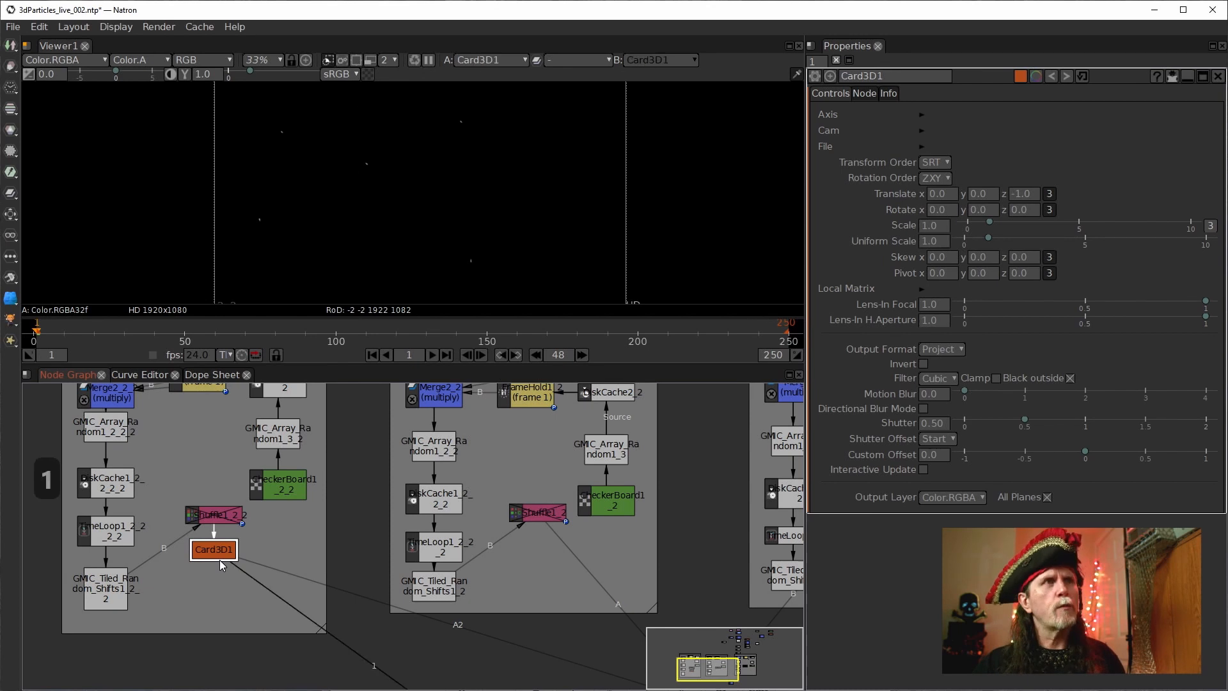
scroll(259, 608, down, 4)
scroll(303, 595, up, 2)
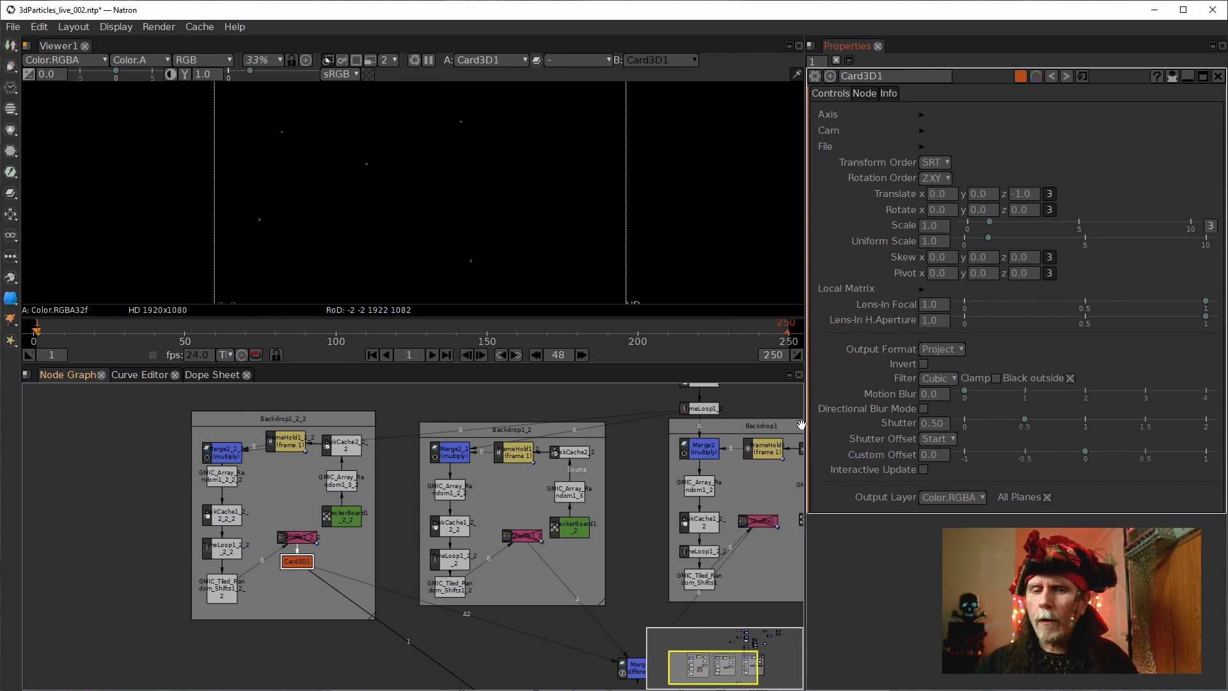
key(Delete)
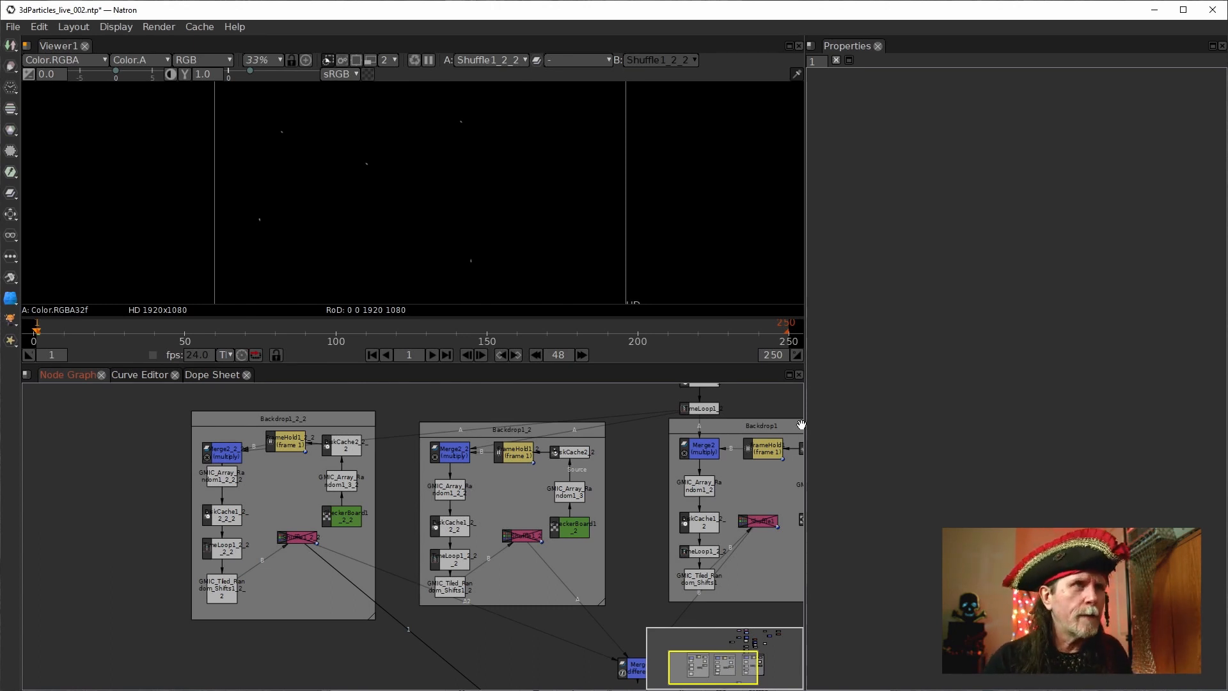
Step: Add a Transform node and place it inside Backdrop1_2_2 below Shuffle1_2_2
key(t)
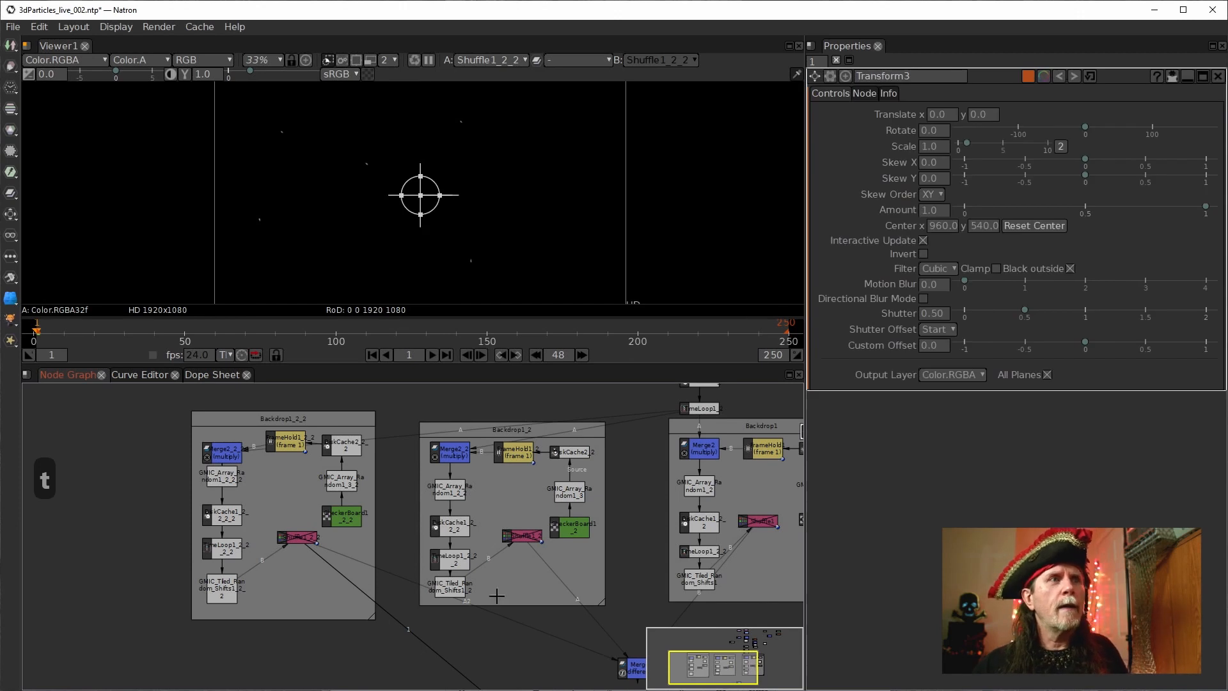
drag(642, 570, 485, 591)
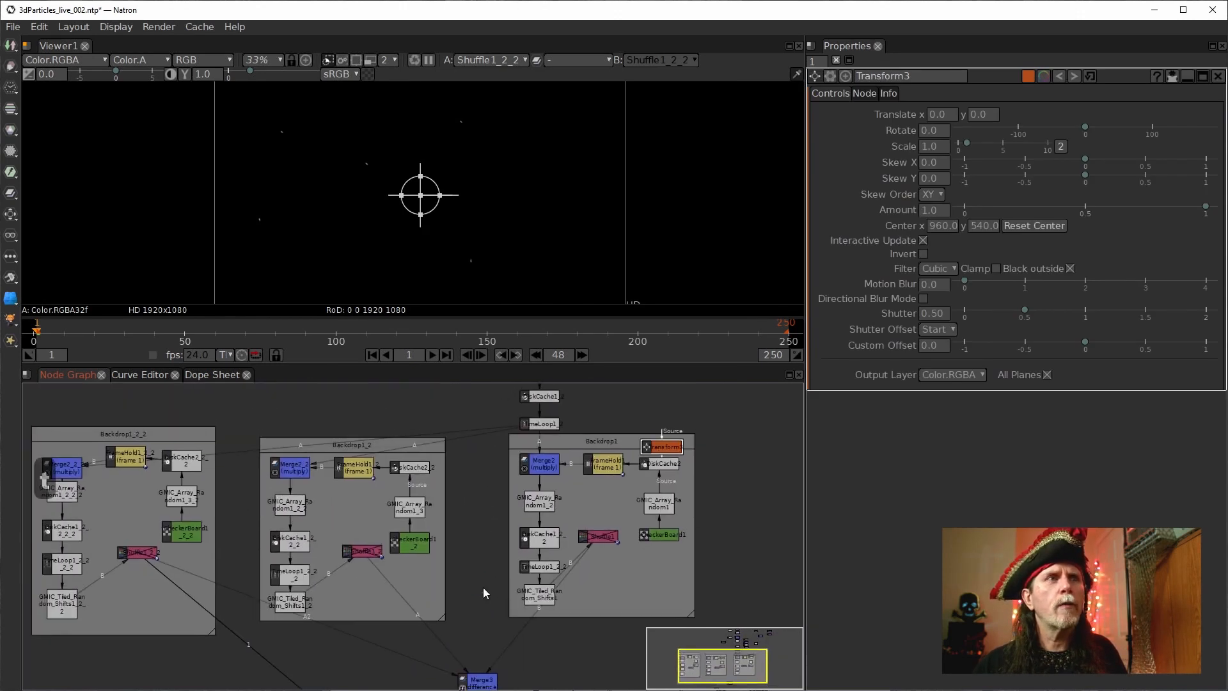
scroll(487, 541, down, 1)
scroll(486, 542, down, 1)
drag(556, 536, 459, 565)
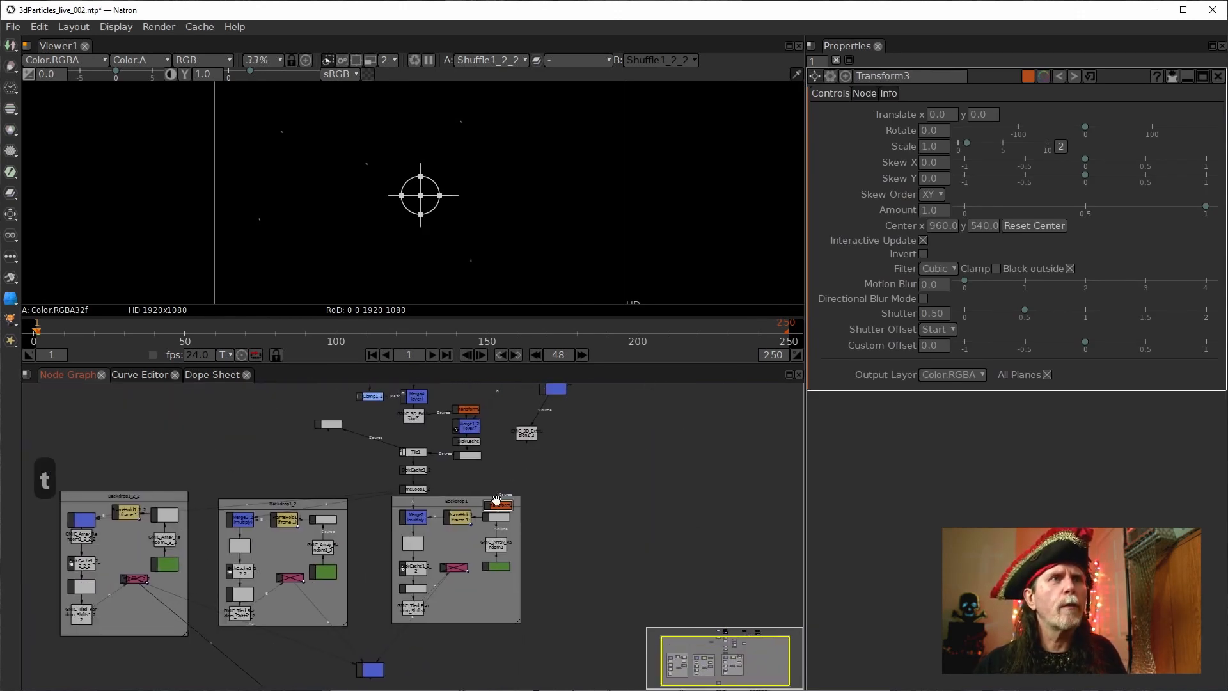
drag(496, 501, 130, 614)
Step: Connect Transform3's Source input to Shuffle1_2_2, place the node just below it, and show Transform3 in the viewer
scroll(129, 614, up, 5)
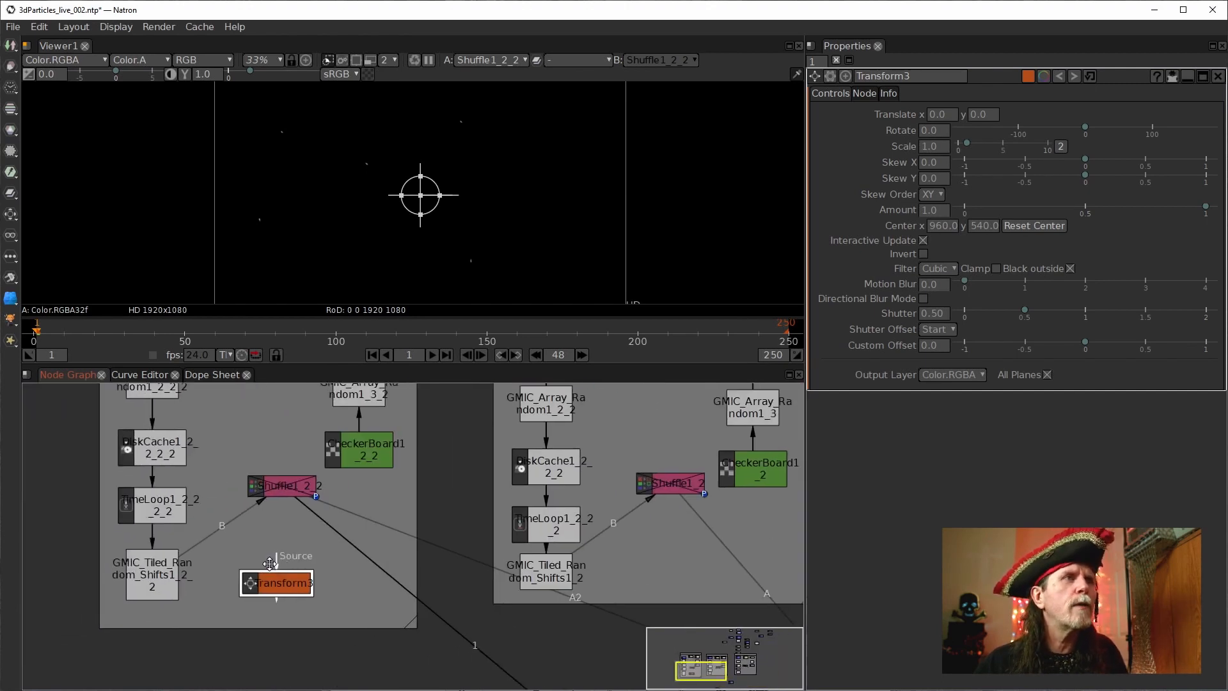
drag(279, 556, 279, 488)
drag(288, 585, 293, 560)
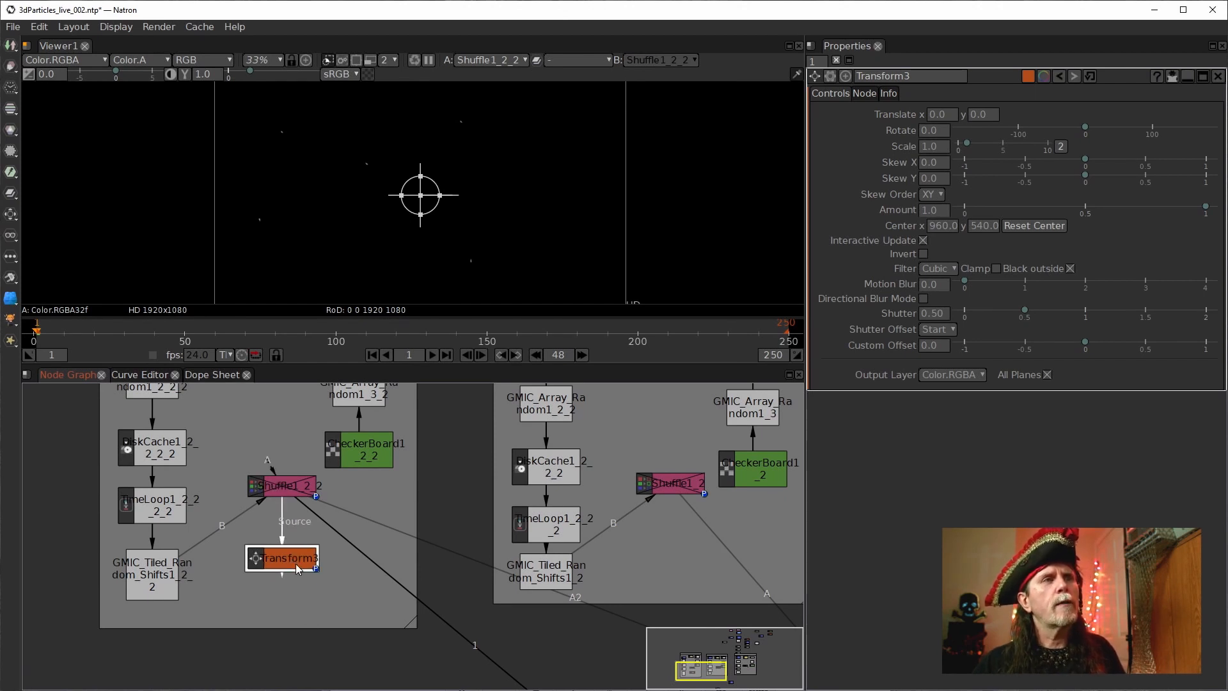
key(1)
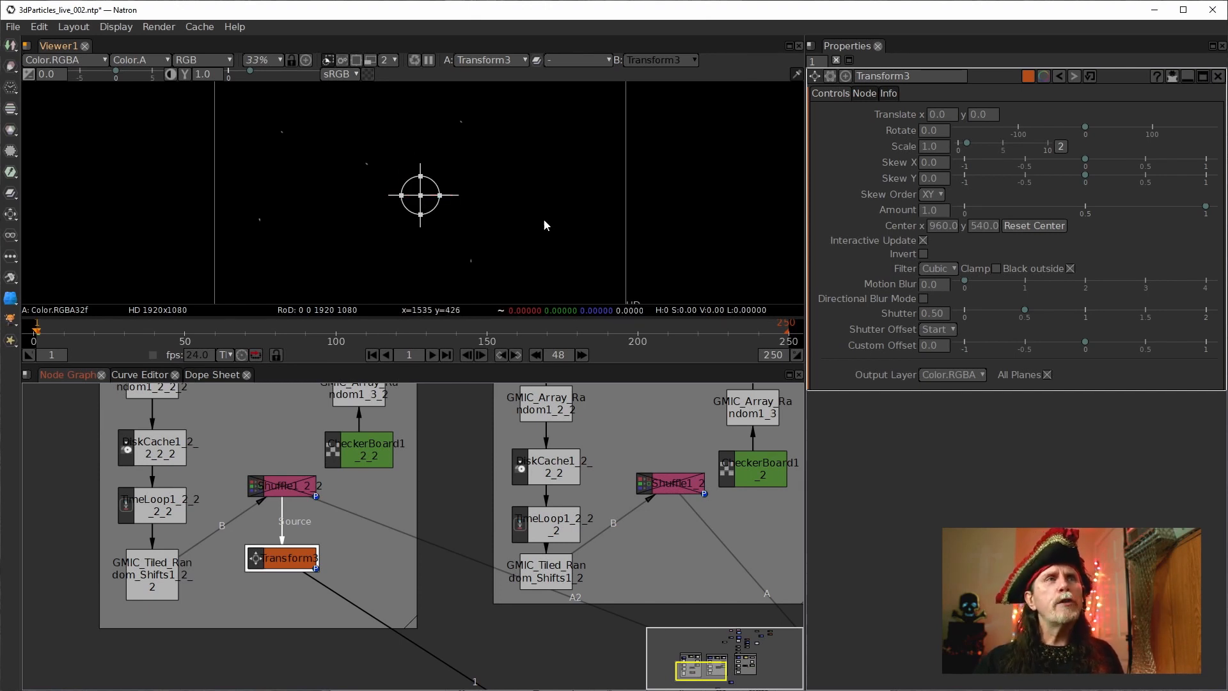
Step: Offset the Transform3 image to about x 555, y -144 and rotate it to about -20.7 degrees
scroll(543, 218, down, 2)
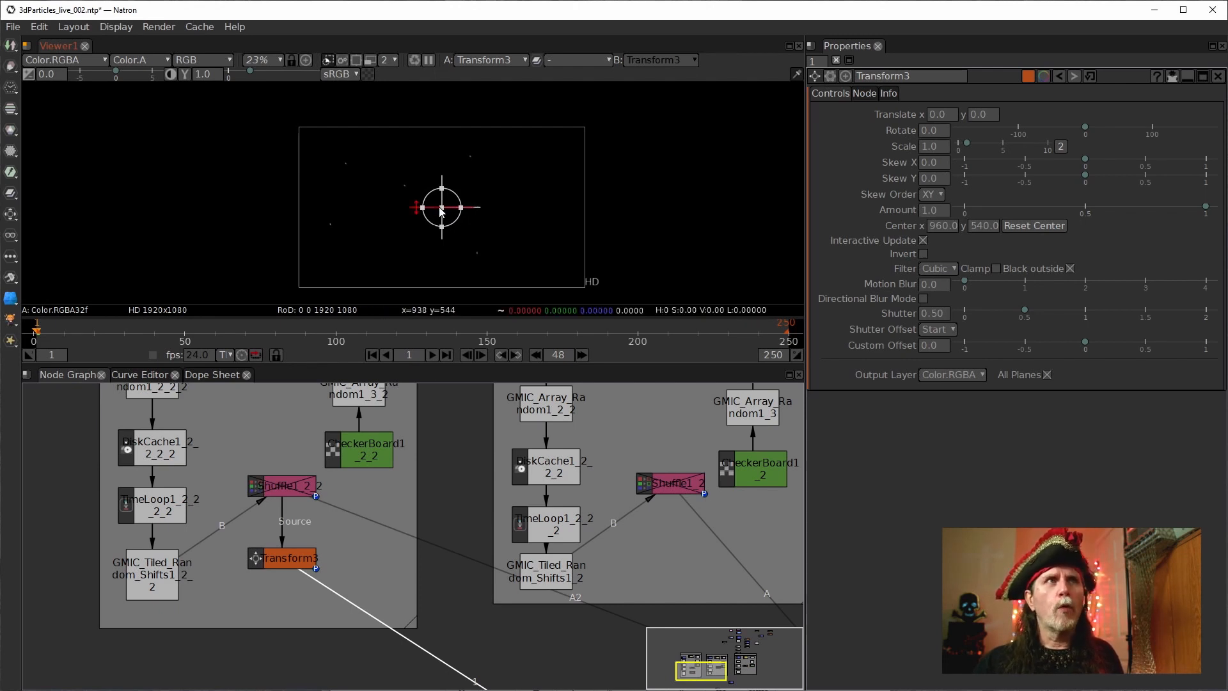
drag(441, 212, 534, 243)
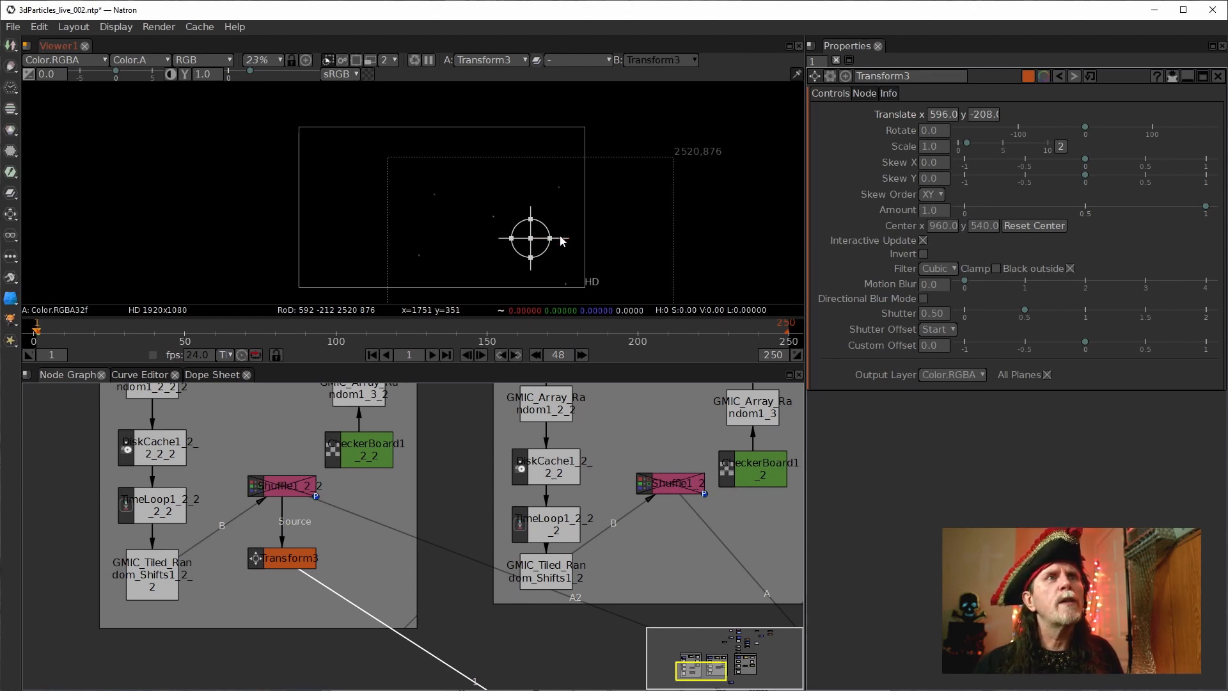
drag(561, 246, 525, 229)
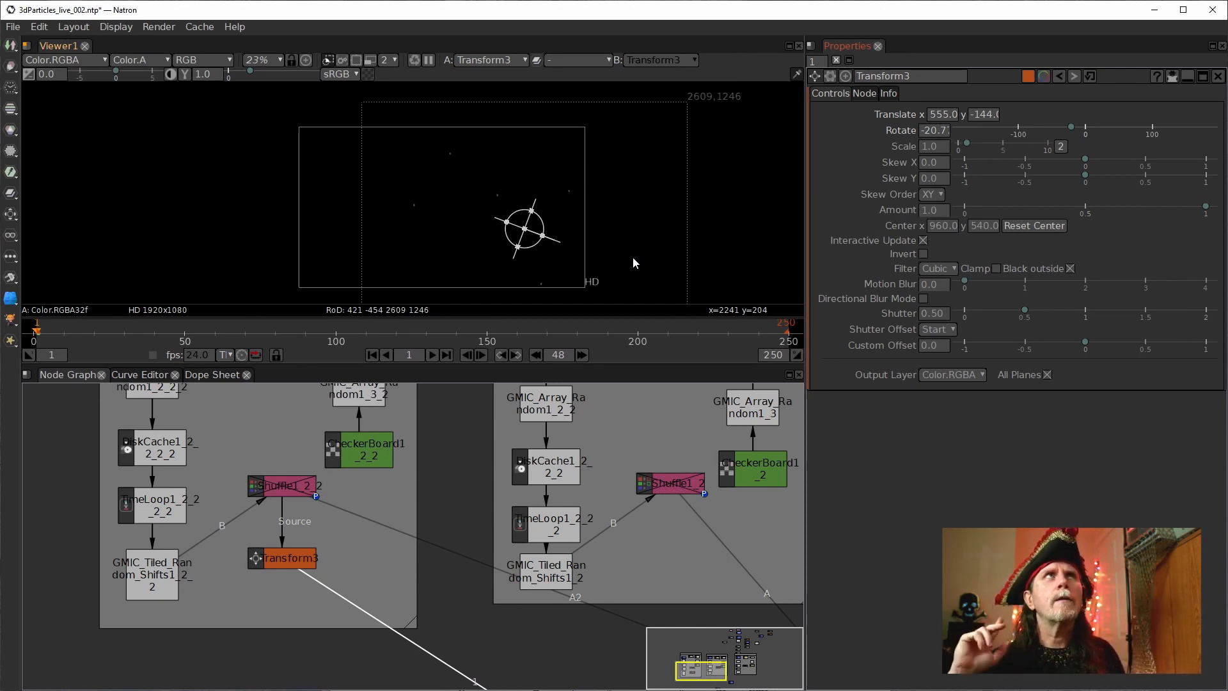
Step: Set a keyframe at frame 1 on all dimensions of Transform3's Translate
click(981, 116)
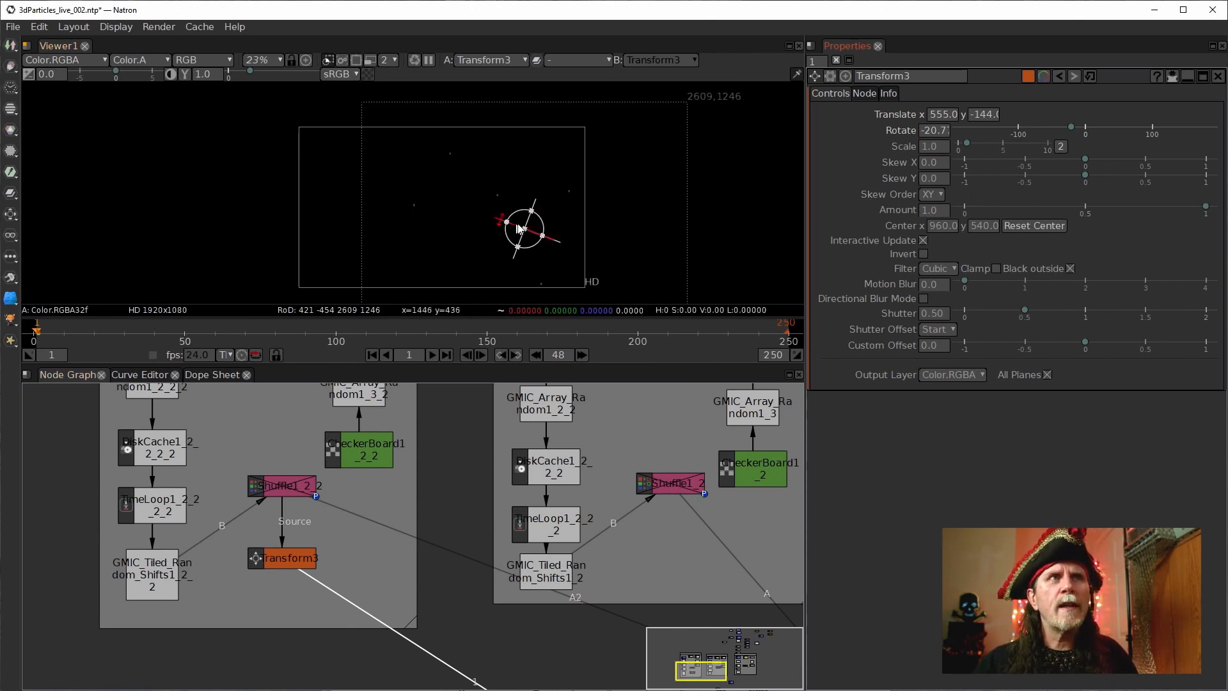
click(945, 117)
right_click(944, 116)
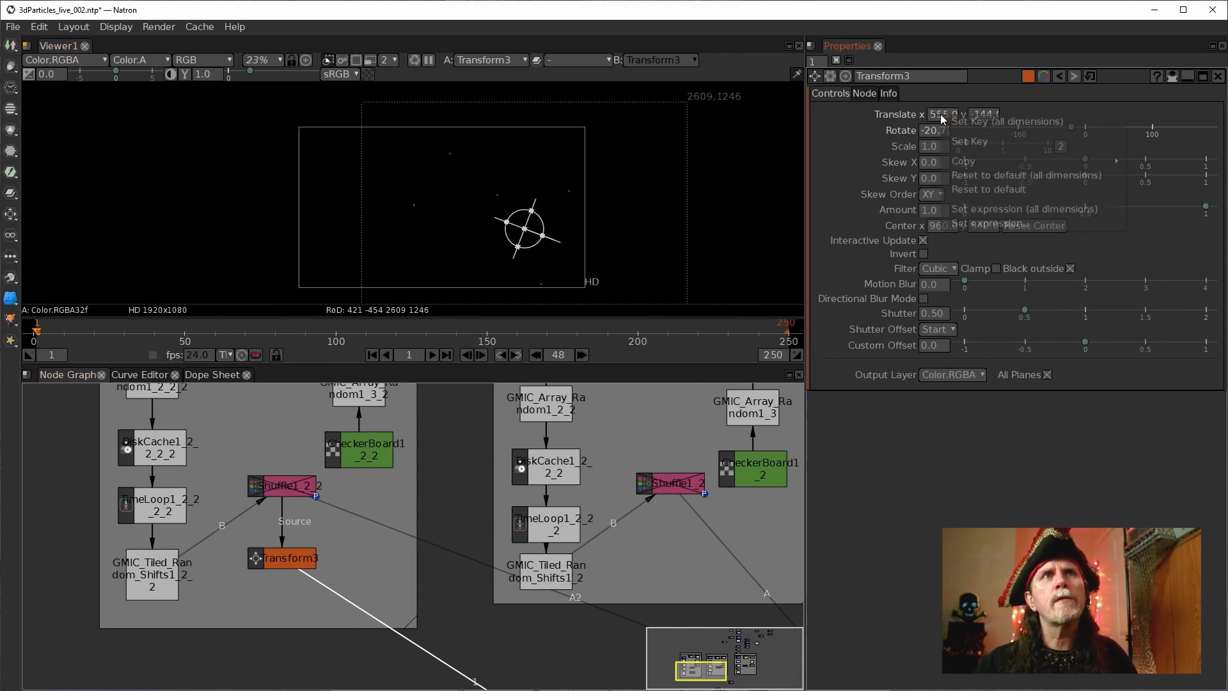
click(989, 127)
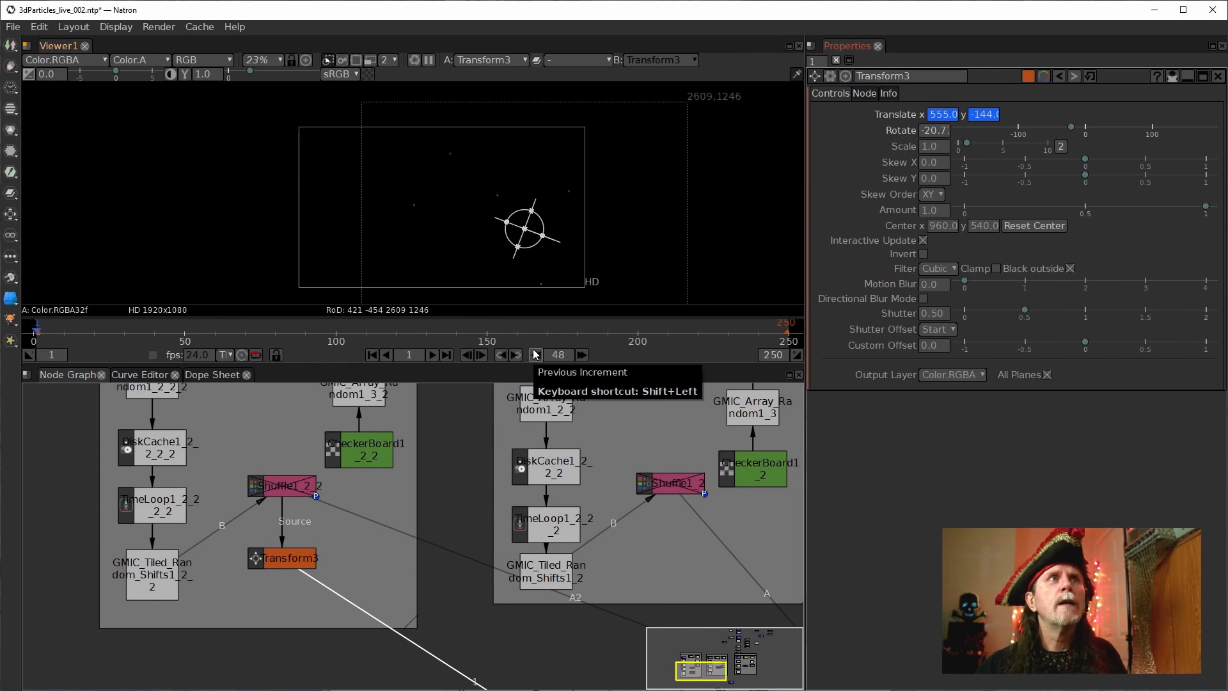
Step: Set the timeline frame increment to 24 and advance by one increment to frame 25
click(571, 351)
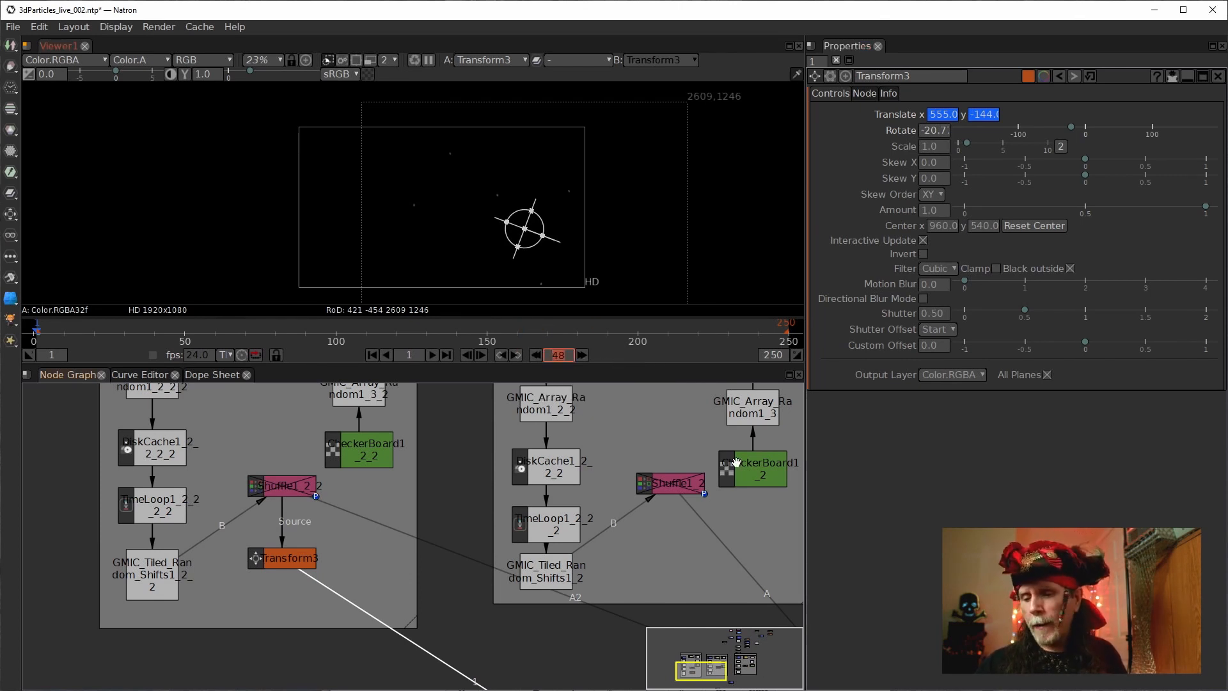
text(24)
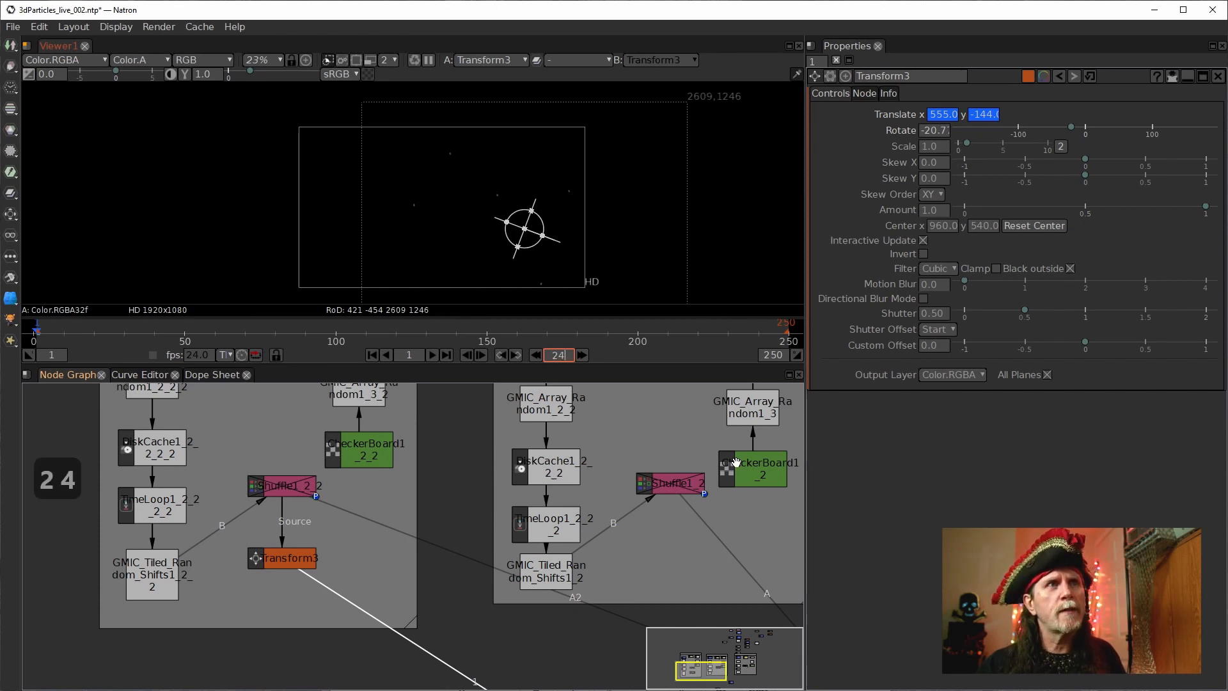
key(Return)
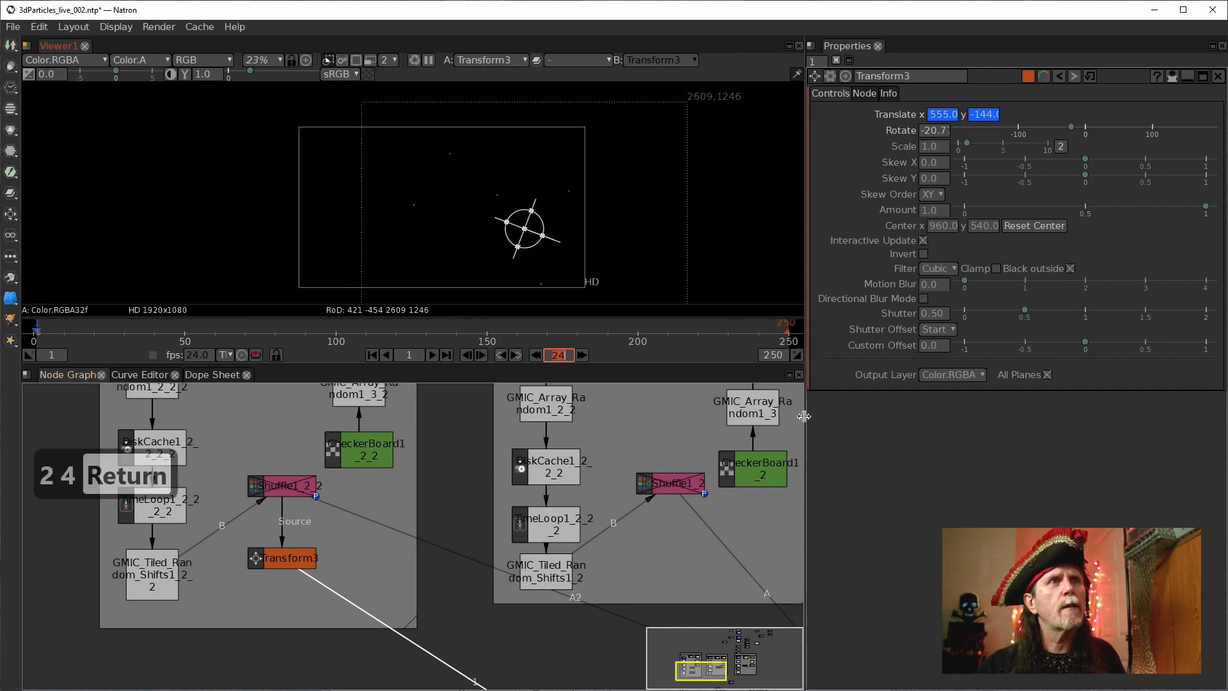
click(586, 357)
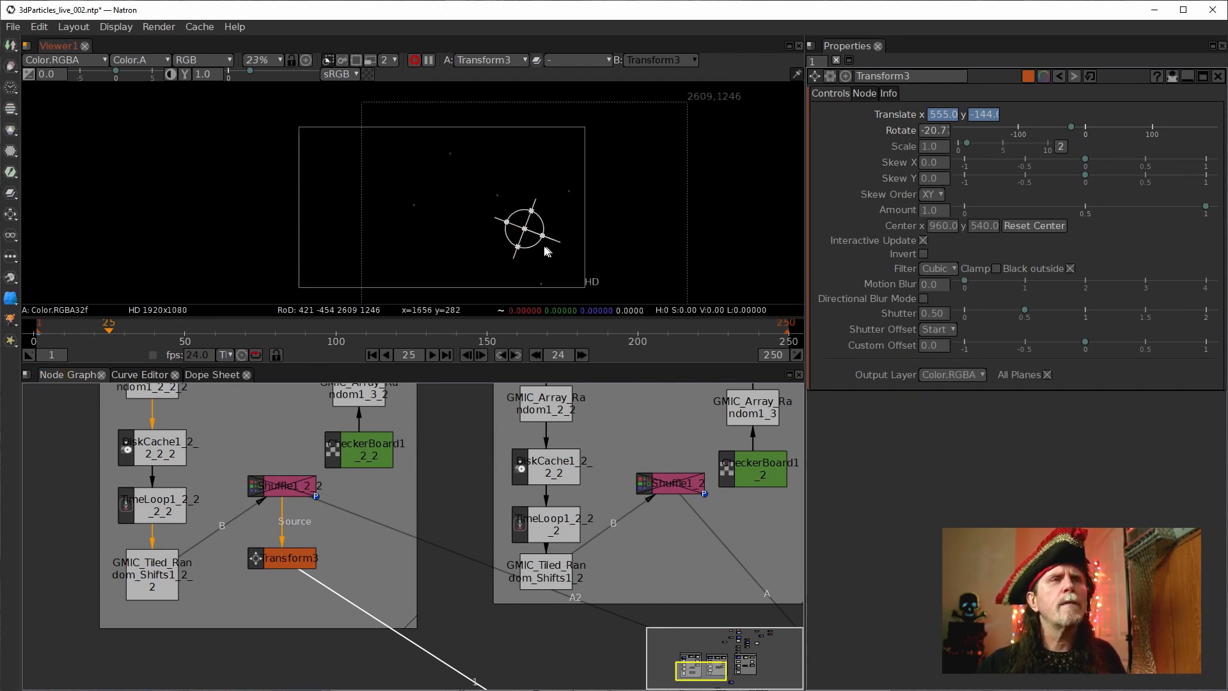
Step: Try to move the Transform3 image toward the frame's upper left at frame 25 to create a second position keyframe
drag(525, 229, 378, 186)
click(282, 554)
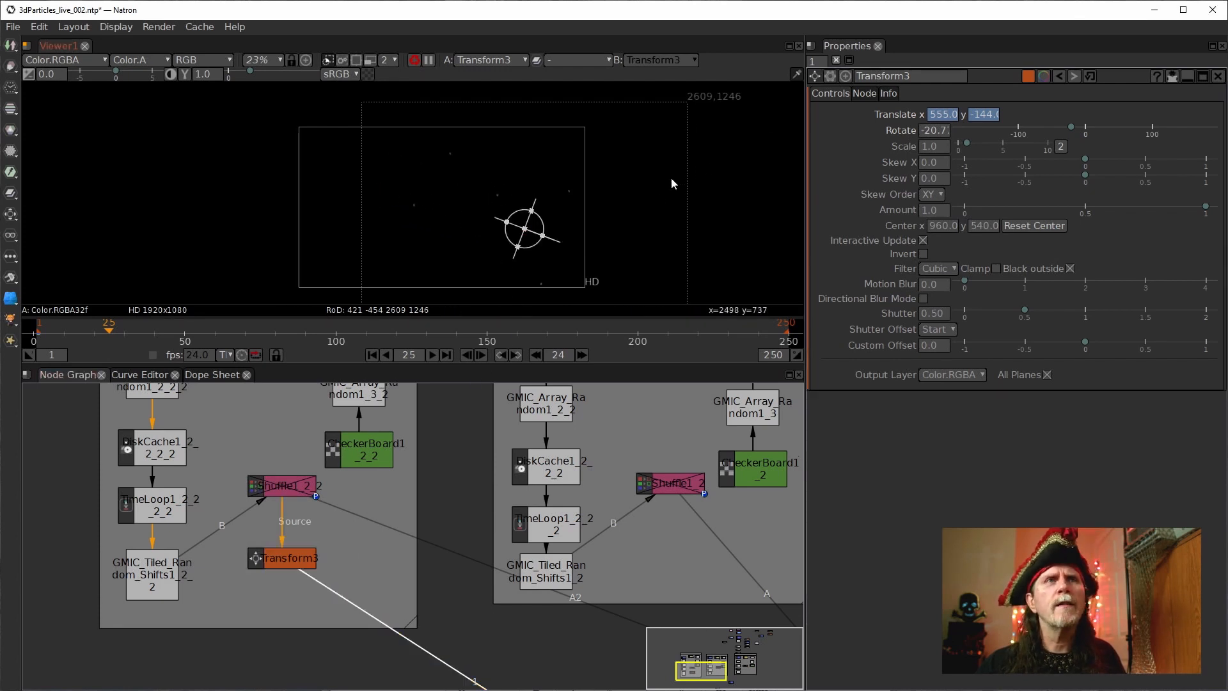
drag(515, 234, 363, 176)
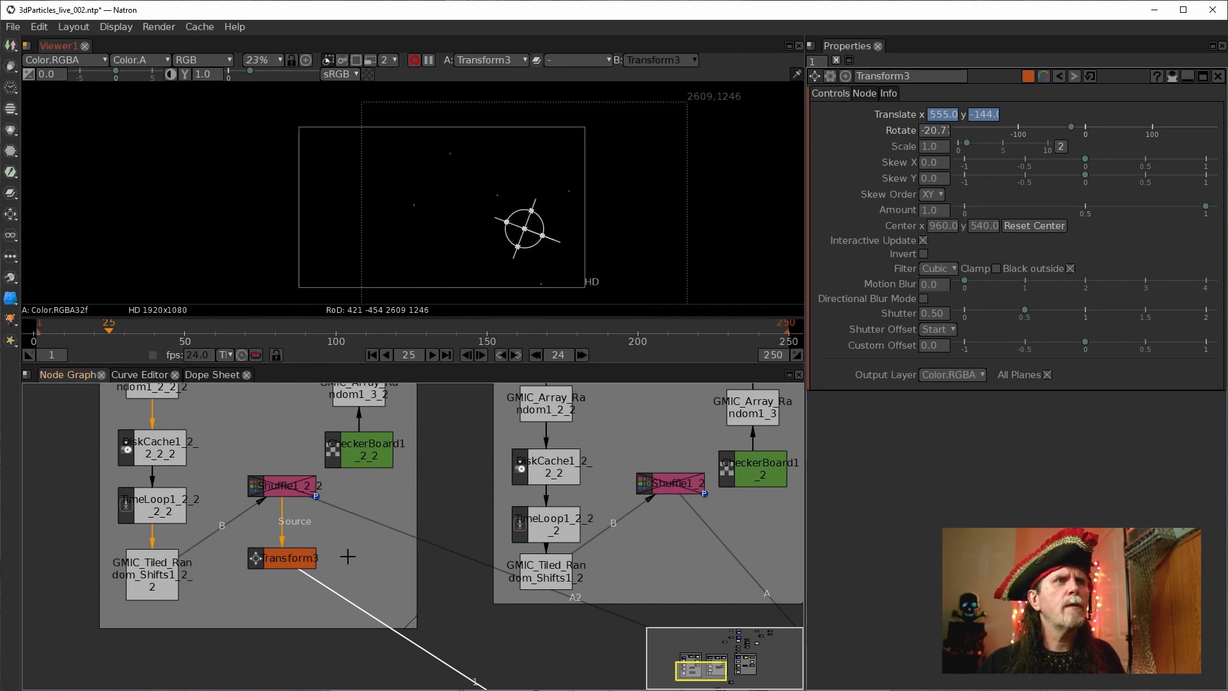
click(278, 553)
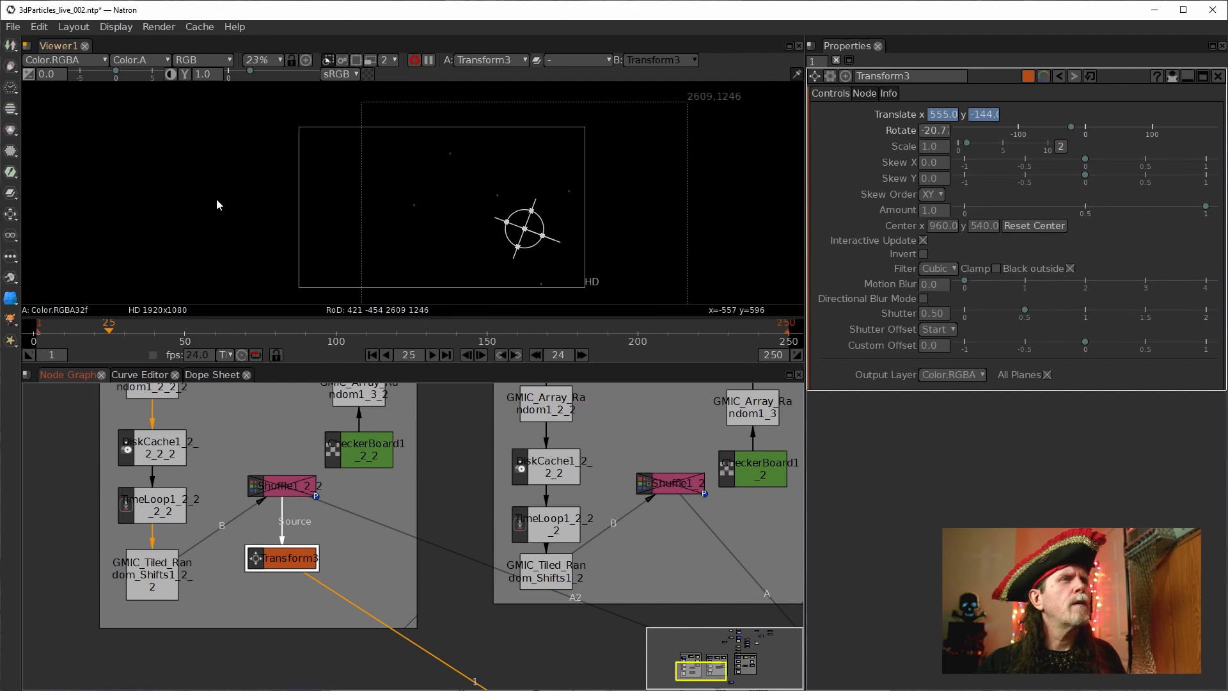
drag(528, 232, 343, 168)
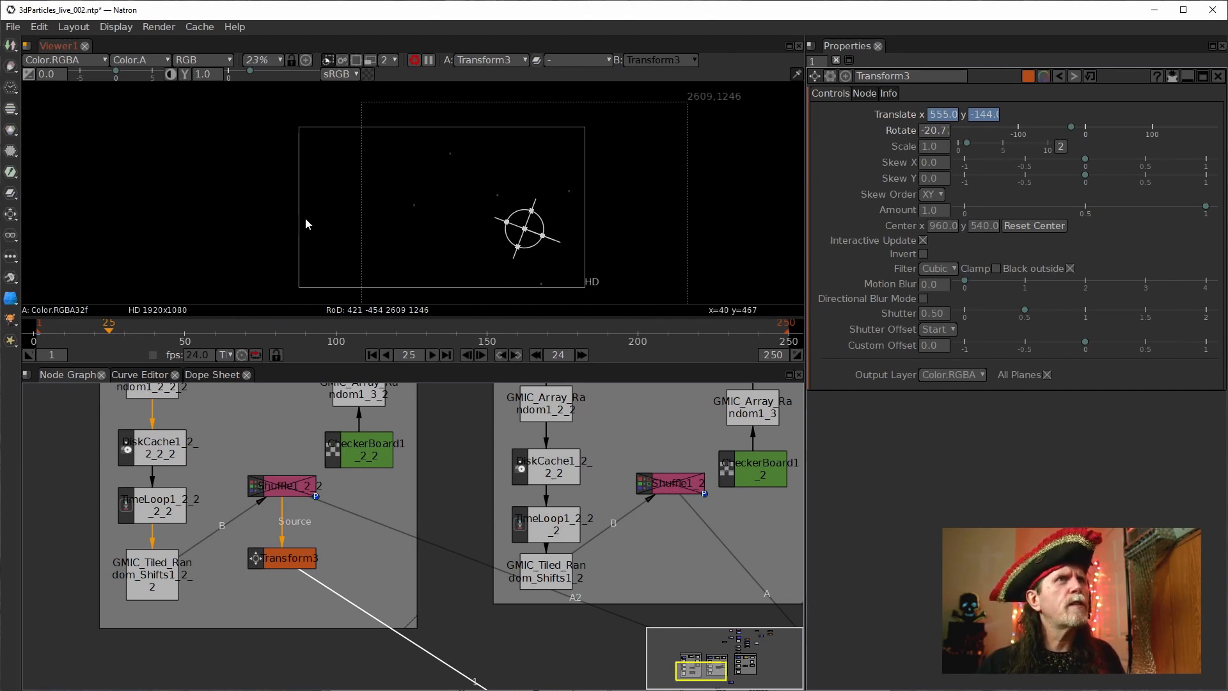
scroll(309, 225, down, 2)
scroll(317, 232, up, 2)
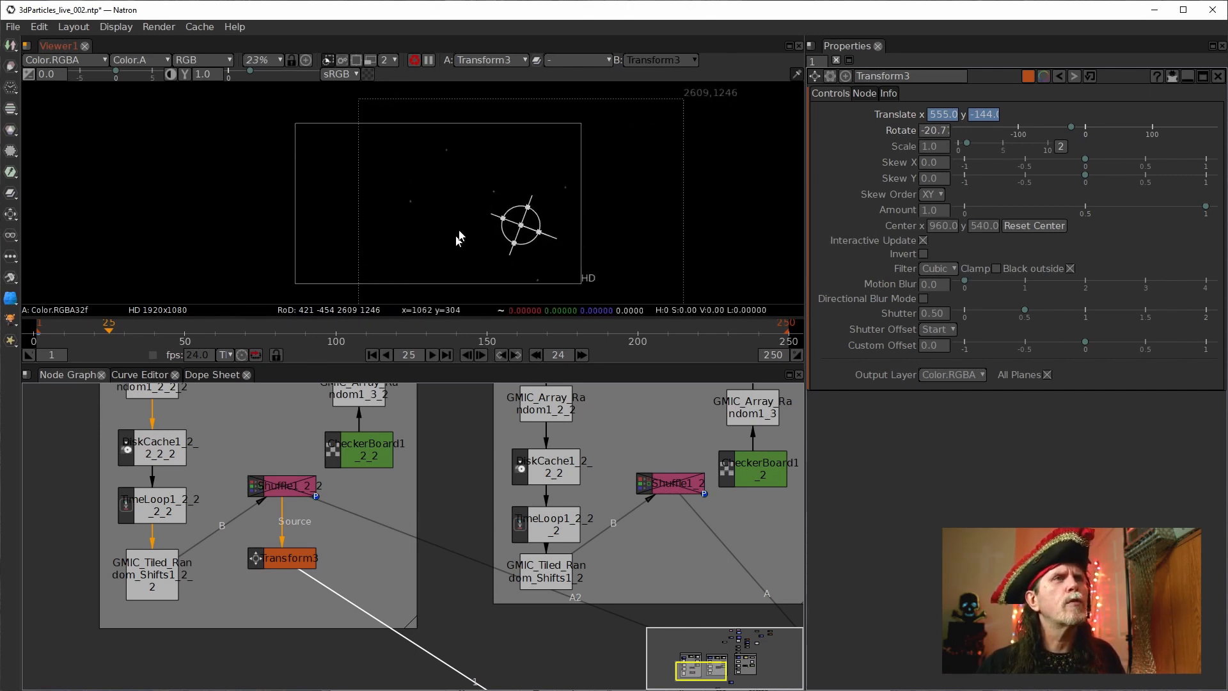
drag(519, 226, 298, 159)
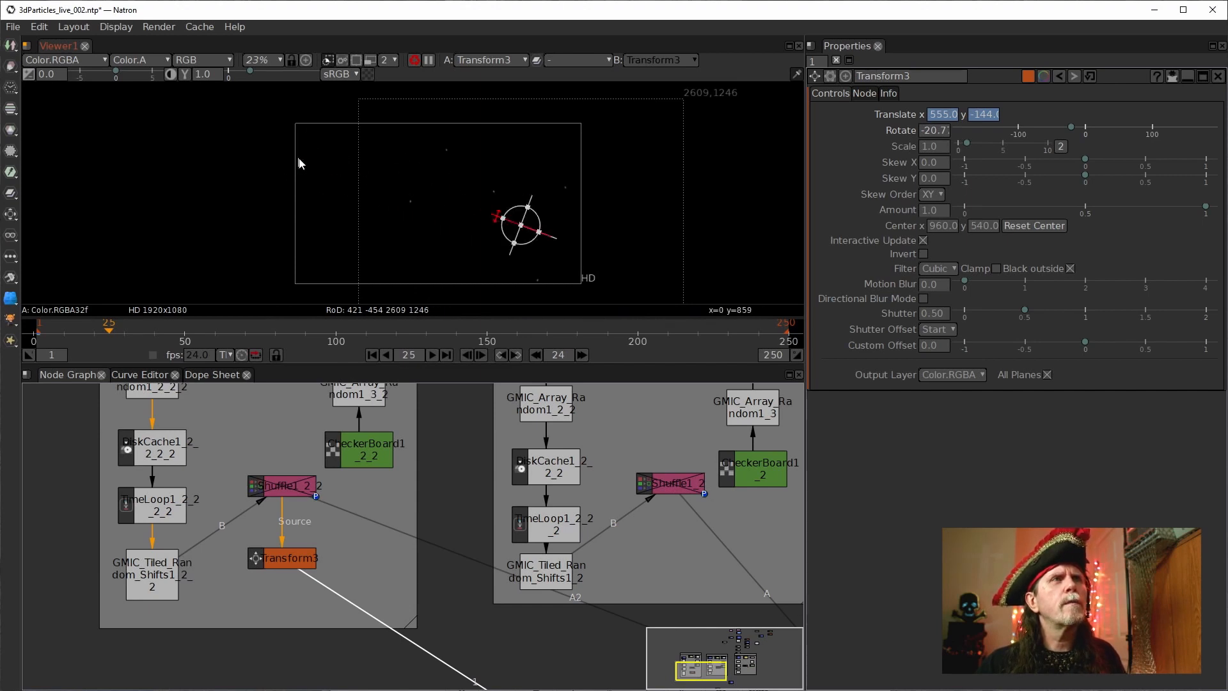
drag(519, 224, 359, 171)
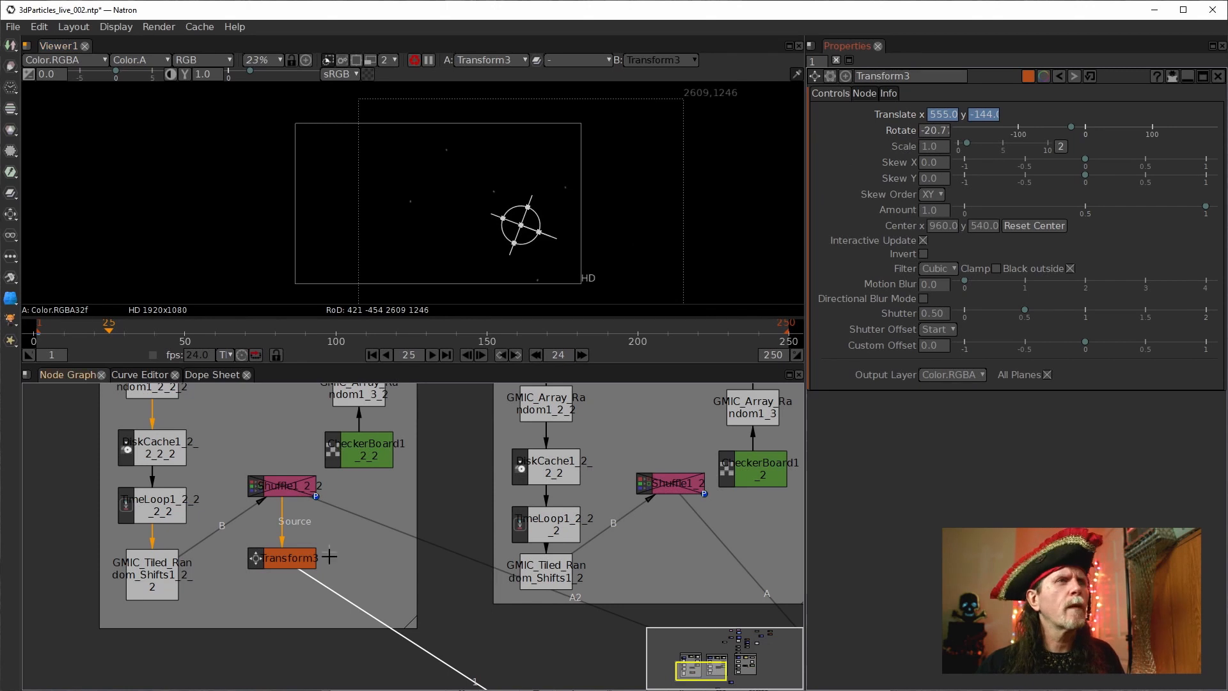
click(295, 561)
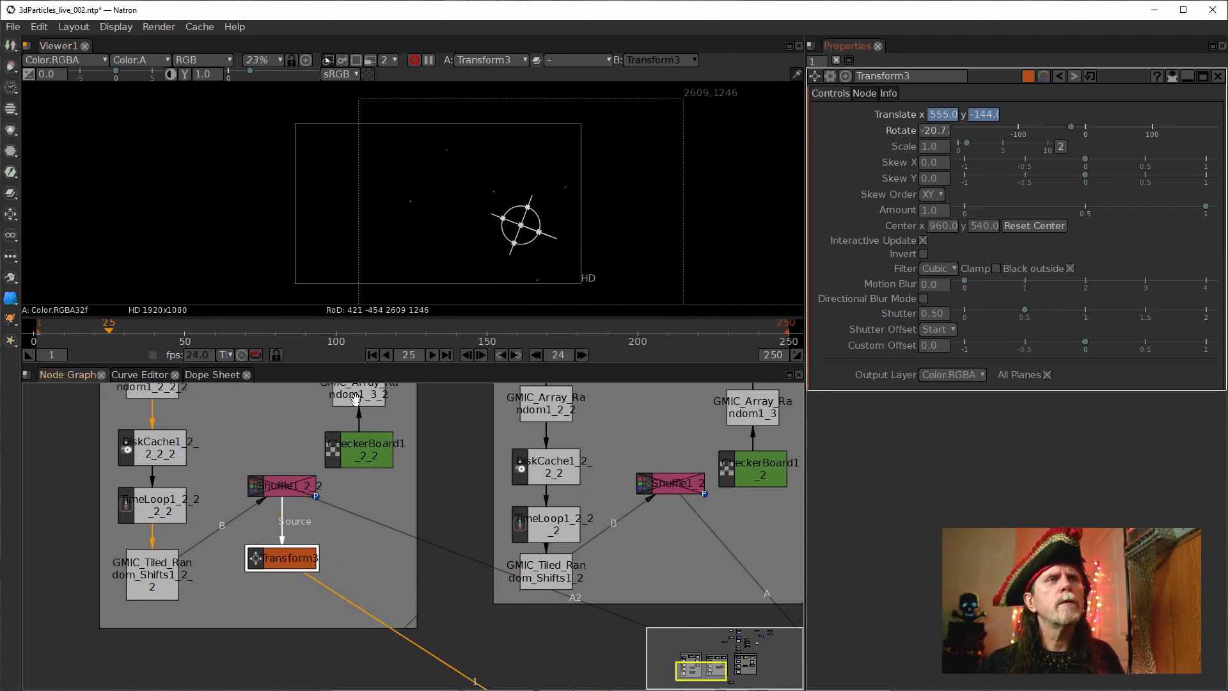
Step: Go to frame 1, remove the animation on all dimensions of Transform3's Translate, and reset Translate to default
click(371, 356)
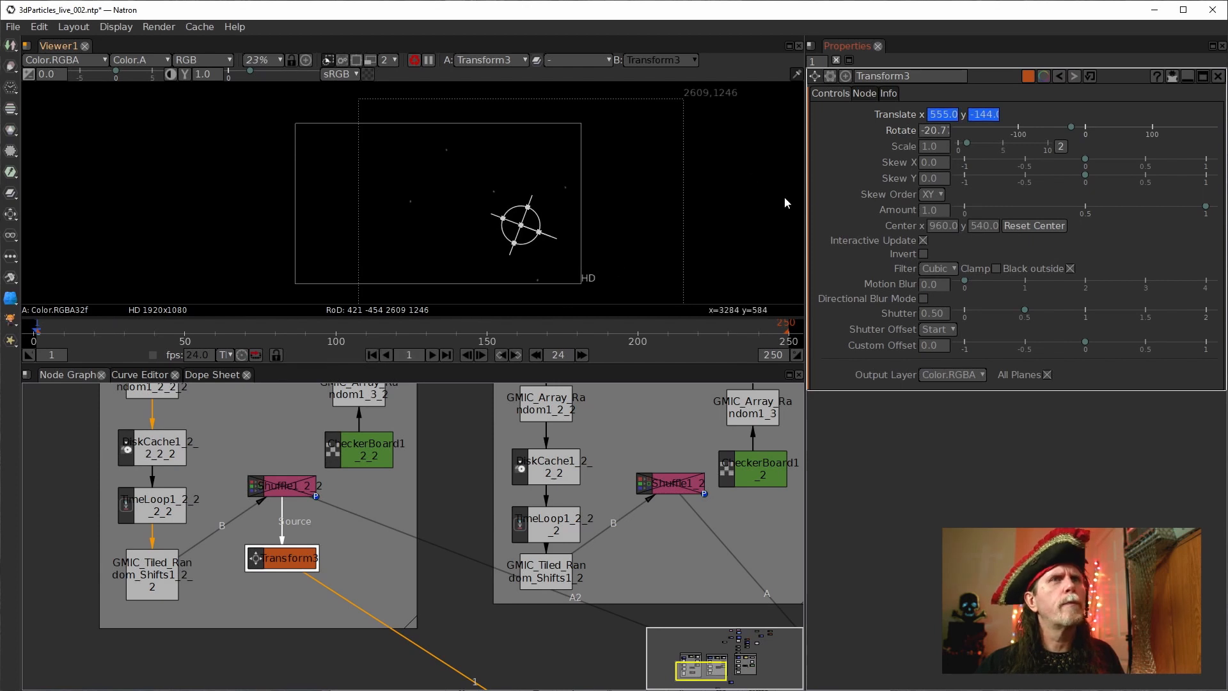
right_click(953, 115)
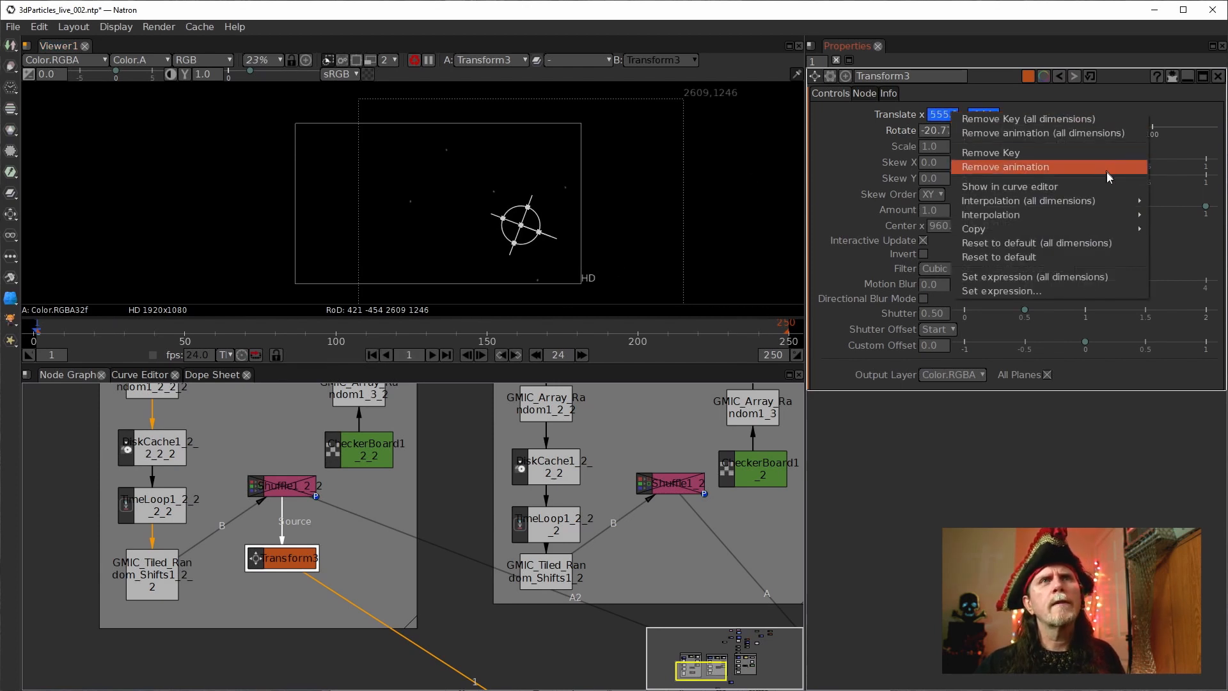
click(992, 133)
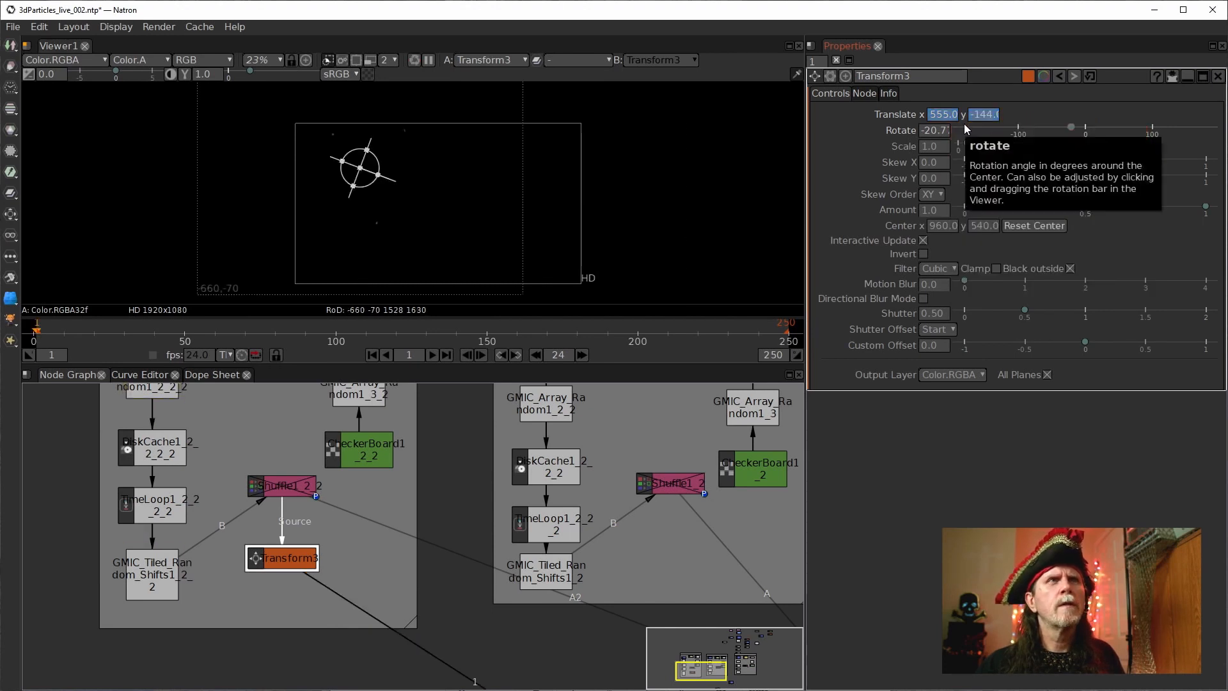
click(939, 116)
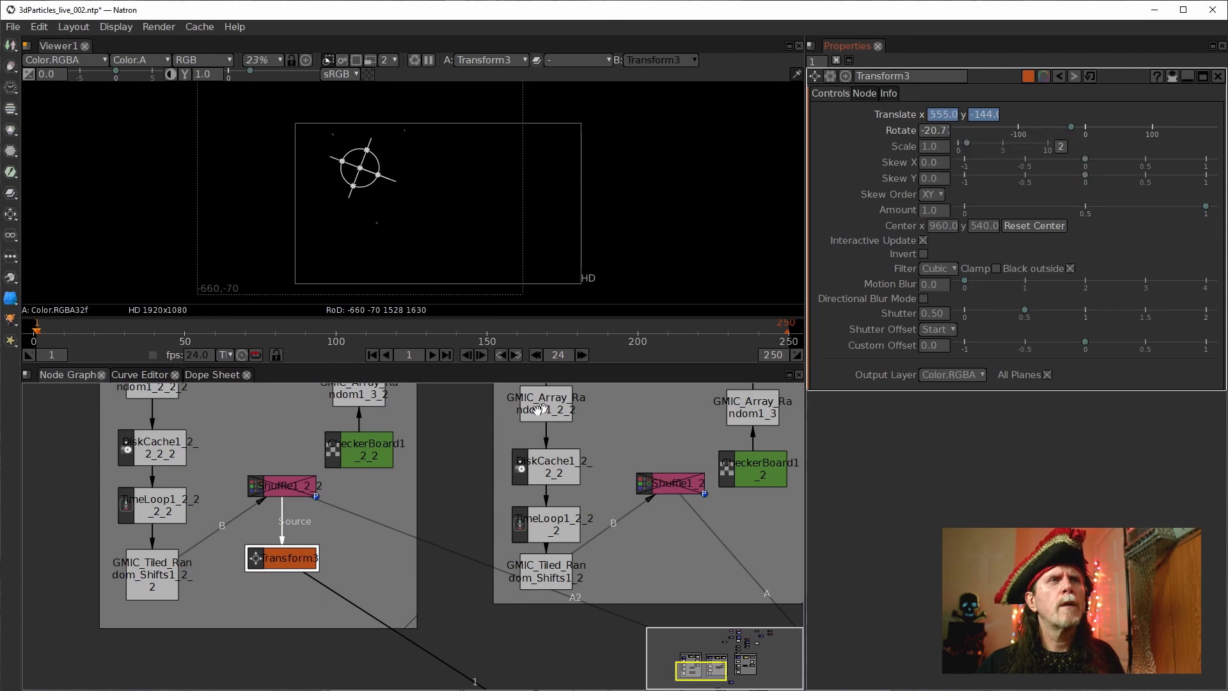
right_click(945, 115)
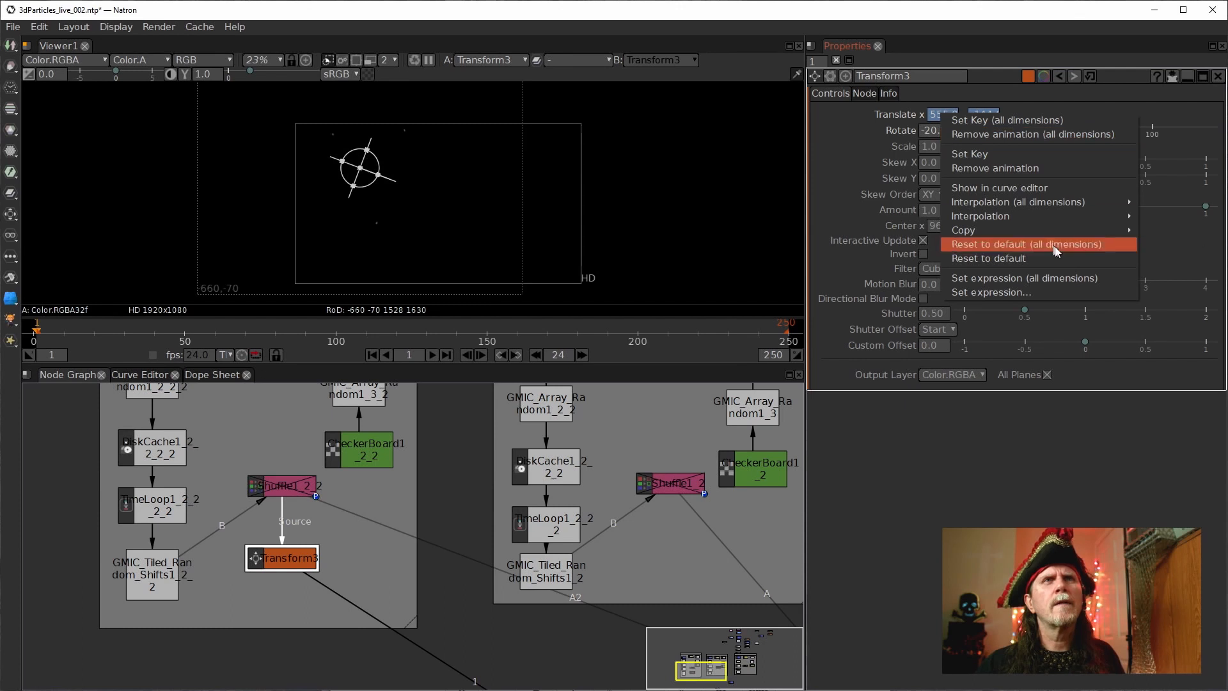
click(980, 245)
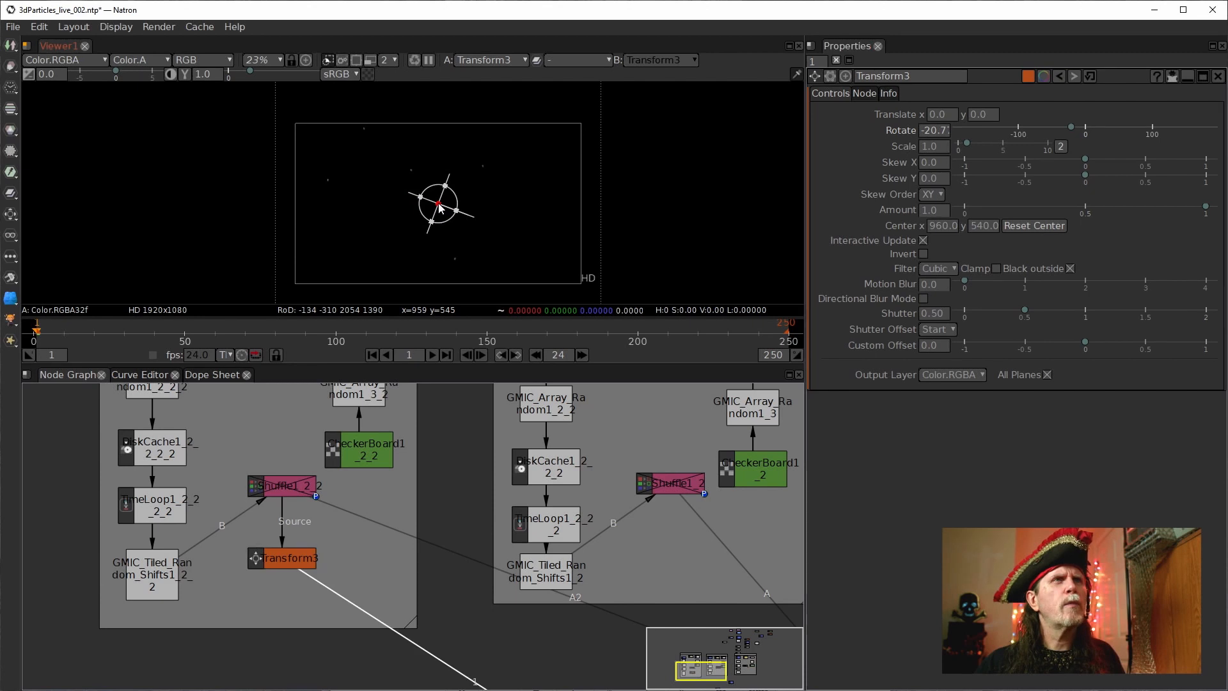
Step: Offset the Transform3 image to about x 585, y -113 and move its node closer to Shuffle1_2_2
drag(440, 208, 465, 218)
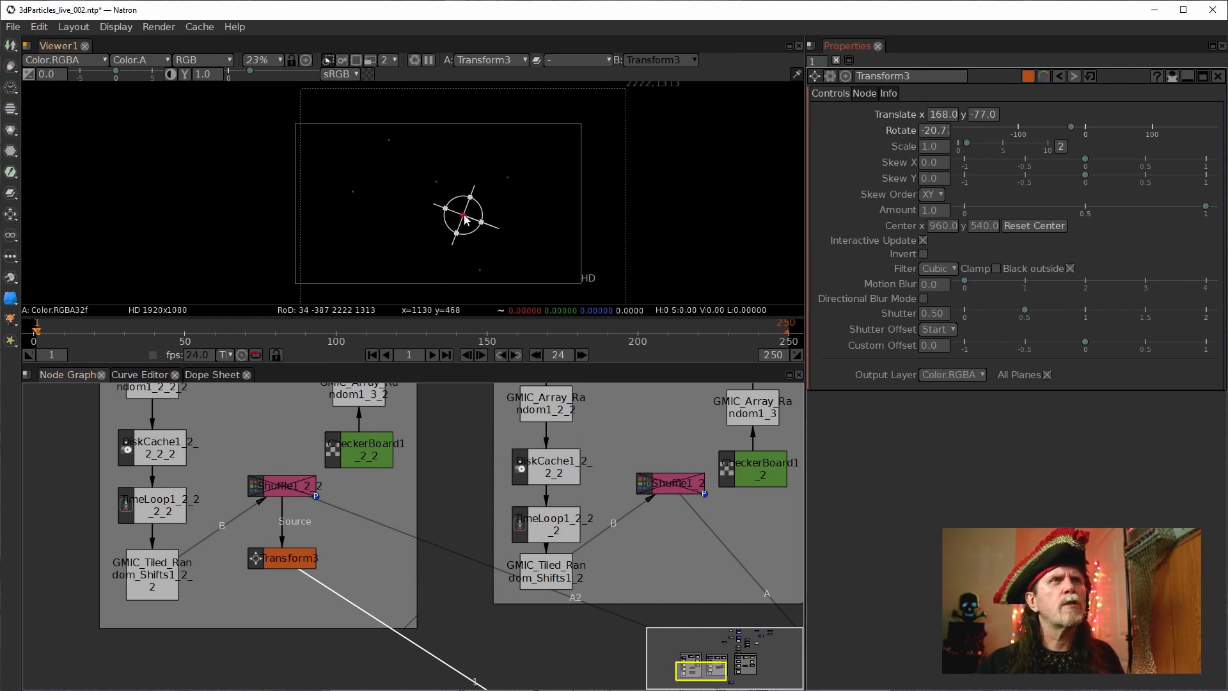
drag(465, 220, 528, 224)
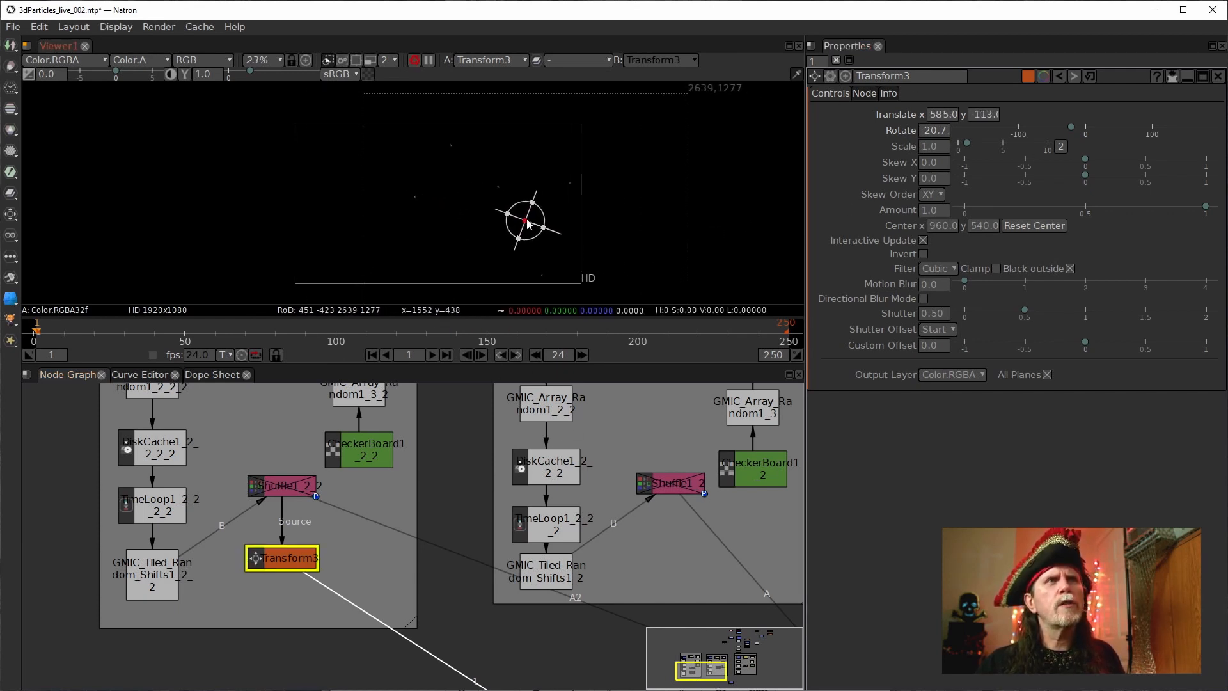
drag(282, 557, 281, 531)
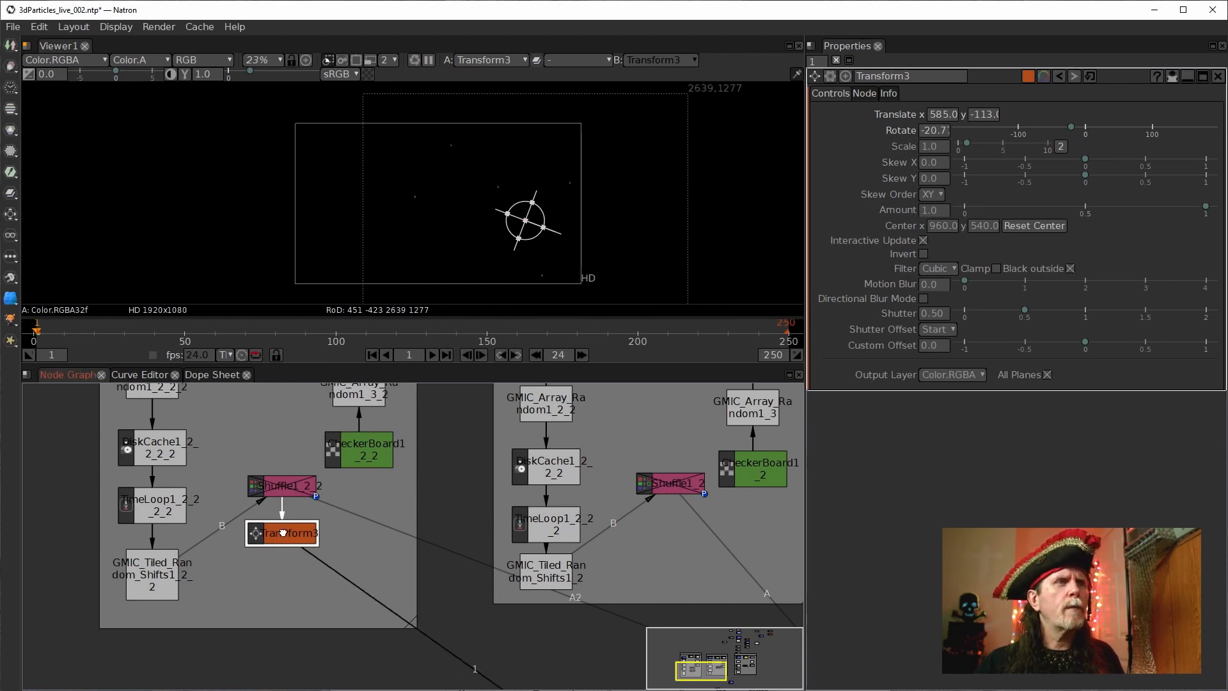
Step: Add a second Transform node, Transform4, after Transform3 and keyframe both dimensions of its Translate at frame 1
key(t)
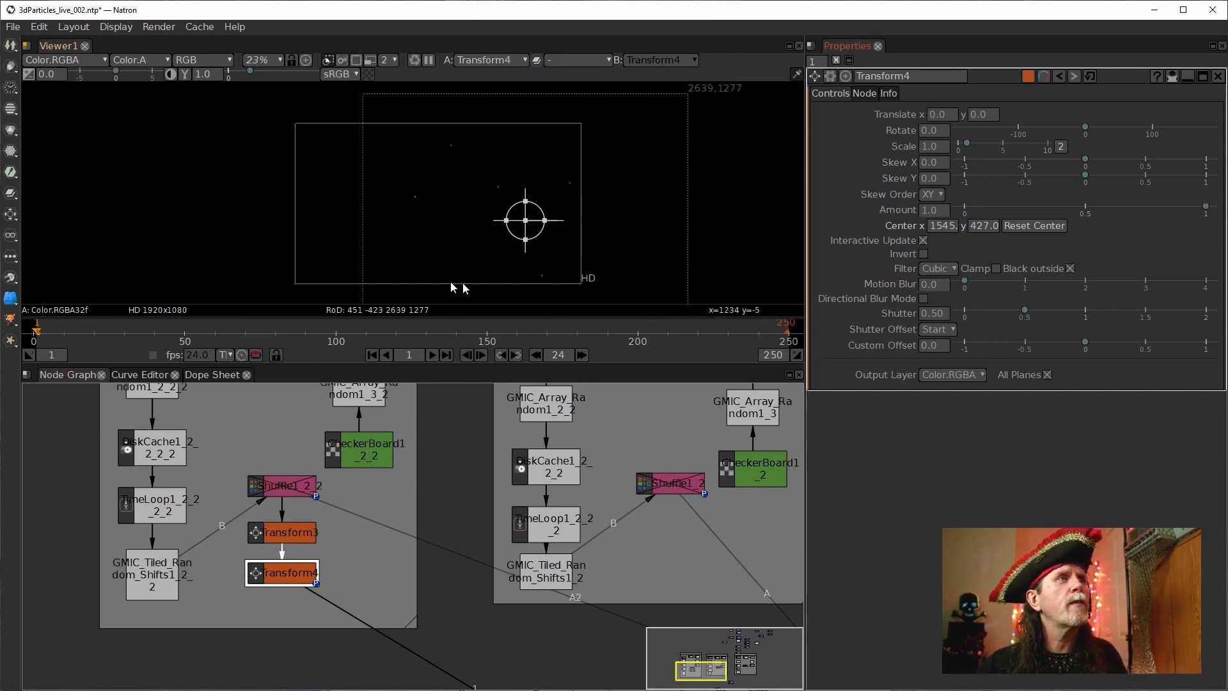
right_click(941, 118)
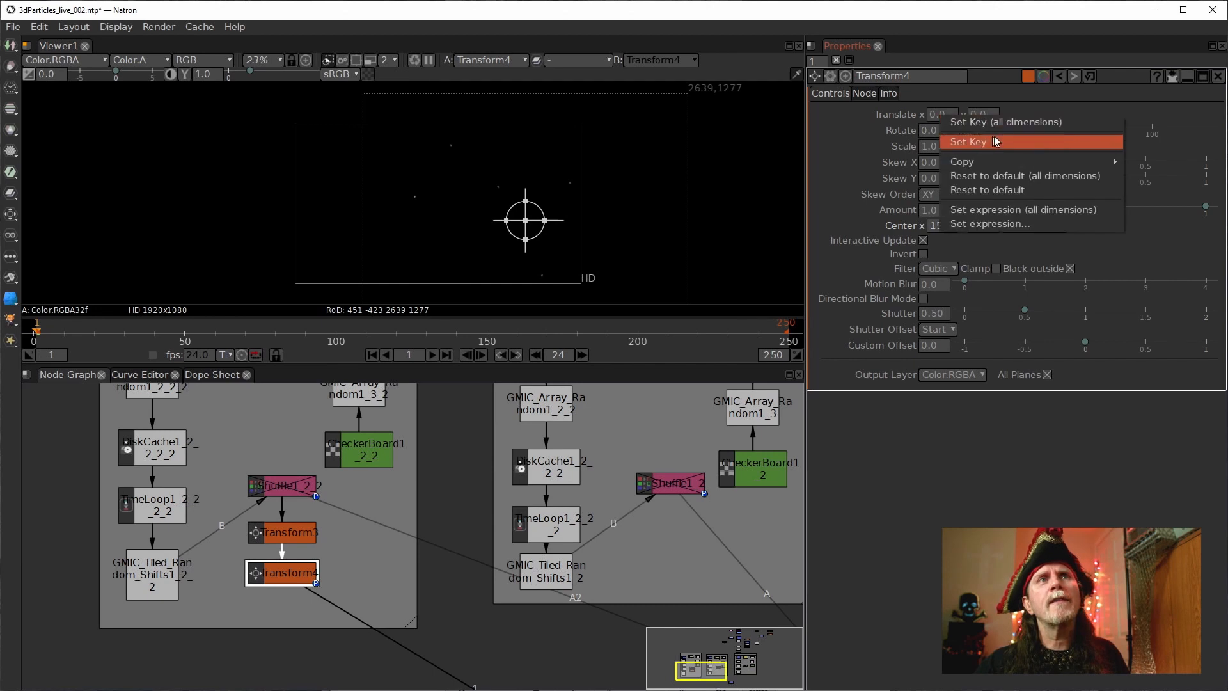
click(953, 142)
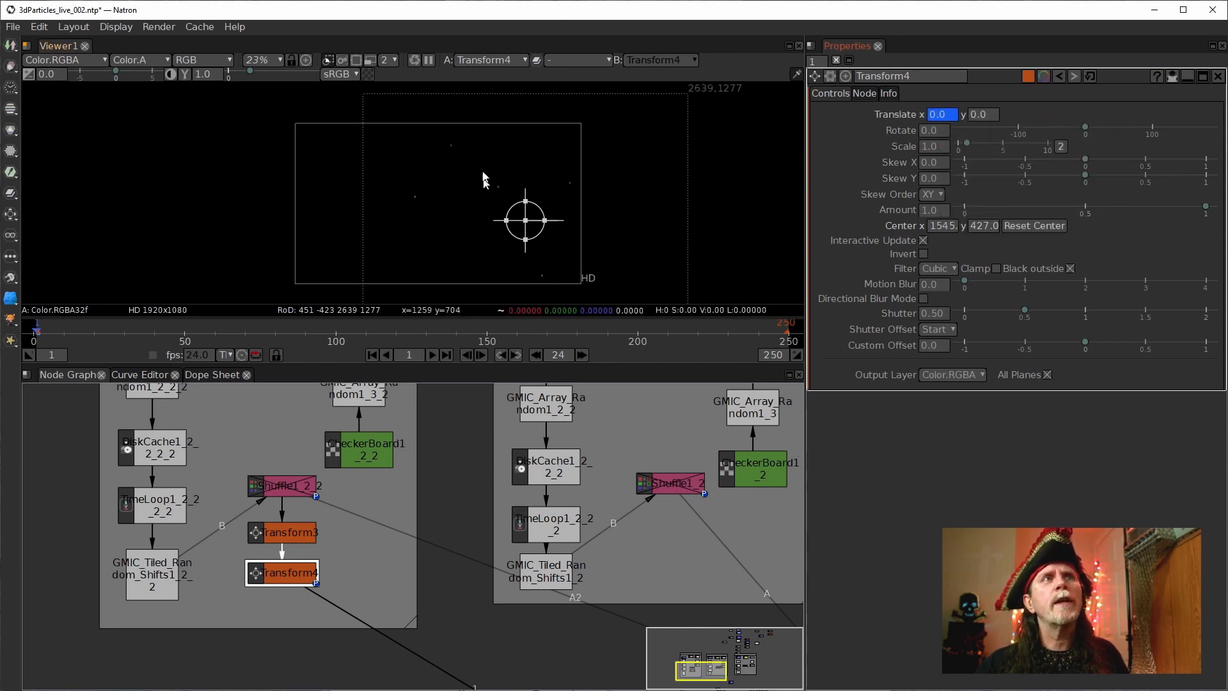
right_click(996, 116)
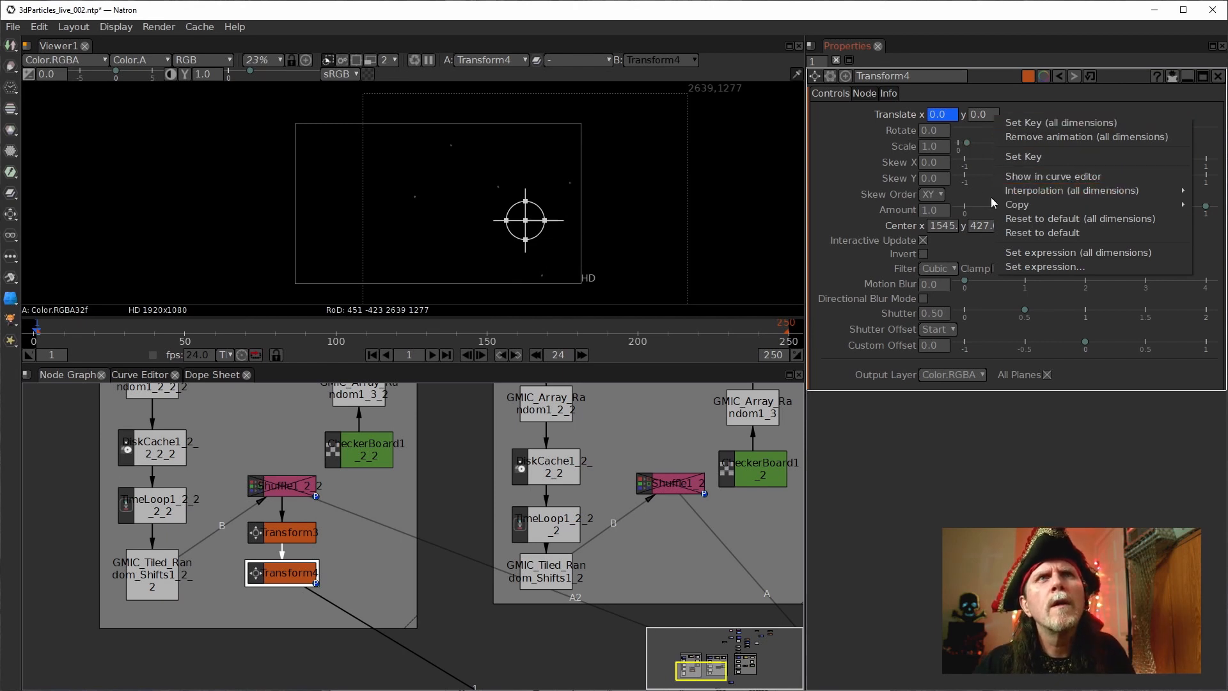
click(1019, 123)
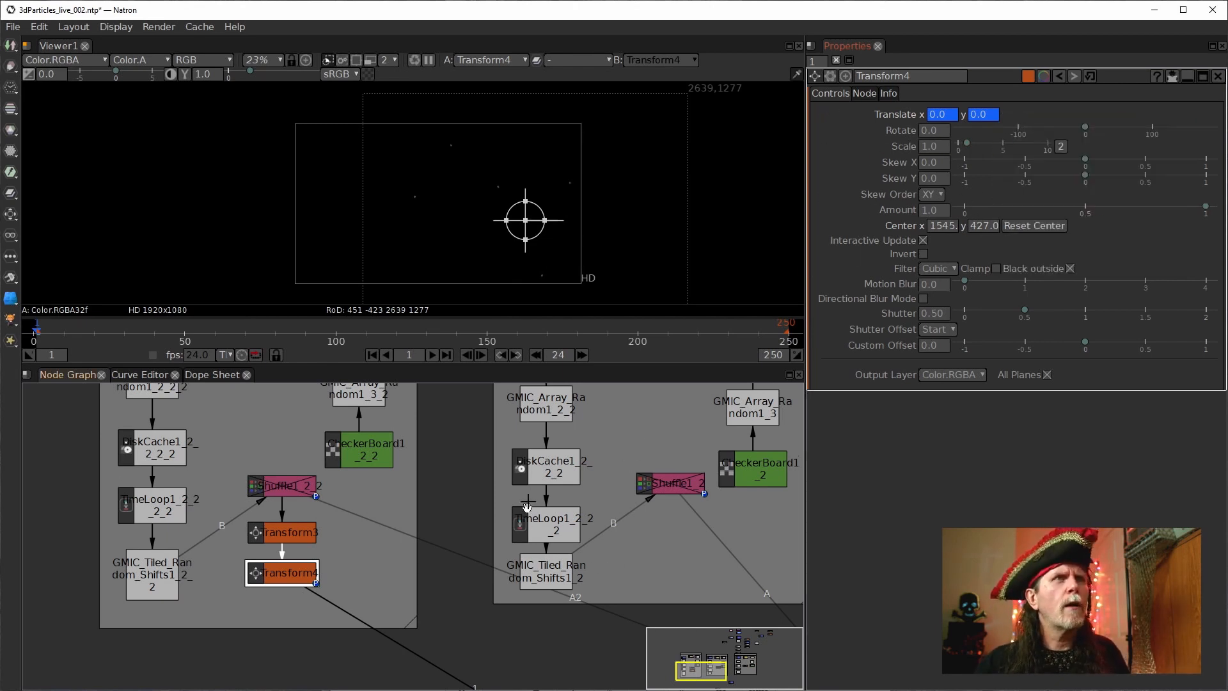
Step: Advance to frame 25, offset Transform4's image to about x -1229, y 409, and briefly preview the motion from the first frame
click(581, 356)
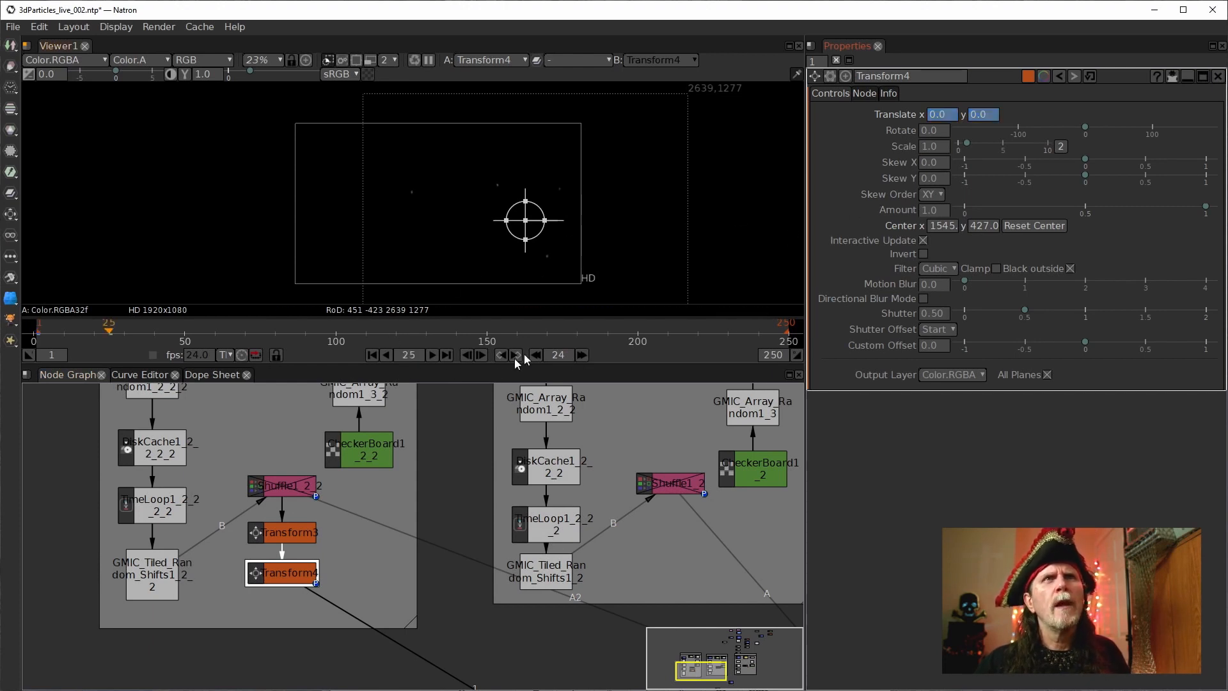
drag(528, 225, 339, 164)
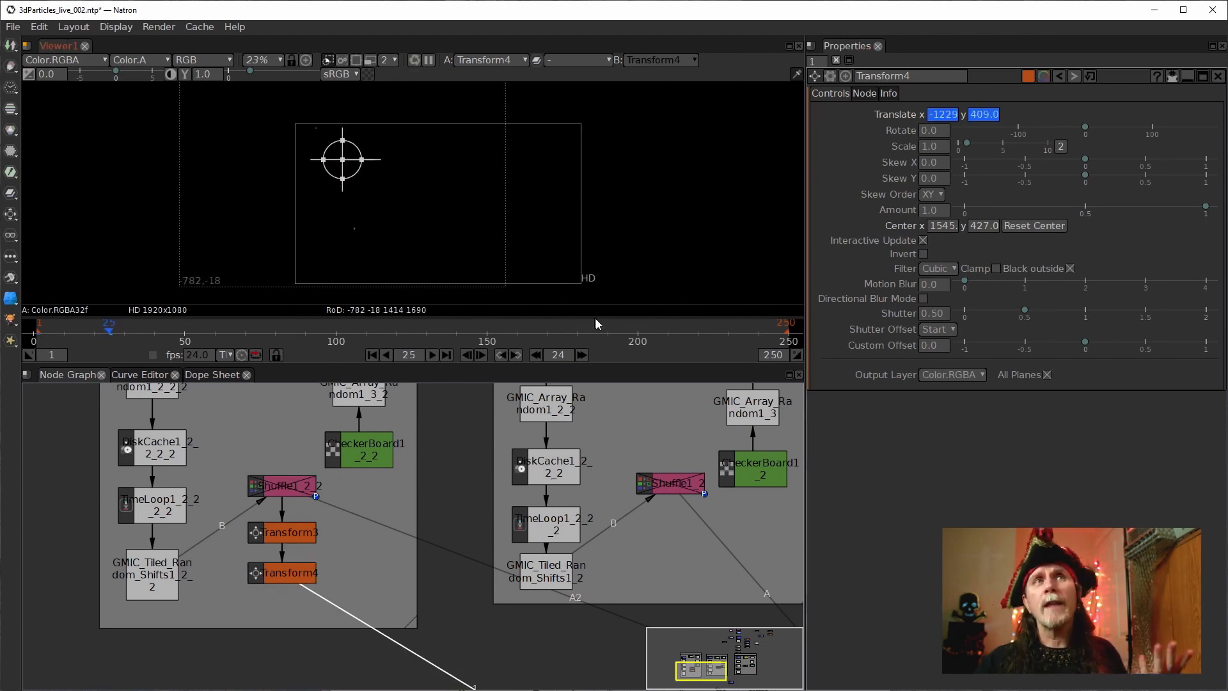
click(371, 356)
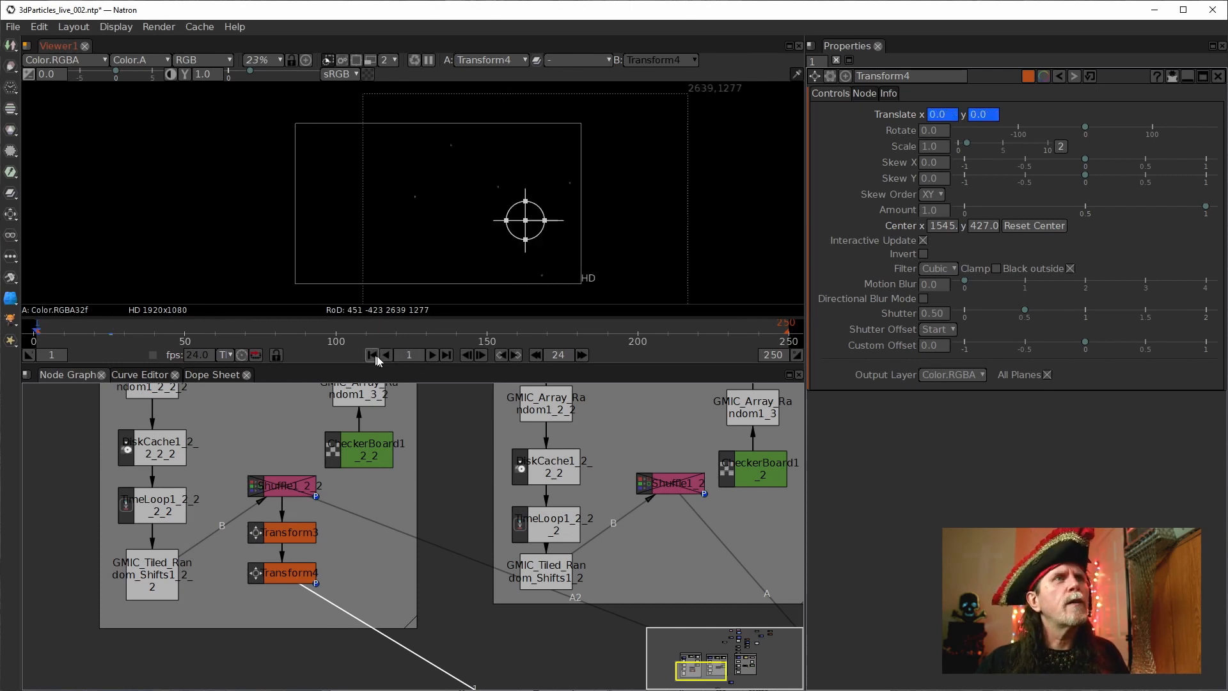
click(431, 355)
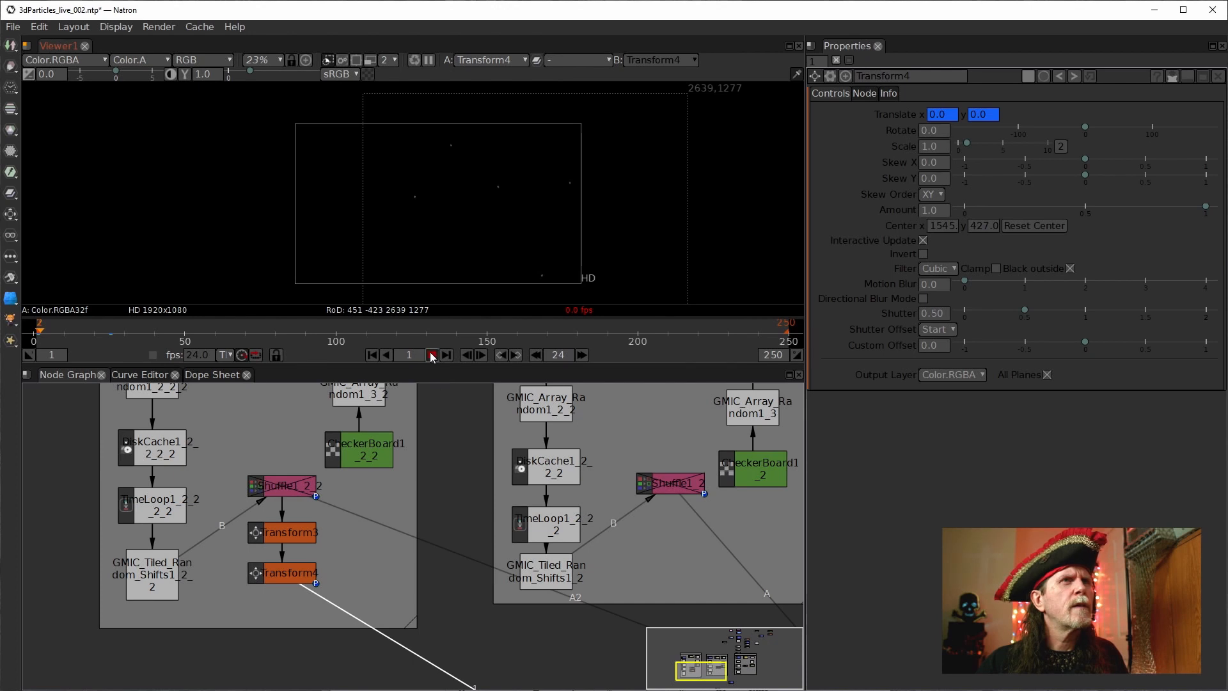
click(432, 355)
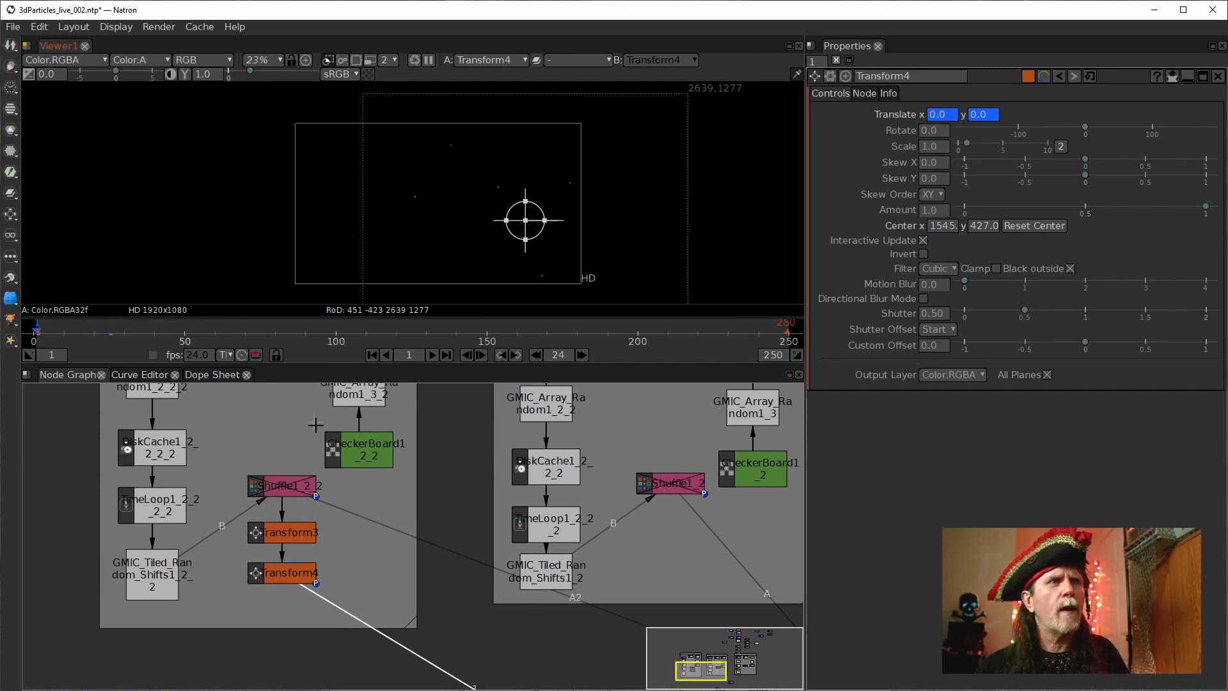
Step: Duplicate the Transform3 and Transform4 pair into the middle branch and connect the copy's Source input to Shuffle1_2
drag(452, 563, 479, 533)
drag(385, 562, 218, 457)
drag(727, 549, 481, 537)
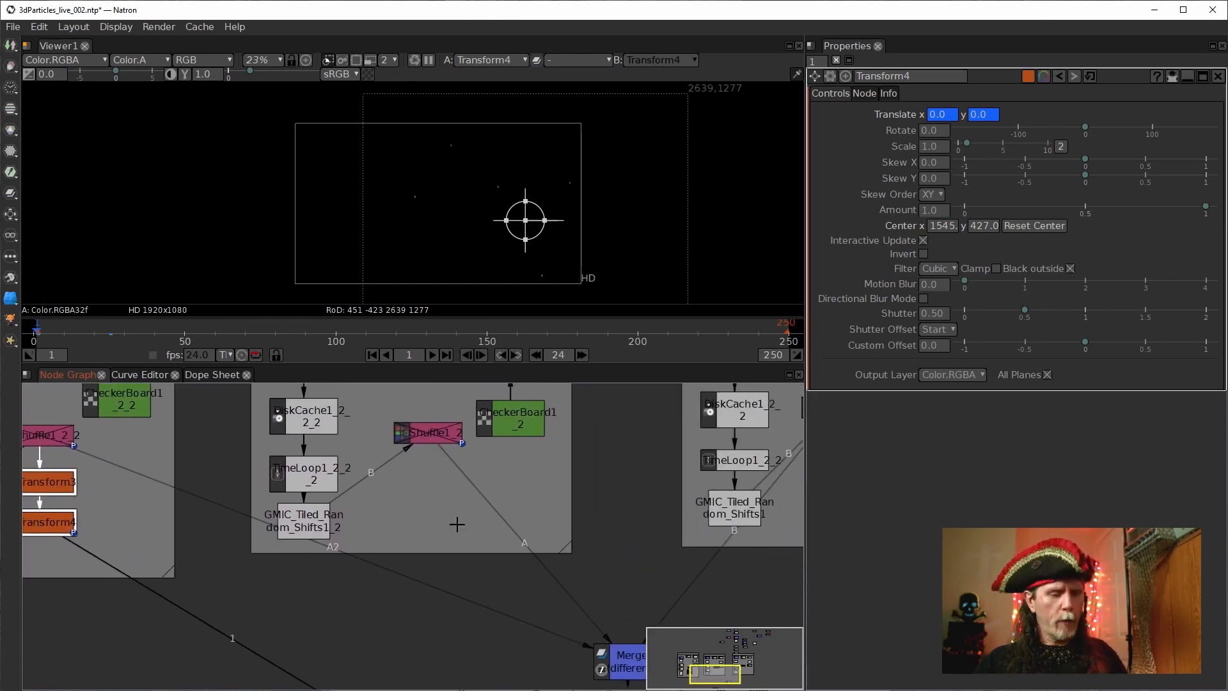
key(alt+c)
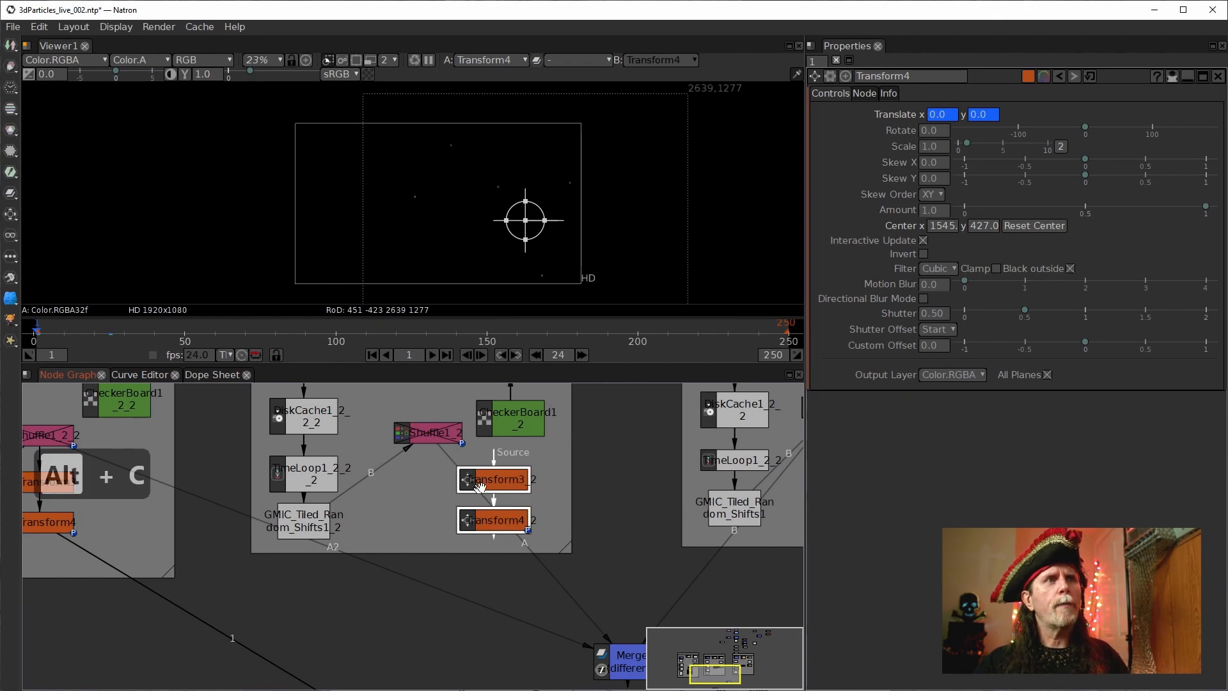
drag(507, 481, 469, 488)
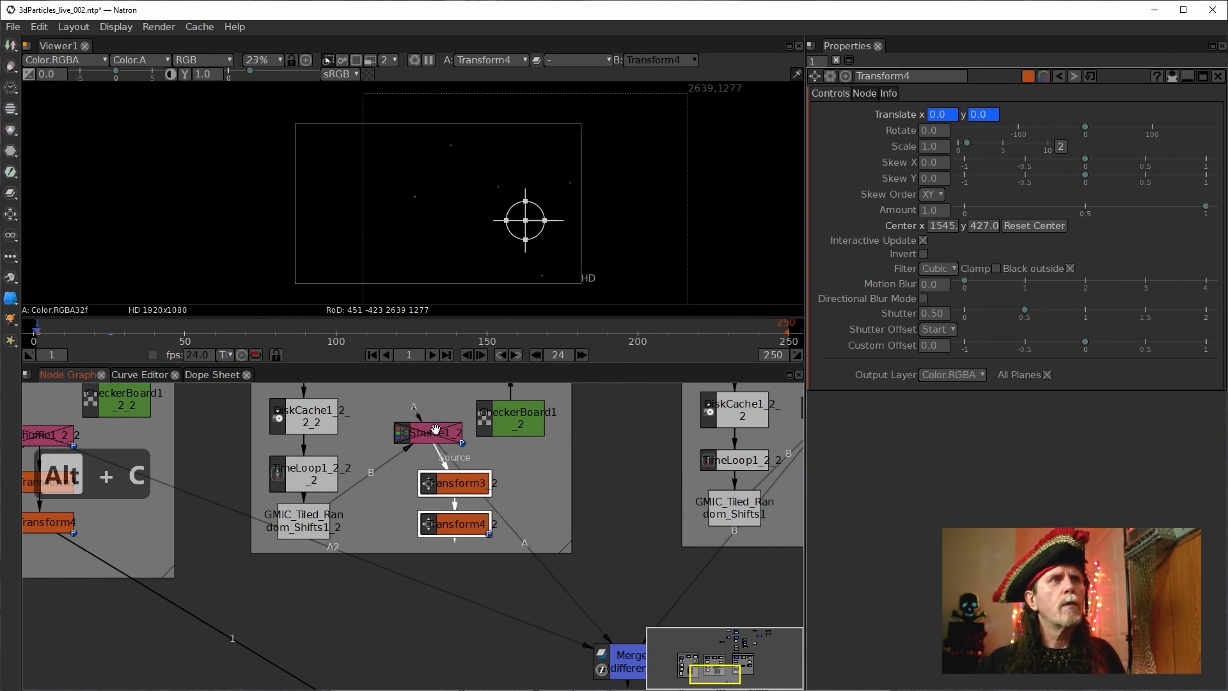
Step: Duplicate the Transform pair again into the third branch and connect its Source input to Shuffle1
drag(606, 520, 333, 543)
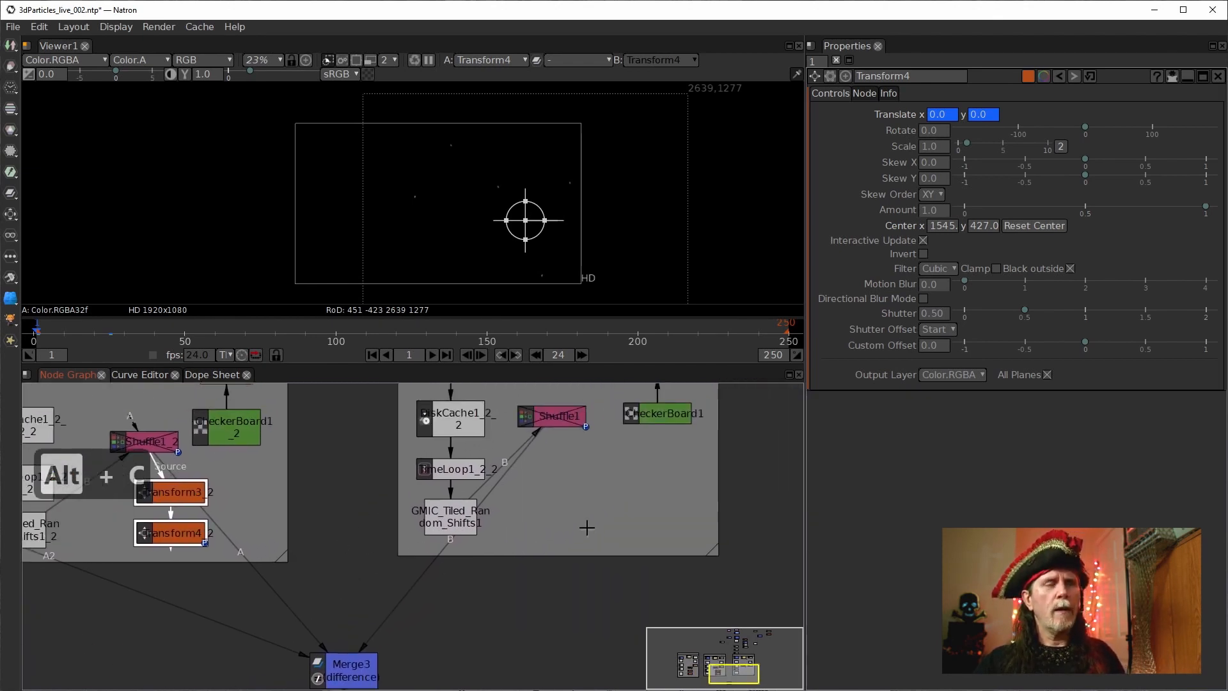
key(alt+c)
drag(632, 475, 558, 417)
drag(649, 498, 579, 484)
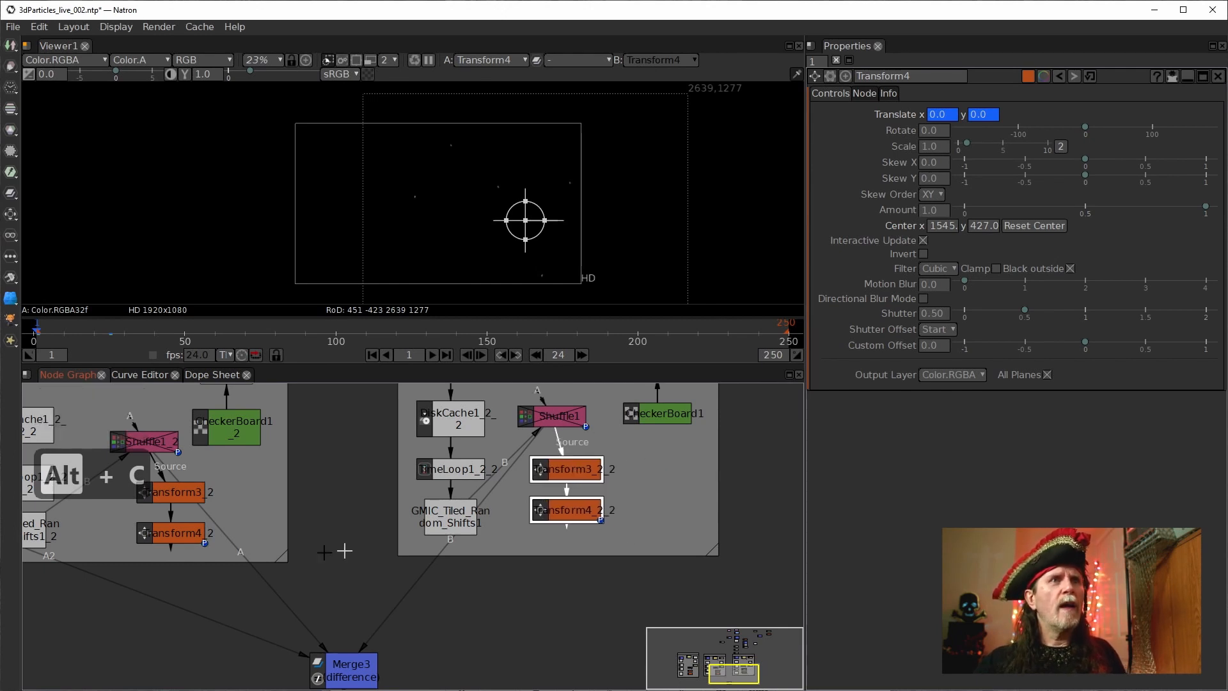
Step: View the output of Transform4_2 and of Transform3_2 in the middle branch
click(168, 540)
key(1)
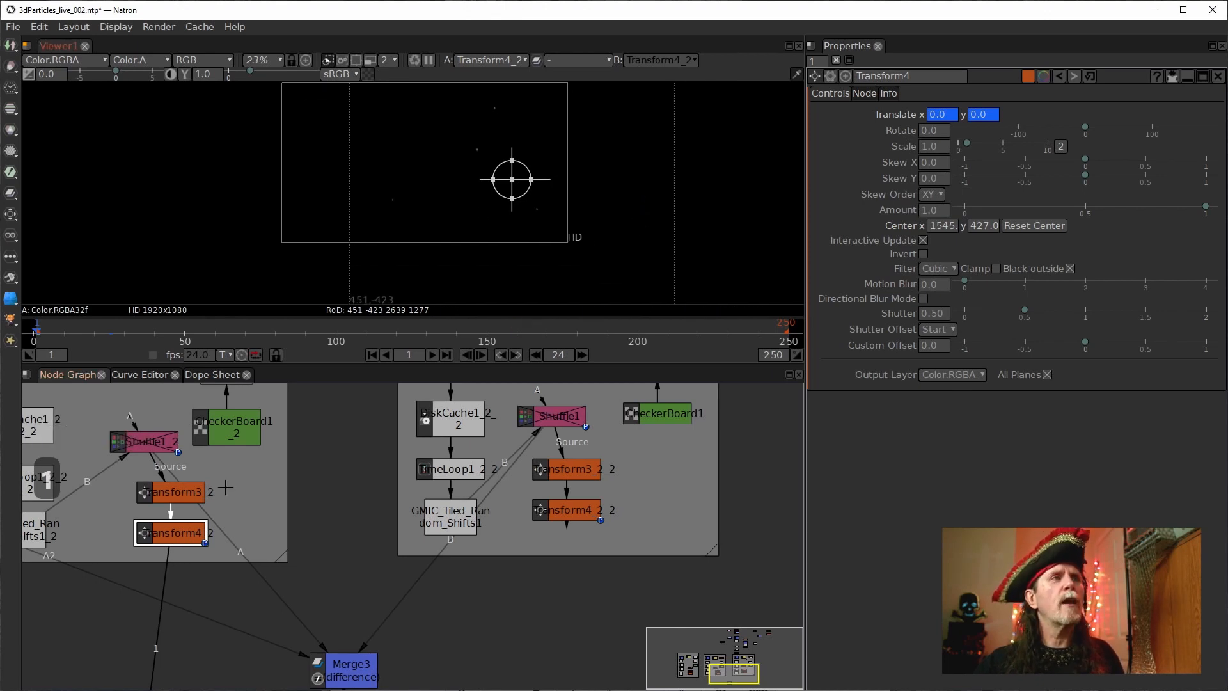
click(181, 481)
key(1)
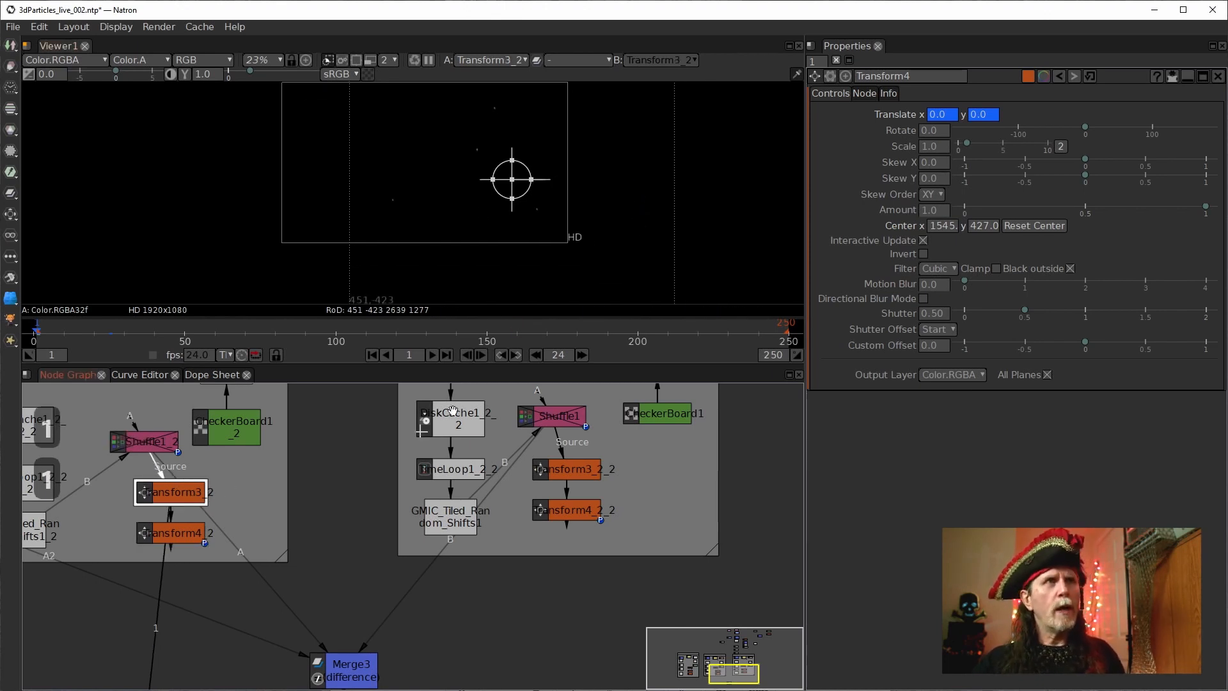
scroll(249, 486, down, 1)
scroll(206, 501, down, 6)
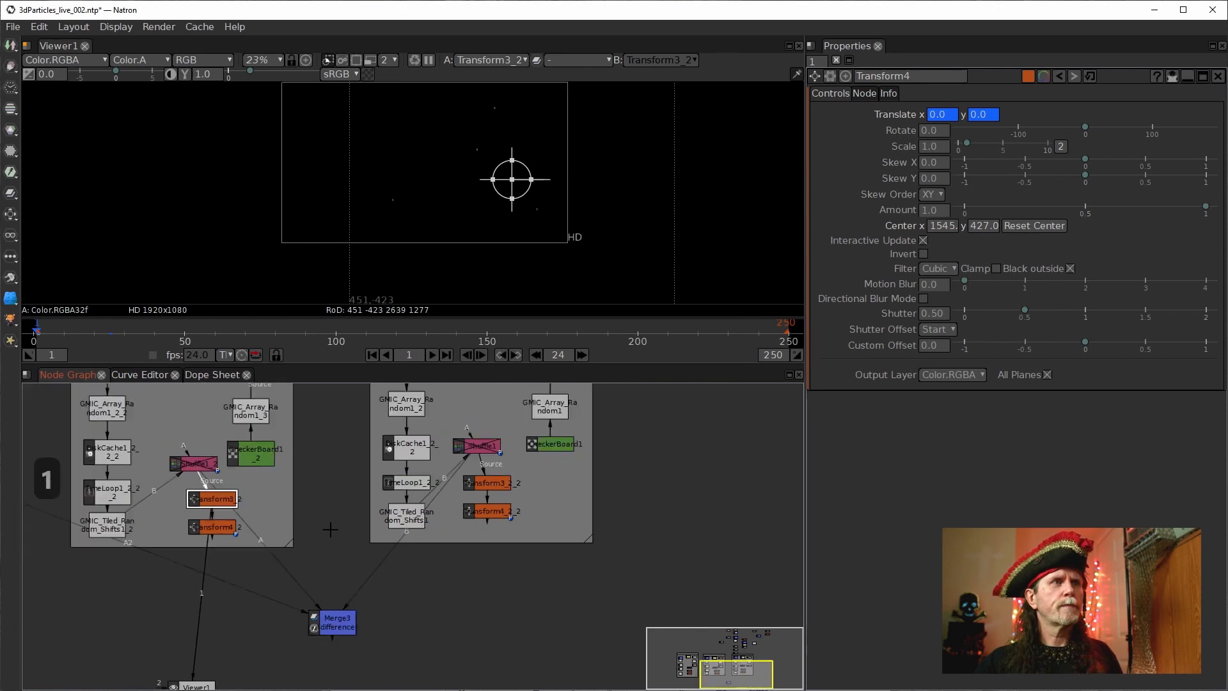
Step: Reset Transform3_2 in the middle branch to its defaults, rotate its image about 18.67 and offset it to about x 23, y 191
scroll(395, 525, up, 8)
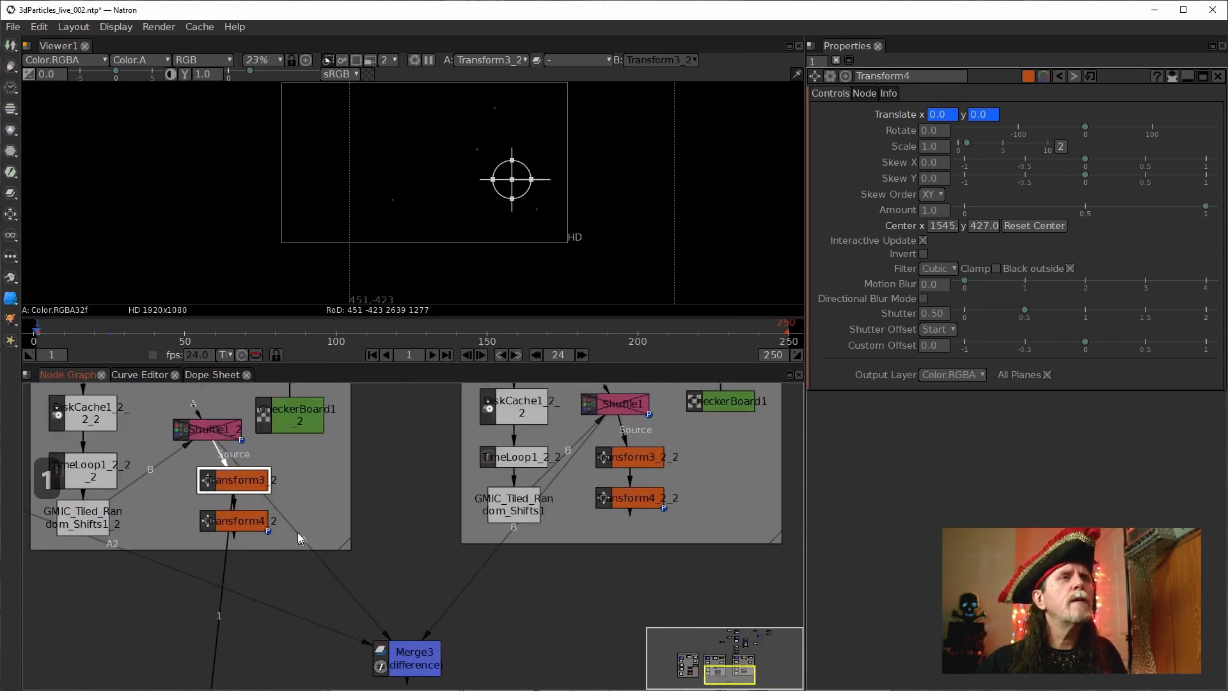
double_click(244, 478)
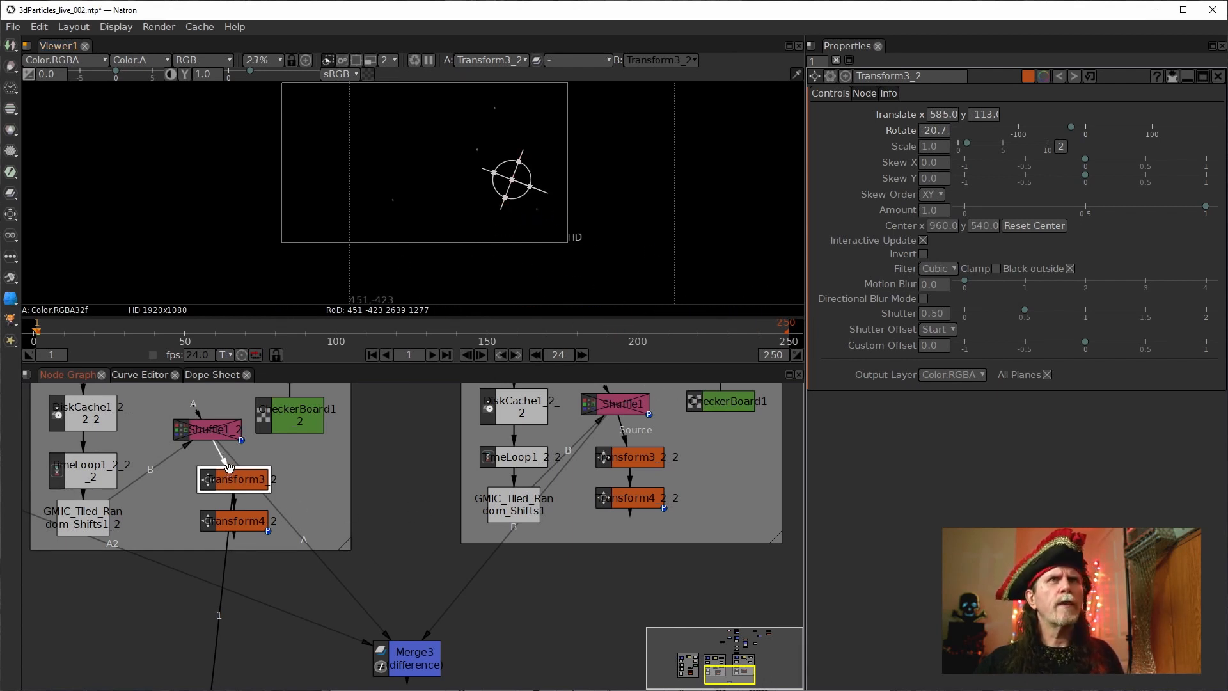
drag(512, 182, 497, 218)
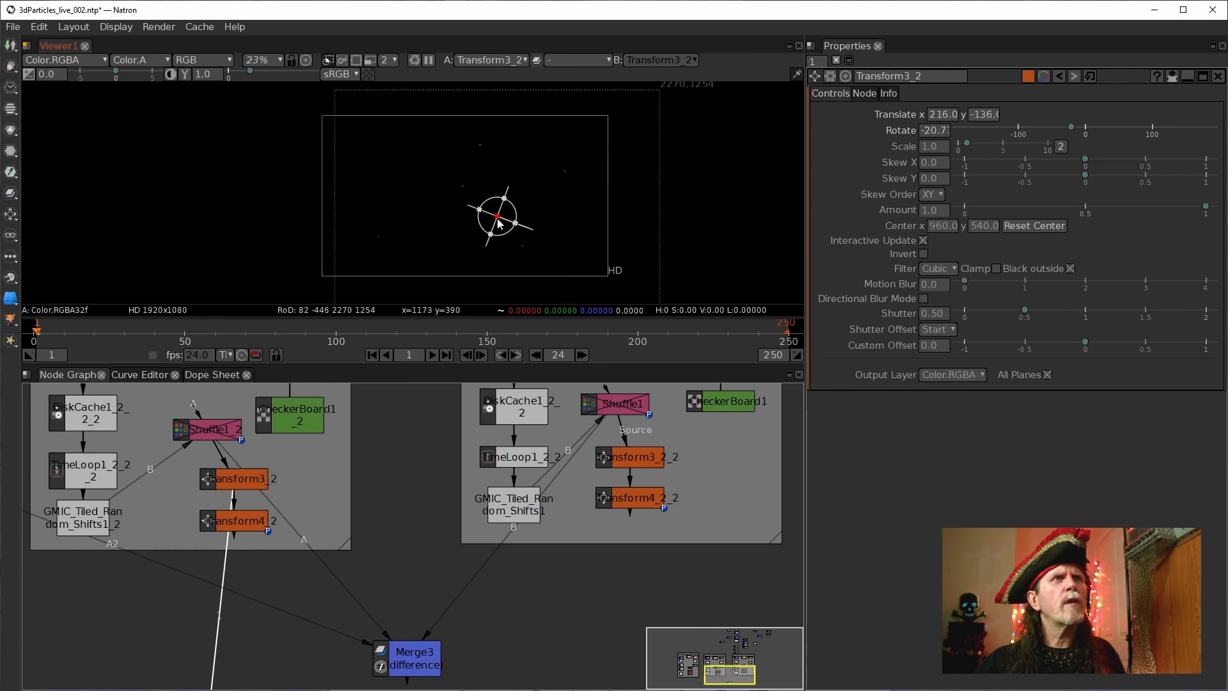
right_click(932, 126)
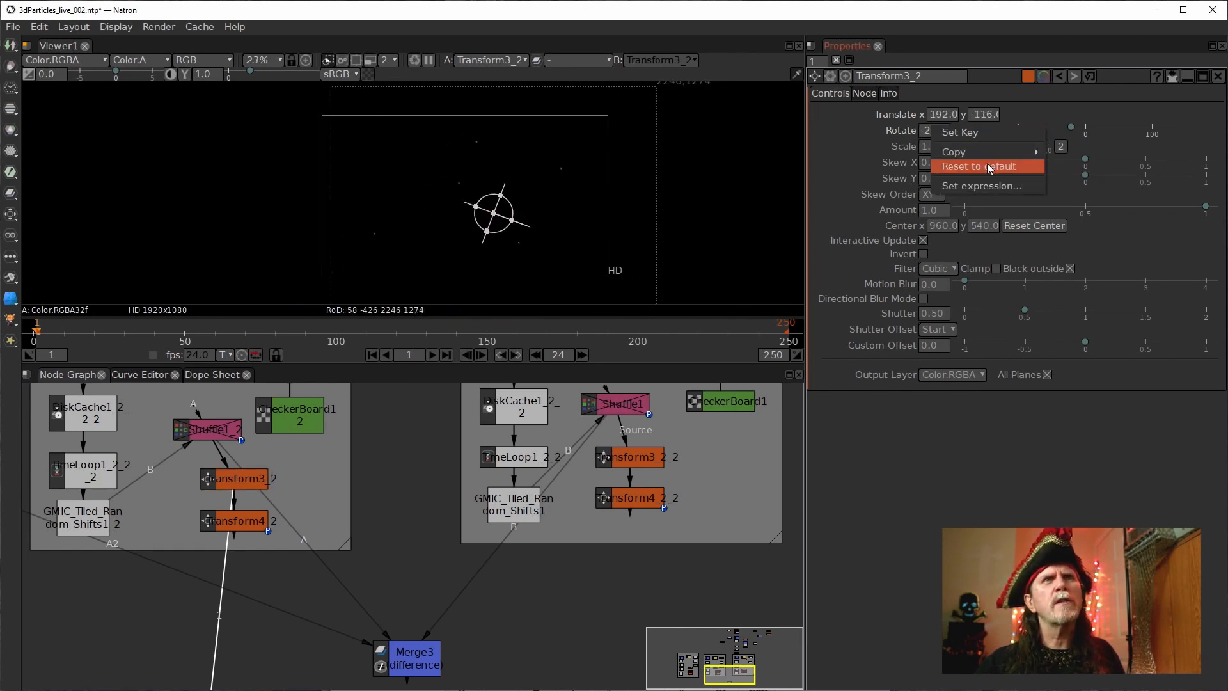
click(988, 166)
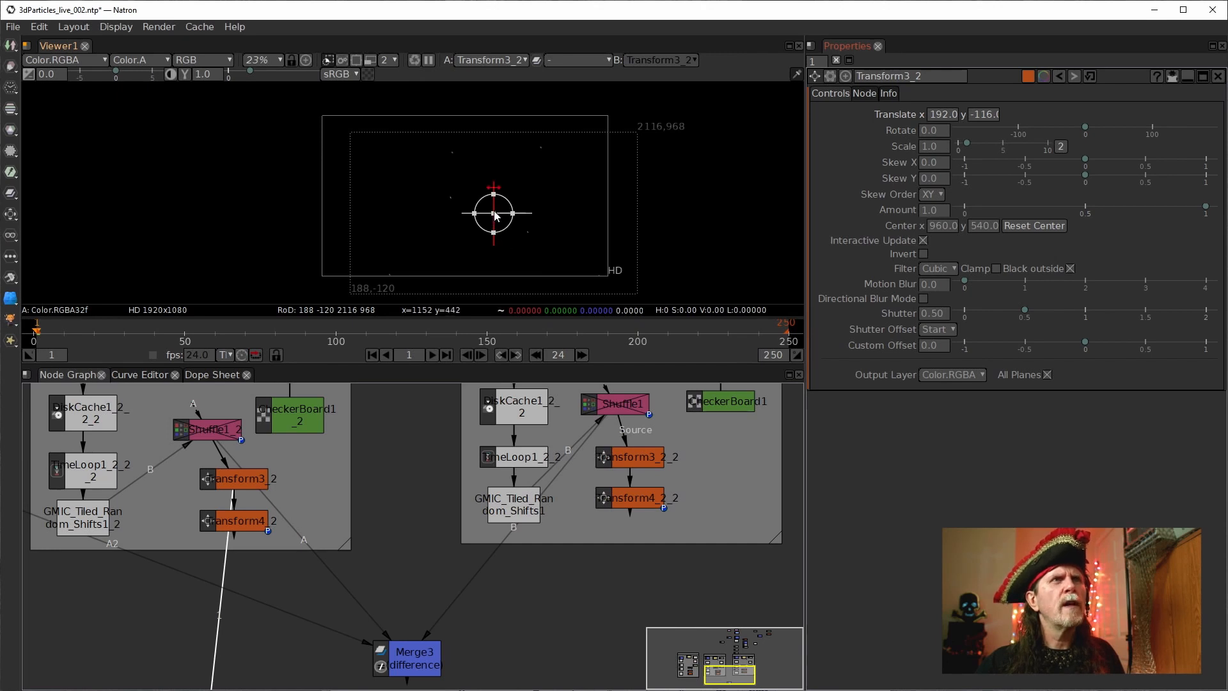
drag(496, 215, 467, 192)
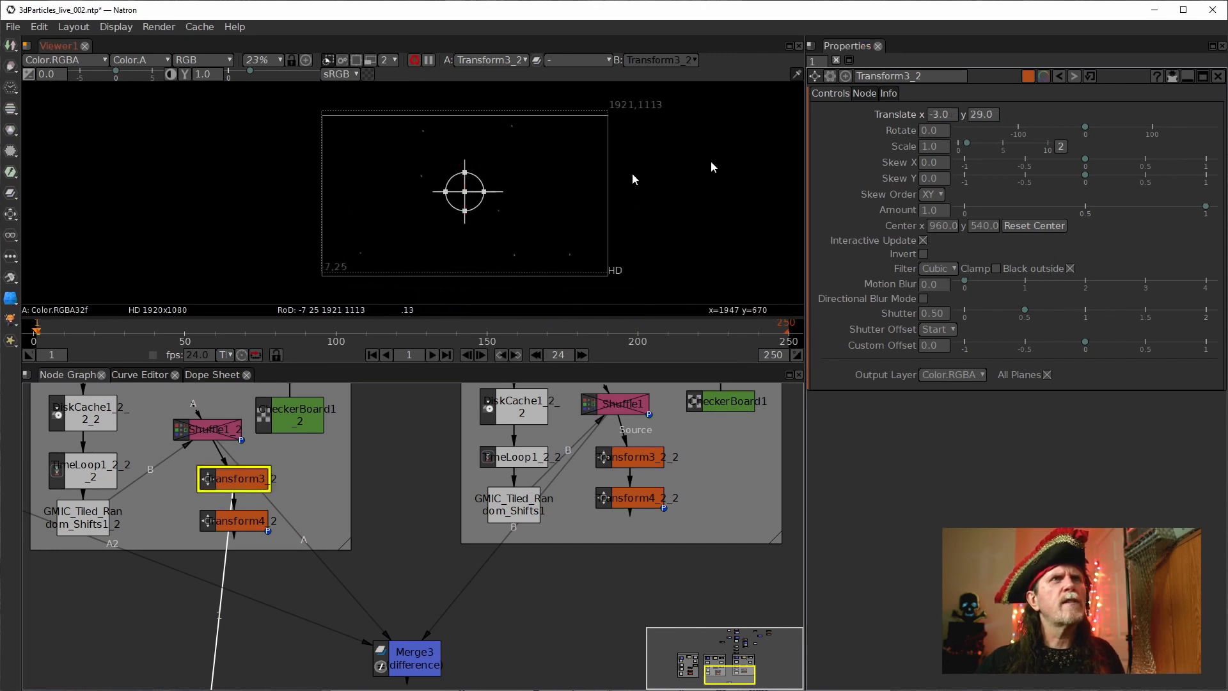
click(1090, 76)
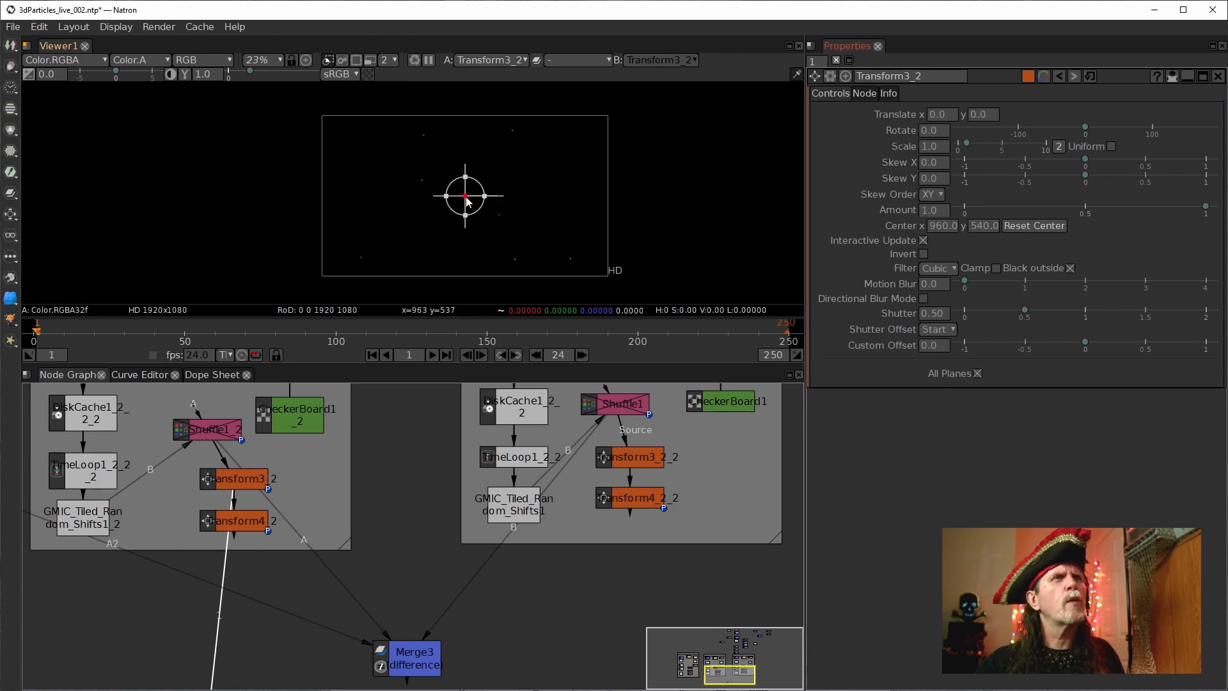
drag(466, 200, 471, 174)
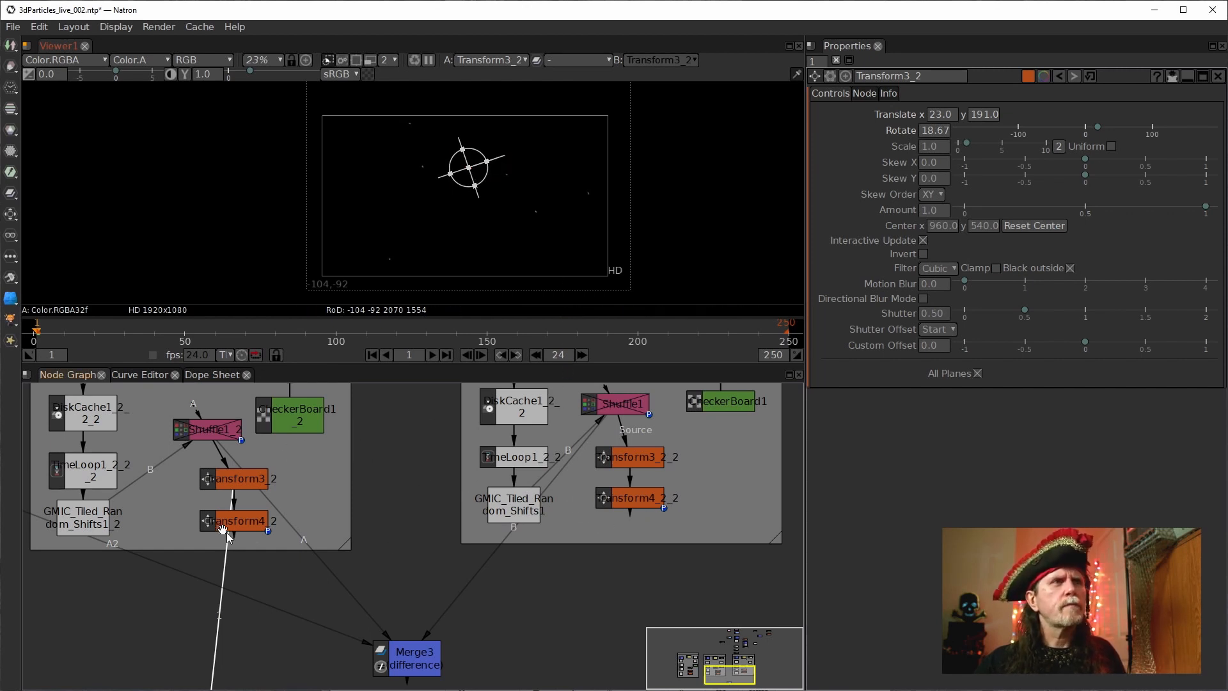
Step: View Transform4_2's output, check the particle positions at frame 25 and return to the first frame
click(253, 523)
key(1)
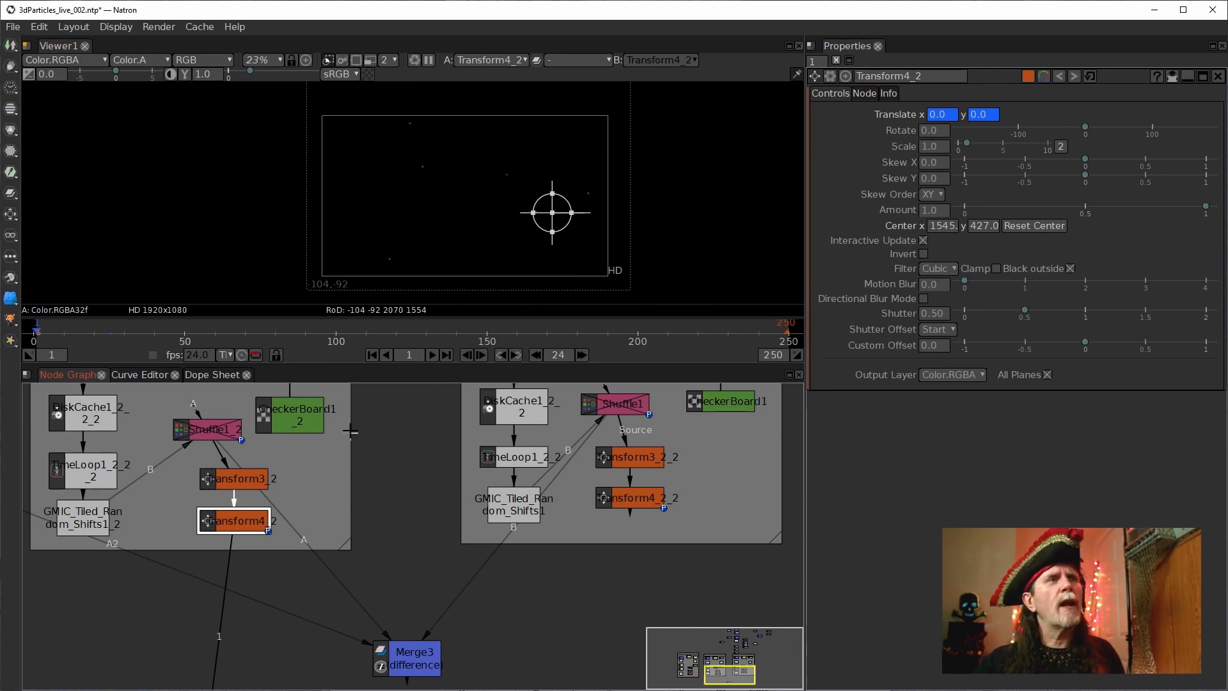
click(110, 344)
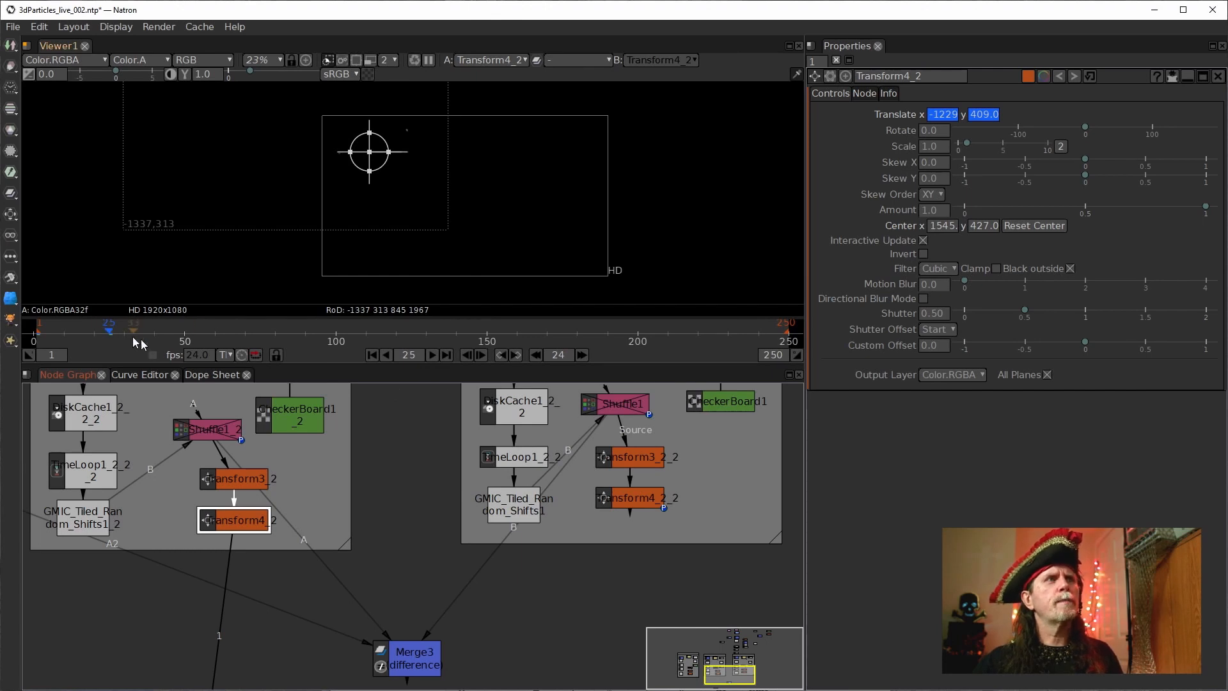
click(371, 355)
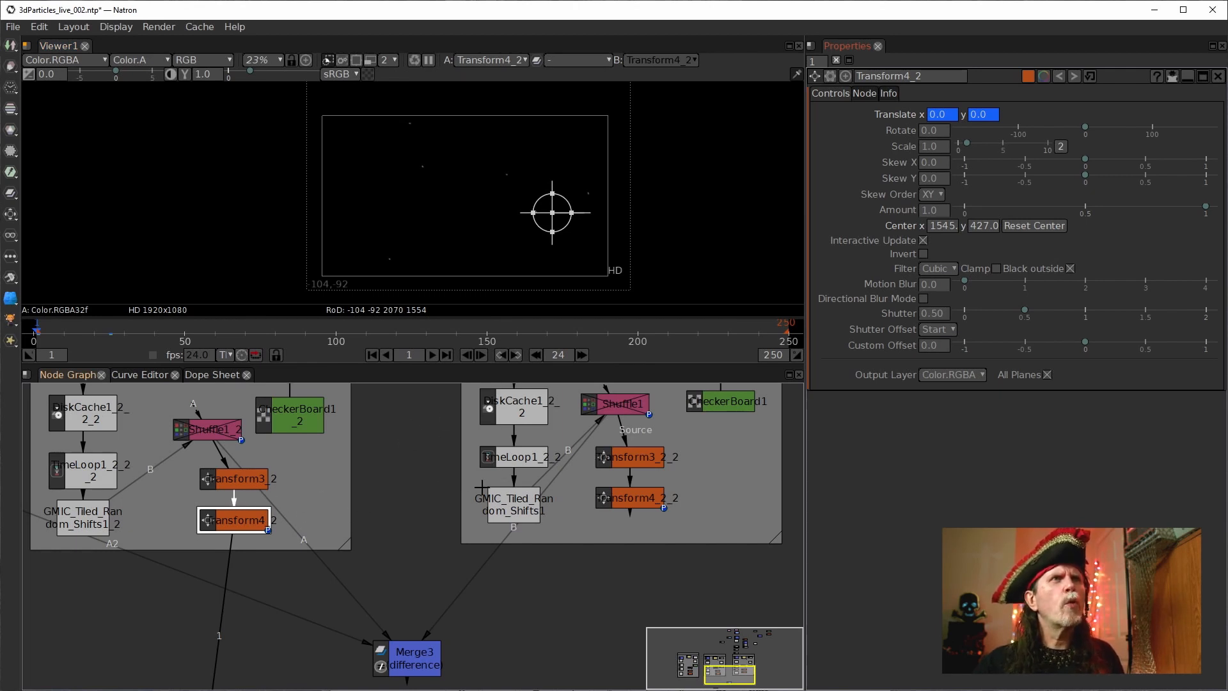
Step: View Transform3_2's output and move its image offset to about x 298, y -161
click(258, 483)
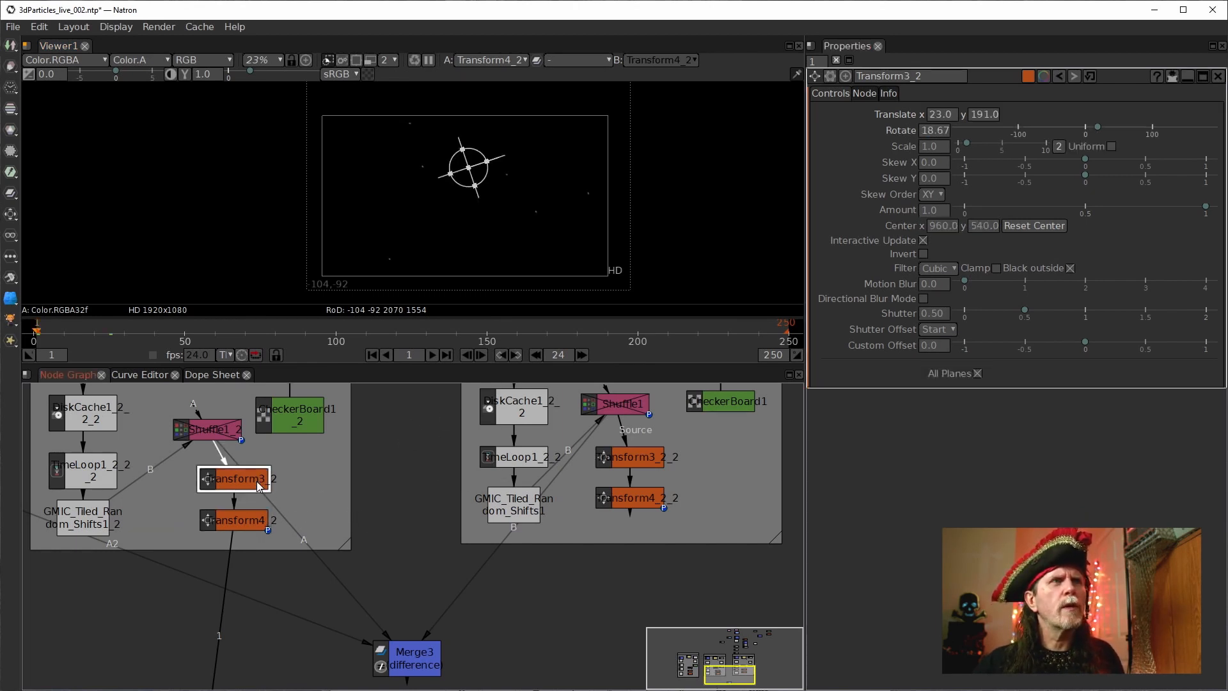
key(1)
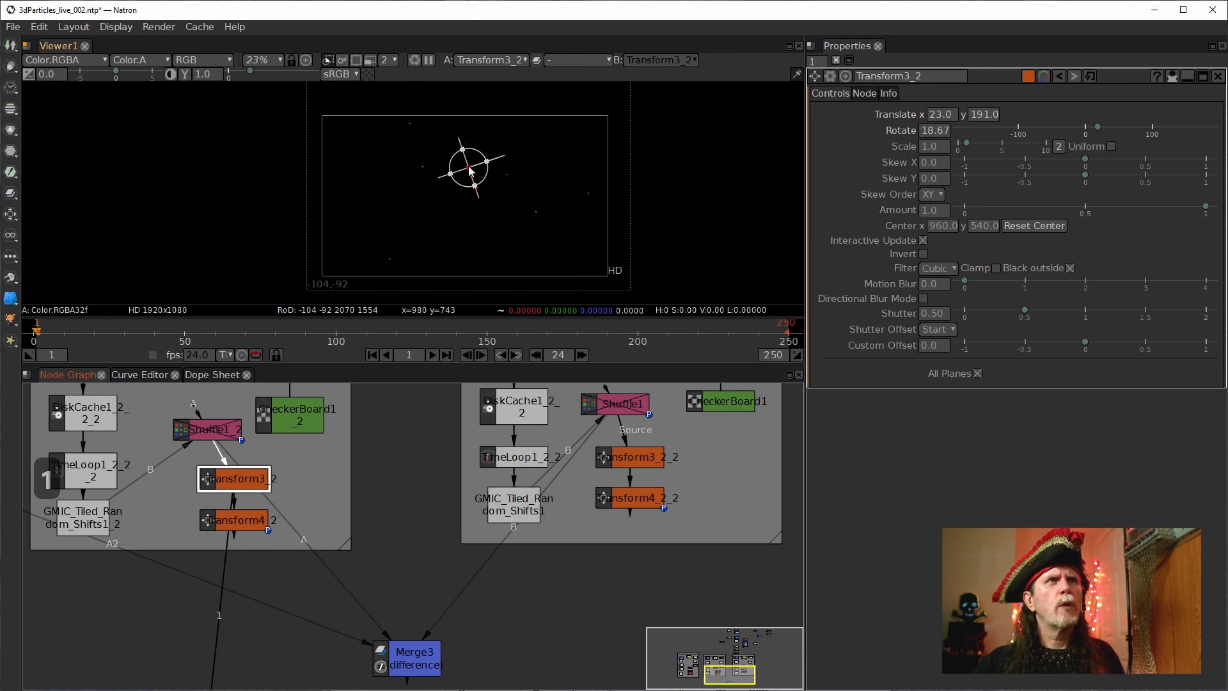
drag(470, 170, 514, 224)
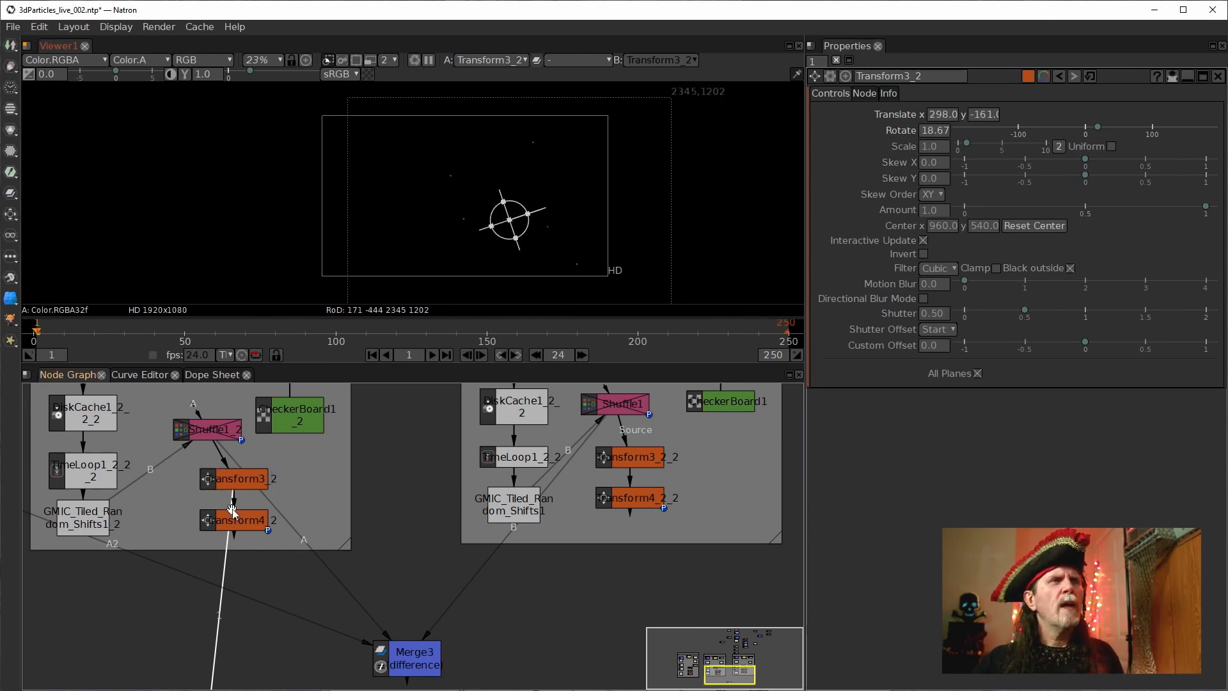
Step: Check Transform4_2's output at frames 25 and 13, and return to the first frame
drag(233, 512, 246, 524)
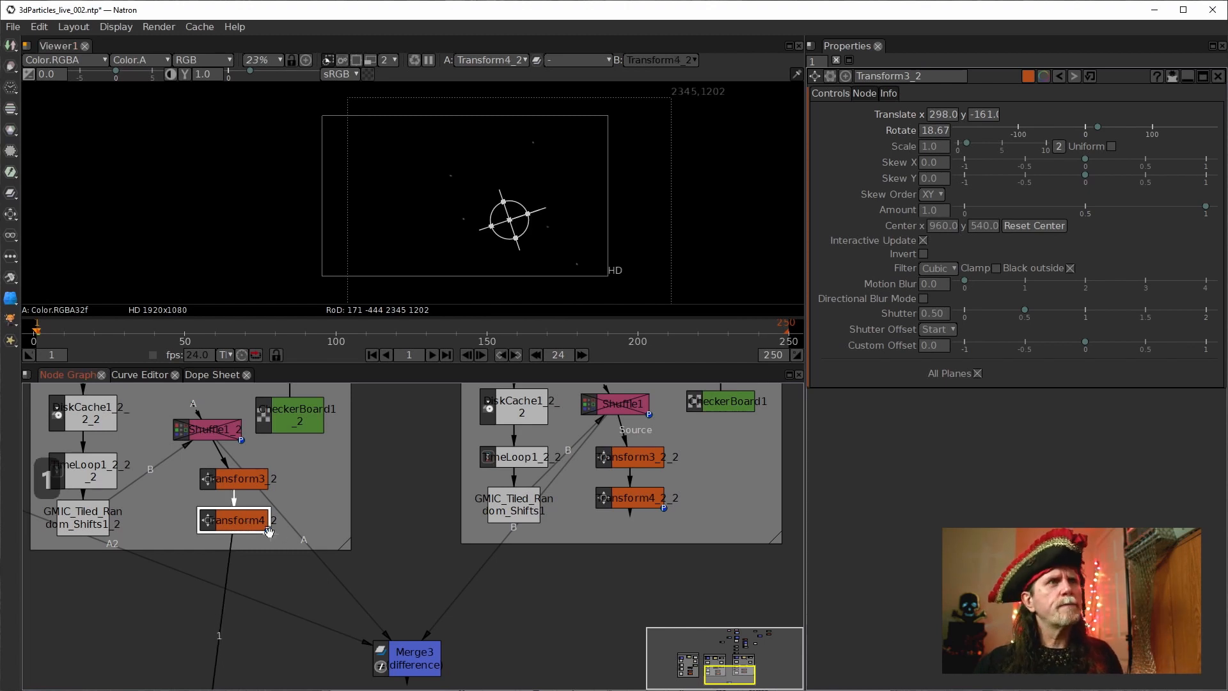
double_click(257, 532)
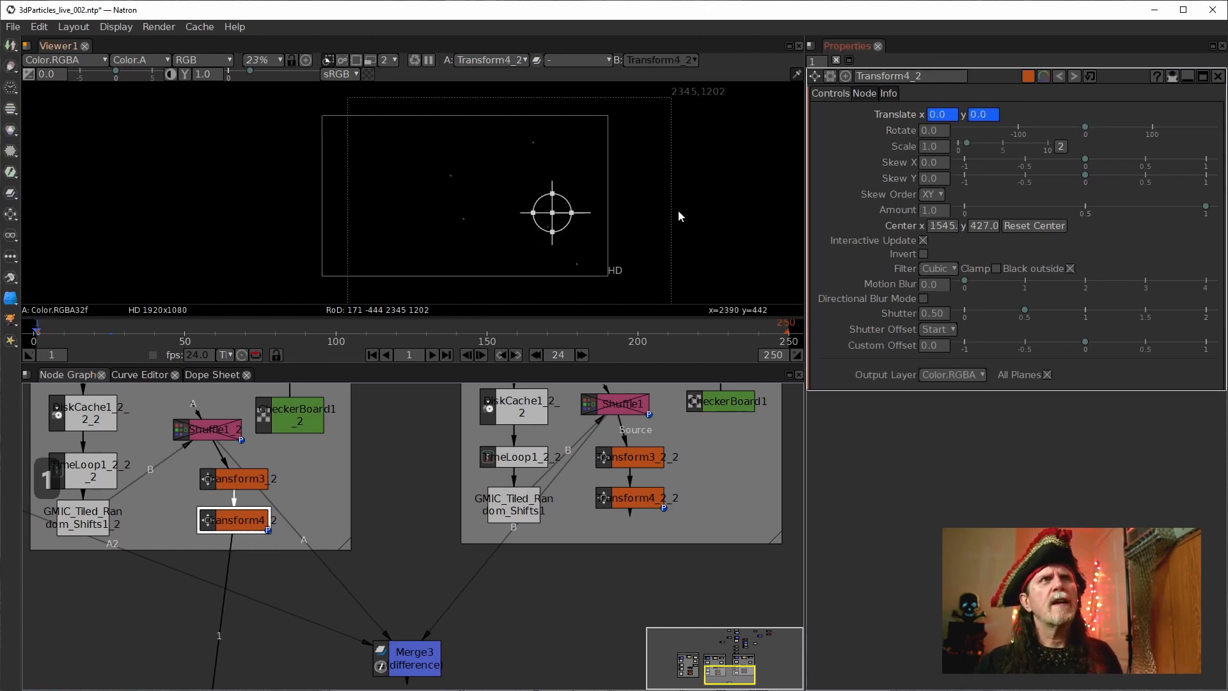
click(555, 220)
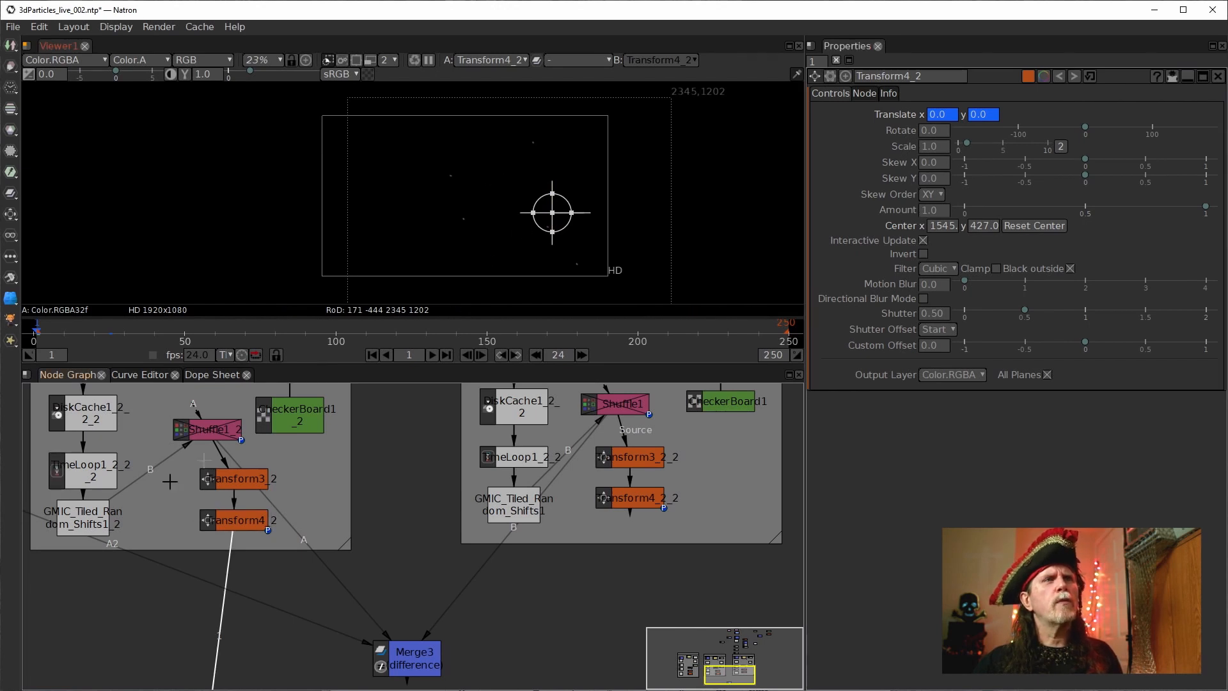
click(583, 355)
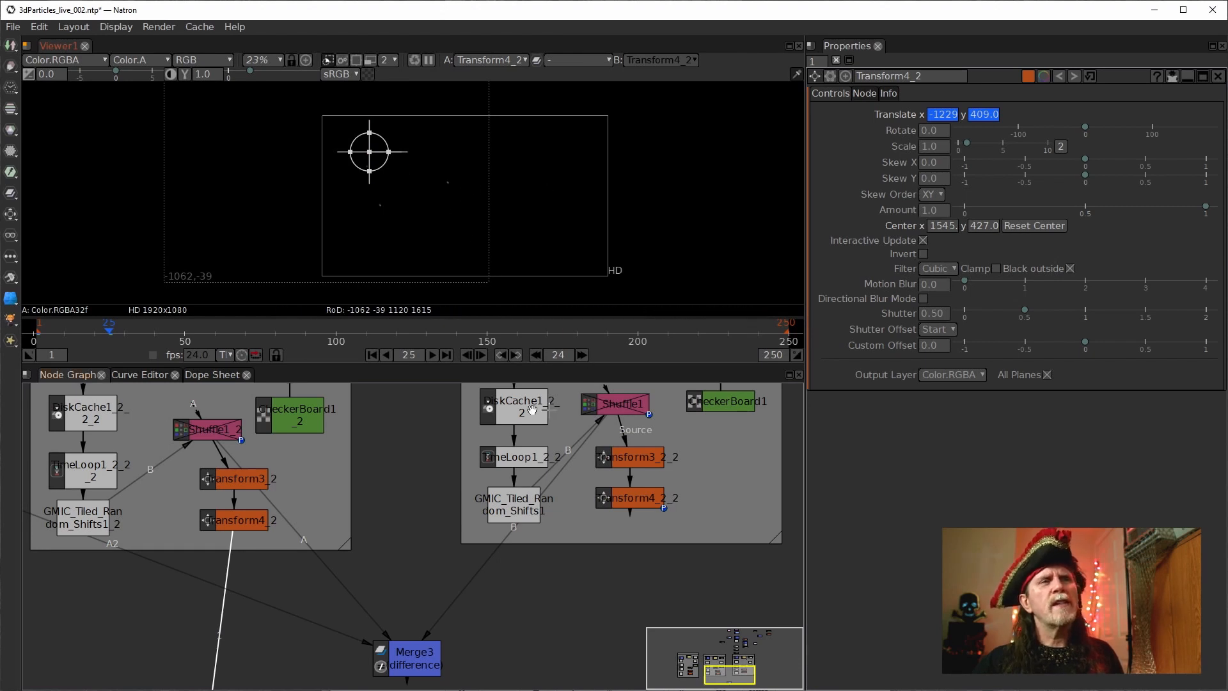
click(75, 324)
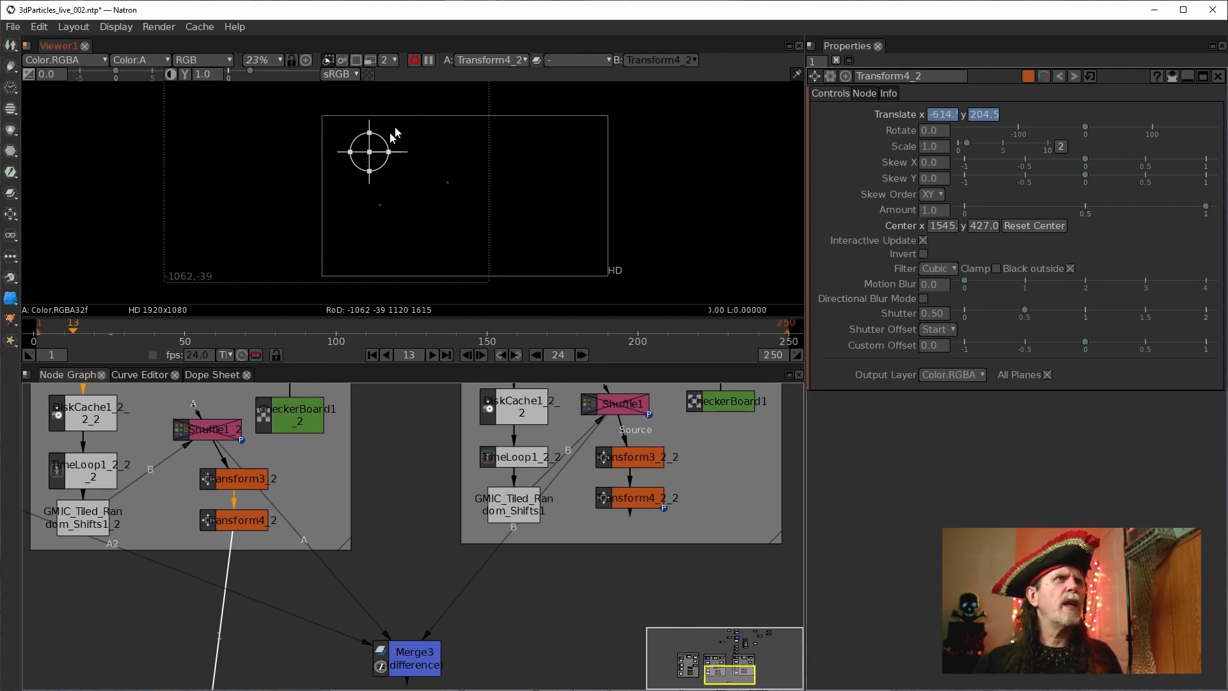
click(373, 354)
Step: View Transform3_2_2 in the third branch, rotate its image to about 144 and offset it to about x 465, y -256
drag(672, 584, 521, 580)
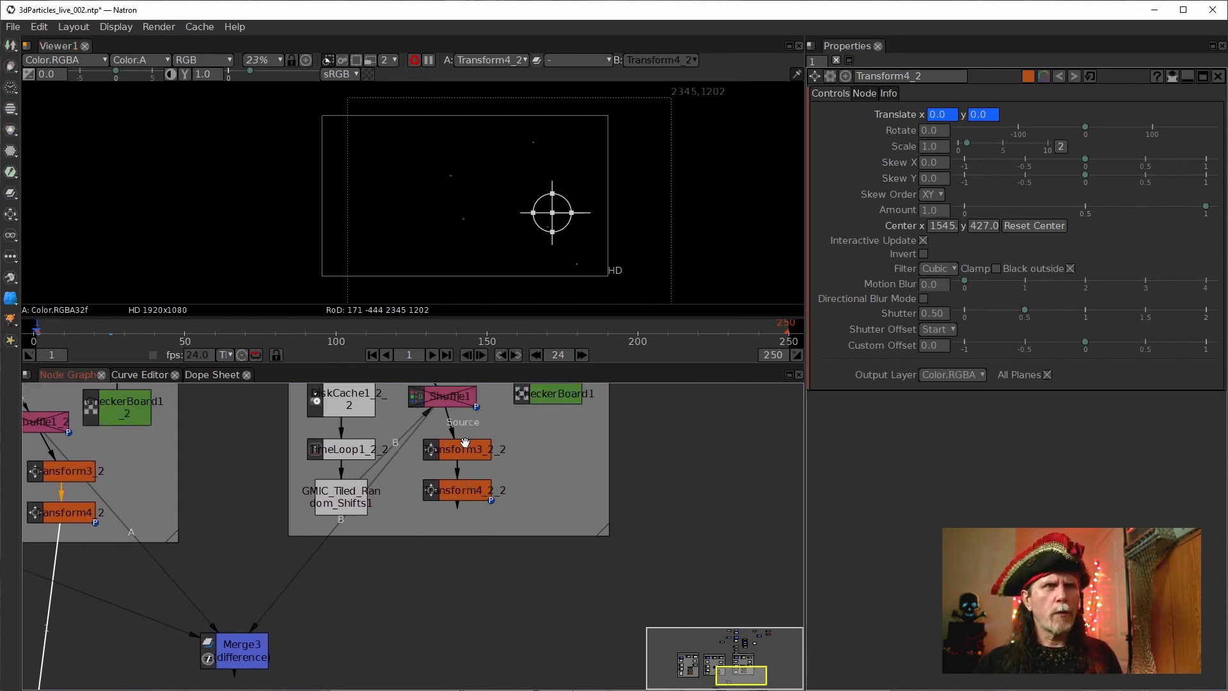
click(466, 443)
key(1)
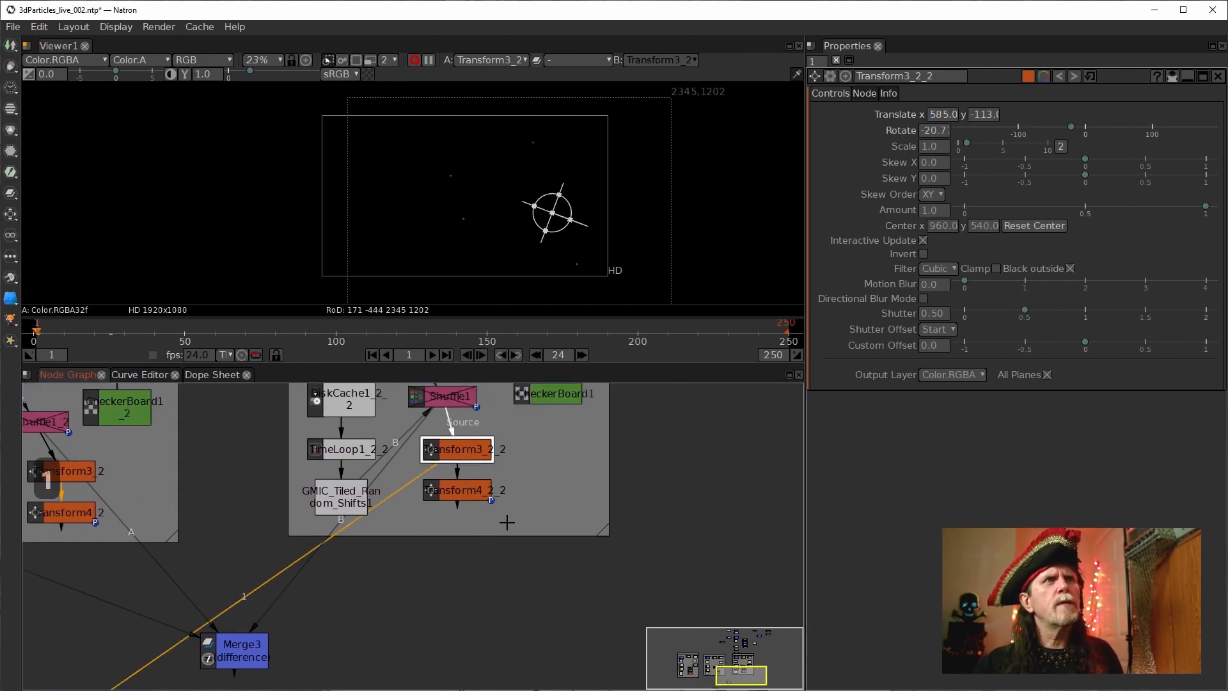
scroll(543, 471, down, 2)
scroll(515, 540, up, 2)
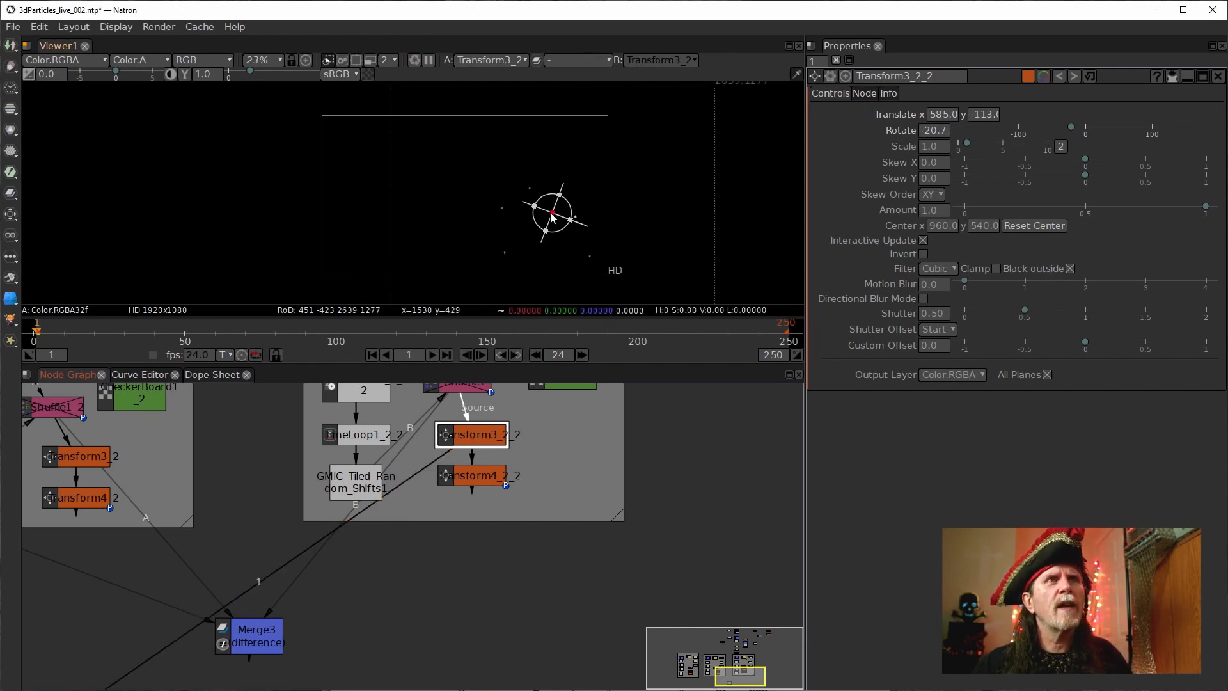
drag(554, 218, 475, 202)
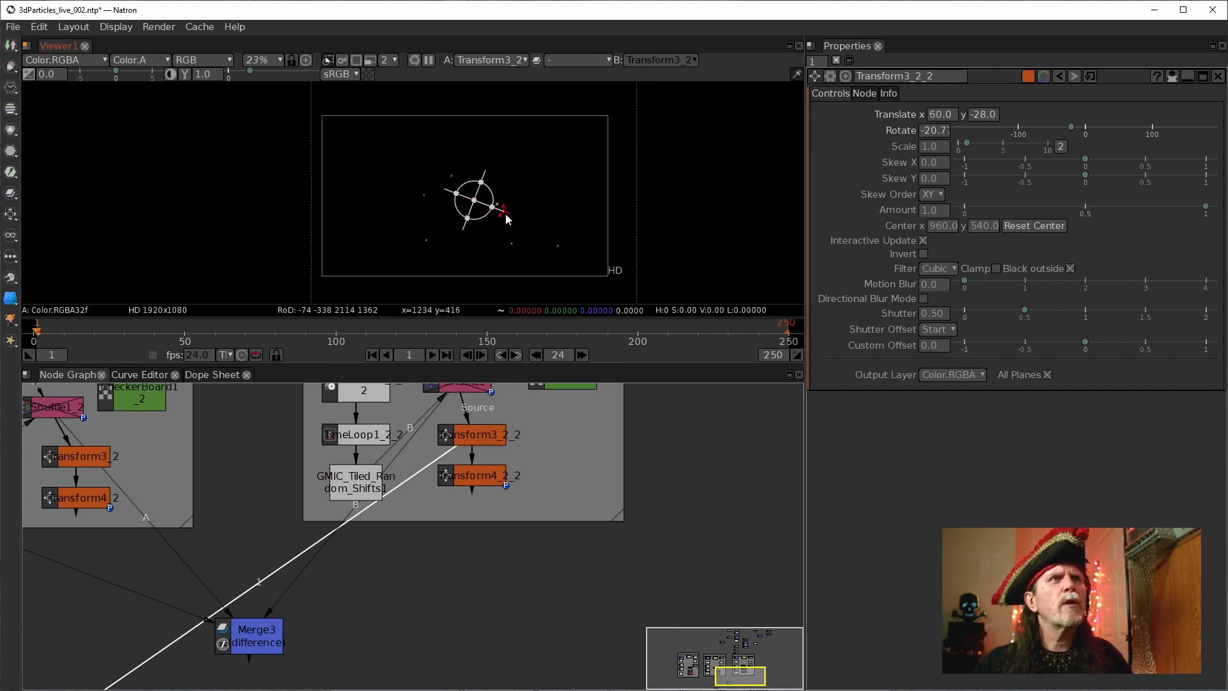
drag(503, 217, 527, 237)
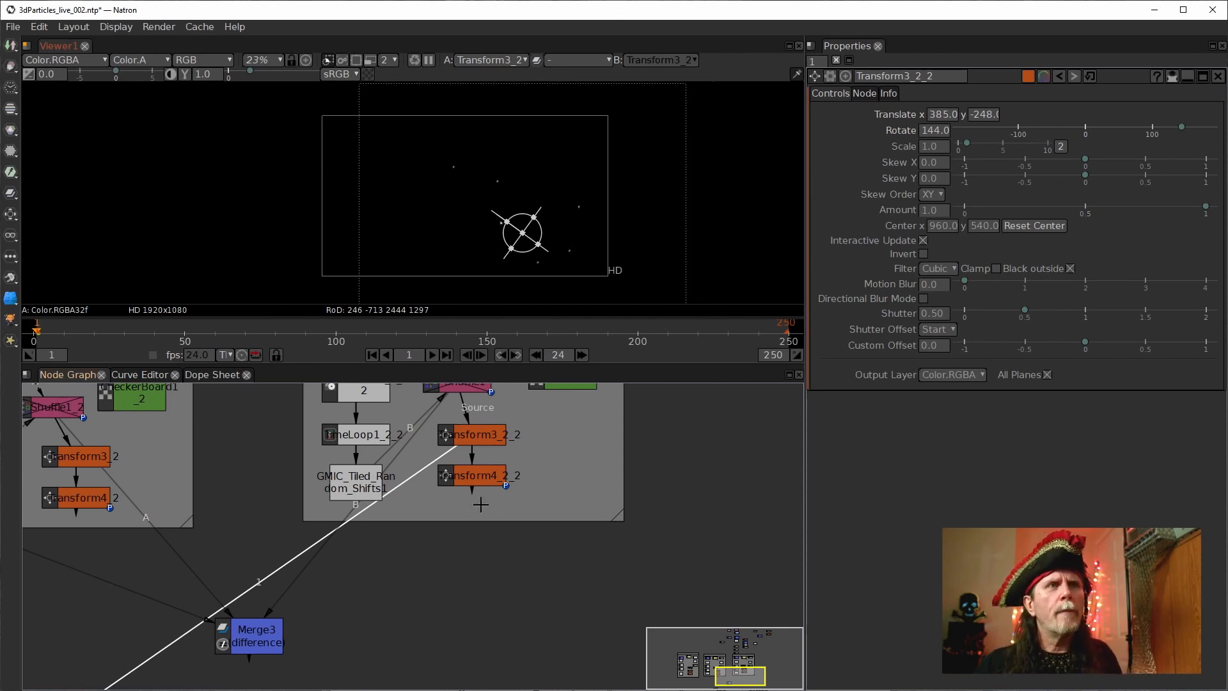
drag(523, 234, 537, 240)
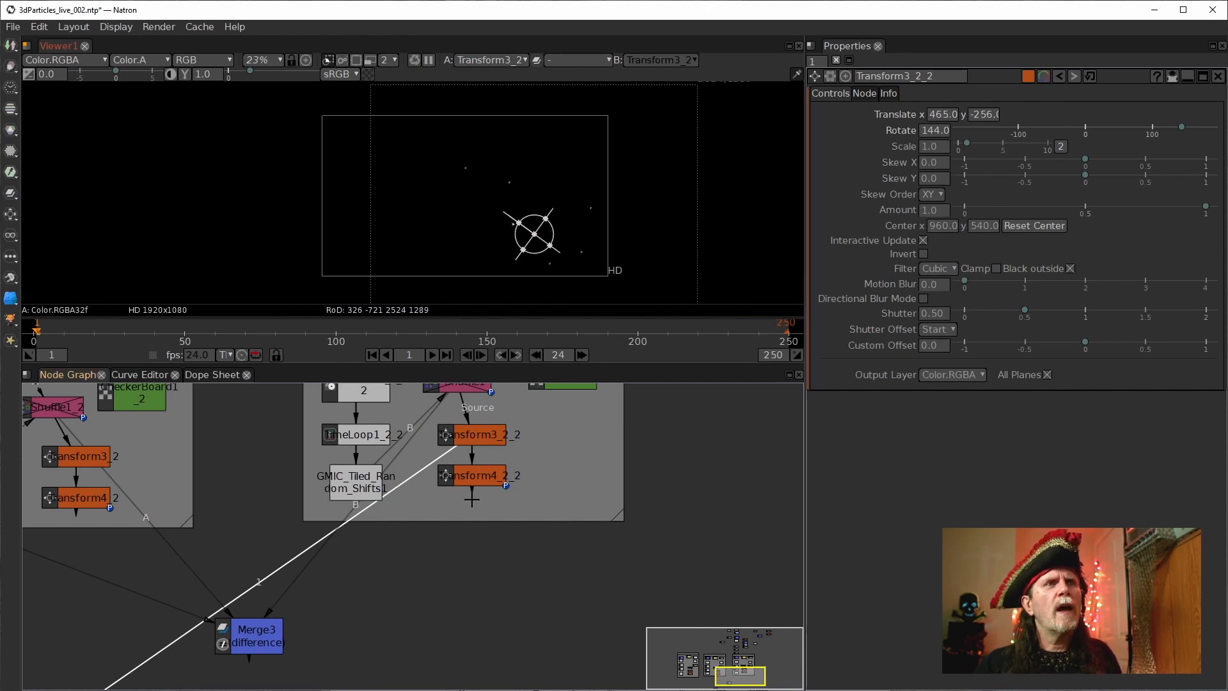
Step: Advance to frame 25, view Transform4_2_2's output and offset its image to about x -1253, y 296
click(473, 481)
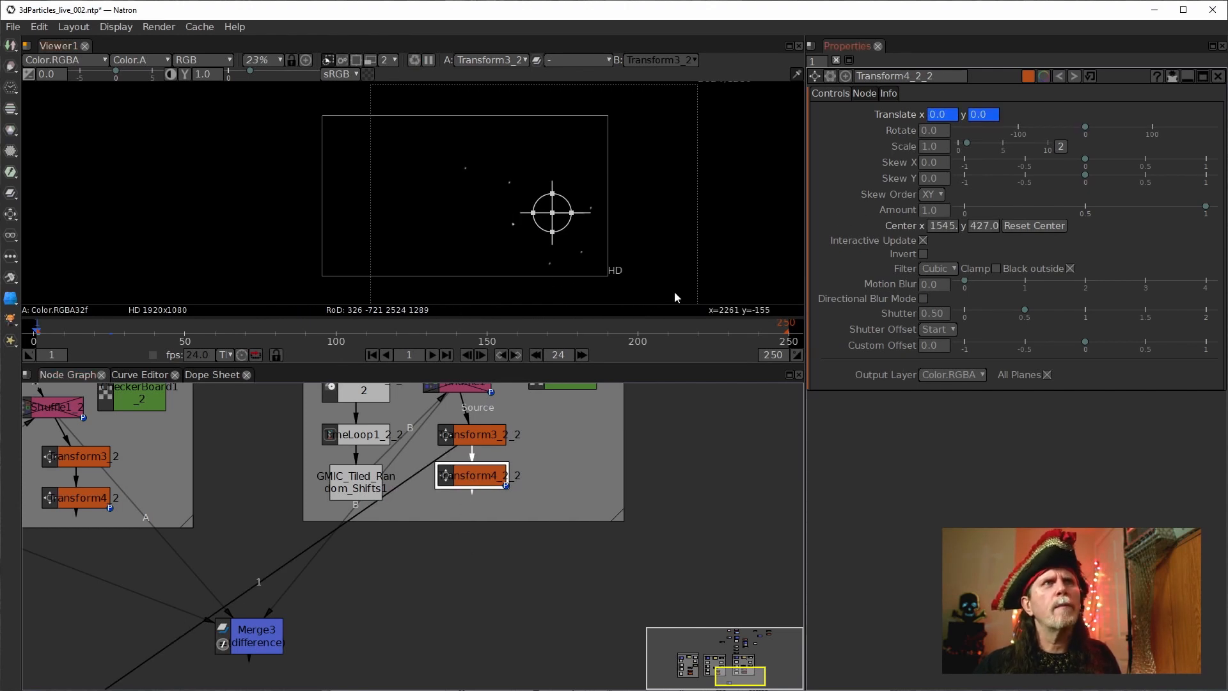
click(516, 355)
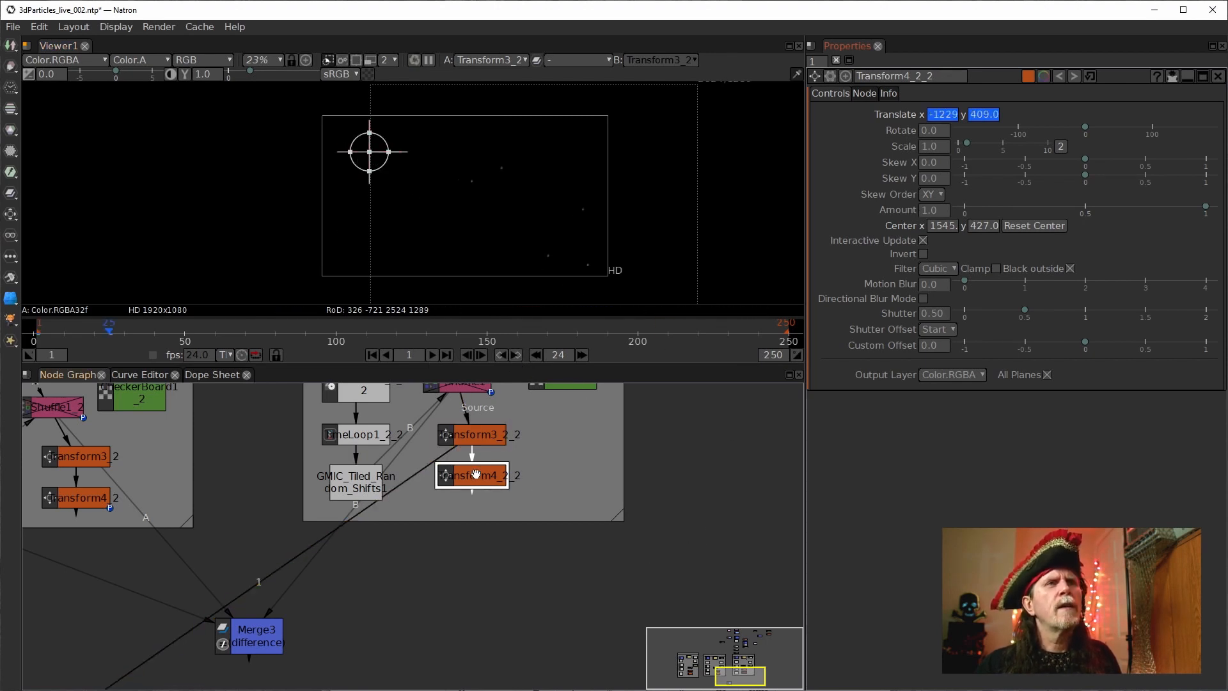
key(1)
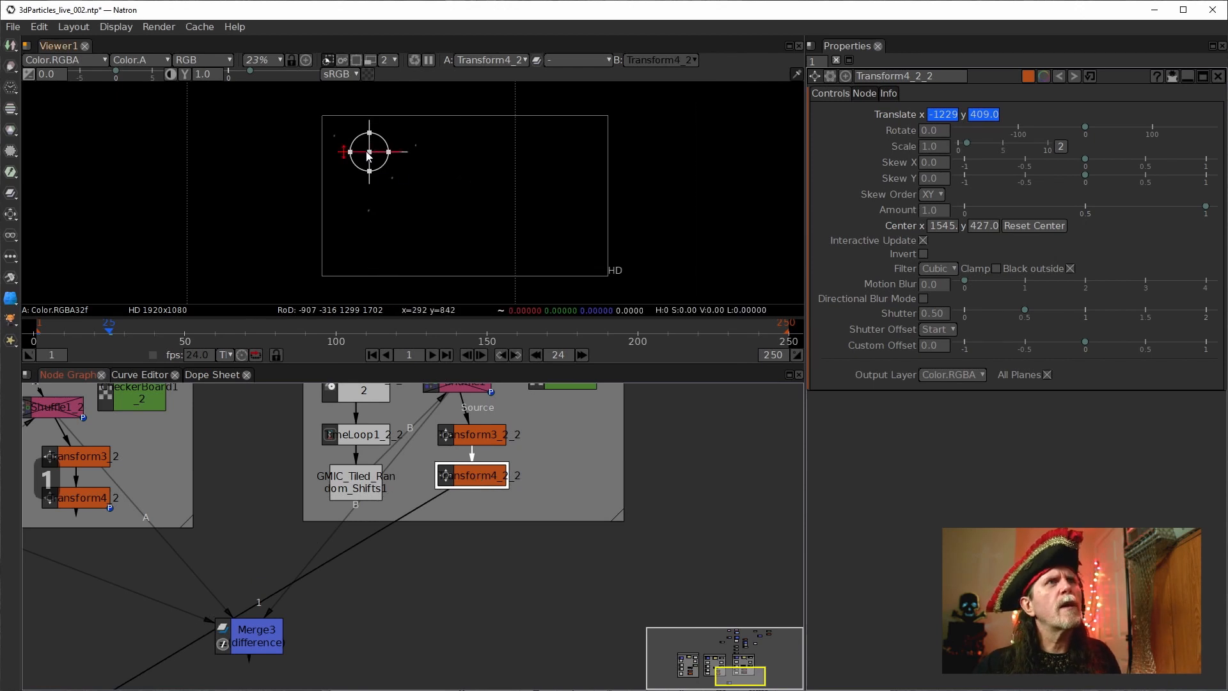
mouse_move(369, 157)
mouse_down()
mouse_move(386, 148)
mouse_move(397, 170)
mouse_move(377, 184)
mouse_move(368, 173)
mouse_up()
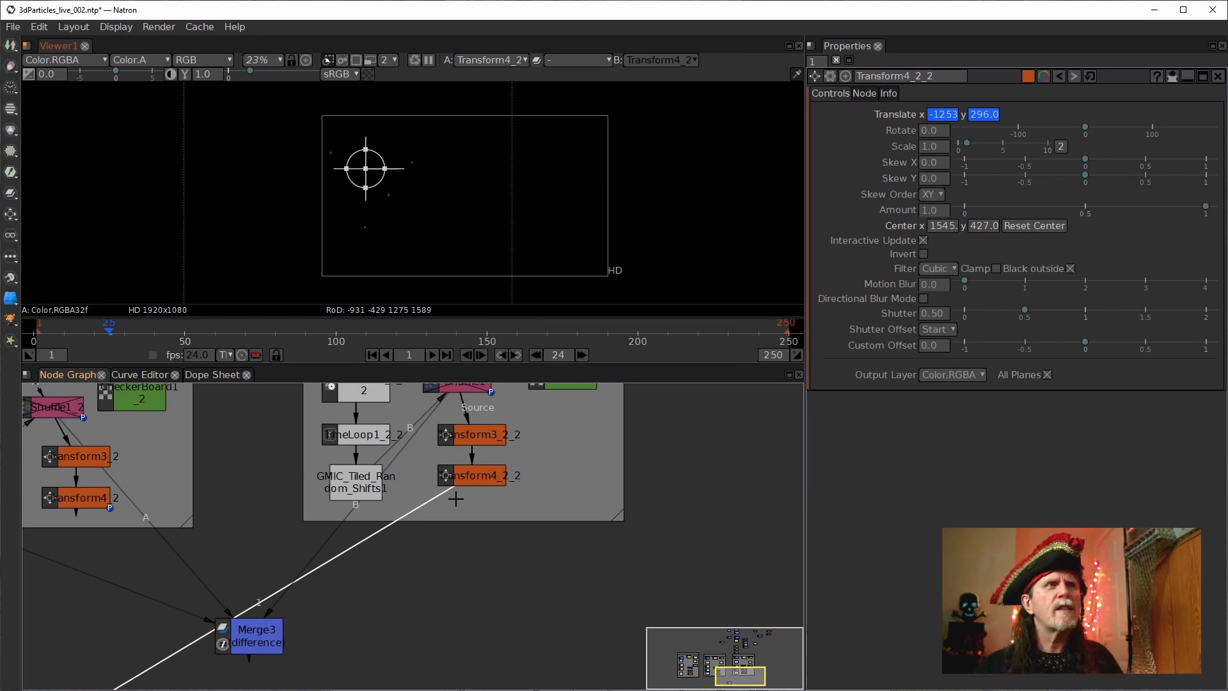
Step: Reconnect Merge3's A2, A and B inputs to Transform4, Transform4_2 and Transform4_2_2 respectively, and view the merged output
scroll(455, 597, down, 5)
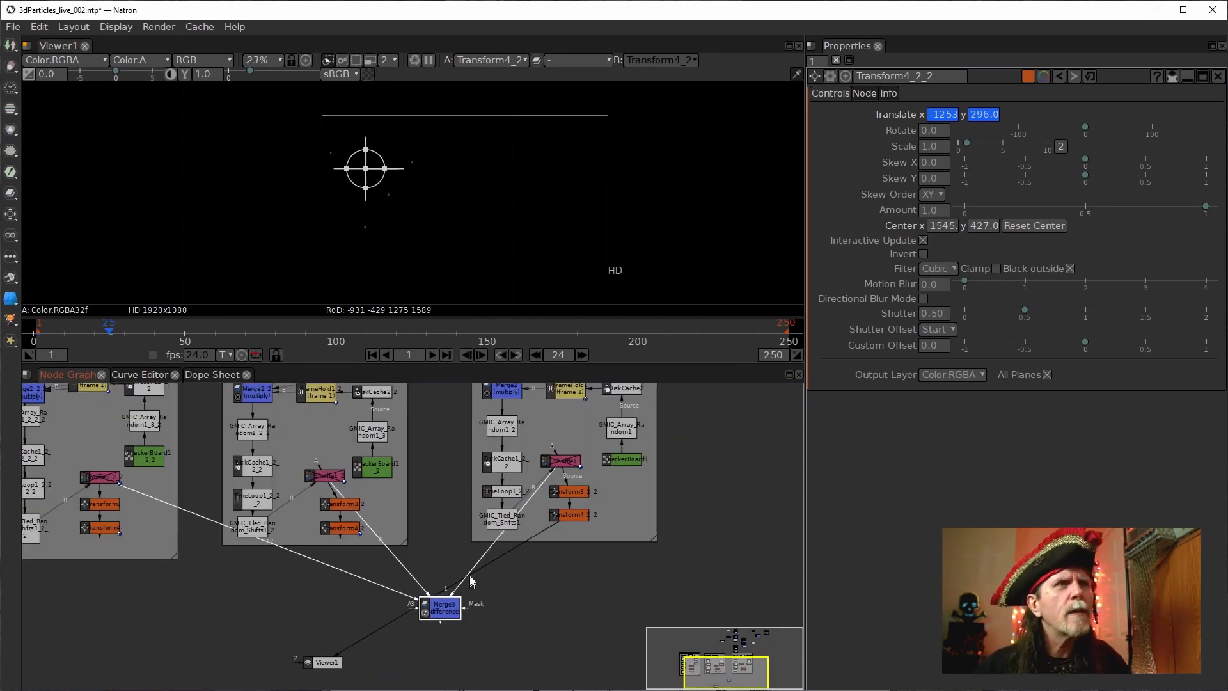
scroll(446, 573, up, 3)
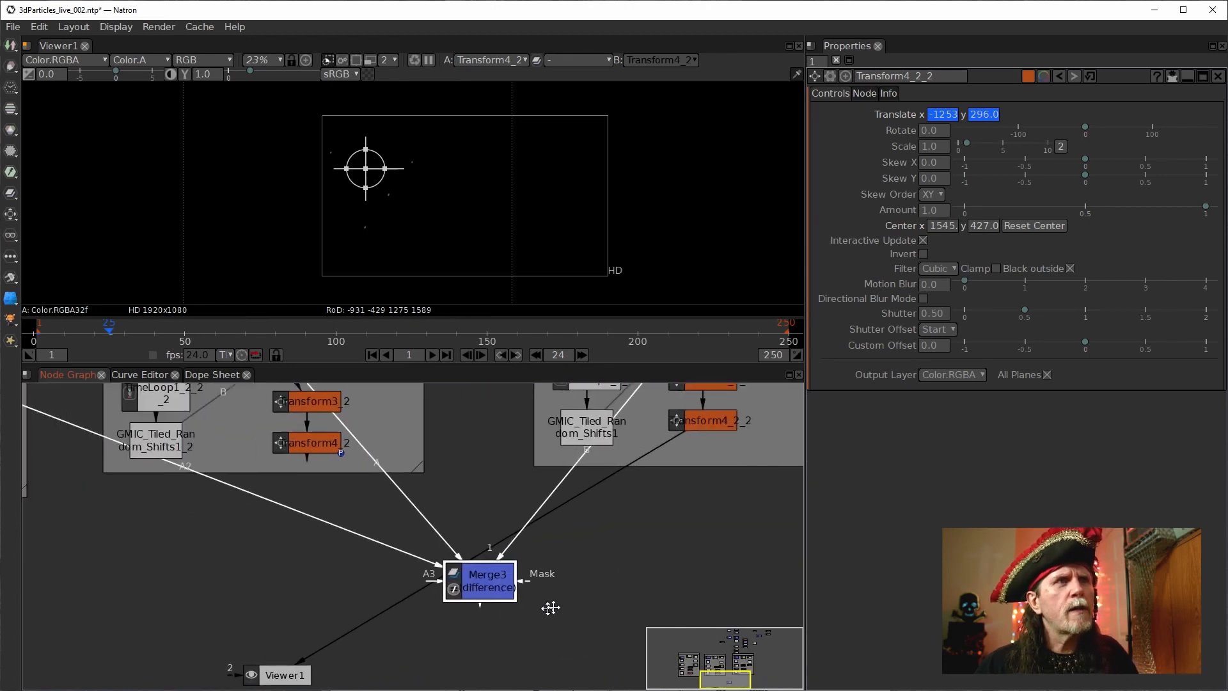
scroll(526, 601, down, 3)
drag(526, 602, 515, 609)
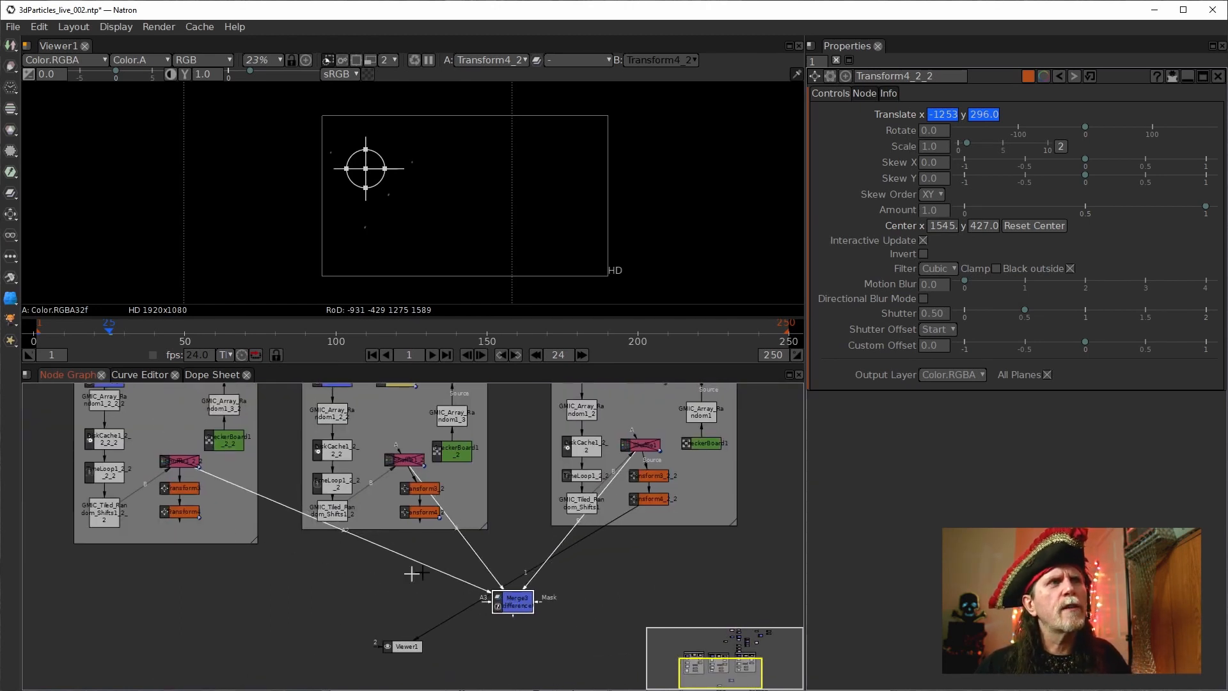
drag(447, 580, 183, 516)
click(183, 516)
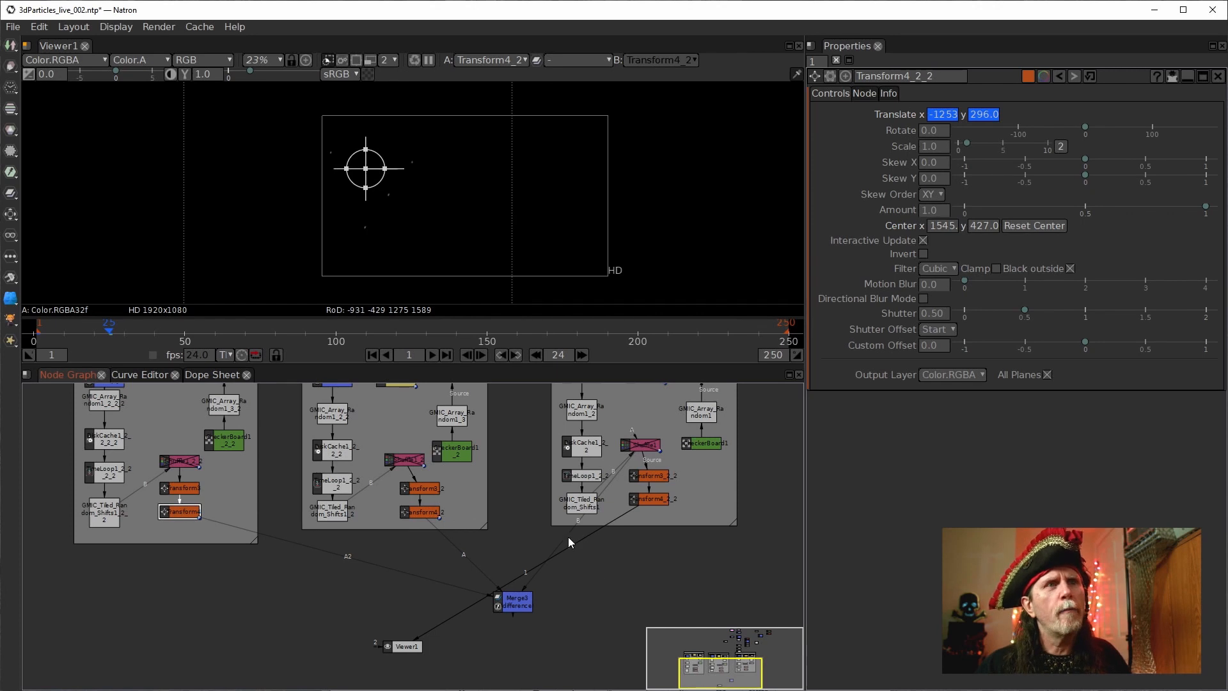
drag(569, 537, 661, 496)
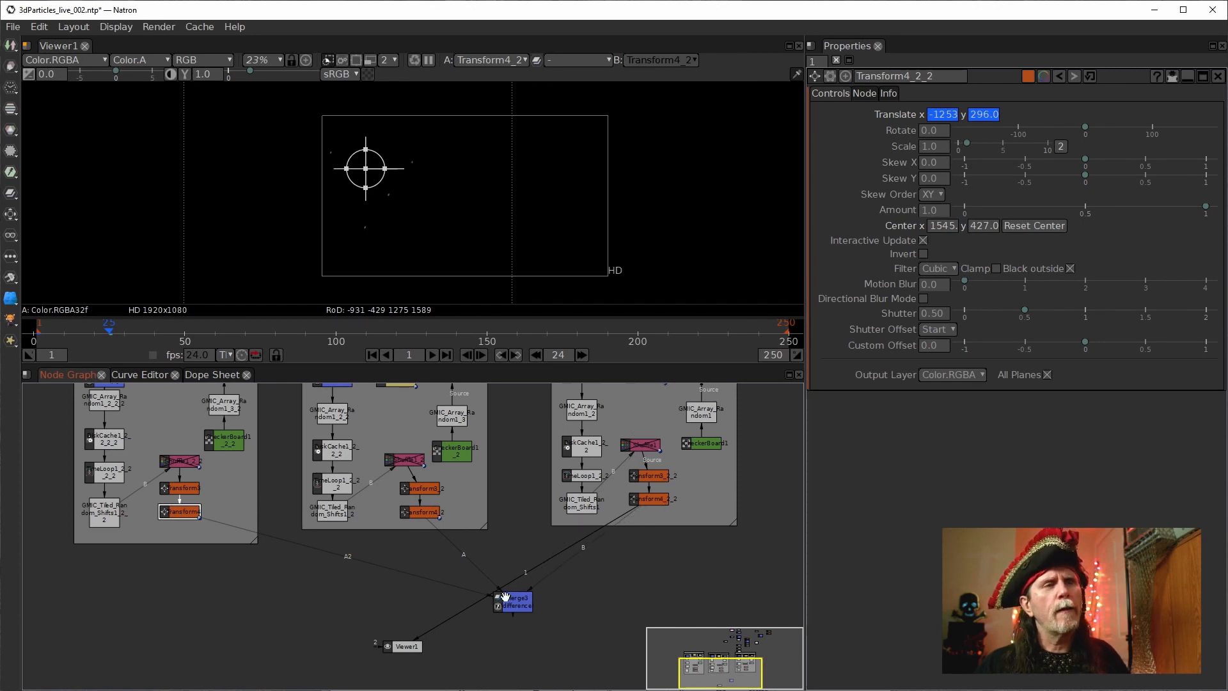
click(506, 598)
key(1)
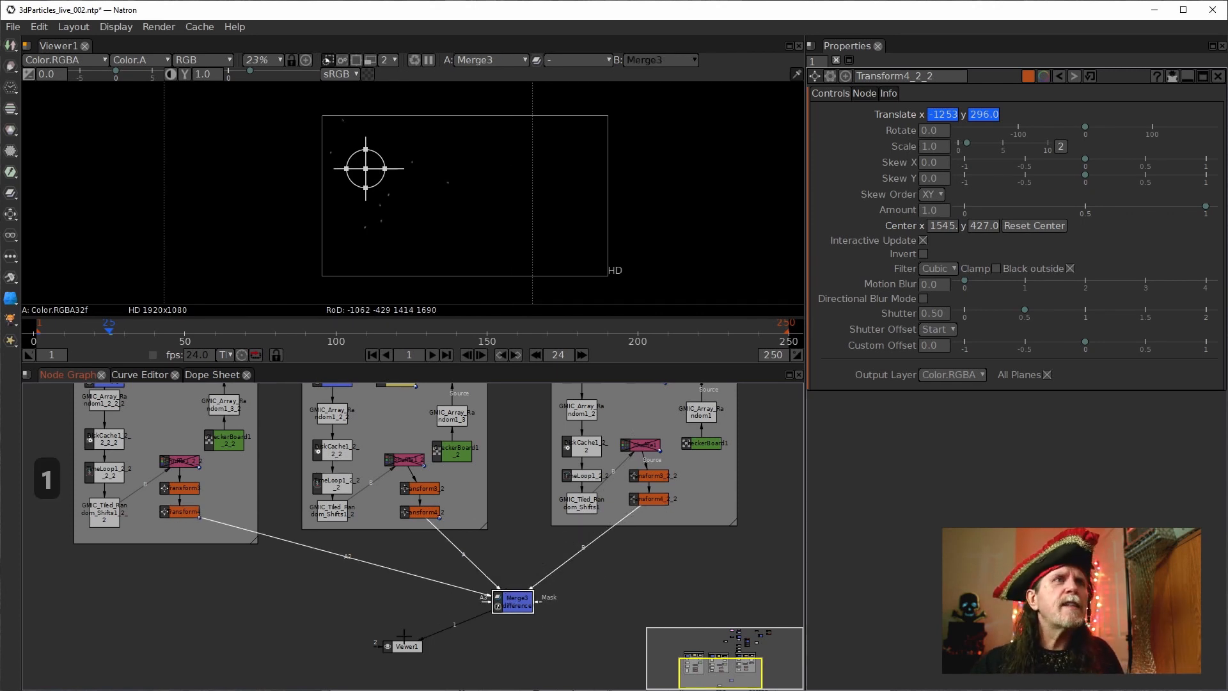
Step: Move the viewer and Merge3 nodes beneath the middle branch and set Merge3's operation to over
drag(413, 642, 485, 652)
drag(521, 605, 429, 597)
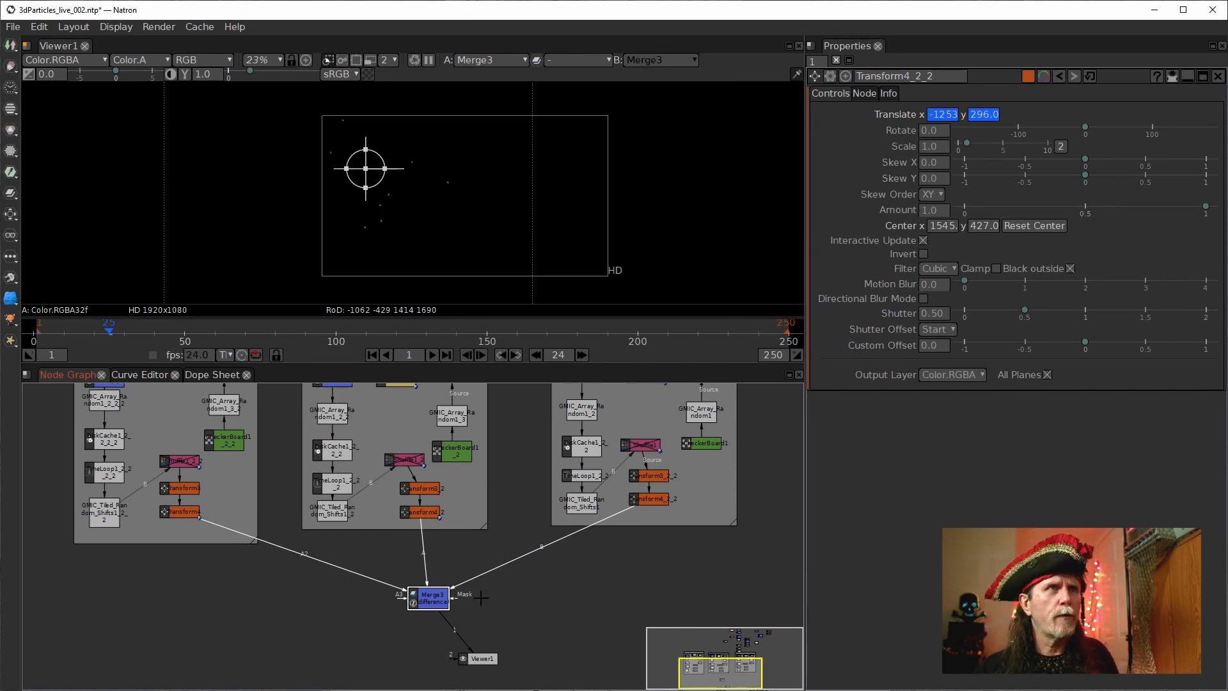
double_click(427, 599)
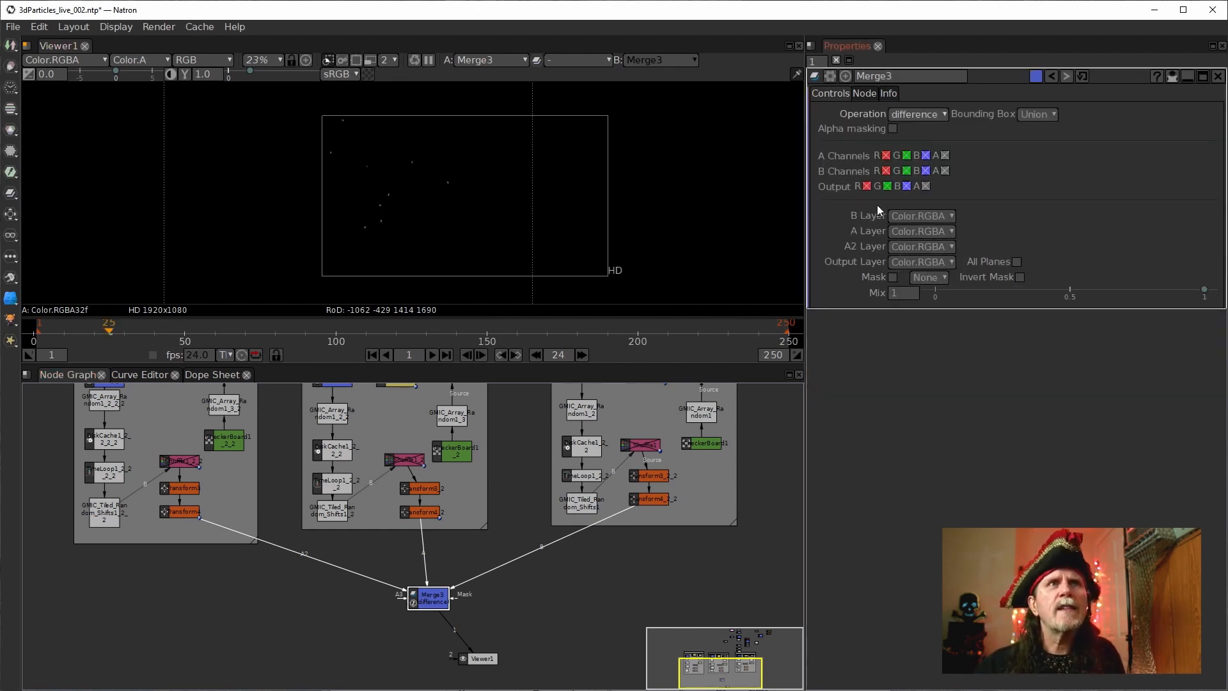
click(940, 113)
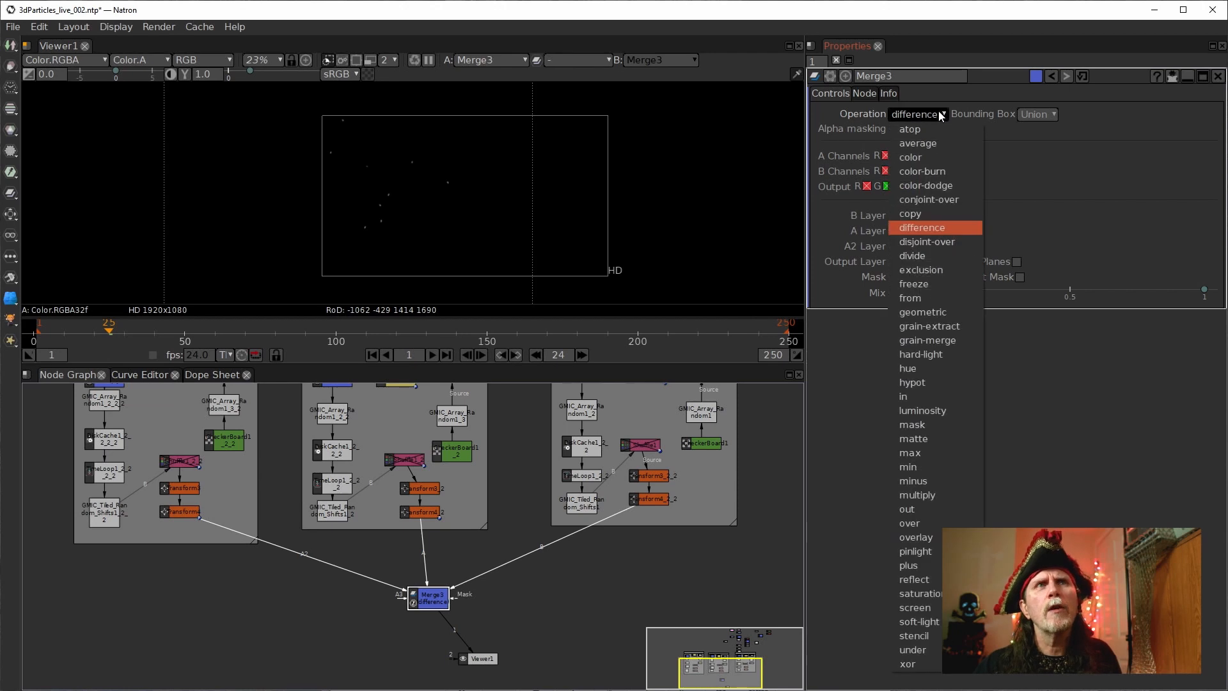
click(916, 527)
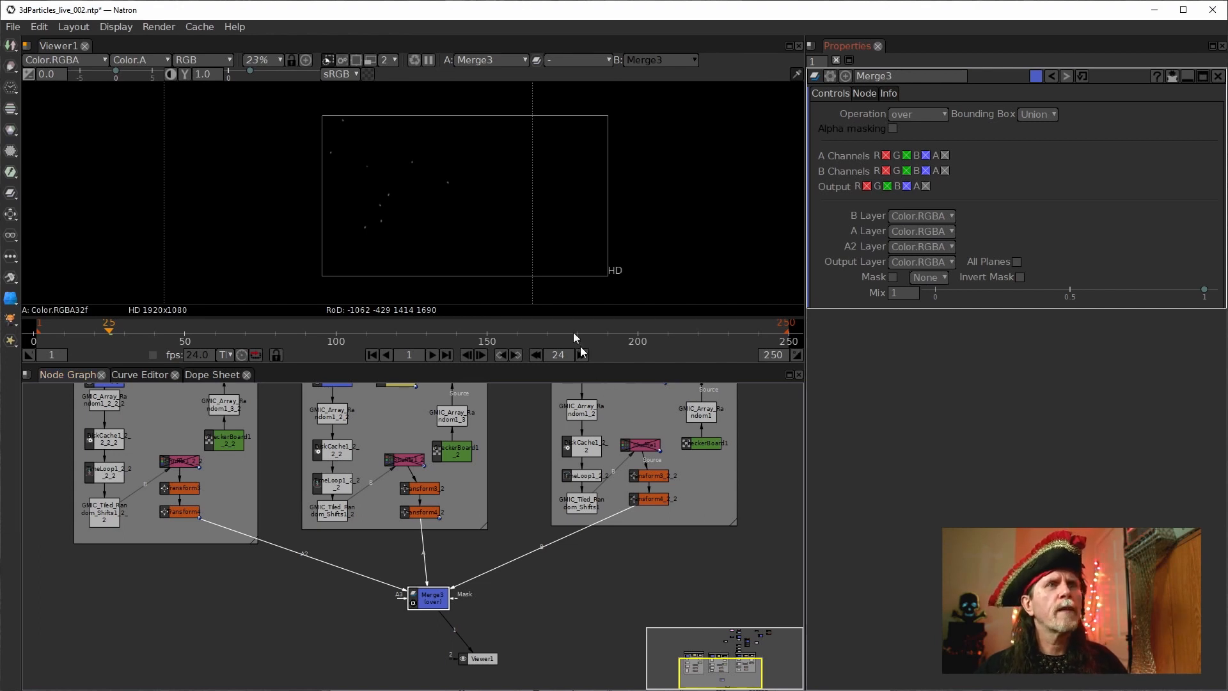
Step: Compare the outputs of Transform4, Transform4_2 and Transform4_2_2 in turn with Merge3's merged output
drag(505, 246, 612, 232)
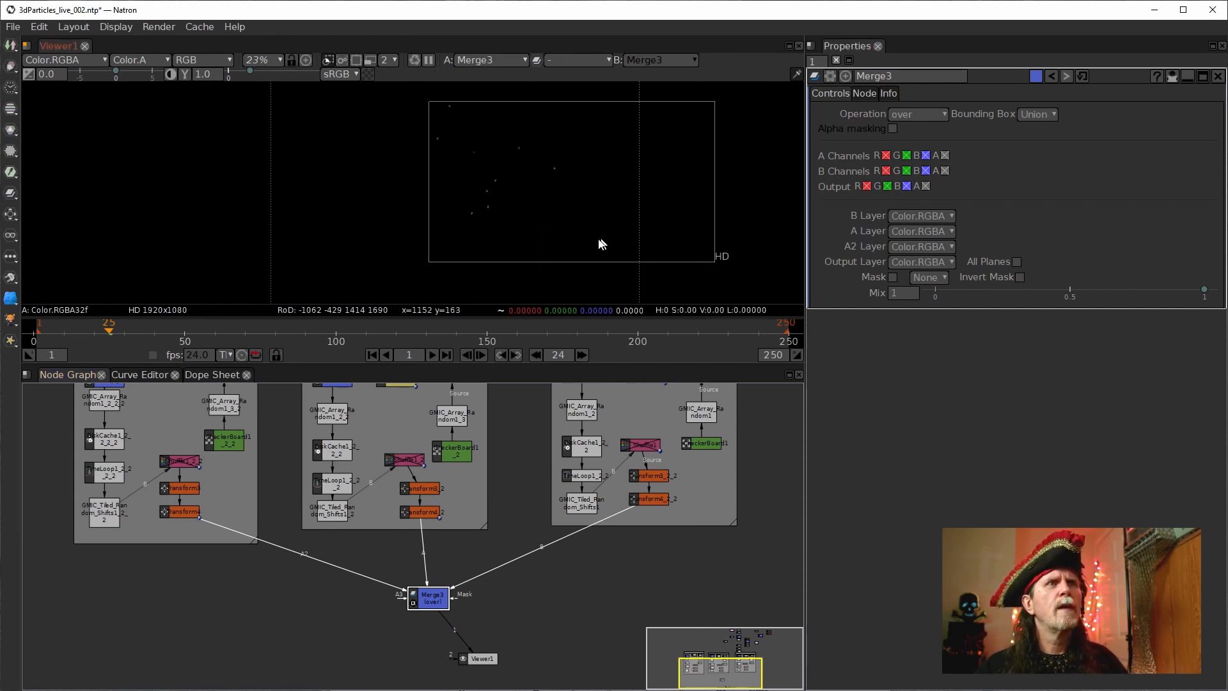
scroll(602, 244, down, 2)
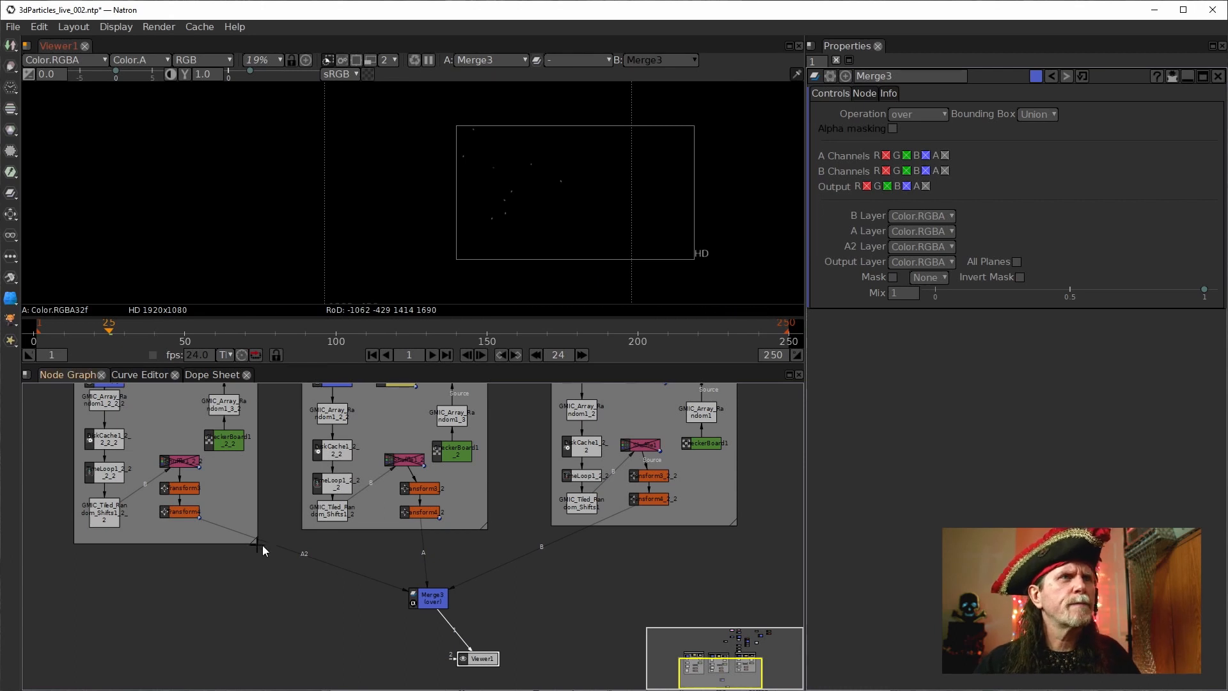
click(176, 510)
key(1)
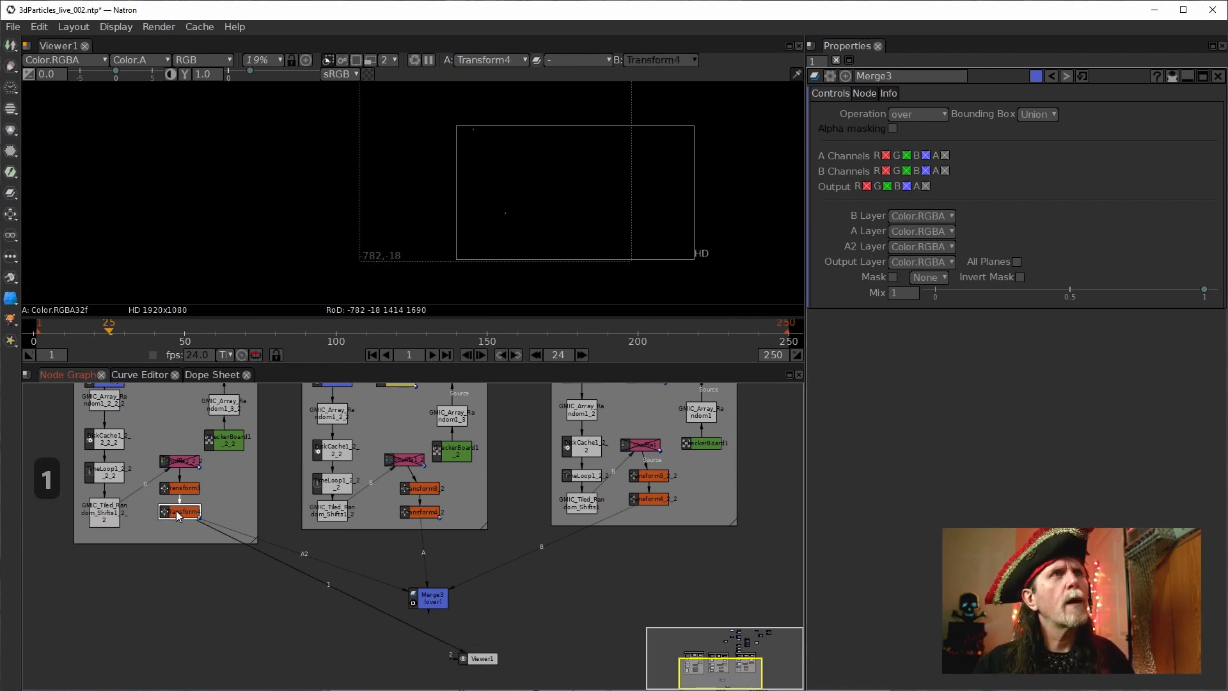
click(424, 517)
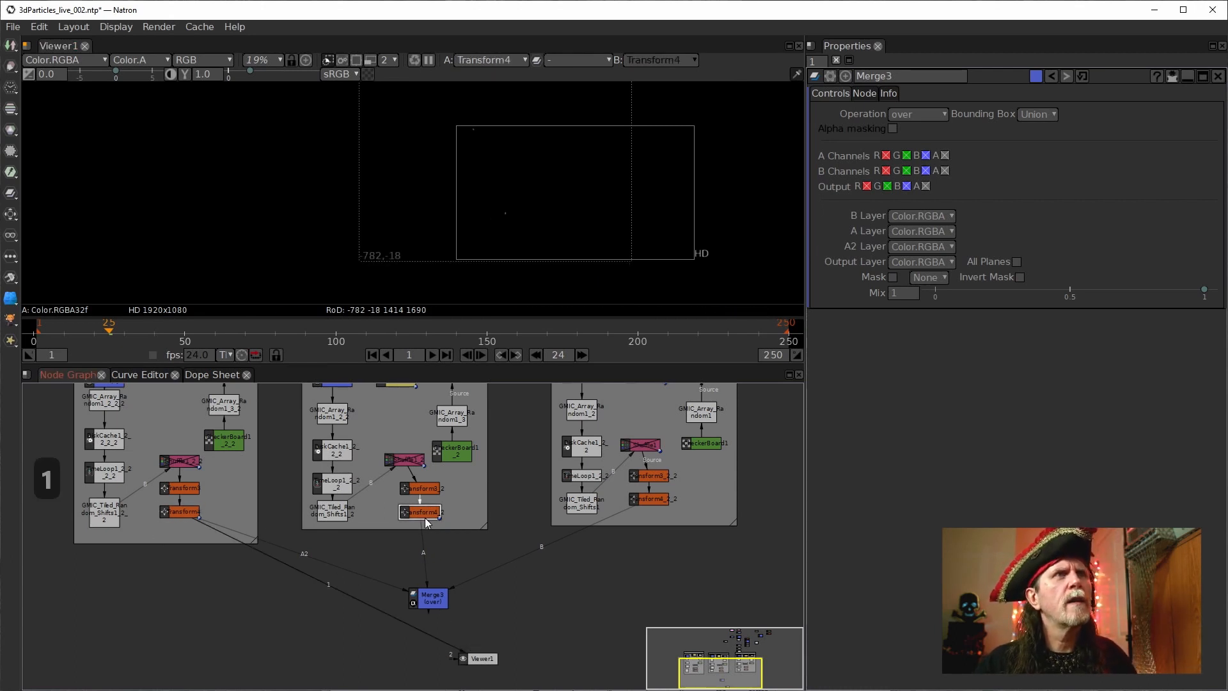
key(1)
click(433, 595)
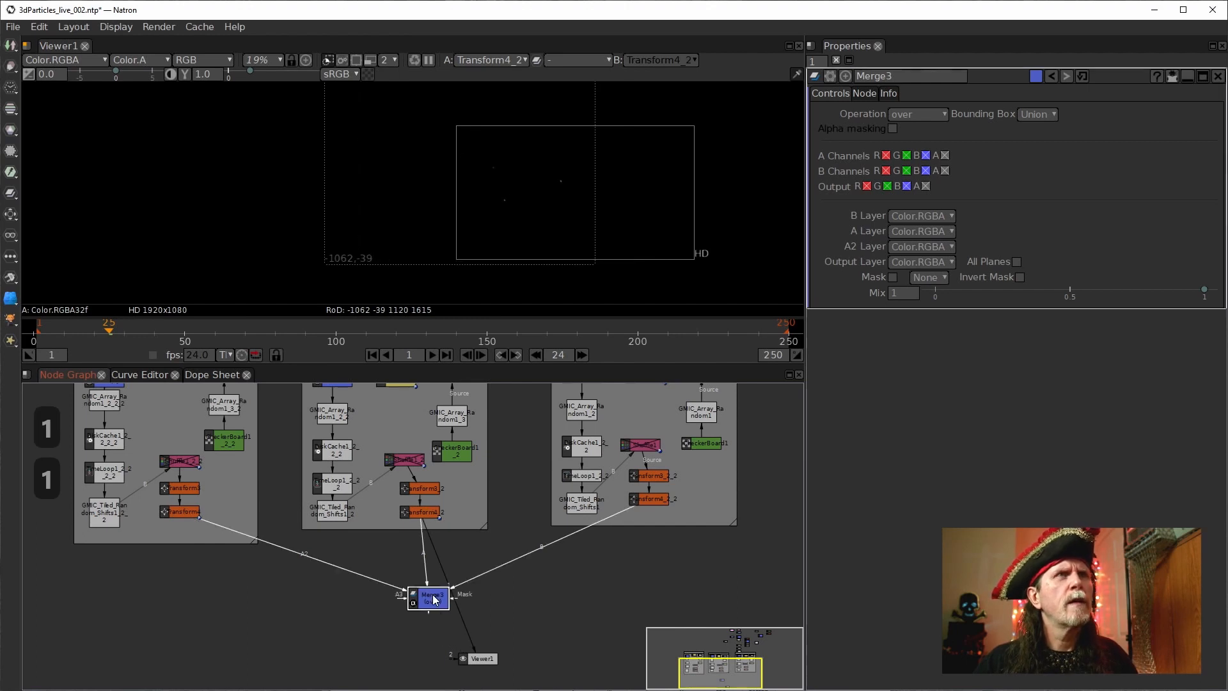
key(1)
click(640, 503)
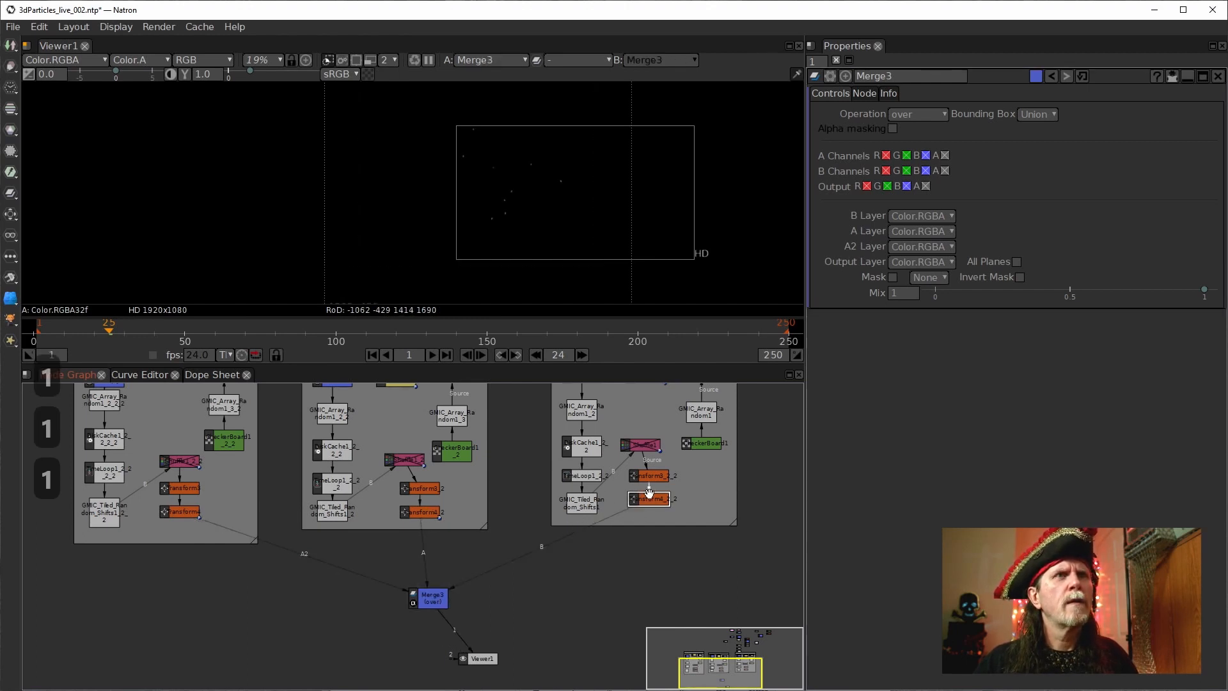
key(1)
click(429, 602)
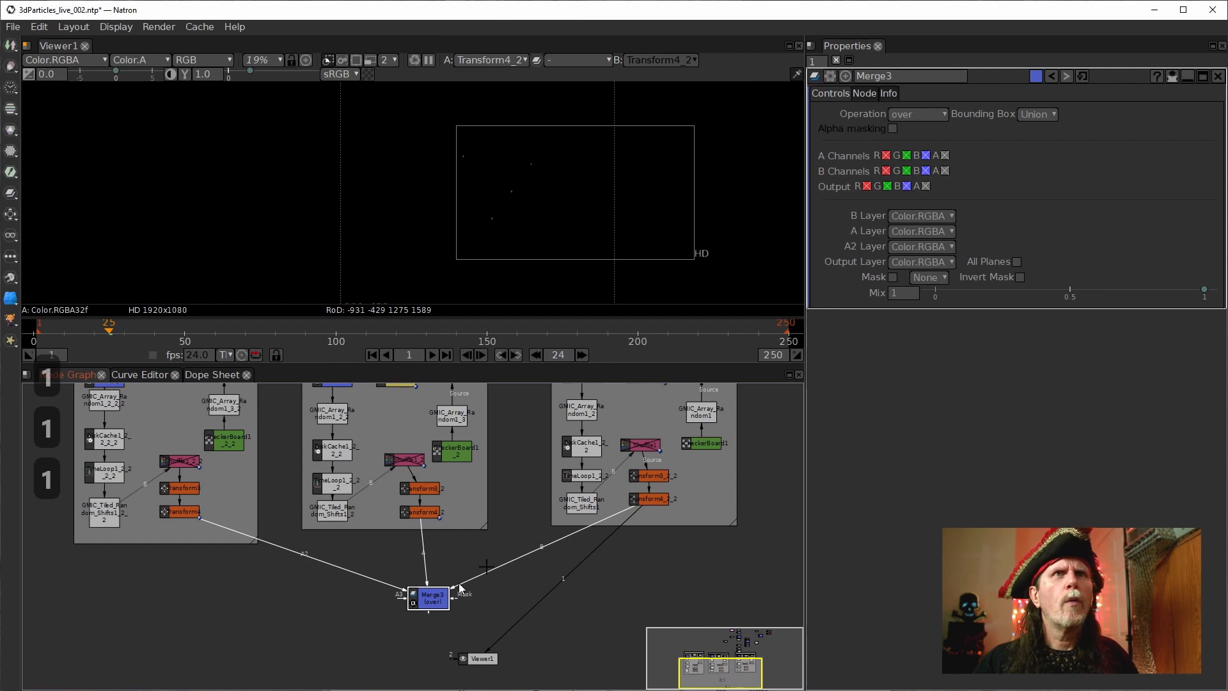
key(1)
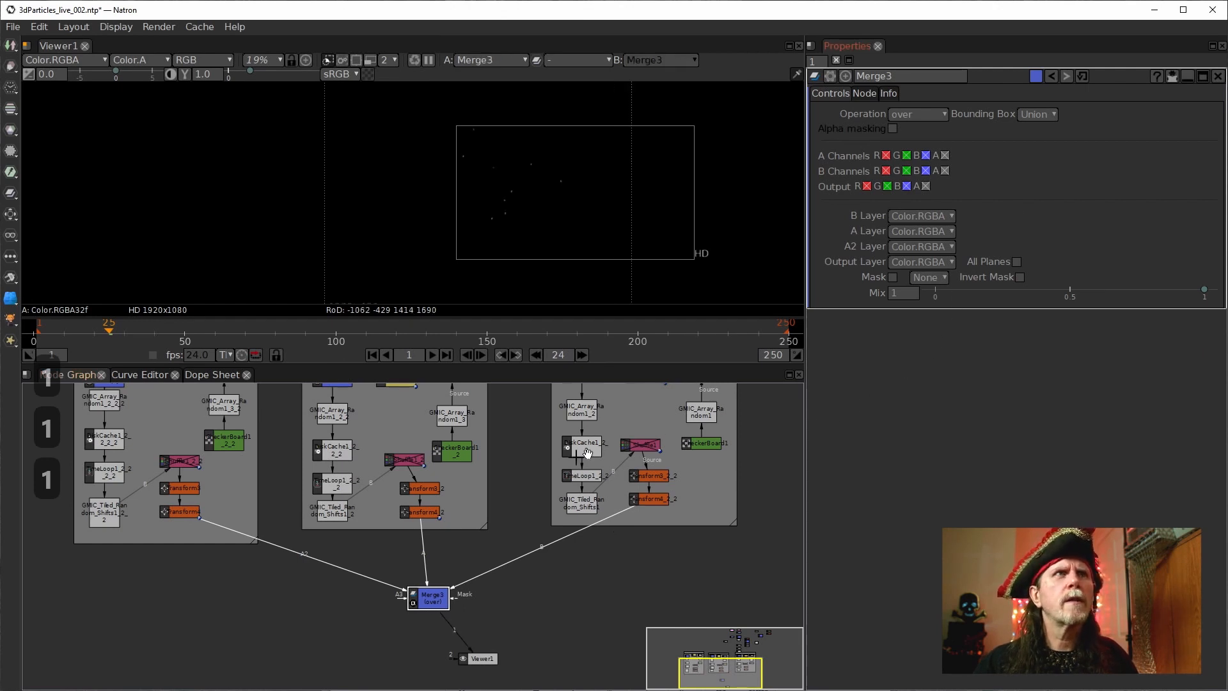
Step: Inspect Merge3's merged particles at the first frame and at frame 25
drag(412, 601, 431, 608)
scroll(580, 218, down, 4)
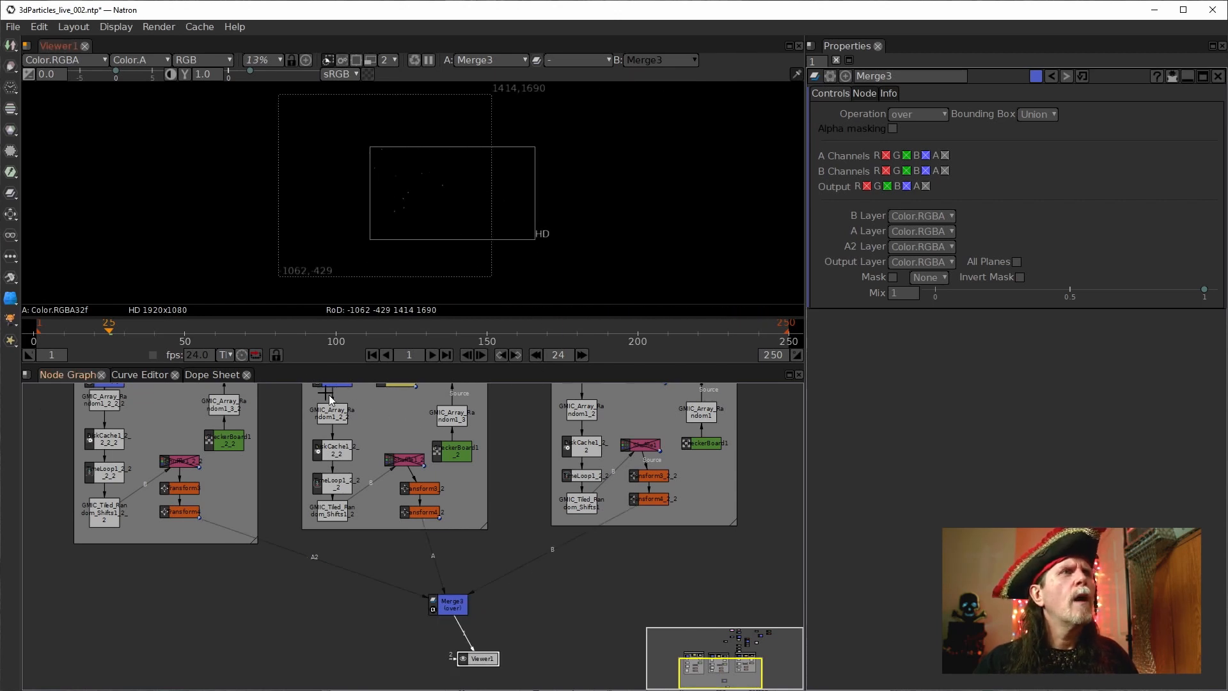
click(372, 356)
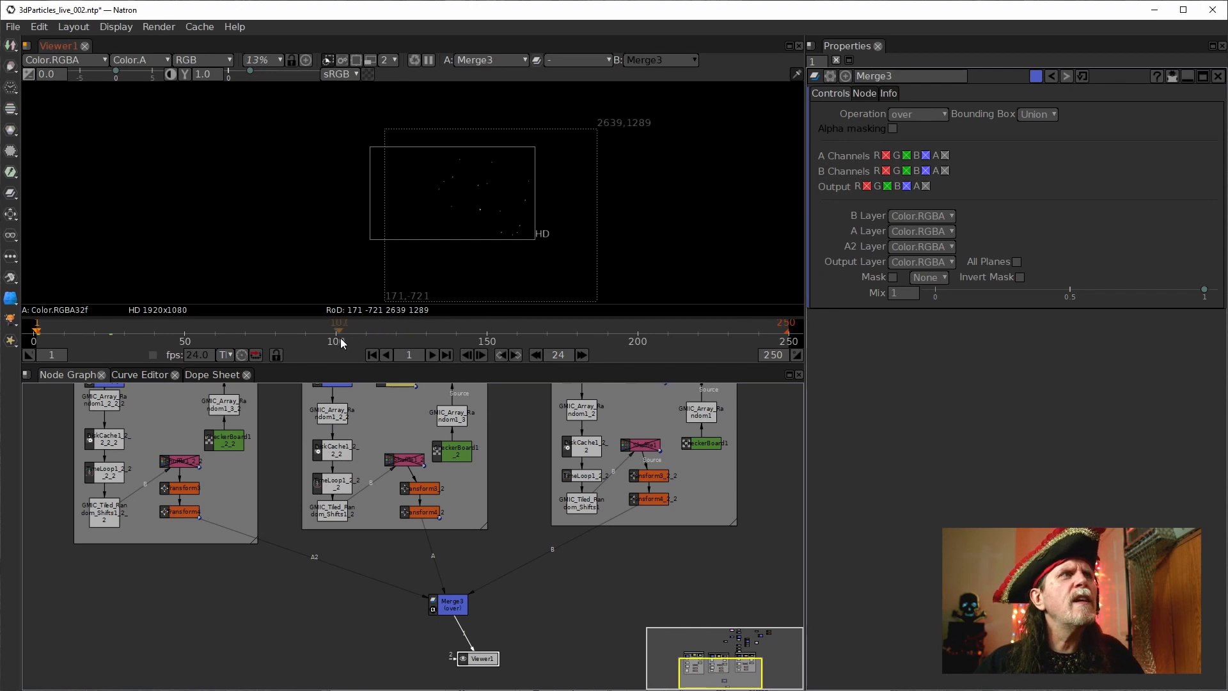
scroll(432, 231, up, 2)
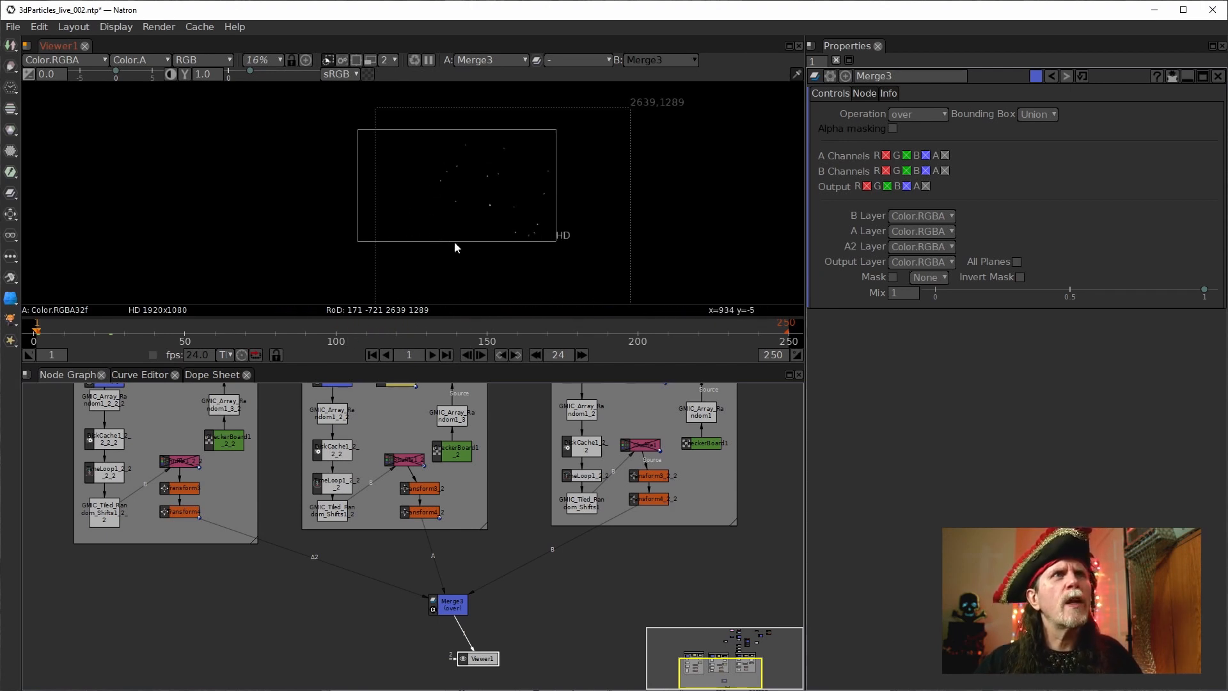
scroll(437, 155, up, 10)
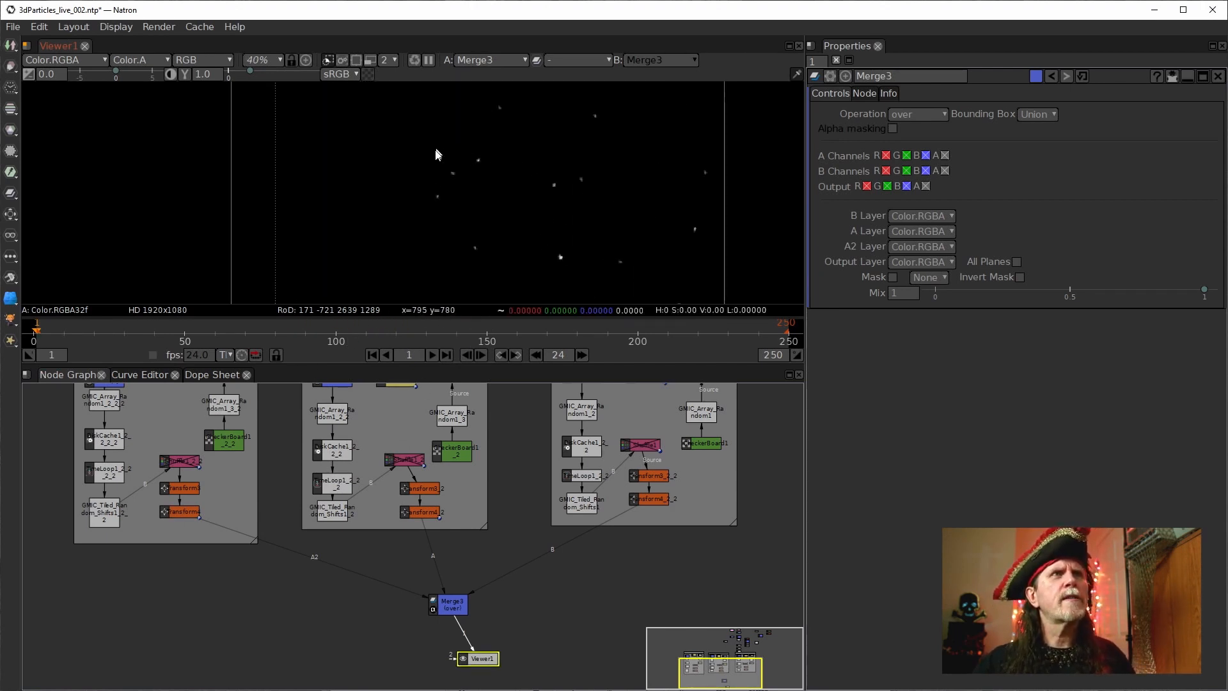
scroll(452, 152, down, 2)
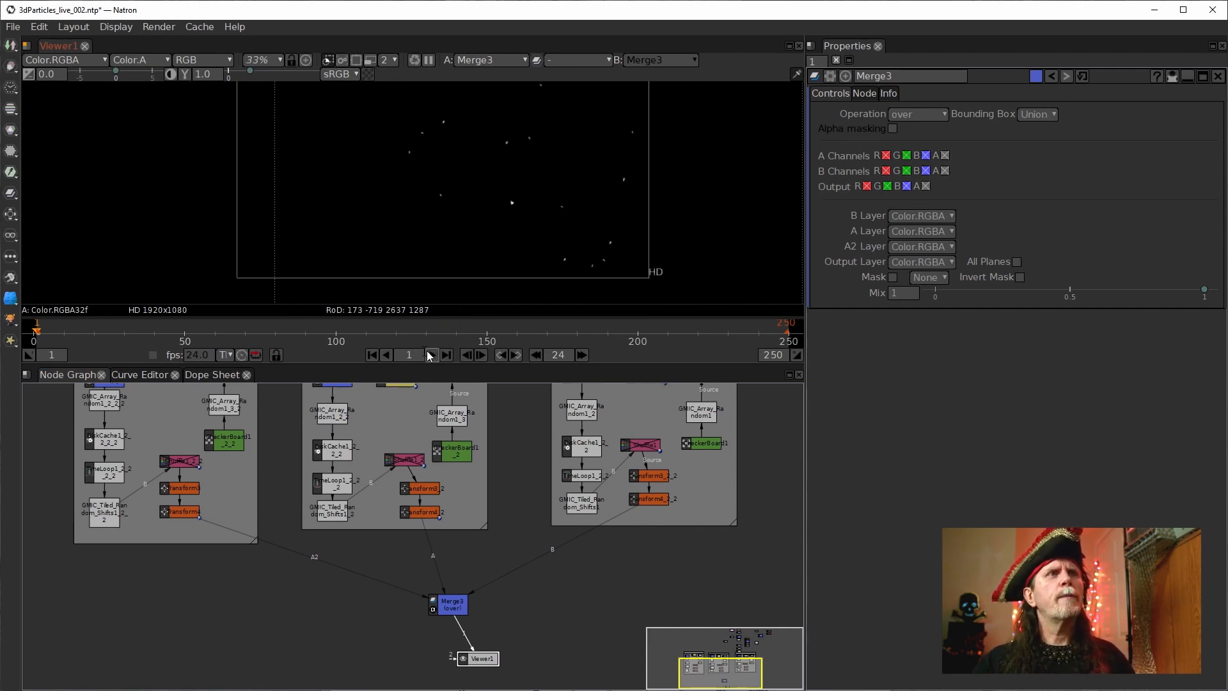
click(581, 355)
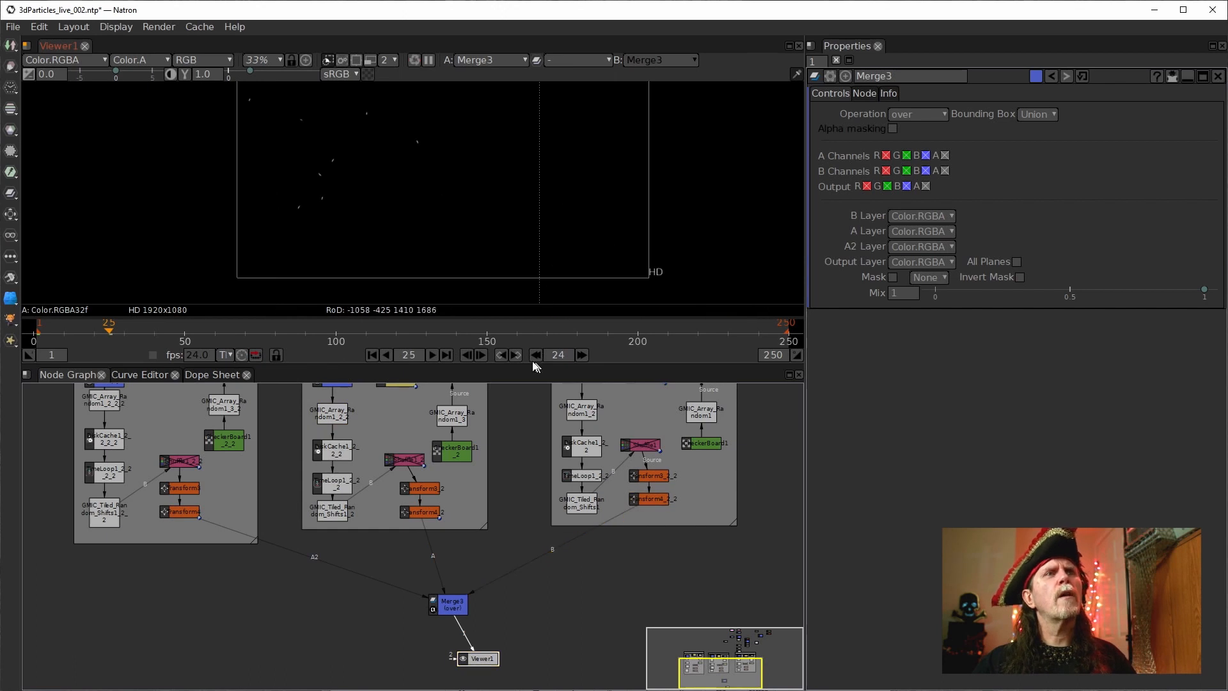
scroll(422, 227, down, 2)
drag(431, 174, 434, 203)
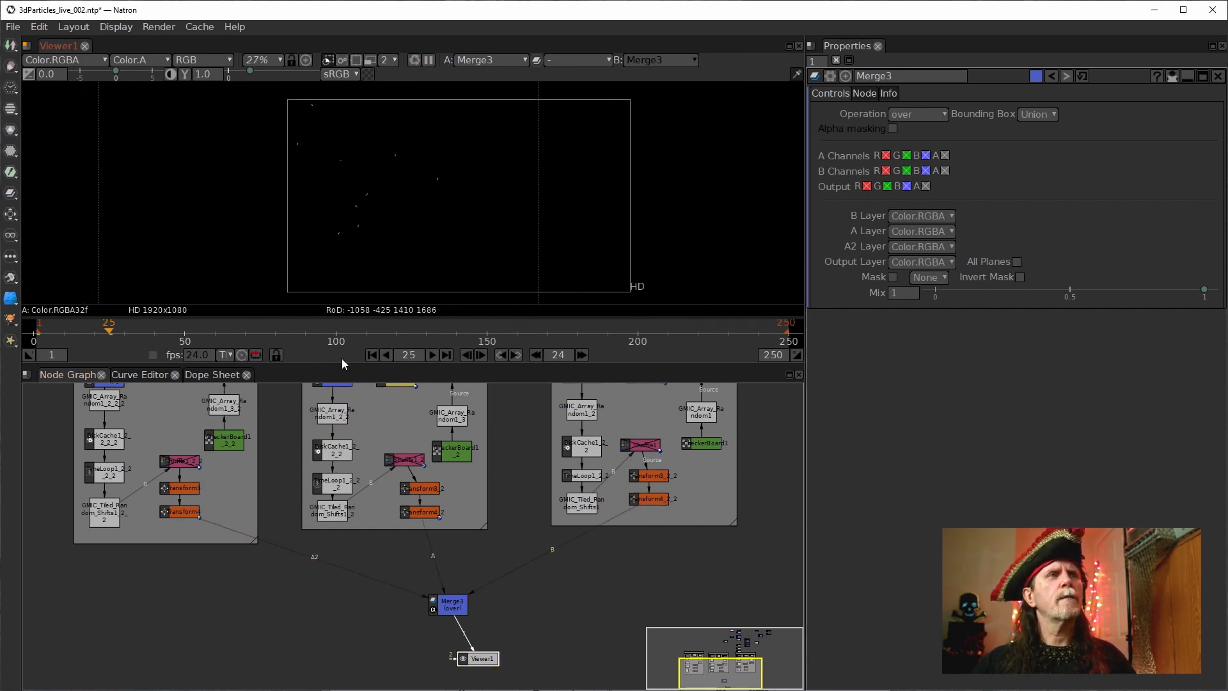
Step: Duplicate the first branch's G'MIC Array Random and DiskCache nodes below Merge3 and try to connect the copies to Merge3
drag(460, 603, 413, 587)
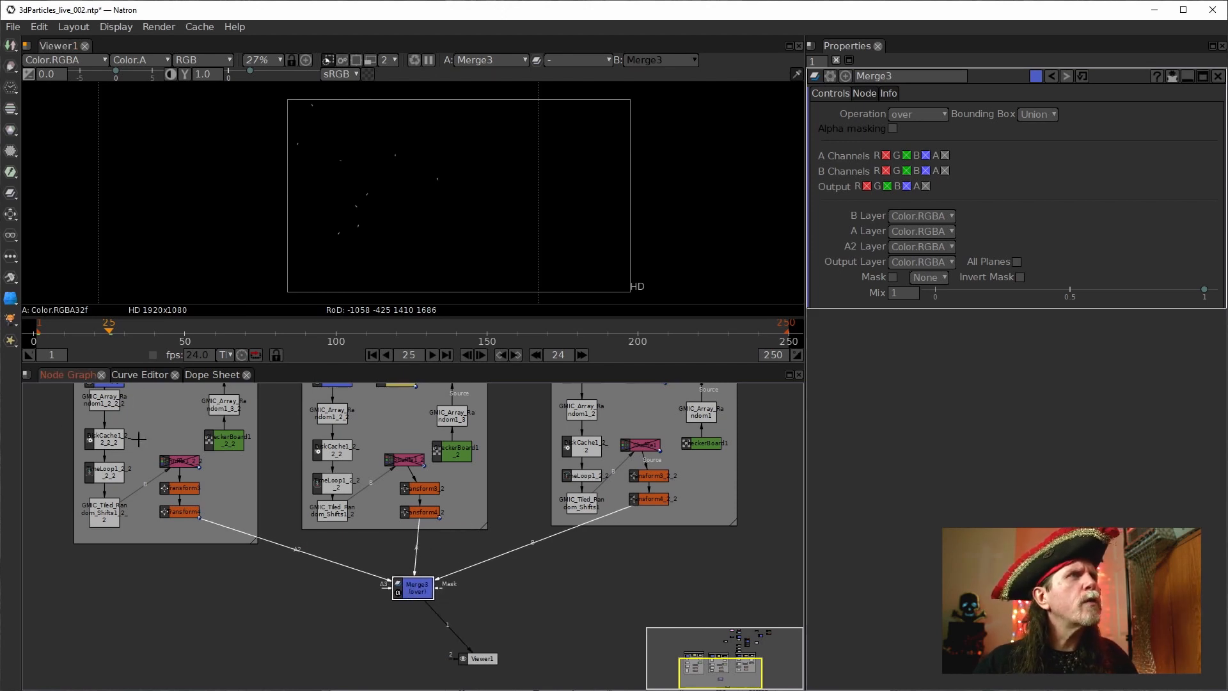
drag(140, 454, 36, 379)
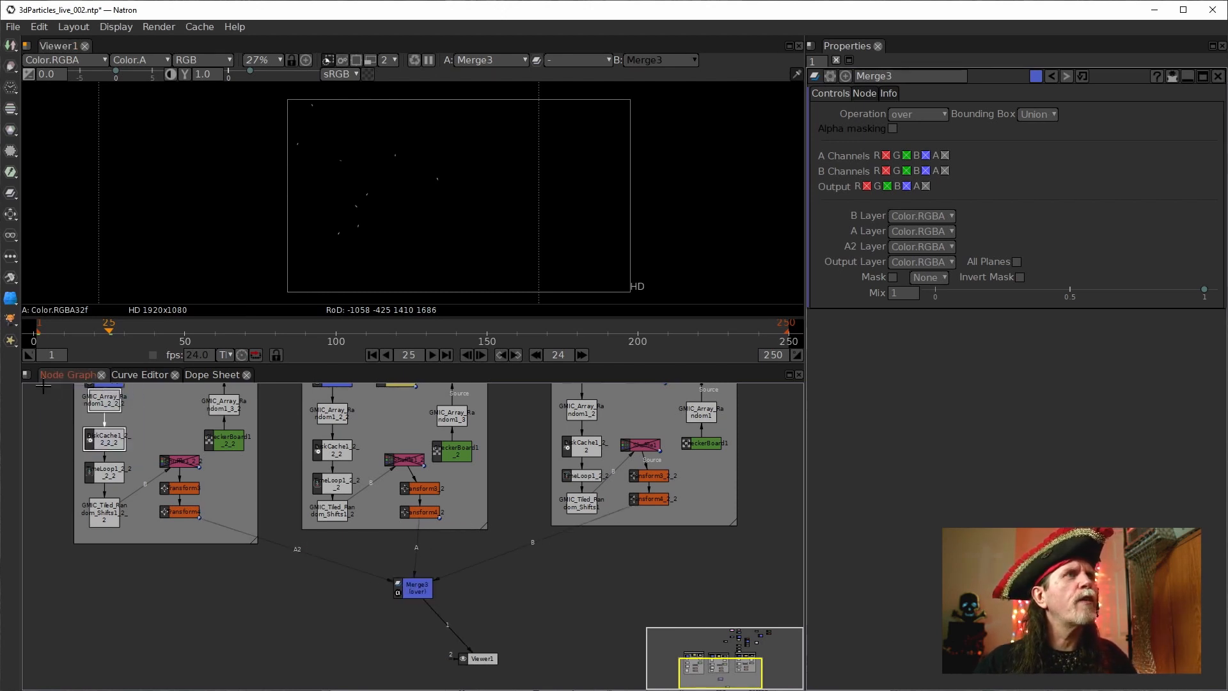
key(alt+c)
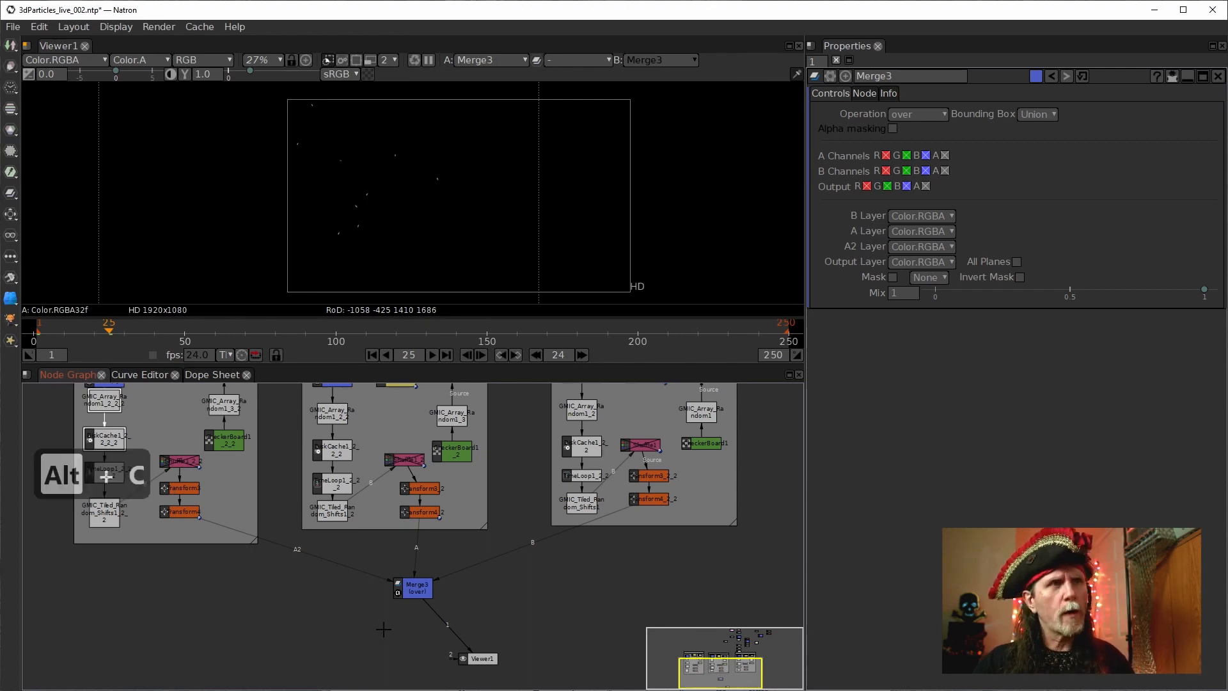
mouse_move(338, 583)
mouse_down()
mouse_move(339, 598)
mouse_move(336, 535)
mouse_up()
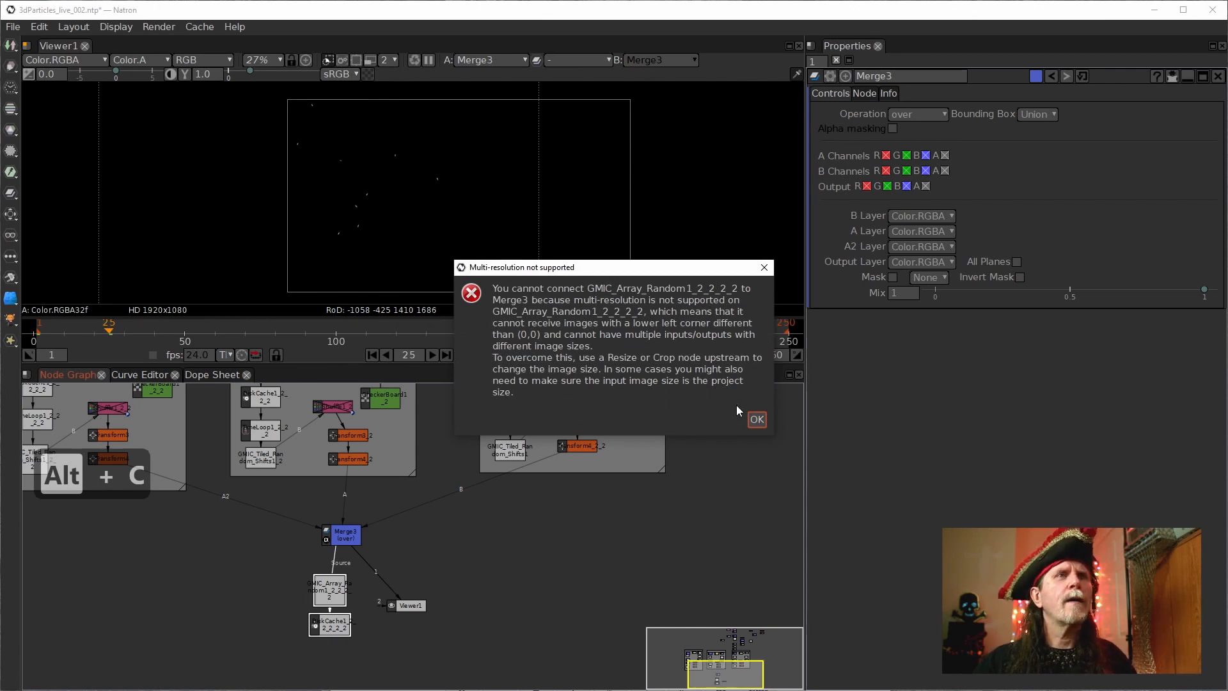
click(757, 419)
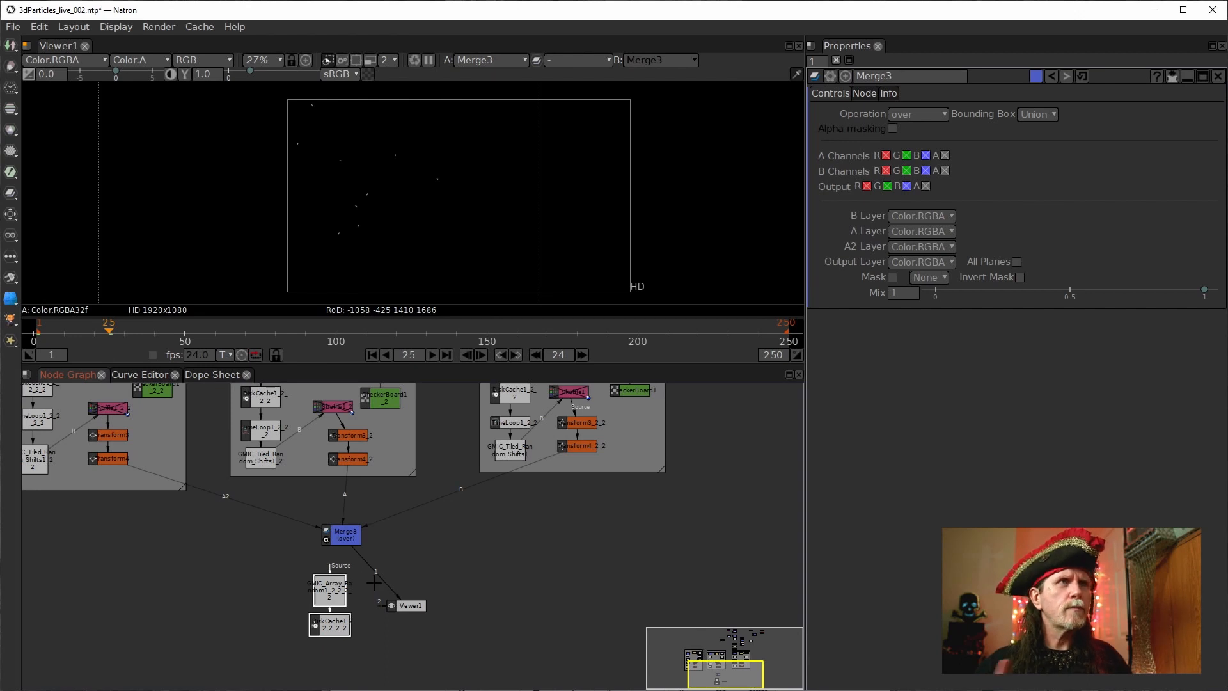
Step: View Merge3's output and move the viewer node below the duplicated Array Random and DiskCache nodes
click(336, 526)
key(1)
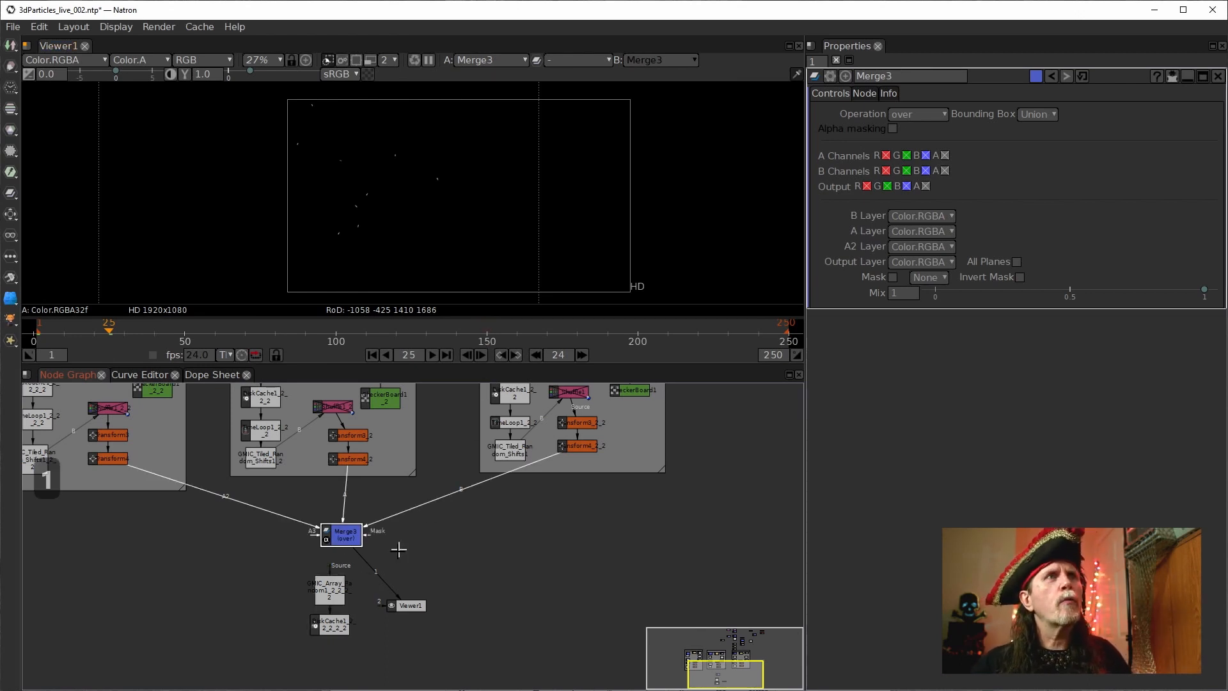
scroll(439, 210, down, 3)
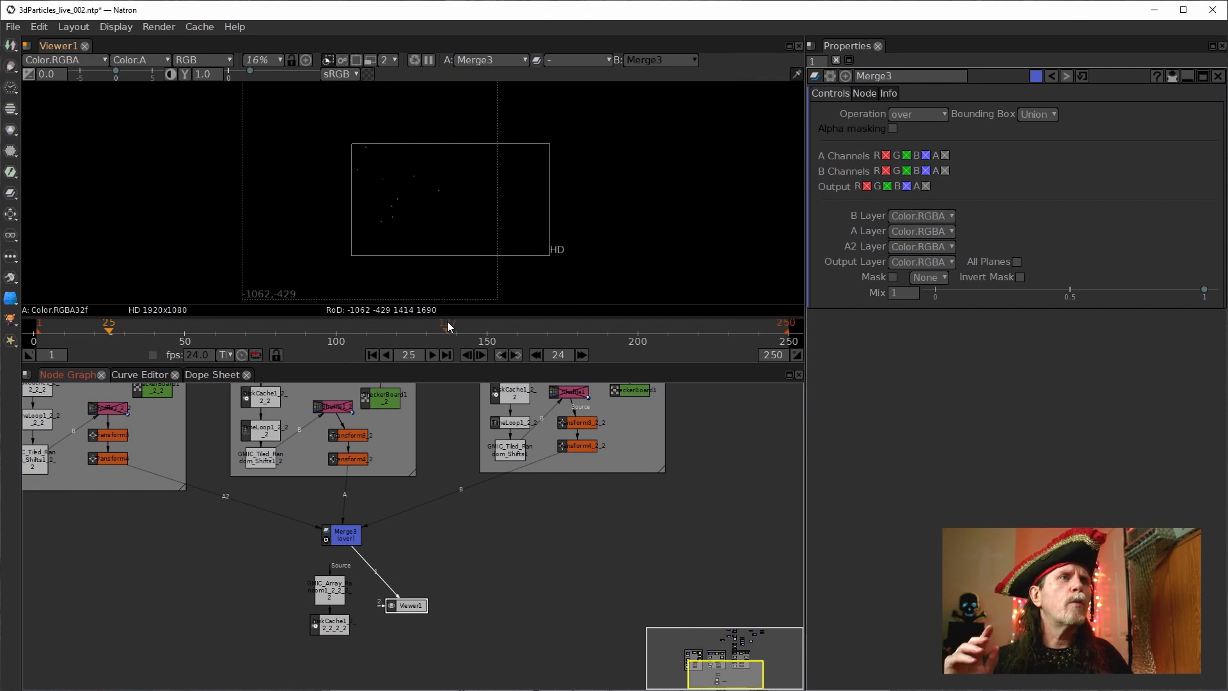
drag(406, 605, 392, 655)
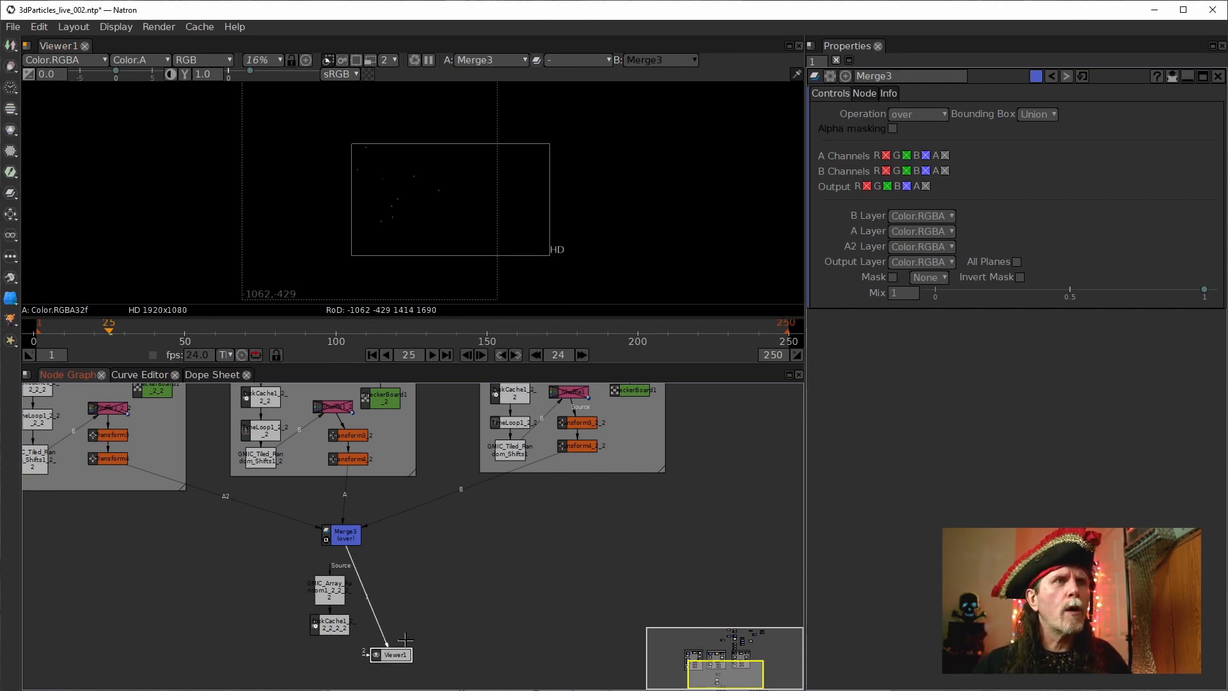
Step: Route Solid1's link to Merge1_2's B input through a dot and add a second dot below it
drag(717, 488, 408, 674)
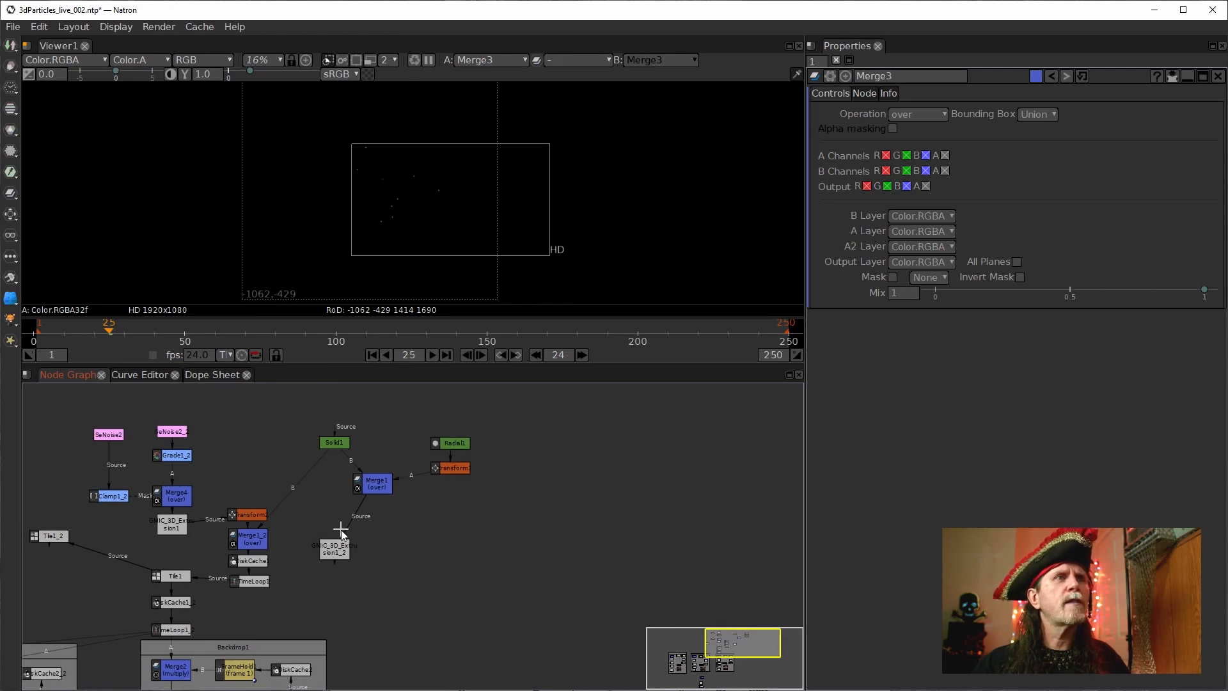
drag(346, 550, 415, 548)
drag(374, 629, 456, 626)
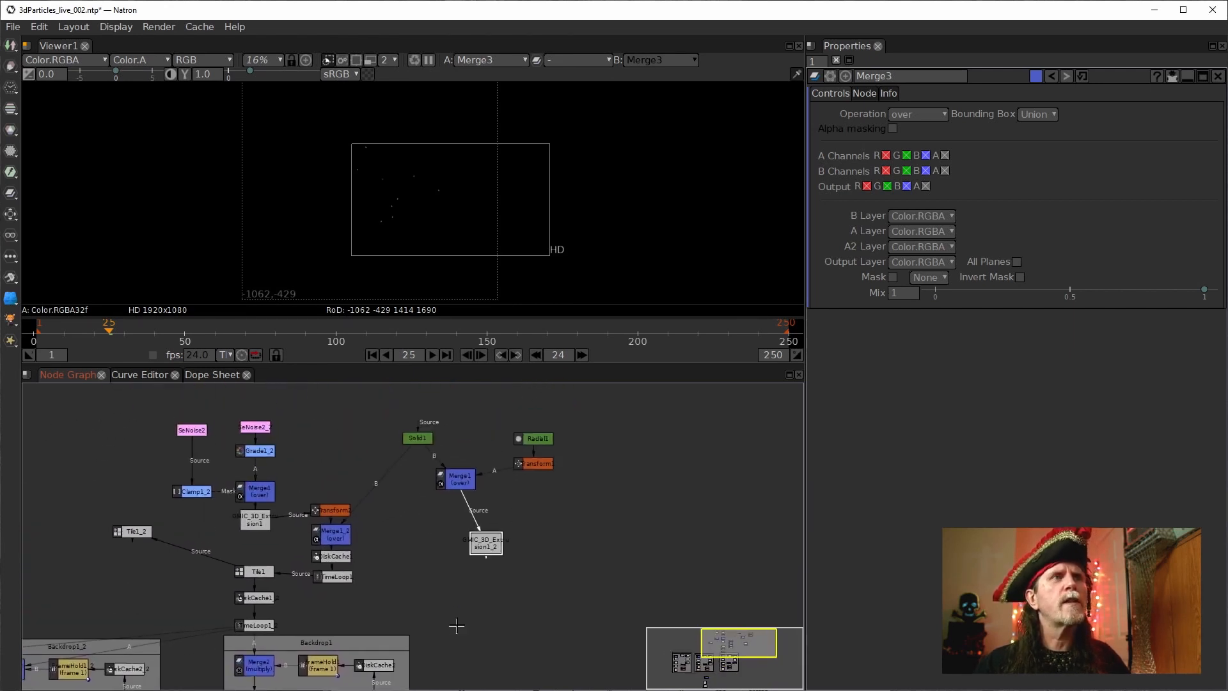
drag(378, 484, 418, 534)
click(432, 607)
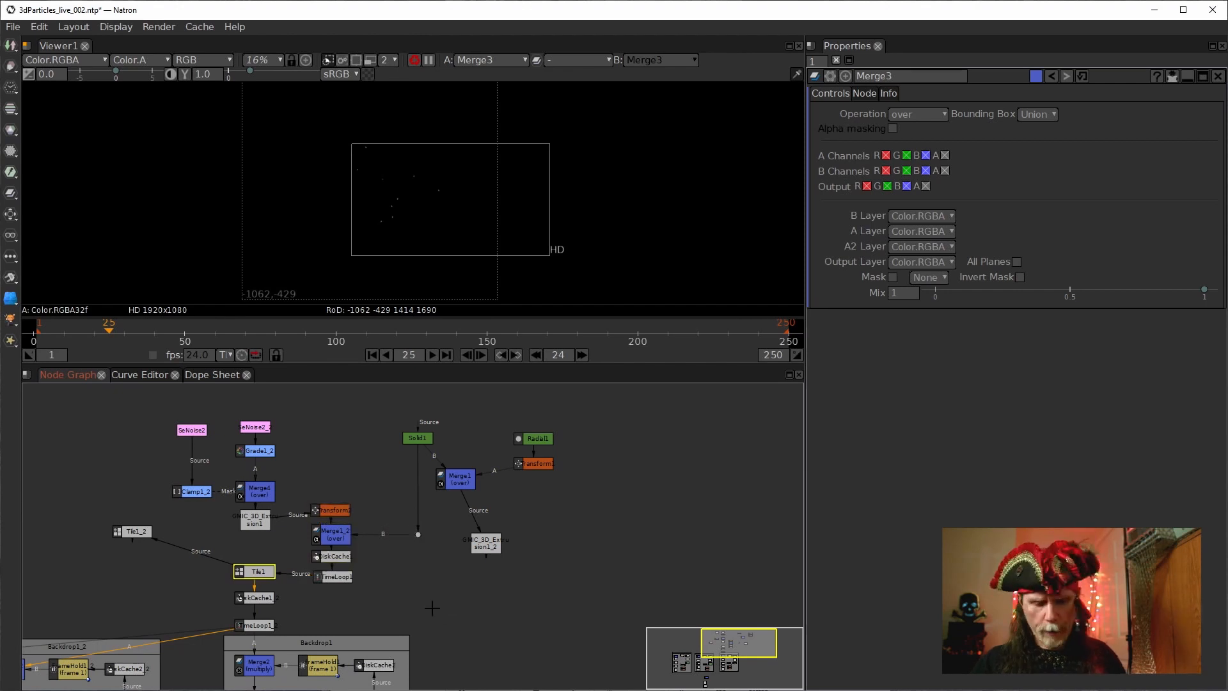
key(period)
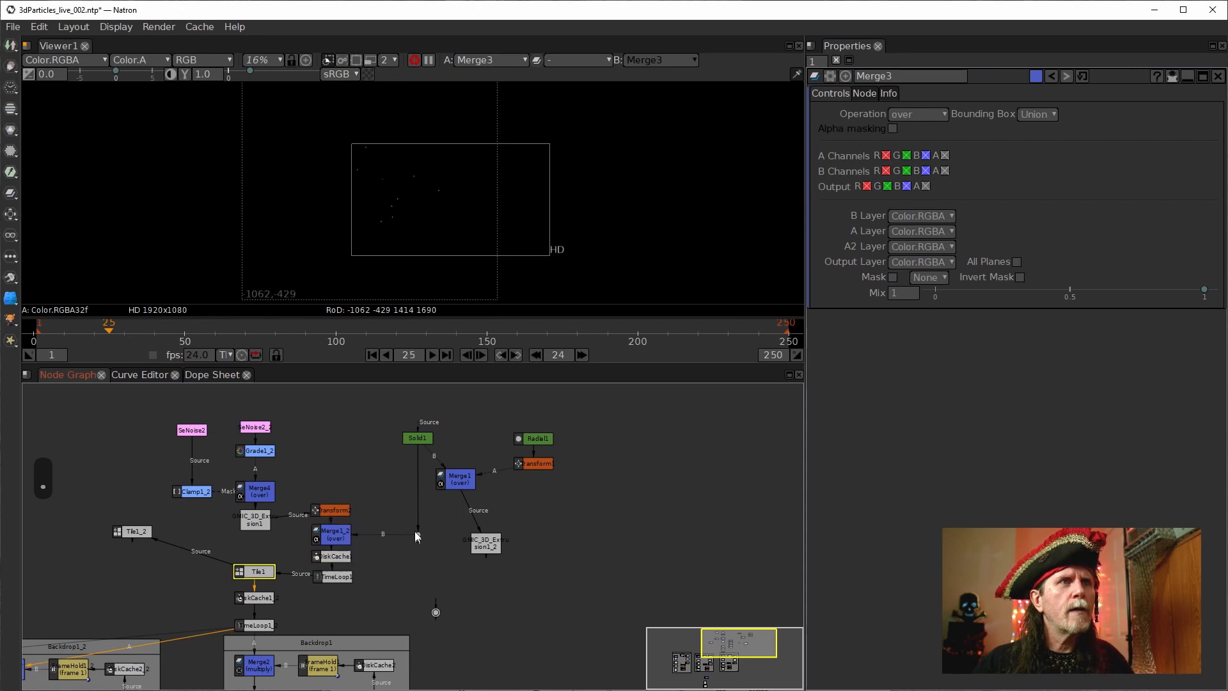
Step: View Solid1's output and link the second dot to the dot on Solid1's connection
click(418, 438)
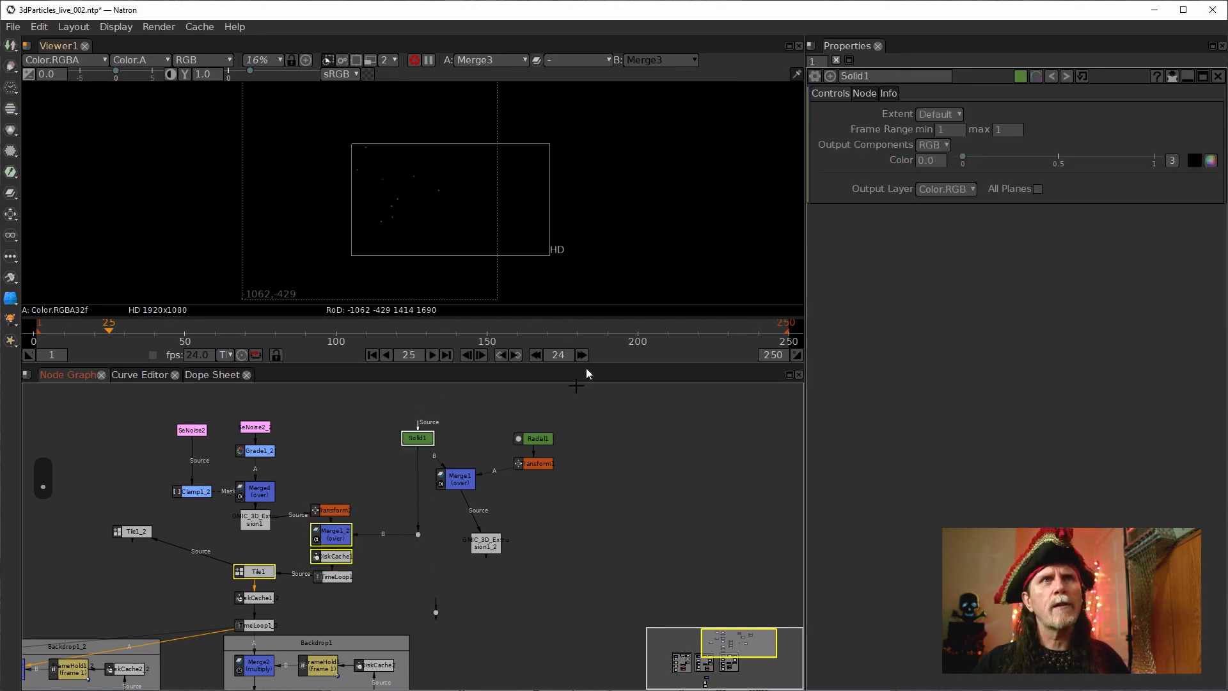
key(1)
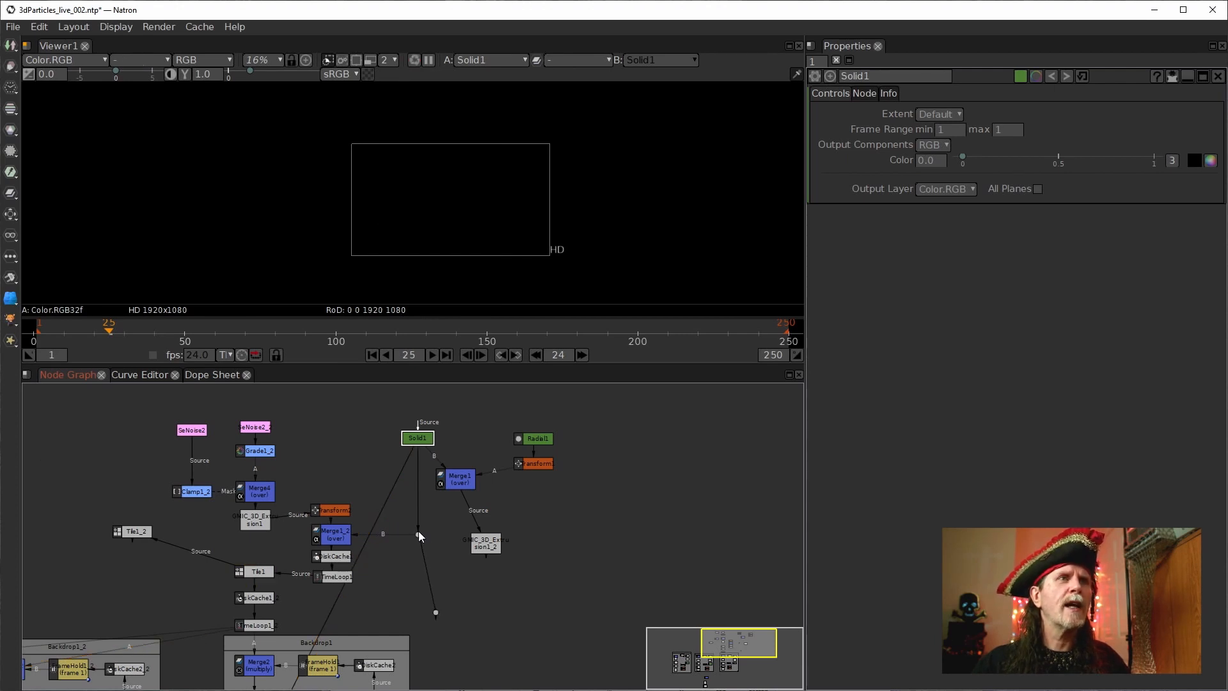
drag(419, 532, 418, 531)
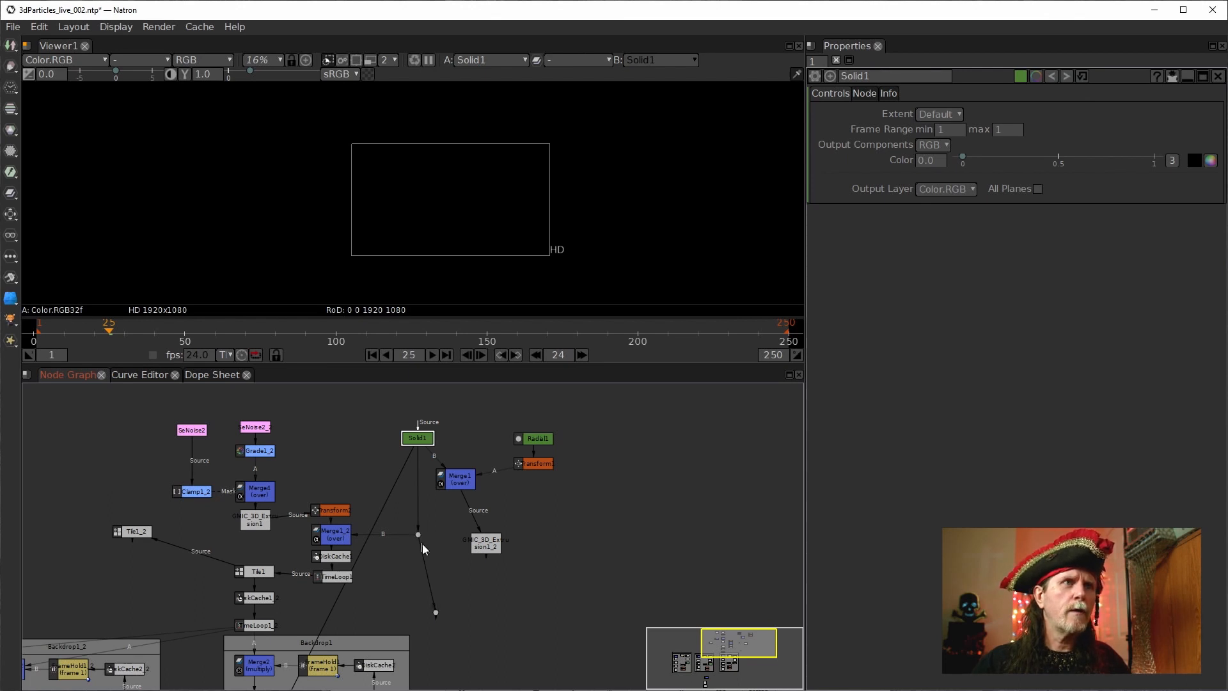
Step: Move the second dot beside the three particle branches, add a Merge node beneath it and view that node's output
click(436, 612)
drag(461, 616, 609, 531)
key(1)
key(m)
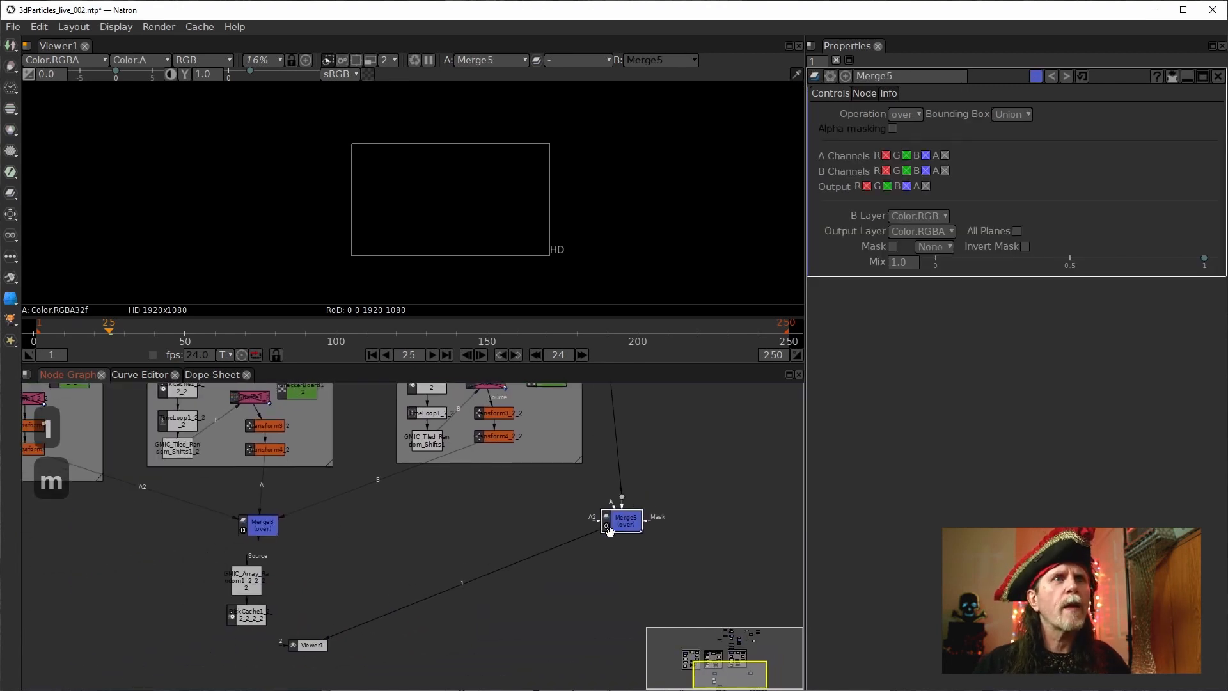
Step: Set Merge5's bounding box to B and move the node beside the loose Array Random and DiskCache nodes
click(1012, 121)
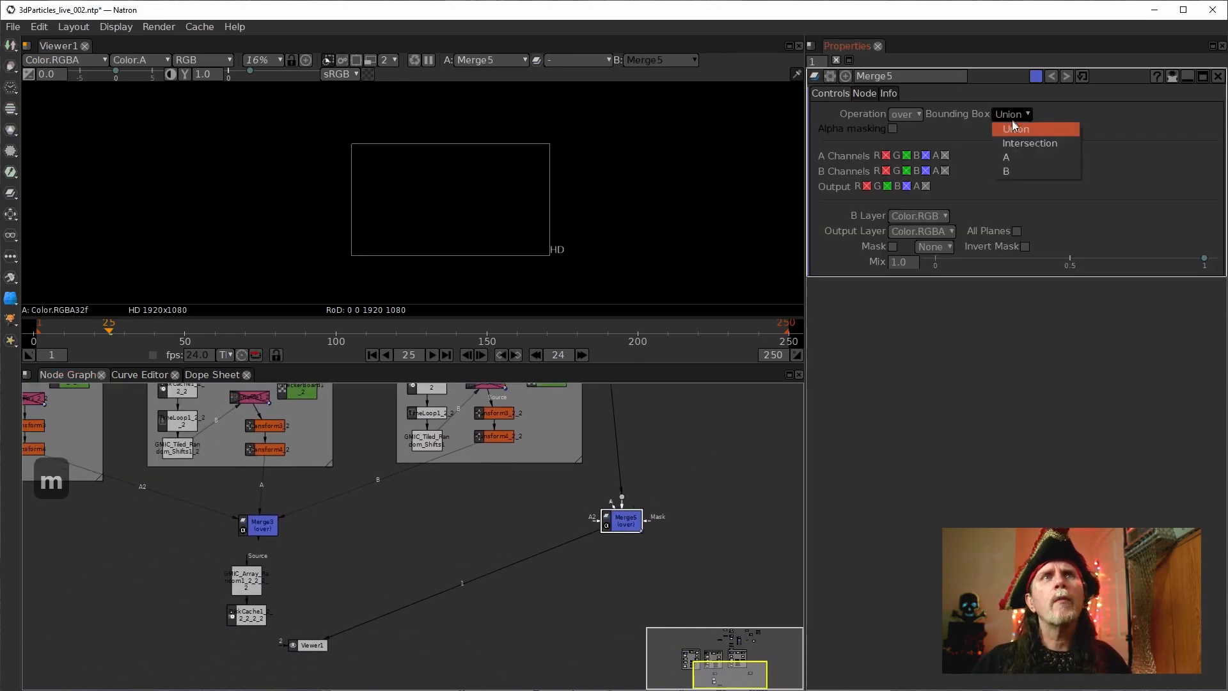
click(1010, 171)
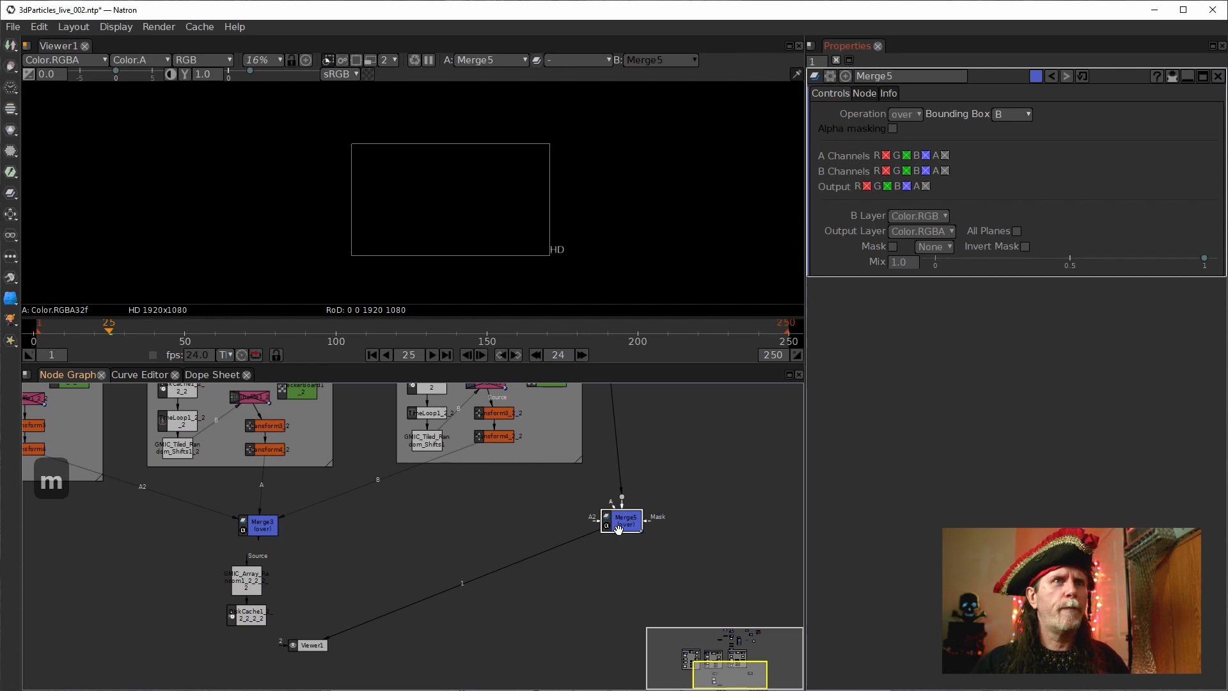
drag(618, 528, 365, 595)
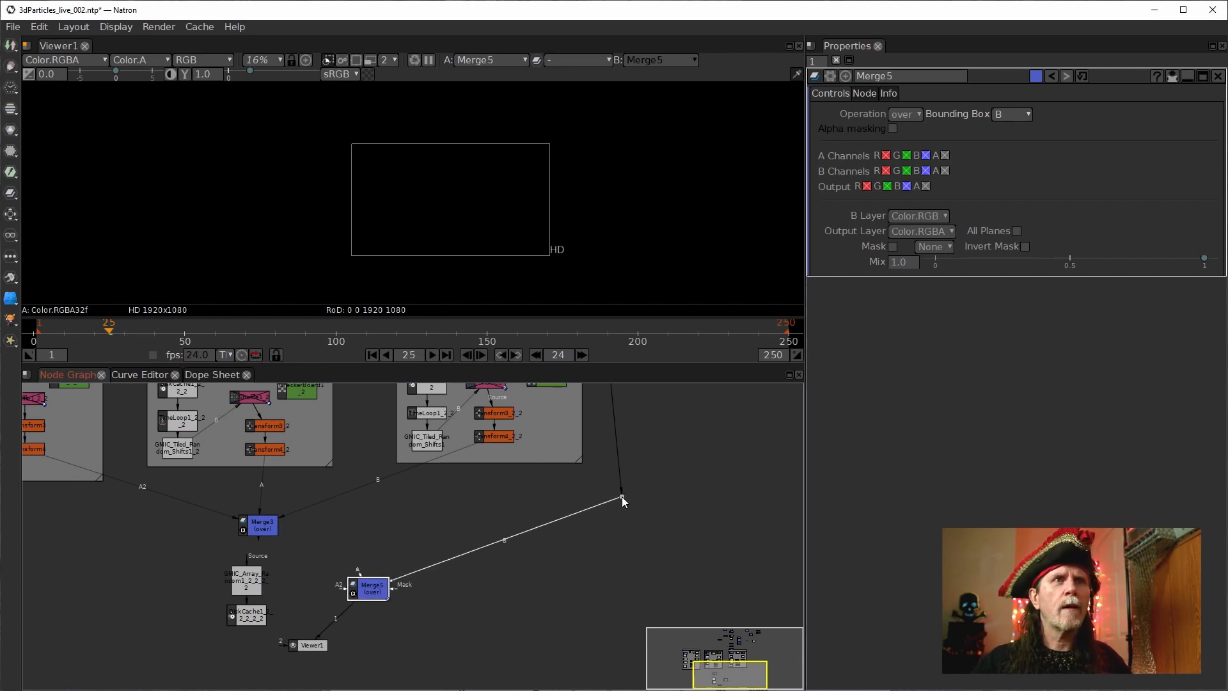
Step: Reposition the dot feeding Merge5's B input clear of the particle branches and connect Merge5's A input to Merge3
drag(622, 496, 567, 573)
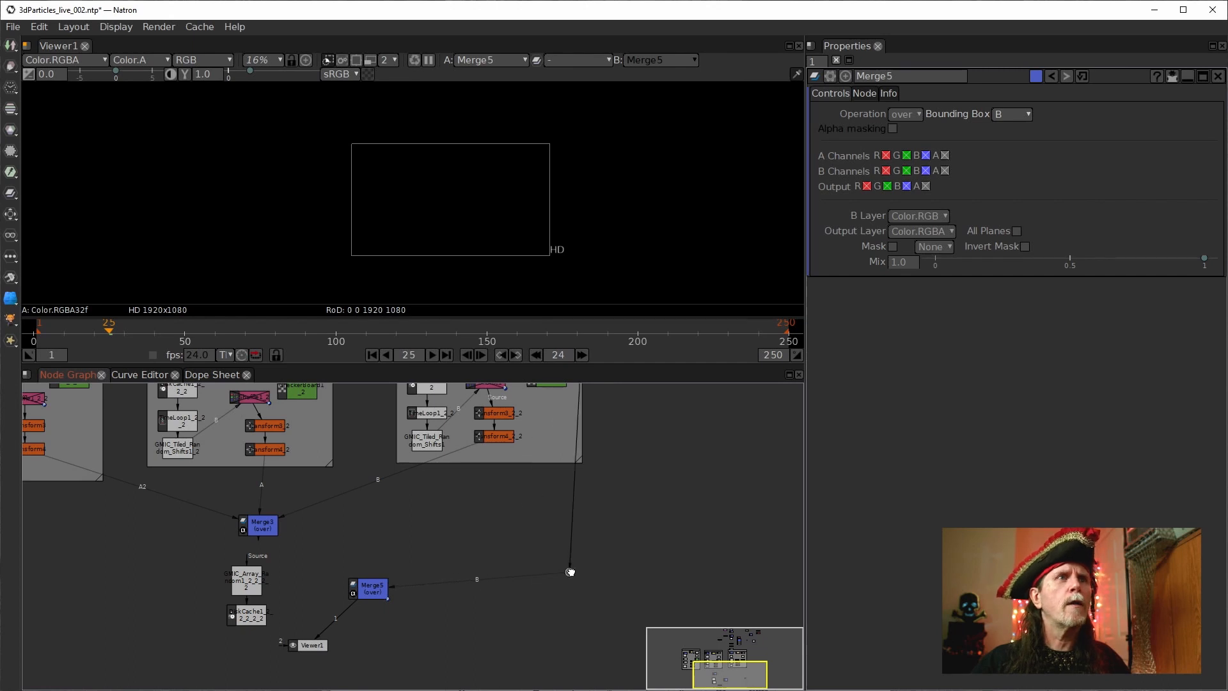
drag(624, 516, 552, 589)
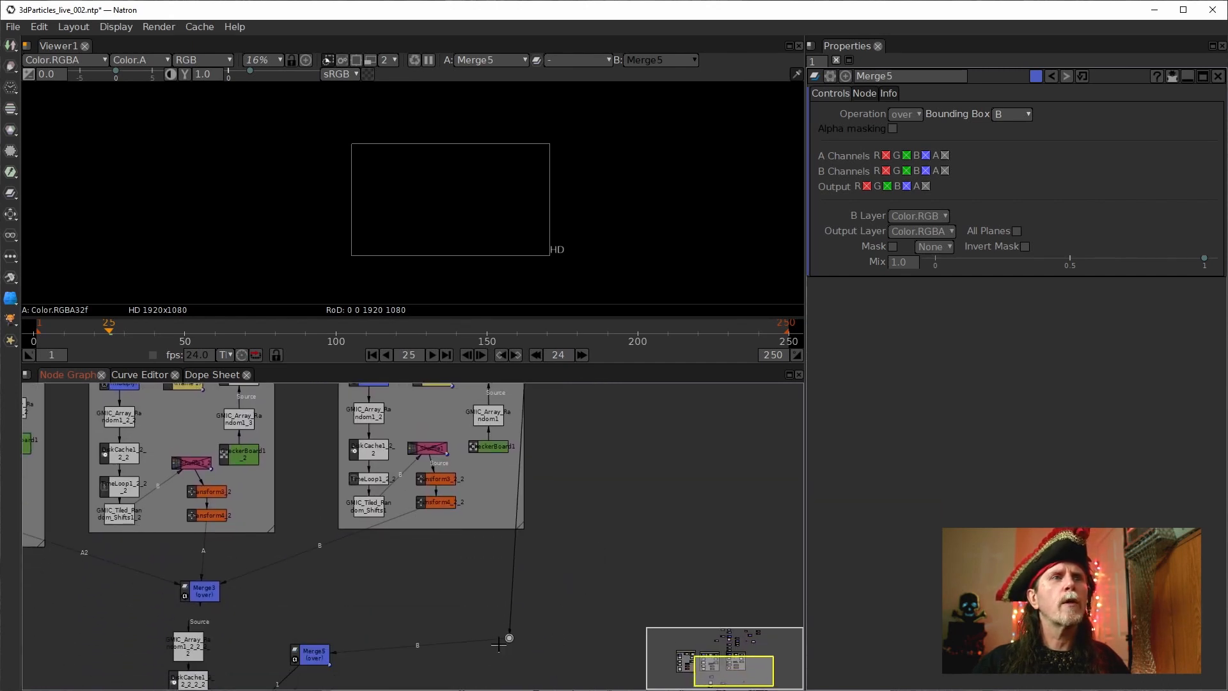
drag(509, 636, 529, 638)
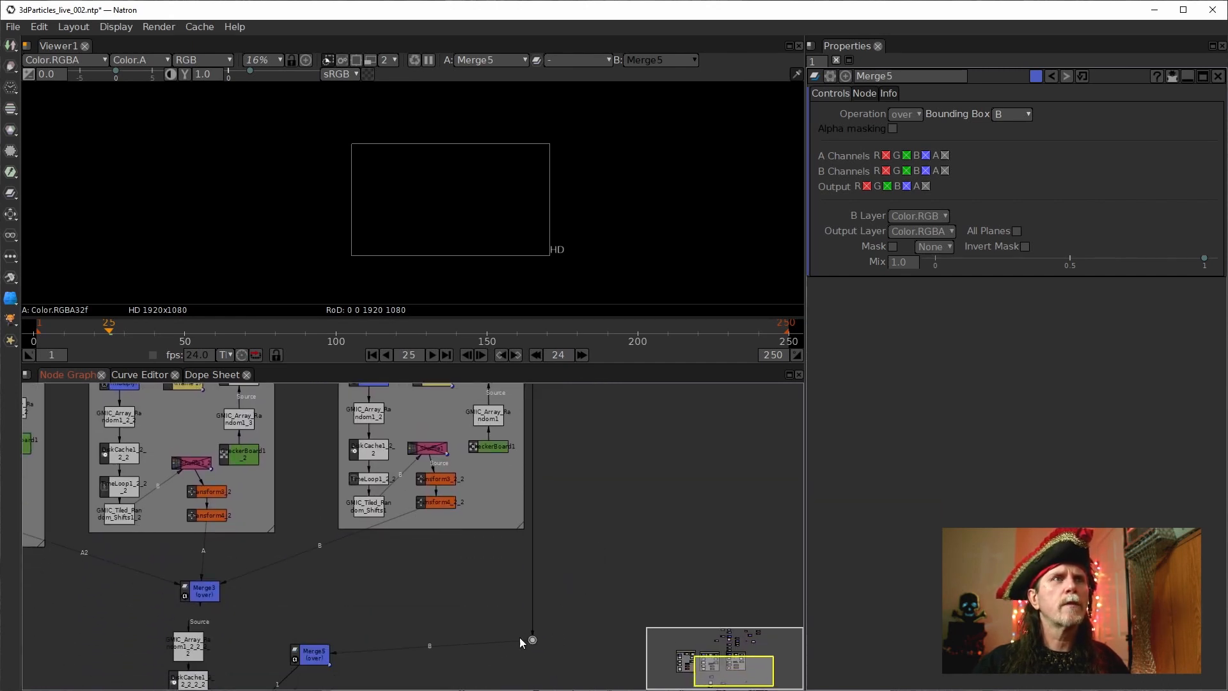
drag(414, 589, 504, 455)
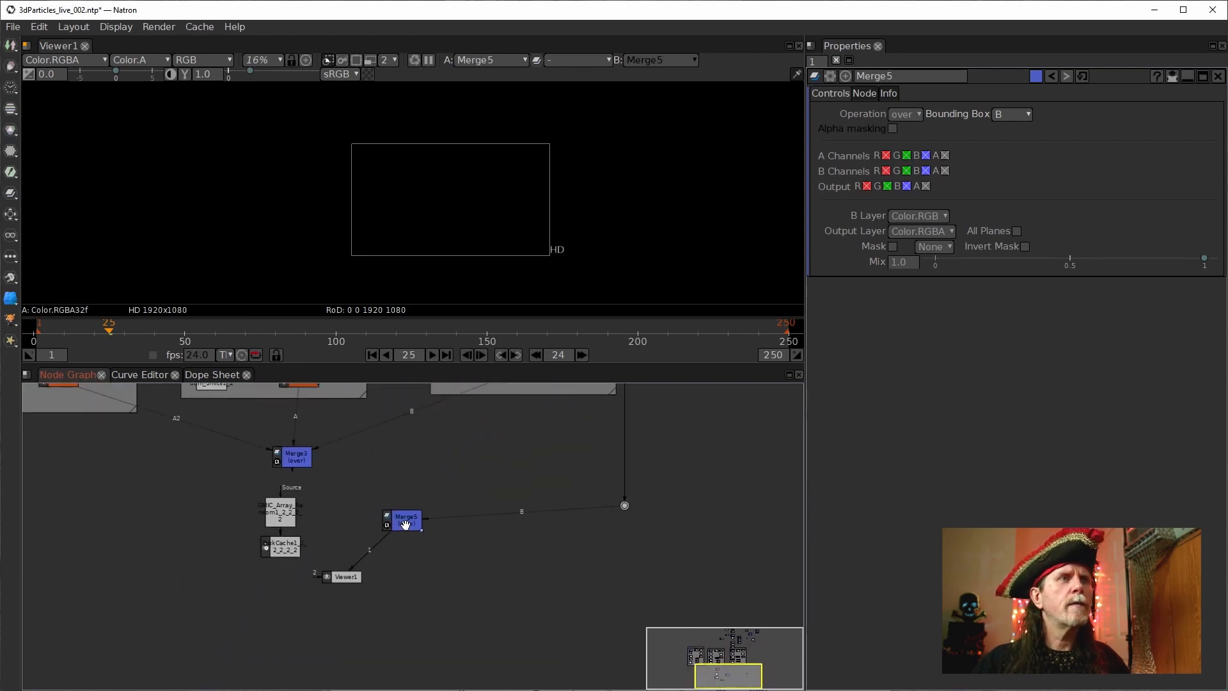
drag(405, 525, 295, 465)
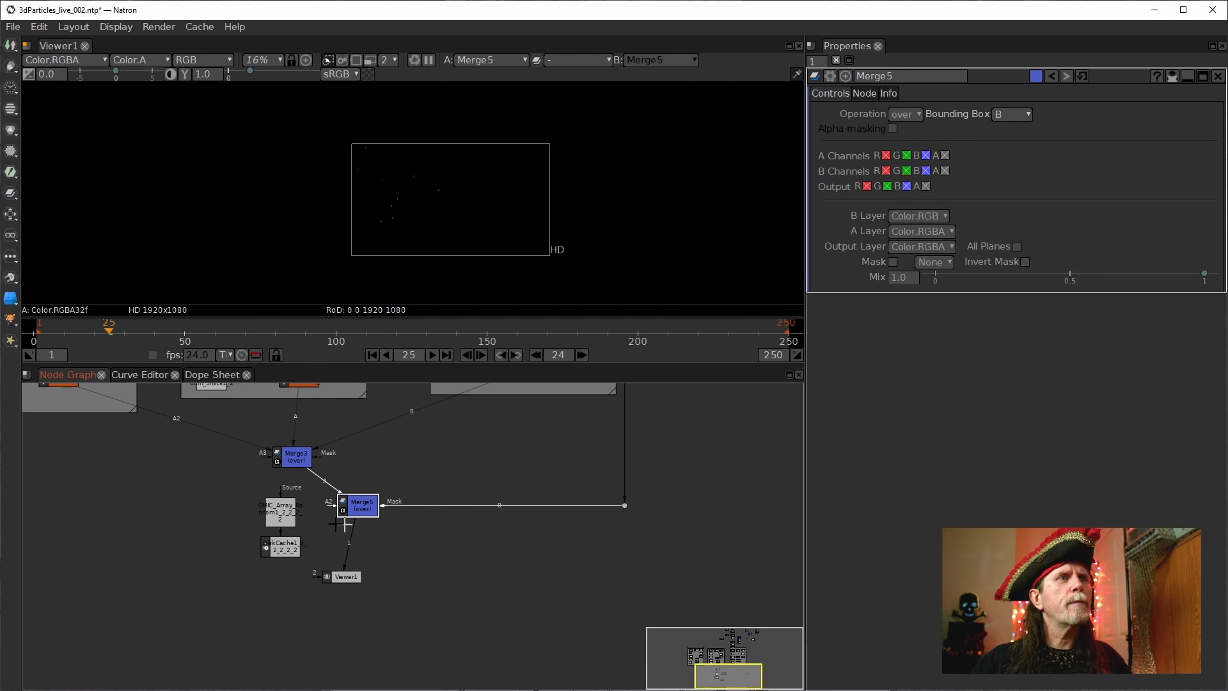
Step: Move the loose DiskCache node away from Merge5 and delete the duplicated Array Random node above it
drag(280, 551, 243, 605)
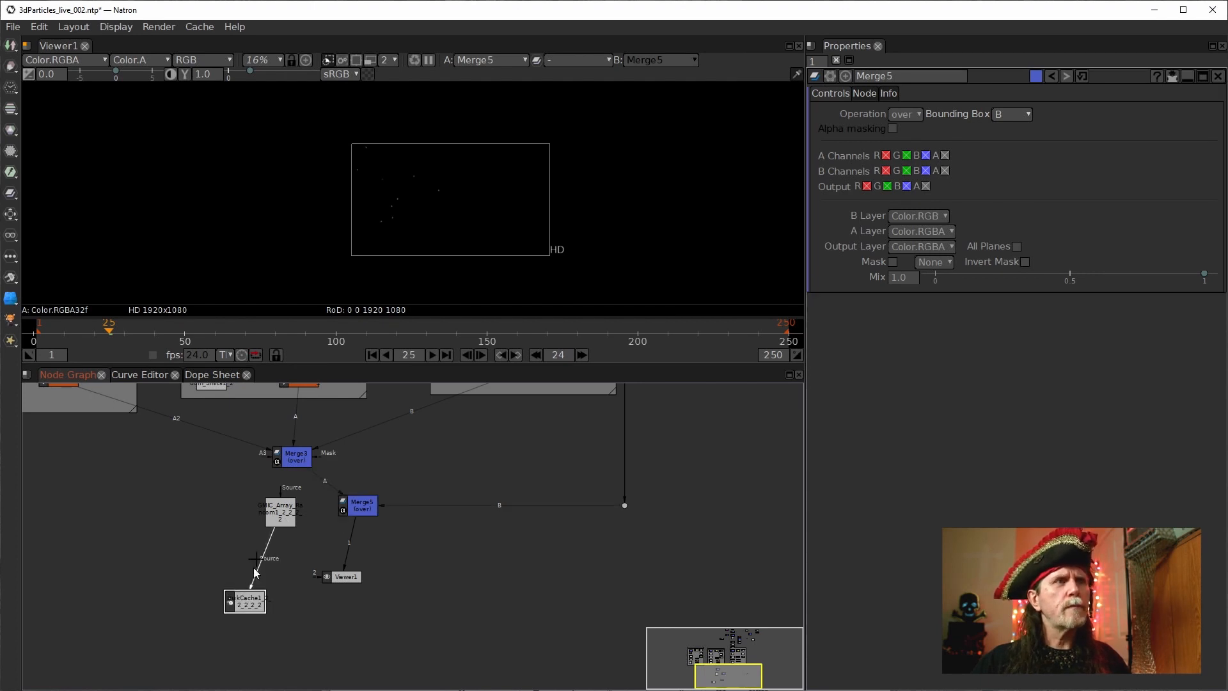
drag(280, 513, 262, 552)
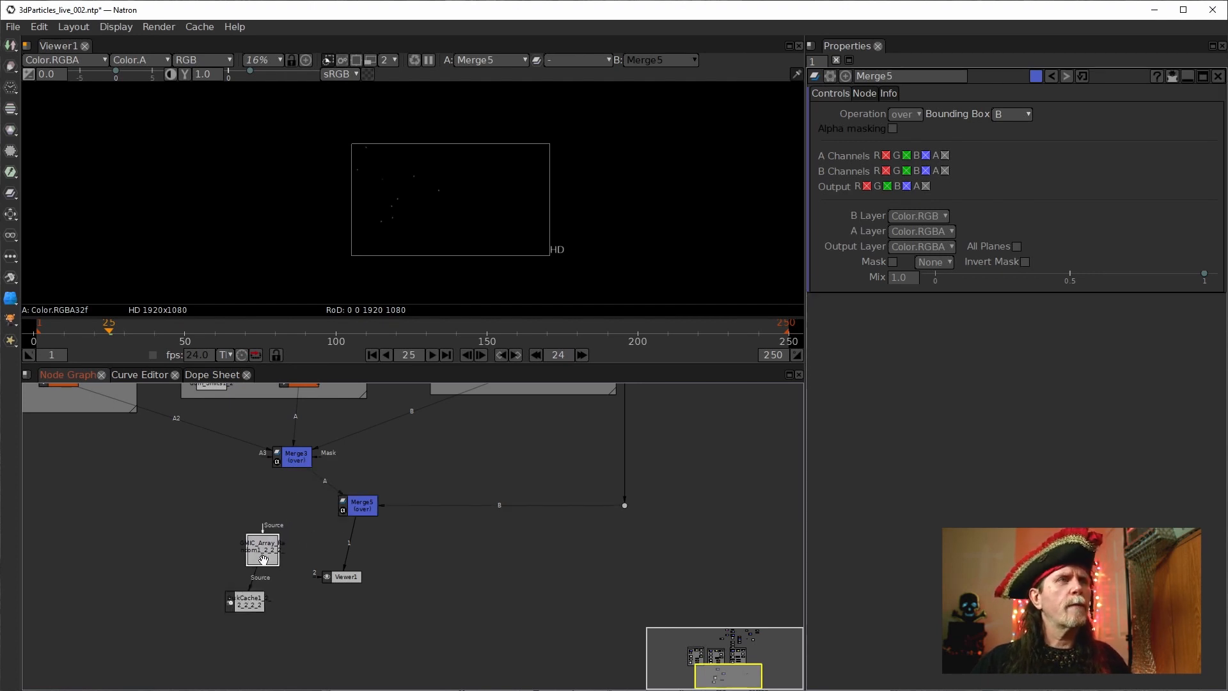
scroll(263, 560, up, 3)
click(276, 547)
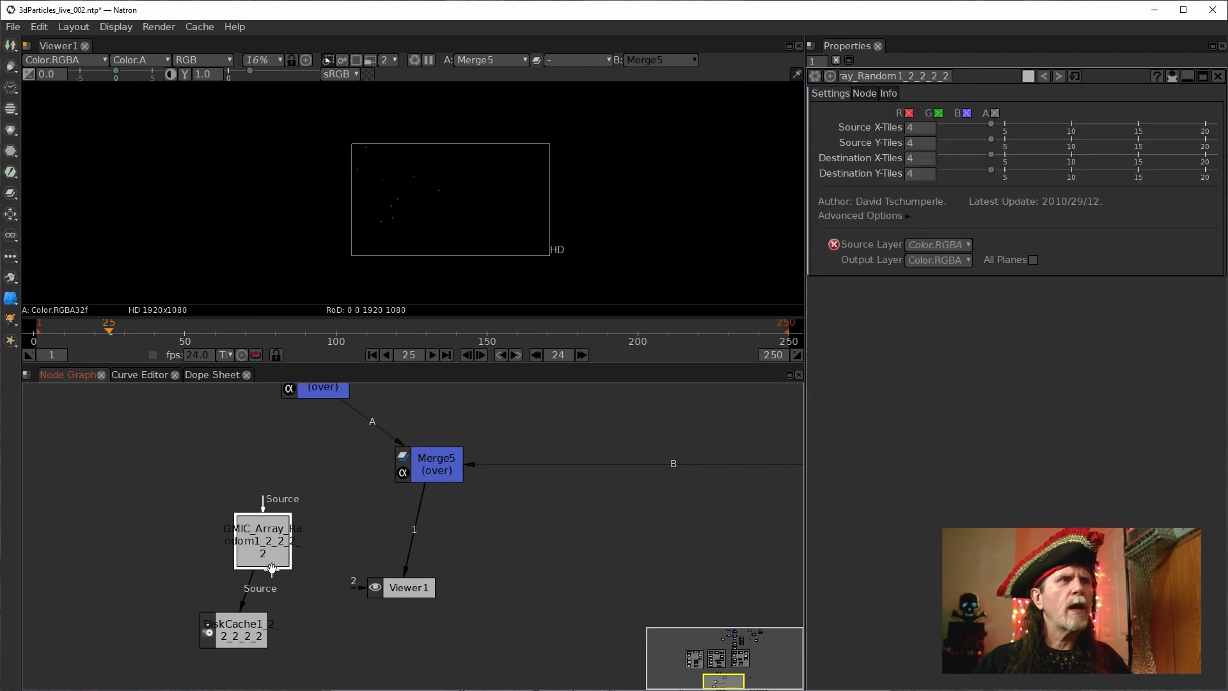
drag(272, 568, 238, 517)
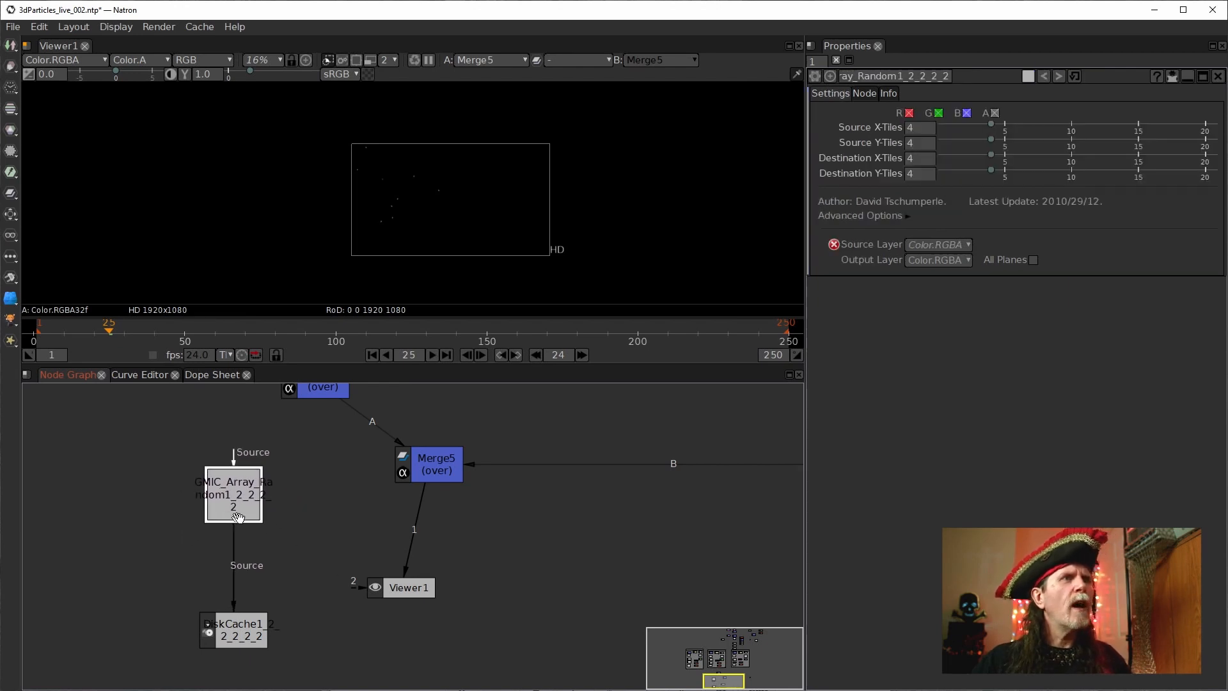
key(Delete)
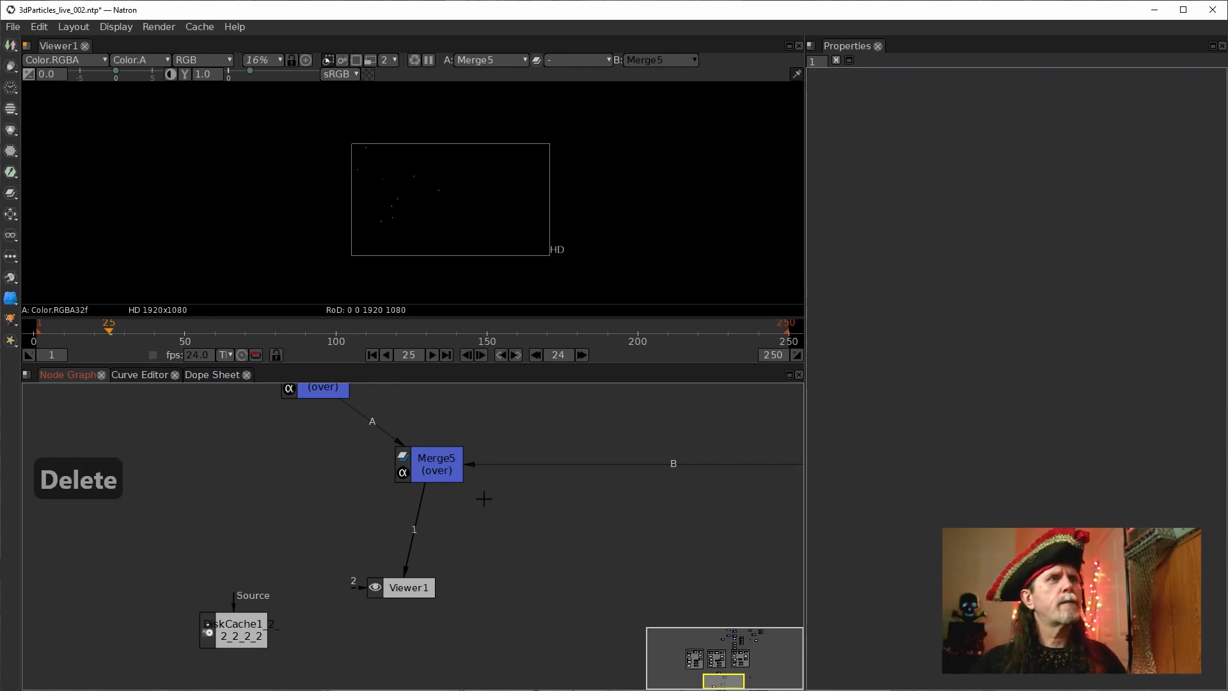
Step: Move Merge5 clear of Merge3 and compare the viewer output of Merge3 with that of Merge5
drag(437, 472, 436, 564)
scroll(356, 509, down, 2)
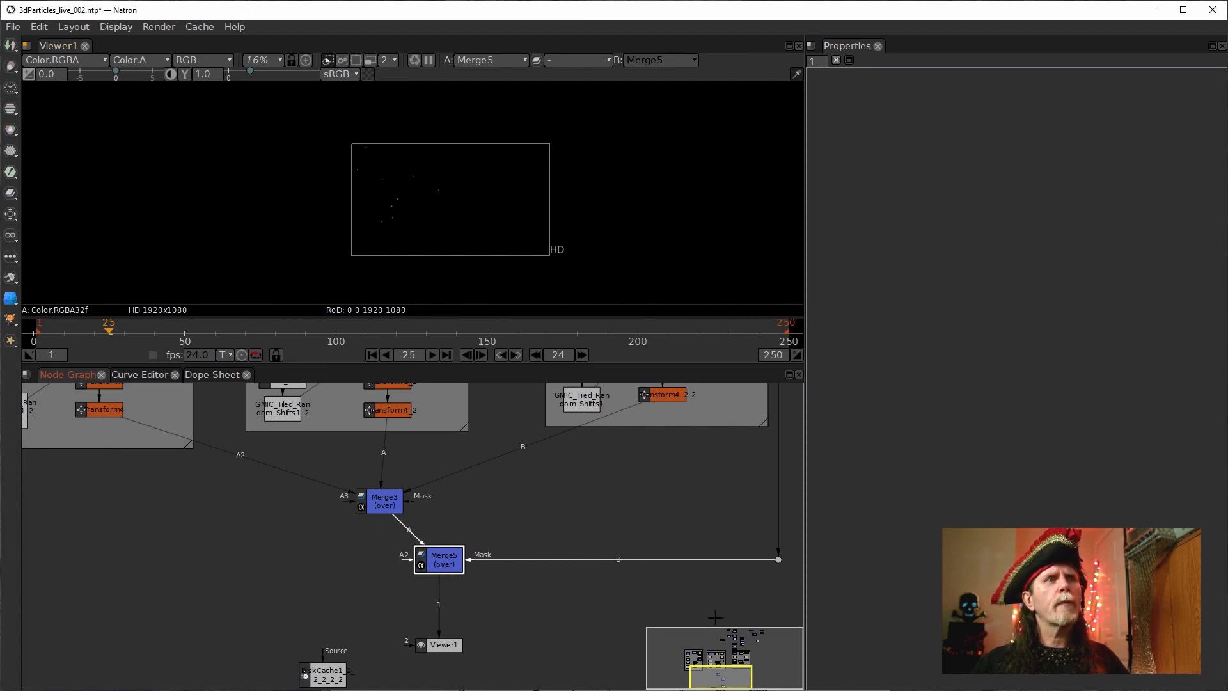
mouse_move(698, 615)
mouse_down()
mouse_move(661, 609)
mouse_move(677, 608)
mouse_up()
click(363, 496)
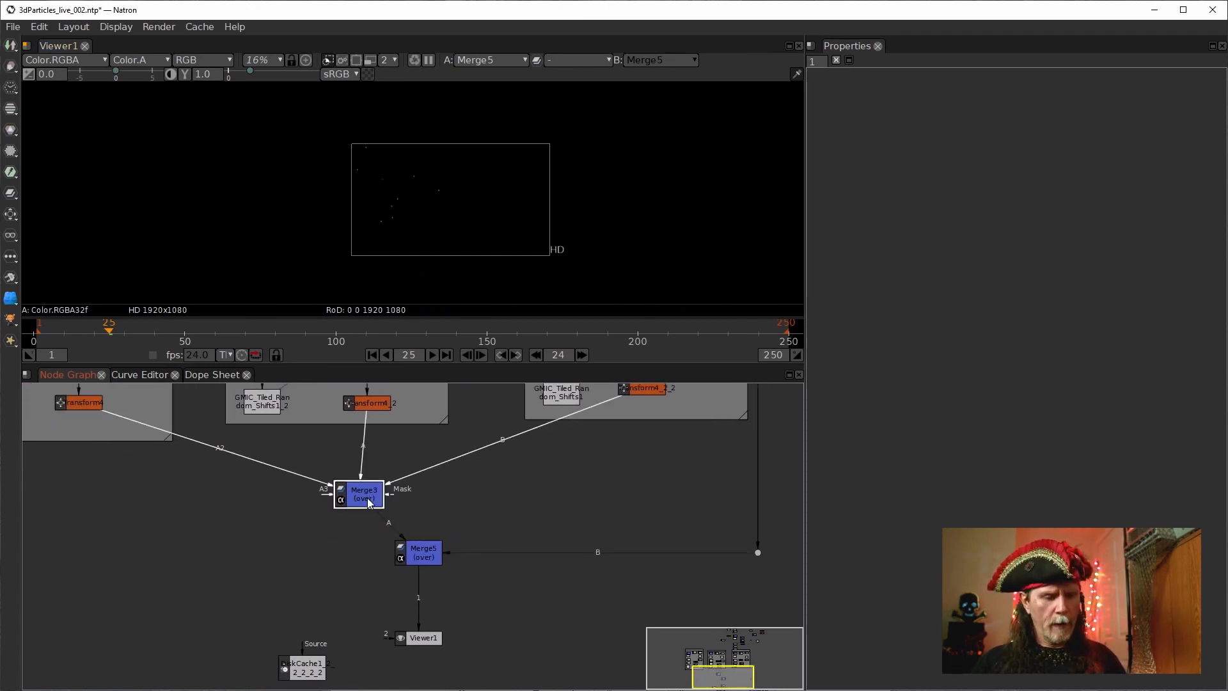
key(1)
click(416, 585)
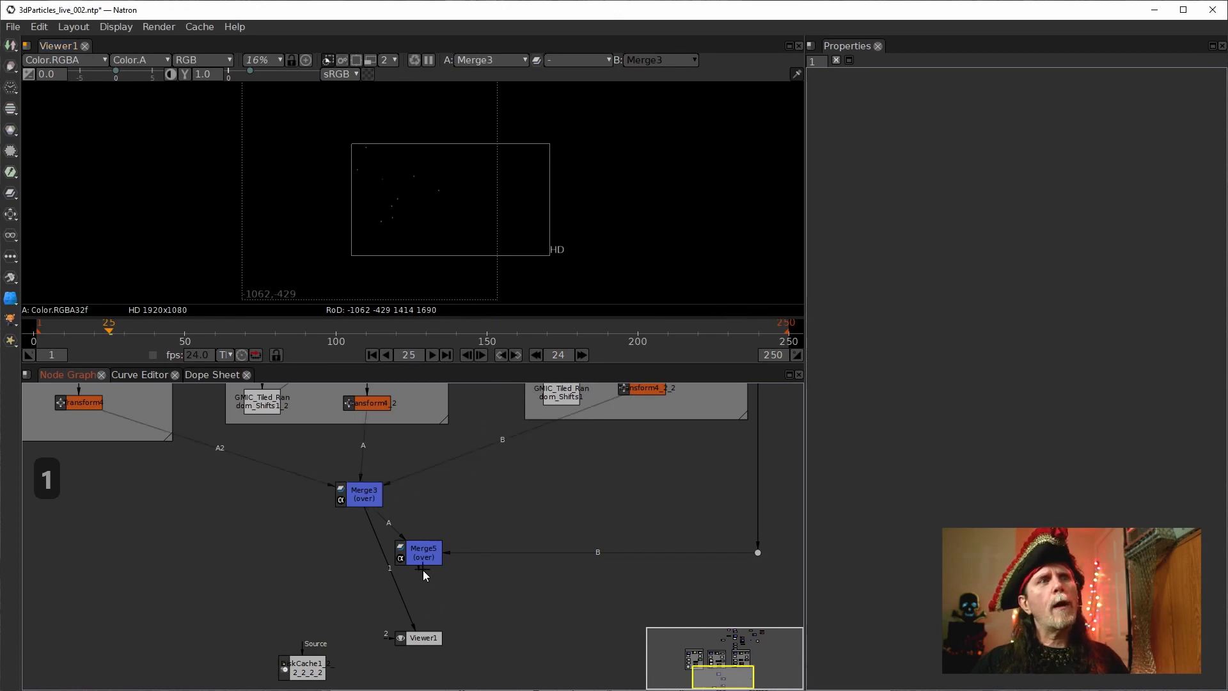
click(419, 552)
key(1)
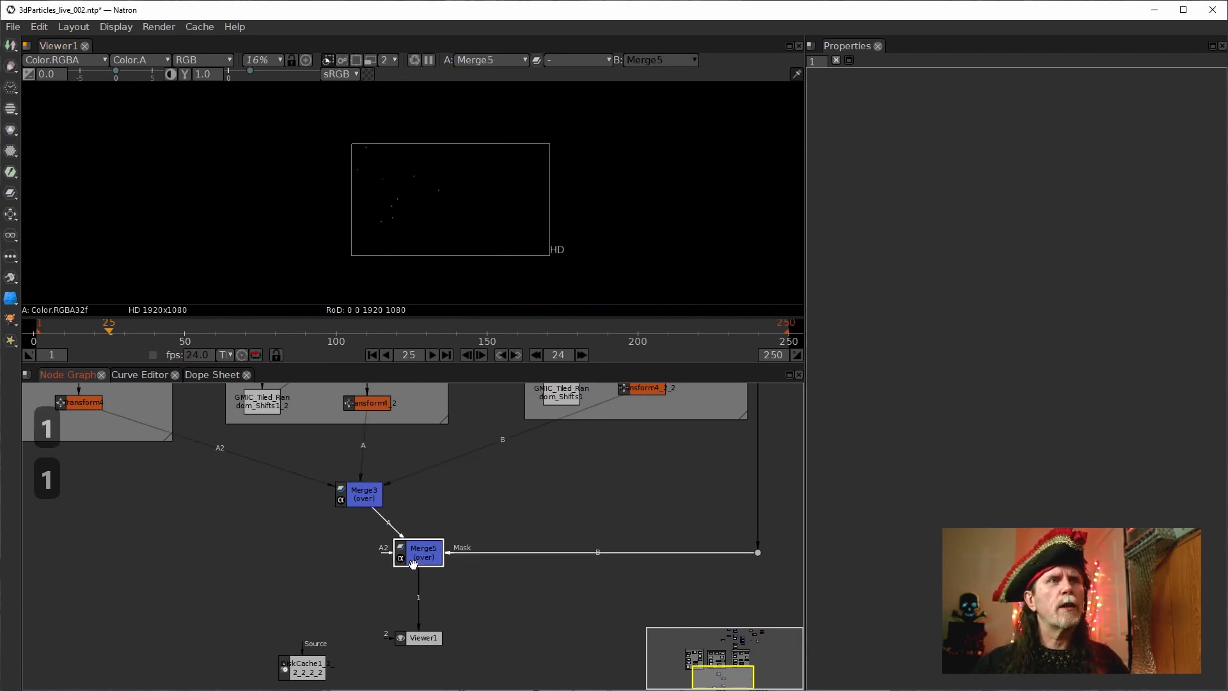
Step: Align Merge5 directly beneath Merge3 and connect the DiskCache node's source to Merge5
drag(413, 563, 354, 563)
drag(305, 665, 352, 655)
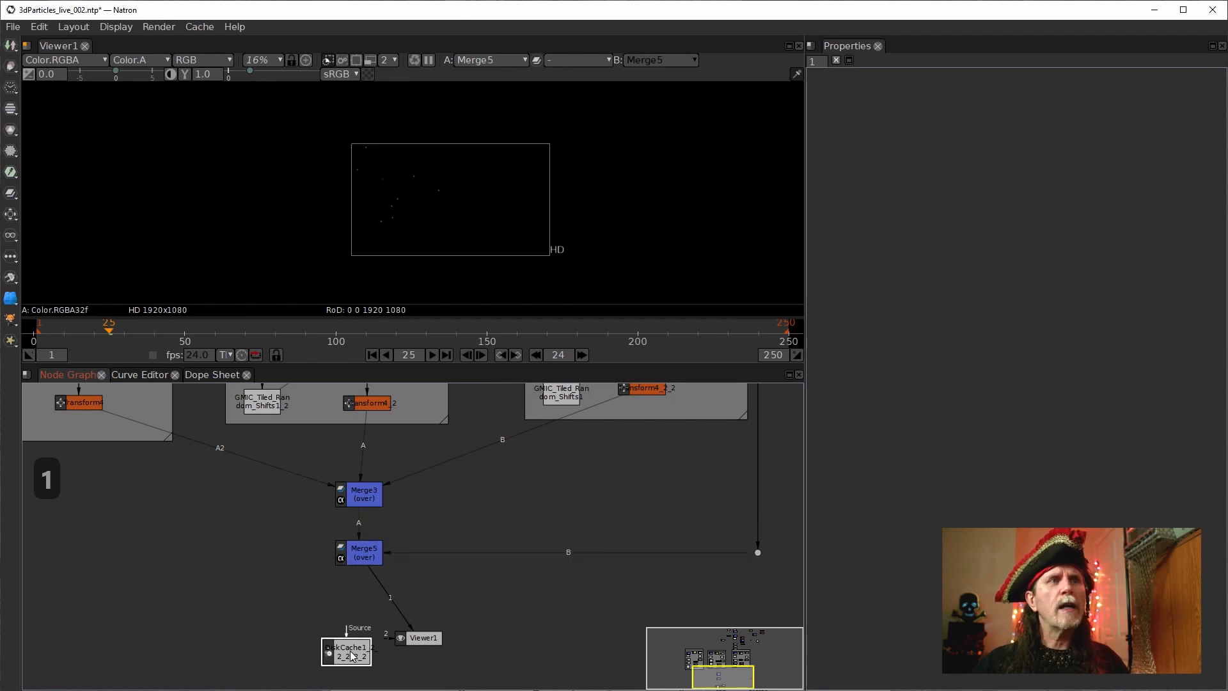
drag(423, 637, 432, 675)
drag(336, 646, 335, 613)
drag(330, 594, 358, 563)
Step: Duplicate a TimeLoop node from a particle branch and connect the copy beneath the DiskCache node under Merge5
drag(296, 435, 332, 569)
click(297, 519)
drag(376, 614, 355, 490)
drag(330, 587, 339, 458)
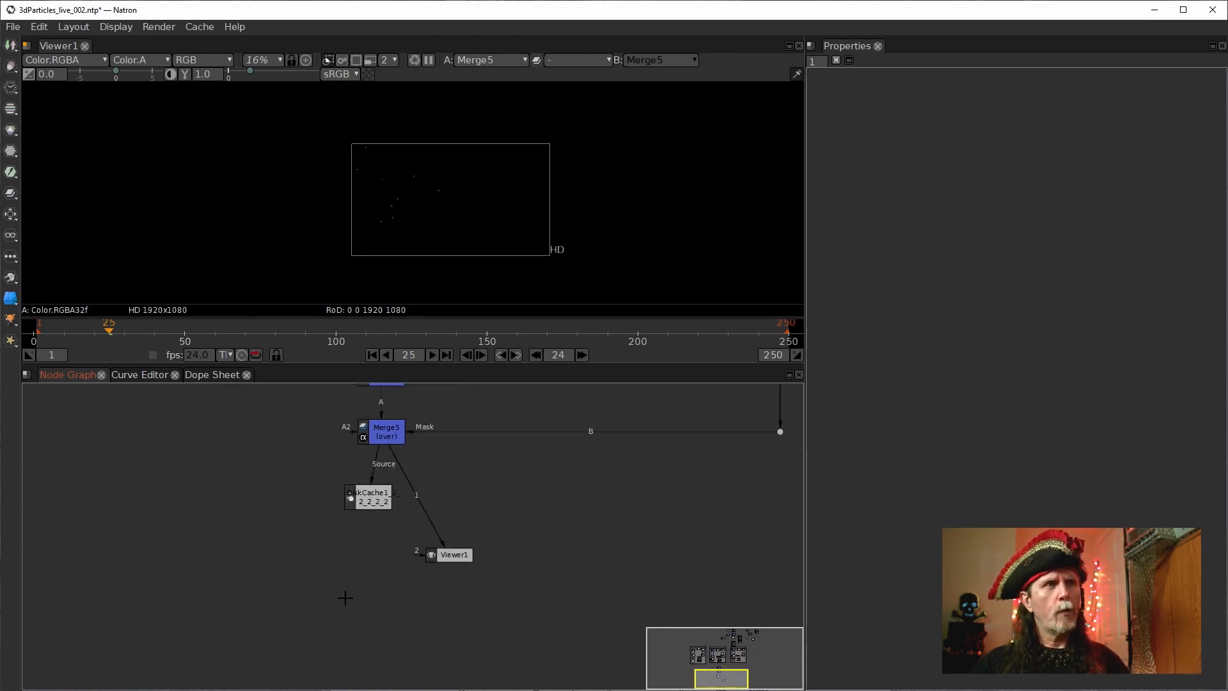
key(alt+c)
drag(375, 551, 384, 494)
drag(442, 560, 456, 587)
drag(373, 570, 380, 547)
Step: Connect the viewer to the new TimeLoop node's output and align the viewer node directly beneath it
drag(456, 567, 380, 508)
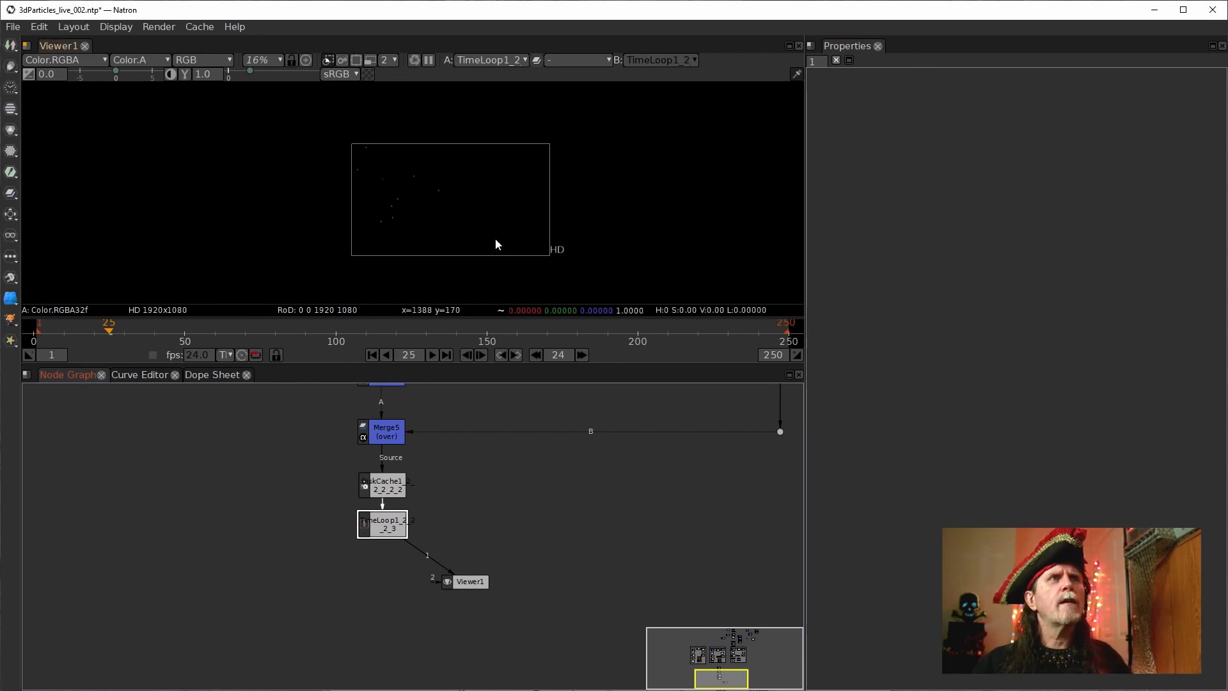
click(476, 587)
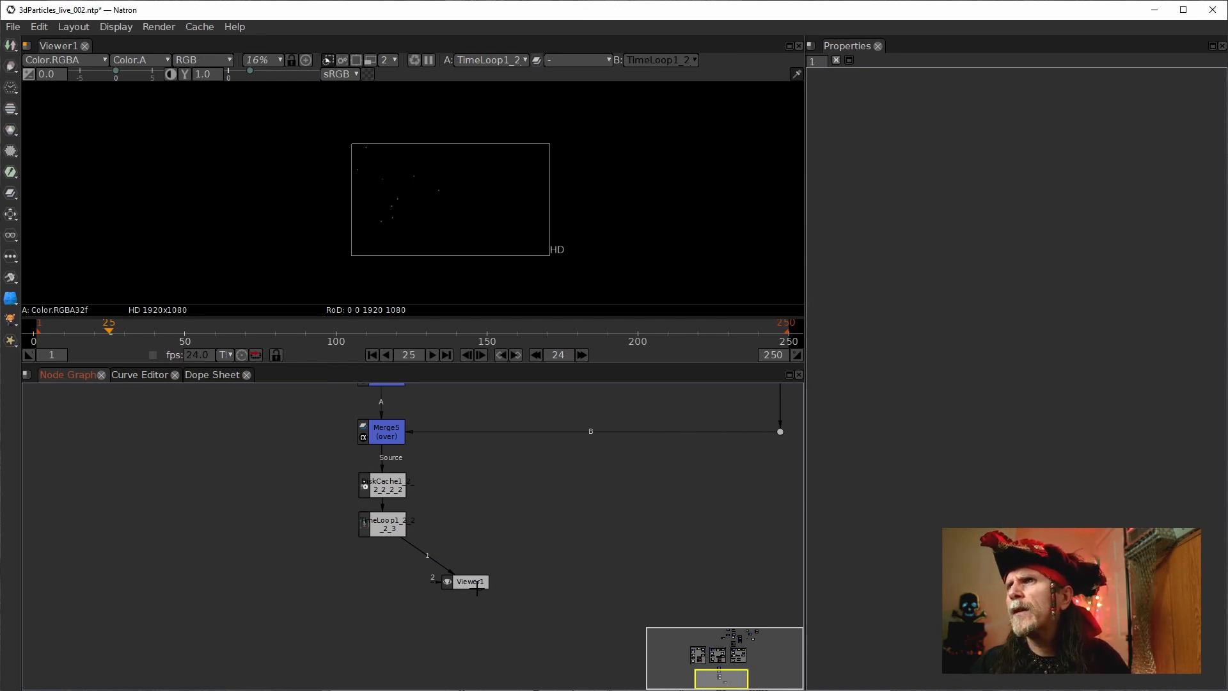
drag(476, 587, 385, 574)
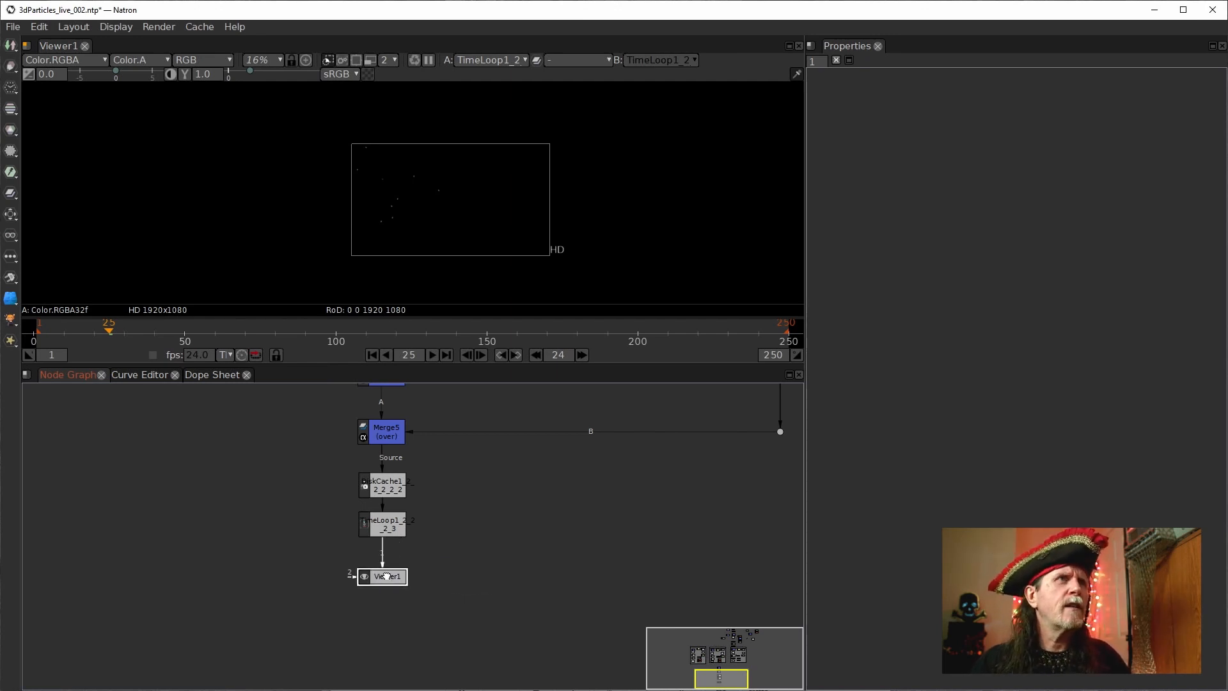